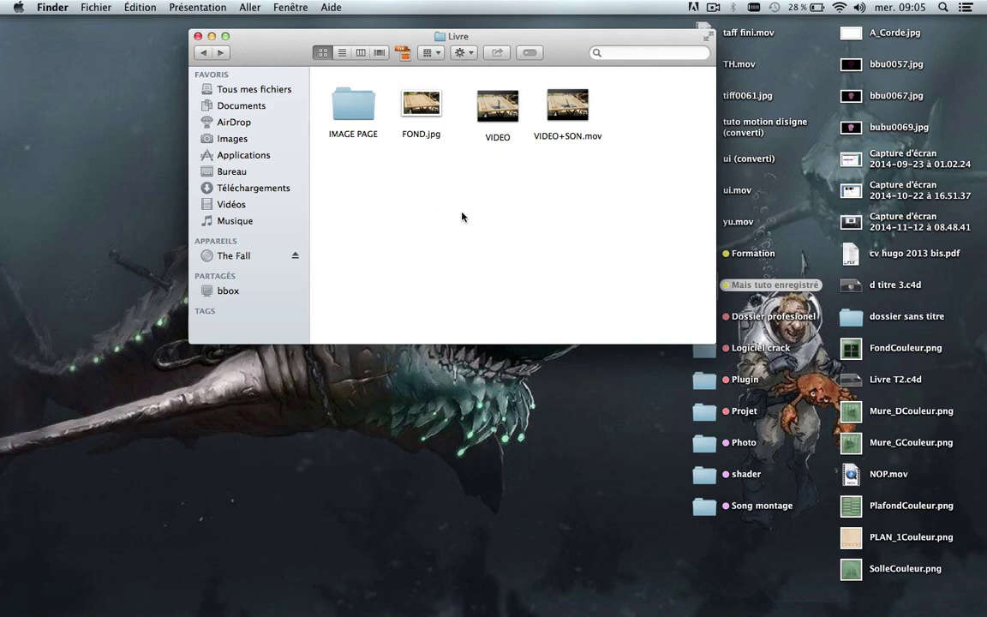
Step: View the background photo FOND.jpg, close it, and play VIDEO+SON.mov full screen with the volume lowered
{"action": "double_click", "coordinate": [437, 111]}
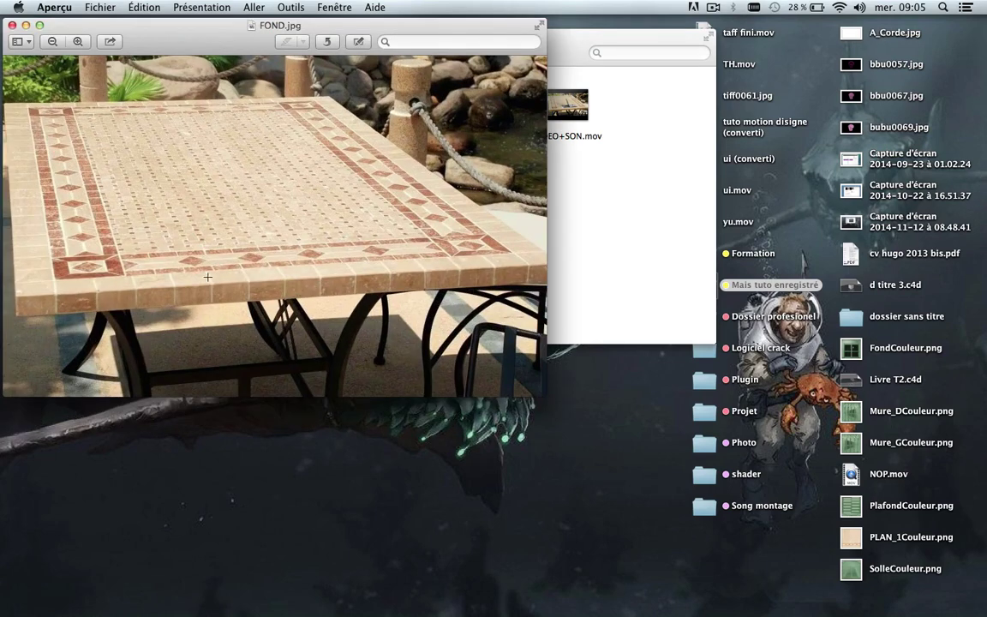
{"action": "left_click", "coordinate": [11, 26]}
{"action": "double_click", "coordinate": [581, 115]}
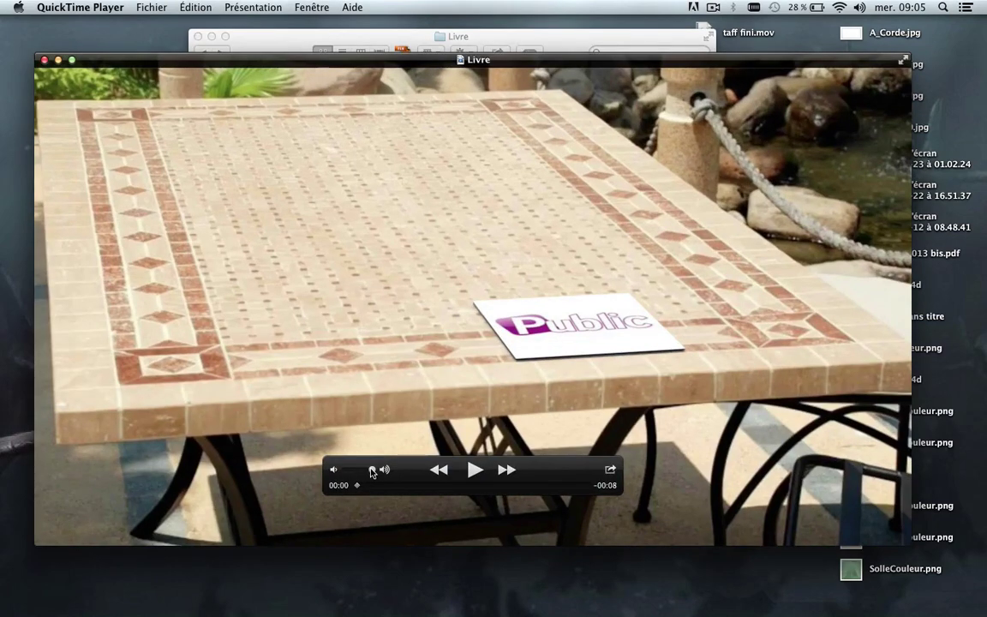
{"action": "left_click_drag", "start_coordinate": [372, 470], "coordinate": [356, 471]}
{"action": "left_click", "coordinate": [902, 59]}
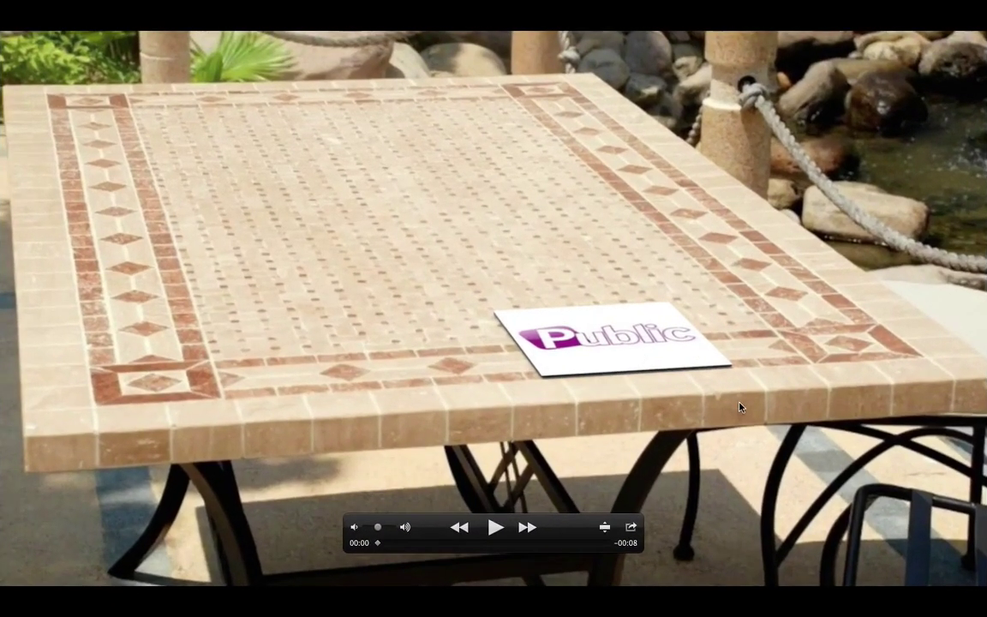
{"action": "left_click", "coordinate": [495, 528]}
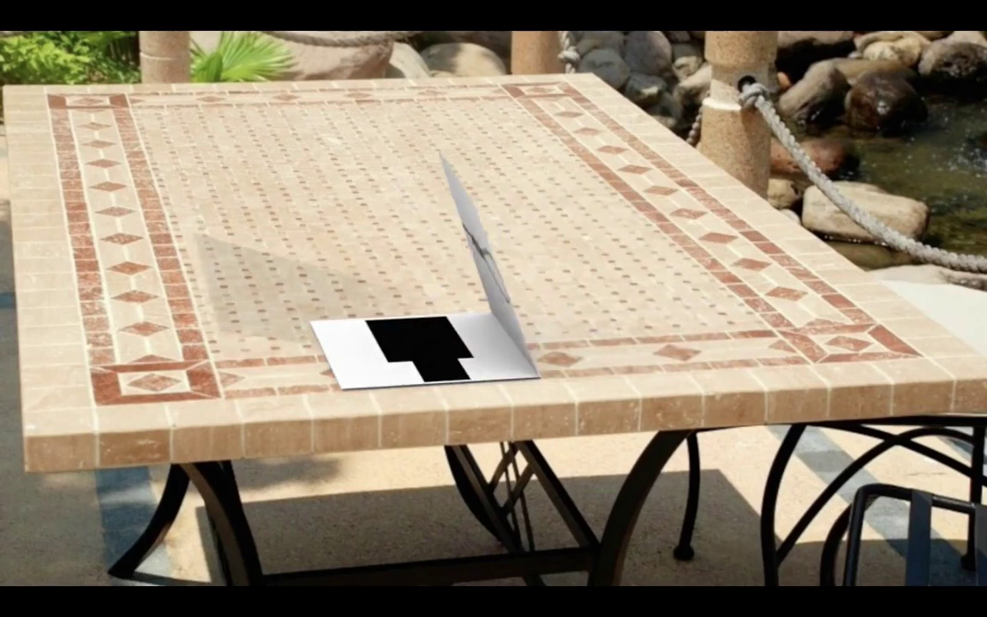
{"action": "left_click", "coordinate": [495, 528]}
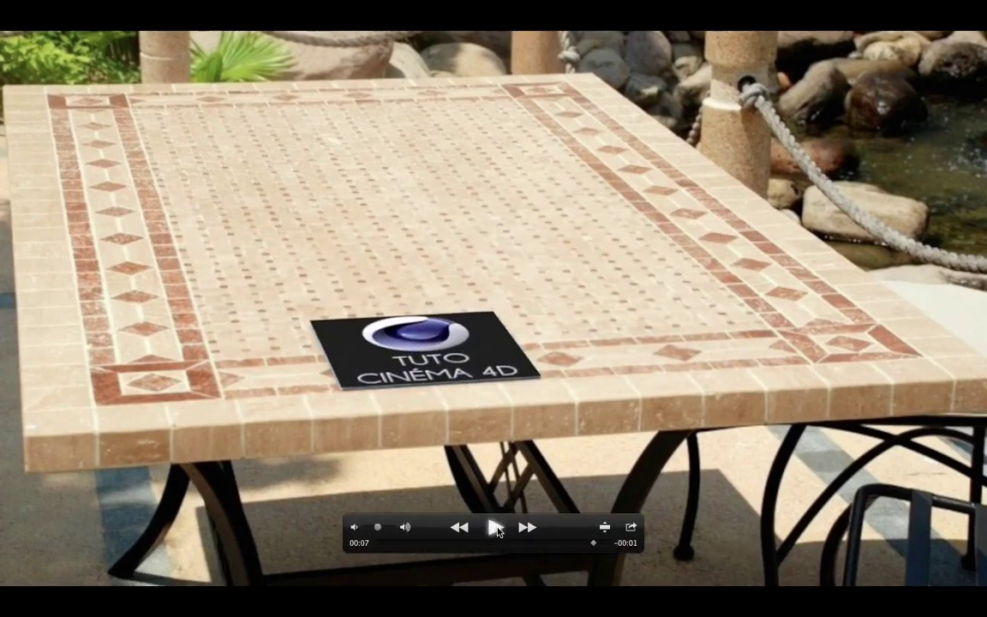
Step: Replay the video from the start with a pause at 00:04, and close it
{"action": "left_click_drag", "start_coordinate": [586, 544], "coordinate": [372, 527]}
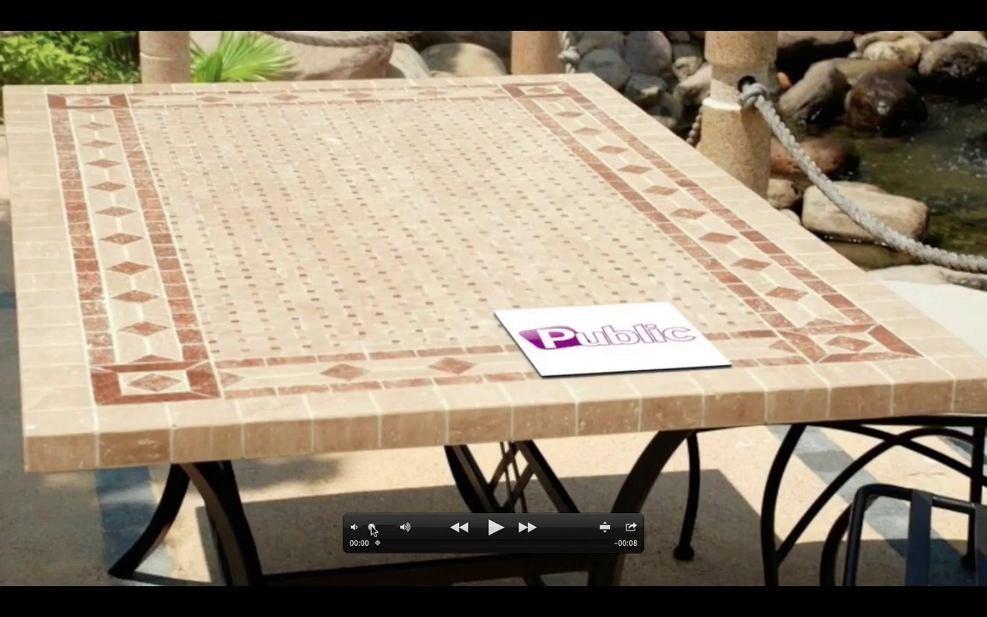
{"action": "left_click", "coordinate": [497, 529]}
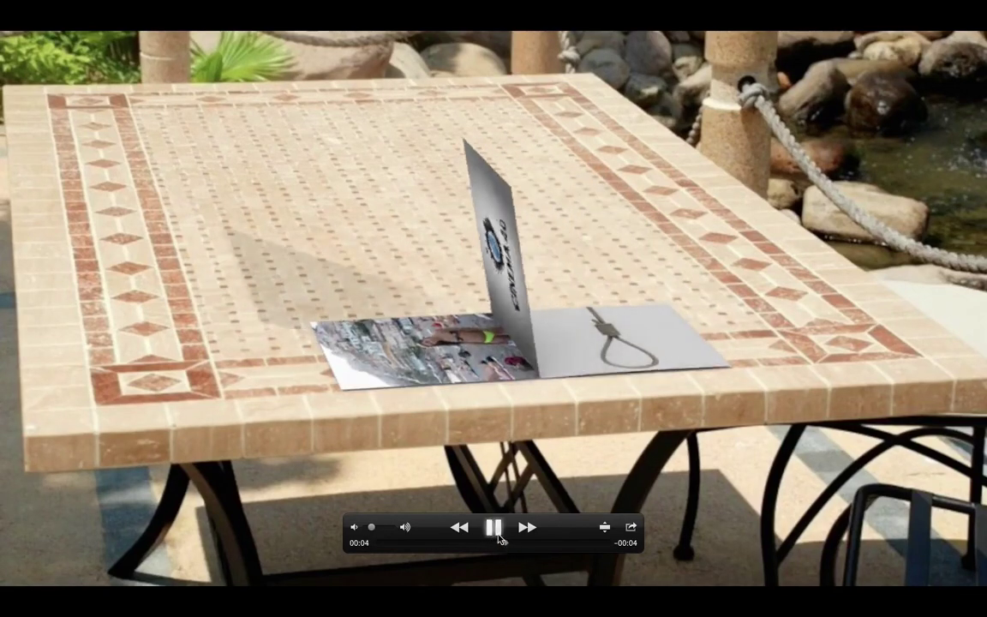
{"action": "left_click", "coordinate": [494, 528]}
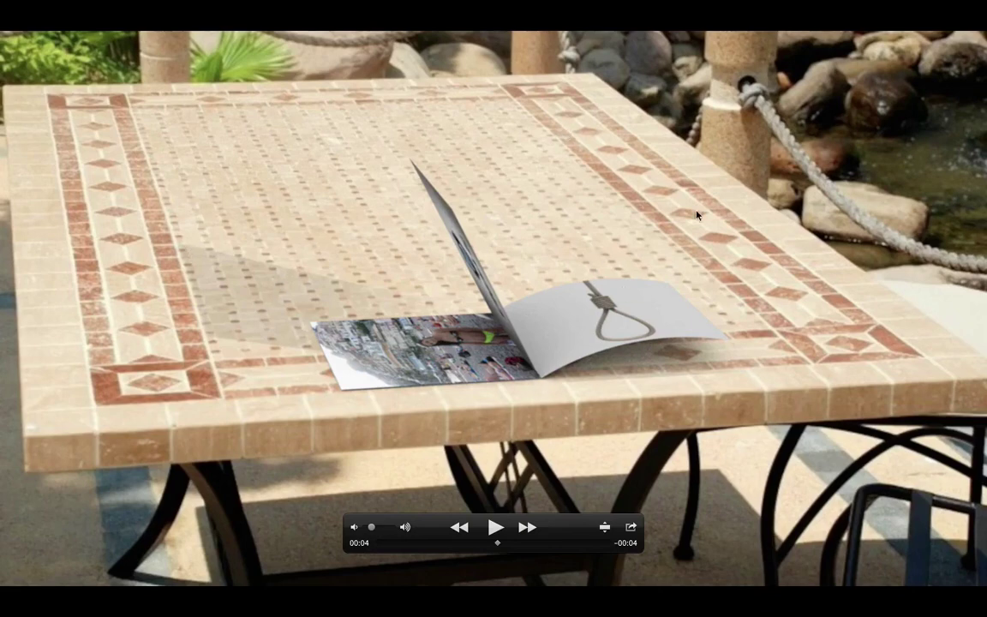
{"action": "left_click", "coordinate": [495, 528]}
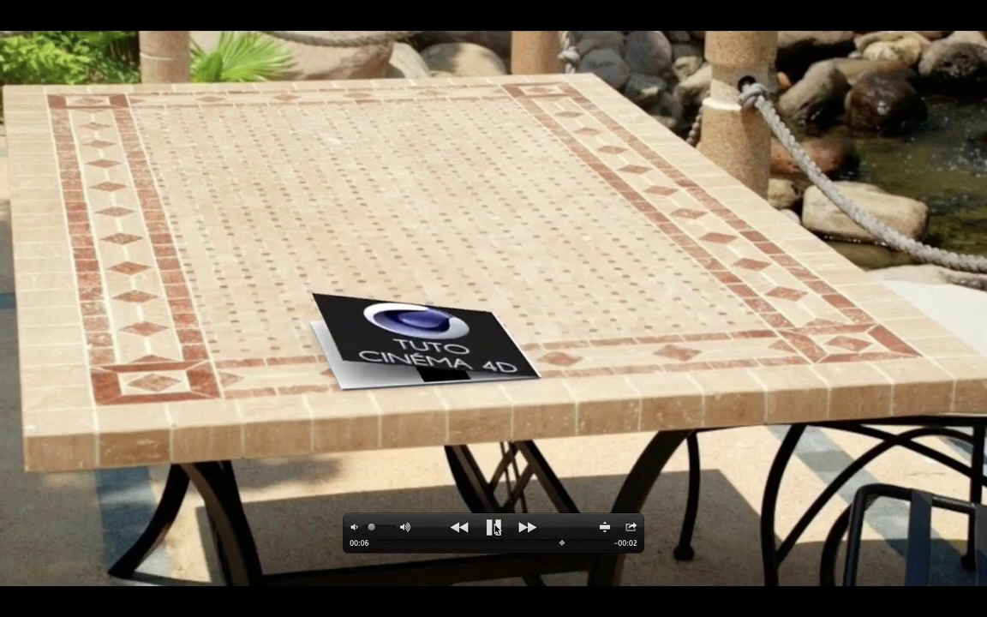
{"action": "left_click", "coordinate": [496, 527]}
{"action": "key", "text": "Escape"}
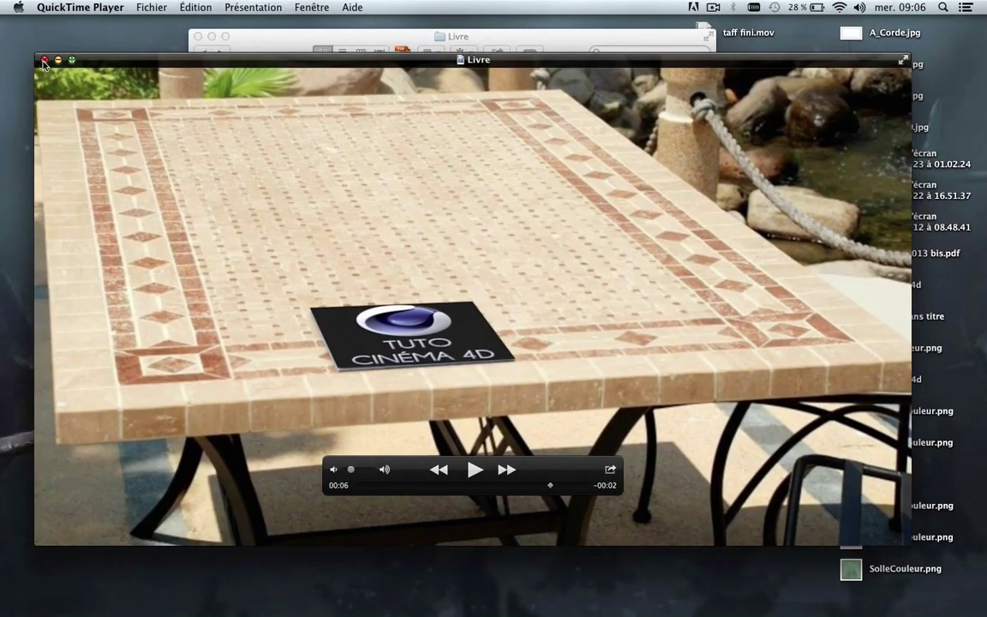
{"action": "left_click", "coordinate": [44, 60]}
Step: Look through the page images in the IMAGE PAGE folder and return to the Livre folder
{"action": "left_click", "coordinate": [379, 161]}
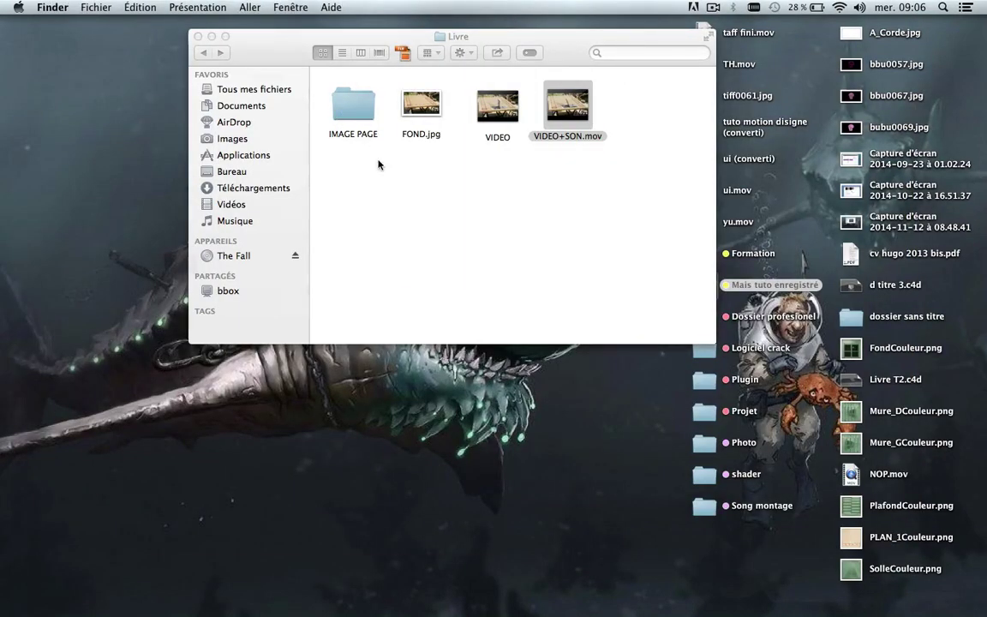
{"action": "double_click", "coordinate": [360, 110]}
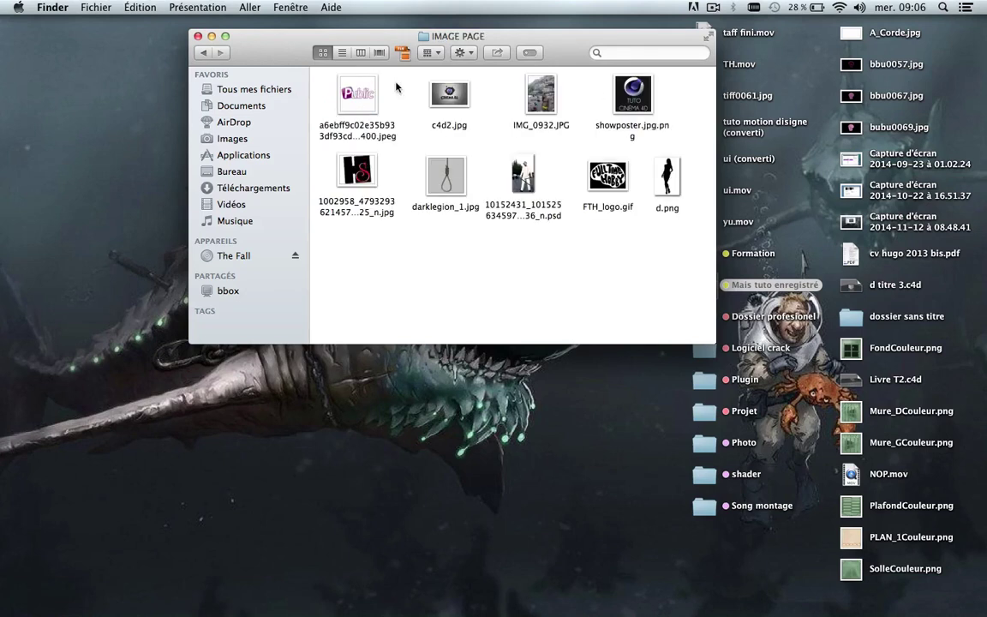
{"action": "left_click", "coordinate": [206, 55]}
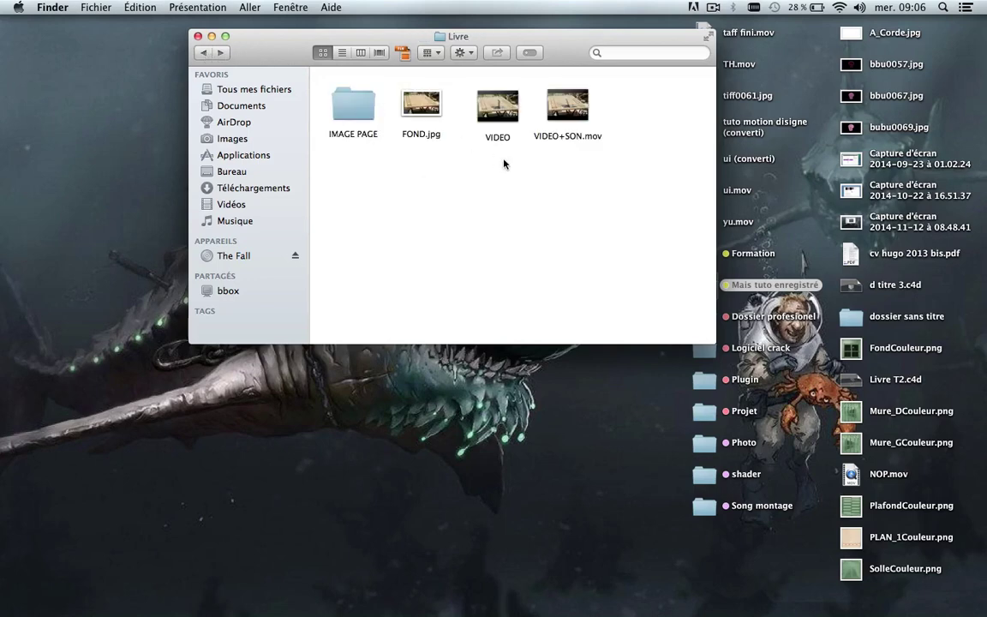
Step: Reopen FOND.jpg to examine the table in the background photo, and close it again
{"action": "double_click", "coordinate": [425, 109]}
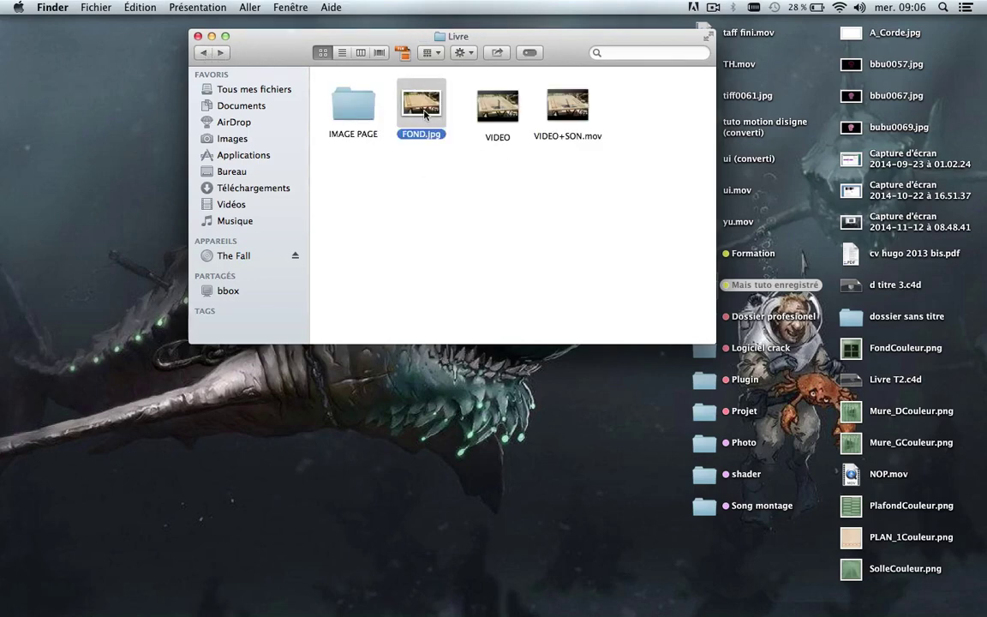
{"action": "left_click_drag", "start_coordinate": [176, 24], "coordinate": [289, 22]}
{"action": "left_click", "coordinate": [127, 24]}
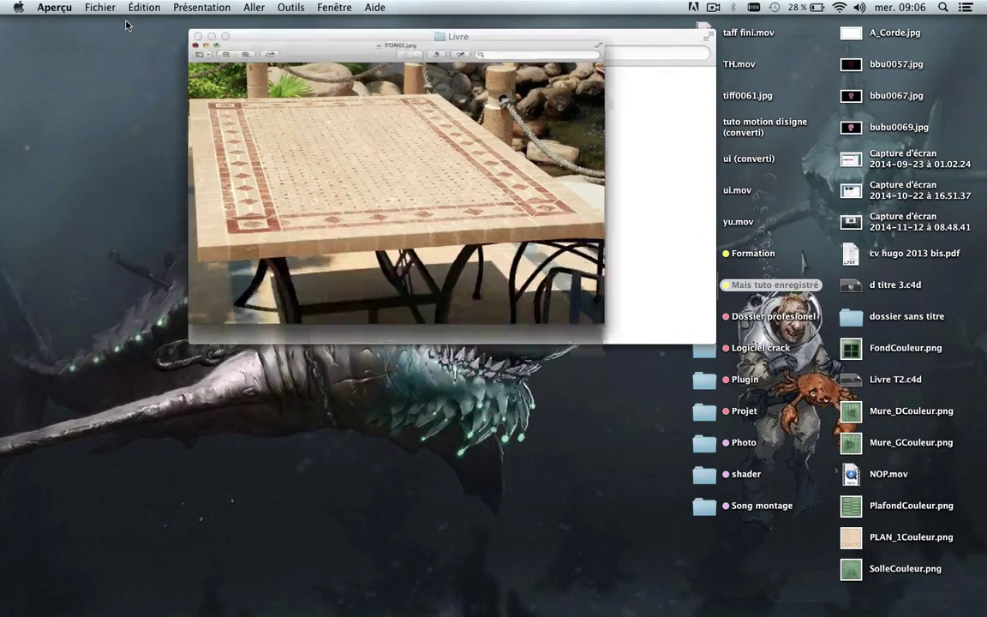
{"action": "double_click", "coordinate": [425, 104]}
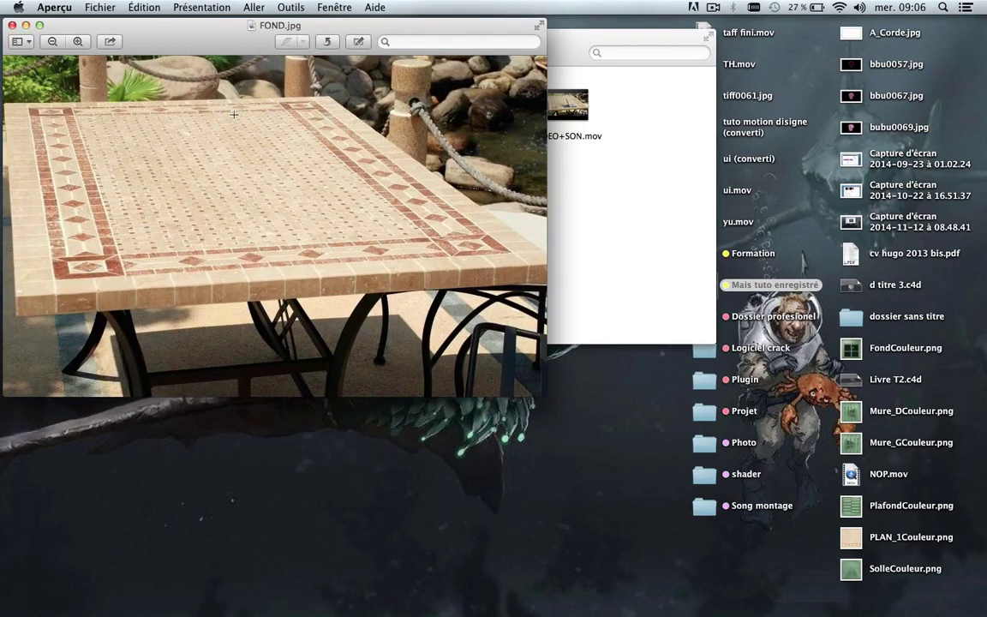
{"action": "left_click", "coordinate": [12, 25]}
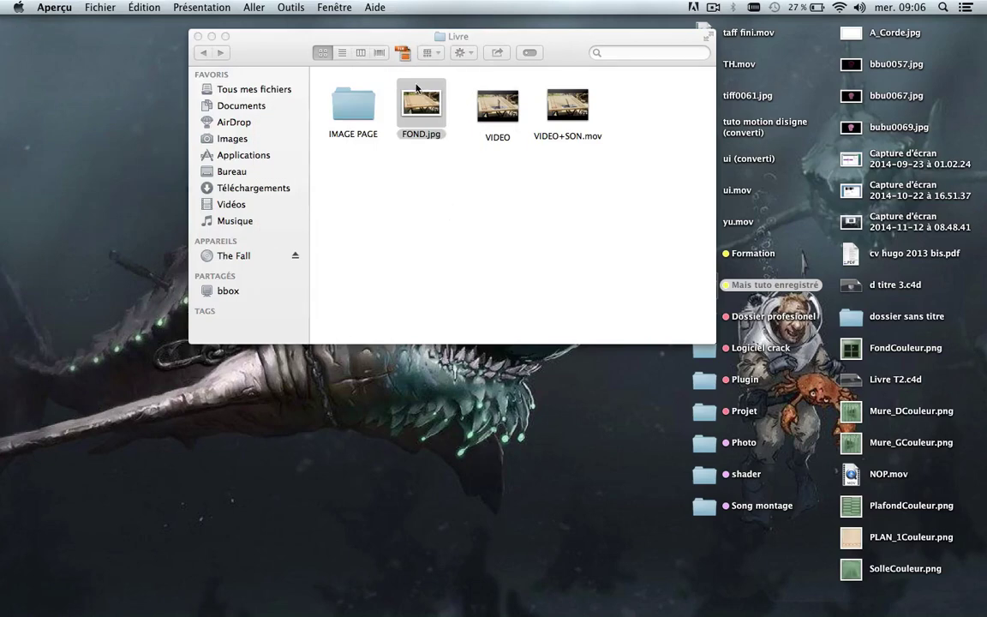
{"action": "double_click", "coordinate": [406, 109]}
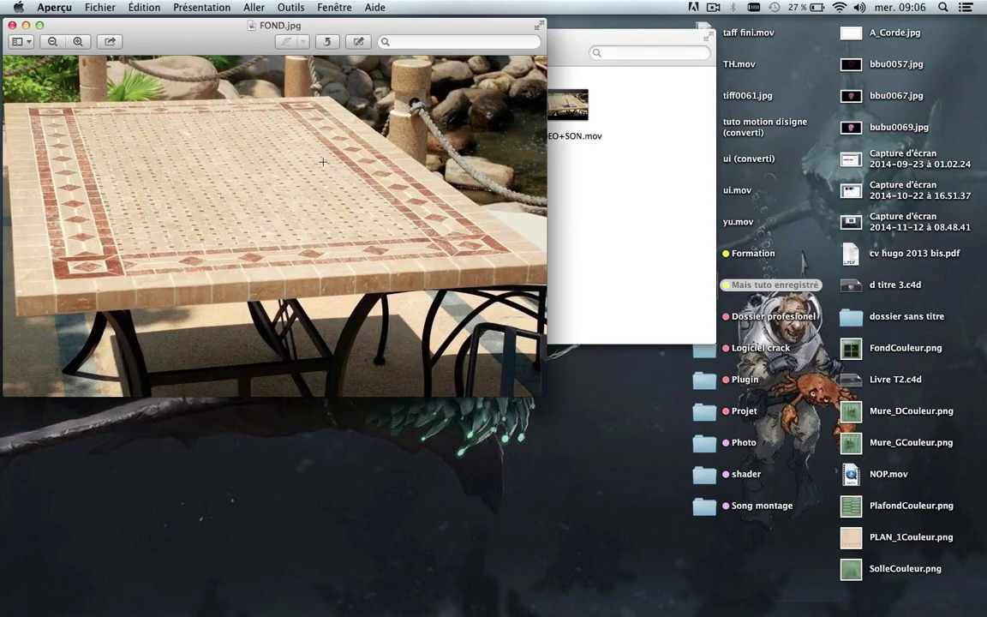
{"action": "left_click", "coordinate": [12, 25]}
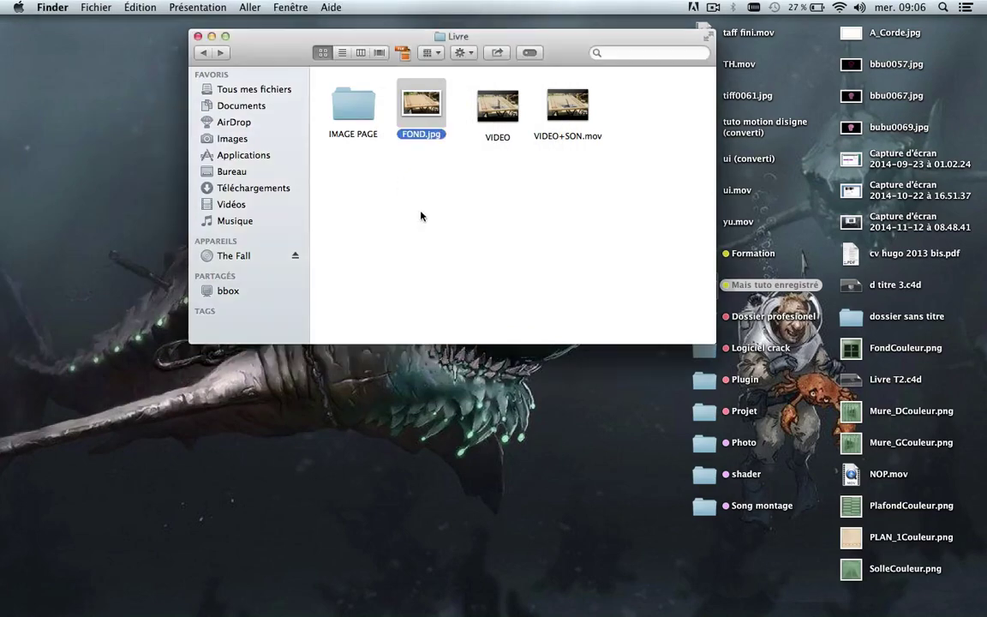
{"action": "left_click", "coordinate": [491, 197]}
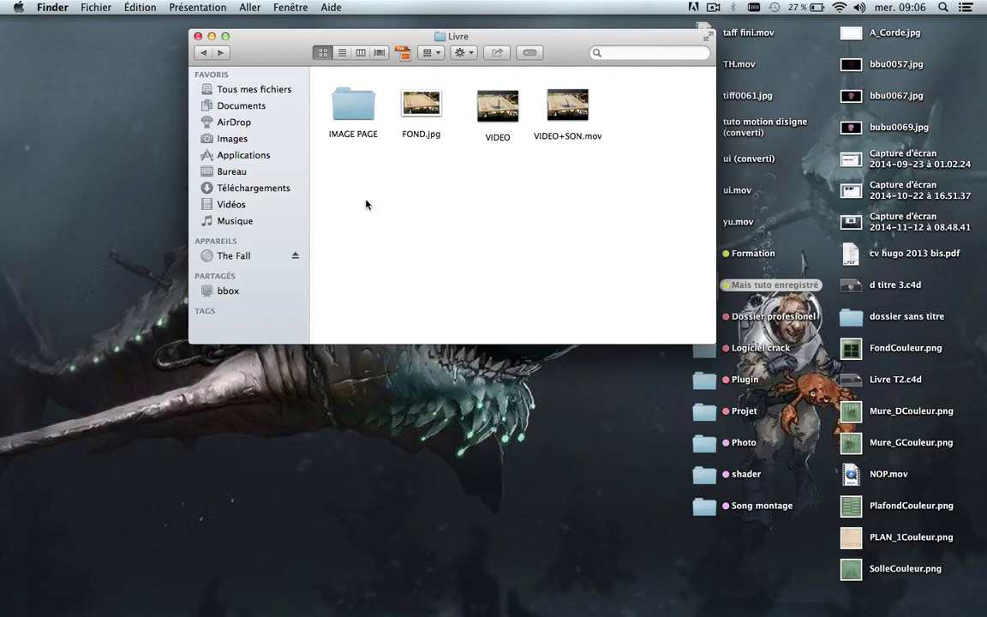
Step: Create a folder named PNG in the Livre folder, below IMAGE PAGE
{"action": "right_click", "coordinate": [357, 209]}
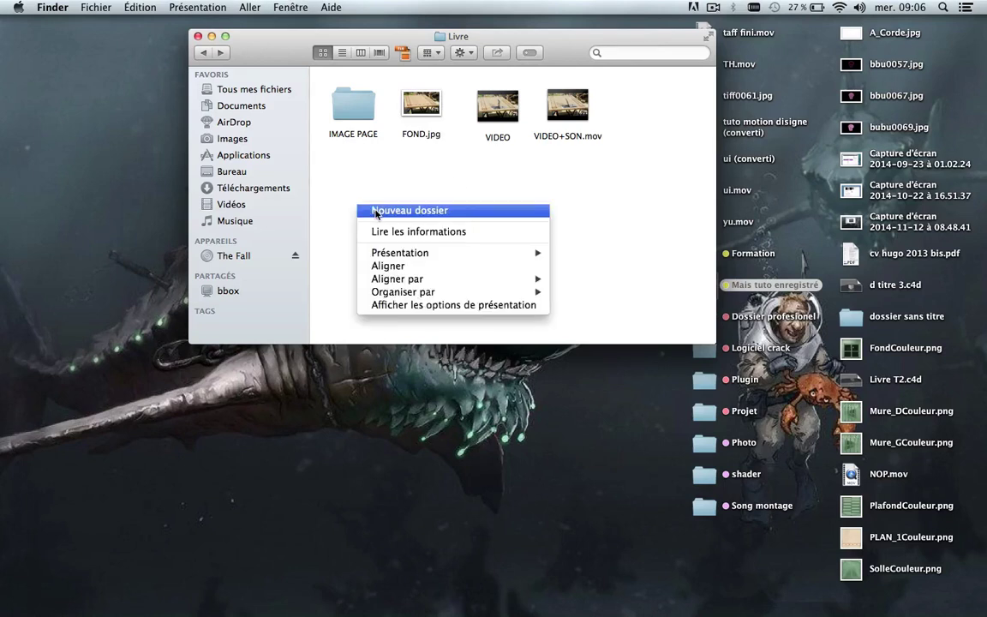
{"action": "left_click", "coordinate": [376, 214]}
{"action": "double_click", "coordinate": [361, 233]}
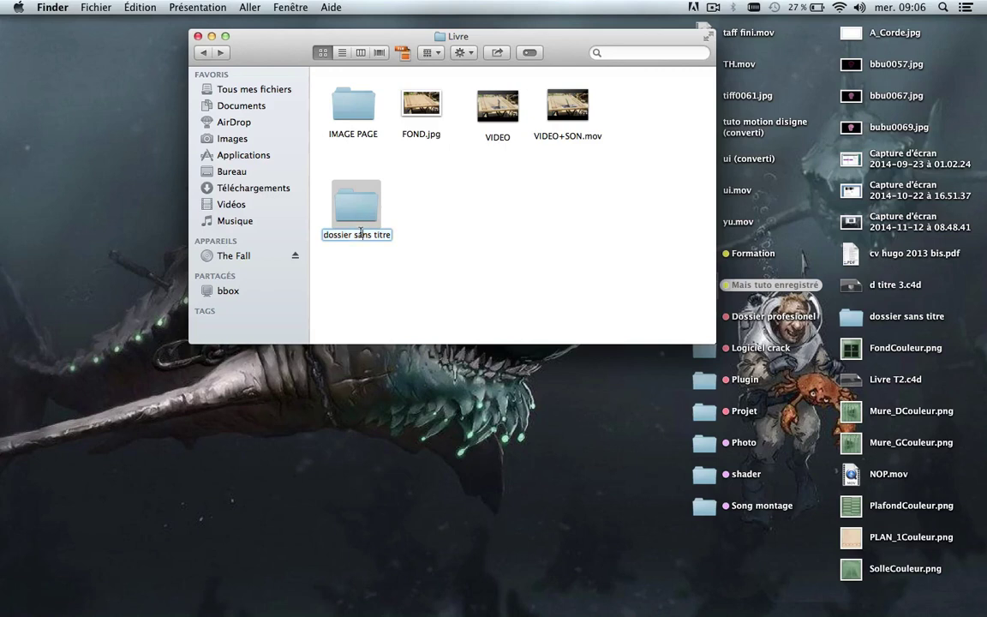
{"action": "triple_click", "coordinate": [361, 232]}
{"action": "type", "text": "PNG"}
{"action": "key", "text": "Return"}
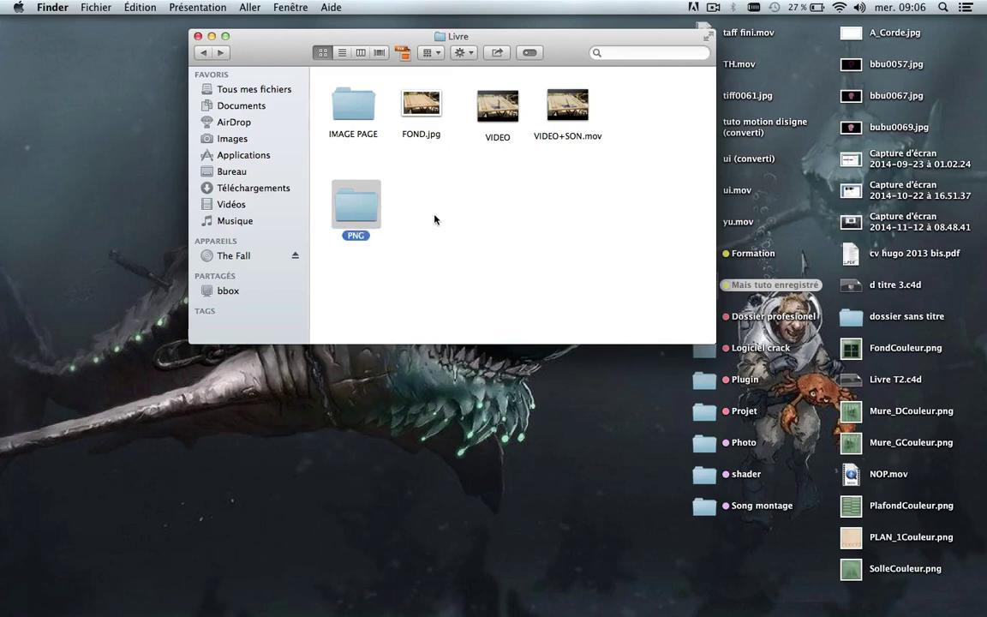
Step: Create a folder named Décor camera mapping and place it next to the PNG folder
{"action": "right_click", "coordinate": [434, 217]}
{"action": "left_click", "coordinate": [469, 223]}
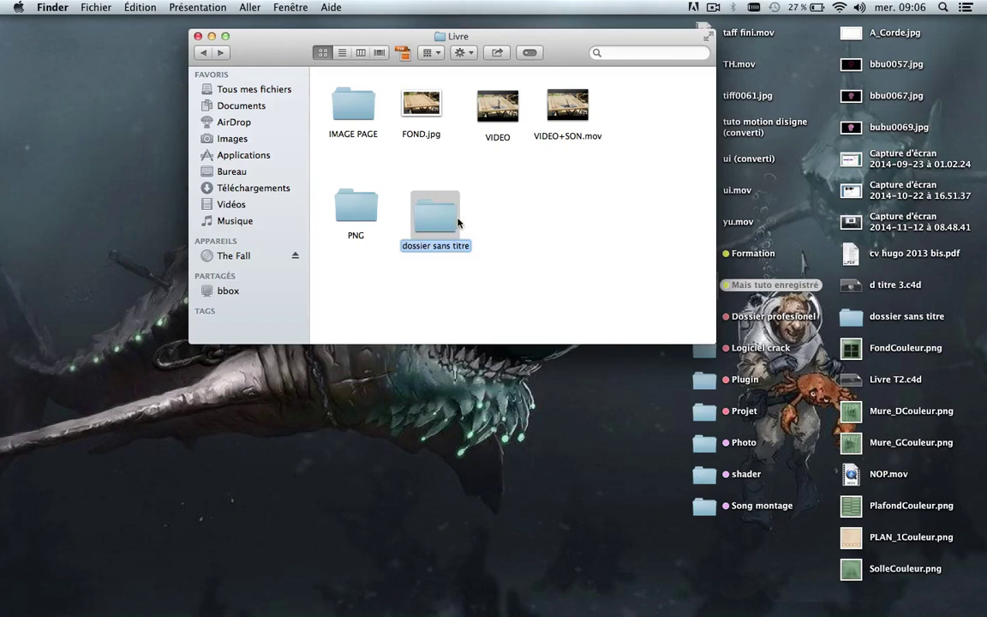
{"action": "left_click_drag", "start_coordinate": [442, 221], "coordinate": [423, 210]}
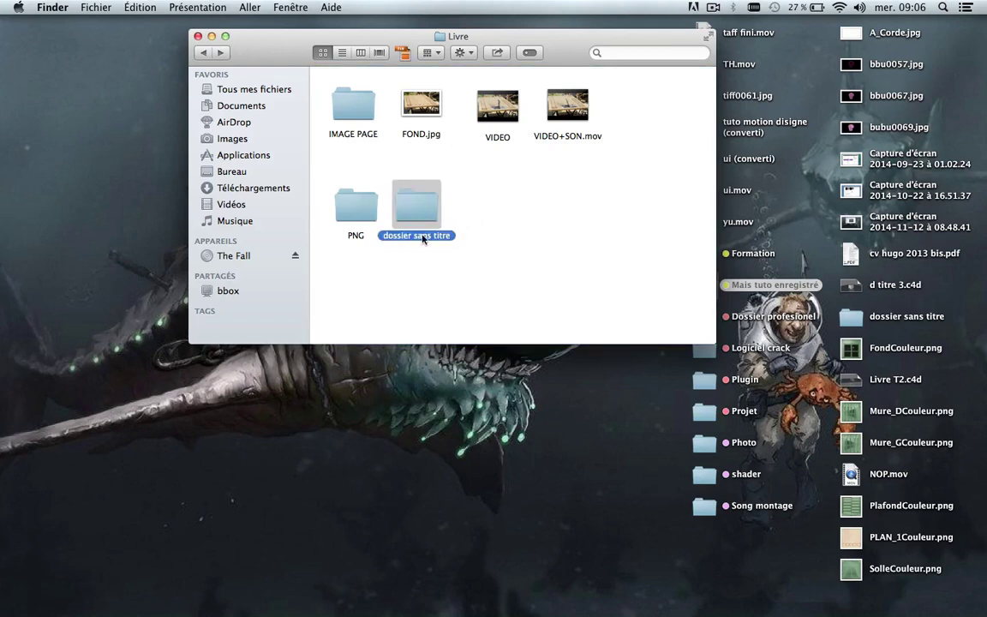
{"action": "left_click", "coordinate": [422, 236]}
{"action": "type", "text": "Décor camera mapping"}
{"action": "key", "text": "Return"}
Step: Create a folder named livre 1 beside the Décor camera mapping folder
{"action": "right_click", "coordinate": [489, 213]}
{"action": "left_click", "coordinate": [523, 216]}
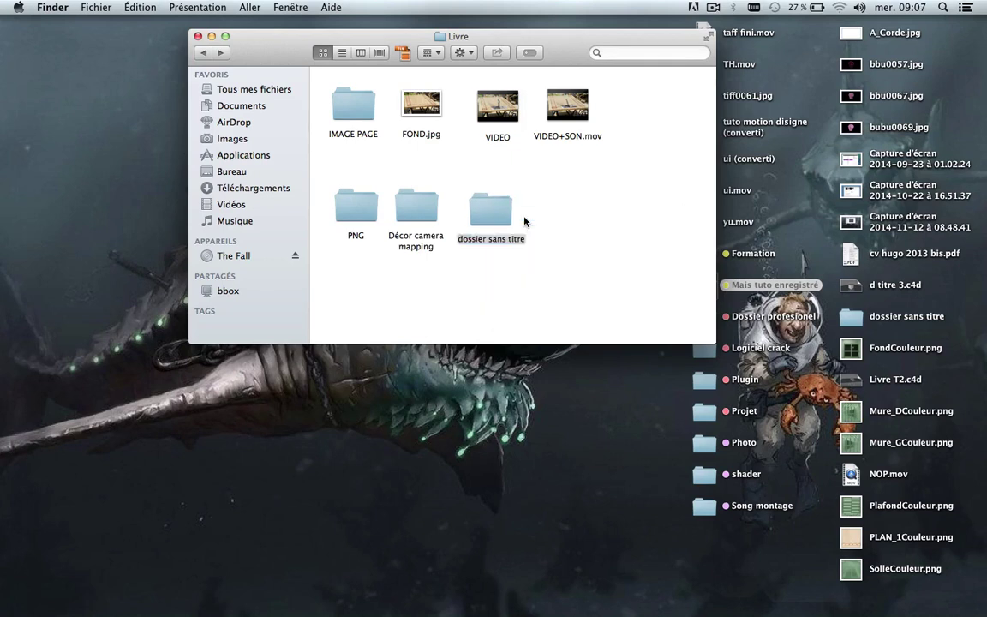
{"action": "key", "text": "BackSpace"}
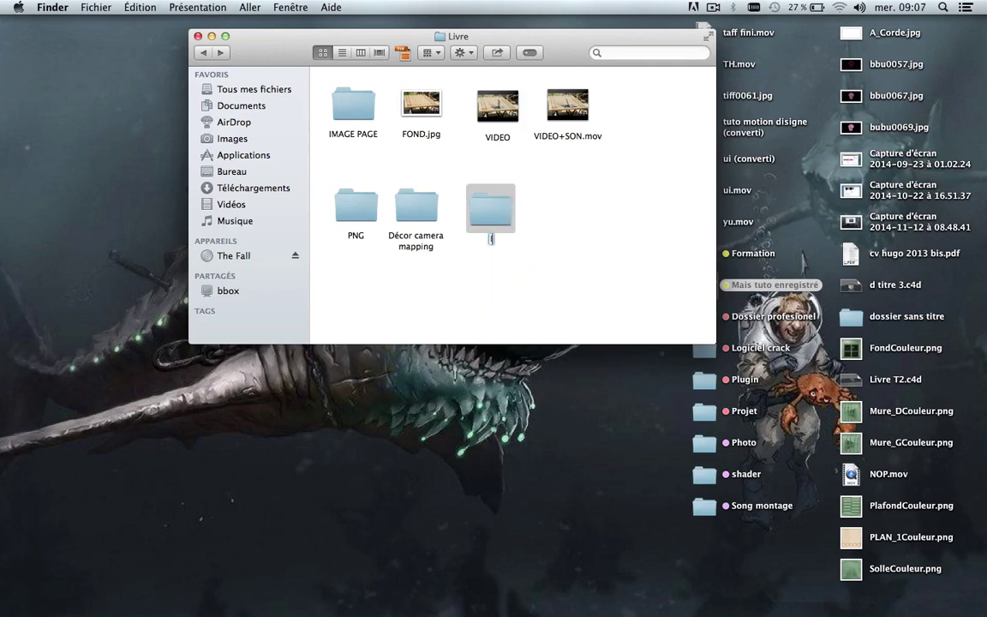
{"action": "type", "text": "livre 1"}
{"action": "key", "text": "Return"}
Step: Create a folder named livre 2 and line it up beside livre 1
{"action": "right_click", "coordinate": [569, 222]}
{"action": "left_click", "coordinate": [591, 226]}
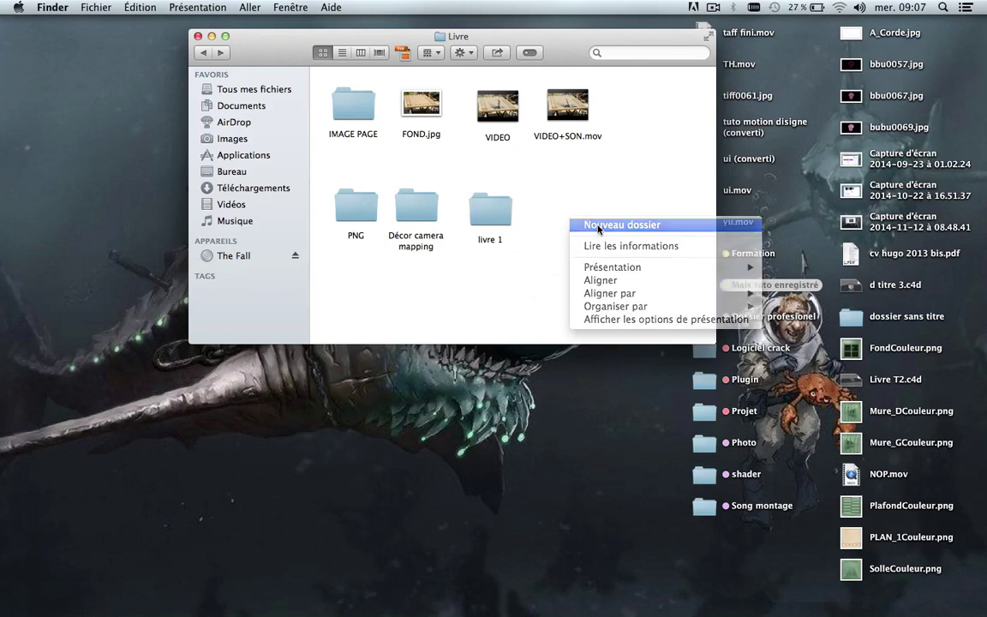
{"action": "type", "text": "livre"}
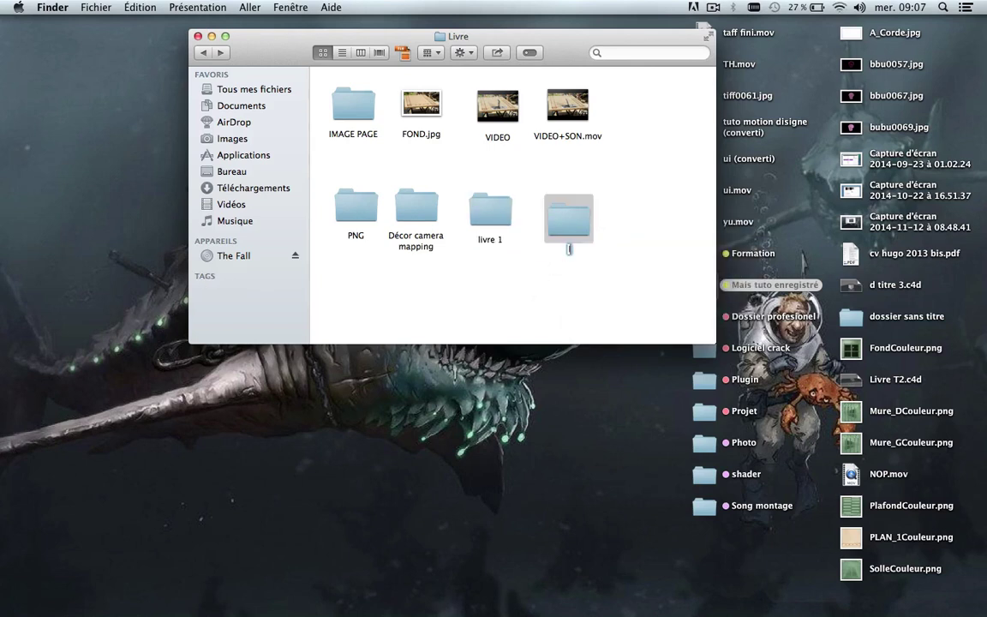
{"action": "type", "text": " 2"}
{"action": "key", "text": "Return"}
{"action": "left_click_drag", "start_coordinate": [569, 220], "coordinate": [639, 214]}
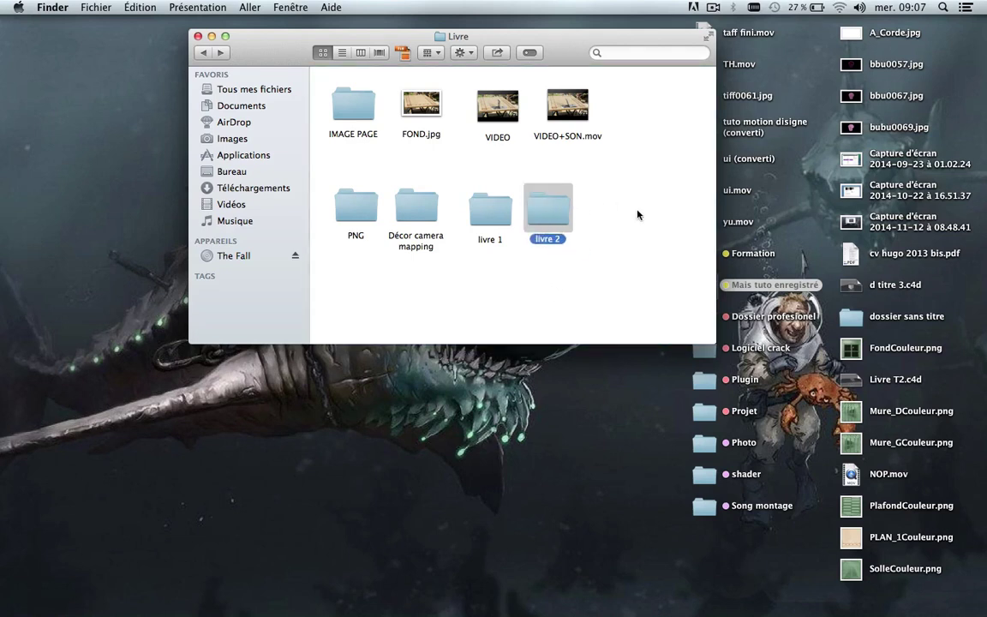
Step: Create a folder named livre 3 and line it up beside livre 2
{"action": "left_click", "coordinate": [640, 215]}
{"action": "right_click", "coordinate": [624, 212]}
{"action": "left_click", "coordinate": [644, 216]}
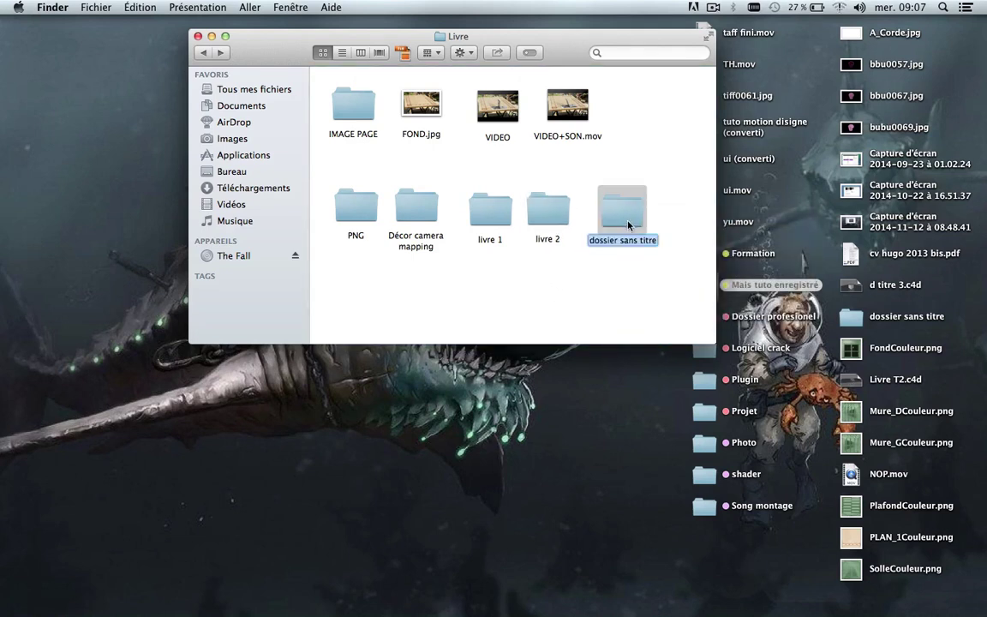
{"action": "key", "text": "BackSpace"}
{"action": "type", "text": "livre 3"}
{"action": "key", "text": "Return"}
{"action": "left_click_drag", "start_coordinate": [628, 209], "coordinate": [605, 215]}
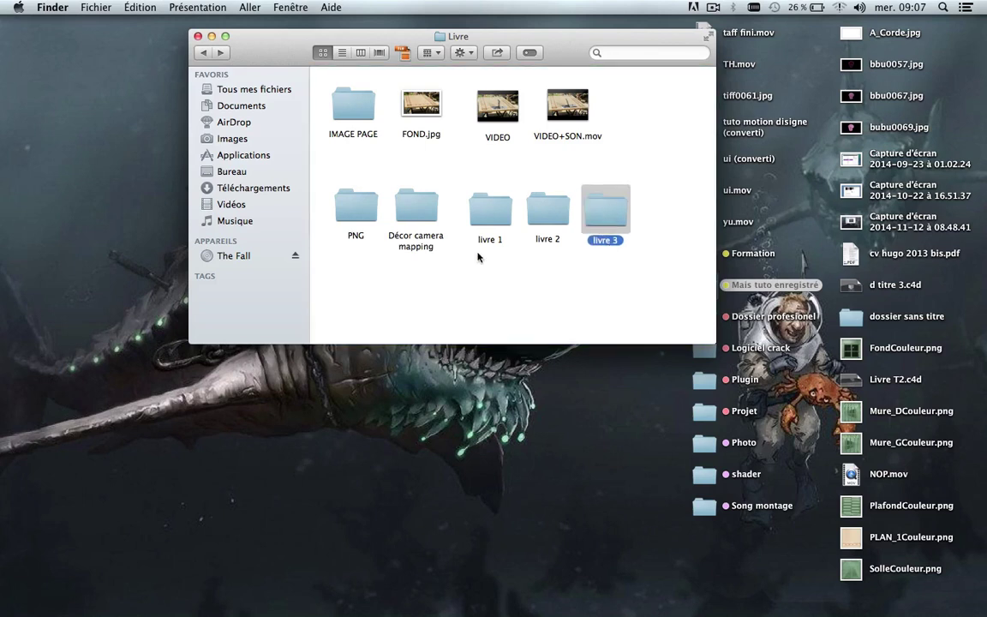
Step: Tidy the row of new folders by moving livre 2 and livre 3 slightly closer to livre 1
{"action": "left_click", "coordinate": [512, 293]}
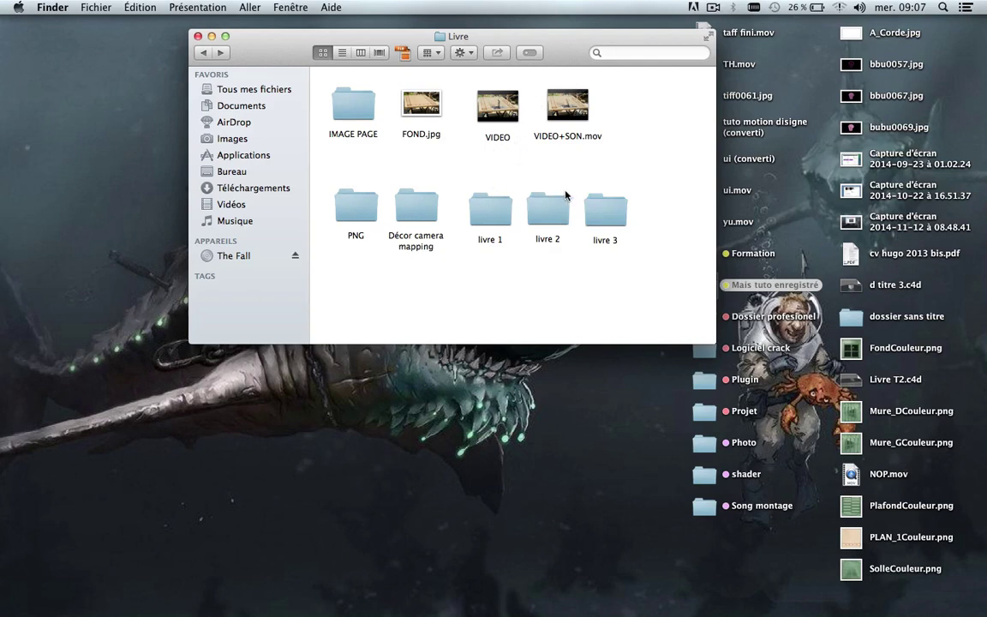
{"action": "left_click", "coordinate": [548, 211]}
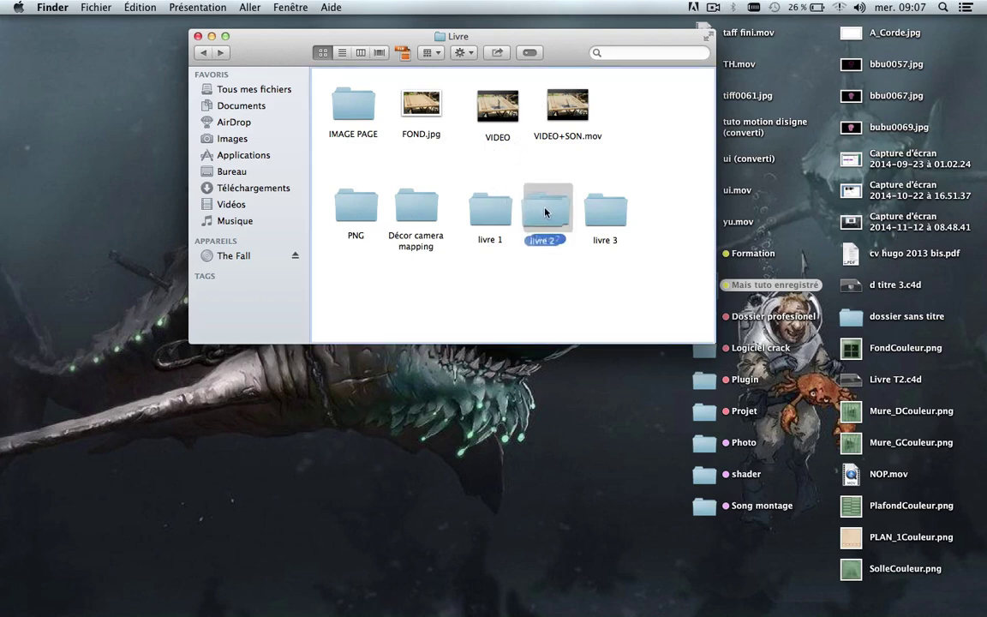
{"action": "left_click", "coordinate": [587, 212]}
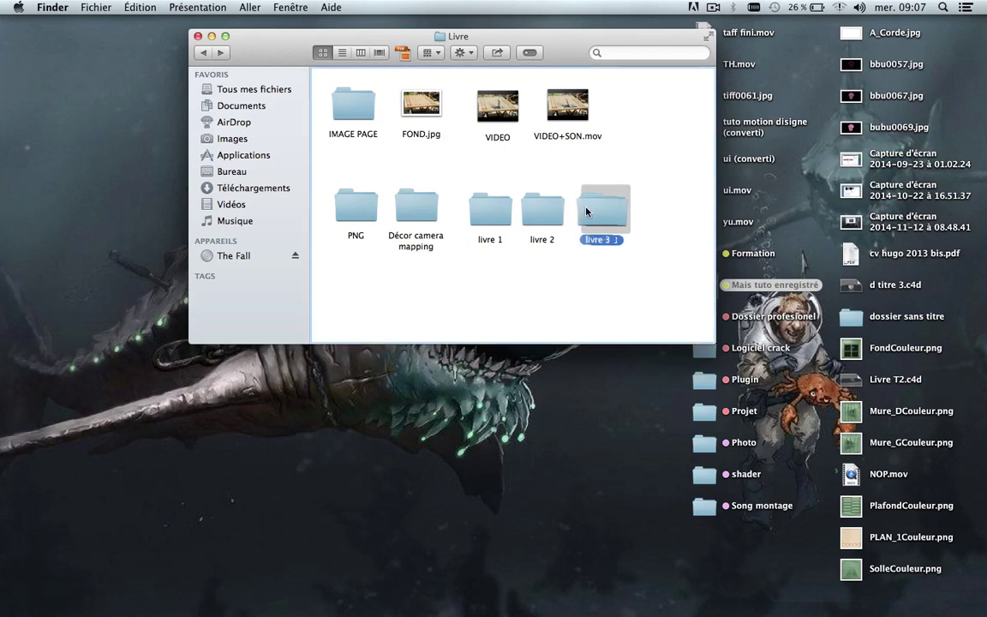
Step: Open VIDEO+SON.mov from the Livre folder to check the book animation's opening frame, and close it
{"action": "left_click", "coordinate": [650, 210]}
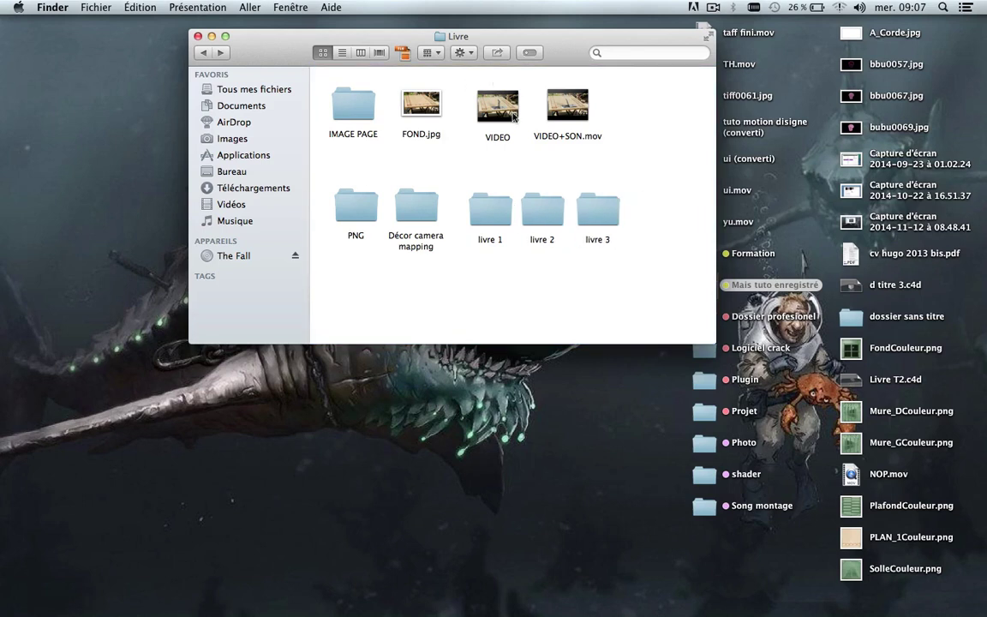
{"action": "double_click", "coordinate": [563, 118]}
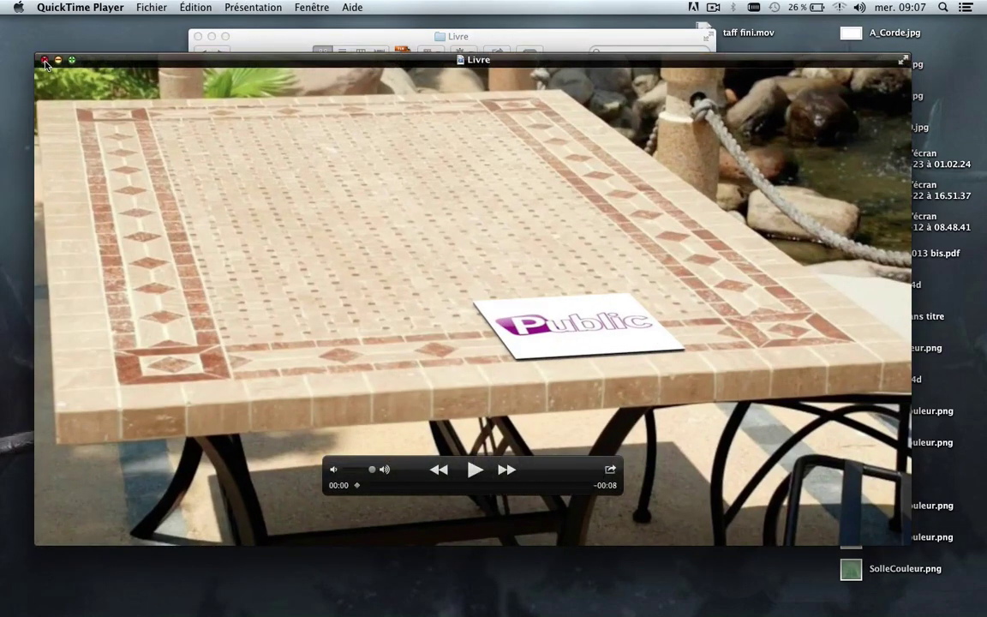
{"action": "left_click", "coordinate": [42, 58]}
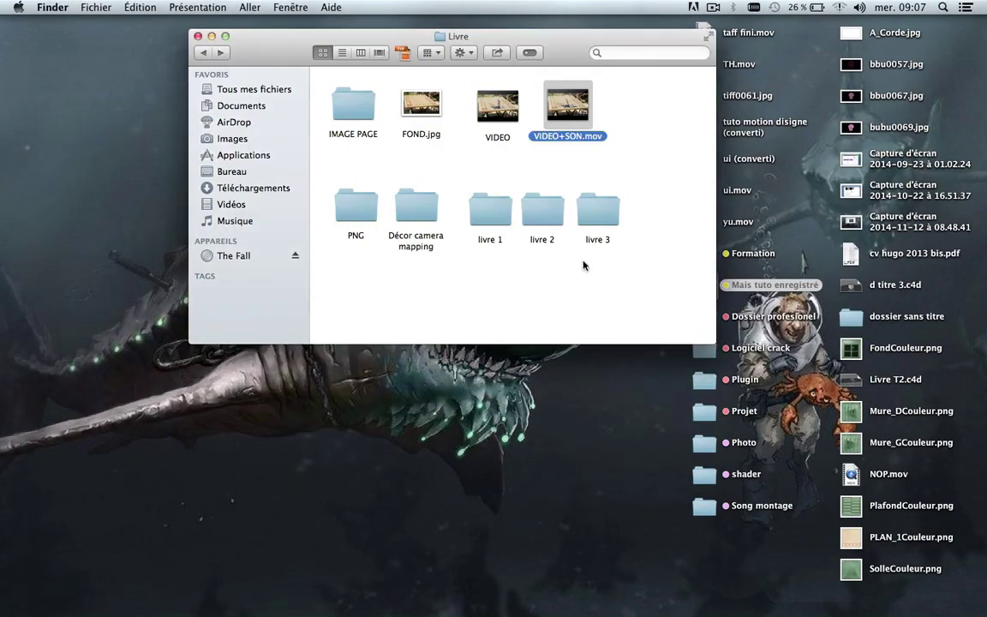
Step: Switch to Cinema 4D, add a Sol floor object and display the perspective view with Gouraud shading and lines
{"action": "mouse_move", "coordinate": [429, 600]}
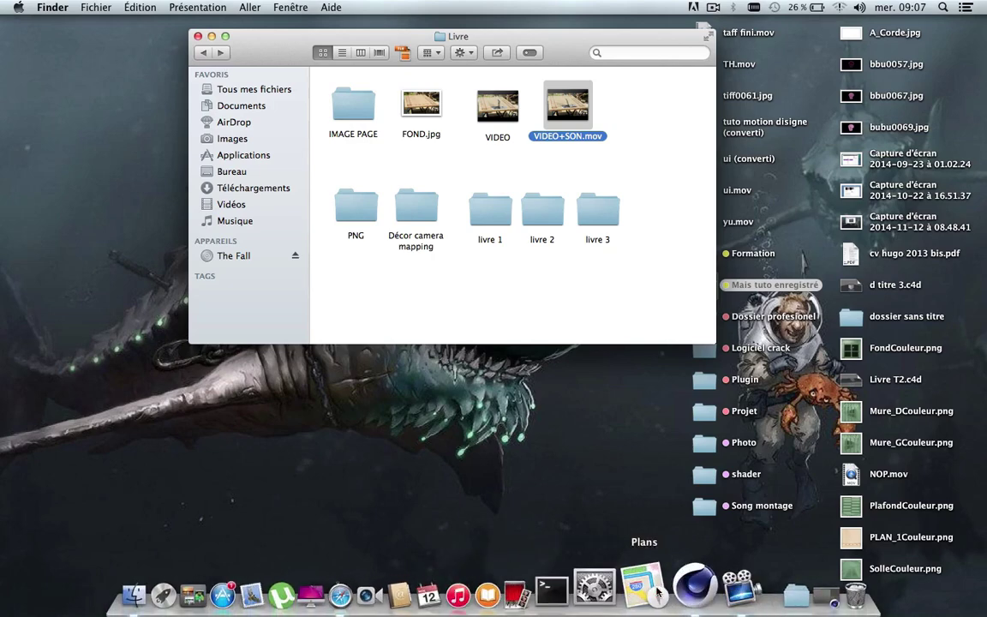
{"action": "left_click", "coordinate": [828, 593]}
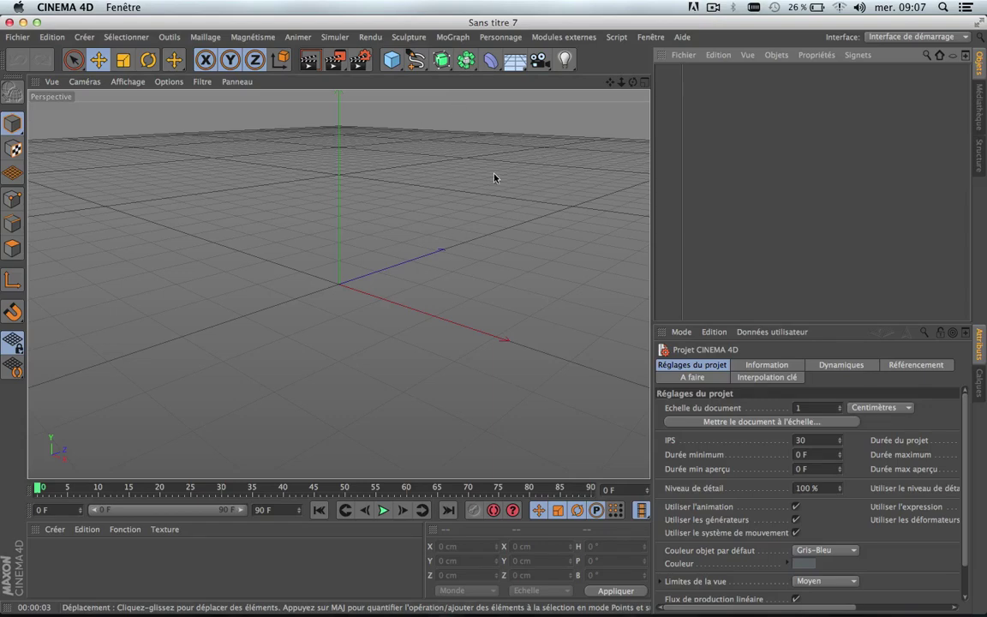
{"action": "left_click", "coordinate": [514, 65]}
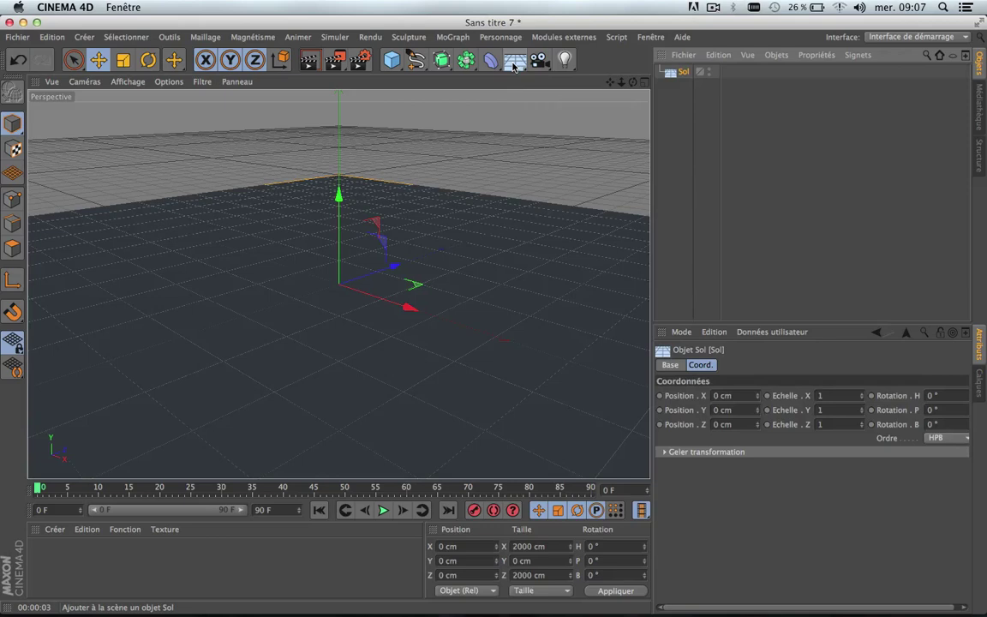
{"action": "left_click", "coordinate": [127, 82]}
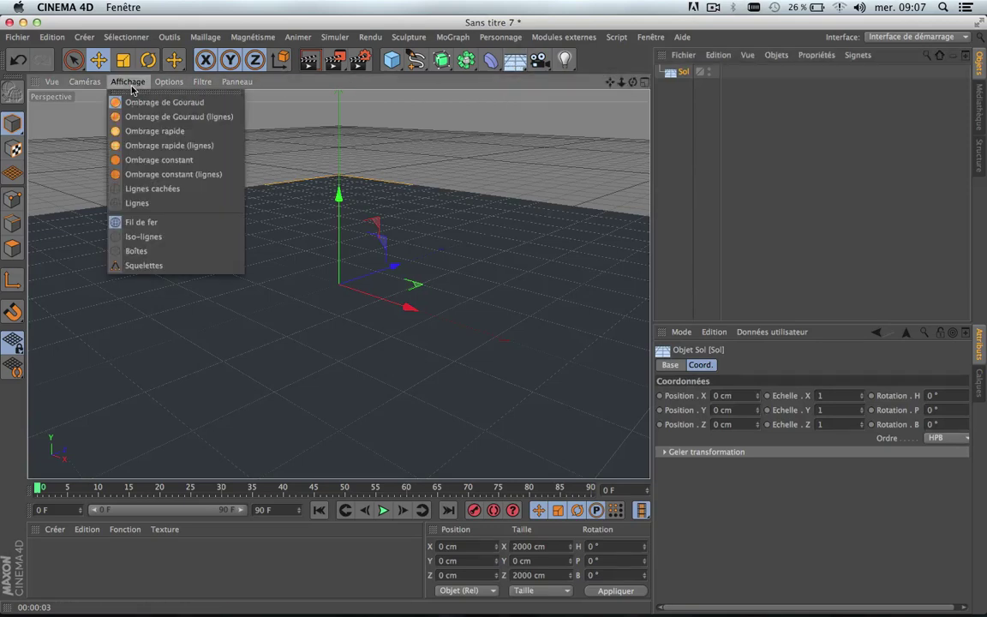
{"action": "left_click", "coordinate": [168, 117]}
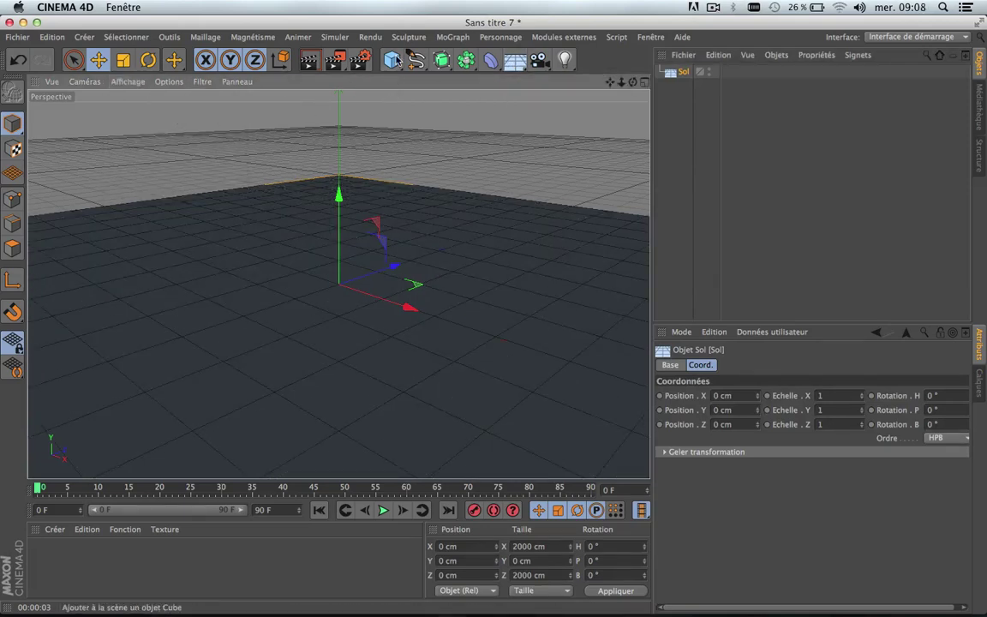
Step: Add a Plan object with a width of 200 cm, 5 width segments and 5 height segments
{"action": "left_click_drag", "start_coordinate": [396, 65], "coordinate": [543, 107]}
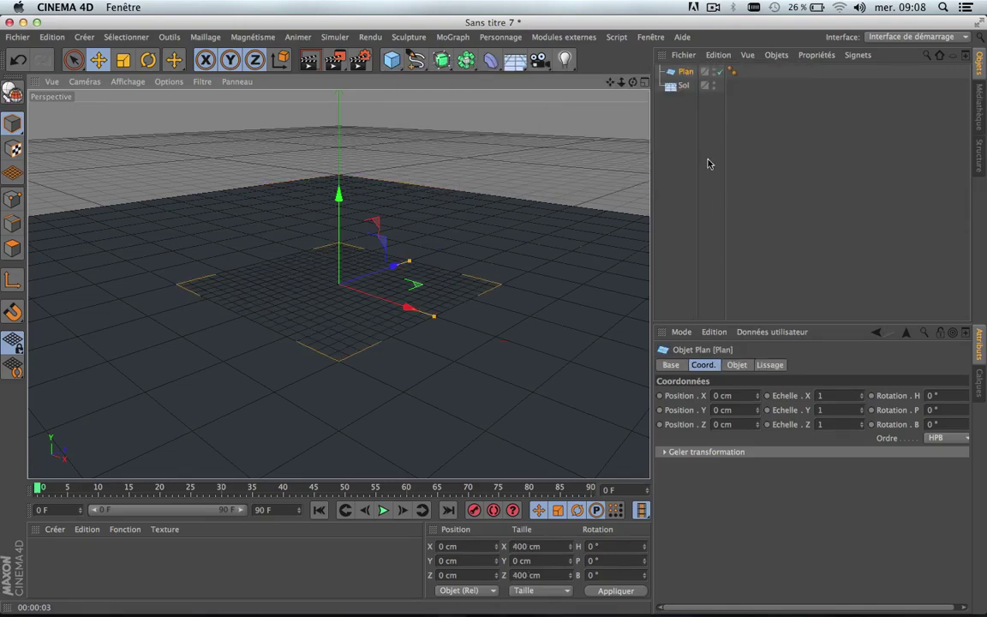
{"action": "left_click", "coordinate": [739, 365]}
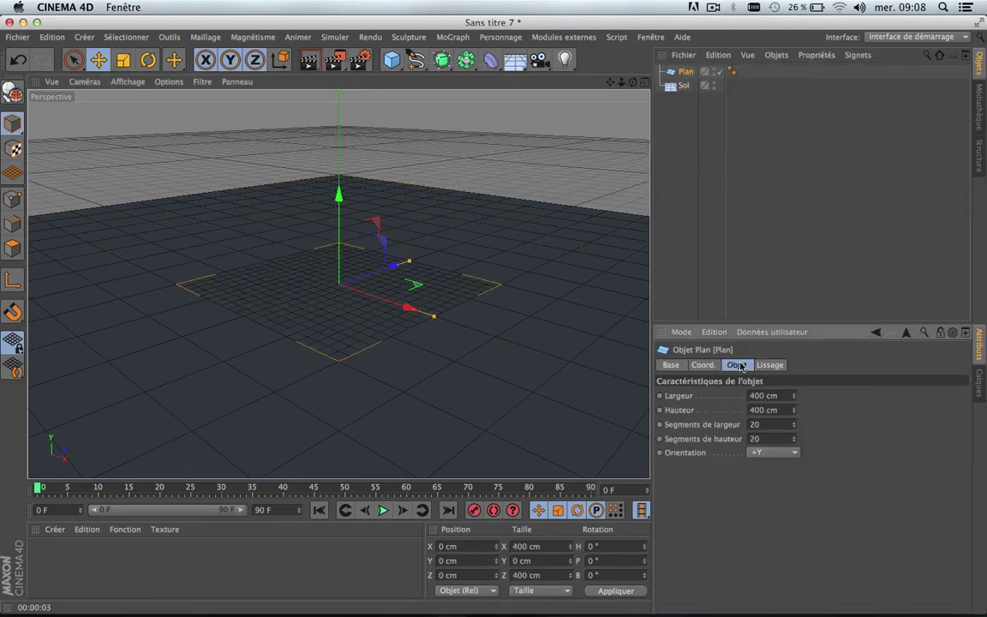
{"action": "left_click", "coordinate": [770, 396]}
{"action": "type", "text": "200"}
{"action": "key", "text": "Return"}
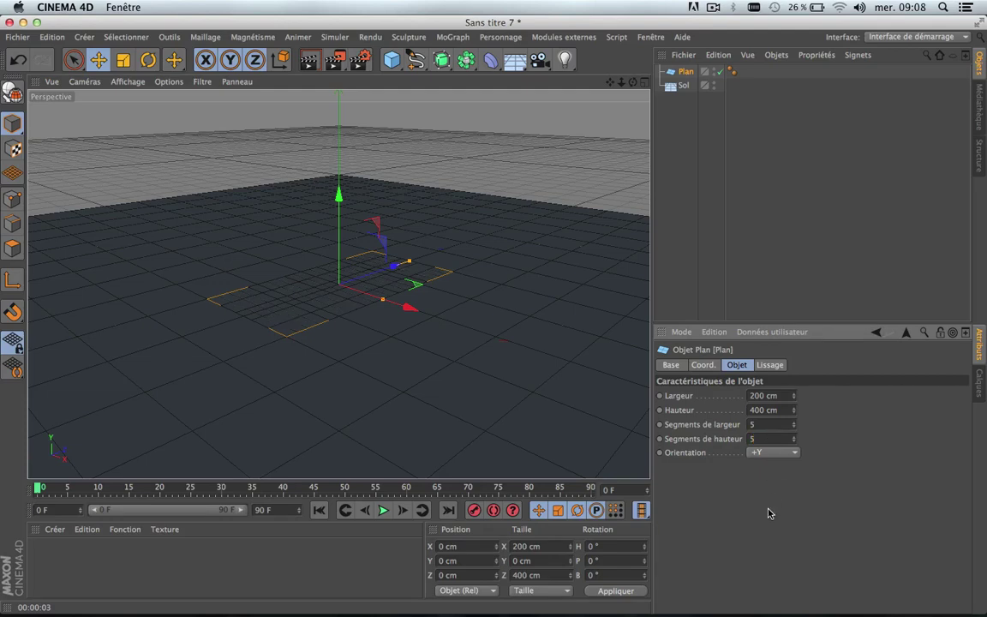
Step: Orient the plane to +X and convert it to an editable polygon object
{"action": "left_click", "coordinate": [776, 452]}
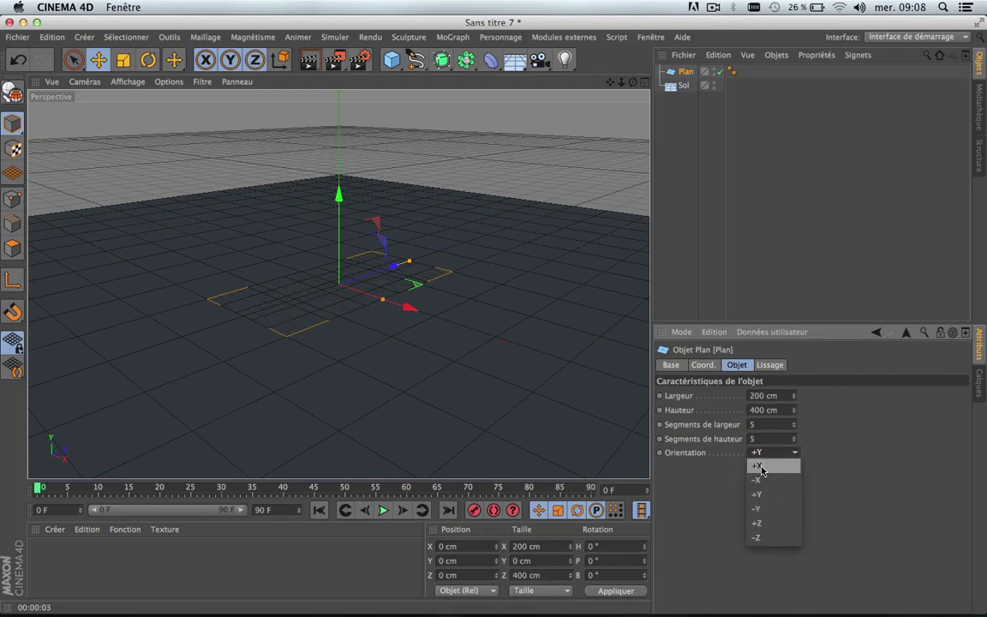
{"action": "left_click", "coordinate": [765, 468]}
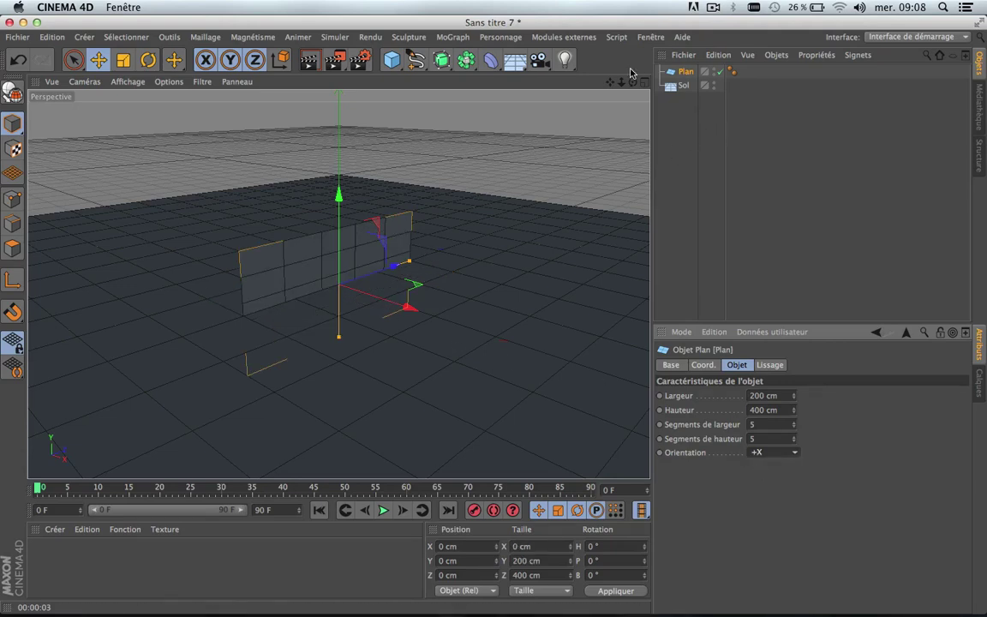
{"action": "left_click", "coordinate": [12, 91]}
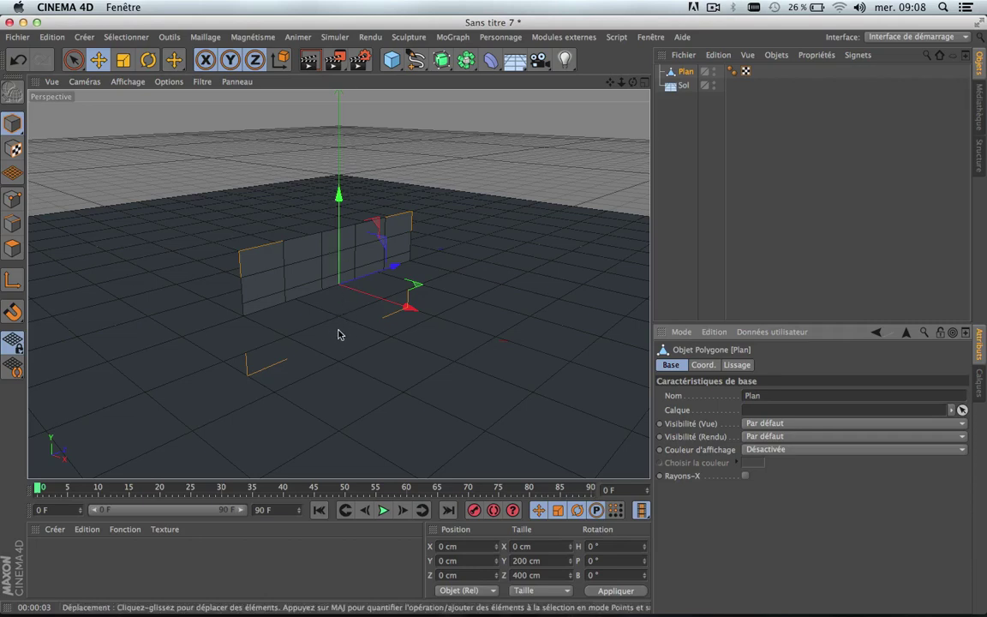
Step: Try raising only the plane's axis by about 41 cm along Y, and undo the move
{"action": "left_click", "coordinate": [12, 279]}
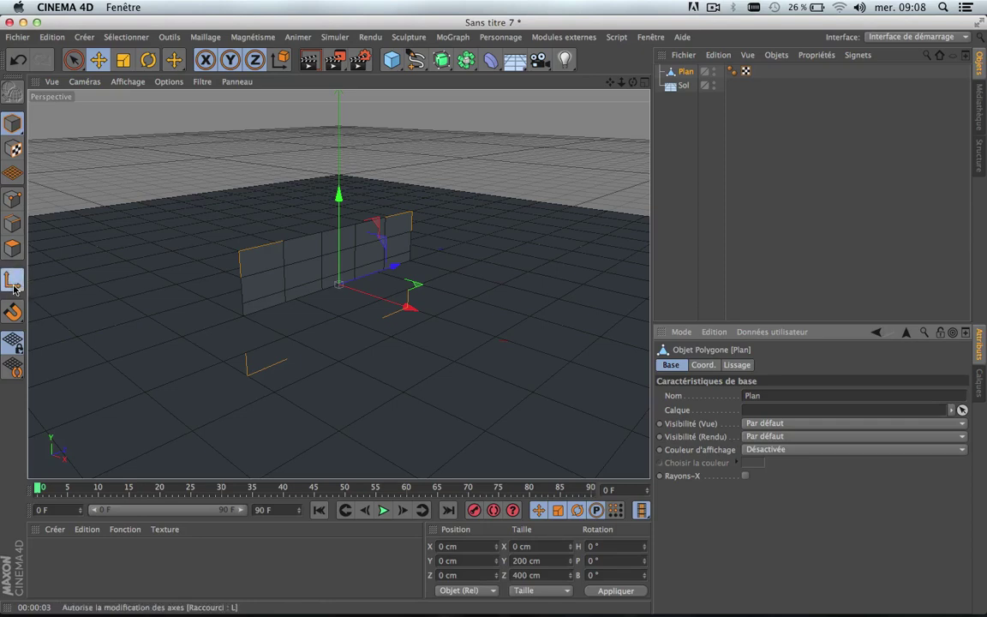
{"action": "mouse_move", "coordinate": [347, 193]}
{"action": "left_mouse_down"}
{"action": "mouse_move", "coordinate": [347, 179]}
{"action": "mouse_move", "coordinate": [363, 233]}
{"action": "mouse_move", "coordinate": [348, 104]}
{"action": "mouse_move", "coordinate": [351, 238]}
{"action": "mouse_move", "coordinate": [348, 167]}
{"action": "mouse_move", "coordinate": [347, 175]}
{"action": "left_mouse_up"}
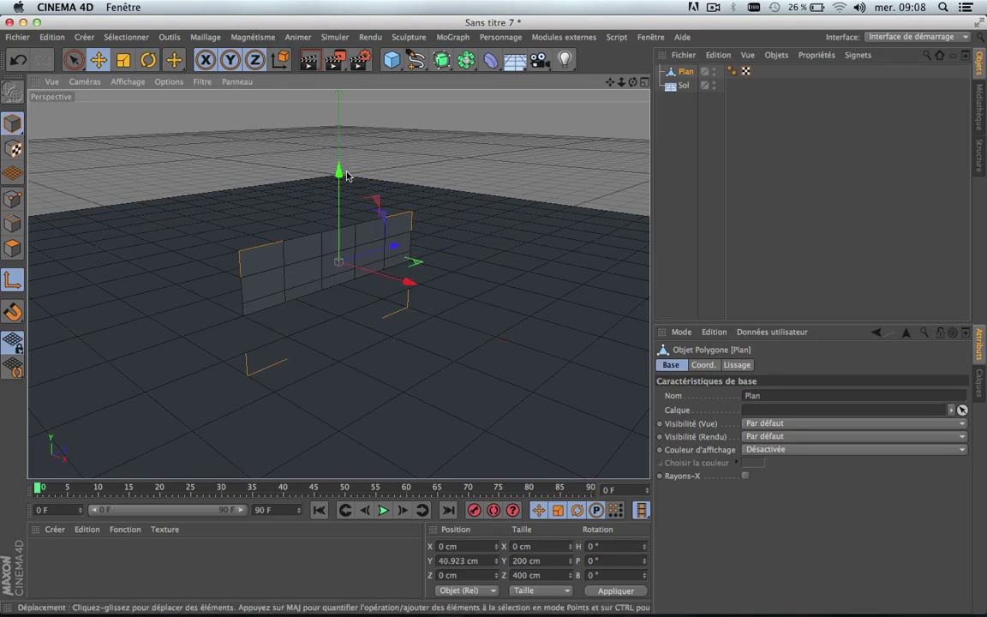
{"action": "key", "text": "super+z"}
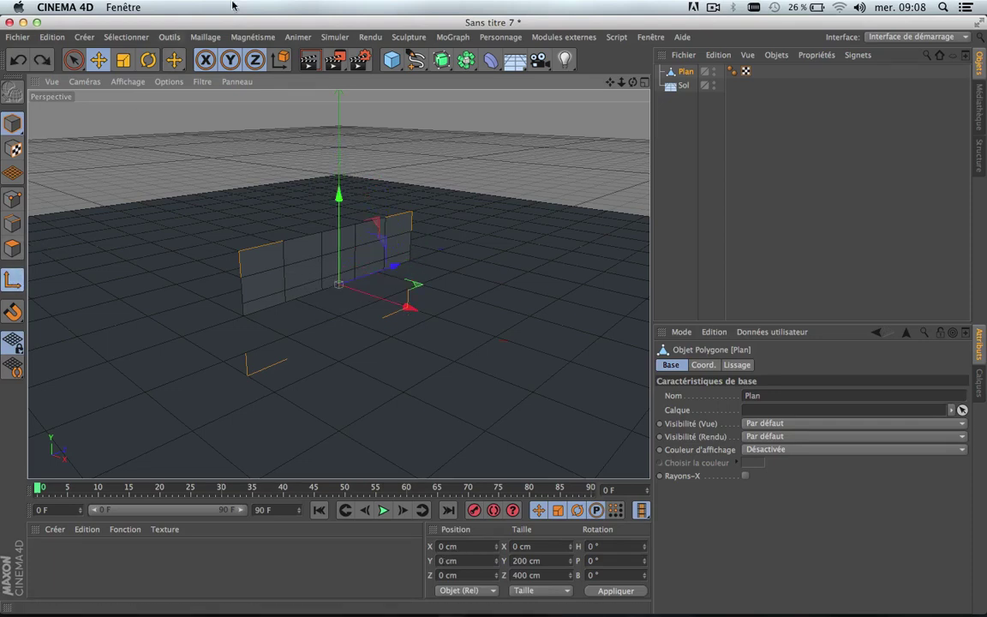
Step: Move the plane's axis to its bottom edge with Centre des axes, using a Y value of -100%
{"action": "left_click", "coordinate": [205, 37]}
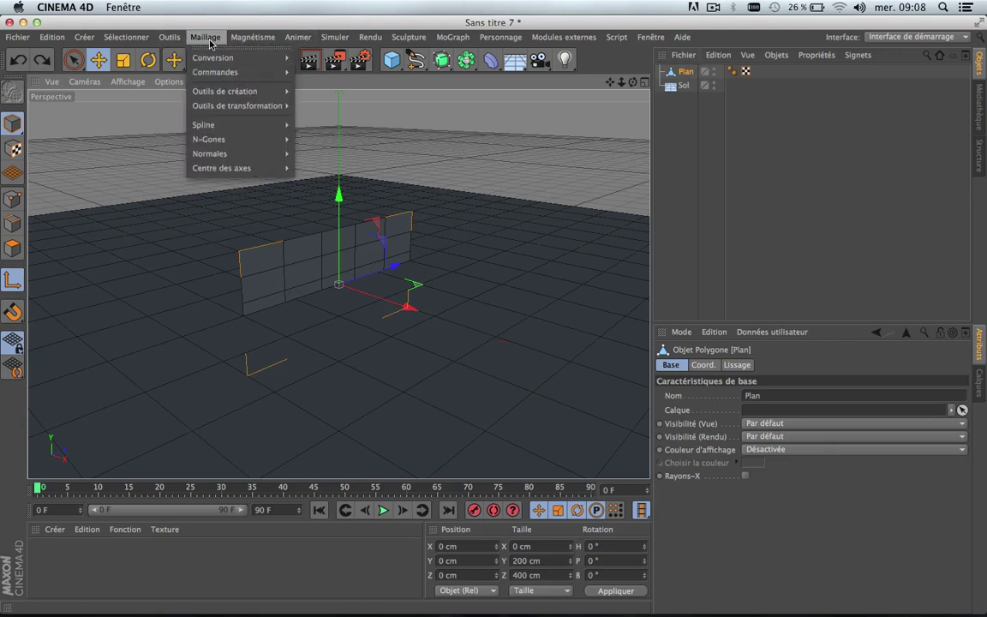
{"action": "mouse_move", "coordinate": [216, 169]}
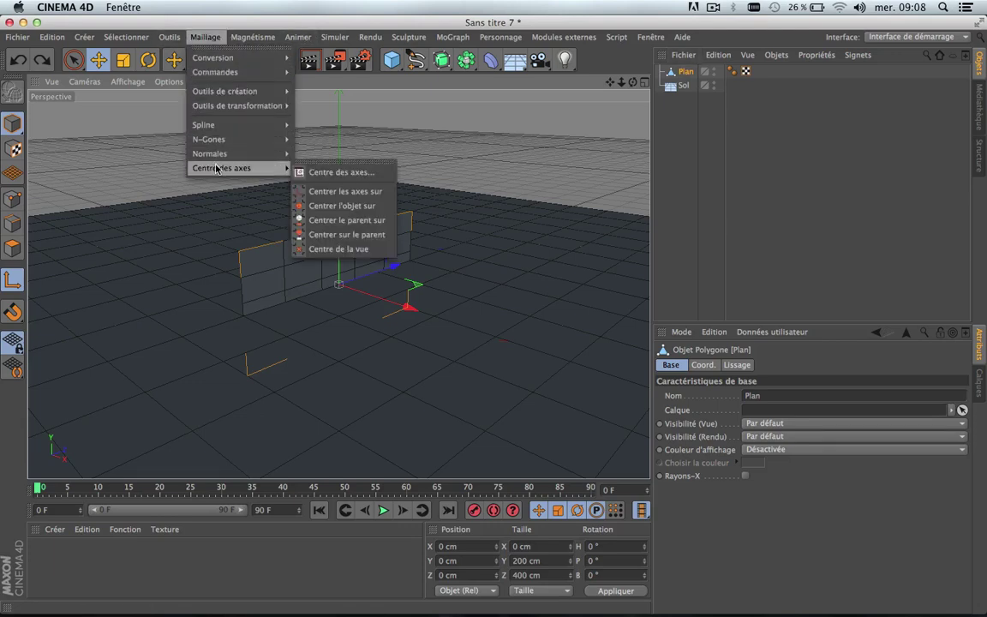
{"action": "left_click", "coordinate": [344, 173]}
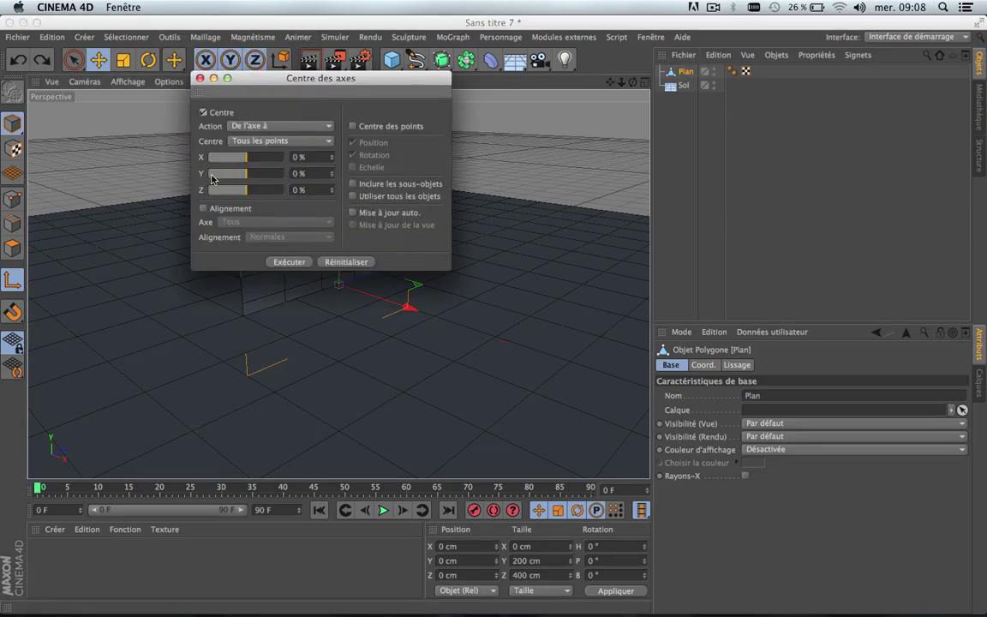
{"action": "left_click_drag", "start_coordinate": [250, 180], "coordinate": [206, 180]}
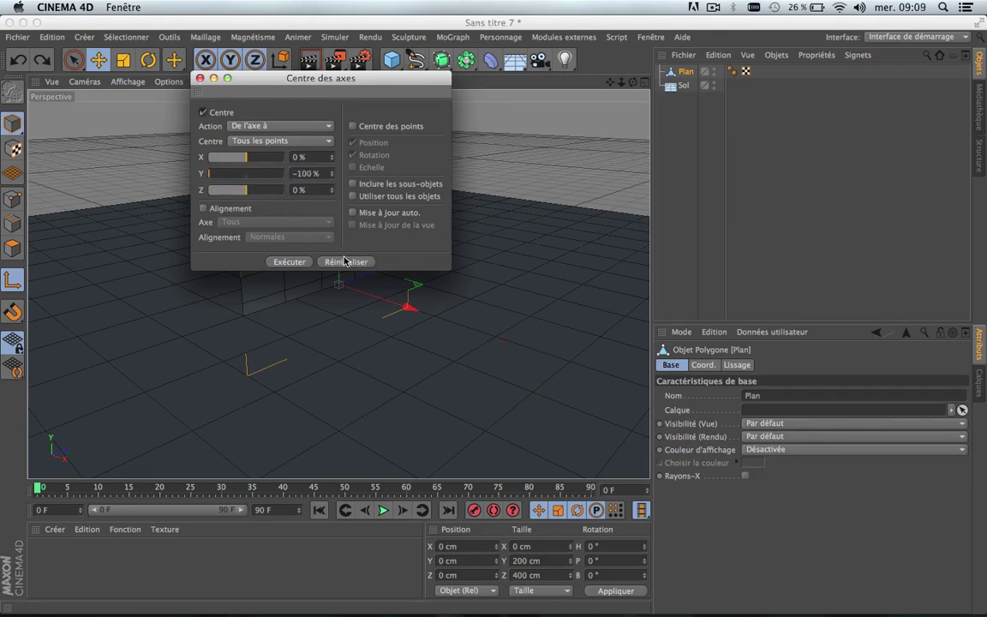
{"action": "left_click", "coordinate": [289, 262]}
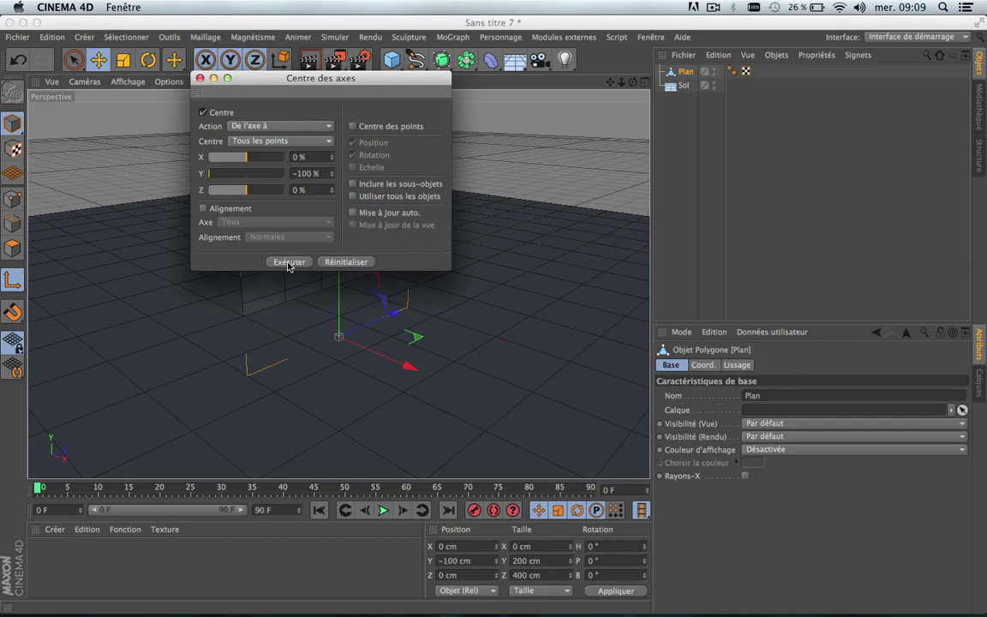
{"action": "left_click", "coordinate": [200, 79]}
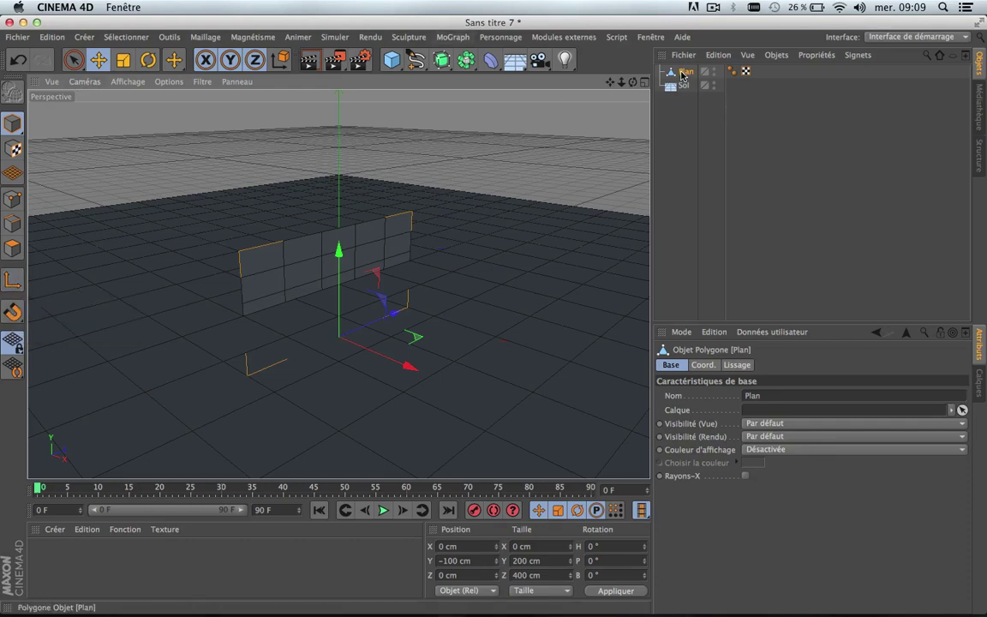
Step: Set the plane's Y position to 0 cm so it stands on the floor
{"action": "left_click", "coordinate": [702, 367]}
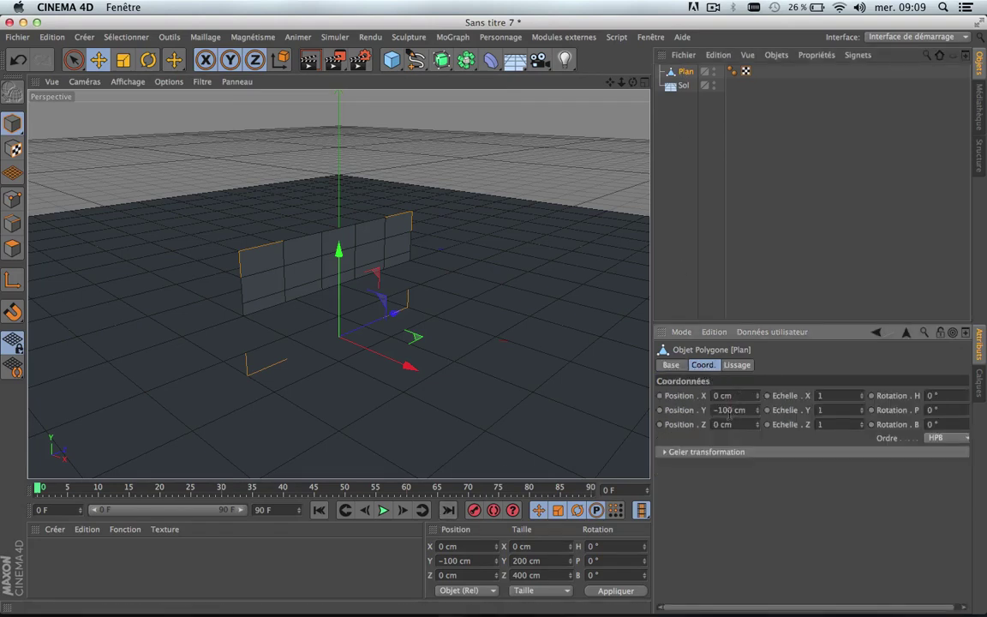
{"action": "double_click", "coordinate": [461, 560]}
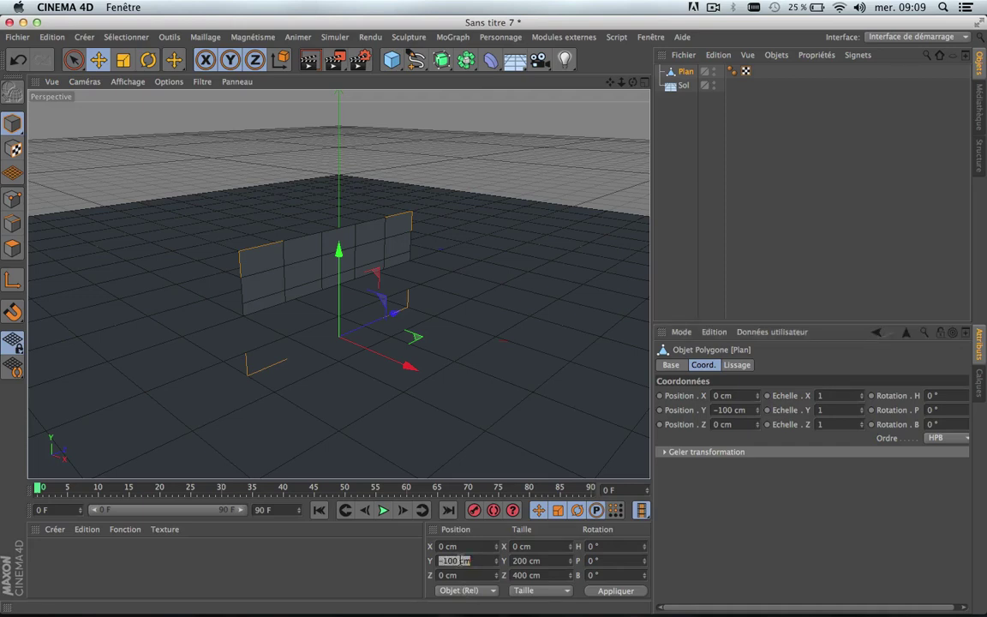
{"action": "type", "text": "0"}
{"action": "left_click", "coordinate": [614, 592]}
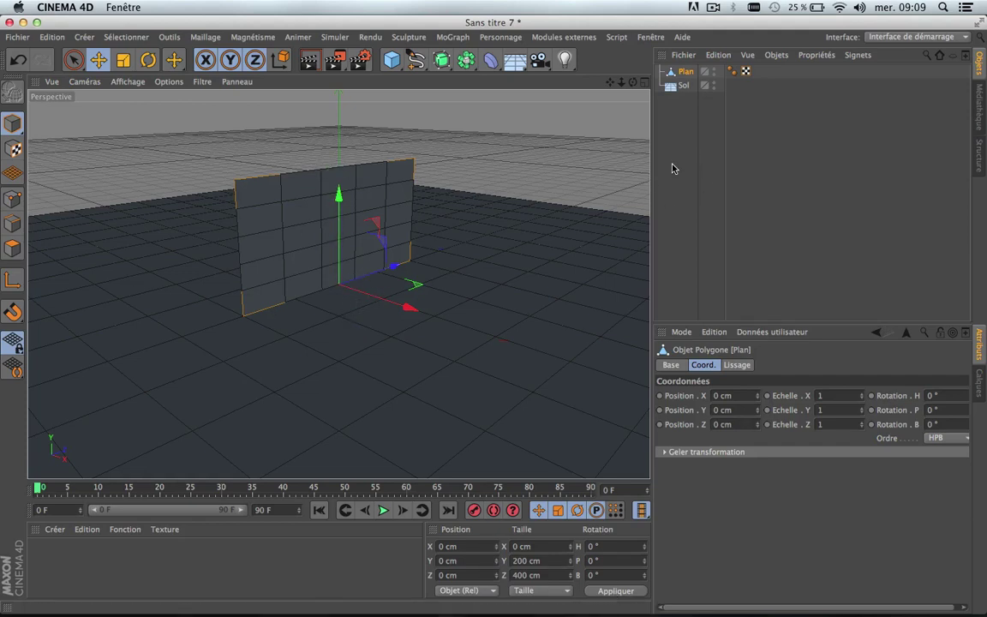
Step: Select all of the plane's points except the bottom row with a rectangle selection in the Droite view
{"action": "left_click", "coordinate": [672, 169]}
{"action": "left_click", "coordinate": [685, 72]}
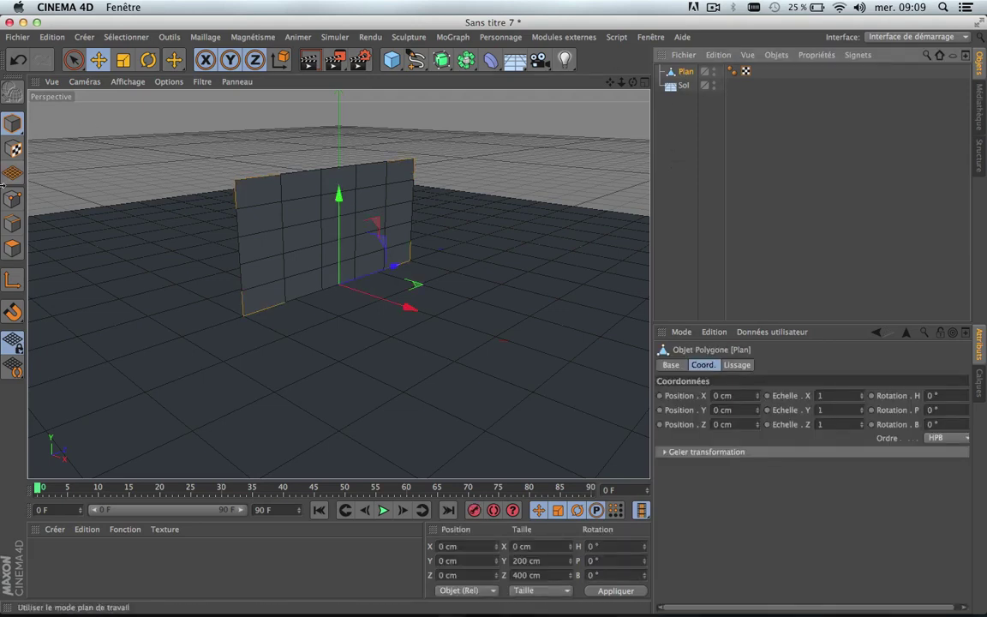
{"action": "left_click", "coordinate": [74, 60]}
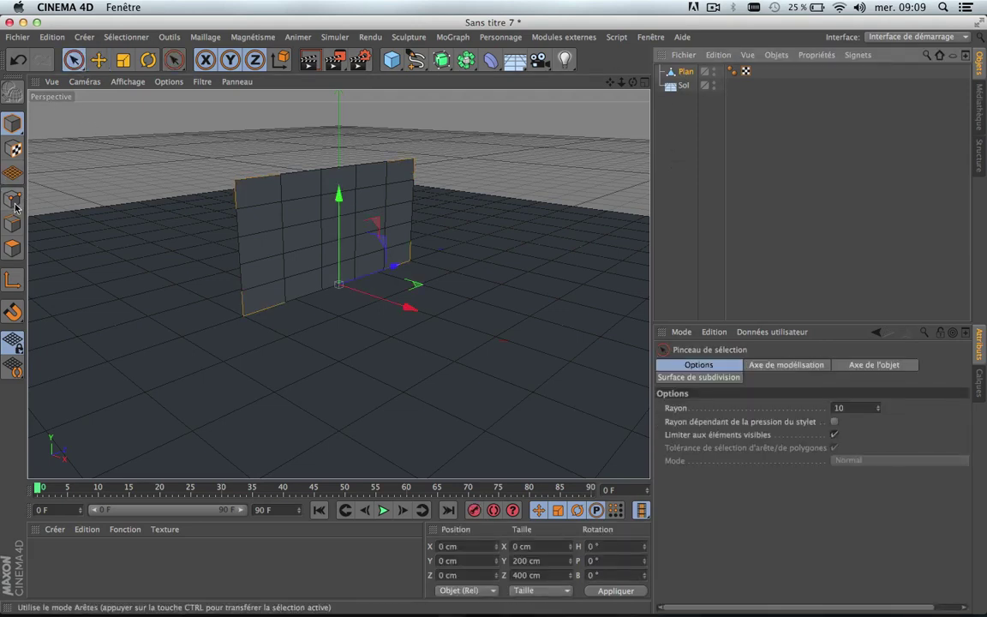
{"action": "left_click", "coordinate": [15, 204]}
{"action": "left_click", "coordinate": [645, 83]}
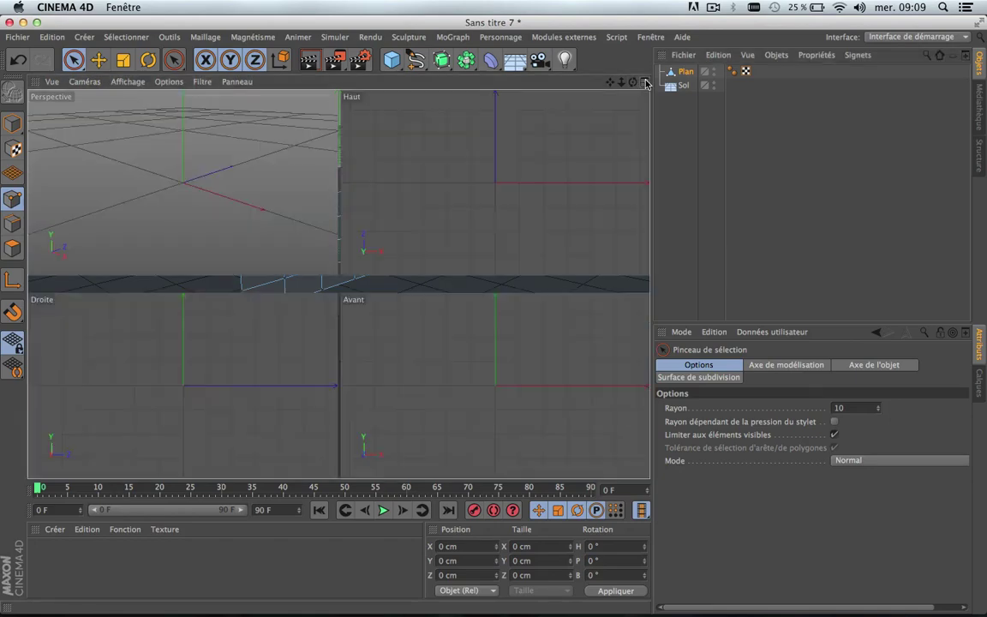
{"action": "left_click", "coordinate": [333, 286]}
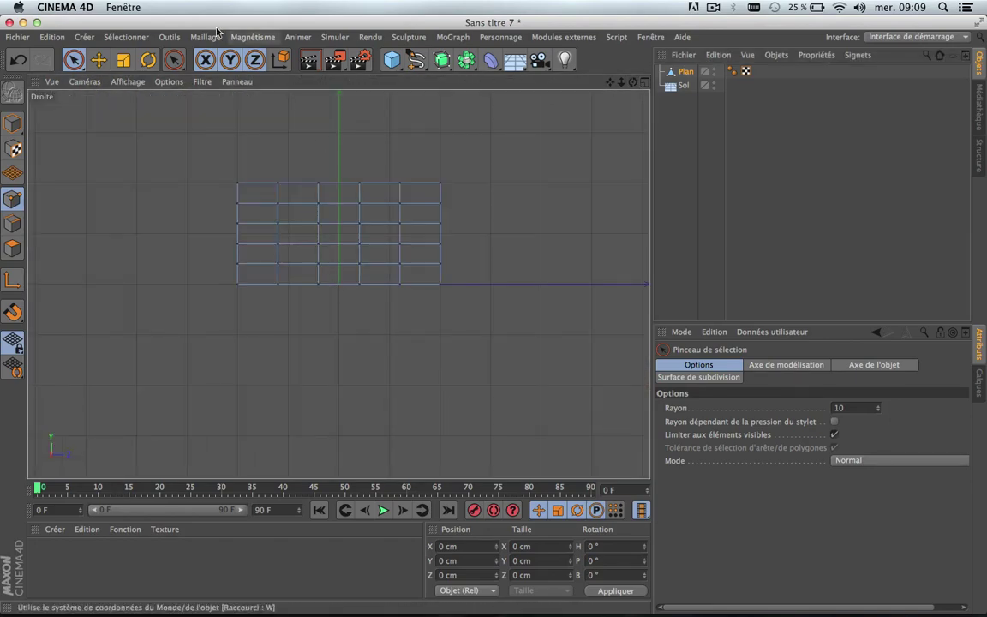
{"action": "left_click_drag", "start_coordinate": [74, 61], "coordinate": [111, 103]}
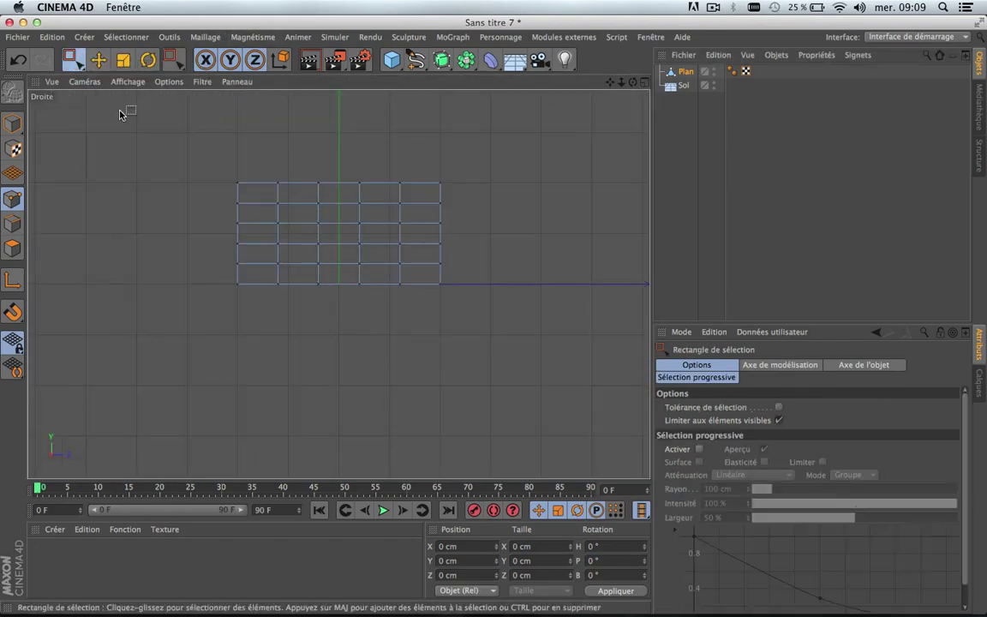
{"action": "left_click_drag", "start_coordinate": [141, 137], "coordinate": [530, 272]}
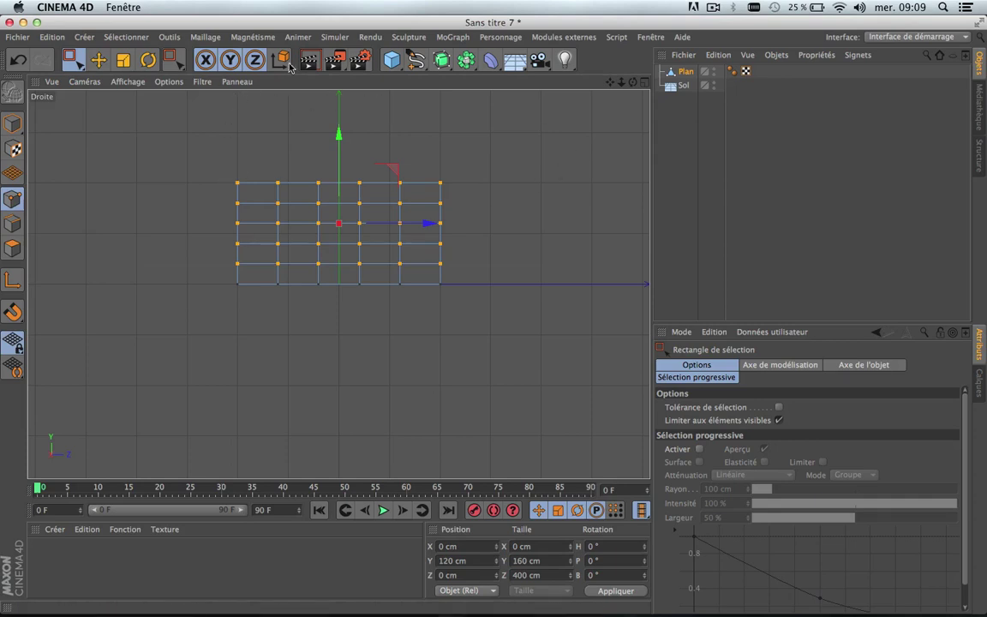
Step: Assign a 100% influence zone in Définir mode to the plane's selected points
{"action": "left_click", "coordinate": [644, 81]}
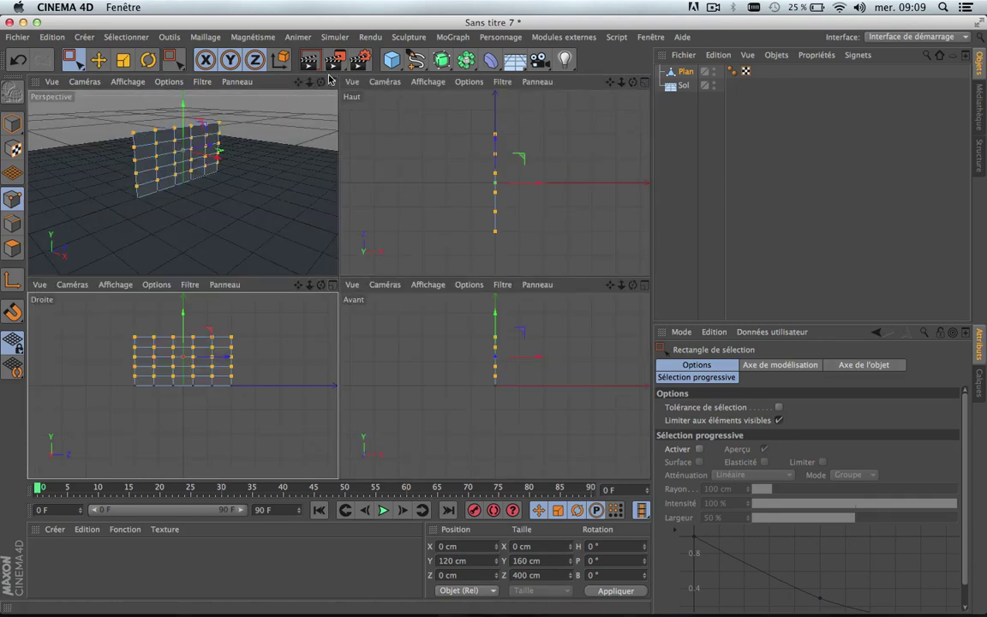
{"action": "left_click", "coordinate": [333, 82]}
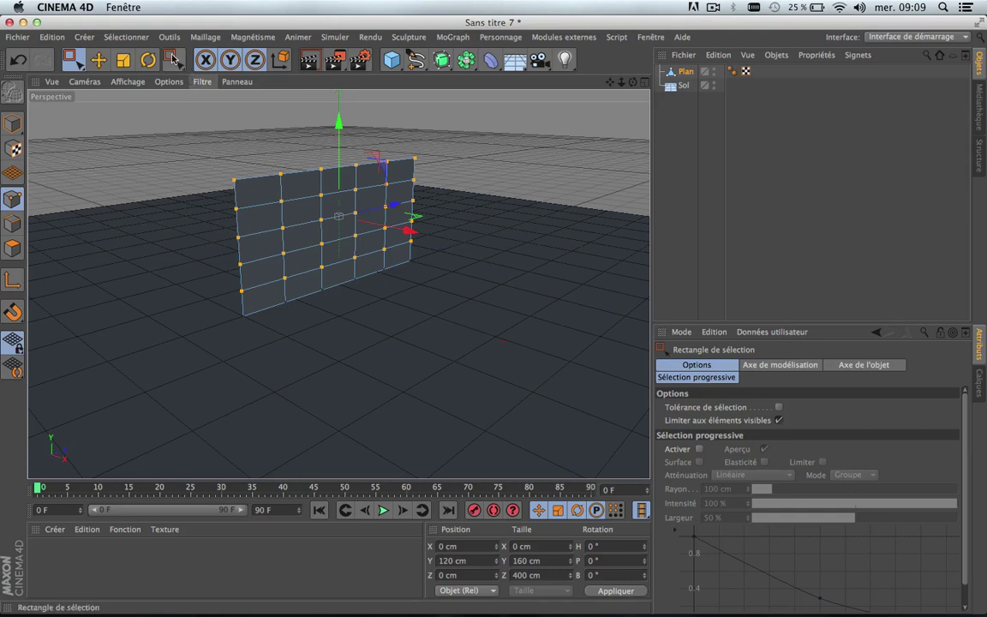
{"action": "left_click", "coordinate": [127, 38]}
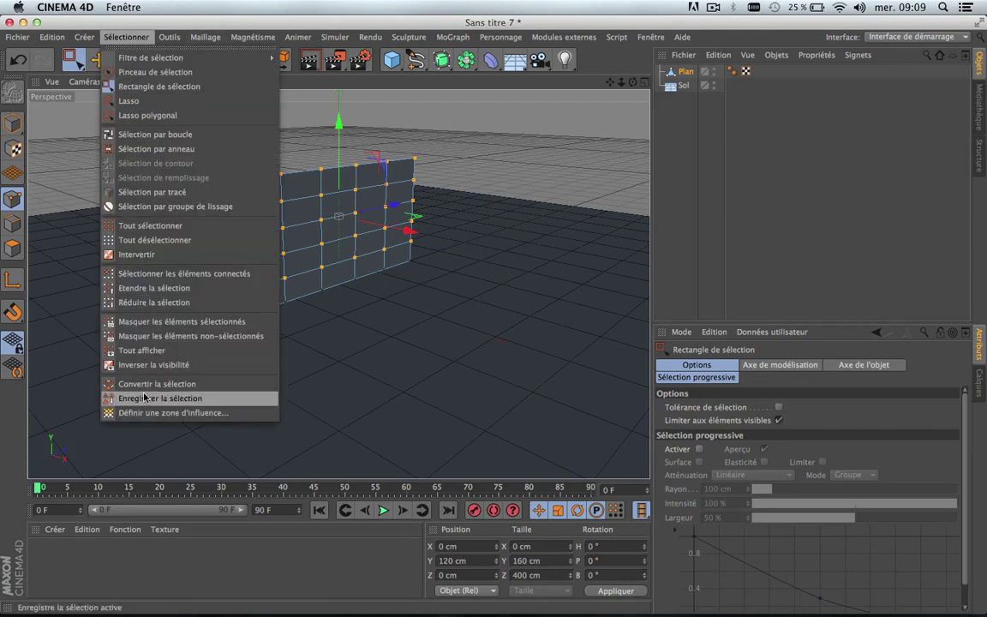
{"action": "left_click", "coordinate": [172, 413]}
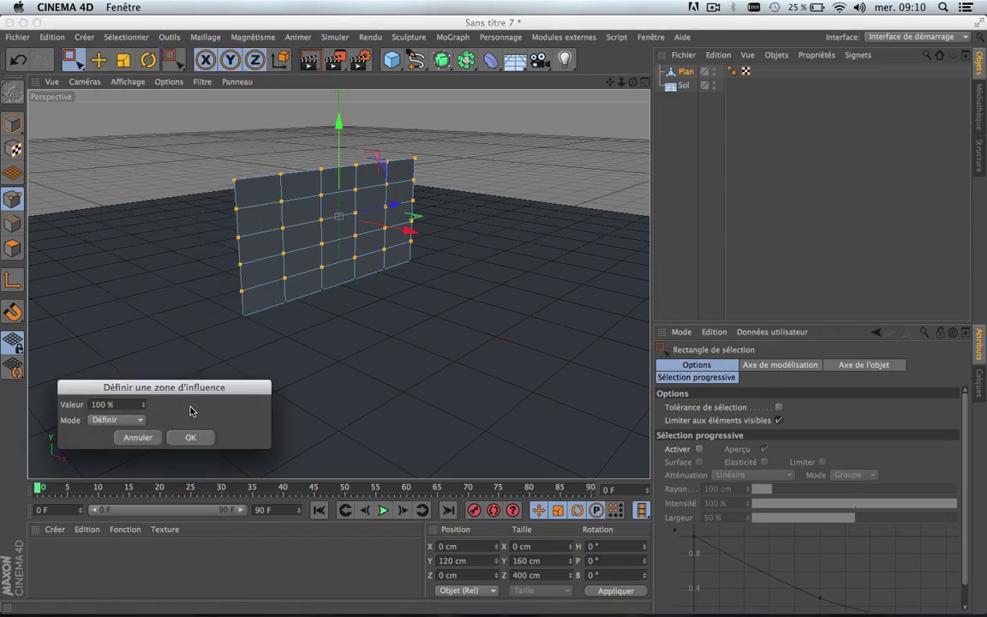
{"action": "left_click", "coordinate": [186, 436]}
{"action": "left_click", "coordinate": [190, 436]}
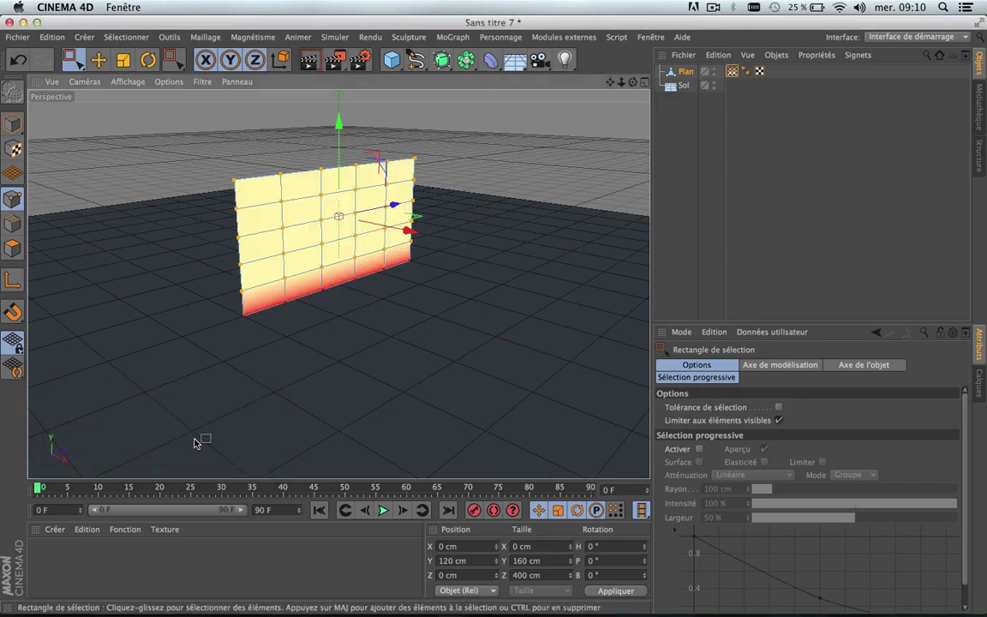
Step: Switch to the Pinceau de sélection tool and deselect all objects
{"action": "scroll", "coordinate": [337, 253], "scroll_direction": "up", "scroll_amount": 3}
{"action": "scroll", "coordinate": [338, 254], "scroll_direction": "up", "scroll_amount": 2}
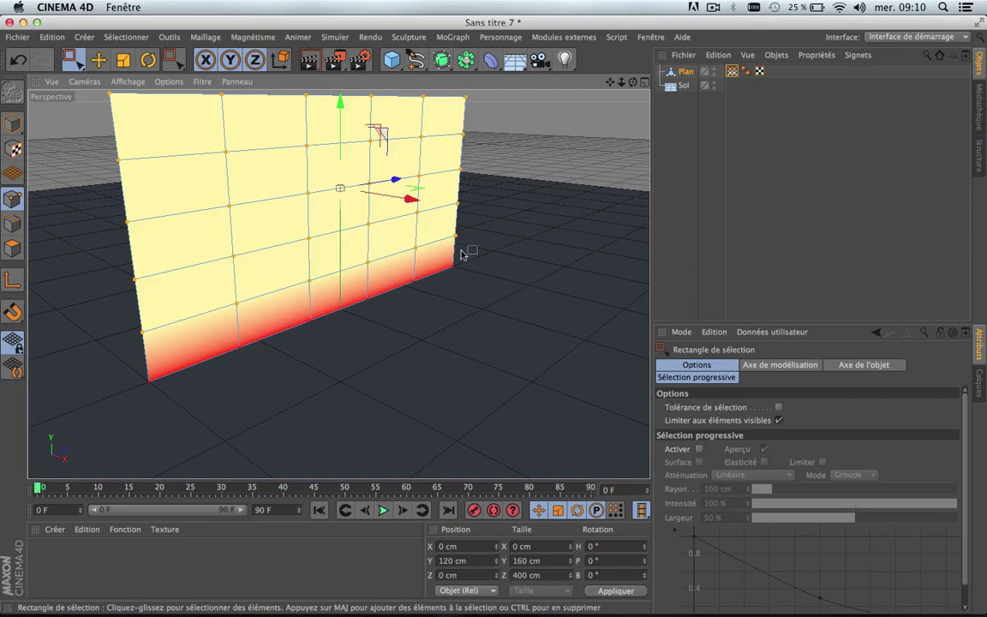
{"action": "left_click_drag", "start_coordinate": [72, 60], "coordinate": [128, 75]}
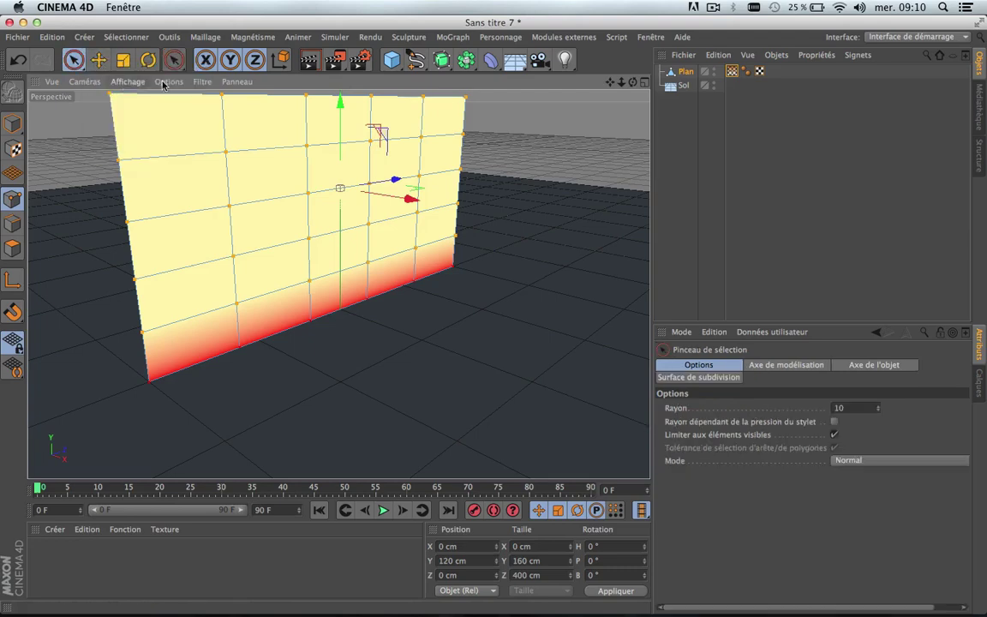
{"action": "left_click", "coordinate": [681, 123]}
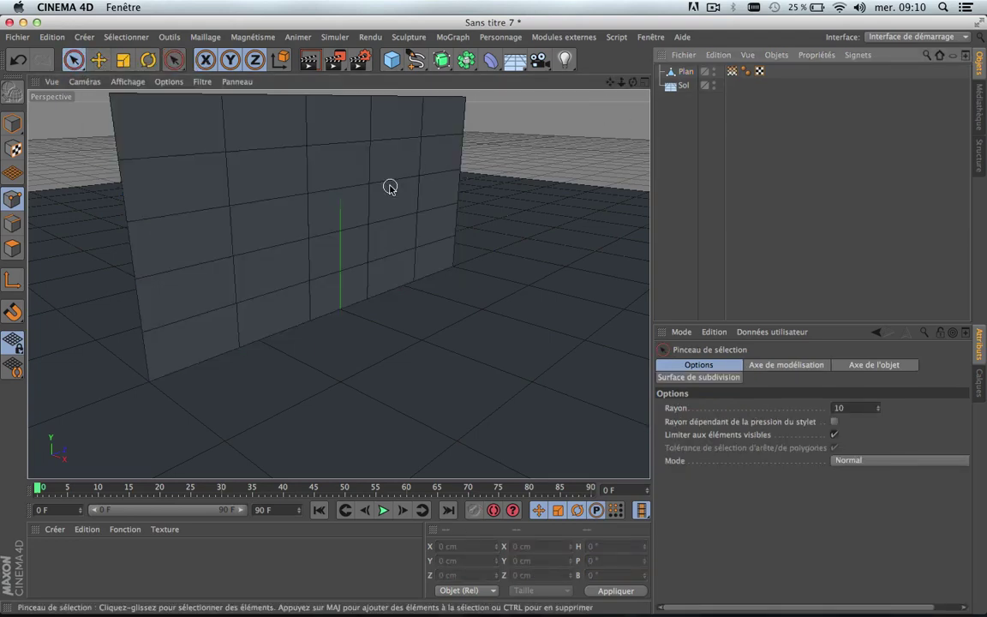
Step: Add a MoGraph Cloneur and make the plane its child
{"action": "scroll", "coordinate": [390, 187], "scroll_direction": "down", "scroll_amount": 10}
{"action": "scroll", "coordinate": [391, 187], "scroll_direction": "up", "scroll_amount": 9}
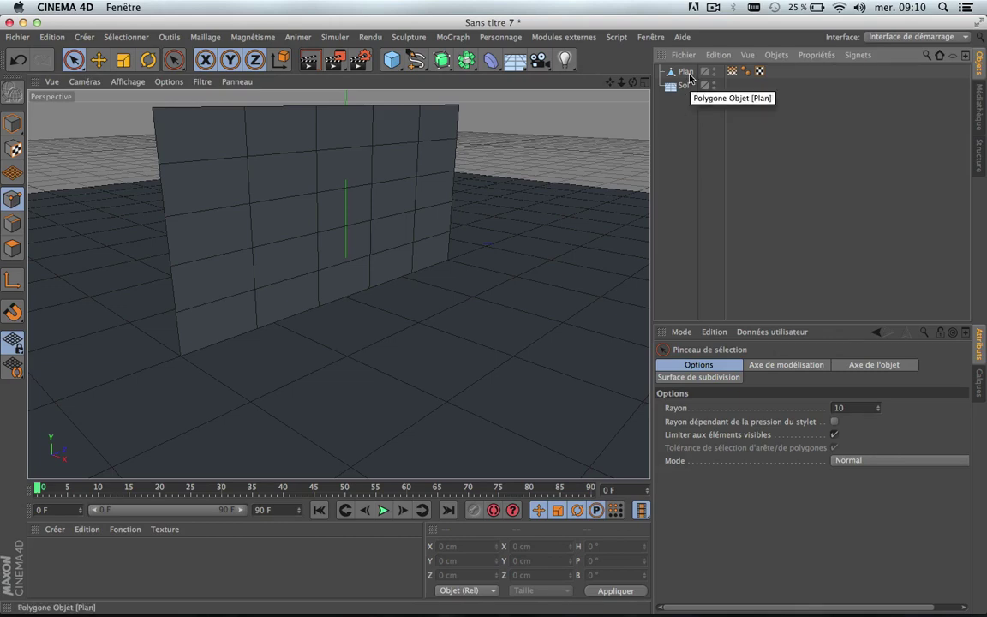
{"action": "left_click", "coordinate": [459, 40]}
{"action": "left_click", "coordinate": [473, 144]}
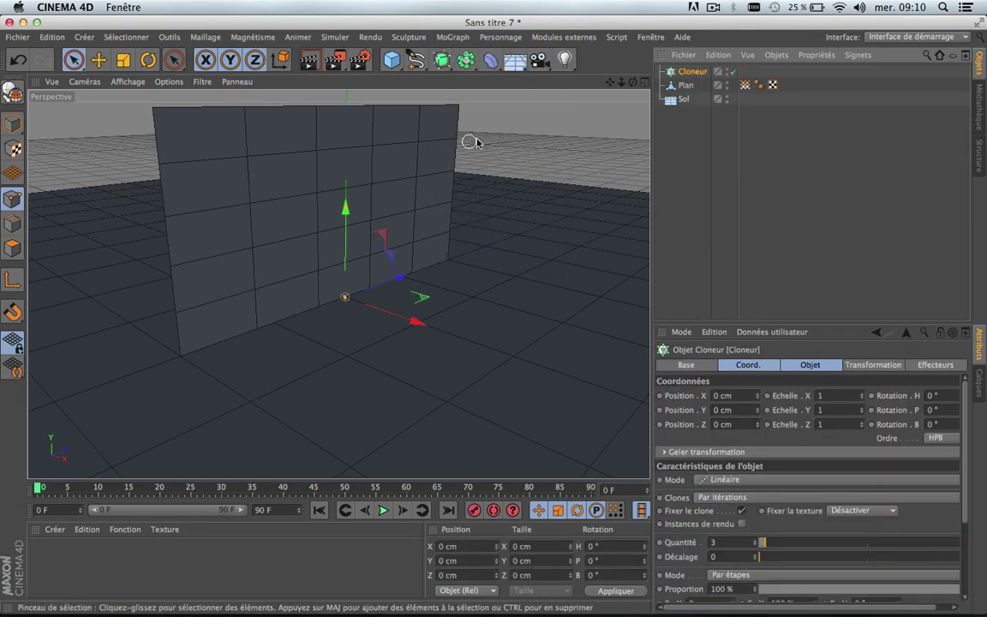
{"action": "left_click_drag", "start_coordinate": [688, 86], "coordinate": [692, 76]}
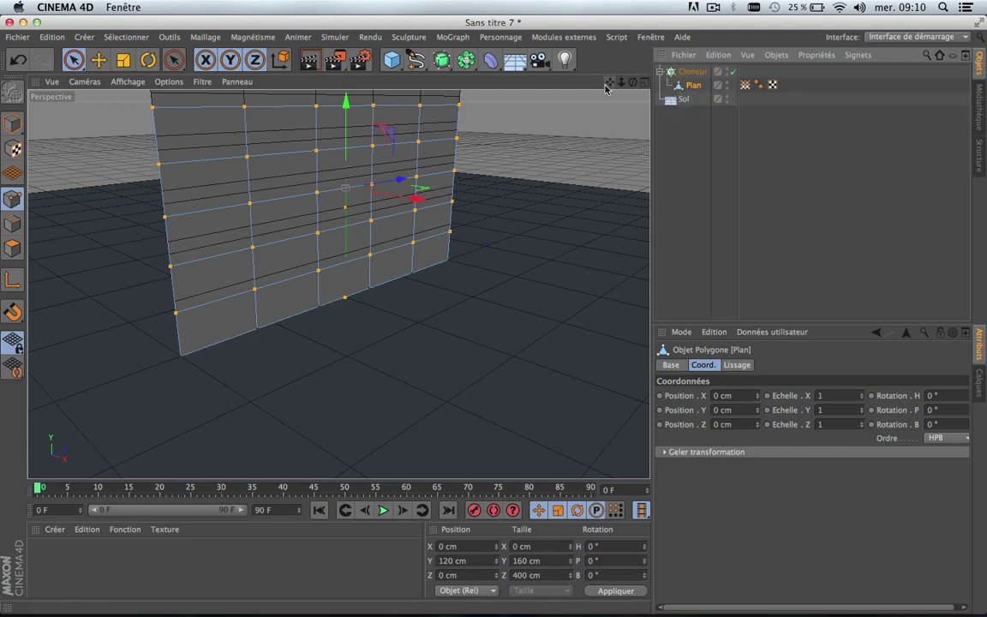
Step: Set the cloner to Radial mode with a radius of 0 cm
{"action": "left_click", "coordinate": [696, 73]}
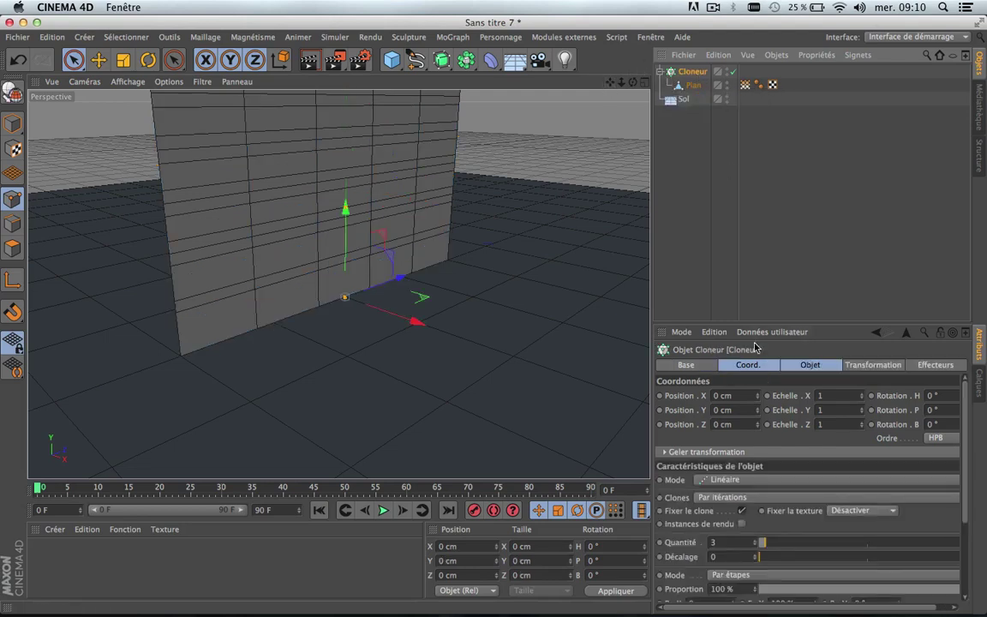
{"action": "left_click", "coordinate": [806, 365]}
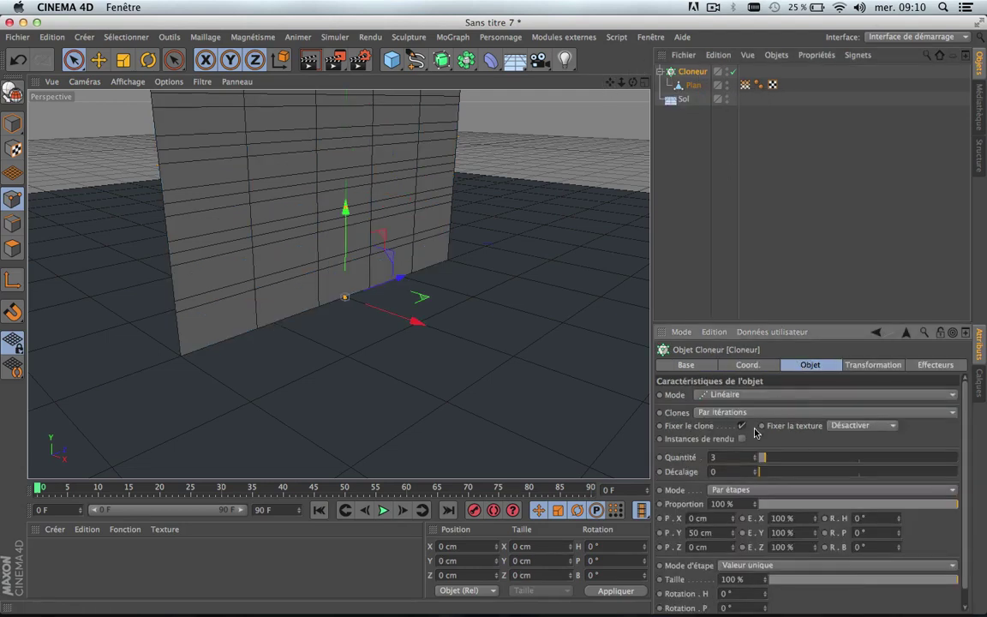
{"action": "left_click", "coordinate": [742, 396]}
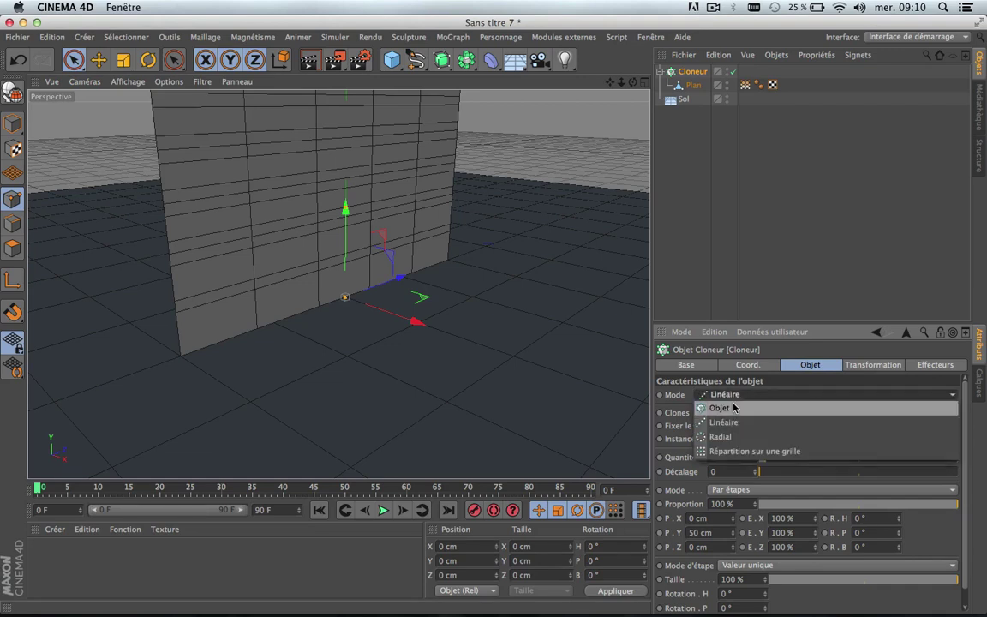
{"action": "left_click", "coordinate": [721, 437]}
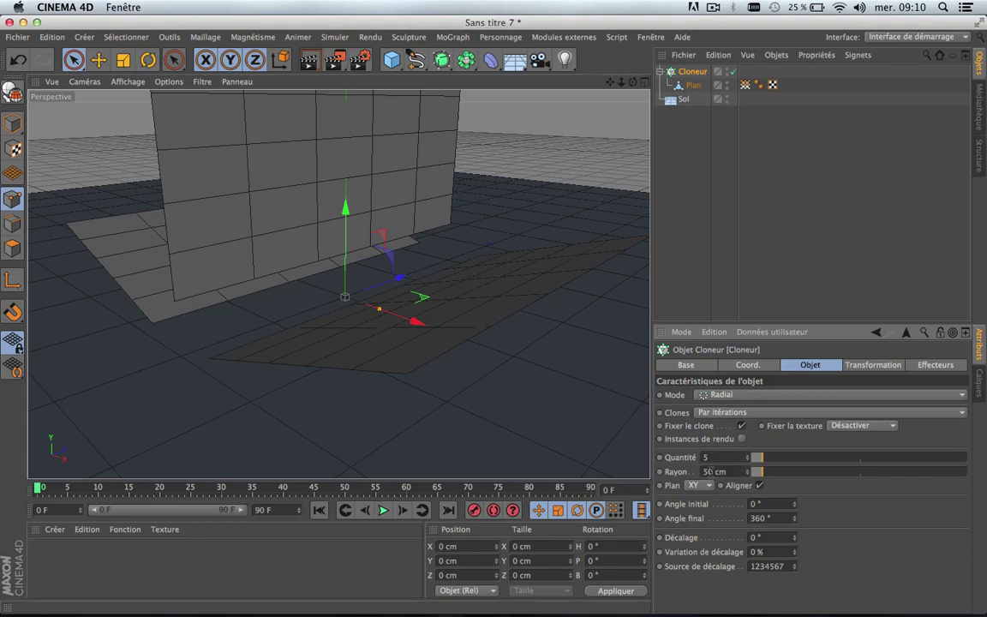
{"action": "left_click_drag", "start_coordinate": [760, 474], "coordinate": [748, 473]}
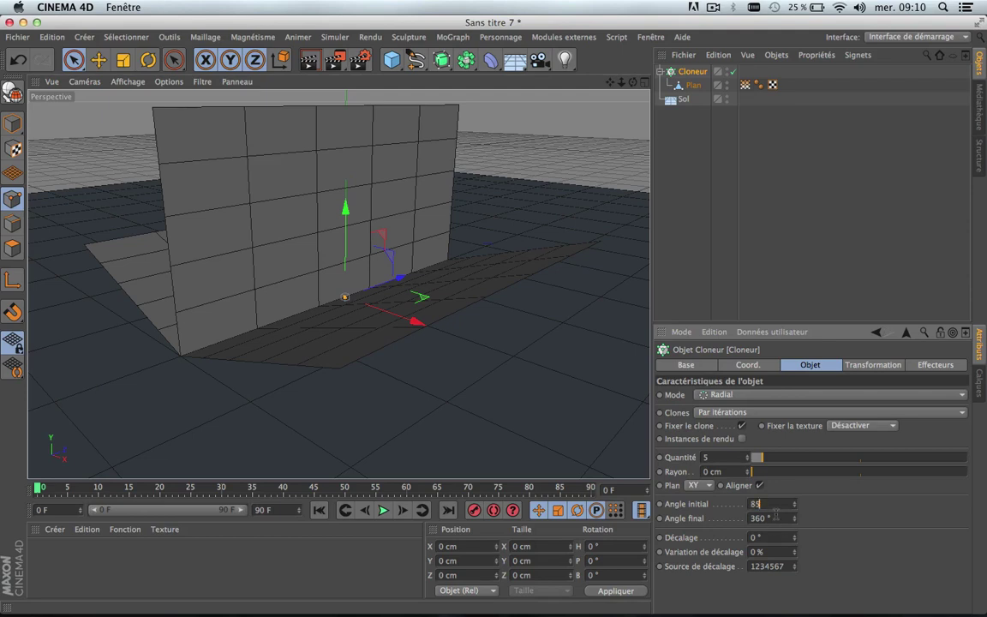
Step: Set the radial cloner's start angle to 85° and its end angle to 89°
{"action": "key", "text": "Tab"}
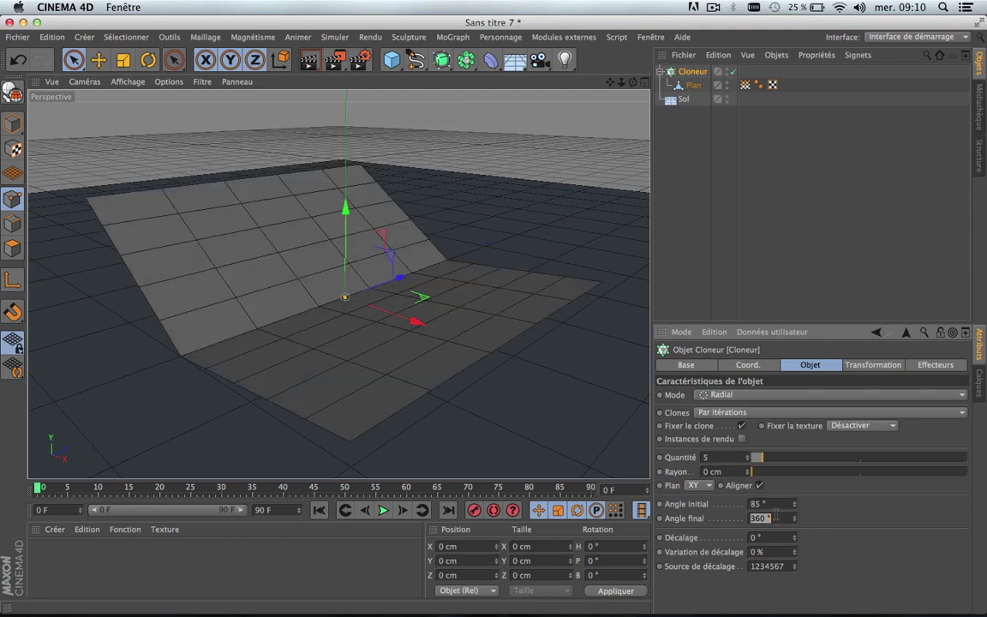
{"action": "type", "text": "89"}
{"action": "key", "text": "Return"}
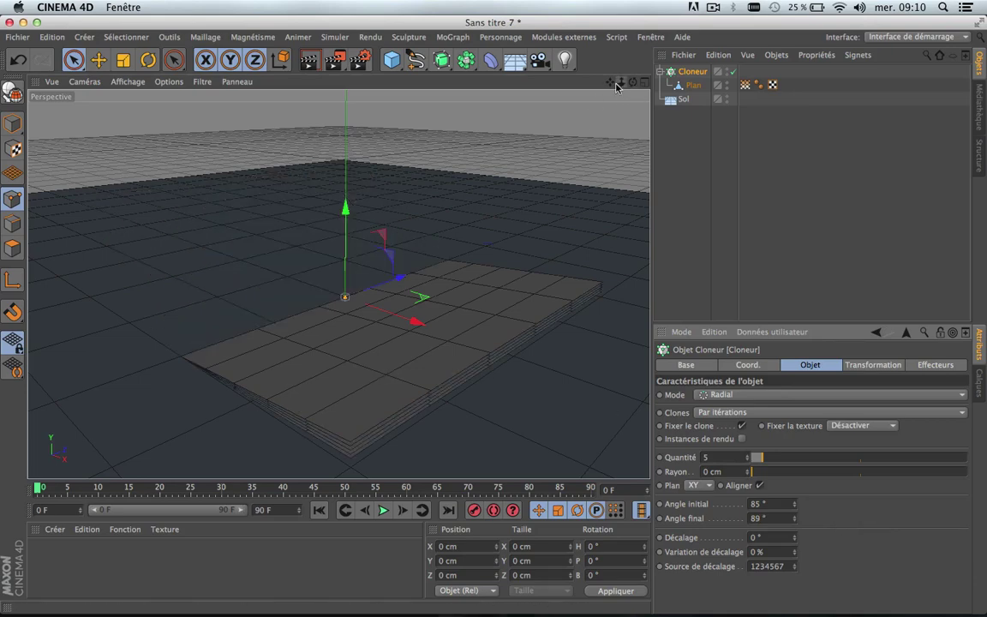
Step: Examine the hinge edge and the spacing of the stacked page clones up close from several angles
{"action": "left_click_drag", "start_coordinate": [610, 82], "coordinate": [305, 269]}
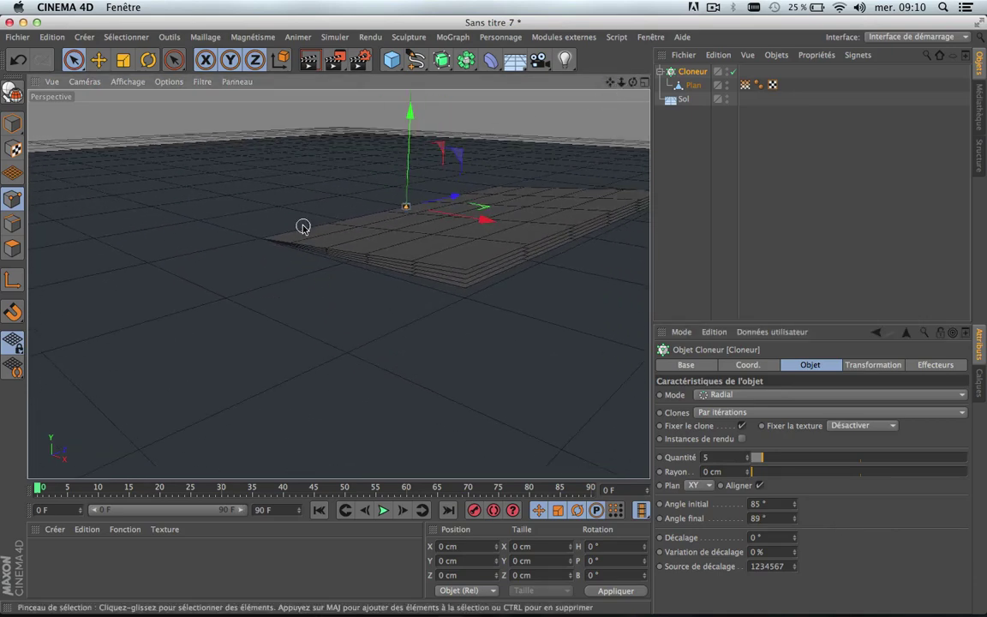
{"action": "scroll", "coordinate": [303, 226], "scroll_direction": "up", "scroll_amount": 10}
{"action": "scroll", "coordinate": [304, 226], "scroll_direction": "down", "scroll_amount": 8}
{"action": "scroll", "coordinate": [304, 226], "scroll_direction": "up", "scroll_amount": 2}
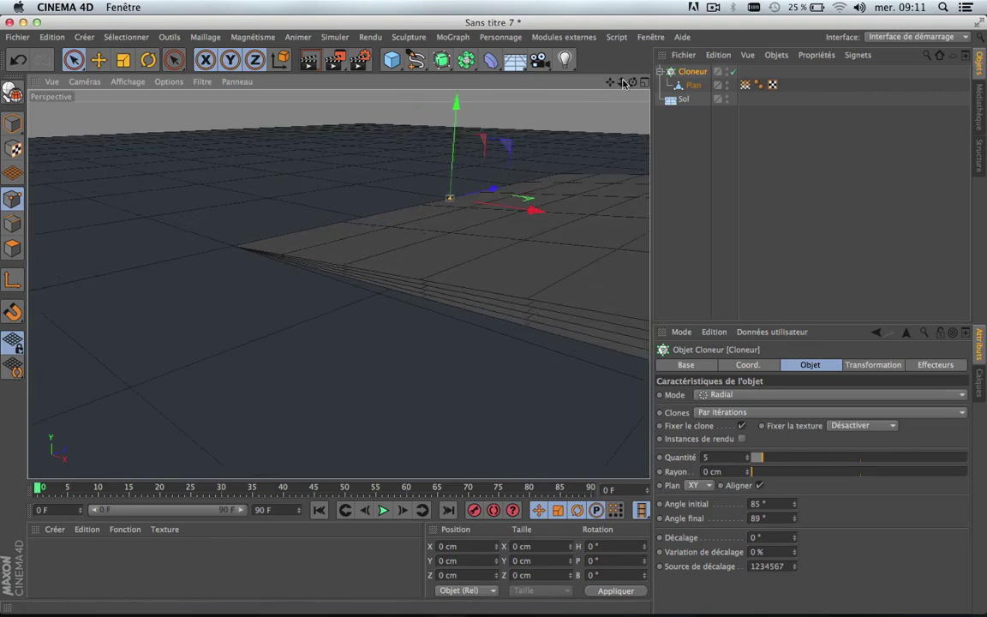
{"action": "left_click_drag", "start_coordinate": [632, 82], "coordinate": [707, 84]}
{"action": "scroll", "coordinate": [265, 247], "scroll_direction": "down", "scroll_amount": 3}
{"action": "scroll", "coordinate": [265, 247], "scroll_direction": "up", "scroll_amount": 6}
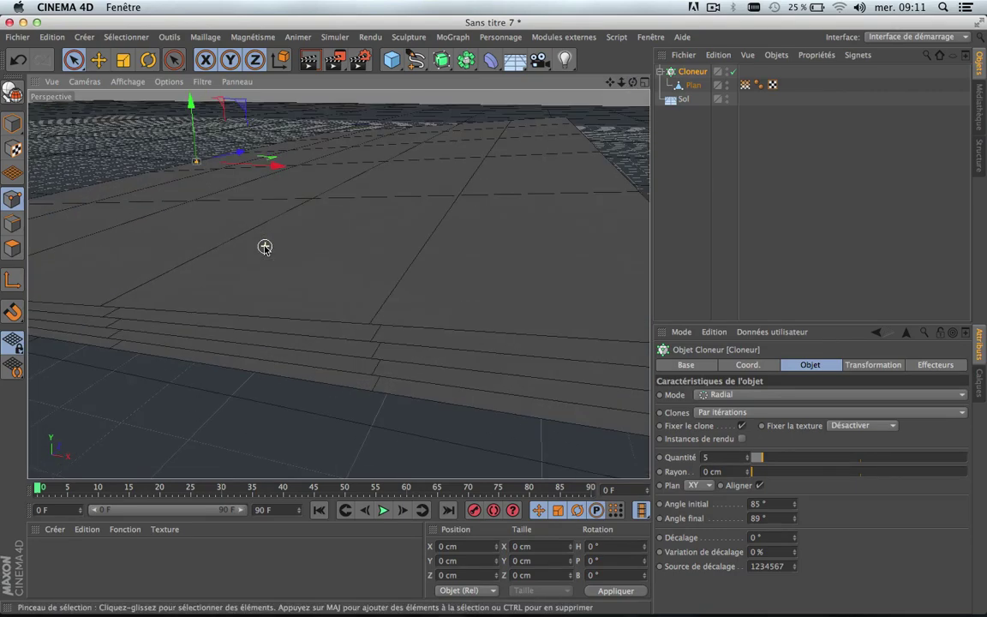
{"action": "scroll", "coordinate": [265, 247], "scroll_direction": "down", "scroll_amount": 6}
{"action": "scroll", "coordinate": [264, 246], "scroll_direction": "up", "scroll_amount": 2}
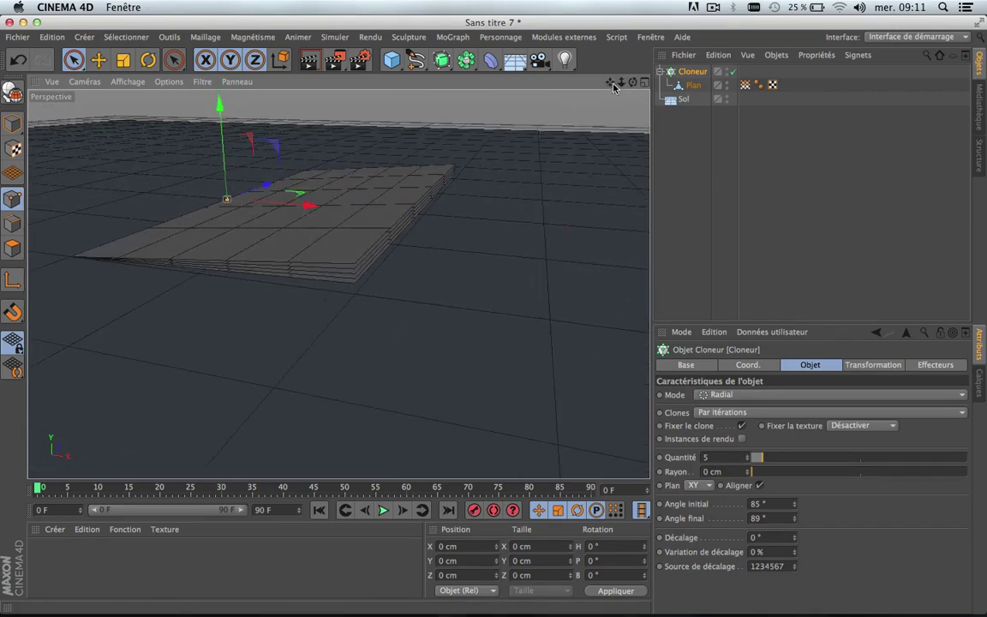
{"action": "left_click_drag", "start_coordinate": [611, 83], "coordinate": [658, 154]}
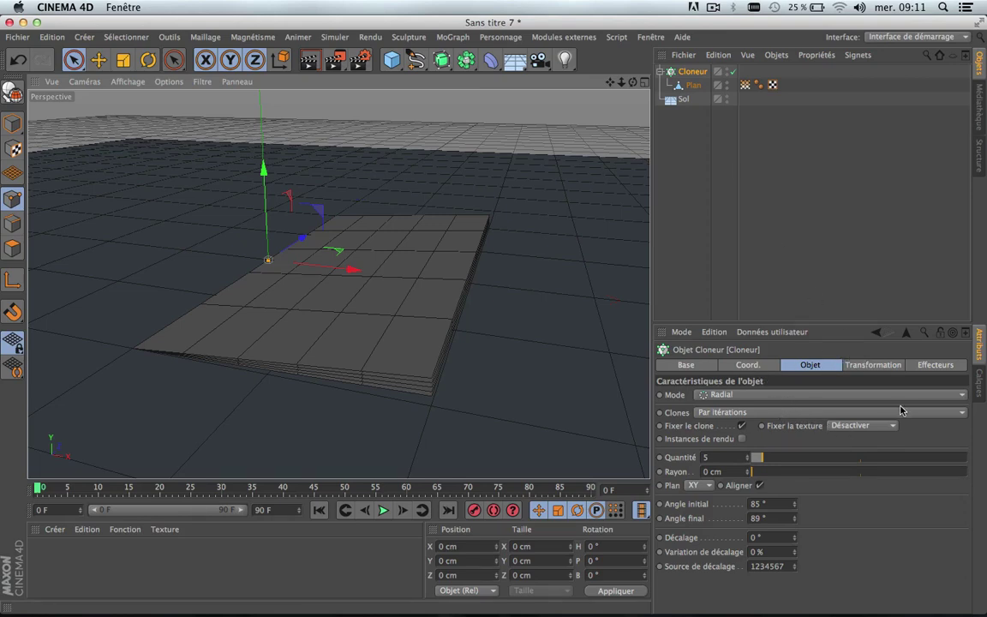
{"action": "left_click", "coordinate": [862, 366]}
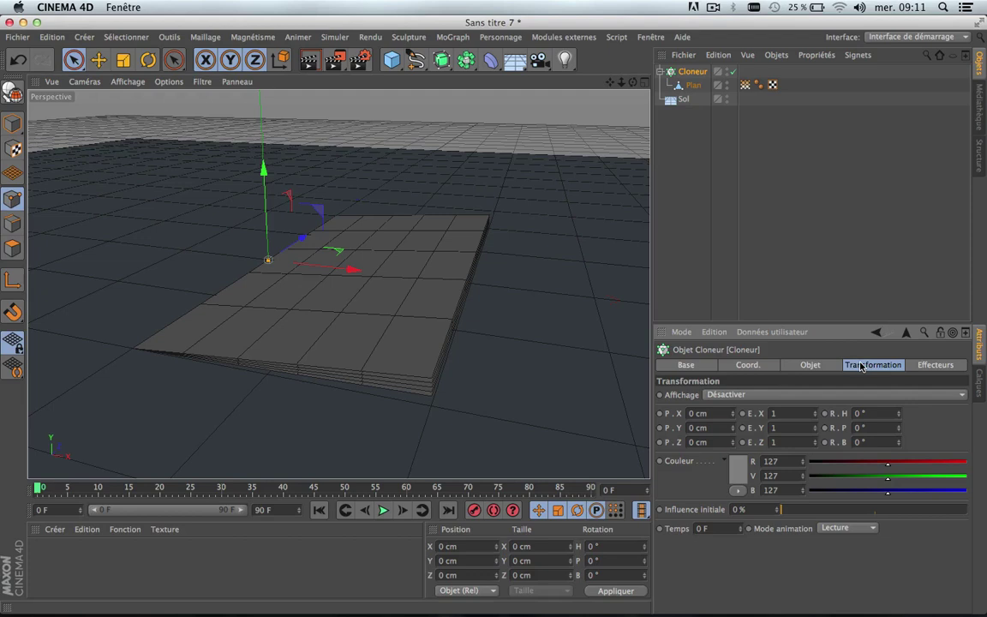
{"action": "left_click", "coordinate": [921, 368]}
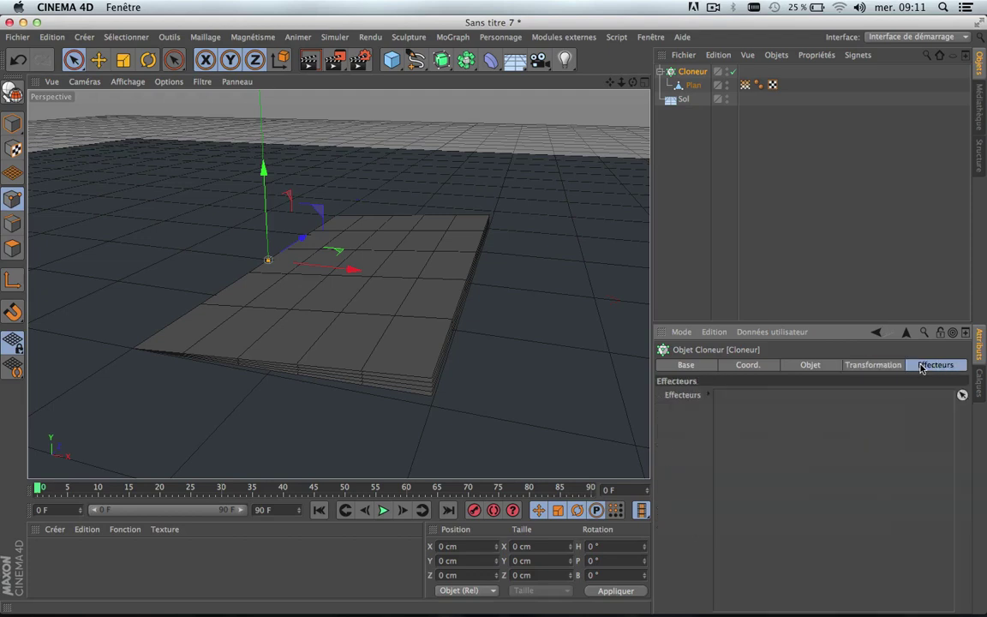
{"action": "left_click", "coordinate": [744, 366]}
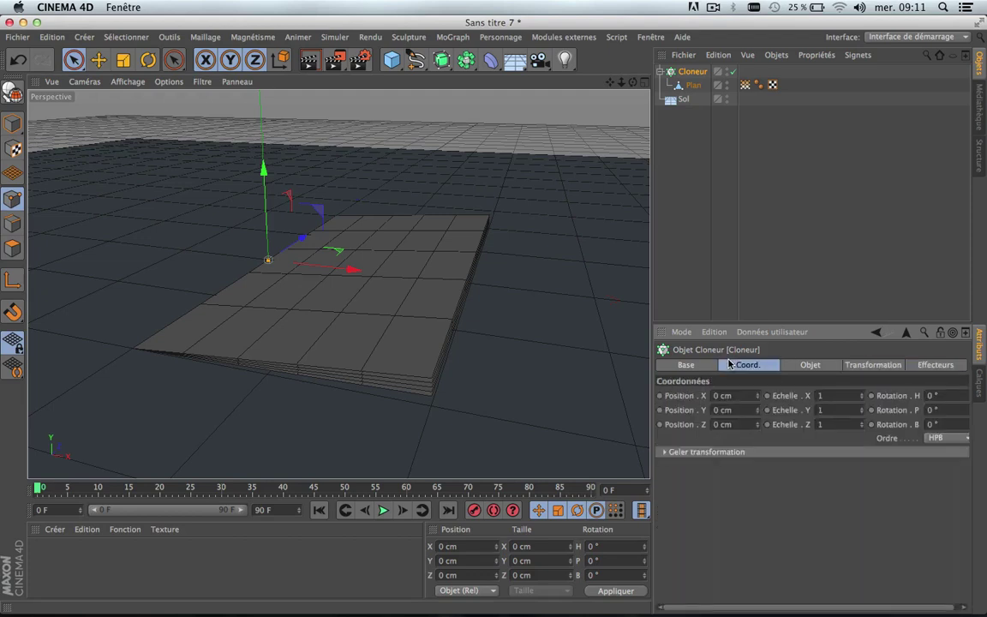
{"action": "left_click", "coordinate": [811, 367]}
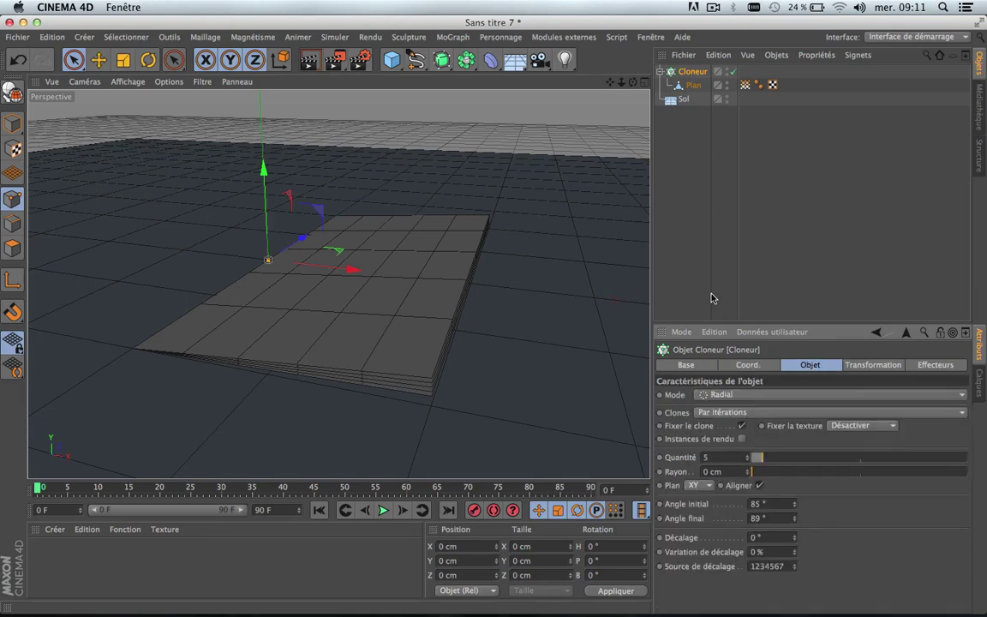
Step: Add a Corps rigide simulation tag to both the cloner and the floor
{"action": "left_click", "coordinate": [695, 236]}
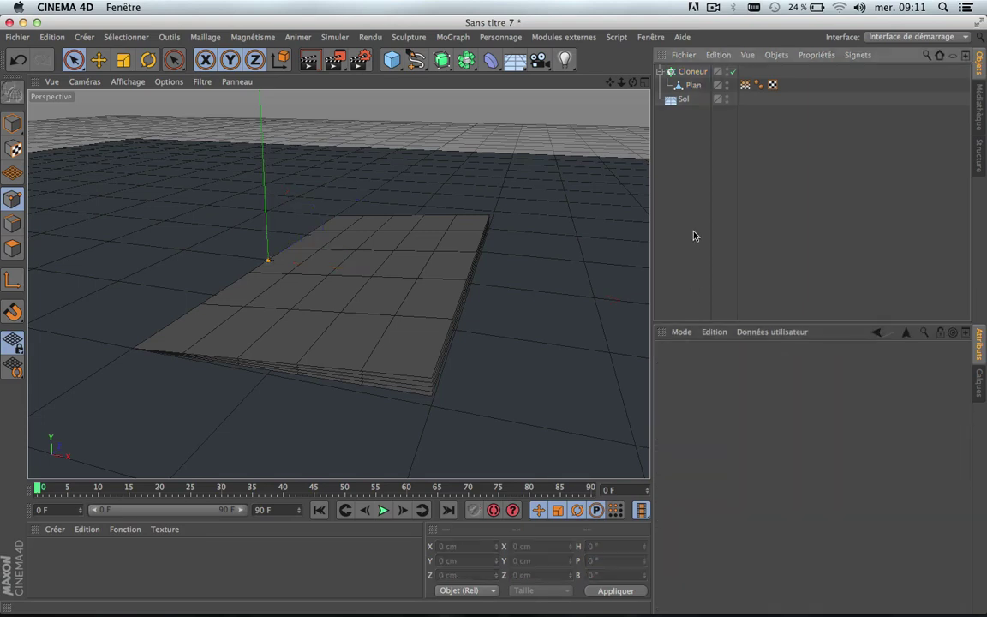
{"action": "left_click", "coordinate": [660, 72]}
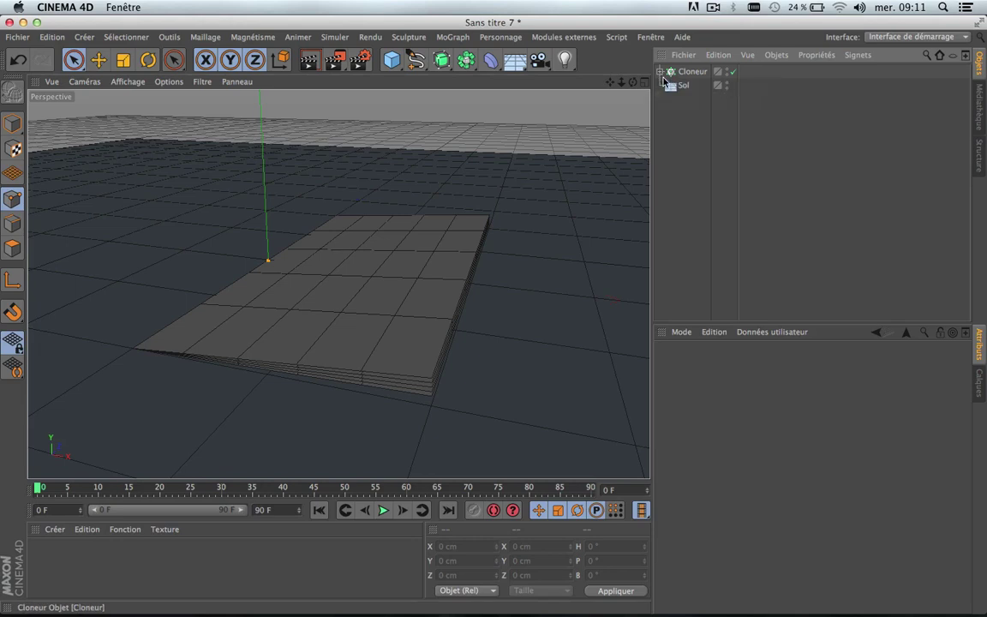
{"action": "left_click_drag", "start_coordinate": [683, 110], "coordinate": [703, 72]}
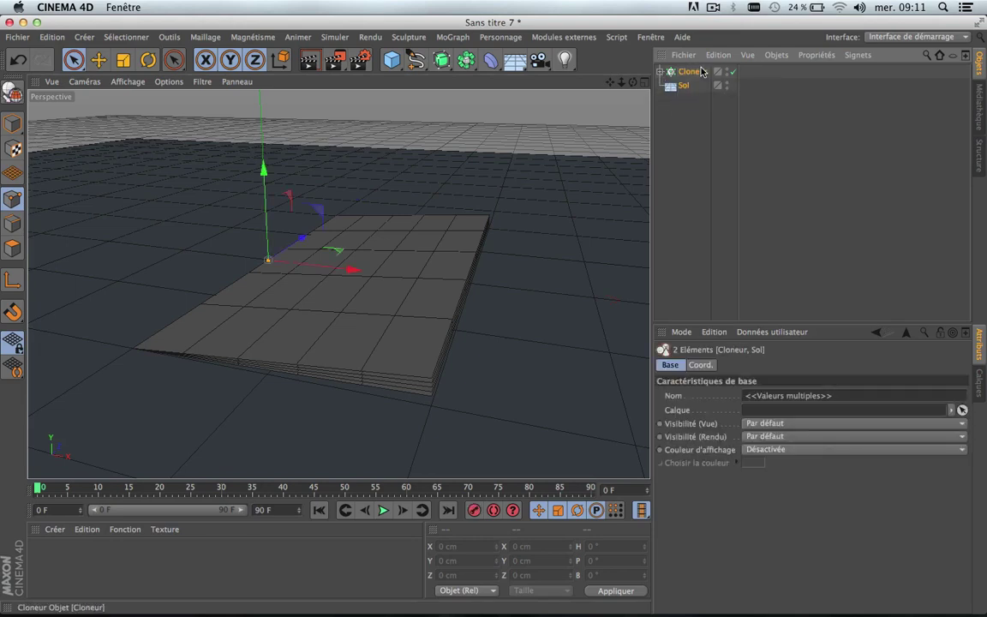
{"action": "right_click", "coordinate": [688, 76]}
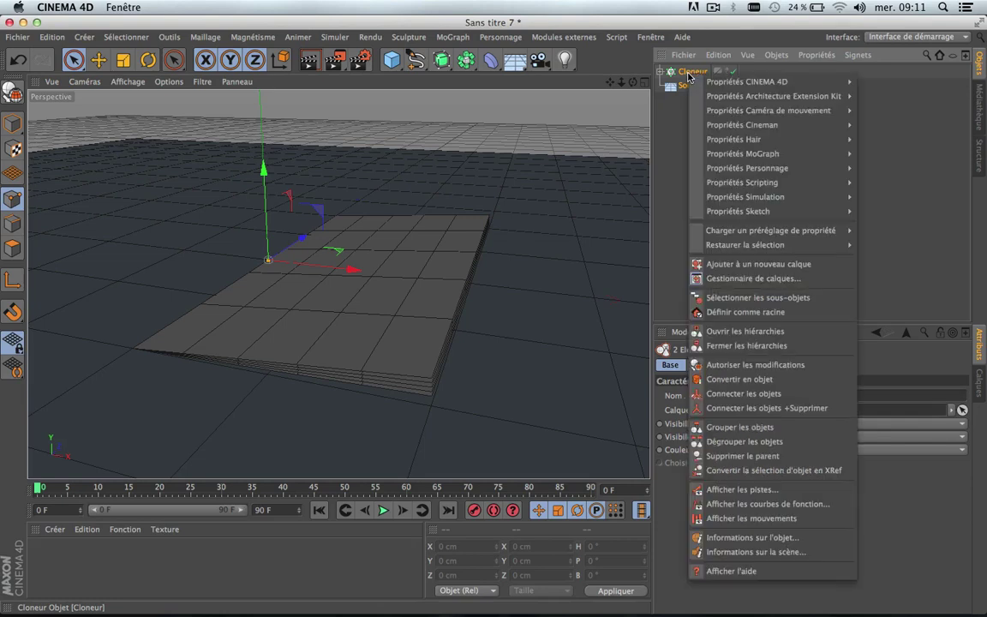
{"action": "mouse_move", "coordinate": [749, 198]}
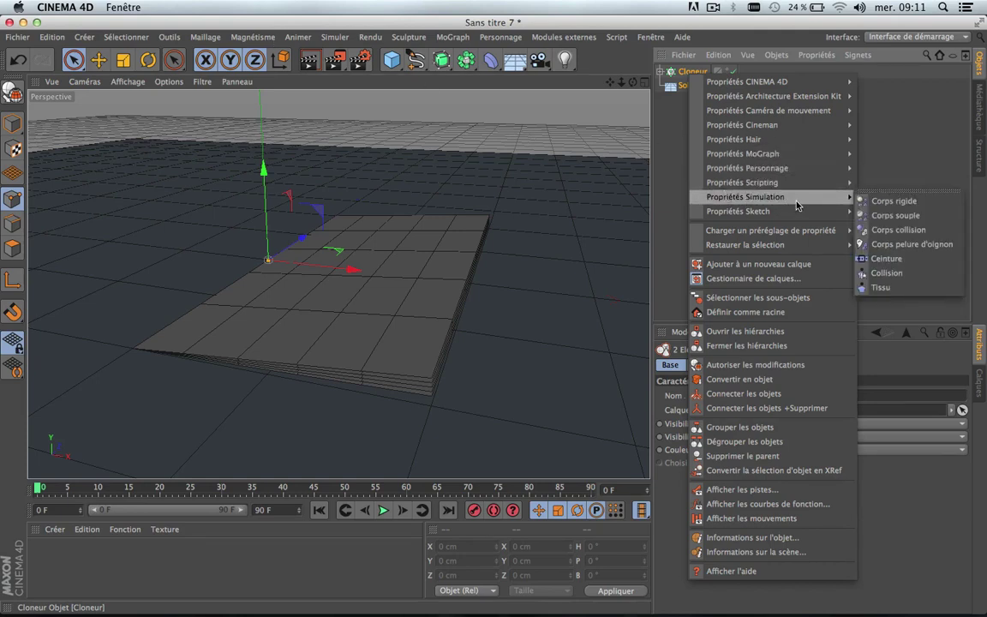
{"action": "left_click", "coordinate": [902, 204]}
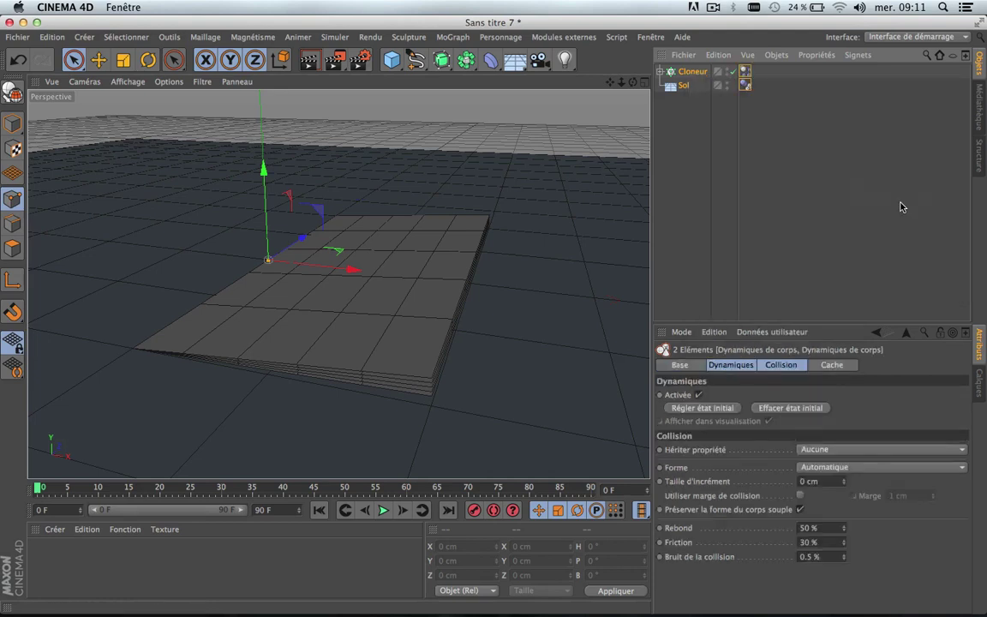
Step: Set Eléments individuels to Niveau le plus haut in the collision settings of the cloner's dynamics tag
{"action": "left_click", "coordinate": [684, 131]}
{"action": "left_click", "coordinate": [660, 71]}
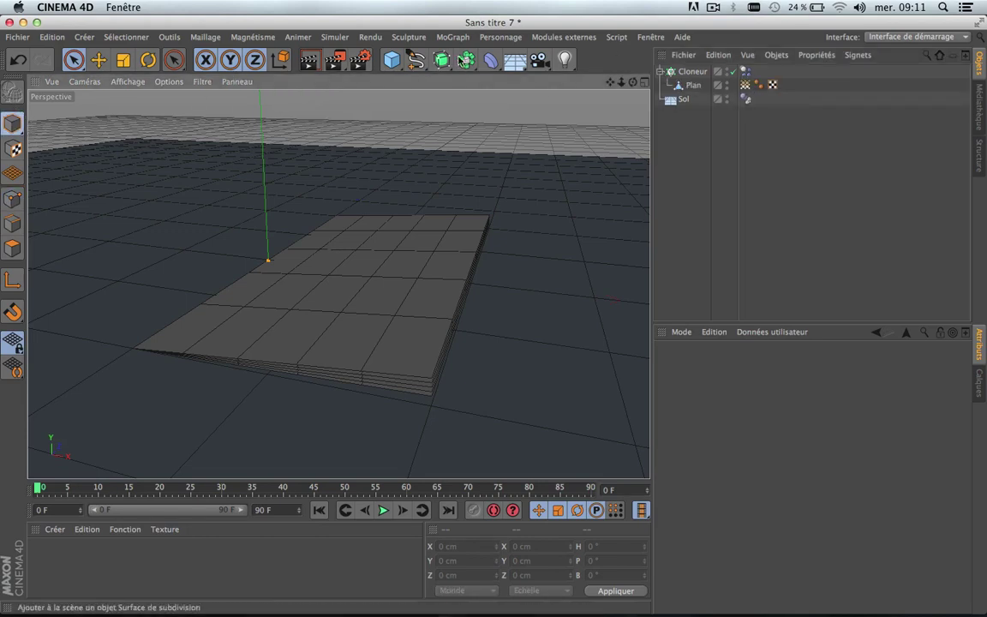
{"action": "left_click", "coordinate": [745, 71]}
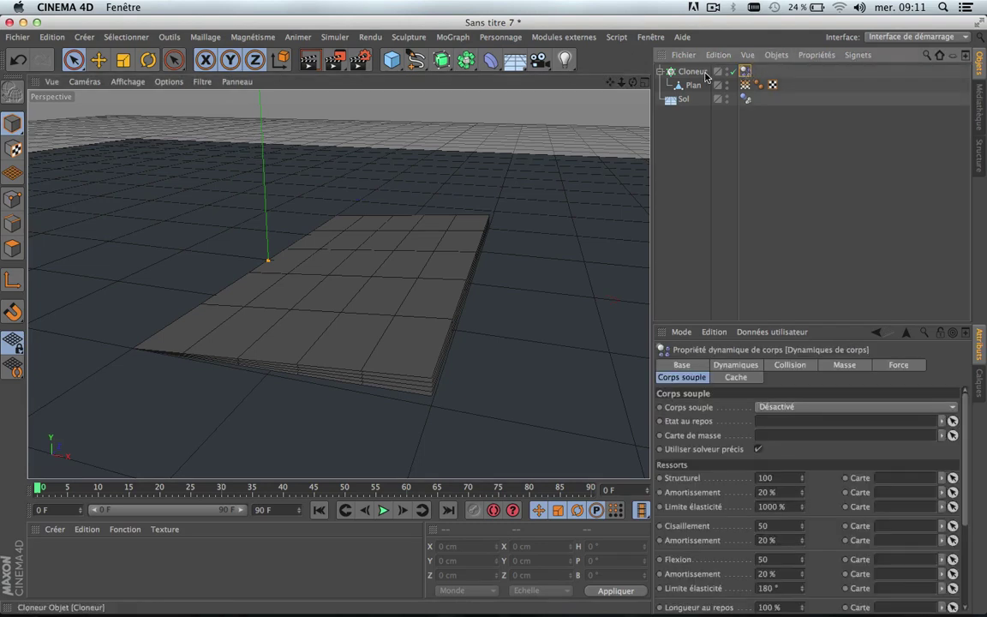
{"action": "left_click", "coordinate": [734, 365]}
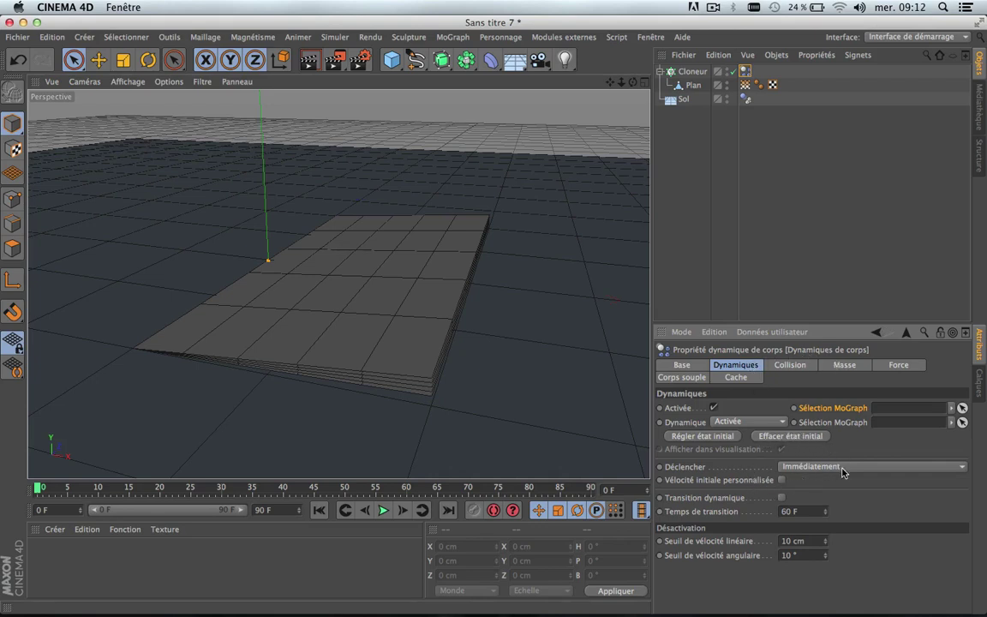
{"action": "left_click", "coordinate": [801, 367]}
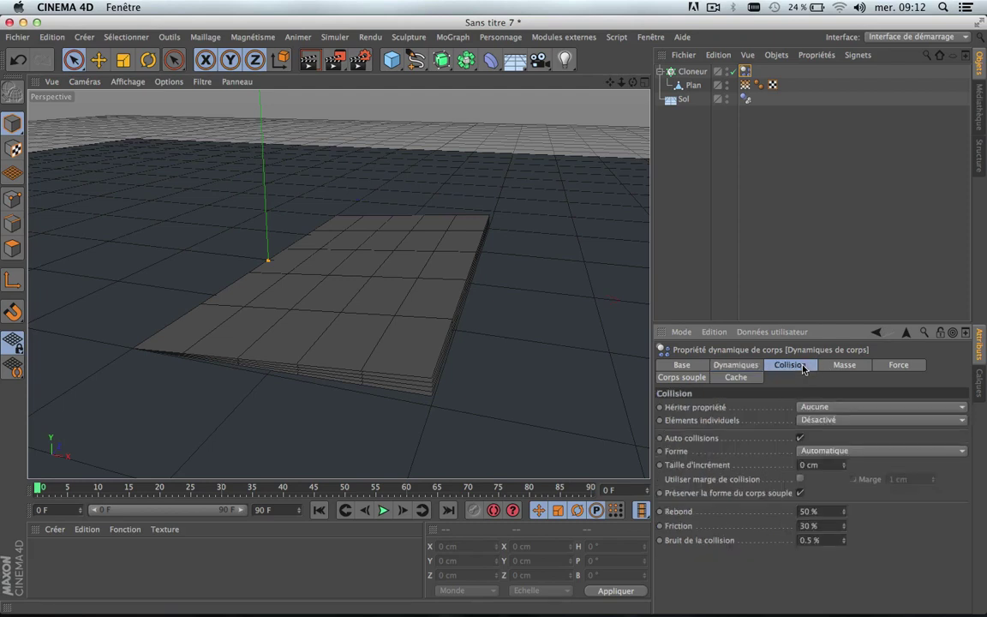
{"action": "left_click", "coordinate": [850, 422]}
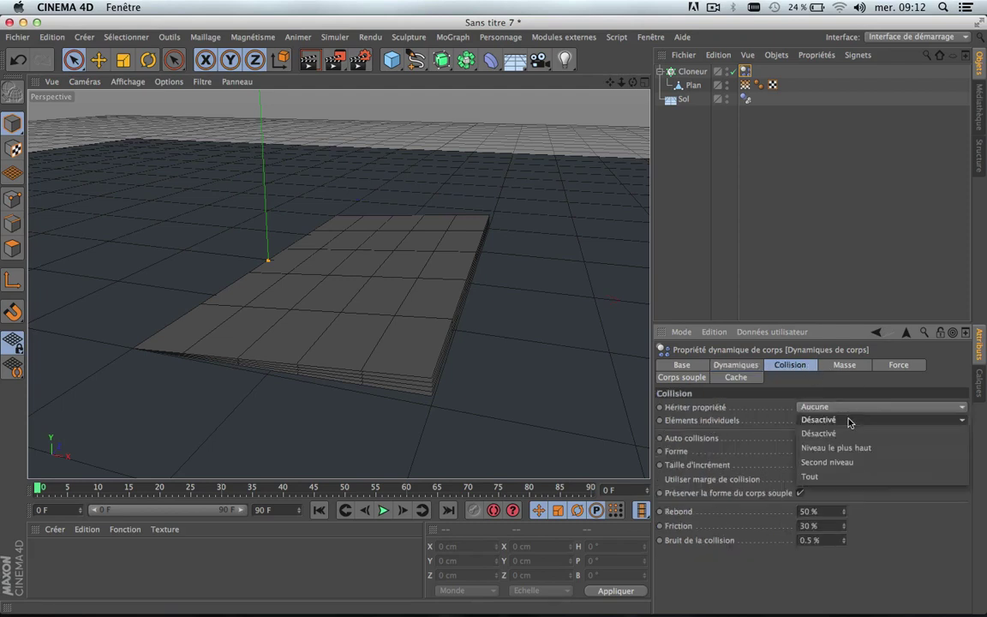
{"action": "left_click", "coordinate": [846, 449]}
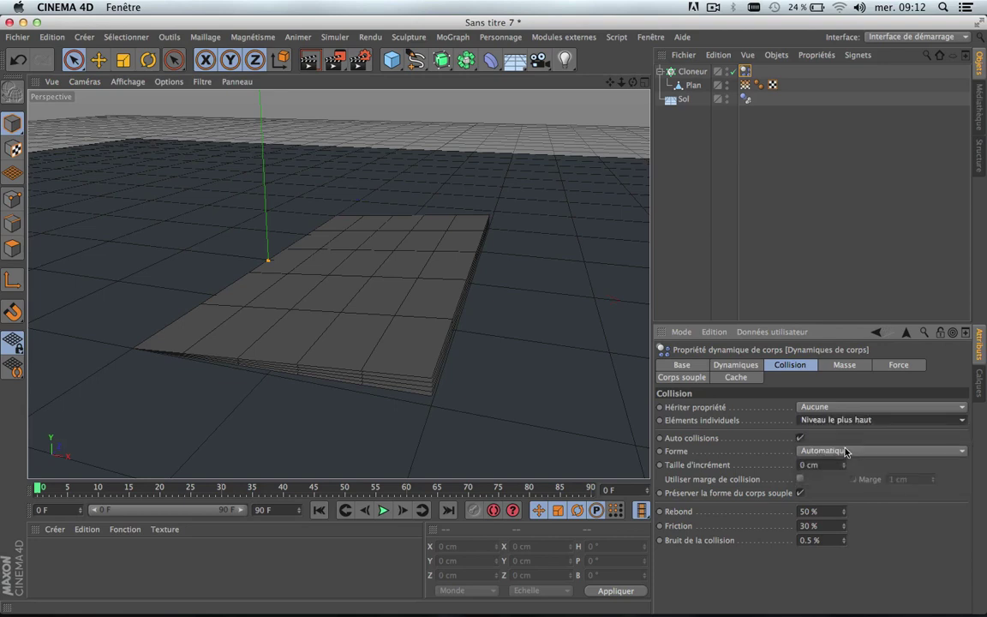
Step: Set the collision shape of the cloner's dynamics tag to Maillage en déplacement
{"action": "left_click", "coordinate": [845, 451]}
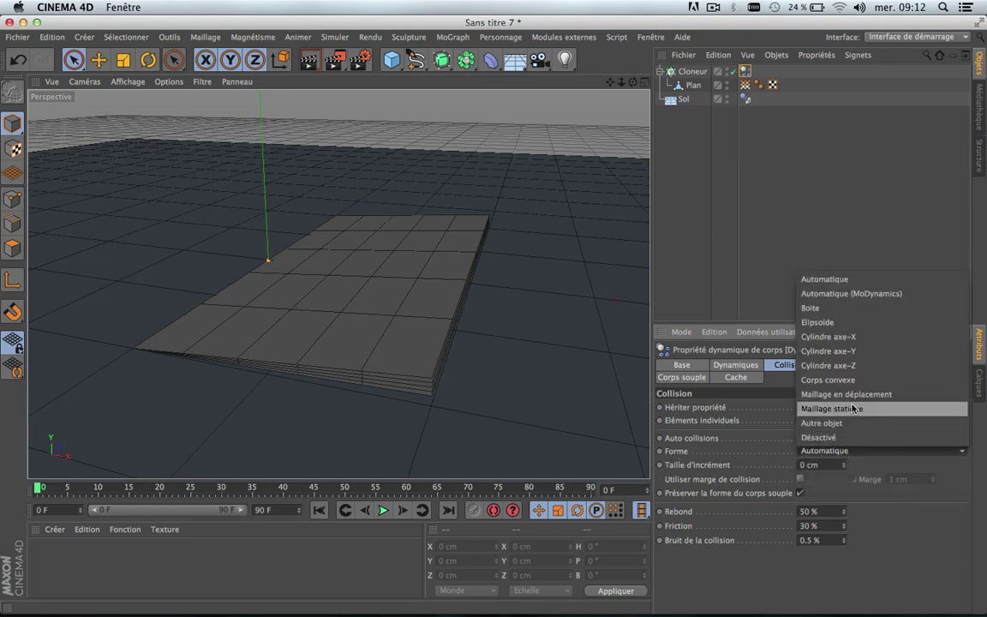
{"action": "left_click", "coordinate": [846, 394]}
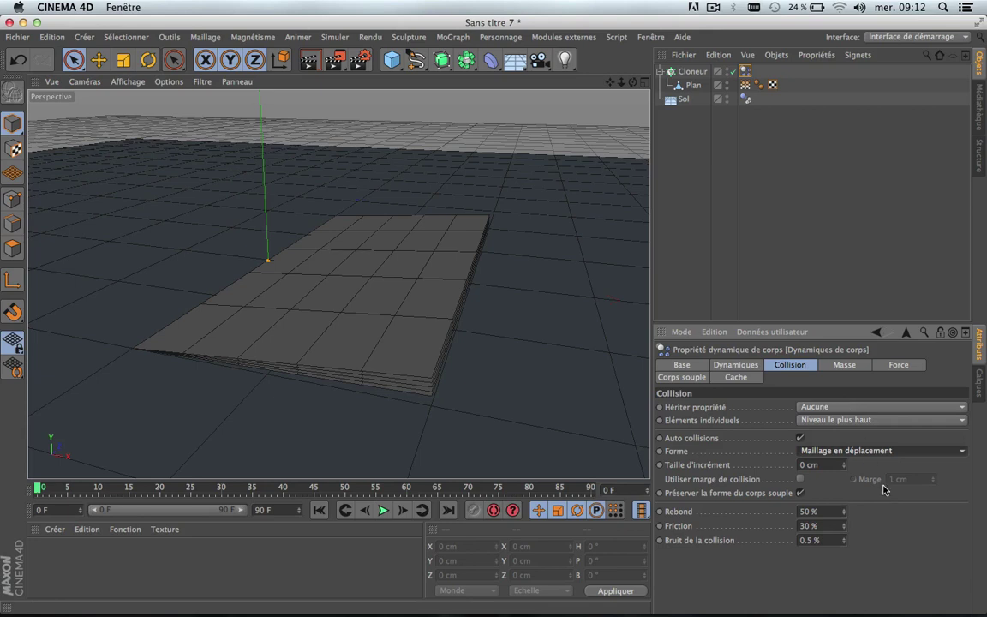
{"action": "left_click", "coordinate": [874, 408]}
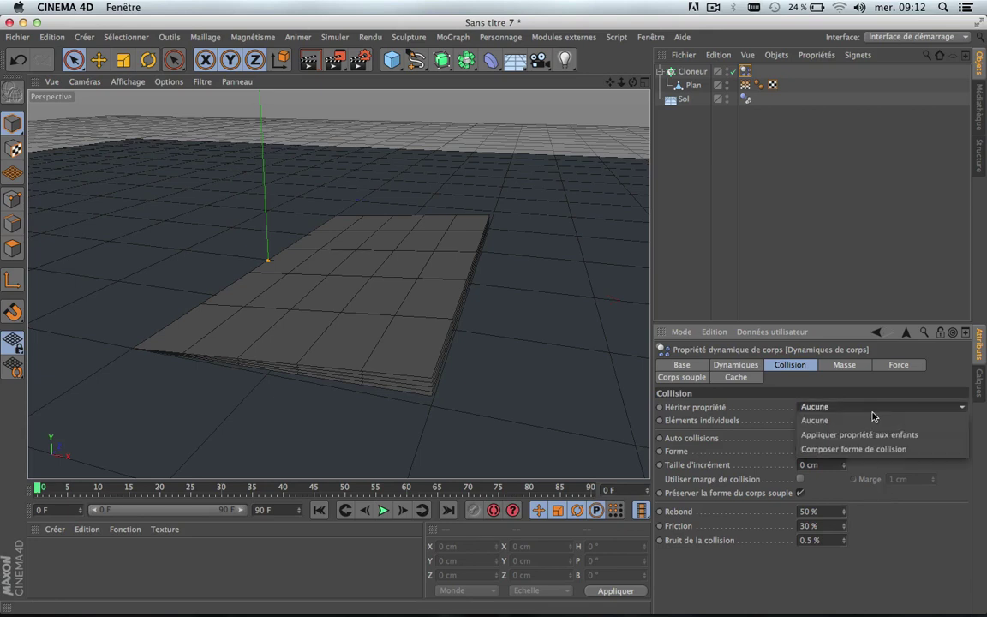
{"action": "left_click", "coordinate": [909, 388]}
Step: Turn the cloner's dynamics tag into a soft body of type Constitué de Polygones/Lignes
{"action": "left_click", "coordinate": [844, 367]}
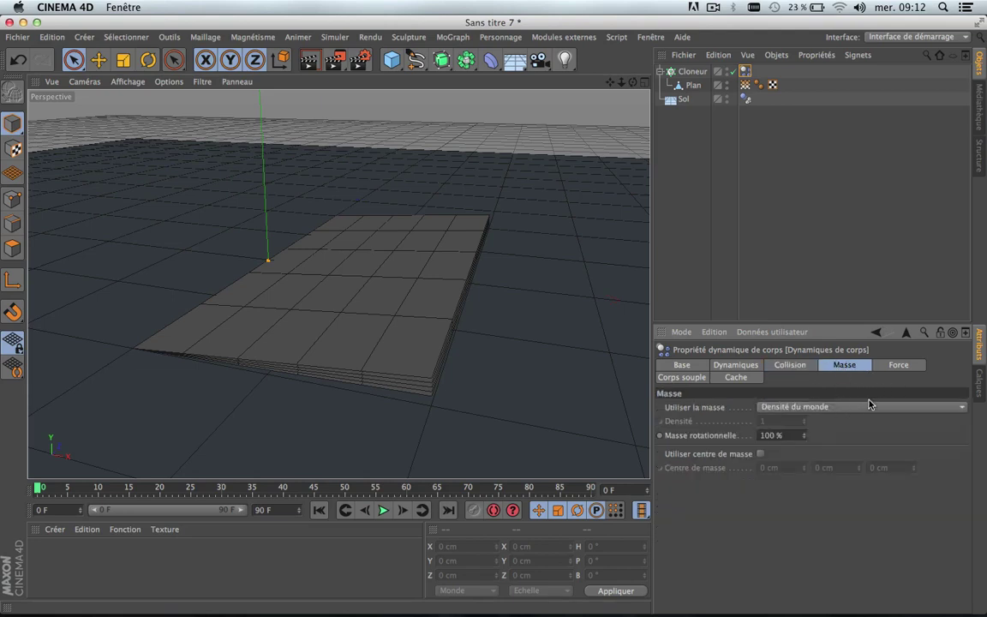
{"action": "left_click", "coordinate": [896, 366]}
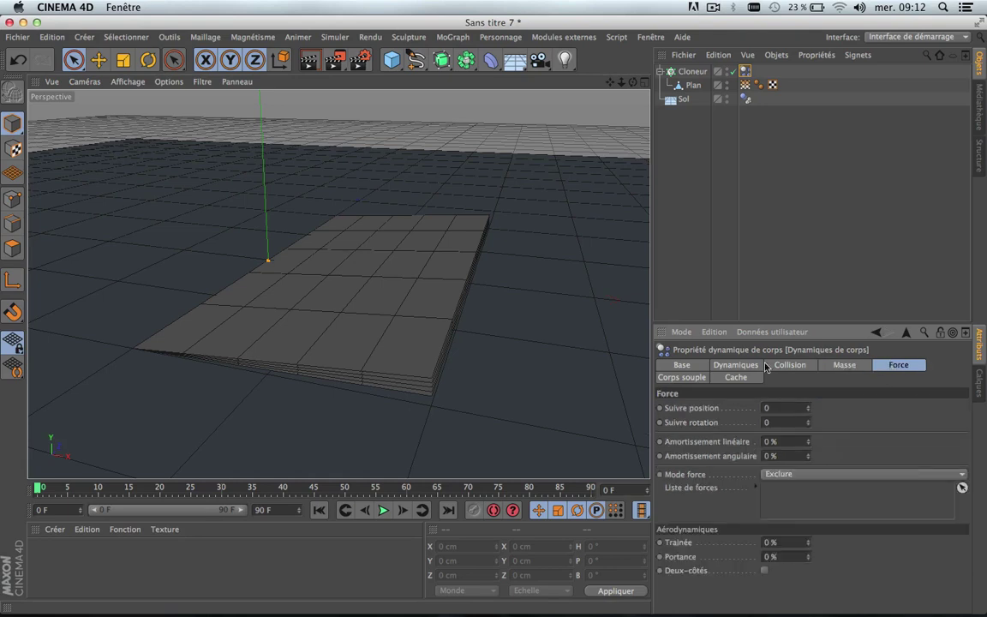
{"action": "left_click", "coordinate": [684, 378]}
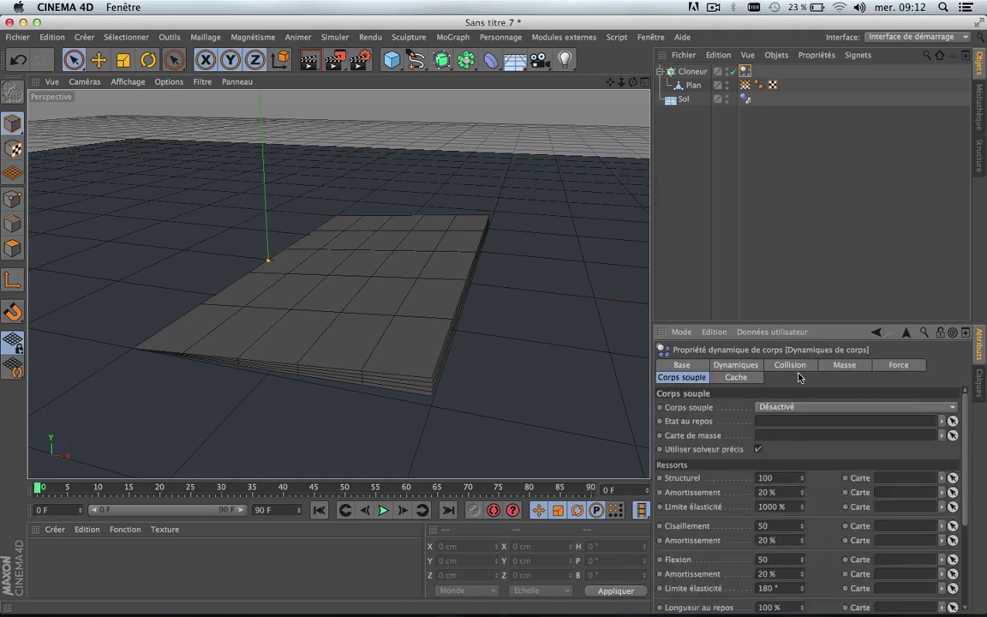
{"action": "left_click", "coordinate": [810, 407]}
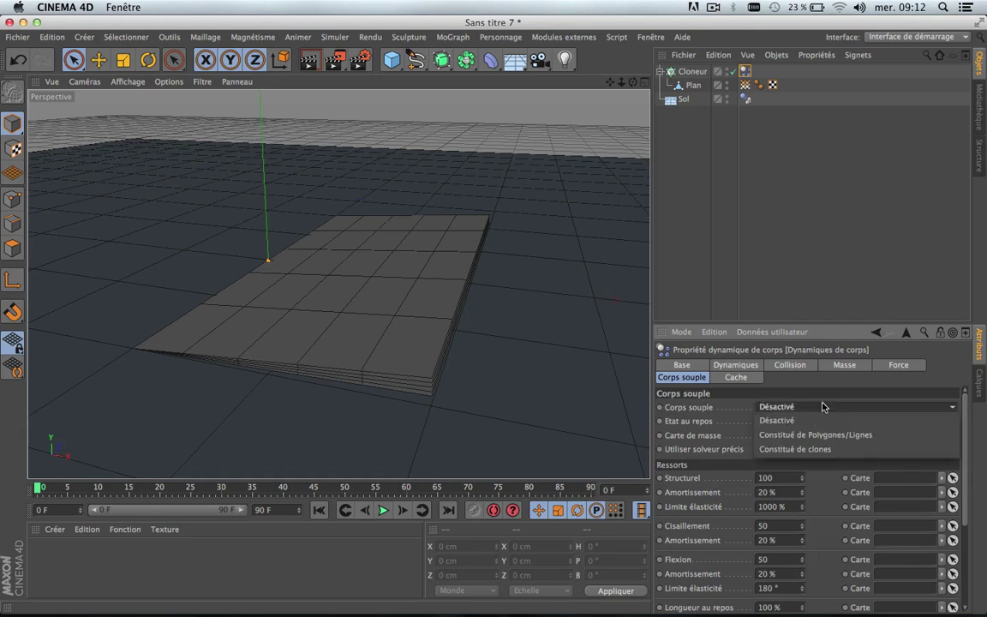
{"action": "left_click", "coordinate": [857, 436]}
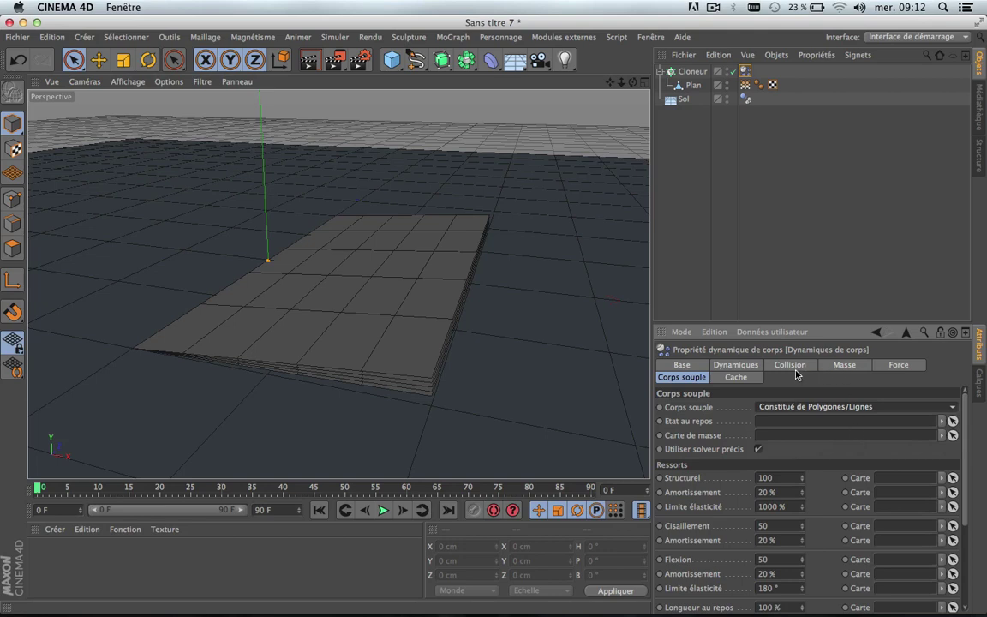
{"action": "left_click", "coordinate": [749, 383]}
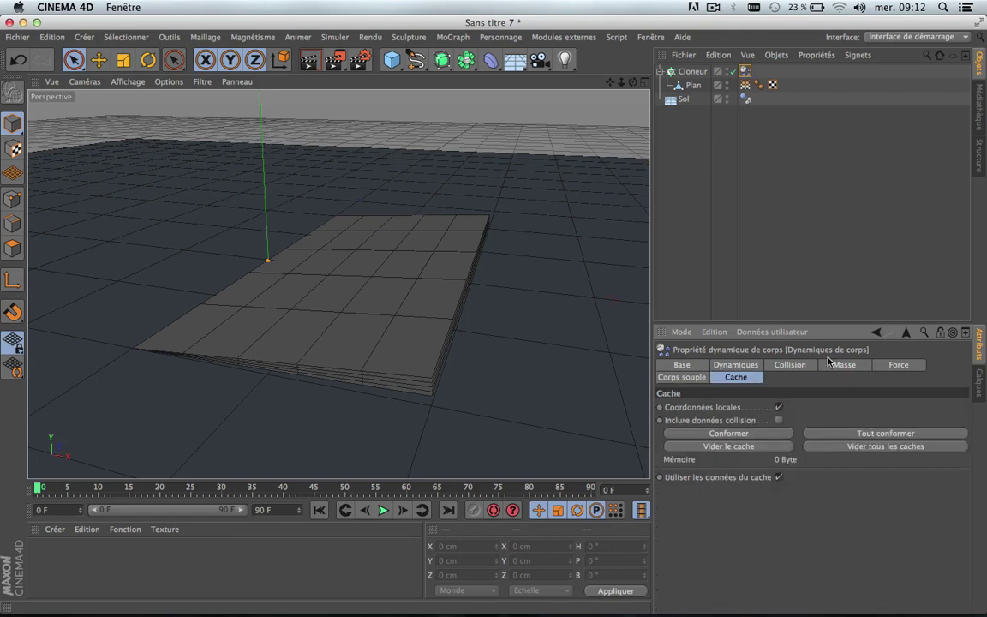
{"action": "left_click", "coordinate": [708, 163]}
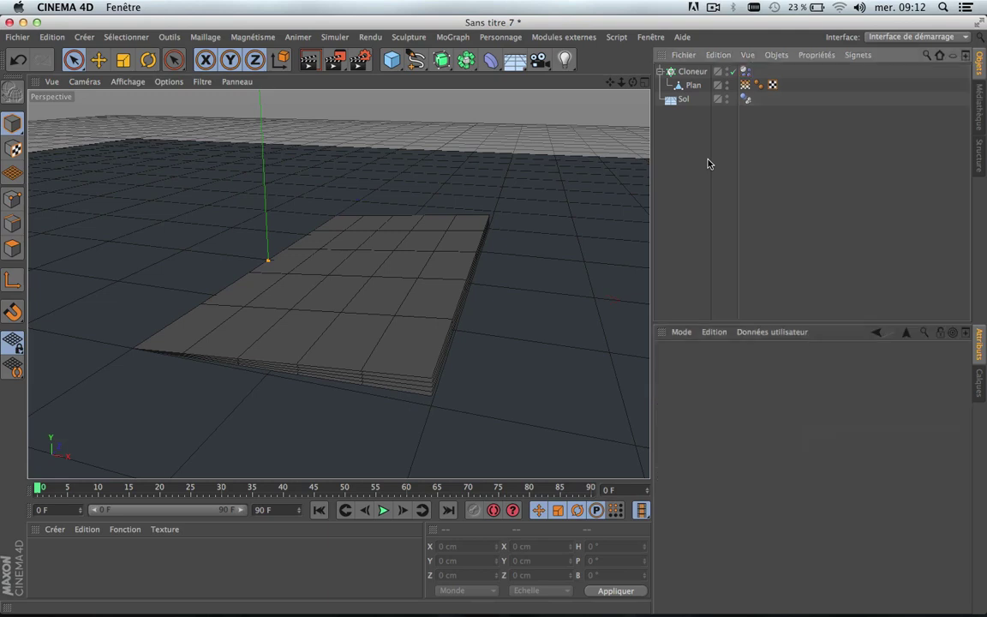
Step: Add a Rotation particle force object to the scene
{"action": "left_click", "coordinate": [694, 73]}
{"action": "left_click", "coordinate": [684, 106]}
{"action": "left_click", "coordinate": [336, 38]}
{"action": "mouse_move", "coordinate": [342, 105]}
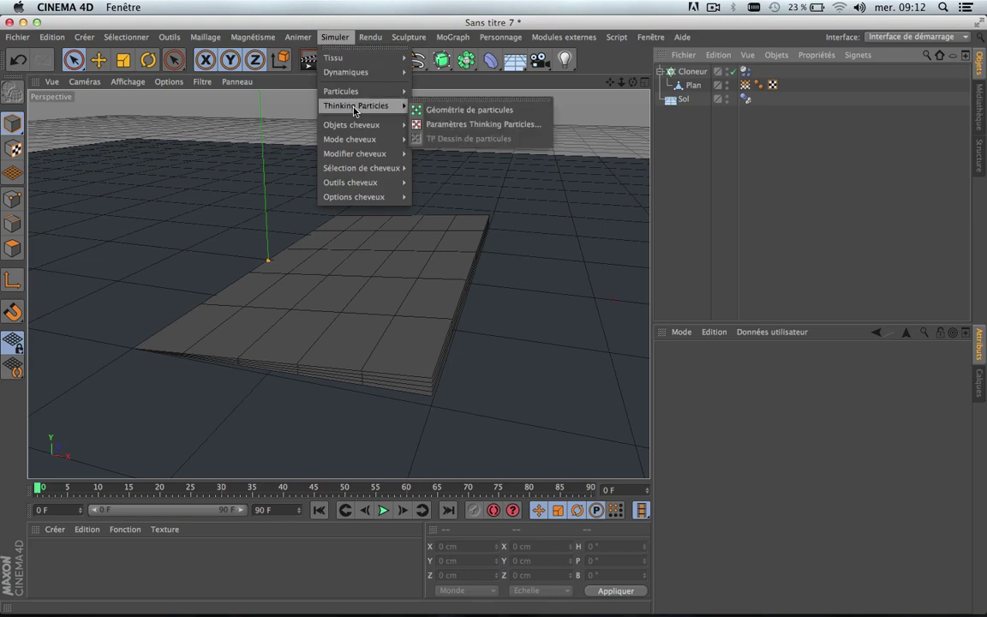
{"action": "left_click", "coordinate": [677, 147]}
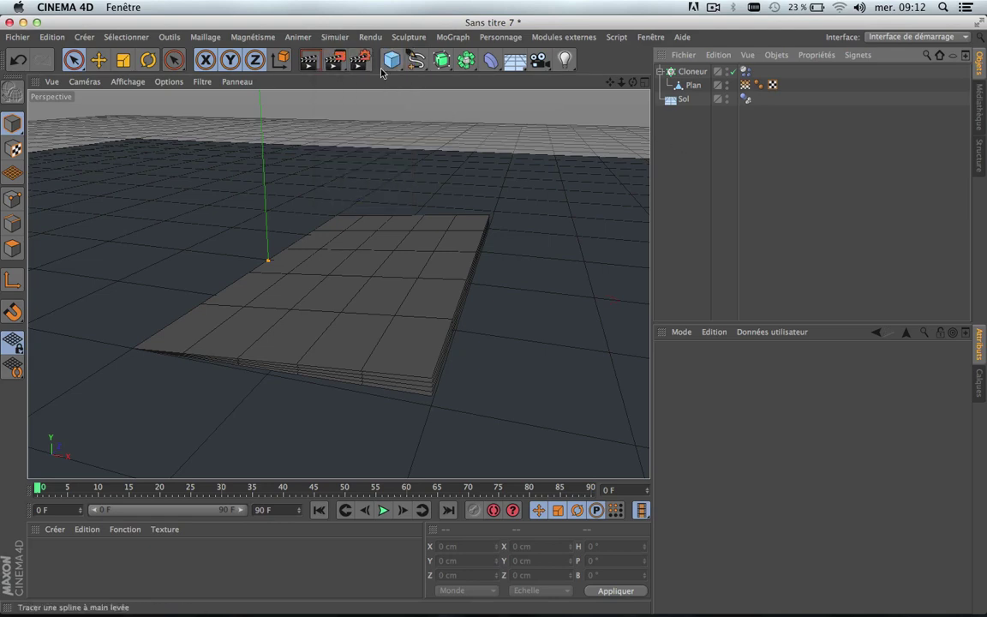
{"action": "left_click", "coordinate": [329, 40]}
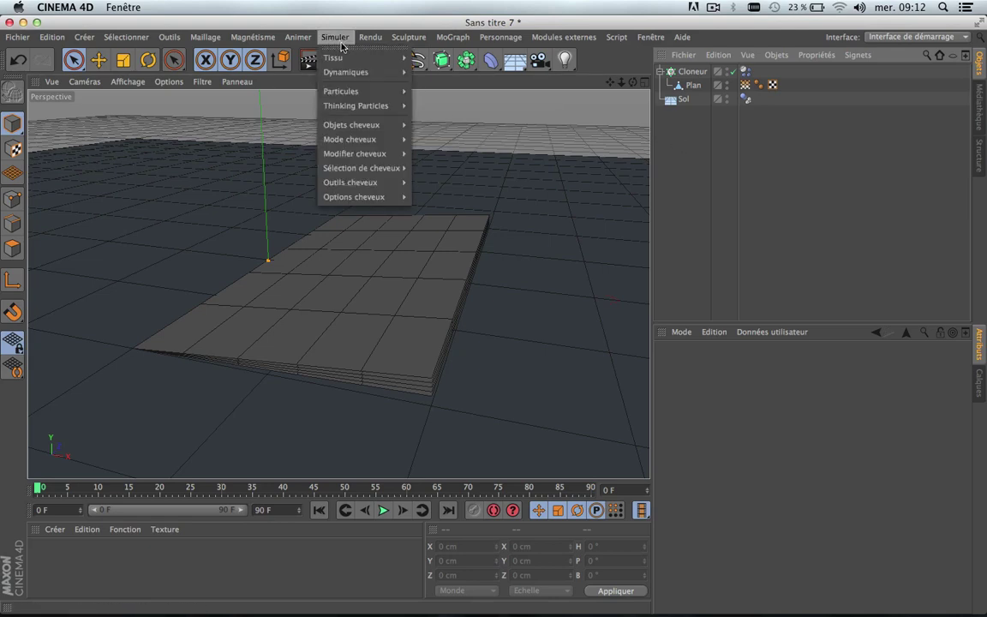
{"action": "mouse_move", "coordinate": [354, 93]}
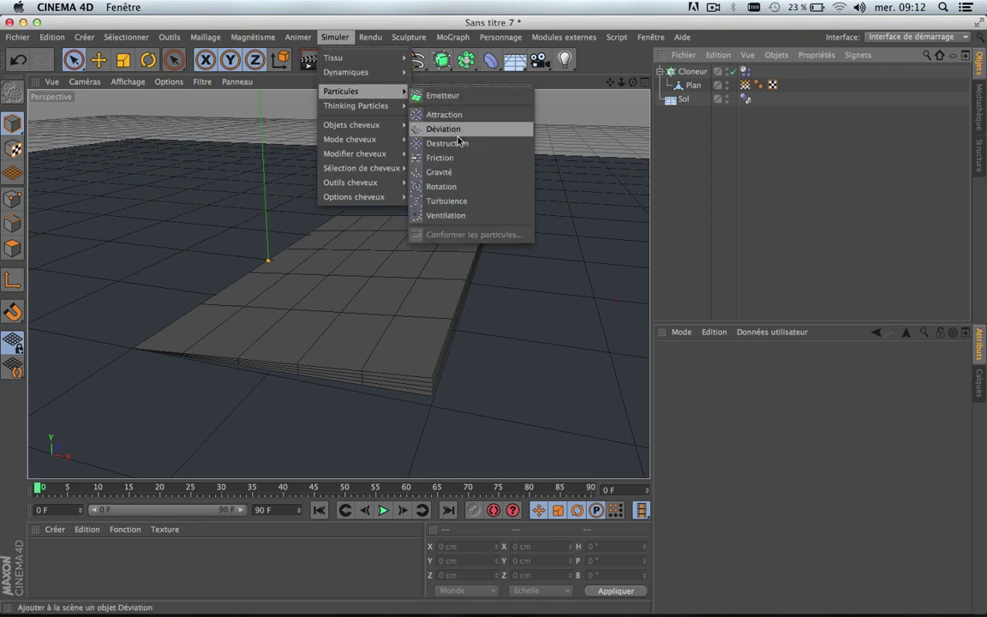
{"action": "left_click", "coordinate": [436, 189]}
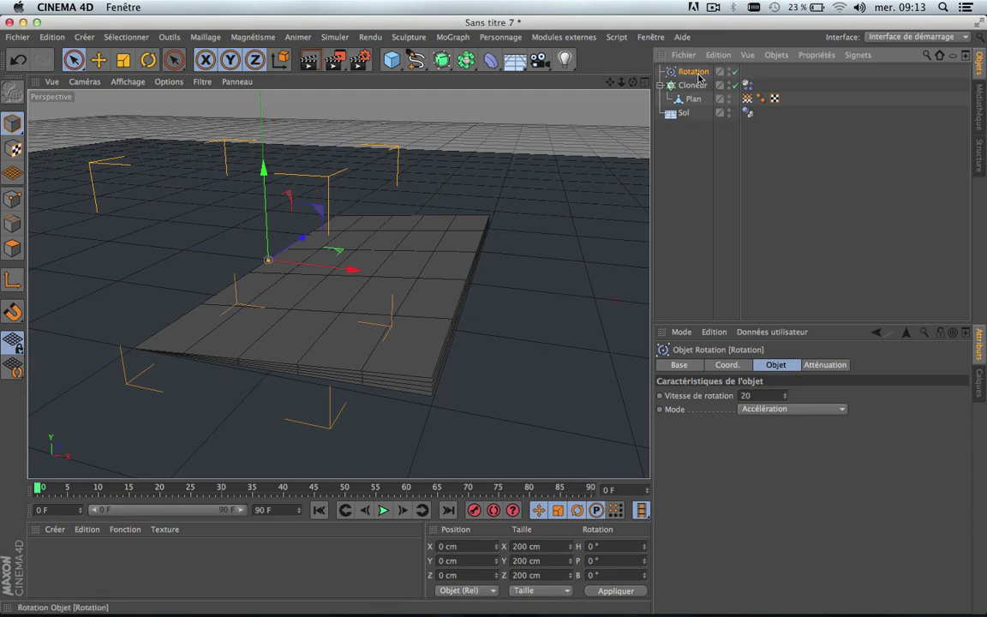
Step: Orient the Rotation force to H -20° and P 10°, and set its rotation speed to 60
{"action": "left_click", "coordinate": [729, 365]}
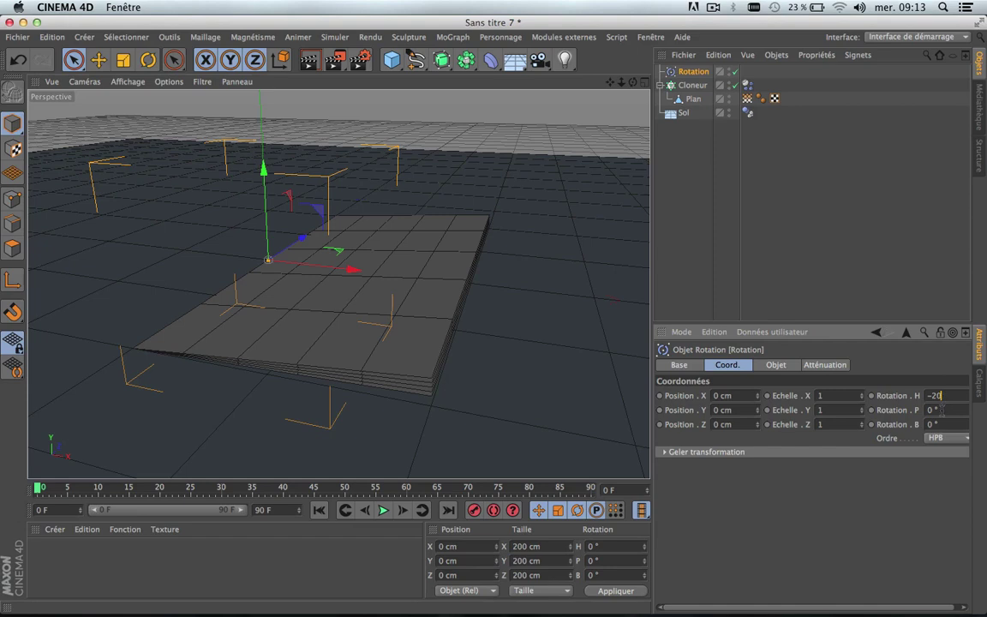
{"action": "left_click", "coordinate": [943, 409]}
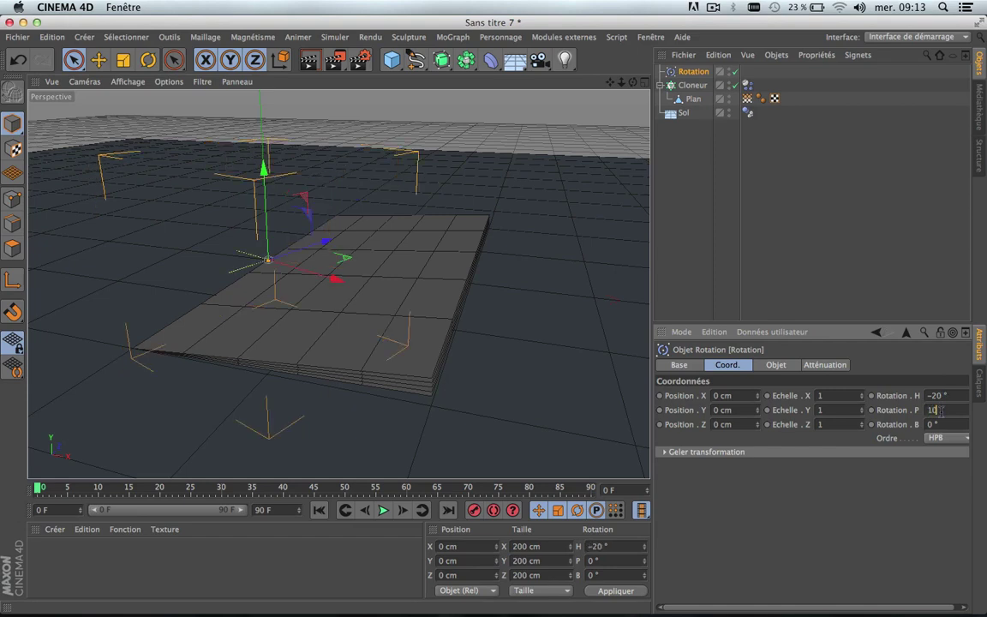
{"action": "key", "text": "Return"}
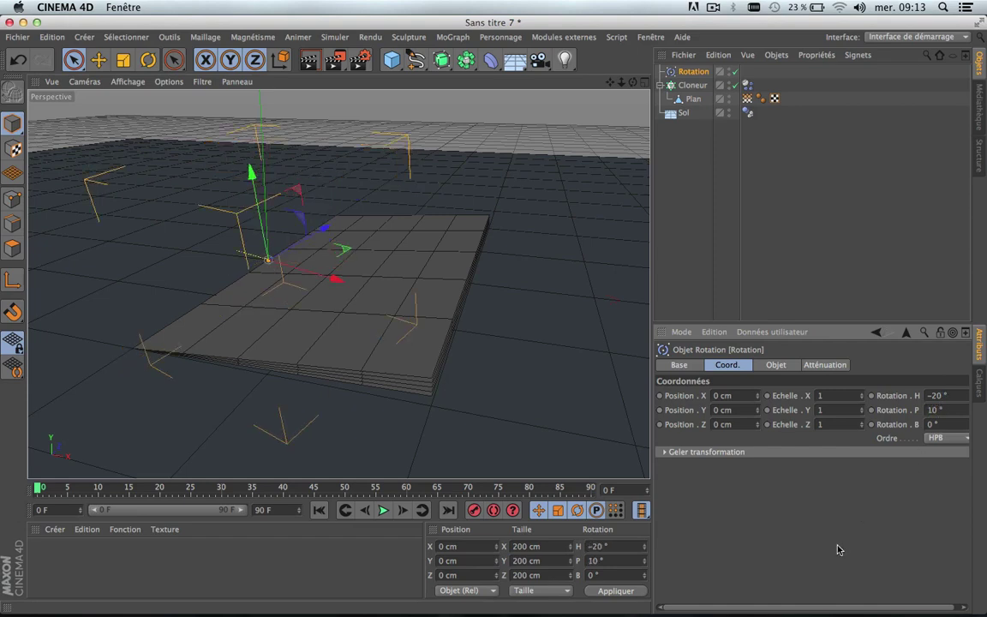
{"action": "left_click", "coordinate": [780, 369]}
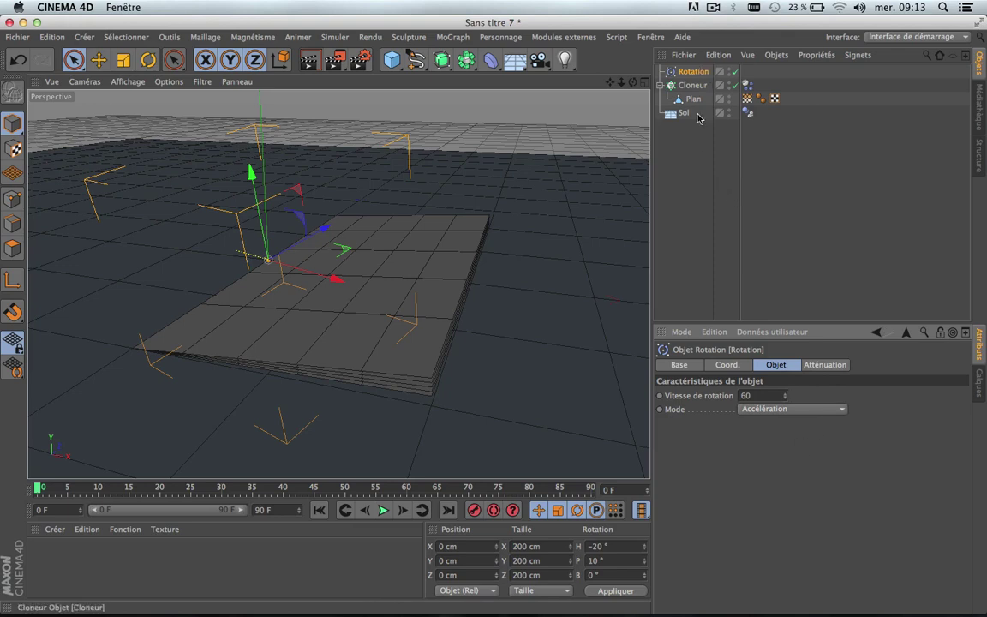
{"action": "left_click", "coordinate": [692, 177]}
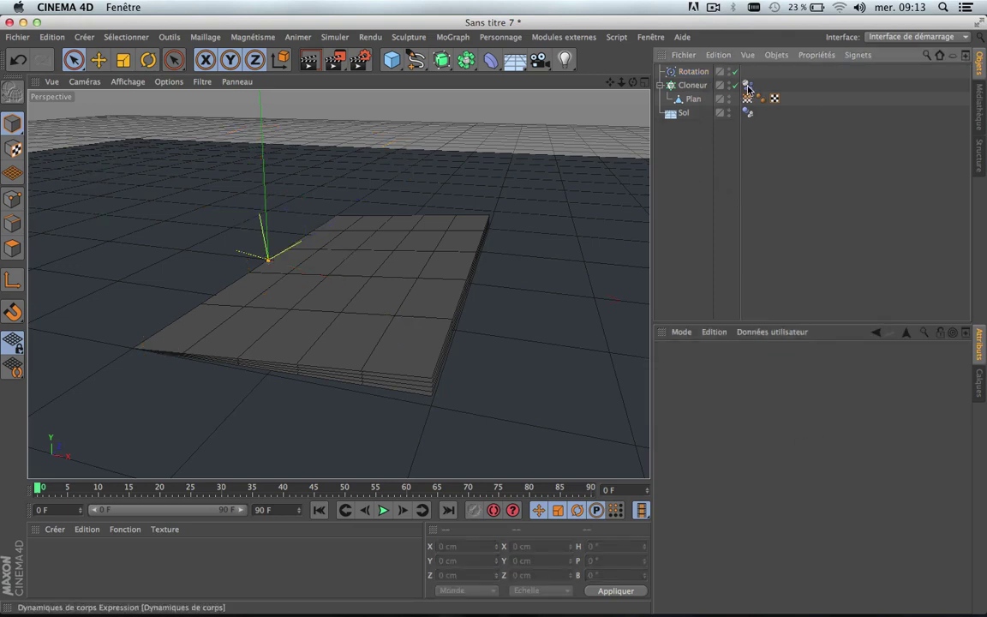
Step: Add the Rotation object to the force list of the cloner's dynamics tag and set the force mode to Inclure
{"action": "left_click", "coordinate": [747, 86]}
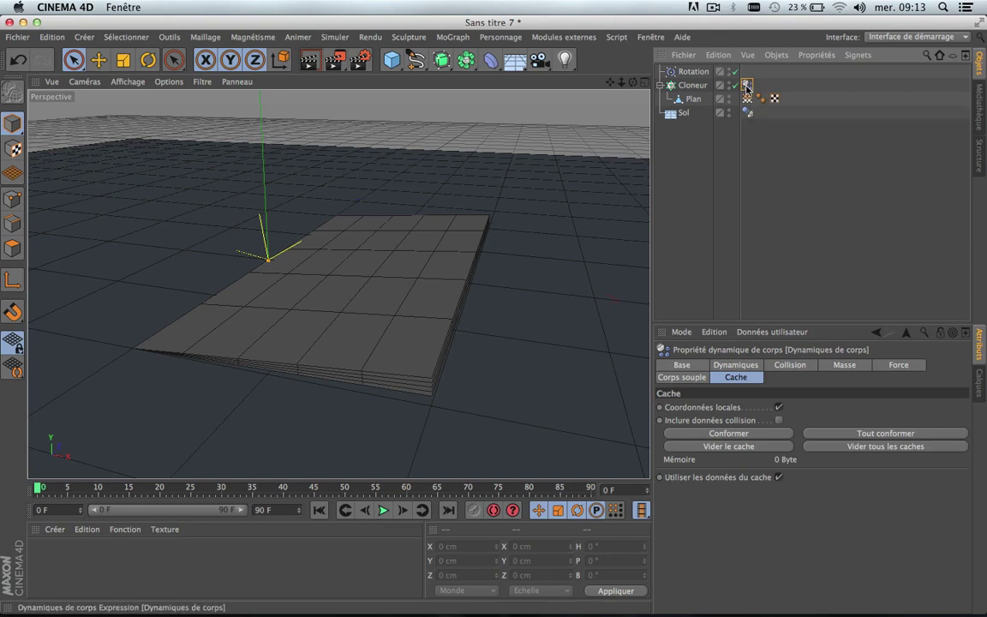
{"action": "left_click", "coordinate": [899, 366]}
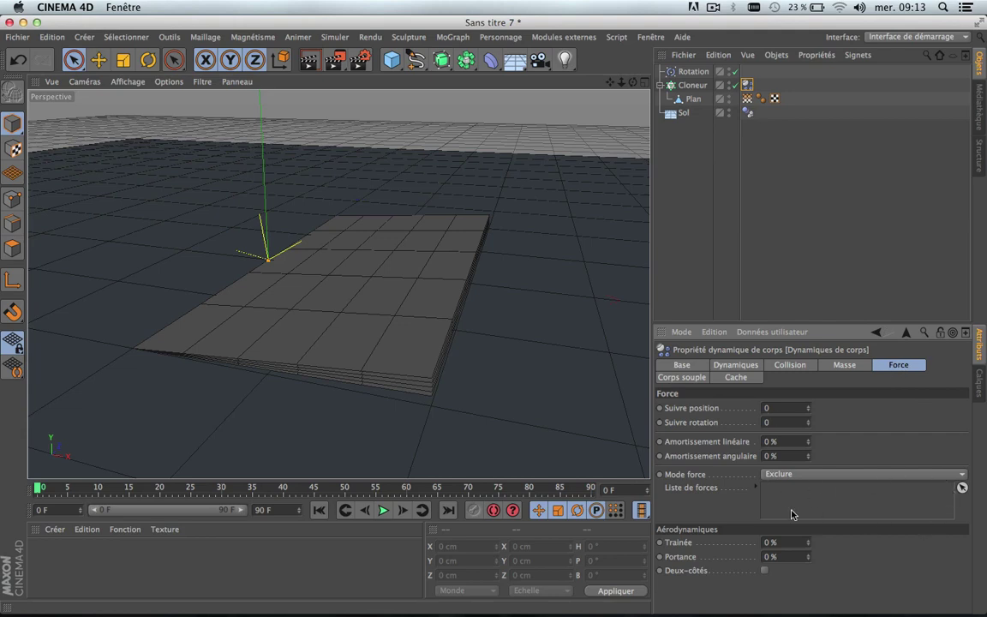
{"action": "left_click_drag", "start_coordinate": [694, 71], "coordinate": [823, 490]}
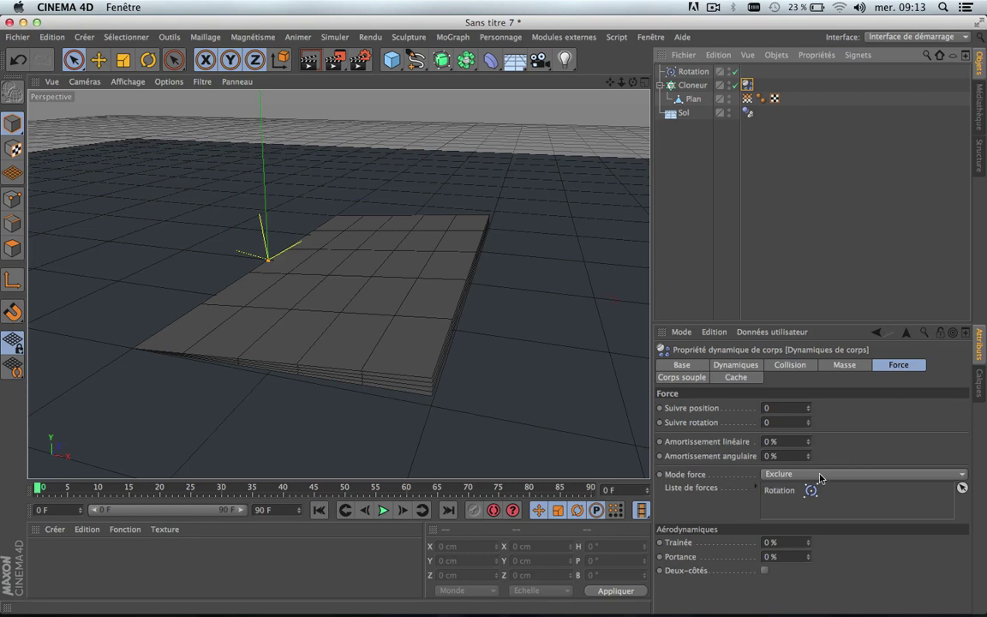
{"action": "left_click", "coordinate": [820, 475]}
{"action": "left_click", "coordinate": [788, 487]}
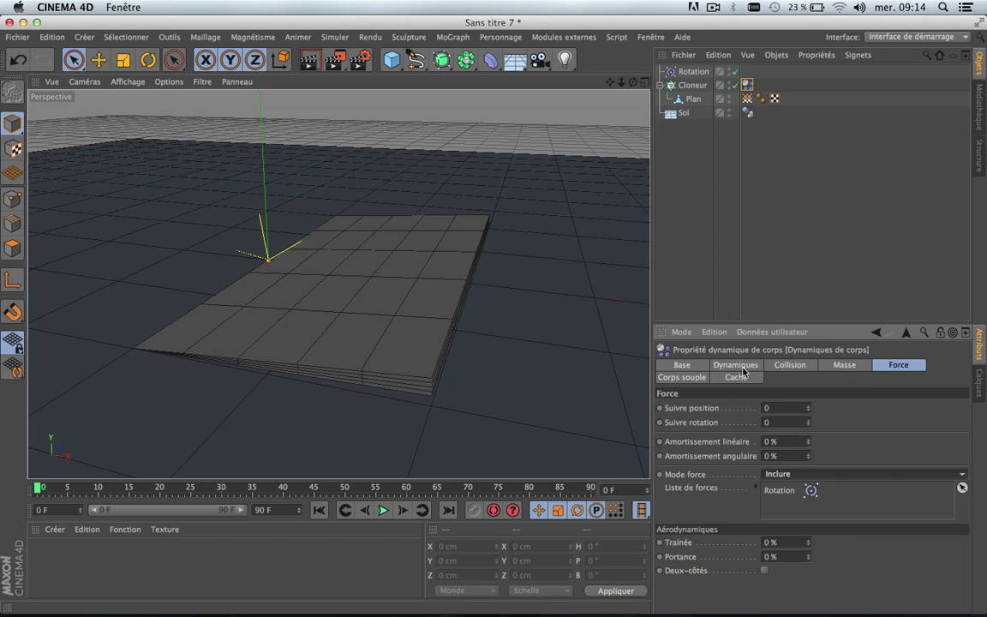
Step: Assign the page plane's Zone d'influence vertex map as the soft body's Carte de masse
{"action": "left_click", "coordinate": [691, 379]}
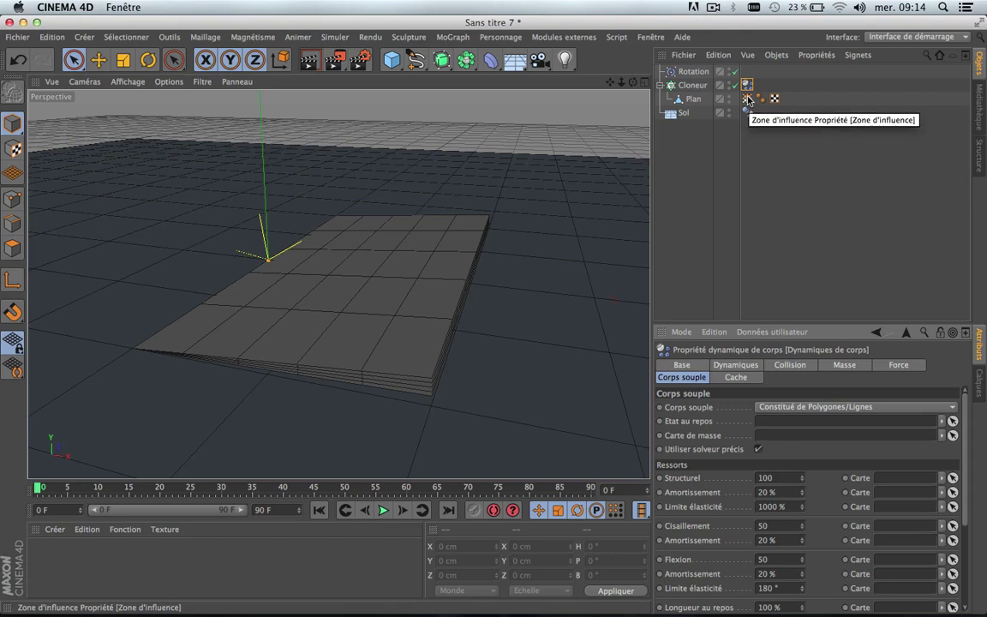
{"action": "left_click_drag", "start_coordinate": [747, 101], "coordinate": [779, 441]}
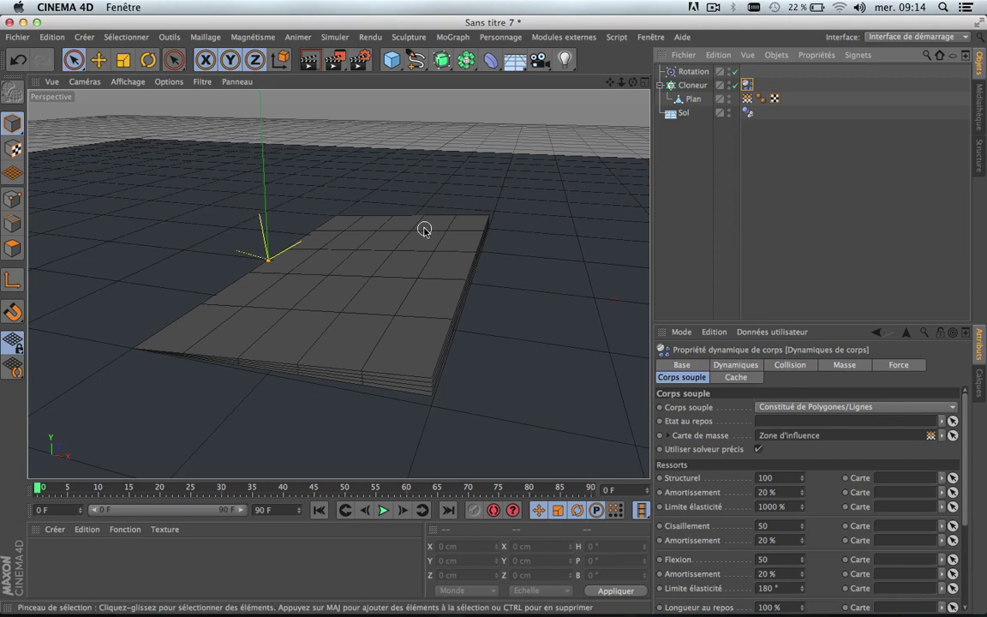
Step: Play the simulation to check how the pages turn, and stop playback
{"action": "left_click_drag", "start_coordinate": [611, 84], "coordinate": [650, 91]}
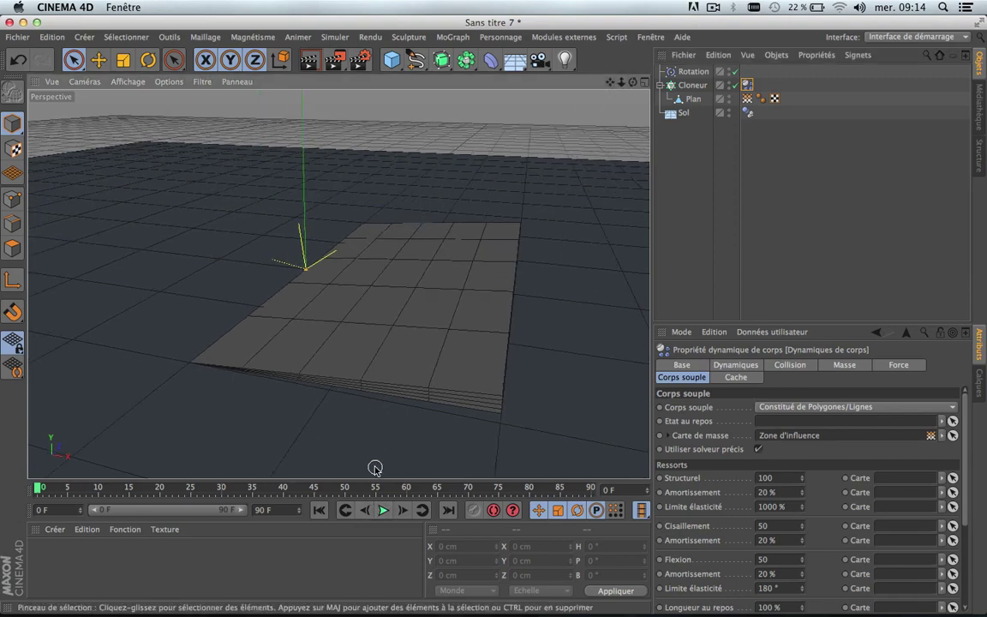
{"action": "left_click", "coordinate": [383, 511]}
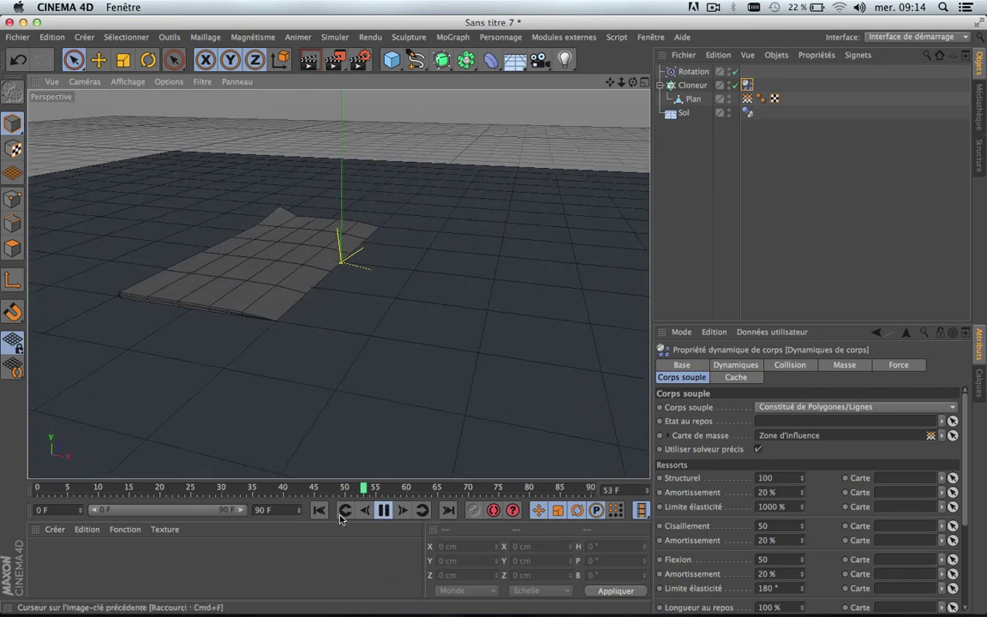
{"action": "left_click", "coordinate": [385, 512]}
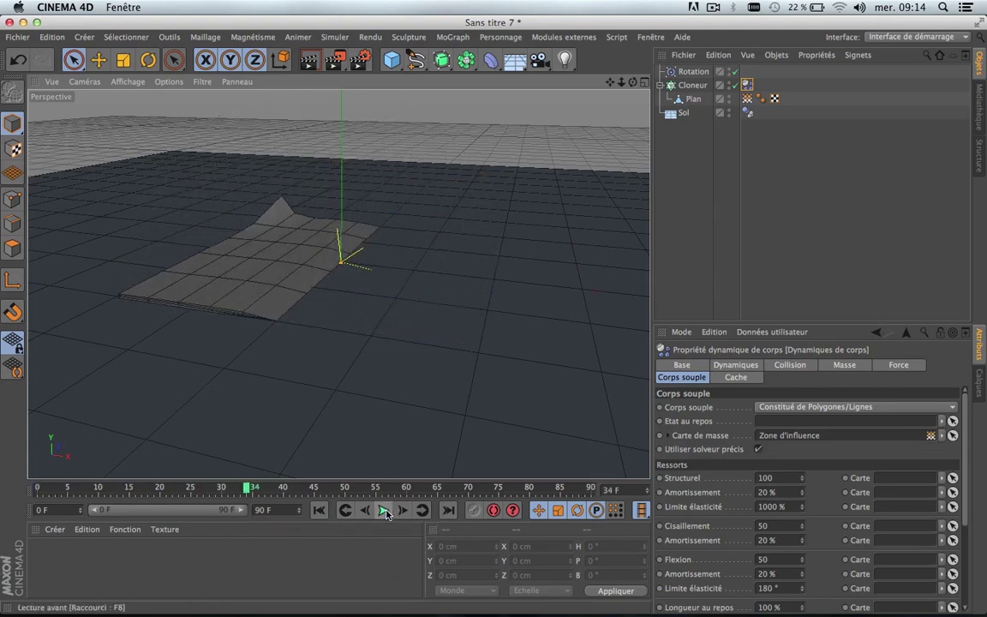
Step: Replay the page-turn simulation from the first frame, and stop playback
{"action": "left_click", "coordinate": [318, 510]}
{"action": "left_click", "coordinate": [384, 511]}
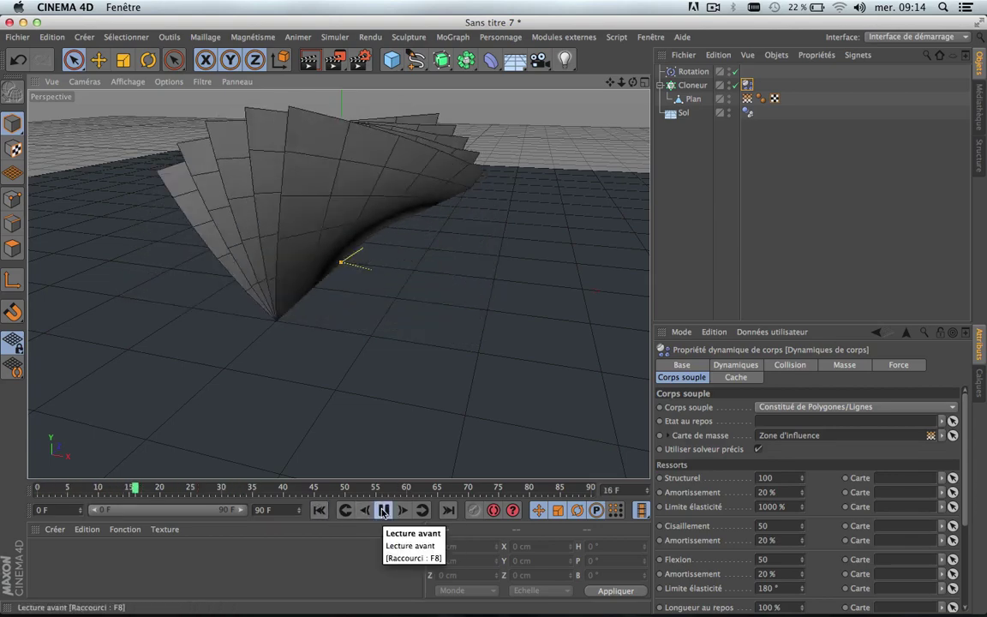
{"action": "left_click", "coordinate": [384, 511]}
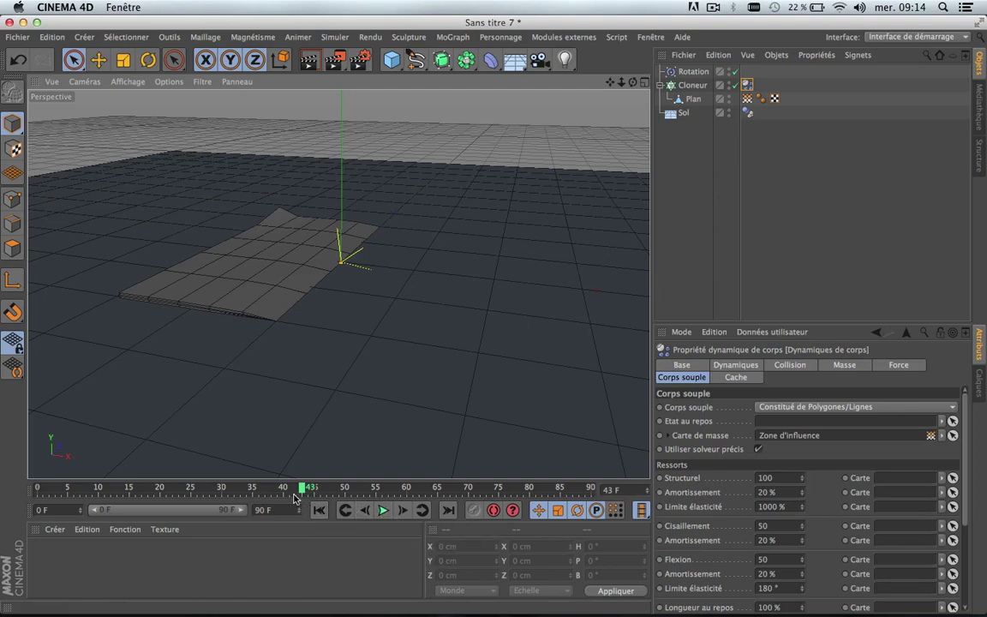
Step: Extend the animation to 130 frames, stretch the preview range to the full length, and return to frame 0
{"action": "double_click", "coordinate": [275, 512]}
{"action": "type", "text": "1"}
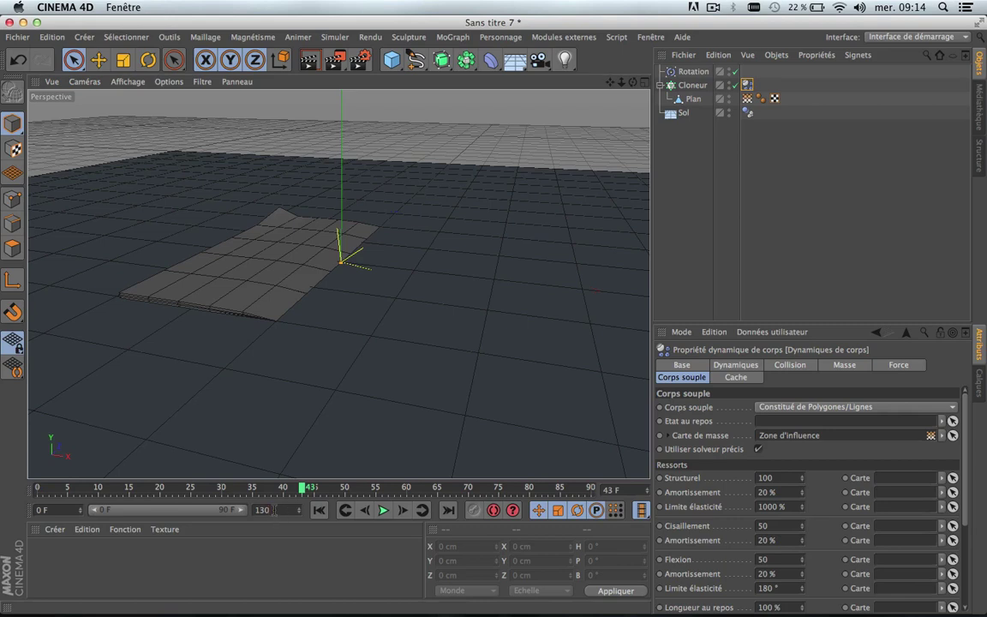
{"action": "type", "text": "30"}
{"action": "key", "text": "Return"}
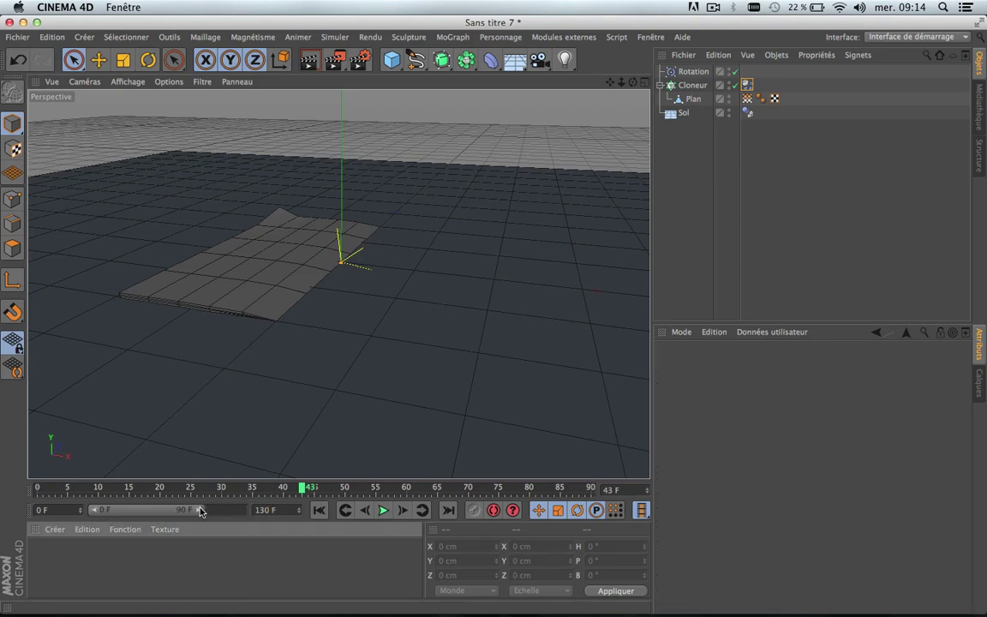
{"action": "left_click_drag", "start_coordinate": [201, 511], "coordinate": [1, 496]}
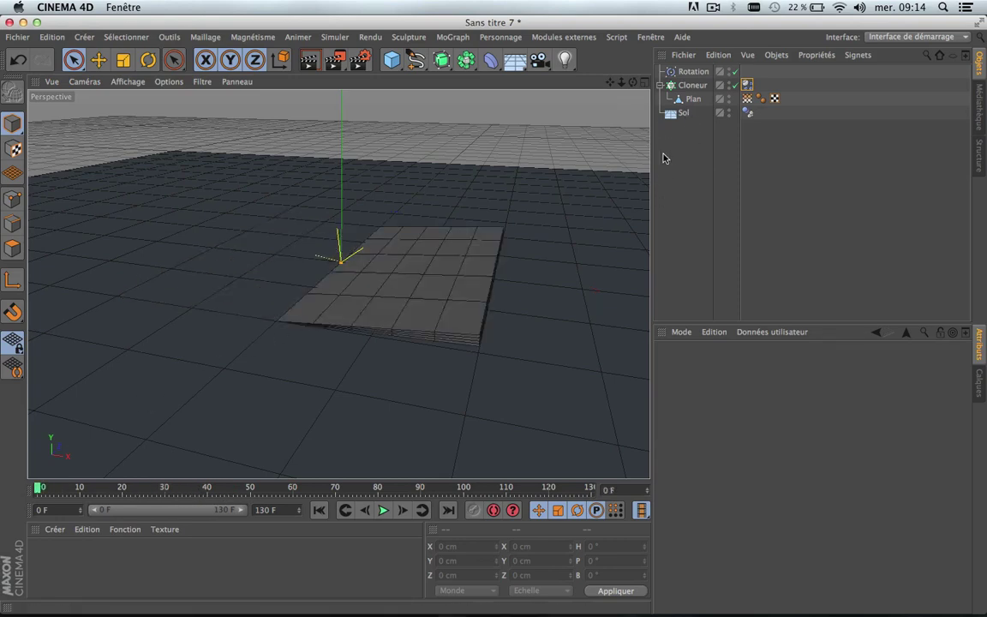
Step: Set the radial cloner's radius to 62 cm to offset the pages from the centre
{"action": "left_click", "coordinate": [690, 85]}
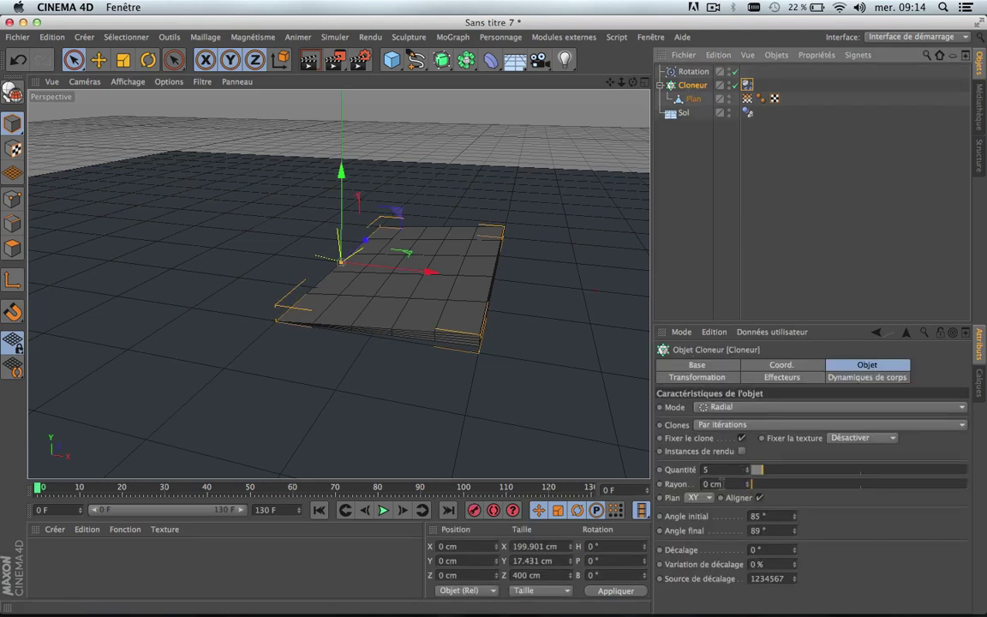
{"action": "left_click_drag", "start_coordinate": [770, 489], "coordinate": [765, 488]}
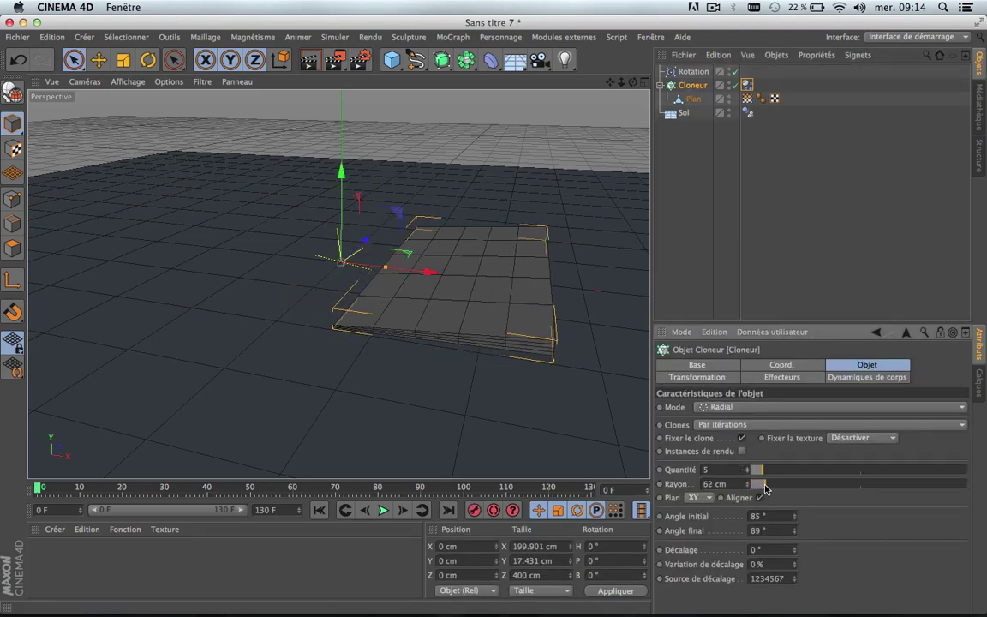
{"action": "scroll", "coordinate": [370, 260], "scroll_direction": "up", "scroll_amount": 5}
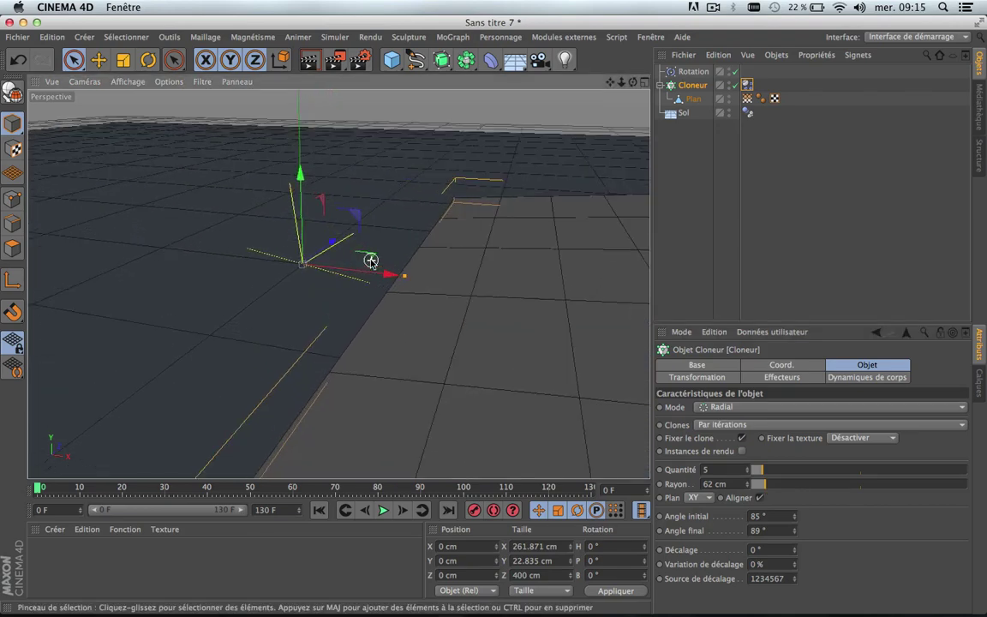
{"action": "left_click_drag", "start_coordinate": [633, 82], "coordinate": [696, 55]}
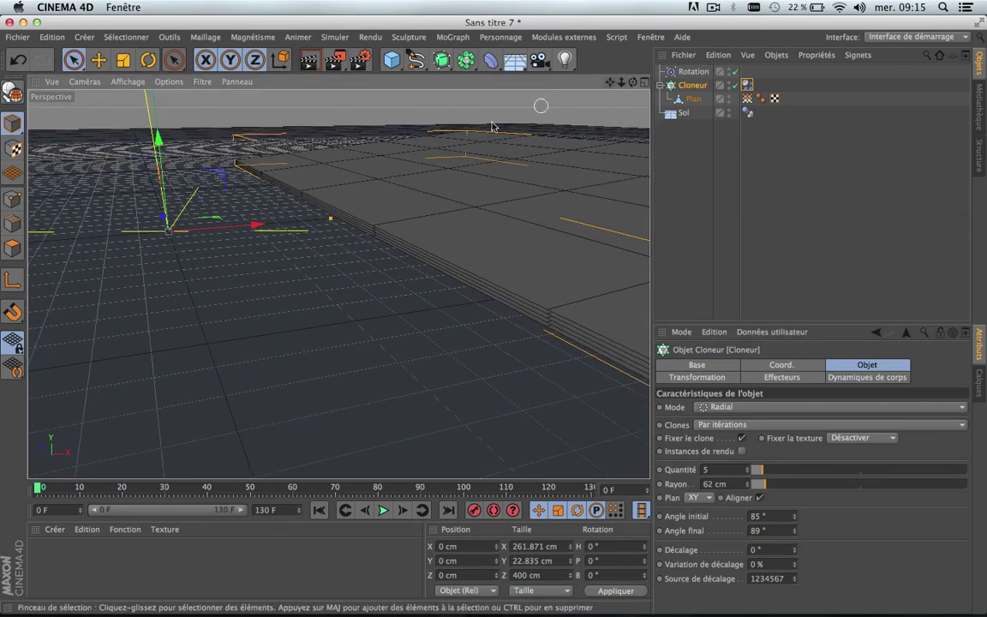
{"action": "scroll", "coordinate": [321, 189], "scroll_direction": "up", "scroll_amount": 3}
{"action": "scroll", "coordinate": [320, 189], "scroll_direction": "down", "scroll_amount": 3}
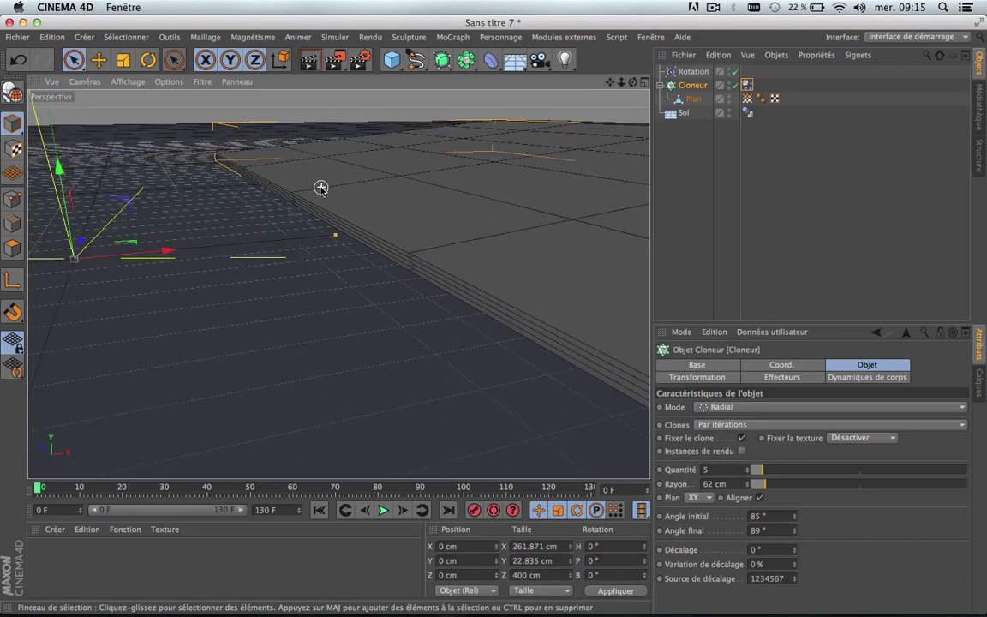
{"action": "scroll", "coordinate": [342, 197], "scroll_direction": "down", "scroll_amount": 2}
{"action": "scroll", "coordinate": [342, 197], "scroll_direction": "up", "scroll_amount": 2}
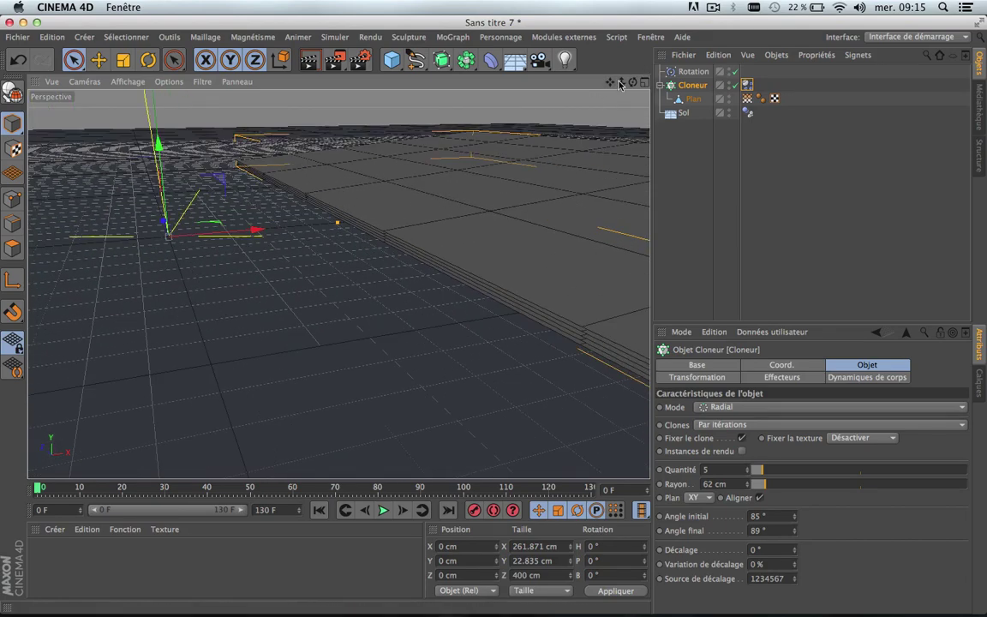
{"action": "scroll", "coordinate": [337, 283], "scroll_direction": "up", "scroll_amount": 3}
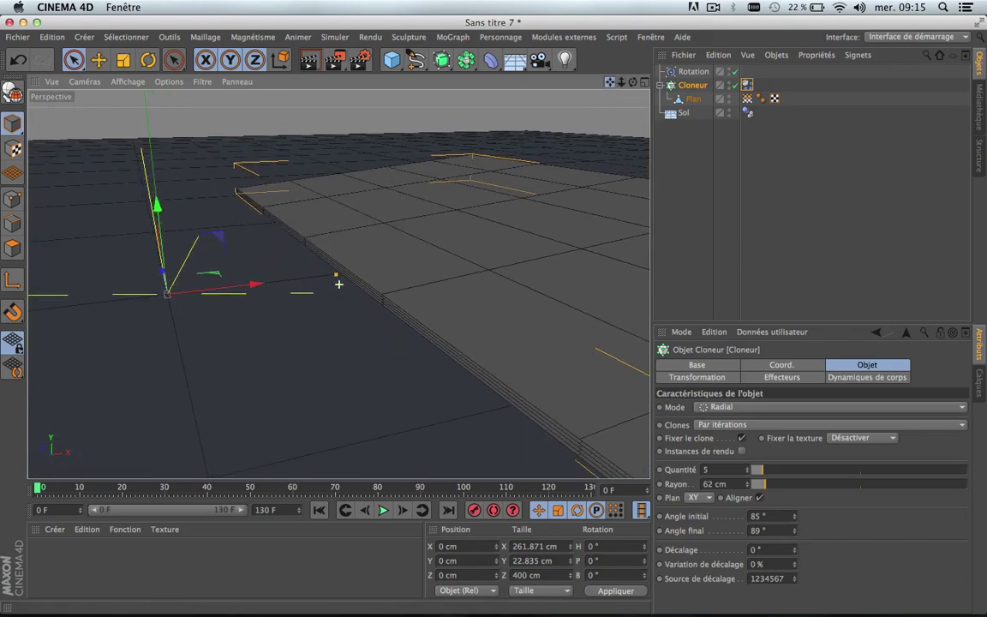
{"action": "left_click", "coordinate": [452, 36]}
{"action": "mouse_move", "coordinate": [501, 37]}
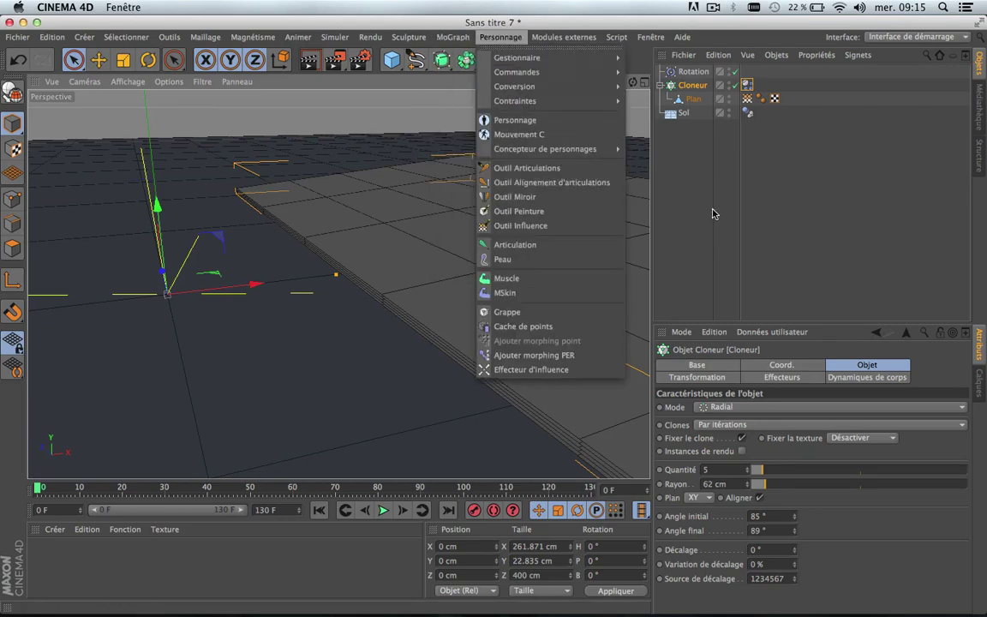
{"action": "left_click", "coordinate": [708, 213]}
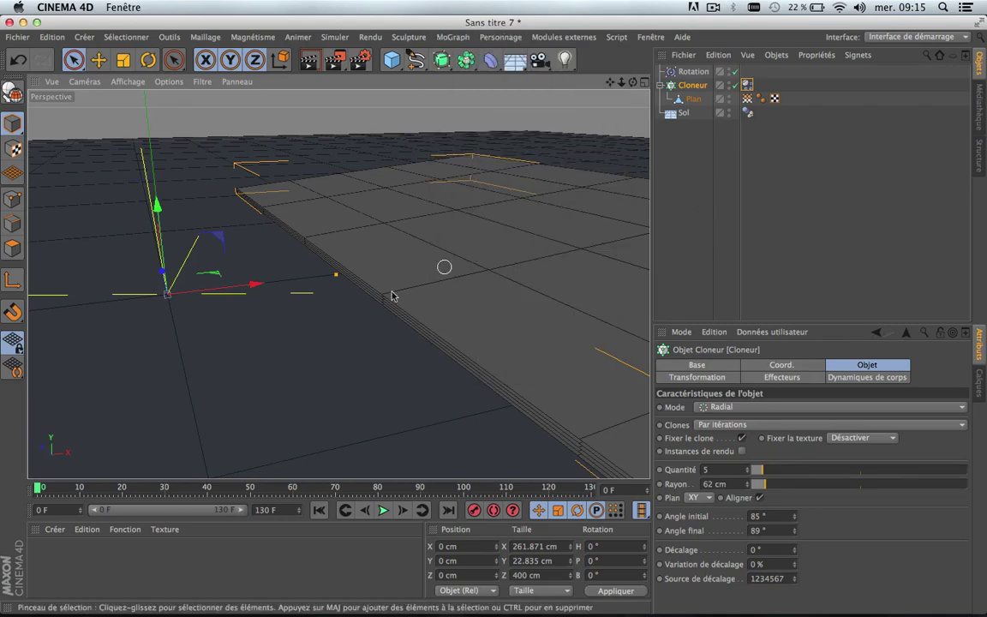
{"action": "scroll", "coordinate": [378, 302], "scroll_direction": "down", "scroll_amount": 5}
{"action": "scroll", "coordinate": [379, 301], "scroll_direction": "up", "scroll_amount": 4}
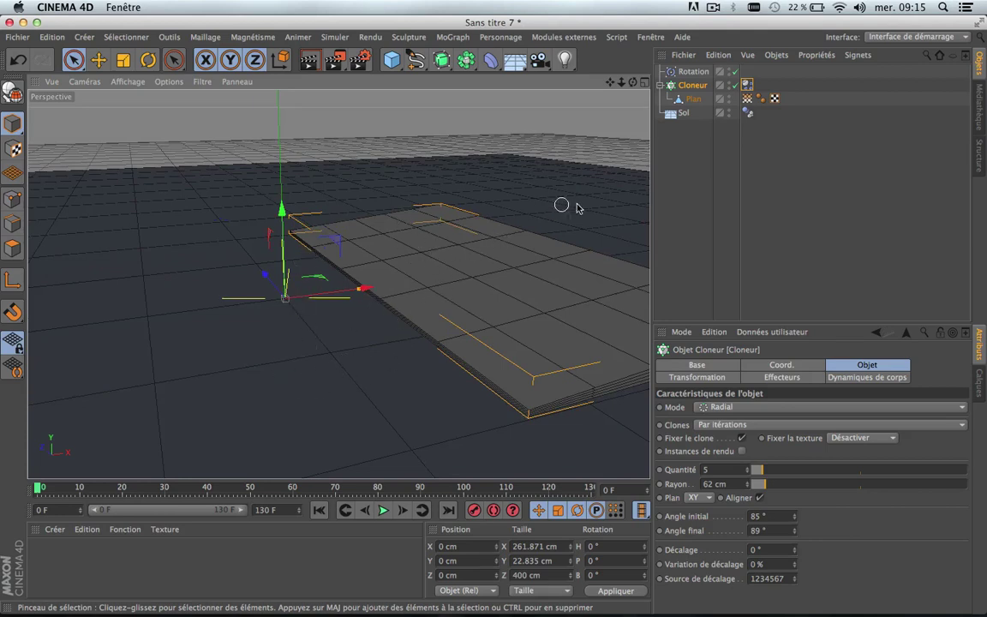
{"action": "left_click", "coordinate": [695, 171]}
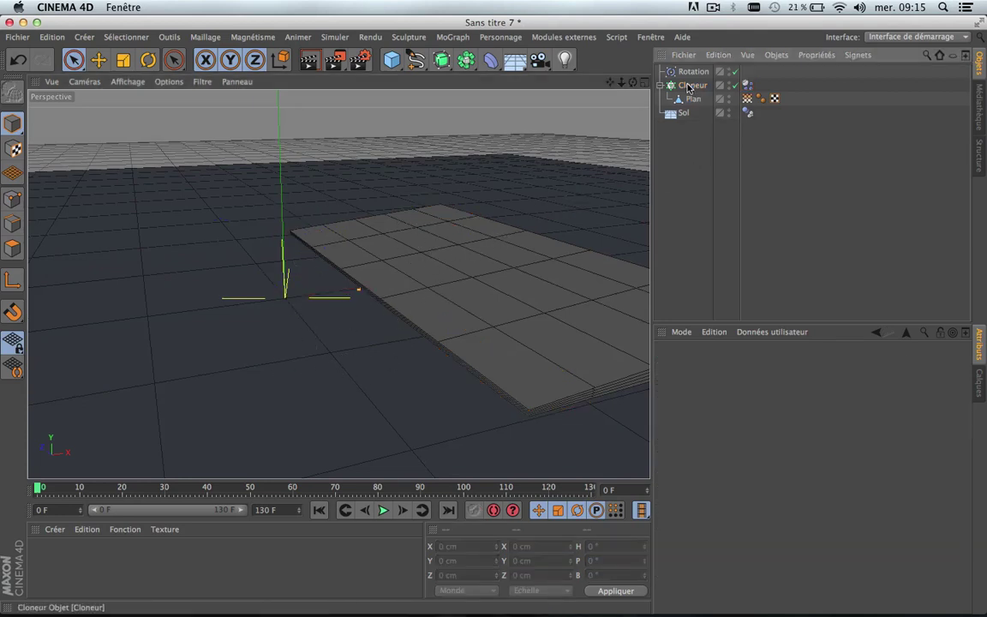
Step: Use the MoGraph Selection tool on the cloner to store the topmost page clone in a selection tag
{"action": "left_click", "coordinate": [691, 86]}
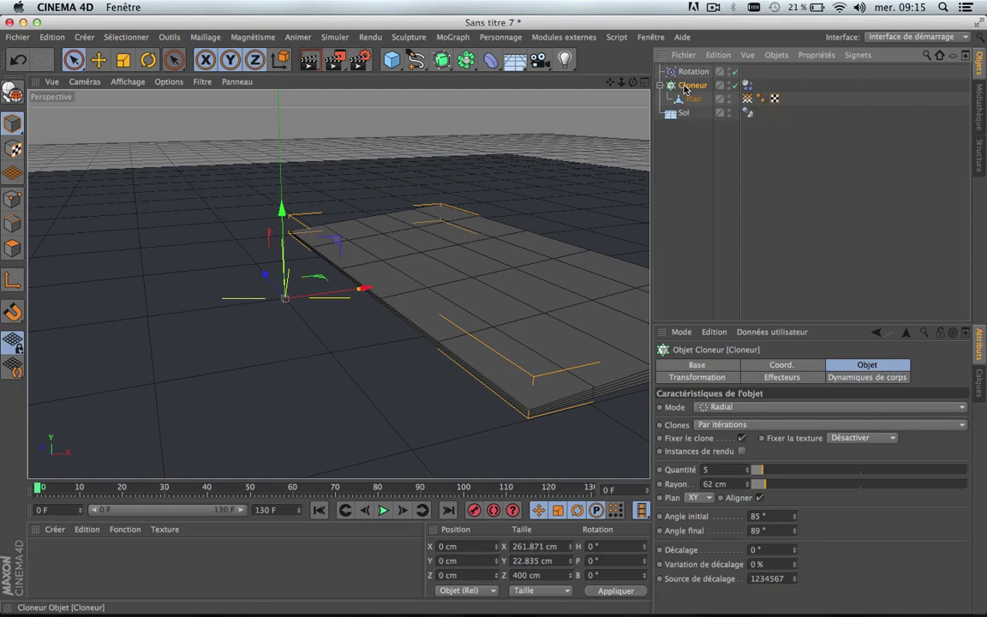
{"action": "left_click", "coordinate": [453, 37]}
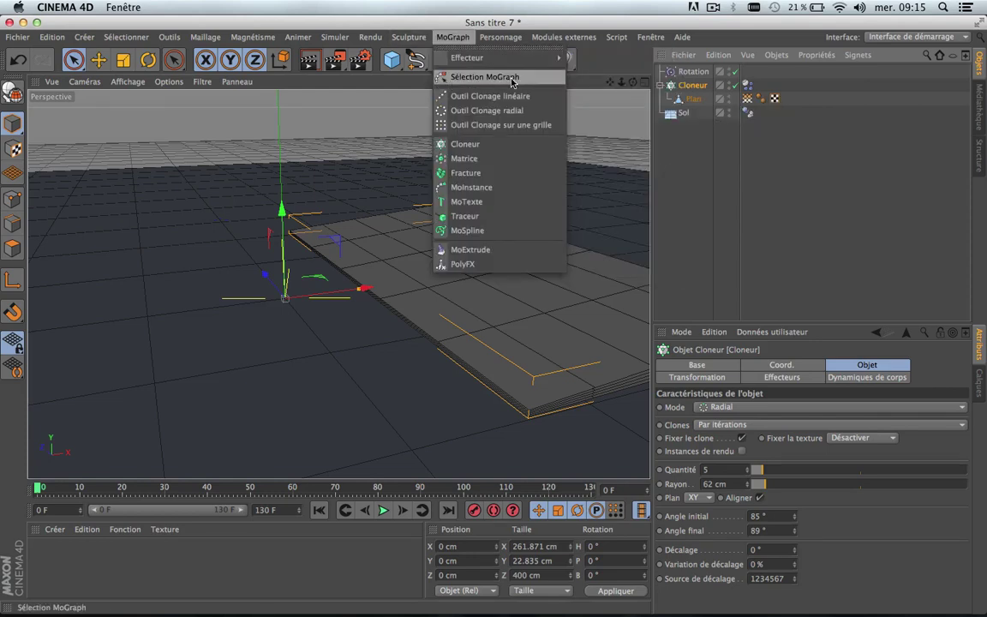
{"action": "left_click", "coordinate": [485, 77]}
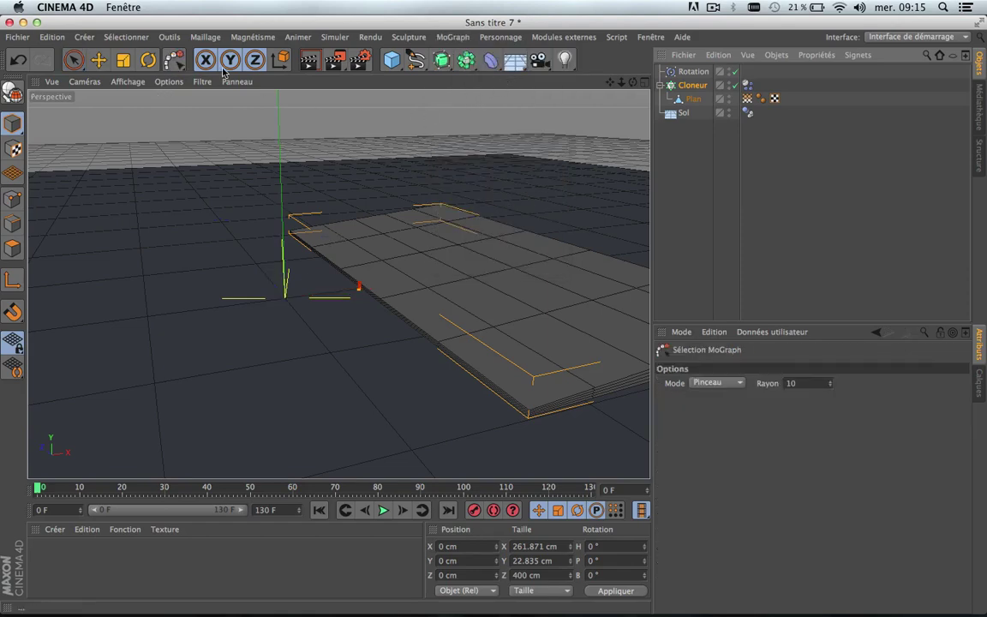
{"action": "scroll", "coordinate": [359, 243], "scroll_direction": "up", "scroll_amount": 6}
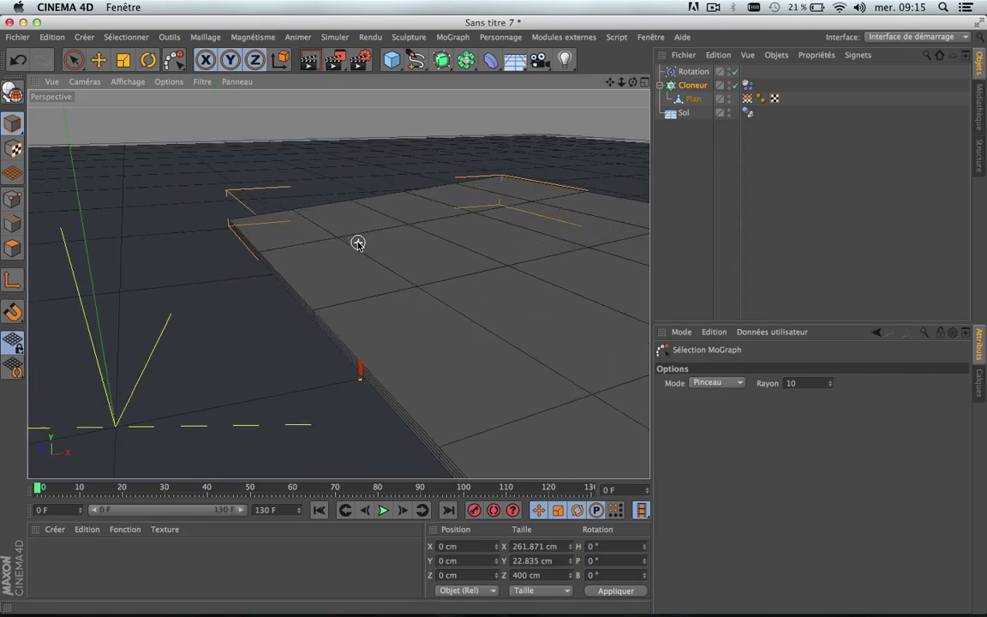
{"action": "left_click_drag", "start_coordinate": [610, 82], "coordinate": [620, 7]}
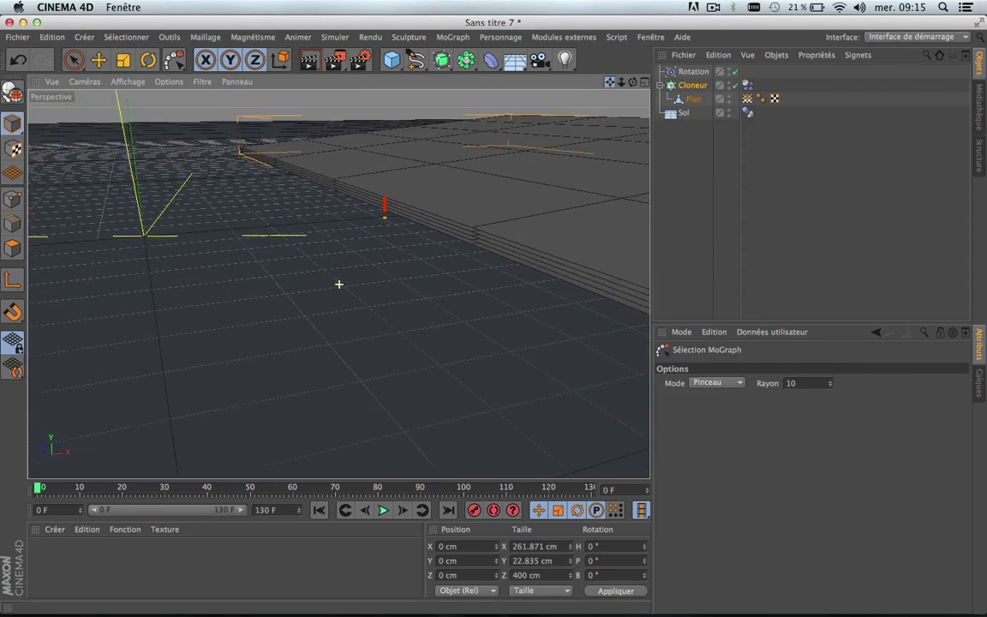
{"action": "scroll", "coordinate": [407, 186], "scroll_direction": "up", "scroll_amount": 6}
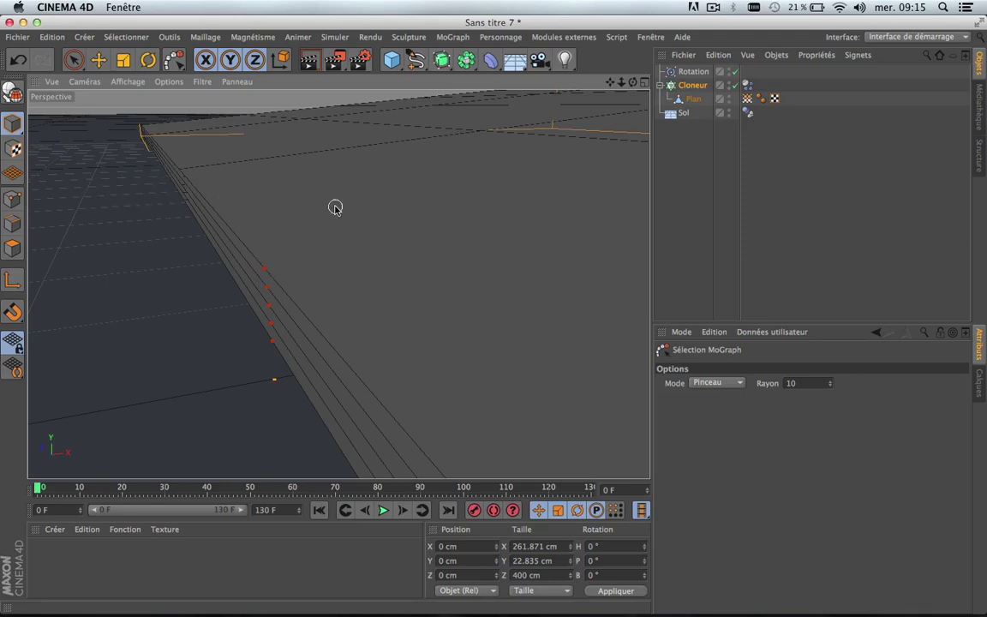
{"action": "scroll", "coordinate": [335, 206], "scroll_direction": "down", "scroll_amount": 4}
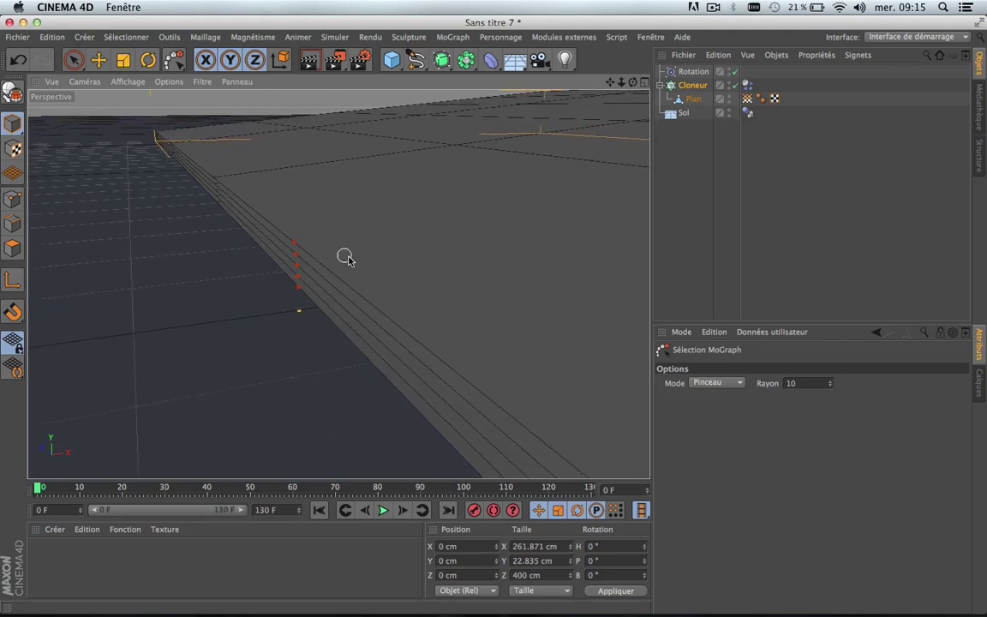
{"action": "scroll", "coordinate": [375, 282], "scroll_direction": "up", "scroll_amount": 2}
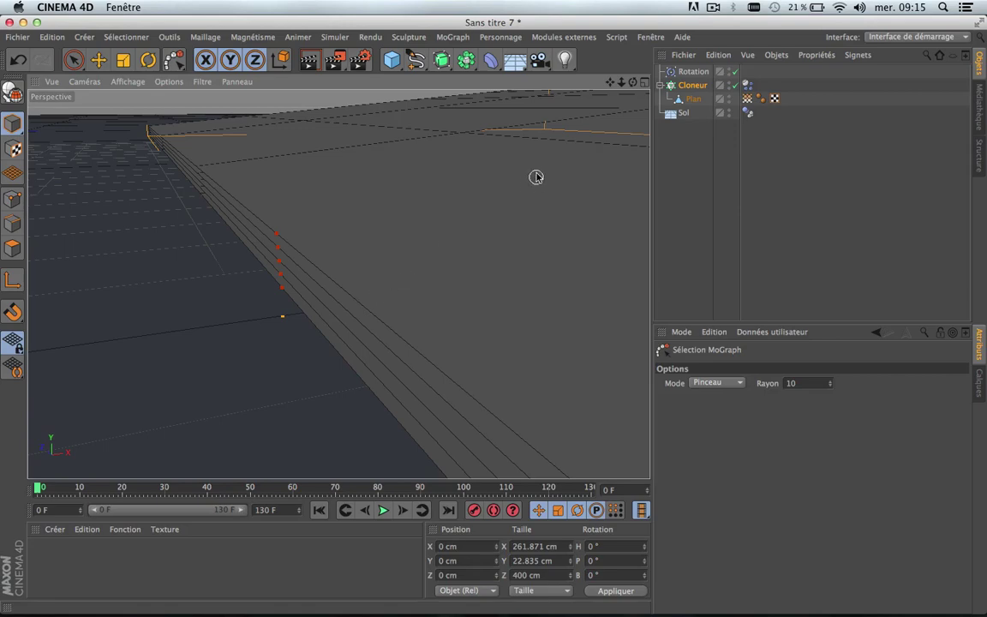
{"action": "scroll", "coordinate": [374, 296], "scroll_direction": "down", "scroll_amount": 10}
{"action": "scroll", "coordinate": [375, 296], "scroll_direction": "down", "scroll_amount": 3}
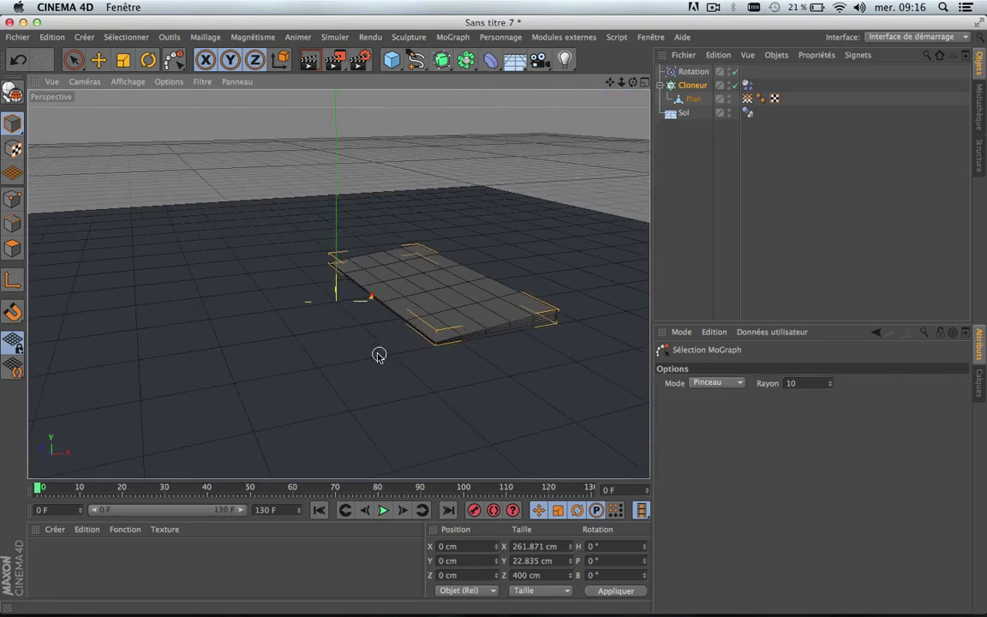
{"action": "scroll", "coordinate": [392, 287], "scroll_direction": "up", "scroll_amount": 10}
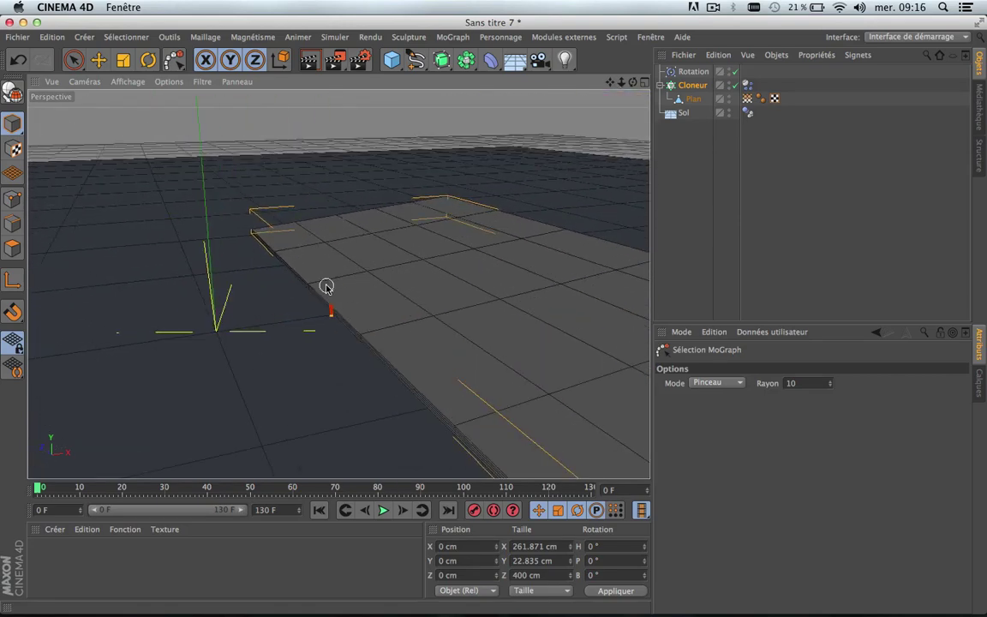
{"action": "scroll", "coordinate": [326, 286], "scroll_direction": "up", "scroll_amount": 5}
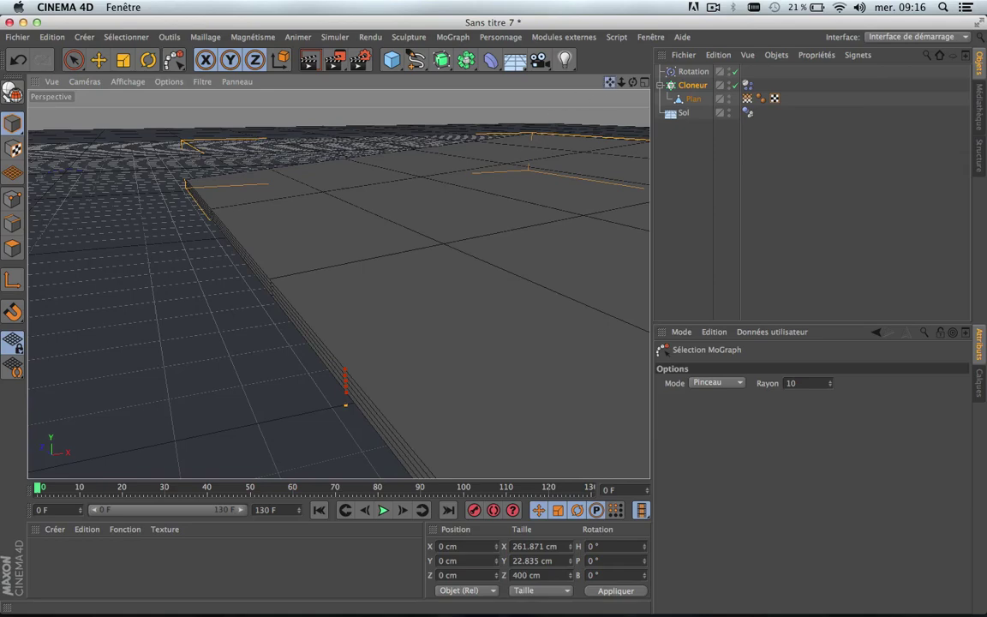
{"action": "scroll", "coordinate": [337, 282], "scroll_direction": "up", "scroll_amount": 5}
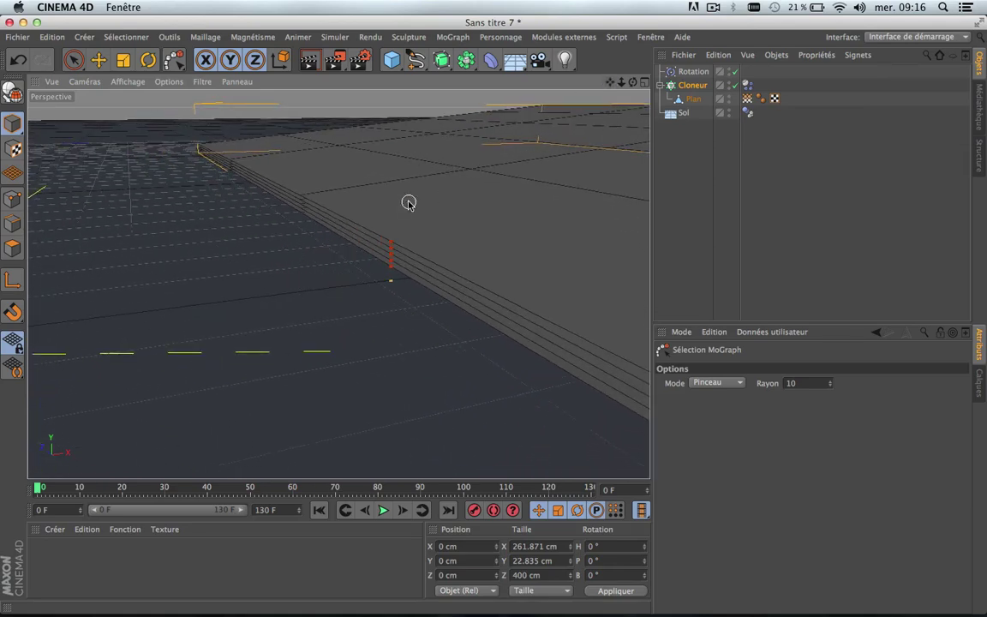
{"action": "scroll", "coordinate": [408, 203], "scroll_direction": "up", "scroll_amount": 3}
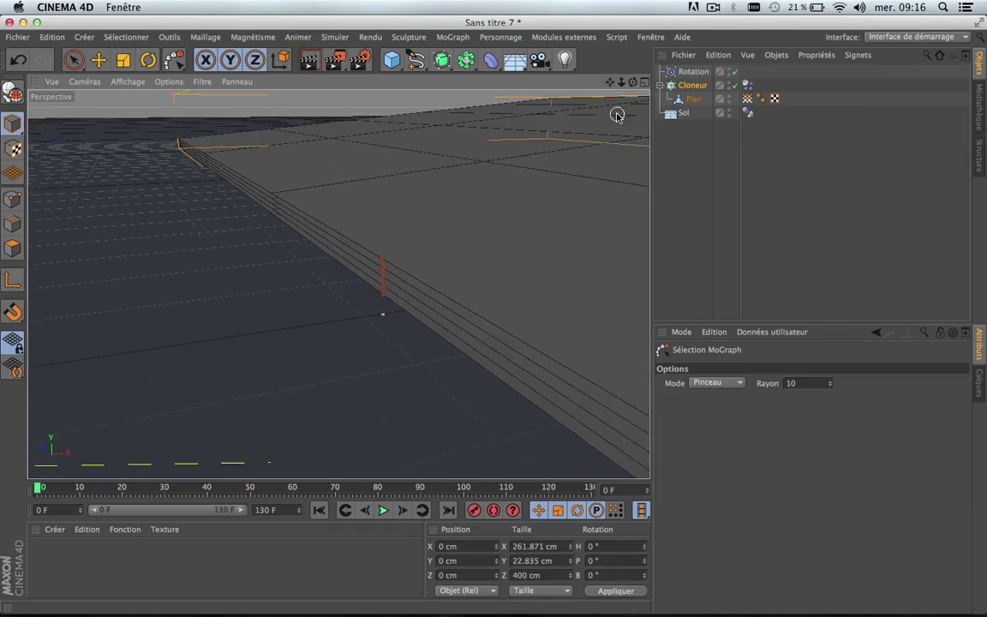
{"action": "left_click", "coordinate": [383, 257]}
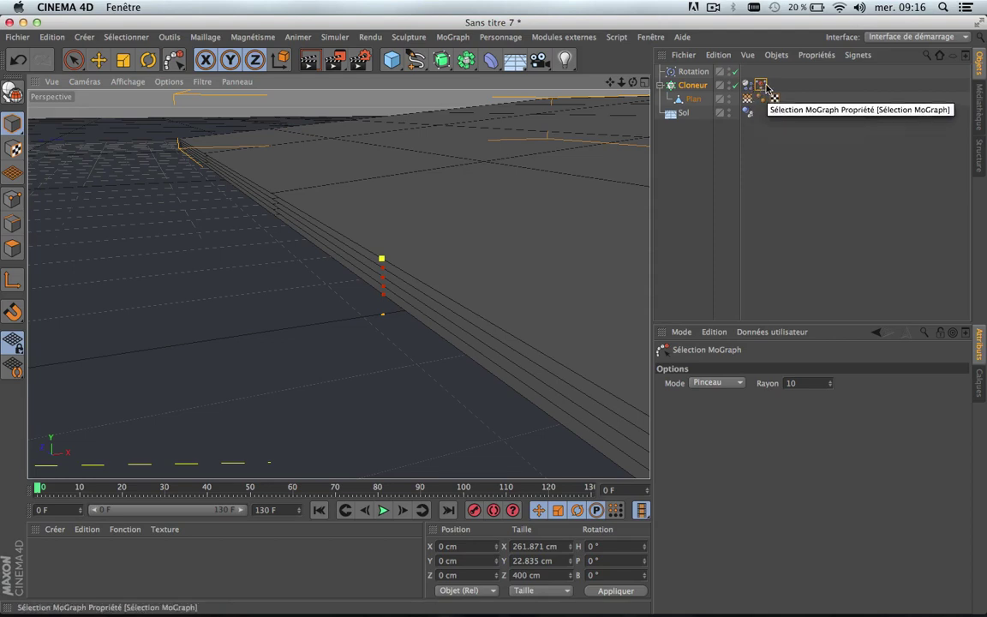
Step: Reselect the cloner and store its top two page clones in a second MoGraph selection tag
{"action": "left_click", "coordinate": [690, 169]}
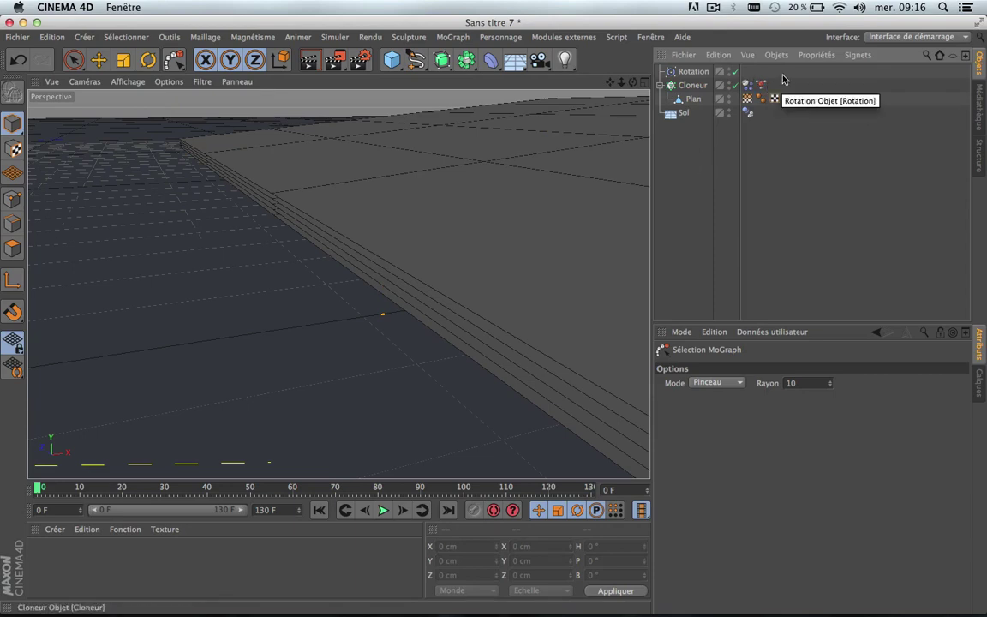
{"action": "left_click", "coordinate": [693, 86]}
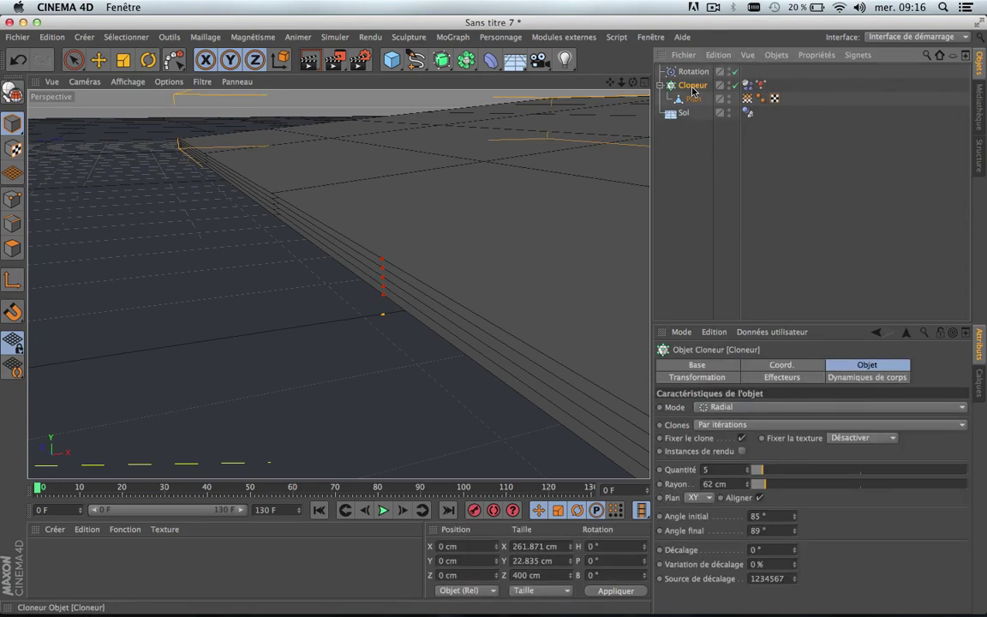
{"action": "left_click", "coordinate": [175, 60]}
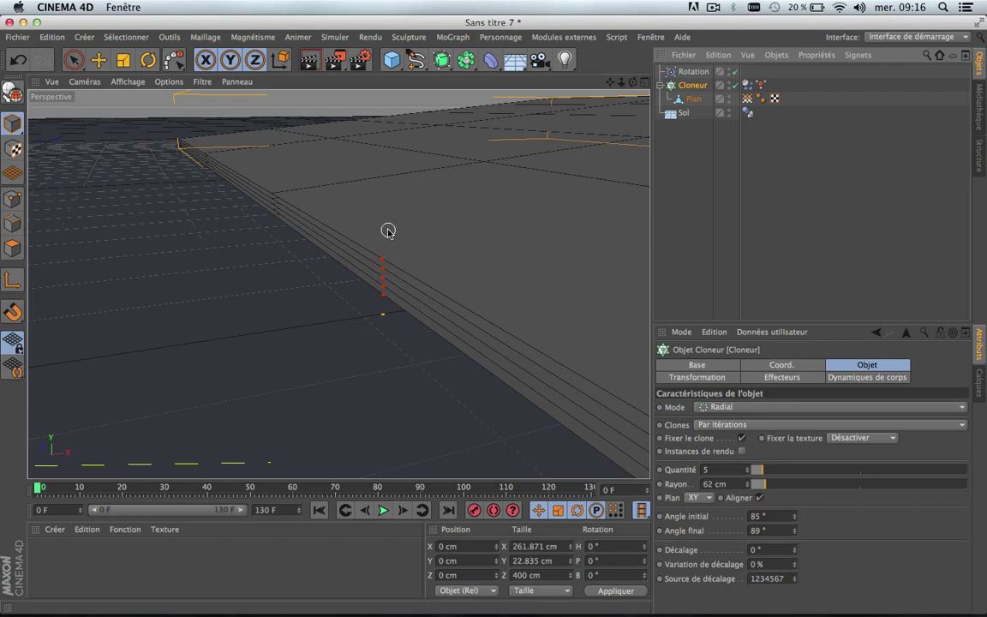
{"action": "left_click", "coordinate": [382, 264]}
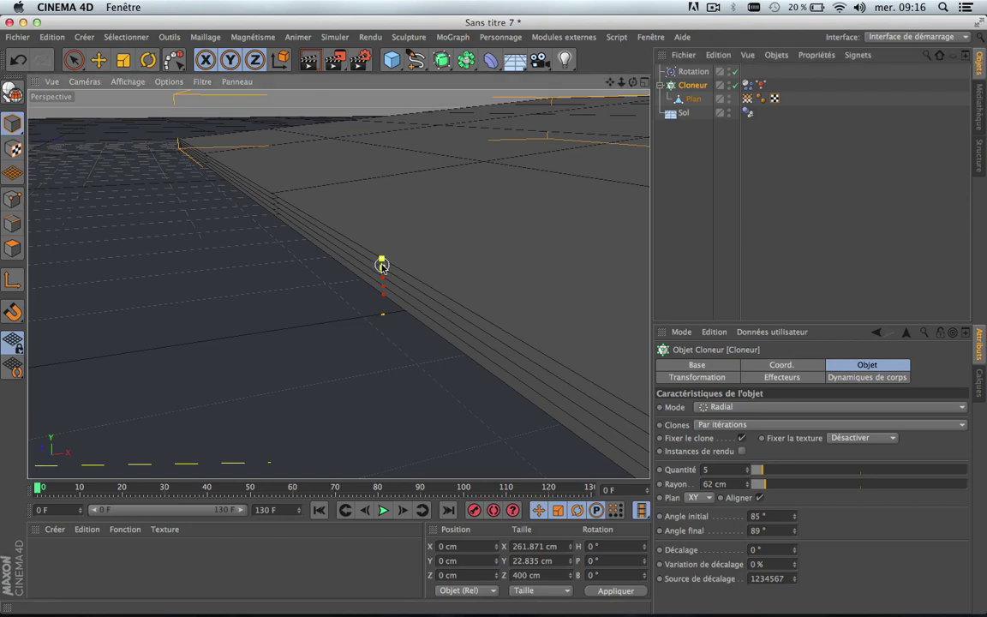
{"action": "left_click", "coordinate": [382, 267]}
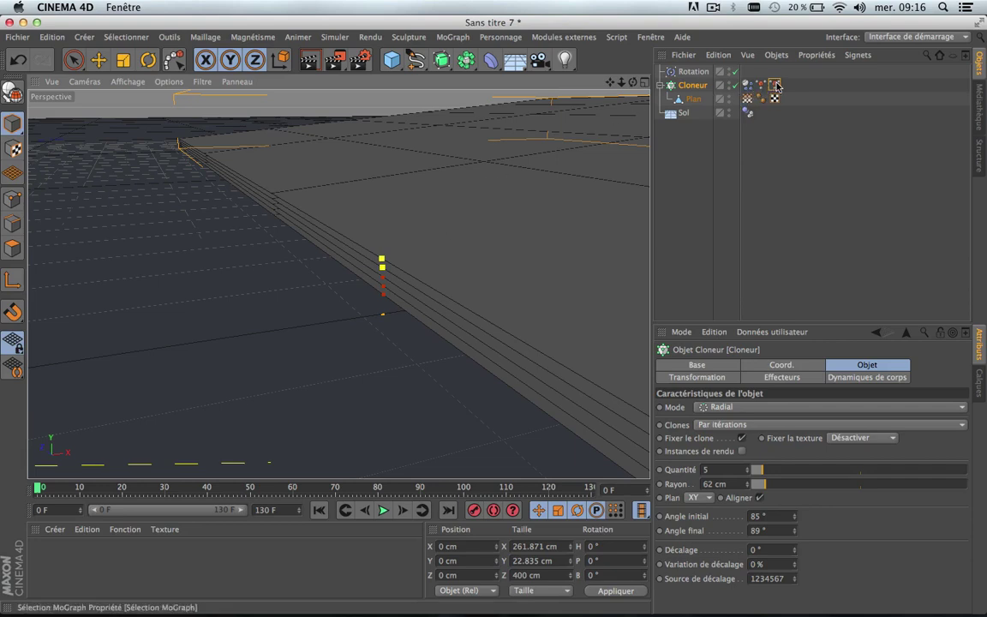
Step: Reselect the cloner and store its top three page clones in a third MoGraph selection tag
{"action": "left_click", "coordinate": [679, 165]}
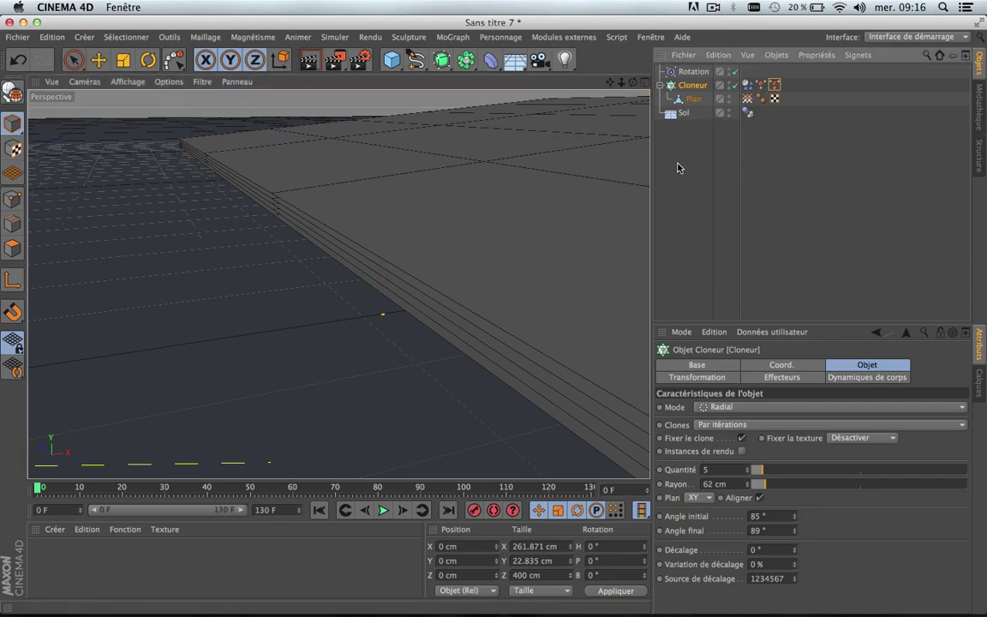
{"action": "left_click", "coordinate": [683, 84]}
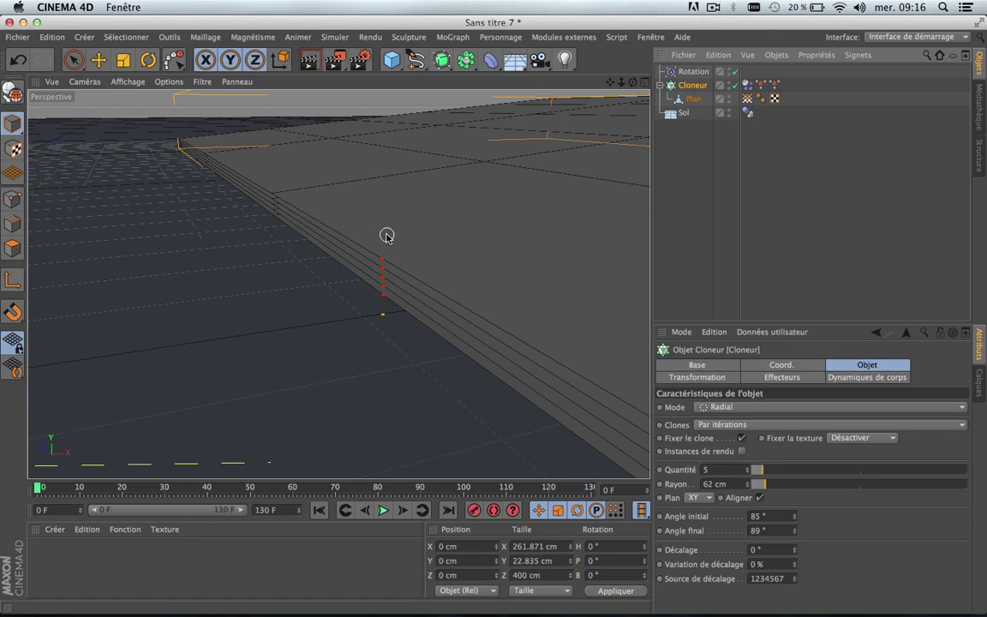
{"action": "left_click_drag", "start_coordinate": [384, 250], "coordinate": [383, 276]}
{"action": "left_click", "coordinate": [683, 147]}
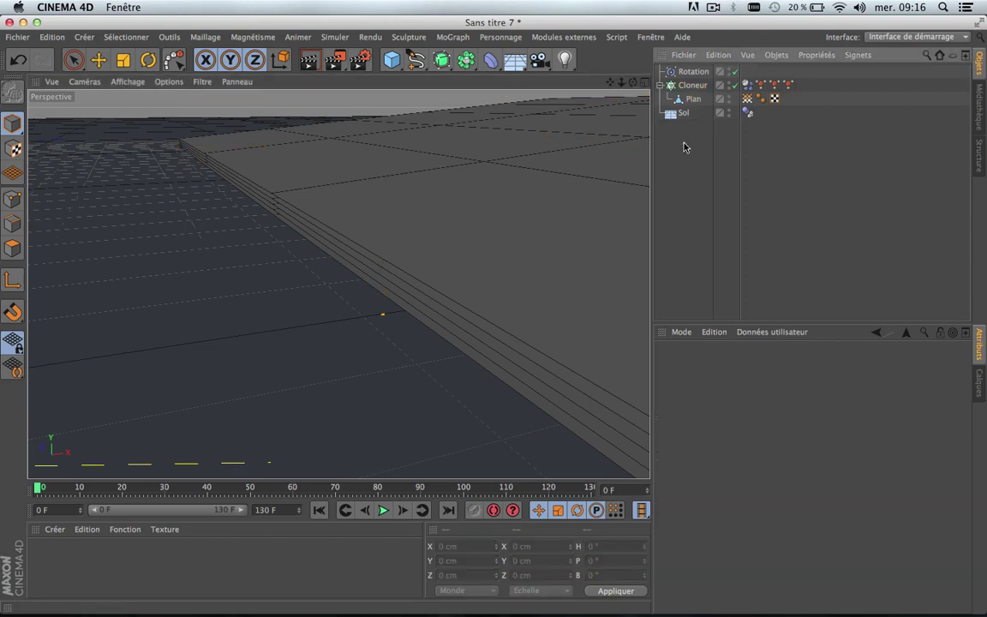
Step: Reselect the cloner and store its top four page clones in a fourth MoGraph selection tag
{"action": "left_click", "coordinate": [694, 87]}
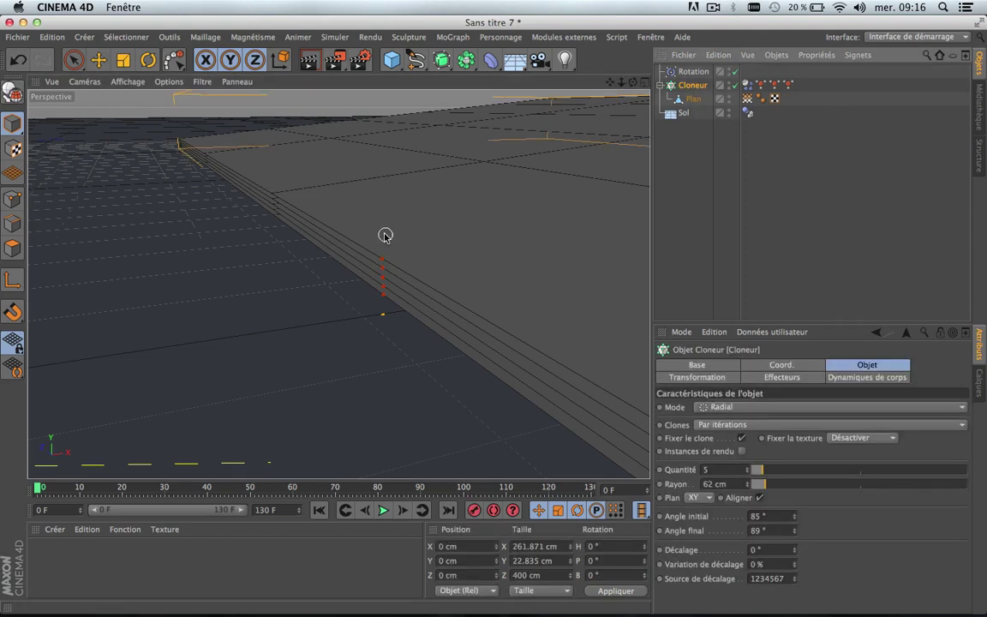
{"action": "left_click_drag", "start_coordinate": [385, 258], "coordinate": [388, 283]}
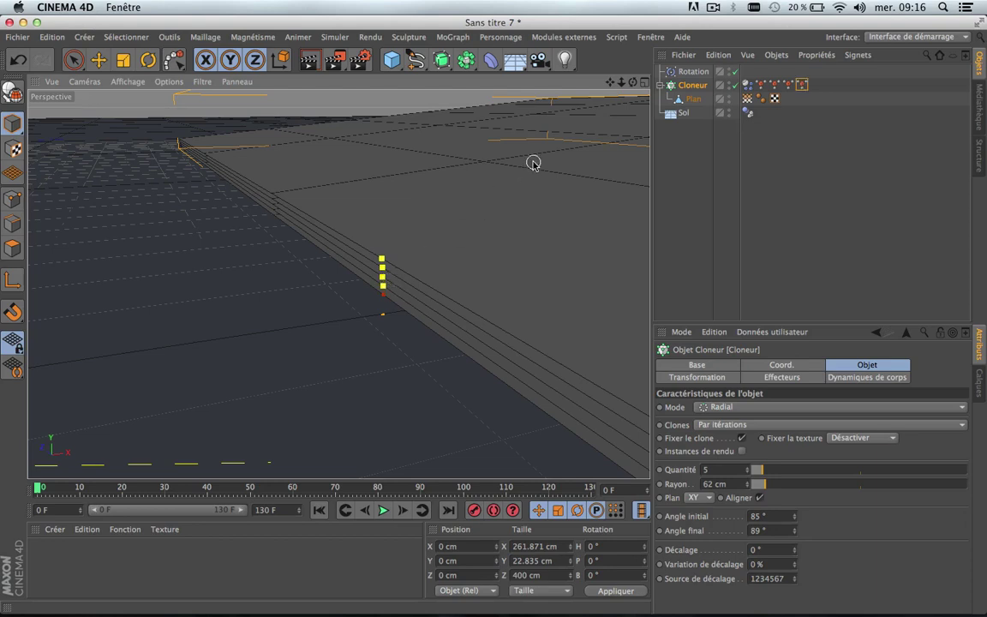
{"action": "left_click", "coordinate": [677, 187]}
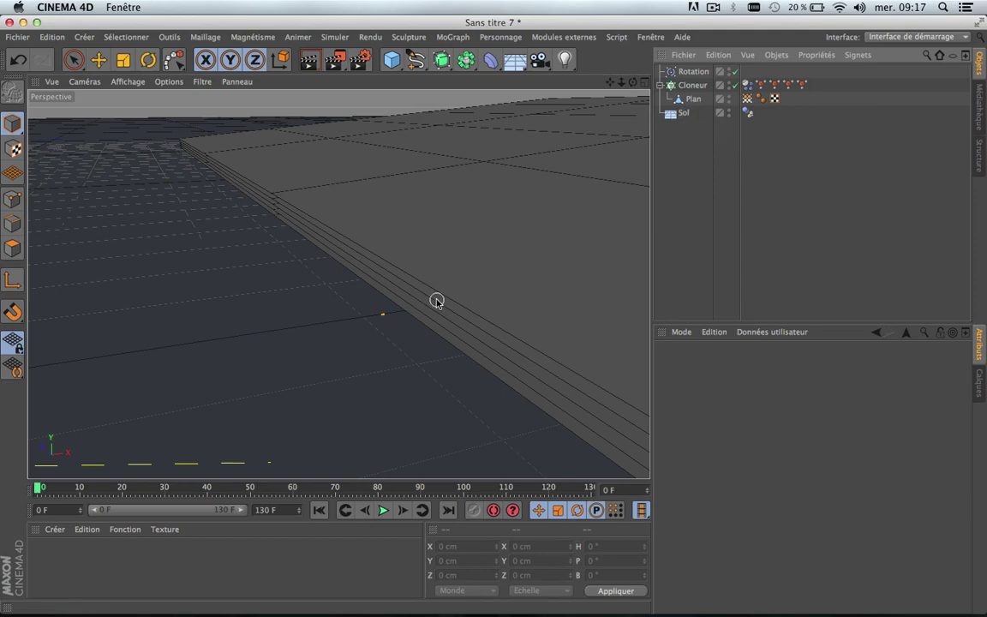
Step: Reset the radial cloner's radius to 0 cm to bring the pages back to the centre
{"action": "scroll", "coordinate": [437, 301], "scroll_direction": "down", "scroll_amount": 5}
{"action": "scroll", "coordinate": [437, 303], "scroll_direction": "up", "scroll_amount": 2}
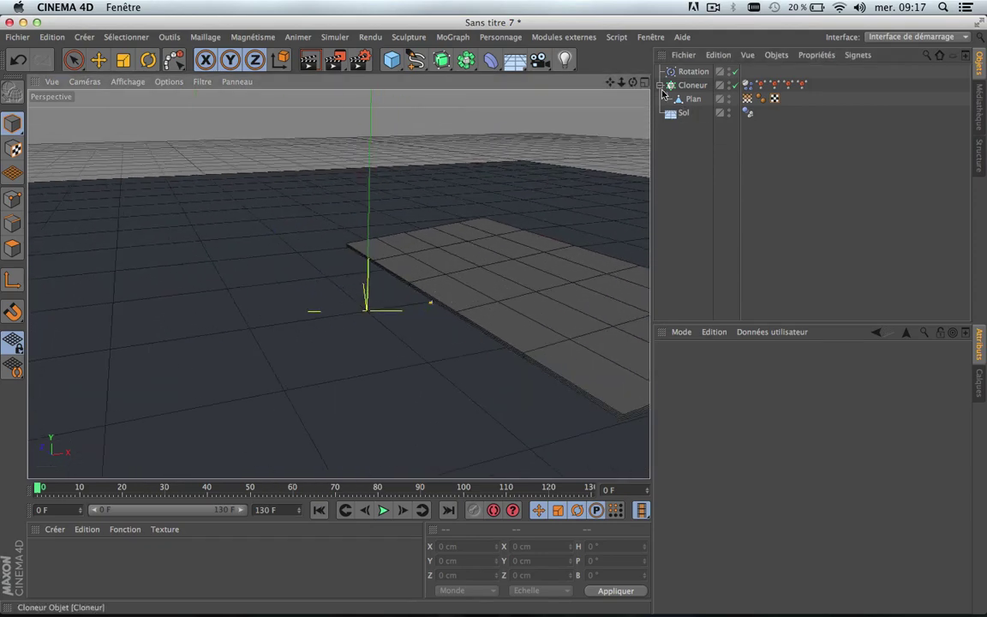
{"action": "left_click", "coordinate": [692, 85]}
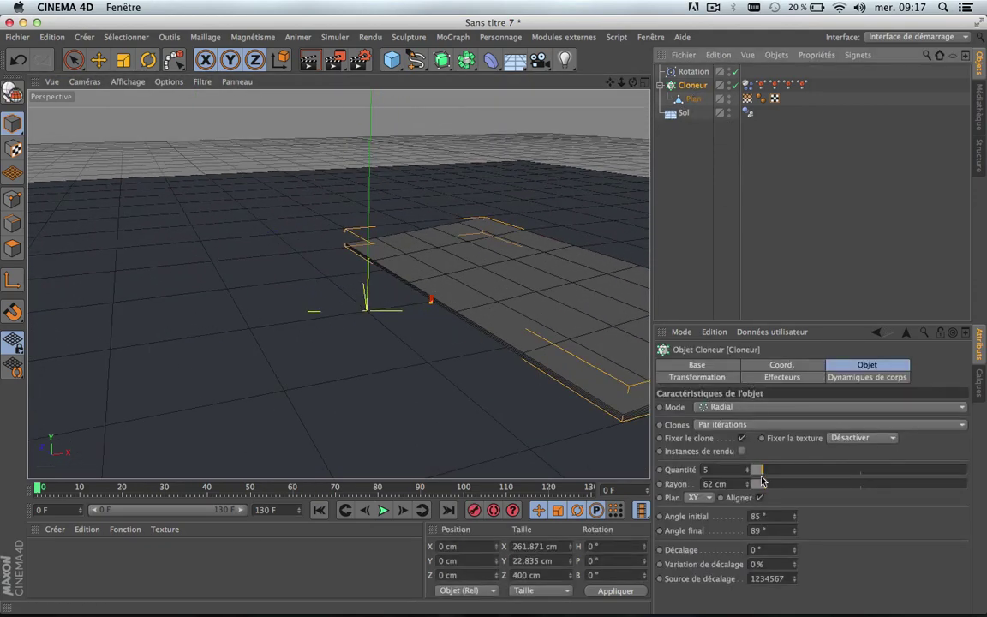
{"action": "left_click_drag", "start_coordinate": [760, 485], "coordinate": [746, 484]}
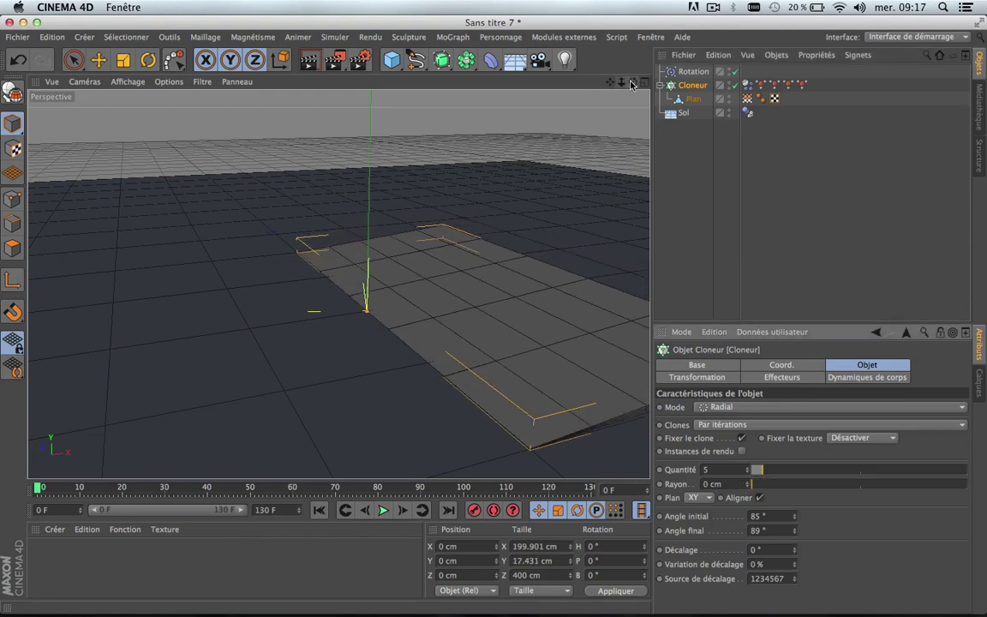
Step: At frame 0, assign the first MoGraph selection to the enabled state of the cloner's dynamics body tag and keyframe it
{"action": "mouse_move", "coordinate": [632, 83]}
{"action": "left_mouse_down"}
{"action": "mouse_move", "coordinate": [337, 284]}
{"action": "mouse_move", "coordinate": [386, 269]}
{"action": "left_mouse_up"}
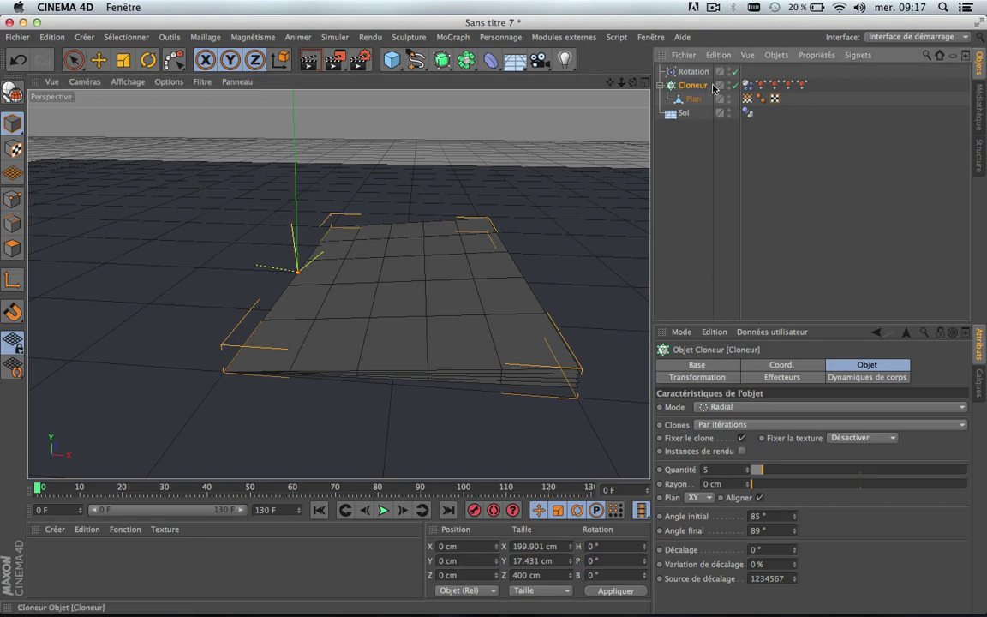
{"action": "left_click", "coordinate": [748, 86]}
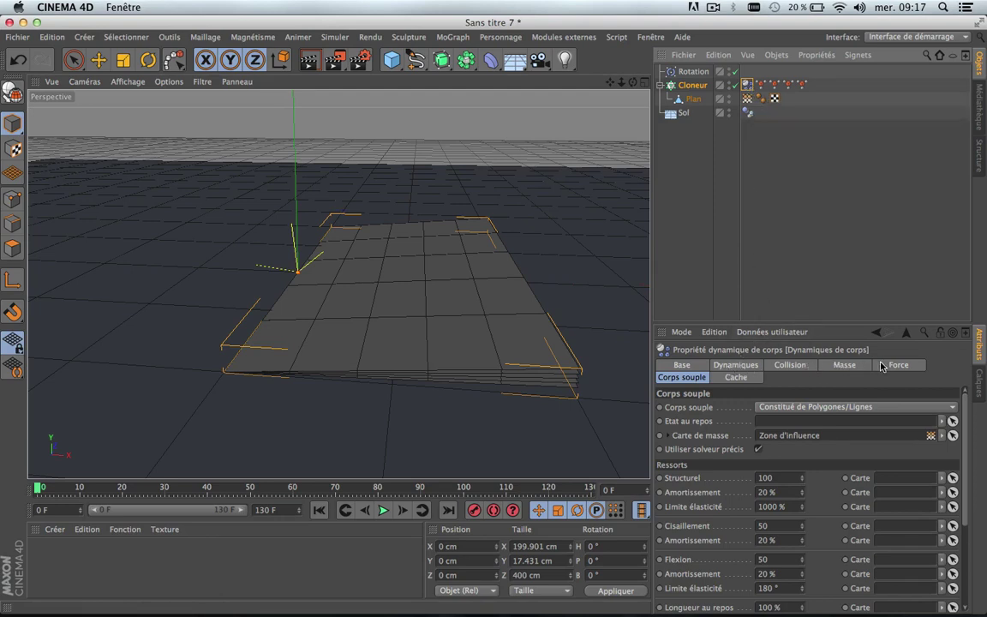
{"action": "left_click", "coordinate": [740, 367]}
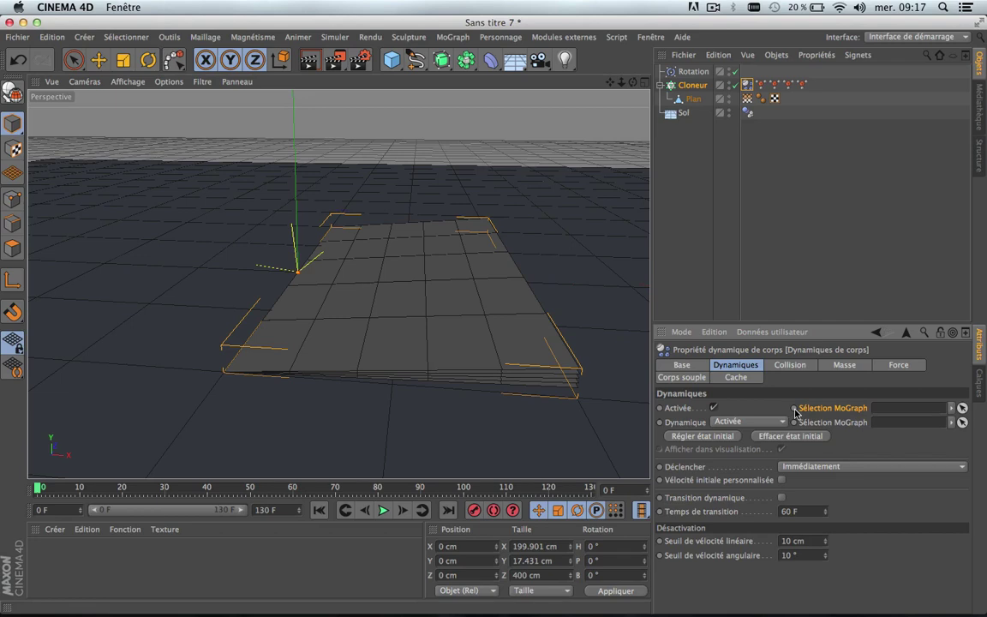
{"action": "mouse_move", "coordinate": [160, 490]}
{"action": "left_mouse_down"}
{"action": "mouse_move", "coordinate": [6, 491]}
{"action": "mouse_move", "coordinate": [24, 491]}
{"action": "left_mouse_up"}
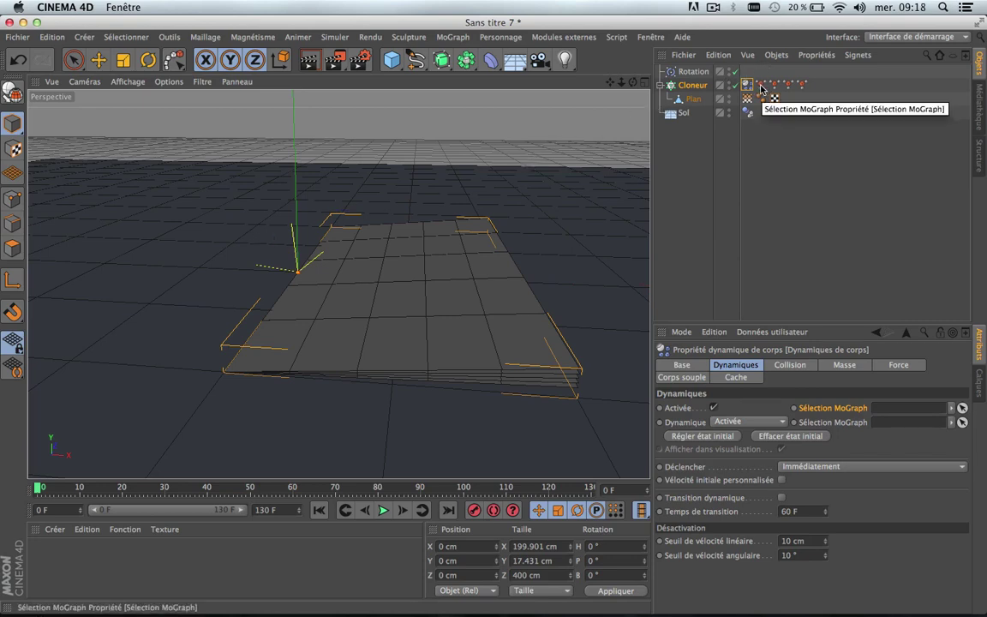
{"action": "left_click_drag", "start_coordinate": [762, 87], "coordinate": [911, 410]}
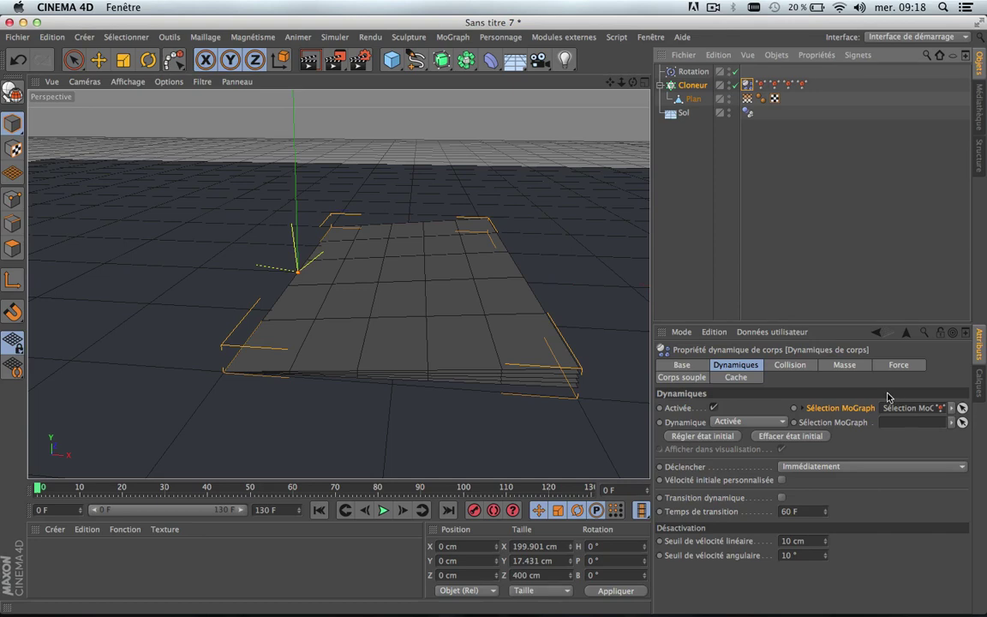
{"action": "left_click", "coordinate": [795, 410]}
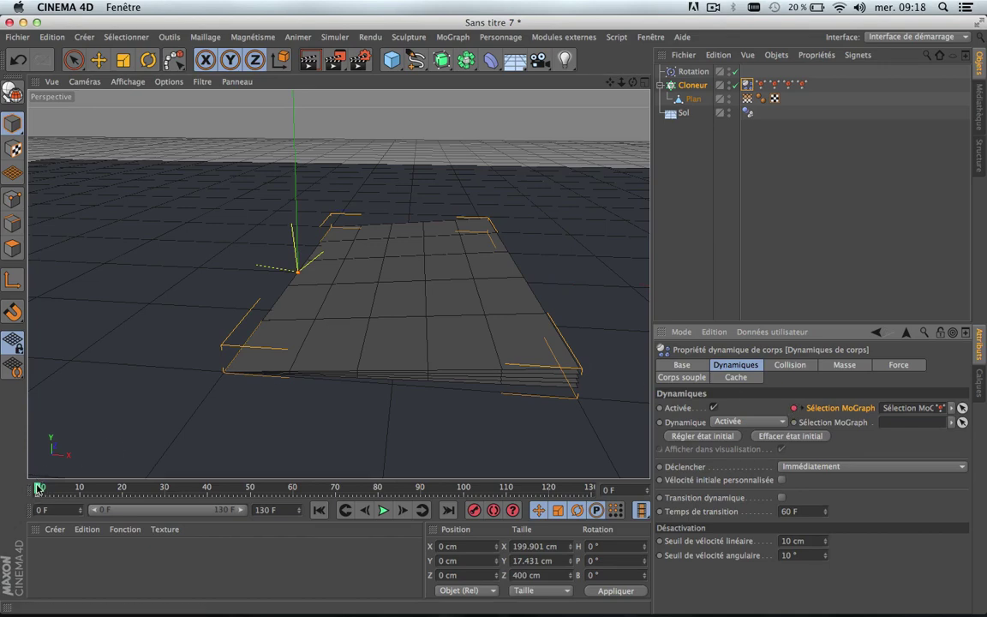
Step: At frame 30, replace the dynamics tag's MoGraph selection with the two-page selection and keyframe it
{"action": "left_click_drag", "start_coordinate": [39, 489], "coordinate": [165, 507]}
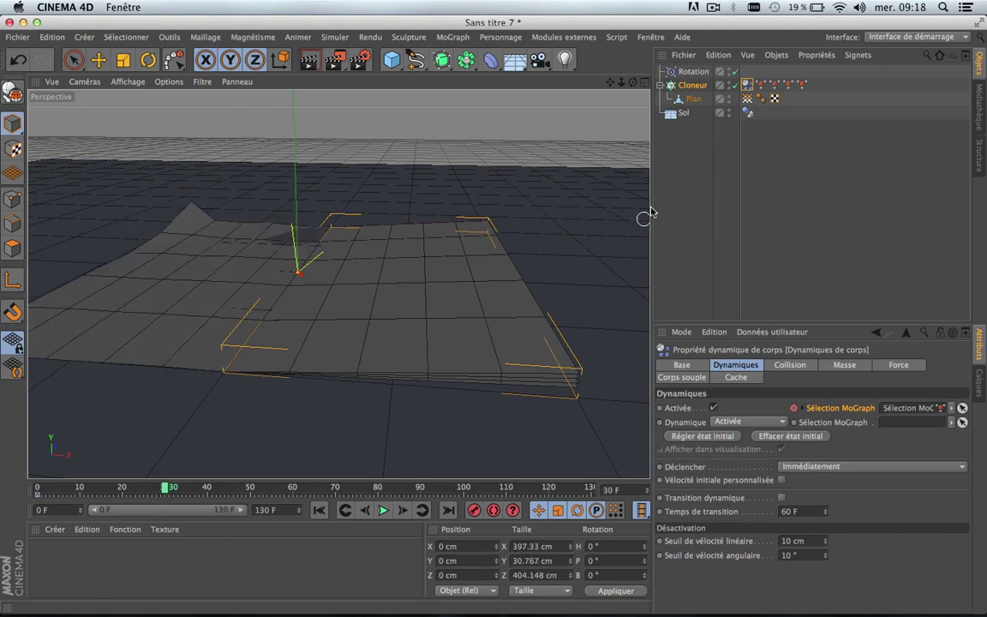
{"action": "left_click", "coordinate": [776, 85]}
{"action": "left_click_drag", "start_coordinate": [776, 90], "coordinate": [910, 410]}
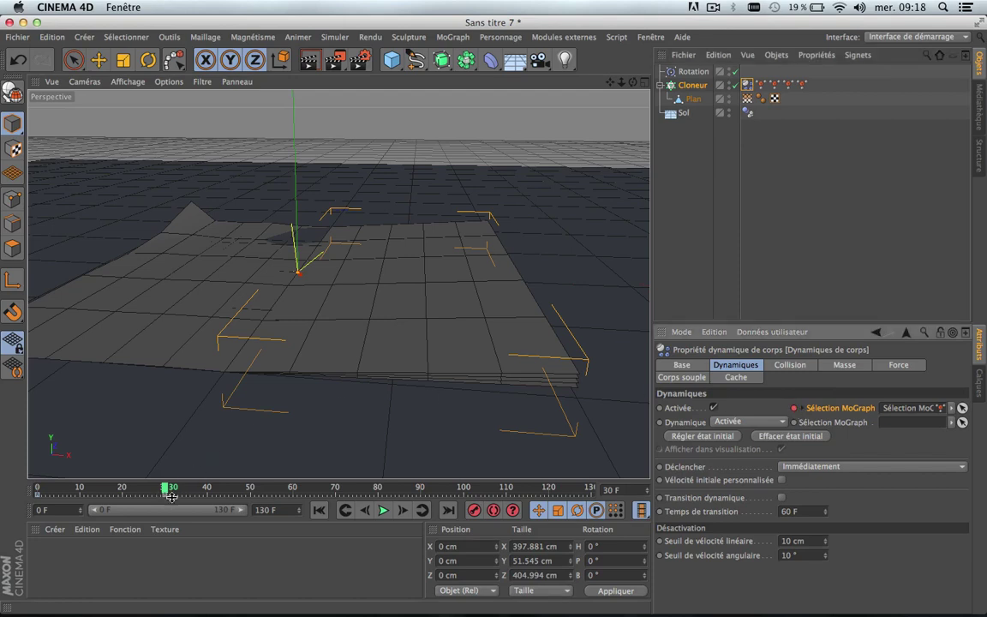
Step: At frame 60, replace the dynamics tag's MoGraph selection with the three-page selection and keyframe it
{"action": "left_click_drag", "start_coordinate": [166, 488], "coordinate": [294, 507]}
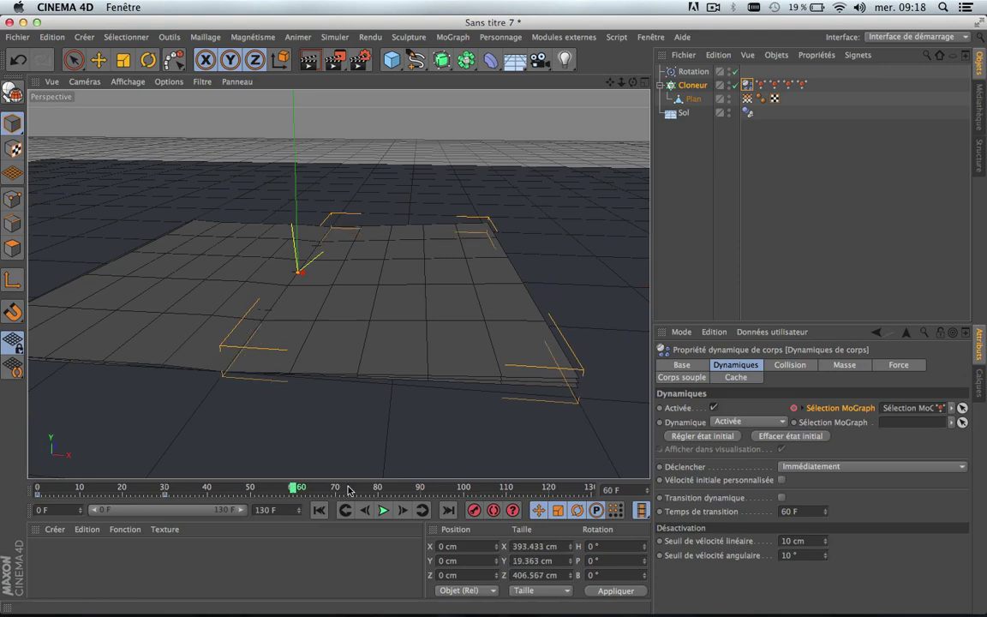
{"action": "left_click_drag", "start_coordinate": [789, 85], "coordinate": [911, 411]}
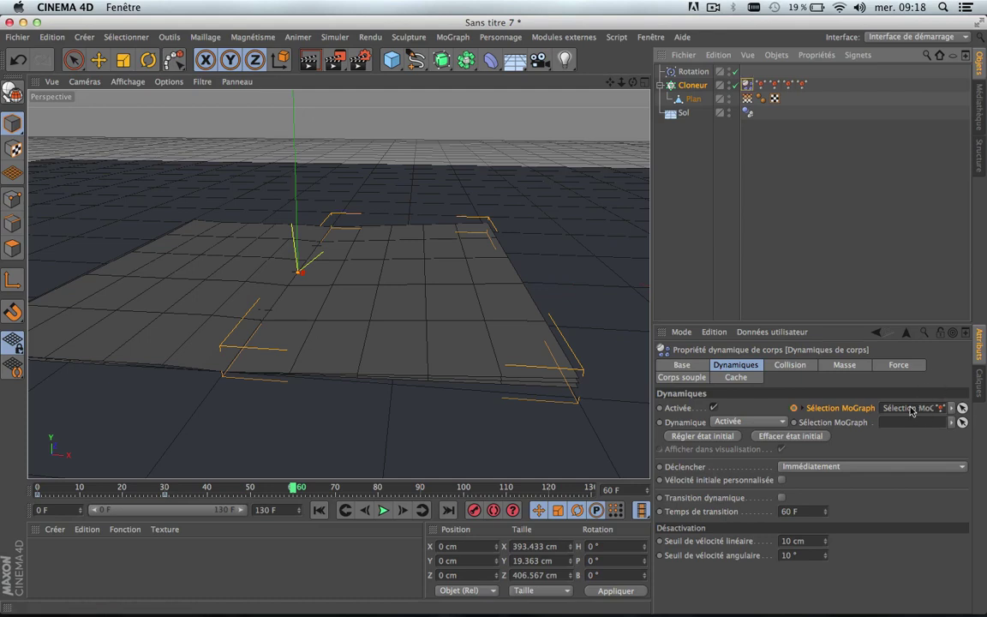
{"action": "left_click", "coordinate": [794, 409]}
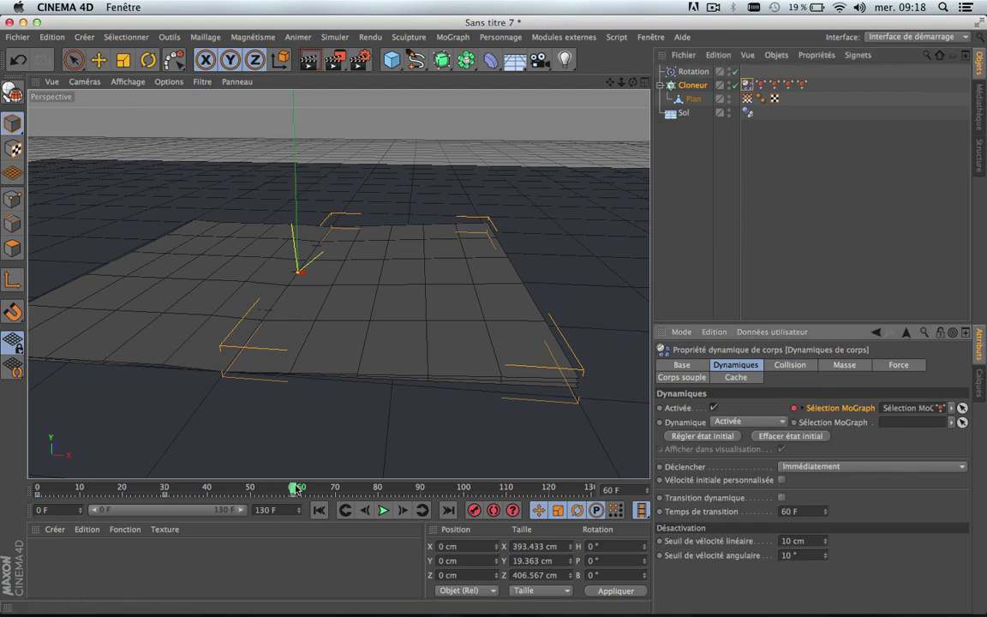
Step: At frame 90, replace the dynamics tag's MoGraph selection with the four-page selection and keyframe it
{"action": "left_click_drag", "start_coordinate": [294, 488], "coordinate": [422, 496]}
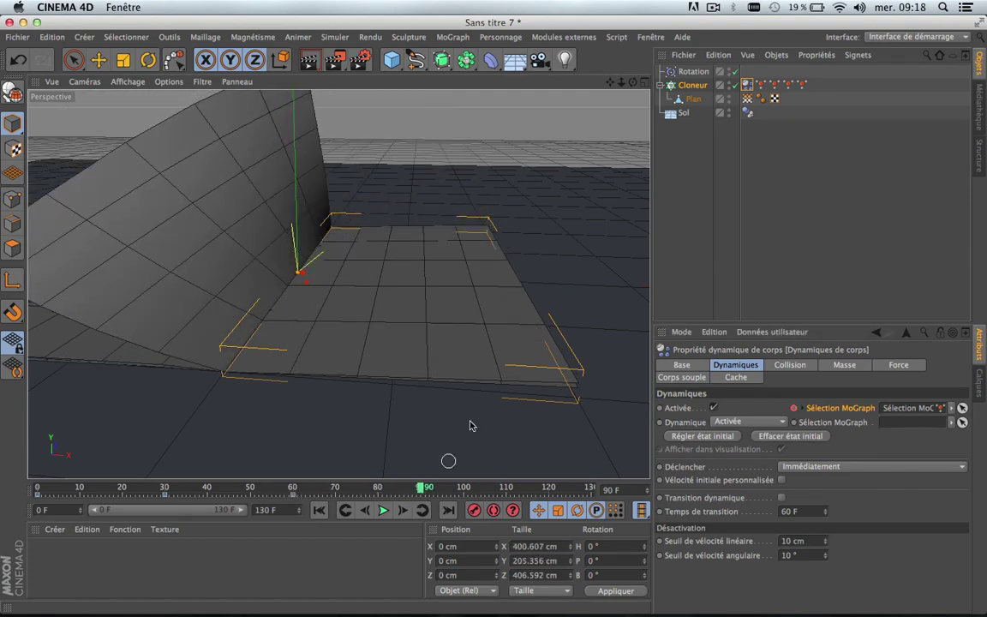
{"action": "left_click_drag", "start_coordinate": [803, 84], "coordinate": [908, 411]}
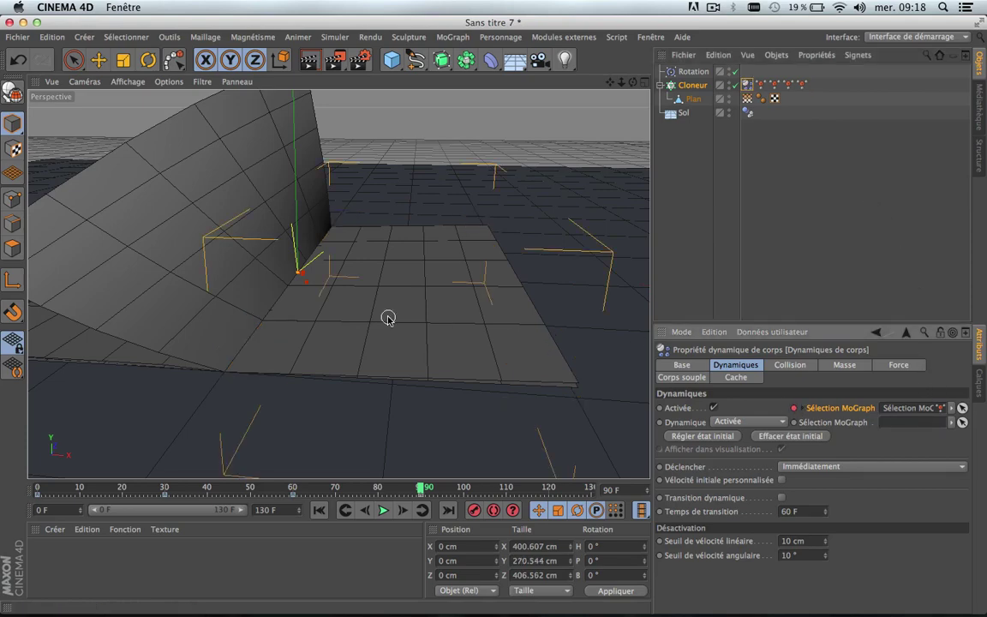
Step: Play the animation from the first frame to check how the pages turn one after another
{"action": "scroll", "coordinate": [387, 315], "scroll_direction": "down", "scroll_amount": 5}
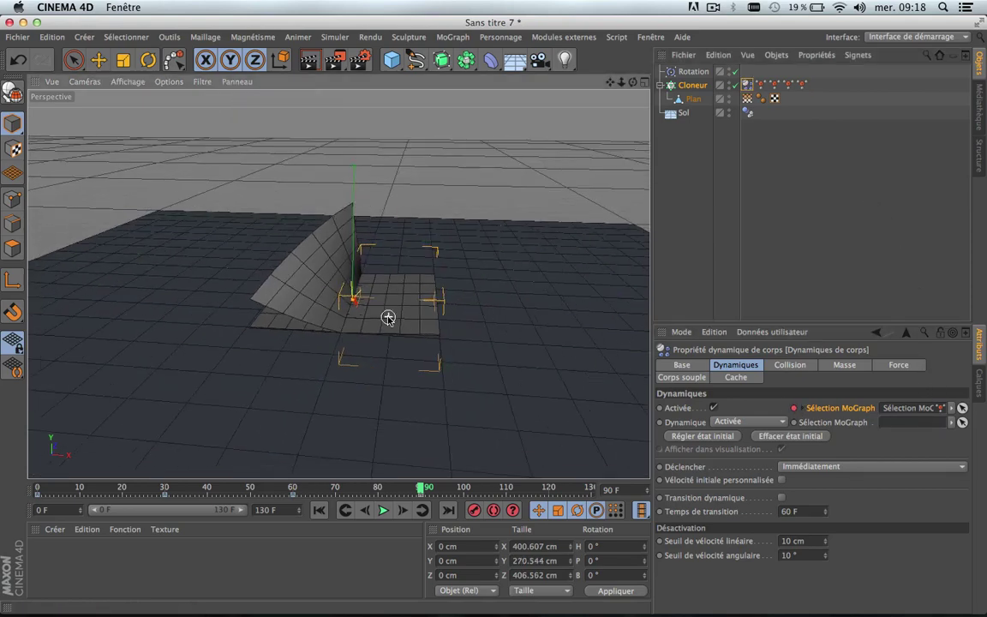
{"action": "left_click", "coordinate": [319, 510]}
{"action": "left_click", "coordinate": [383, 511]}
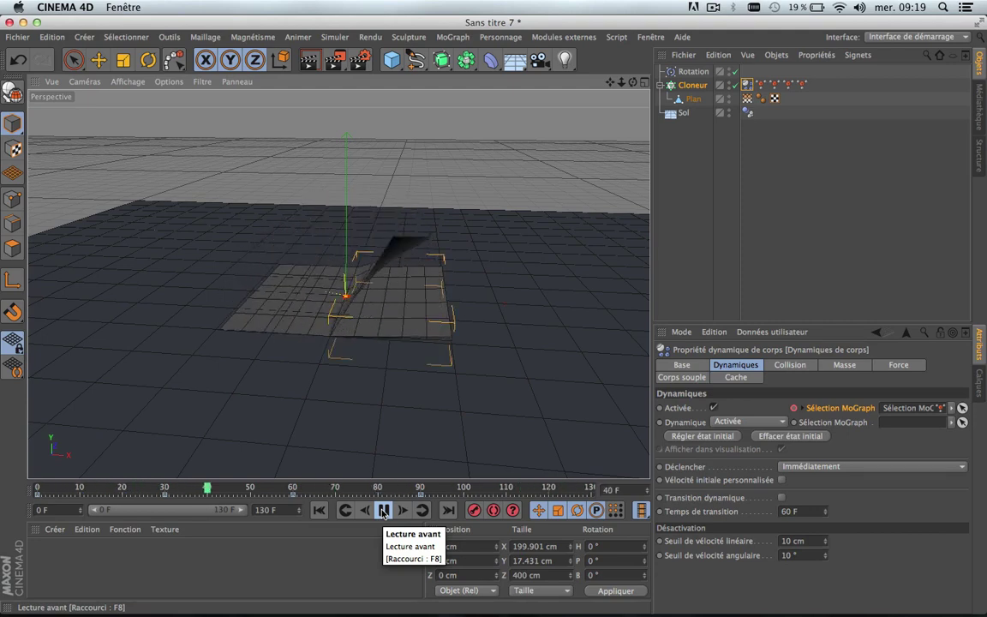
{"action": "left_click", "coordinate": [383, 510]}
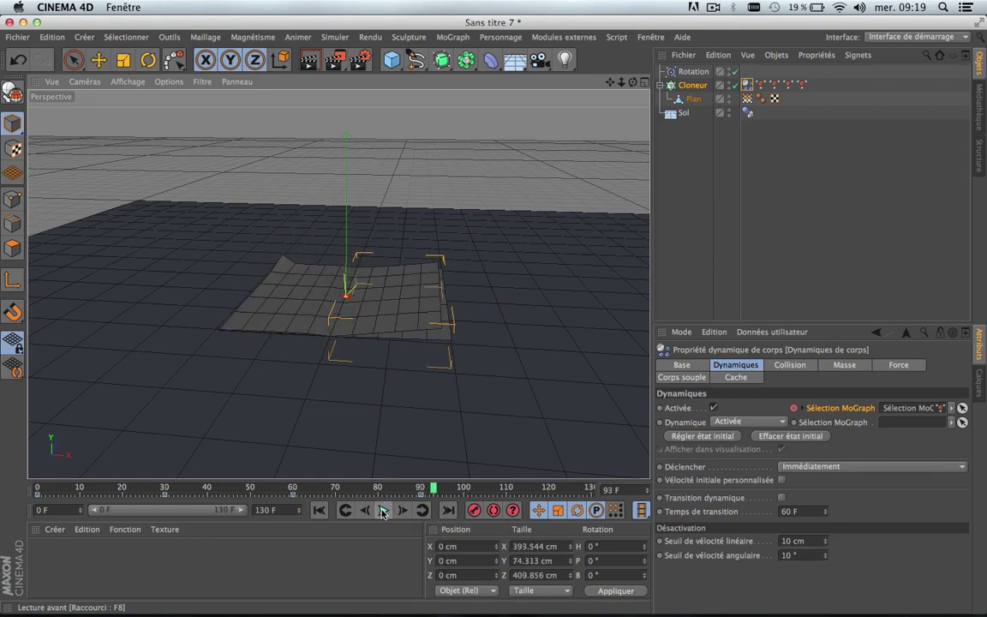
{"action": "left_click", "coordinate": [383, 510]}
{"action": "left_click", "coordinate": [384, 510]}
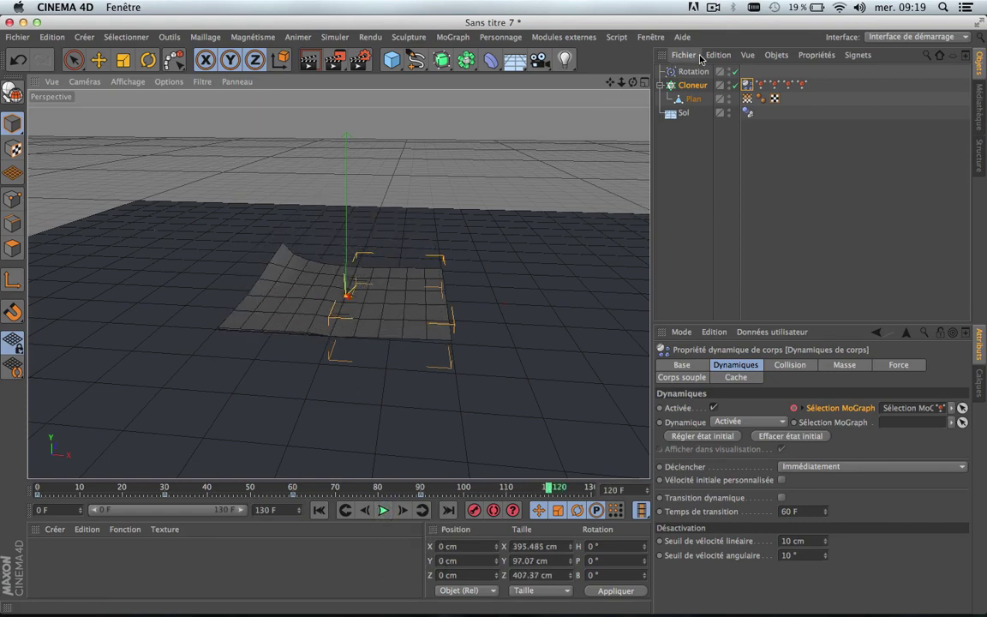
Step: Review the Rotation force's speed and coordinates, and play the page turns again from the first frame
{"action": "left_click", "coordinate": [694, 72]}
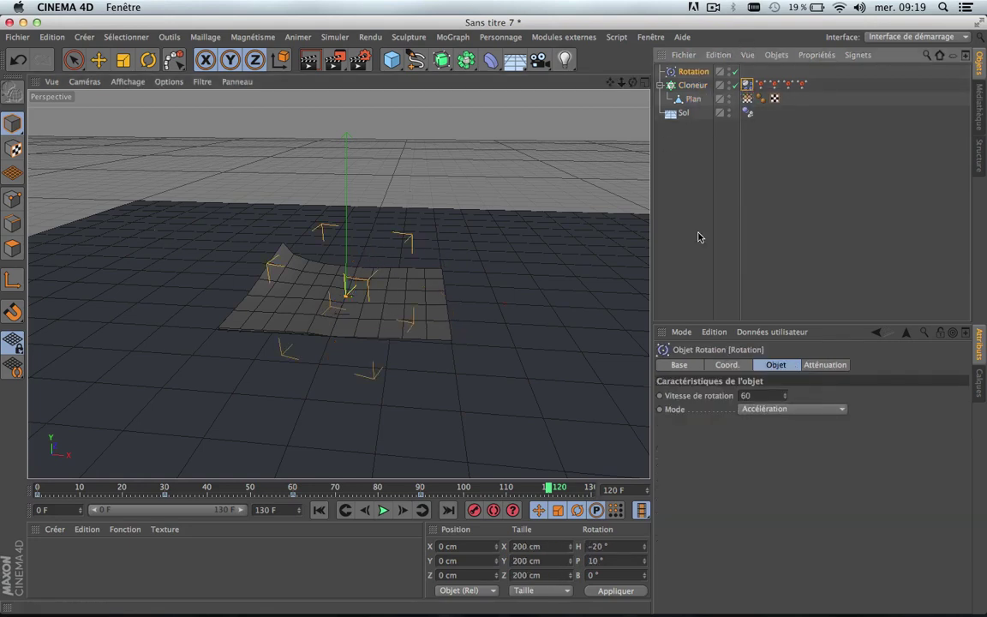
{"action": "left_click", "coordinate": [733, 365]}
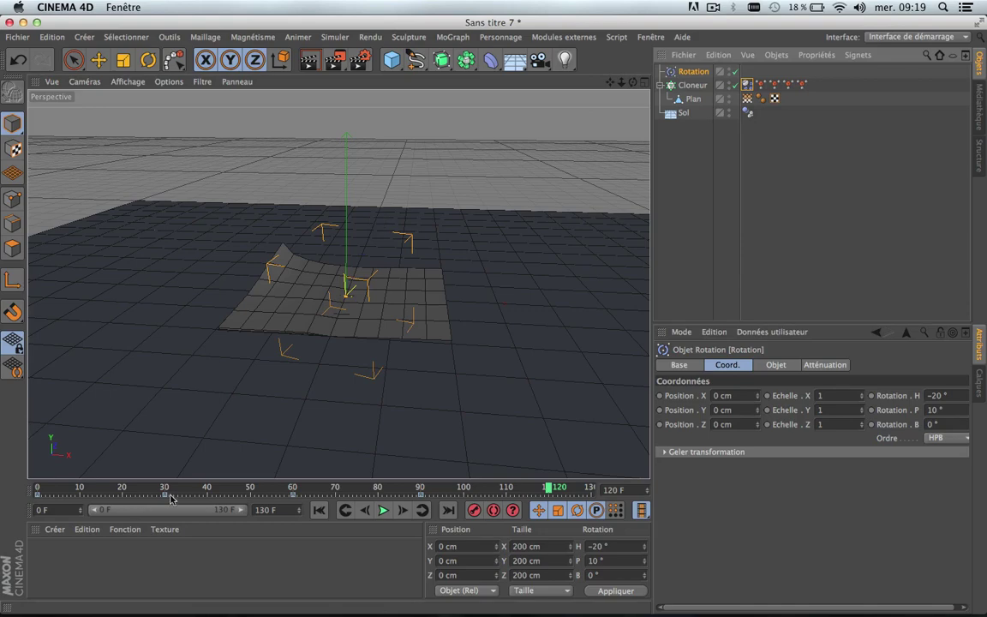
{"action": "left_click", "coordinate": [319, 510]}
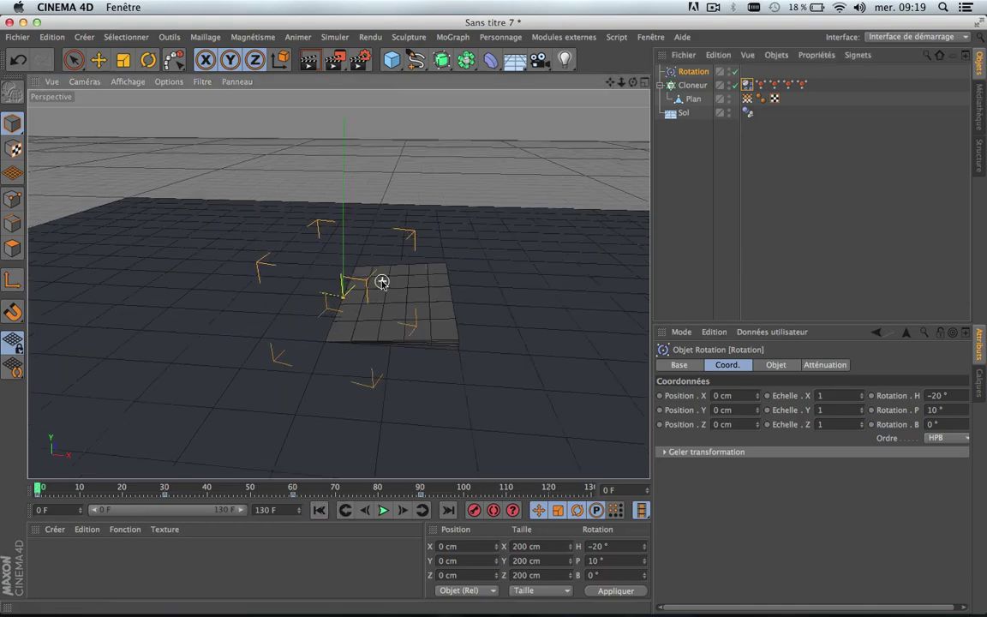
{"action": "scroll", "coordinate": [382, 282], "scroll_direction": "up", "scroll_amount": 3}
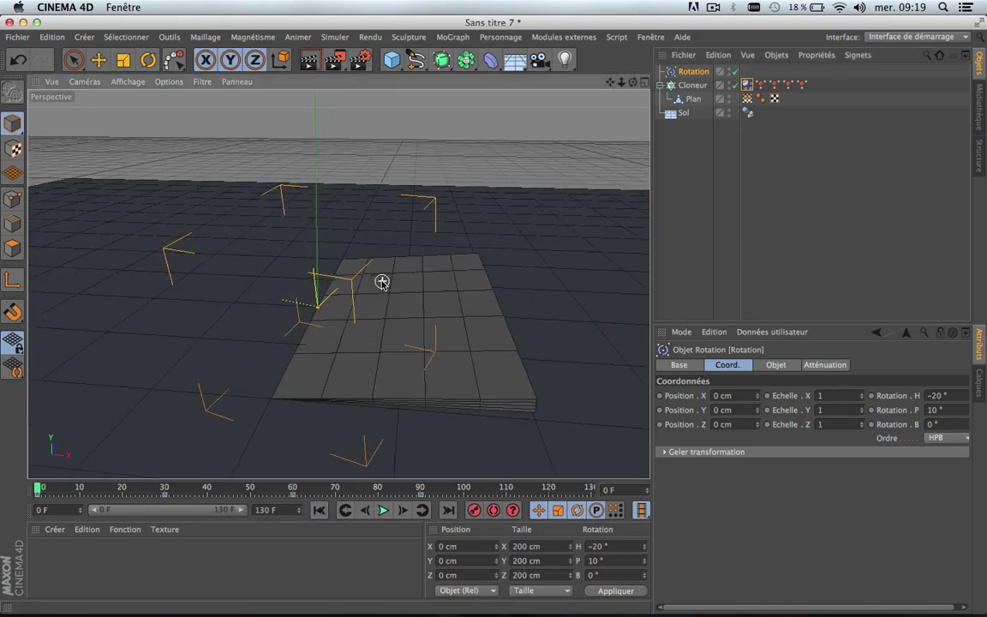
{"action": "left_click", "coordinate": [386, 512]}
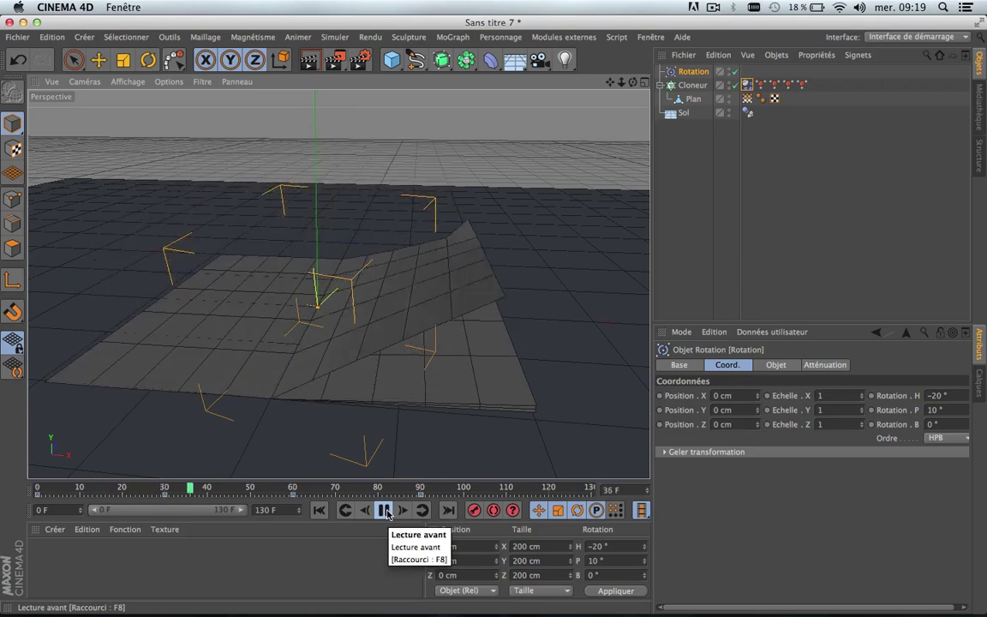
{"action": "left_click", "coordinate": [385, 511]}
Step: Replay the page turns from frame 0 to frame 42, with a viewport render preview at frame 30
{"action": "left_click", "coordinate": [319, 510]}
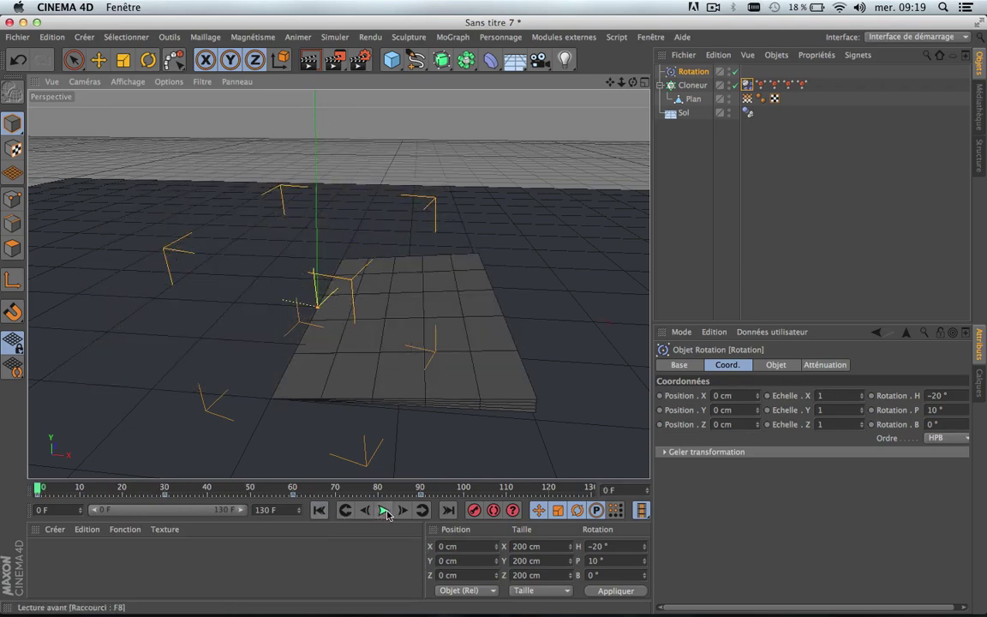
{"action": "left_click", "coordinate": [386, 512]}
{"action": "left_click", "coordinate": [386, 511]}
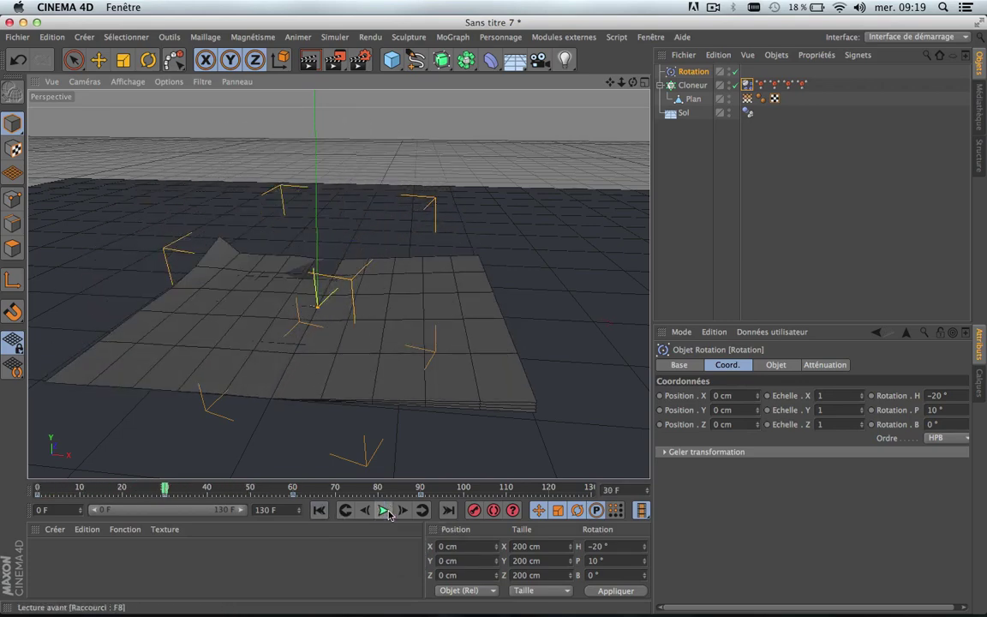
{"action": "left_click", "coordinate": [309, 60]}
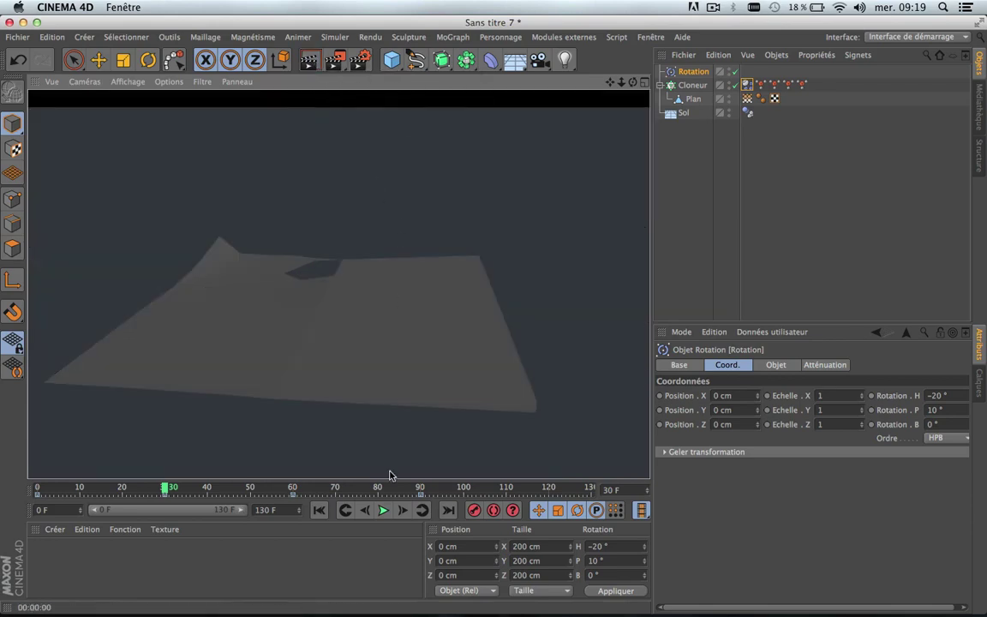
{"action": "left_click", "coordinate": [382, 511]}
{"action": "left_click", "coordinate": [382, 511]}
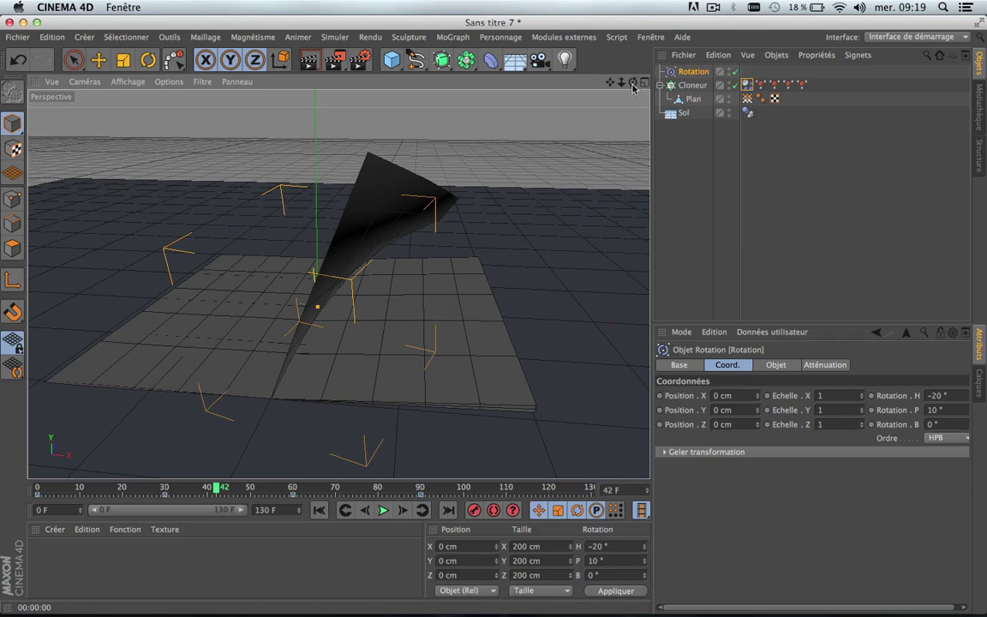
Step: Return to the first frame and set the radial Cloner's end angle (Angle final) to 90°
{"action": "left_click", "coordinate": [685, 85]}
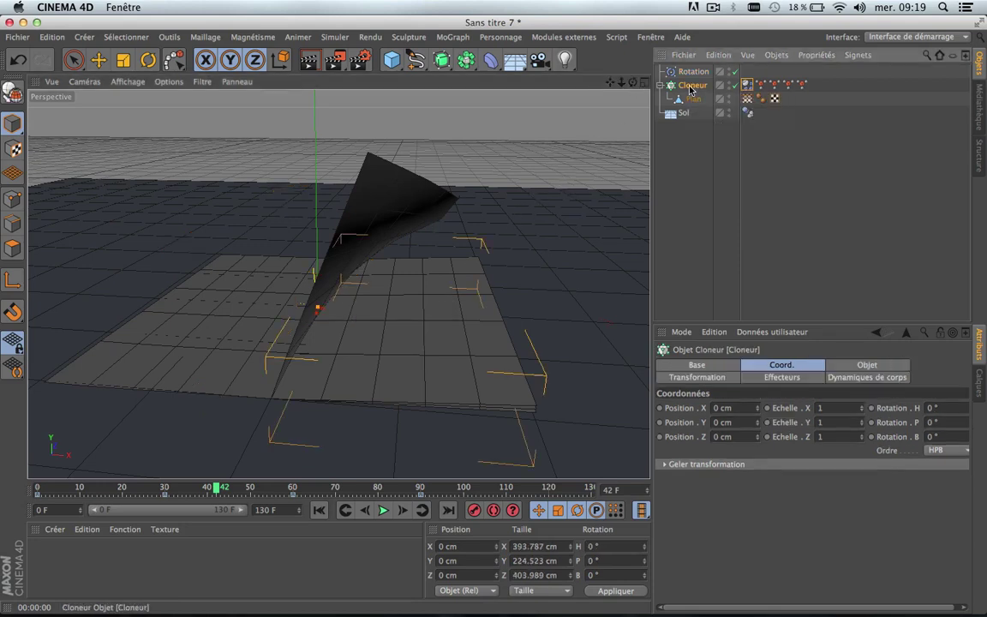
{"action": "left_click", "coordinate": [319, 510]}
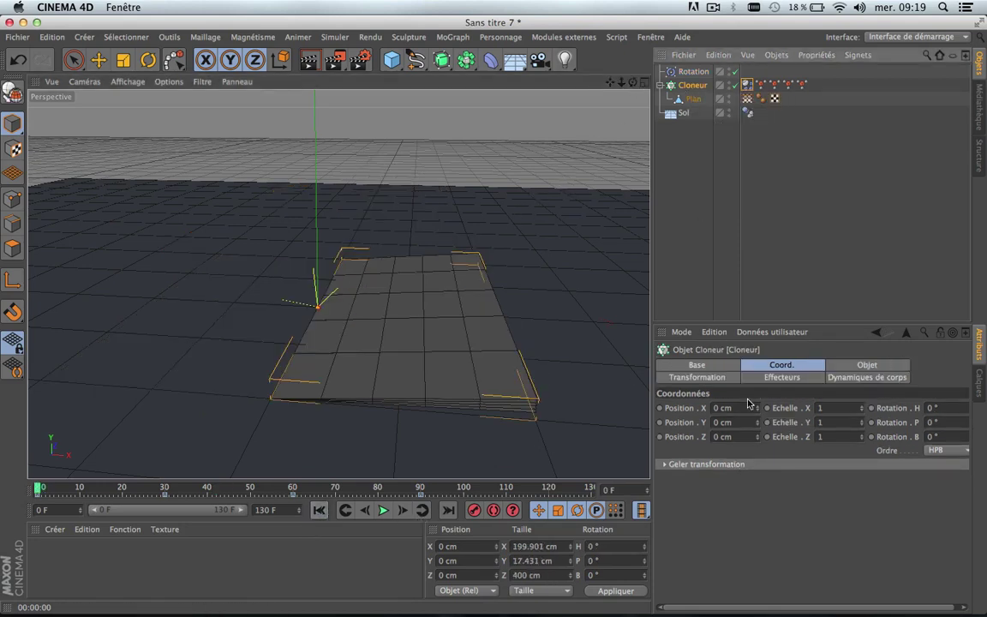
{"action": "left_click", "coordinate": [735, 72]}
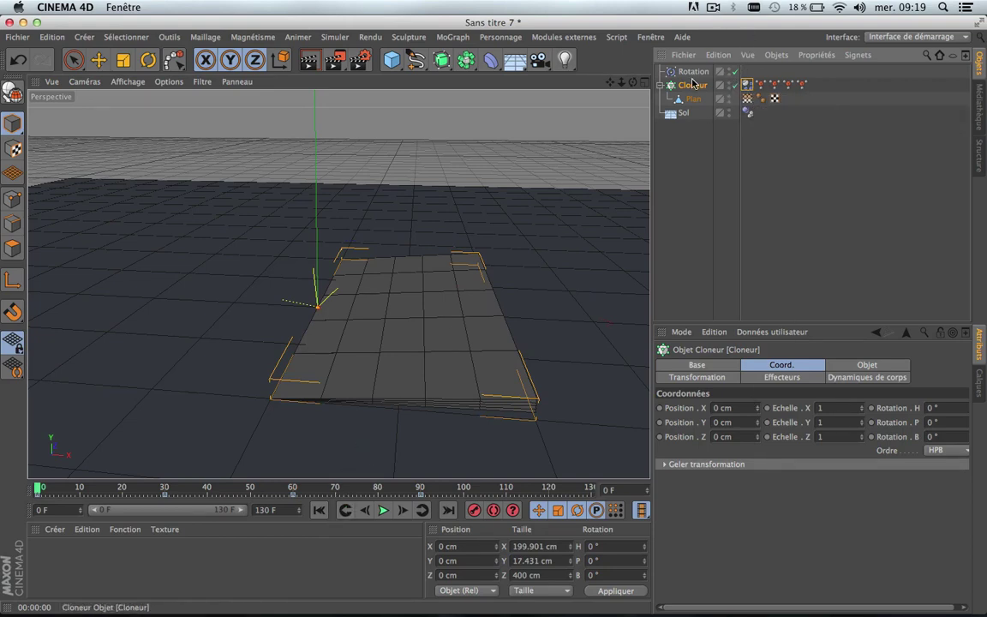
{"action": "left_click", "coordinate": [697, 378]}
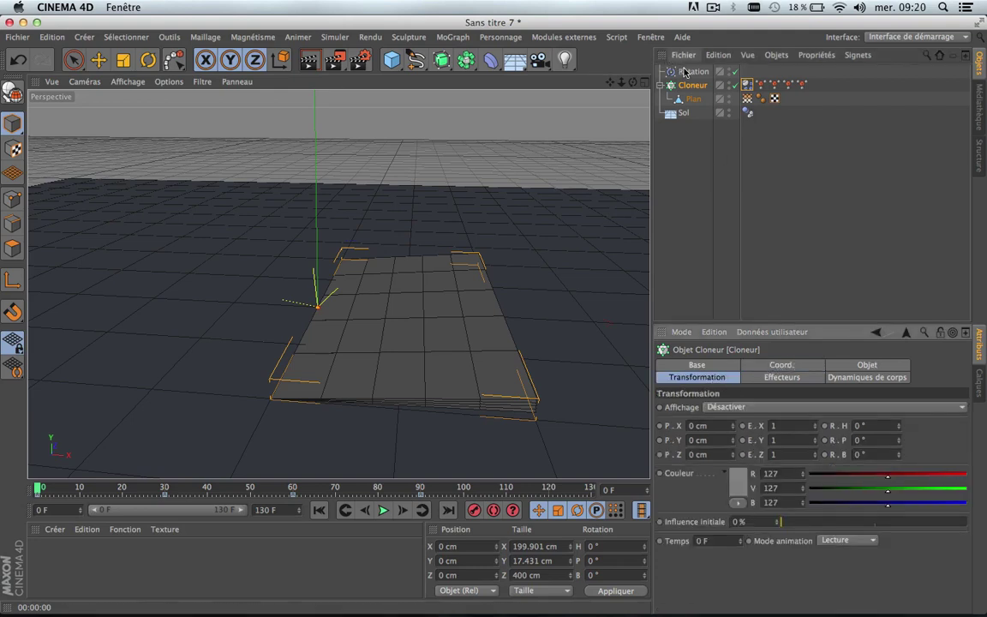
{"action": "left_click", "coordinate": [692, 158]}
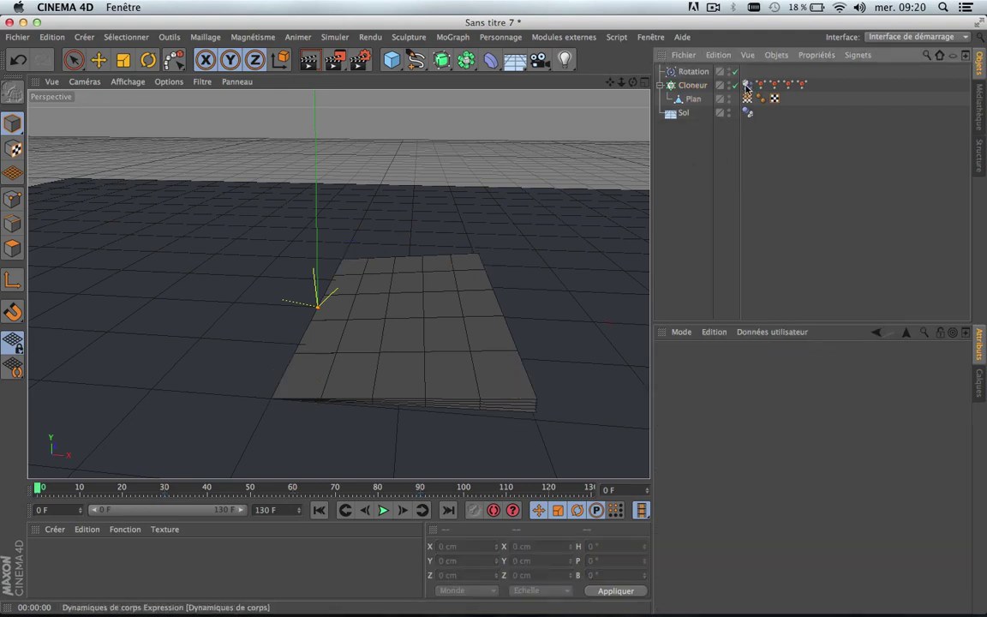
{"action": "left_click", "coordinate": [694, 86]}
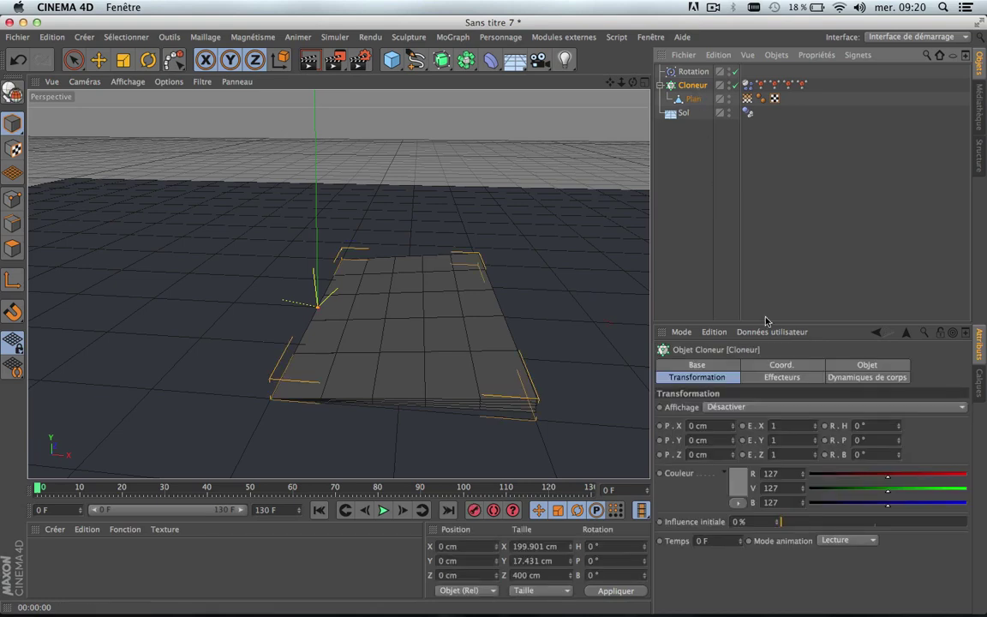
{"action": "left_click", "coordinate": [864, 366]}
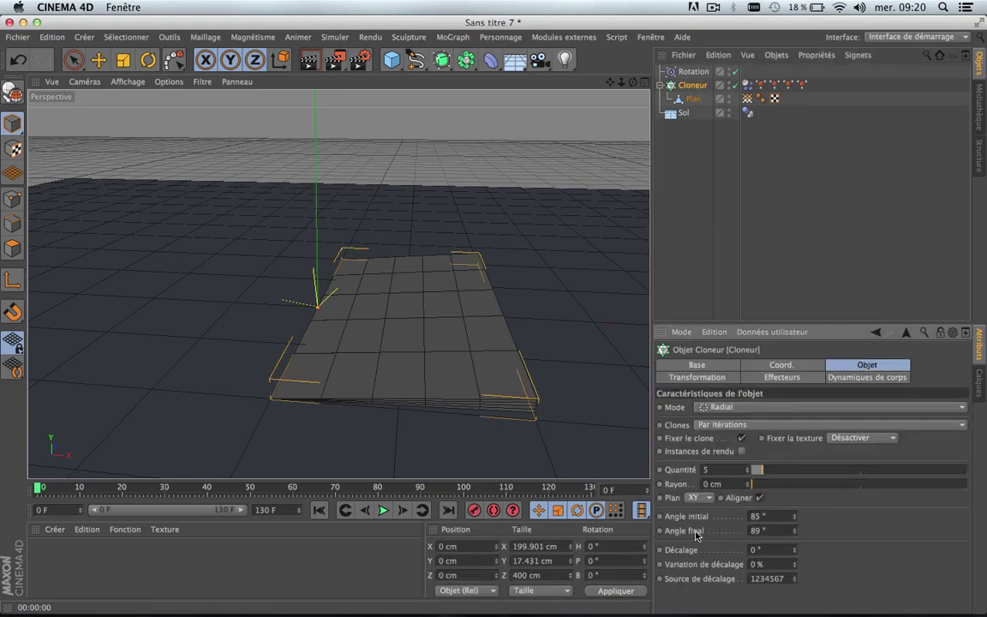
{"action": "left_click", "coordinate": [795, 534]}
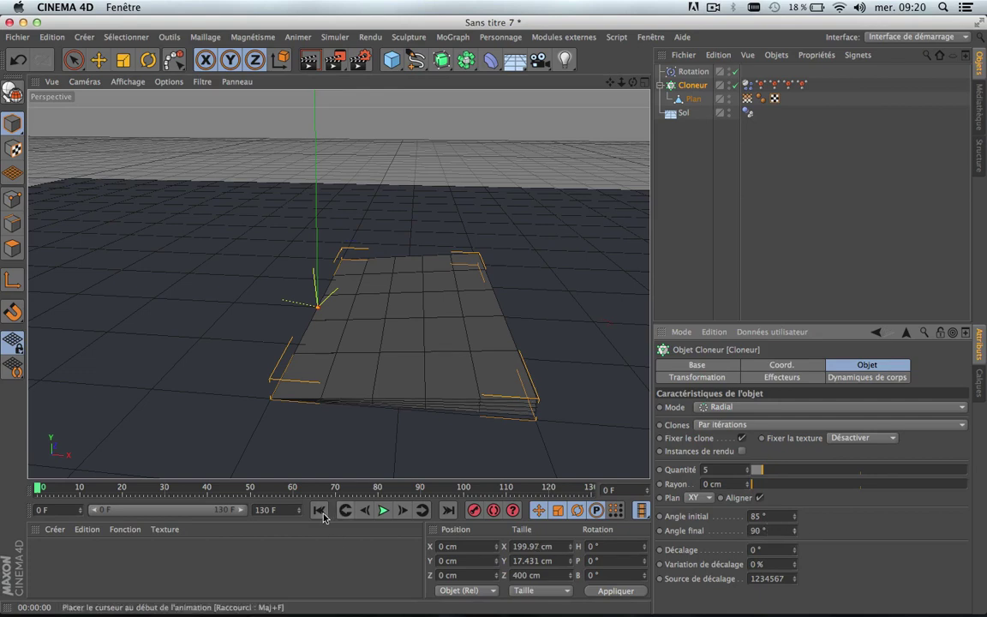
Step: Play the page turns from the first frame to check the Cloner's new end angle, and rewind the animation
{"action": "left_click", "coordinate": [383, 511]}
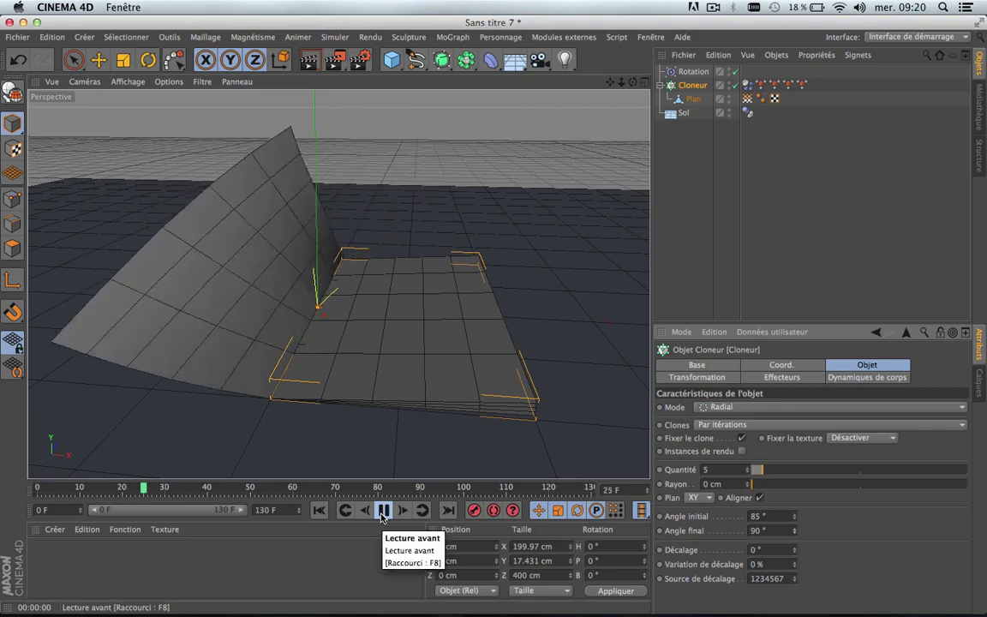
{"action": "left_click", "coordinate": [383, 511]}
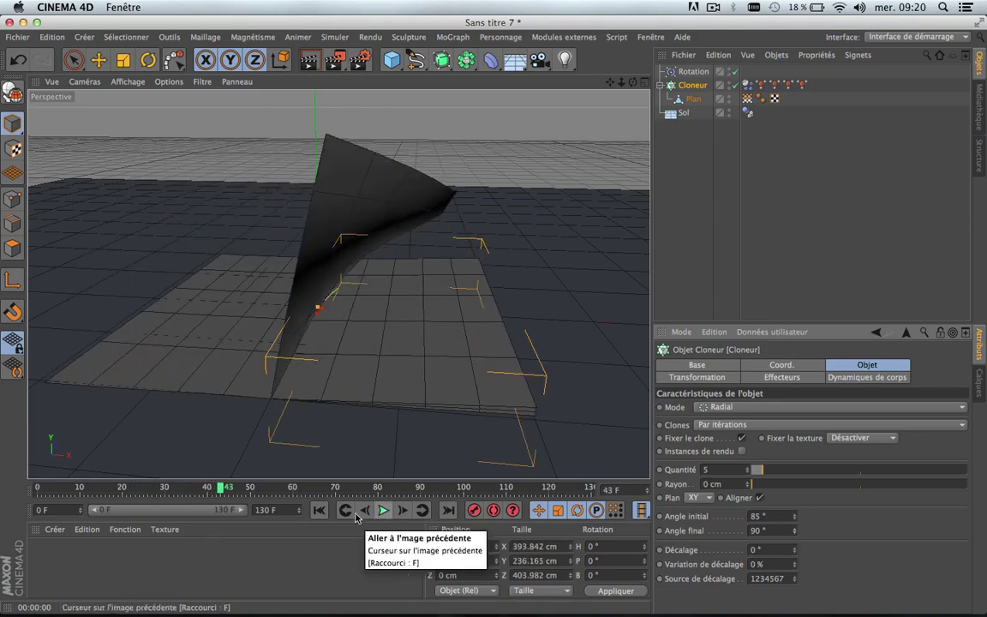
{"action": "left_click", "coordinate": [320, 511]}
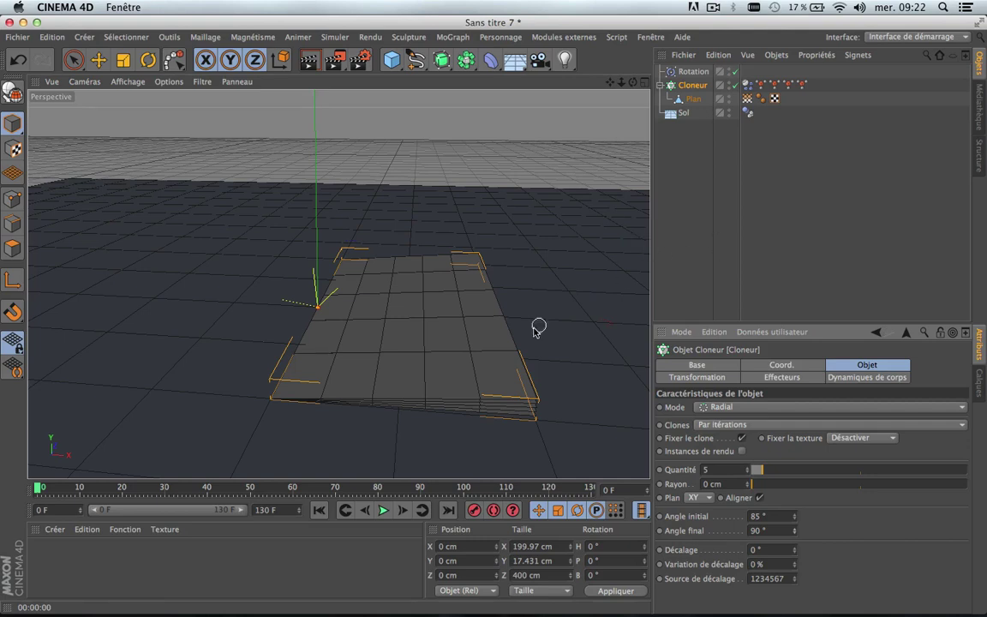
{"action": "left_click", "coordinate": [393, 512]}
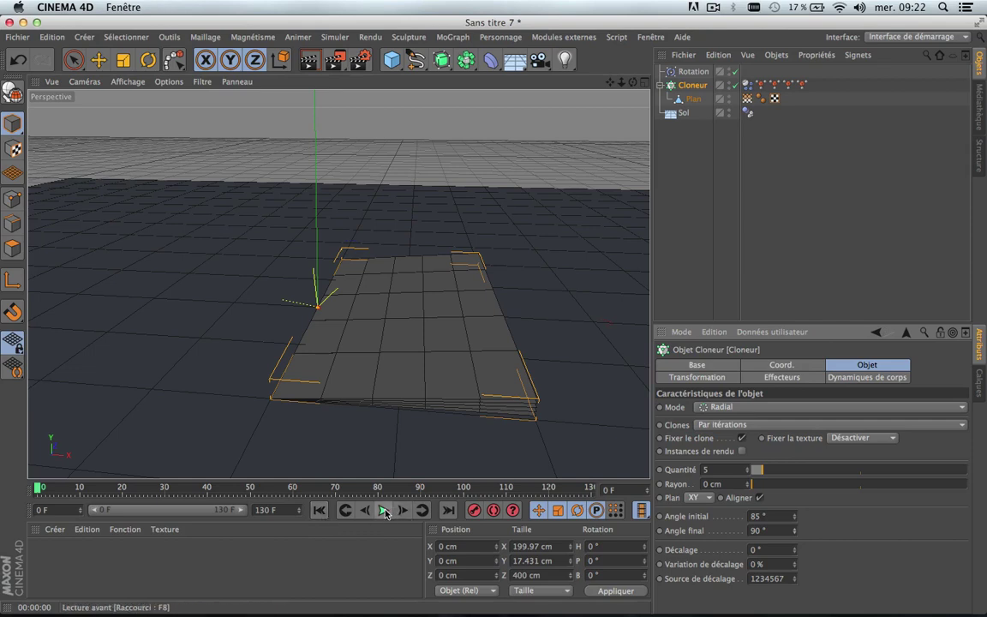
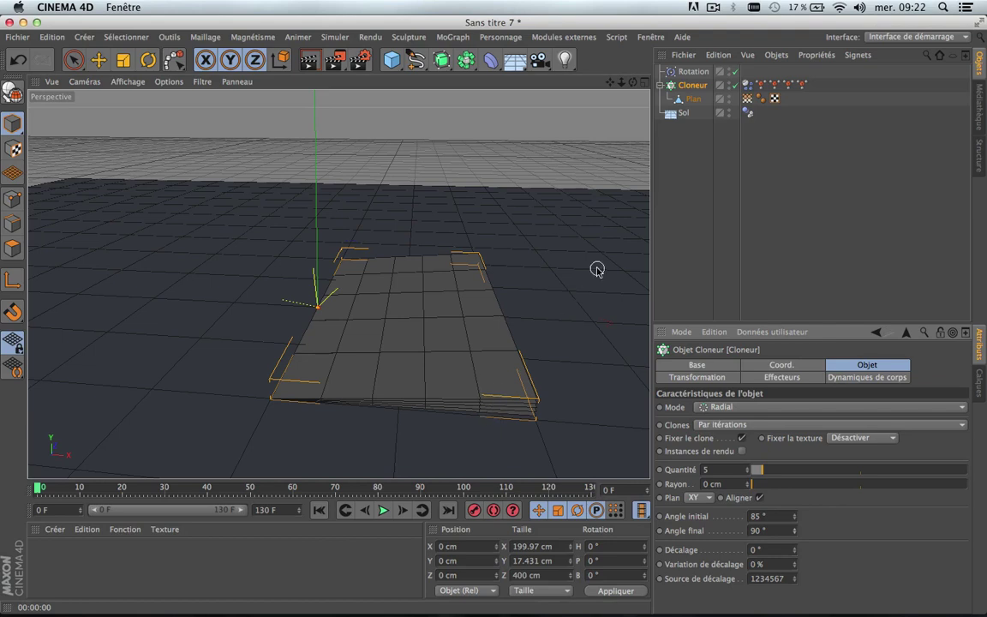
{"action": "left_click", "coordinate": [12, 249]}
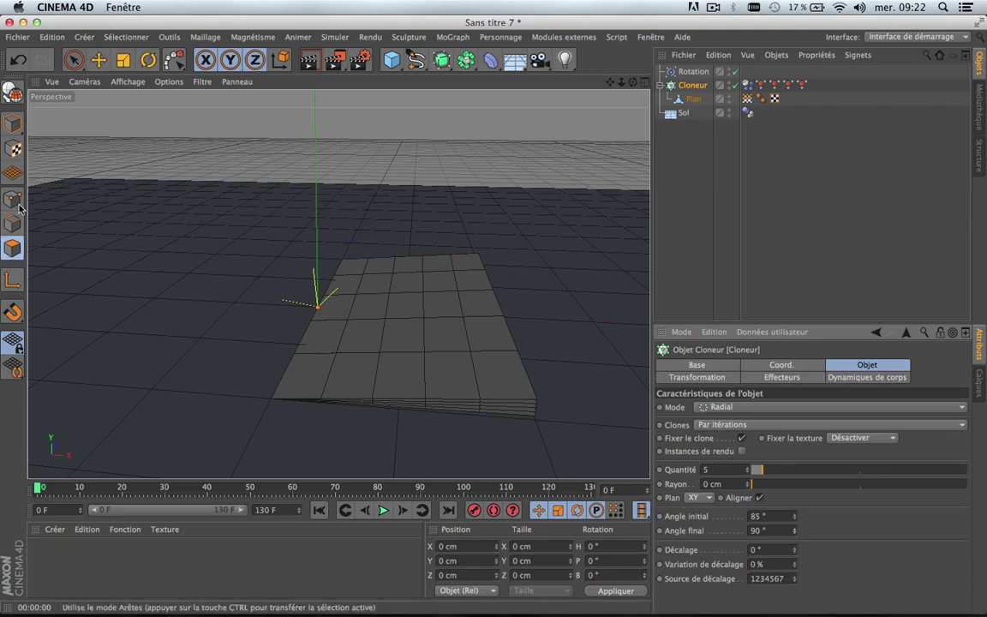
{"action": "left_click", "coordinate": [12, 129]}
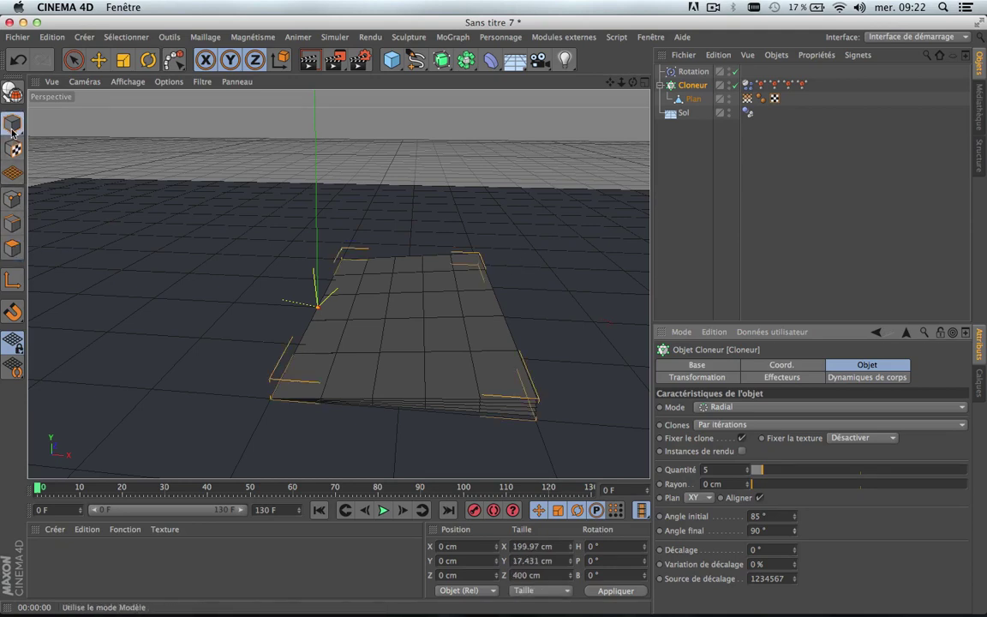
Step: Play the page turns with the Rotation force selected, render the view at frame 115, finish the playback and return to frame 0
{"action": "left_click", "coordinate": [693, 72]}
{"action": "left_click", "coordinate": [383, 510]}
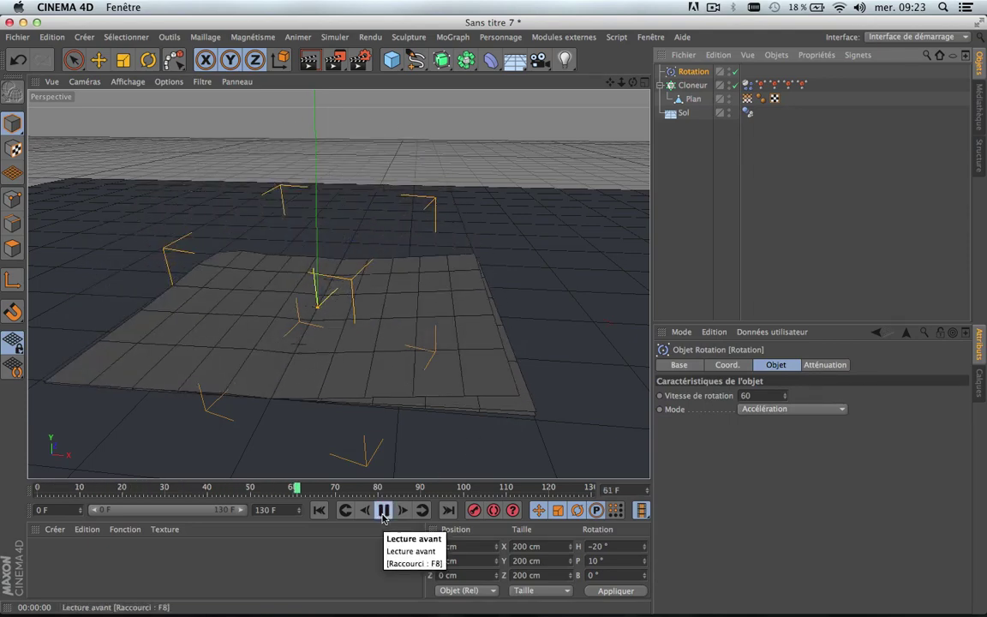
{"action": "left_click", "coordinate": [384, 511]}
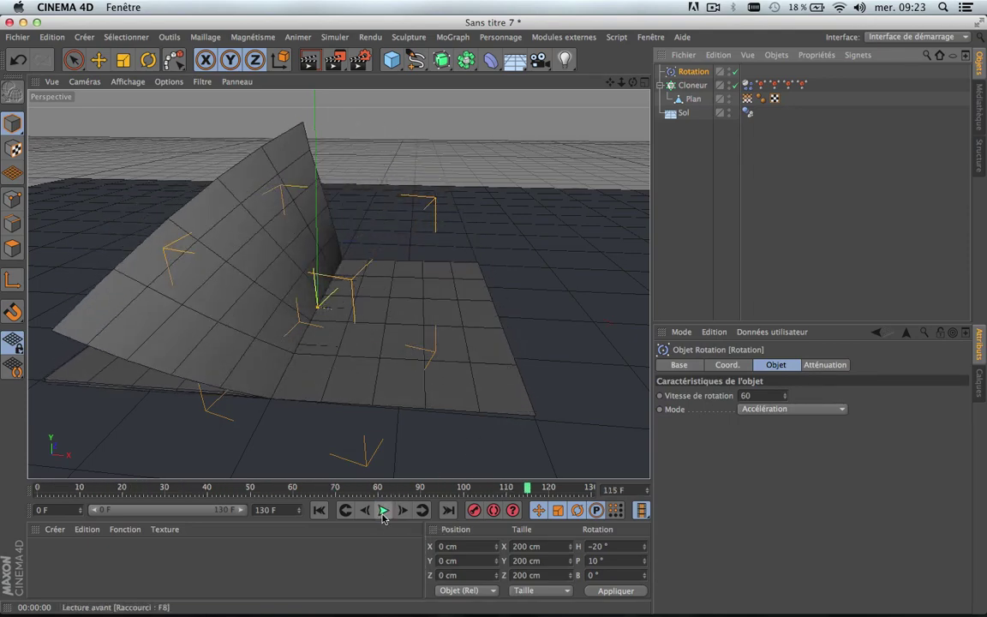
{"action": "left_click", "coordinate": [309, 62]}
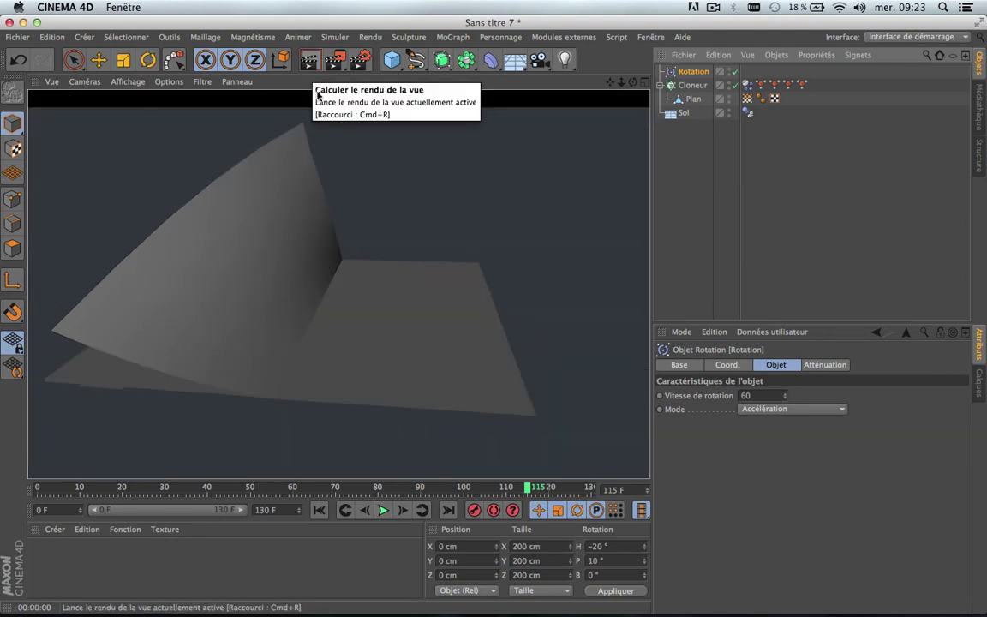
{"action": "left_click", "coordinate": [384, 510]}
{"action": "left_click", "coordinate": [384, 510]}
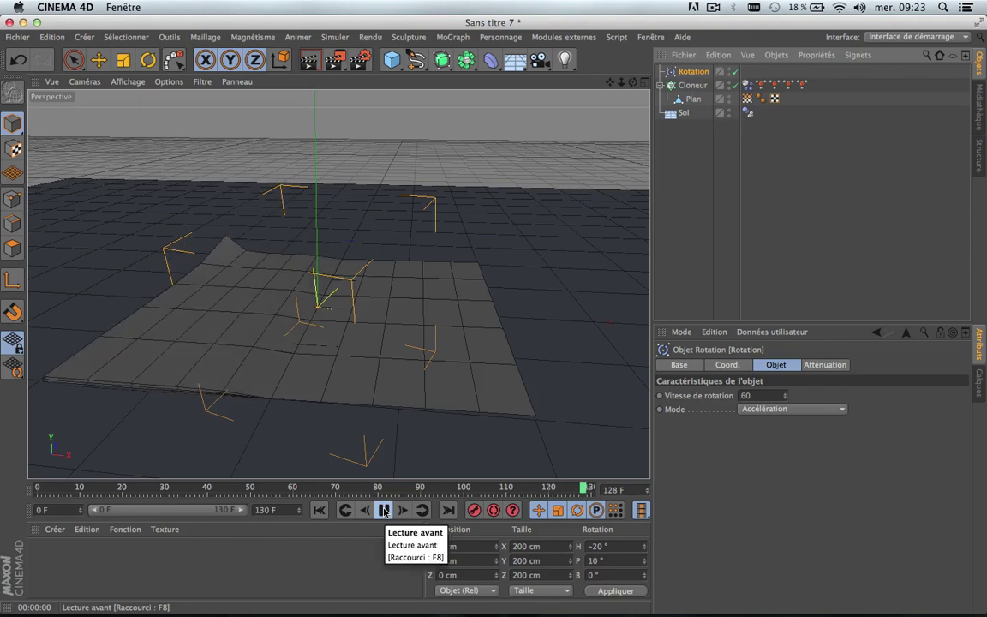
{"action": "left_click", "coordinate": [318, 511]}
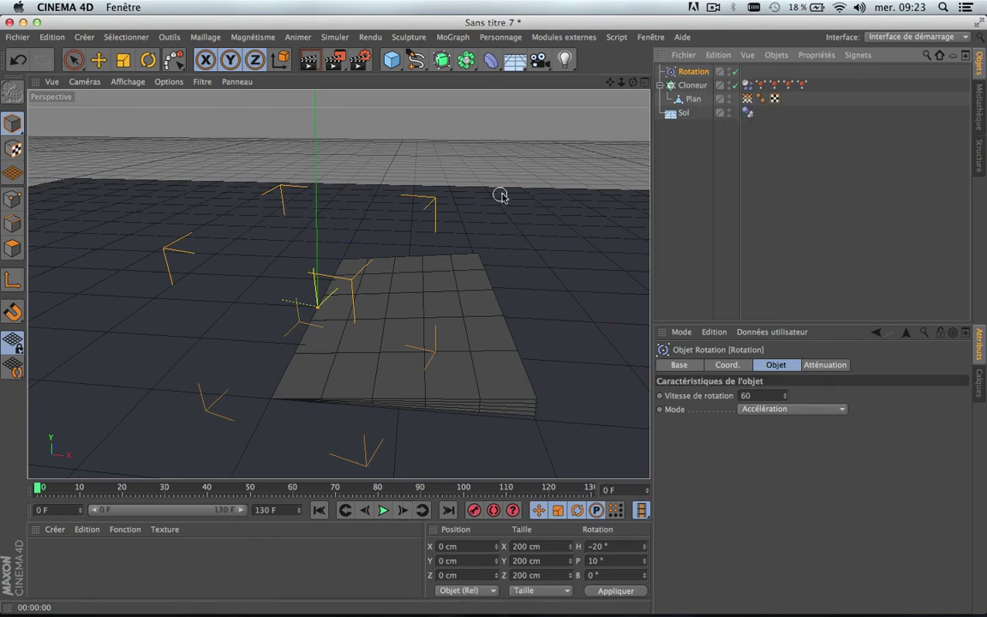
Step: Create a new material and disable its Spécularité channel in the material editor
{"action": "double_click", "coordinate": [51, 564]}
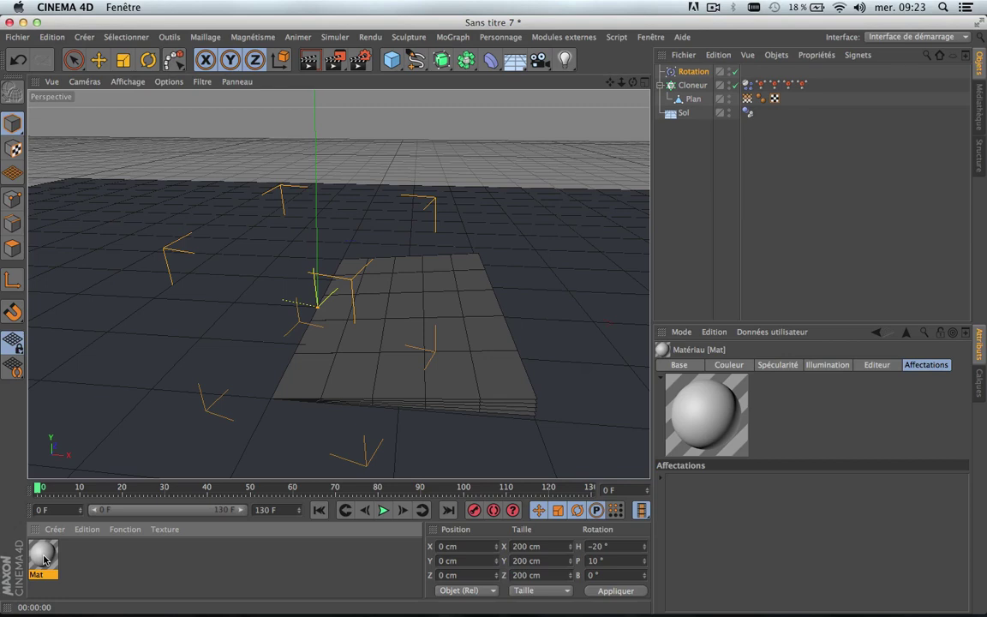
{"action": "double_click", "coordinate": [43, 557]}
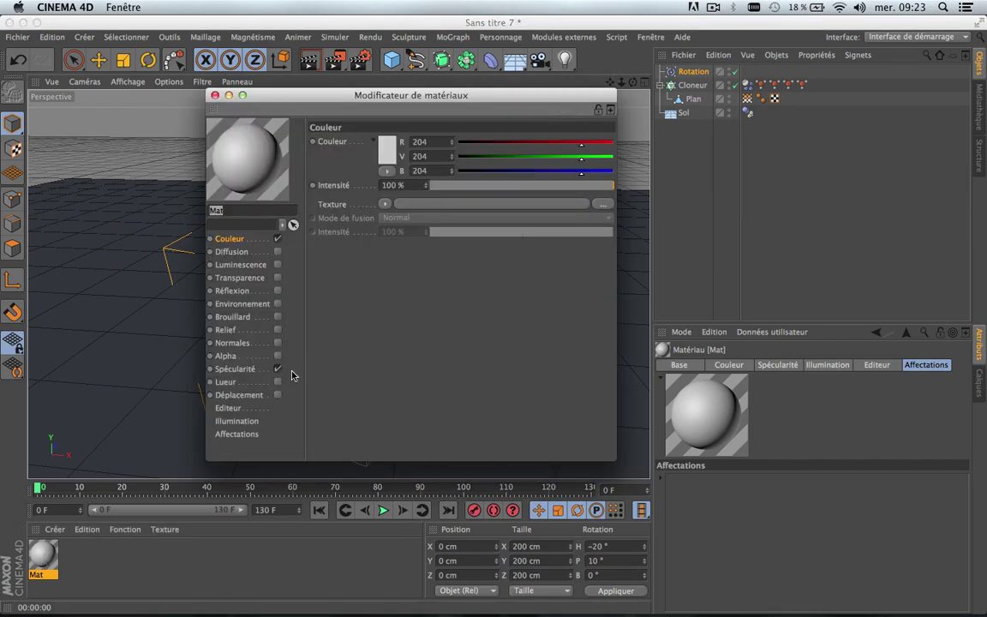
{"action": "left_click", "coordinate": [277, 369]}
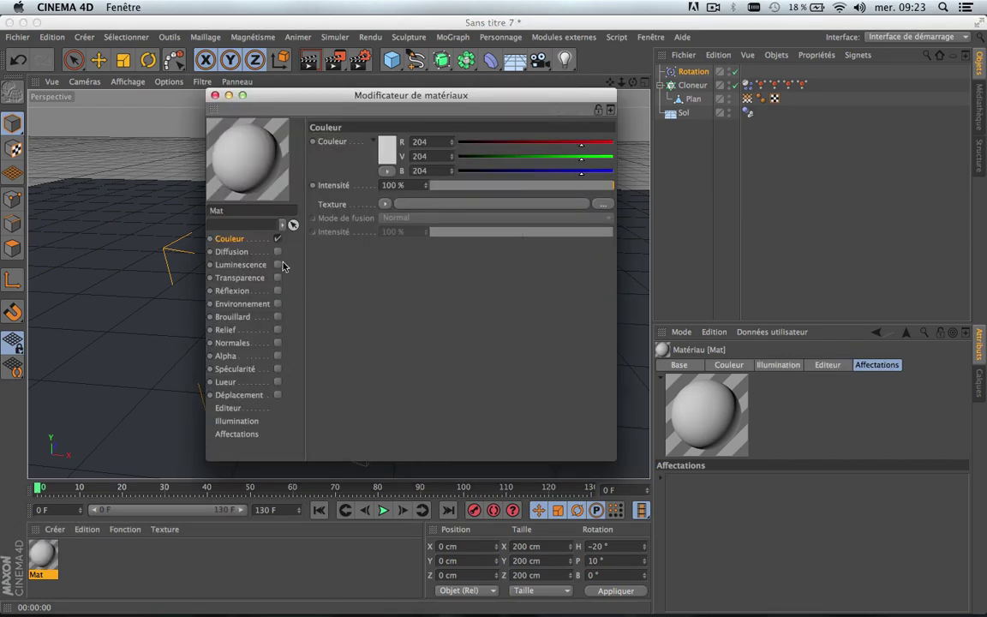
Step: Load the MoGraph Matière Multi shader as the Couleur channel's texture and add three texture slots to it, making five
{"action": "left_click", "coordinate": [387, 204]}
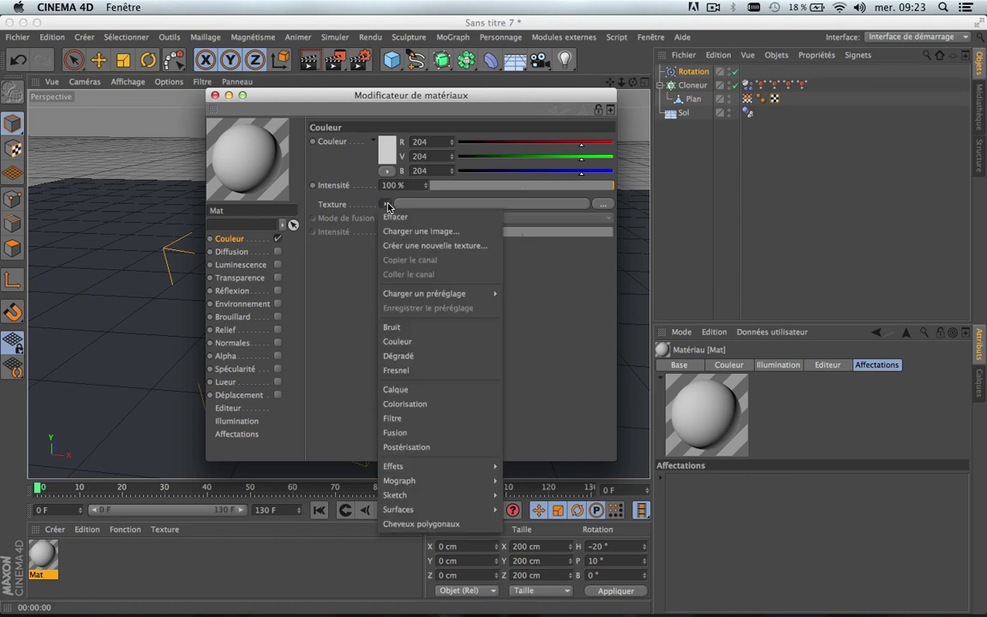
{"action": "mouse_move", "coordinate": [405, 483]}
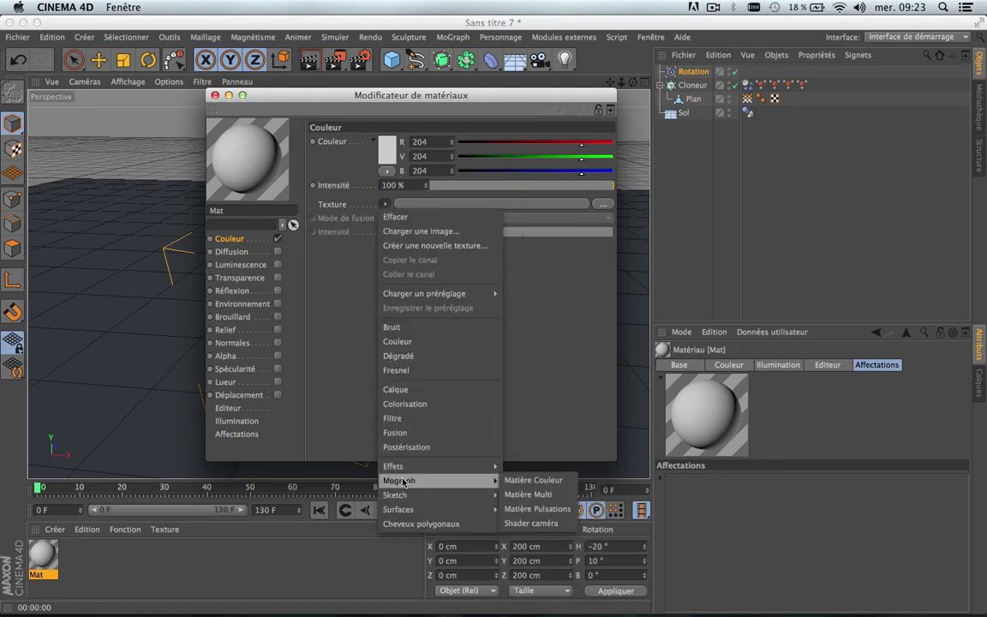
{"action": "left_click", "coordinate": [553, 497]}
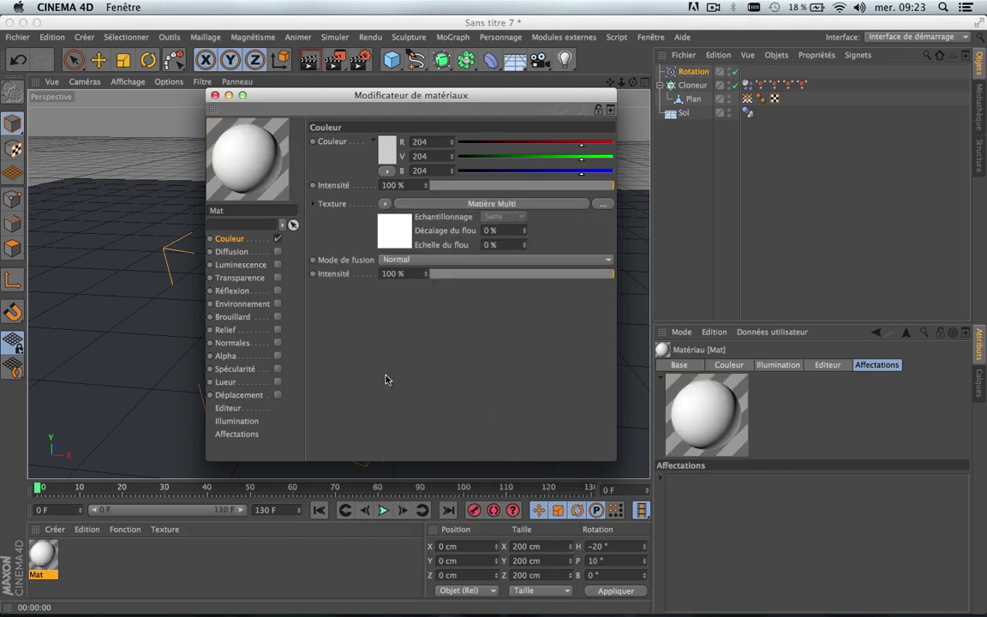
{"action": "left_click", "coordinate": [396, 235]}
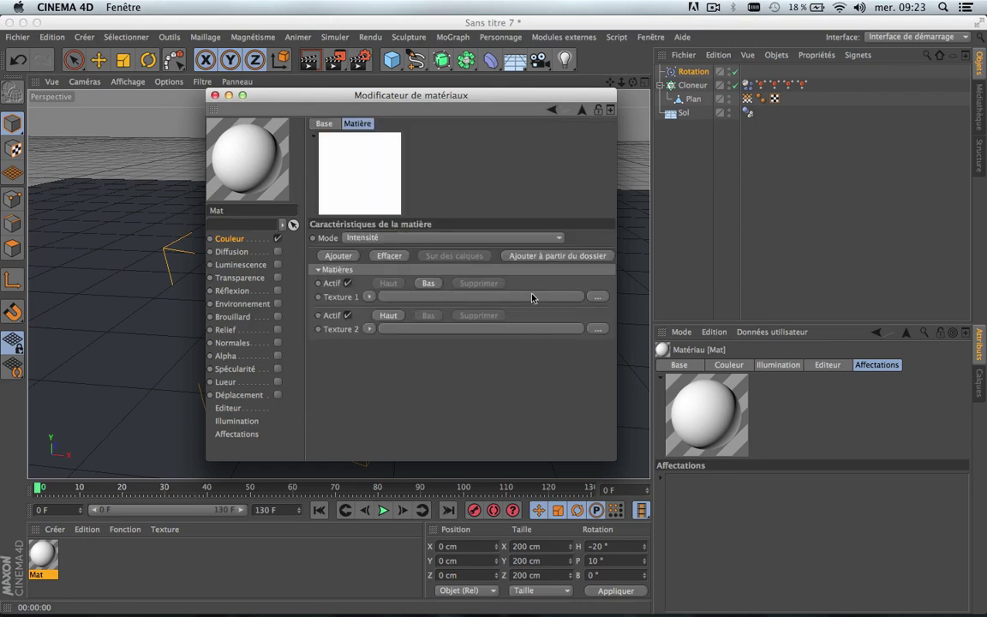
{"action": "left_click", "coordinate": [339, 256]}
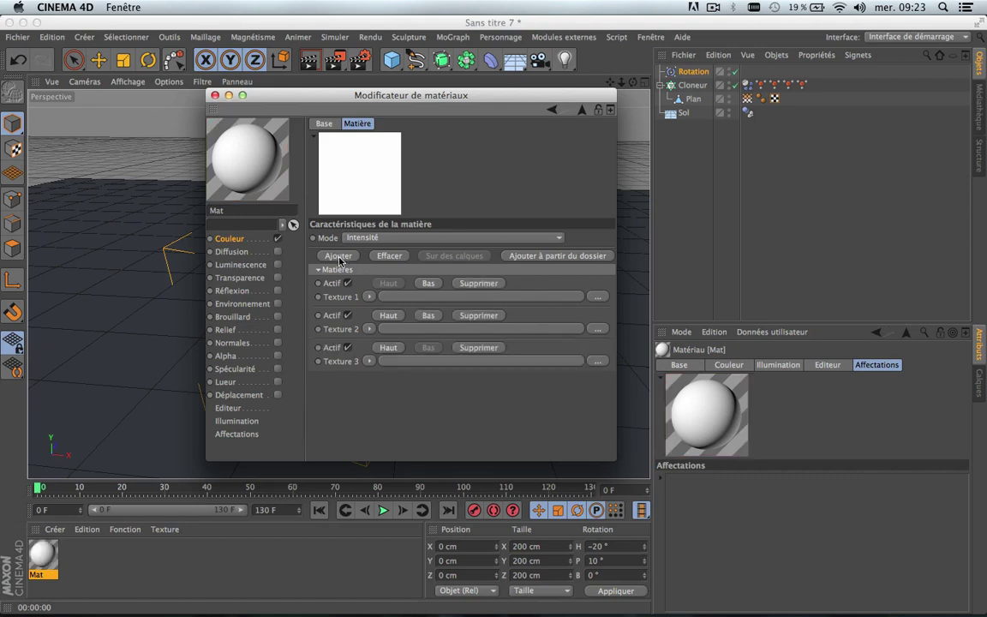
{"action": "left_click", "coordinate": [339, 256]}
{"action": "left_click", "coordinate": [339, 257]}
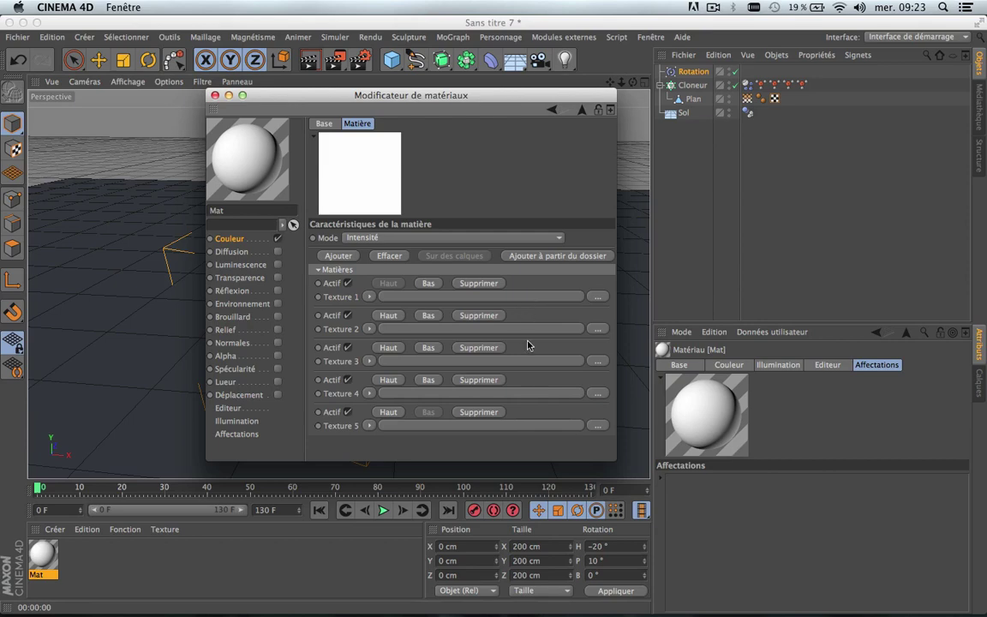
Step: Load the Public logo JPEG from the IMAGE PAGE folder as Texture 1 of the Multi shader, copying it to the project location
{"action": "left_click", "coordinate": [598, 296]}
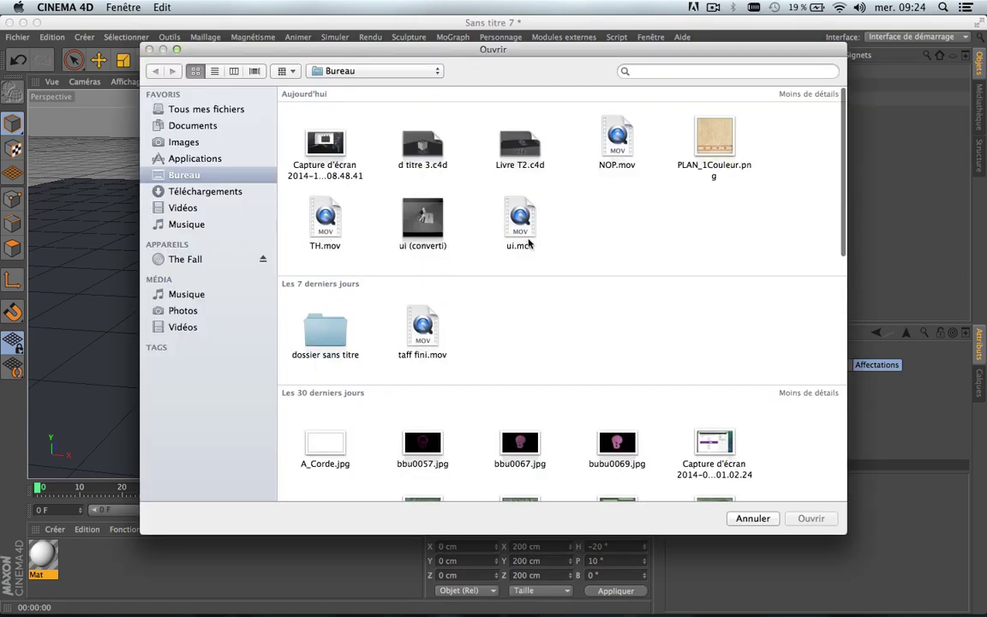
{"action": "scroll", "coordinate": [403, 315], "scroll_direction": "down", "scroll_amount": 10}
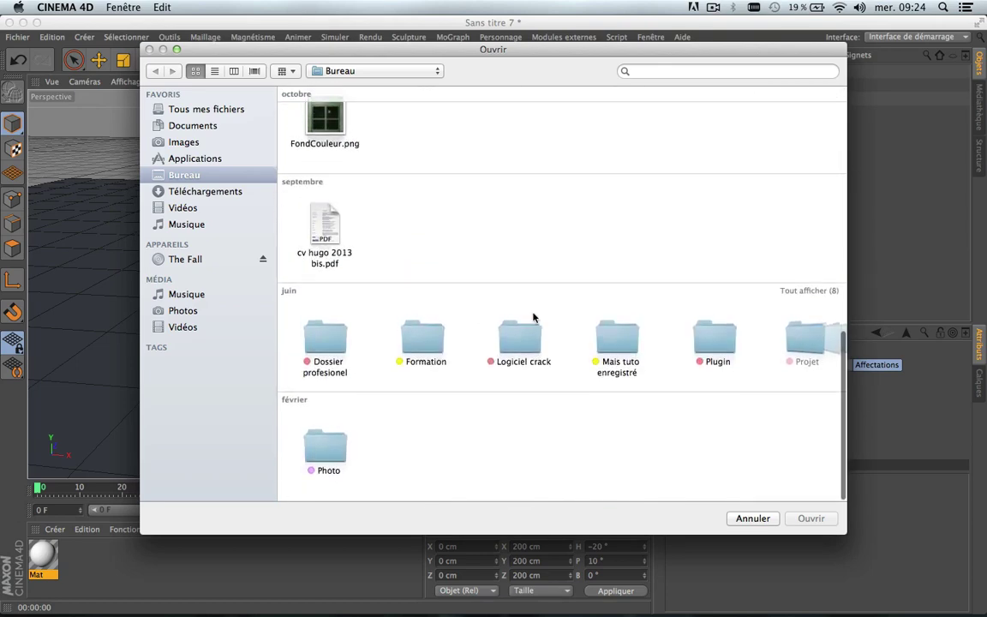
{"action": "double_click", "coordinate": [590, 319]}
{"action": "left_click", "coordinate": [332, 253]}
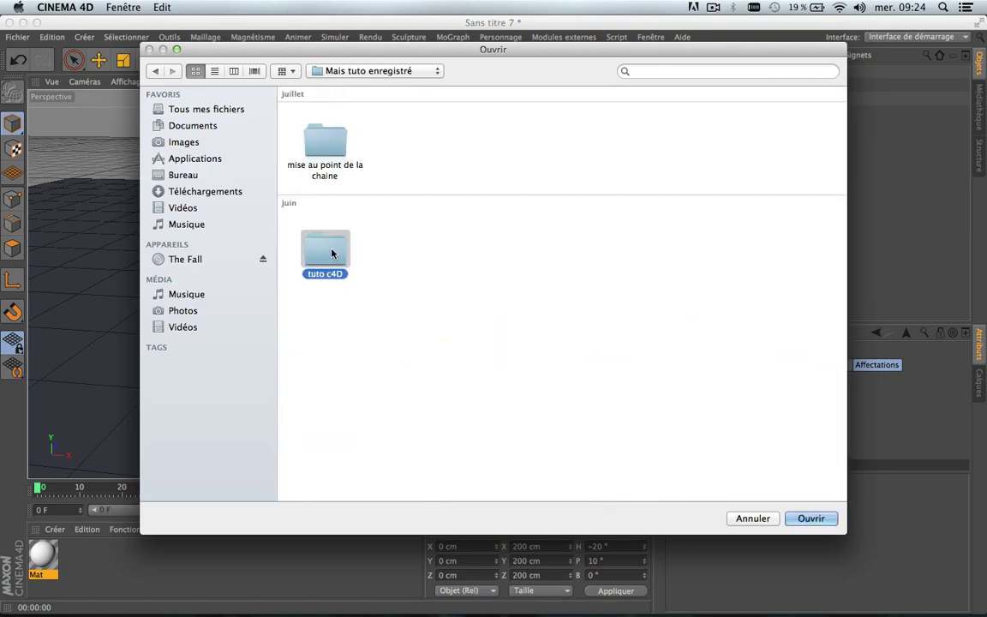
{"action": "double_click", "coordinate": [332, 253]}
{"action": "double_click", "coordinate": [329, 135]}
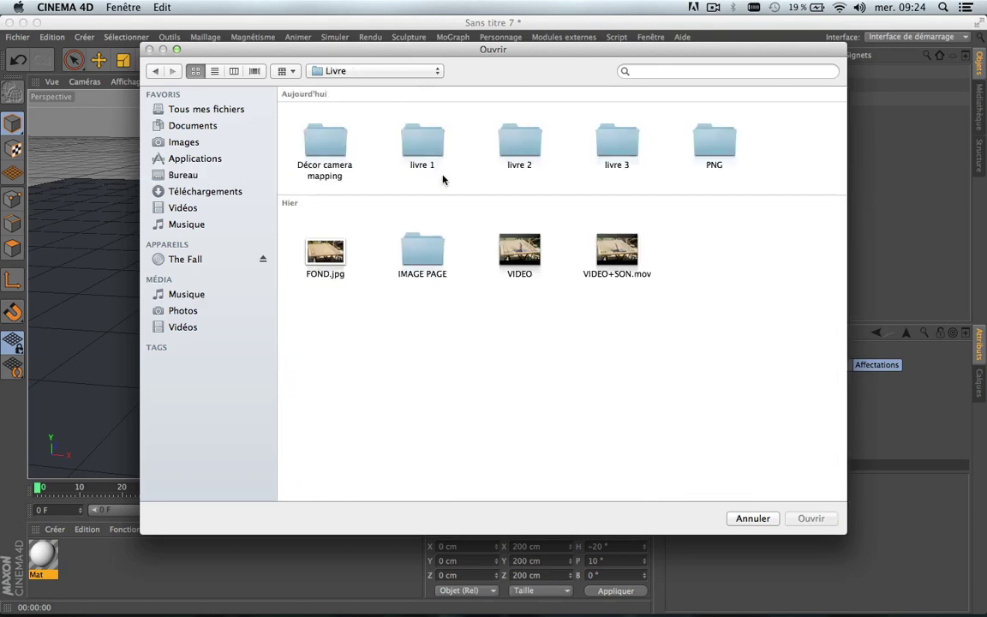
{"action": "double_click", "coordinate": [427, 257]}
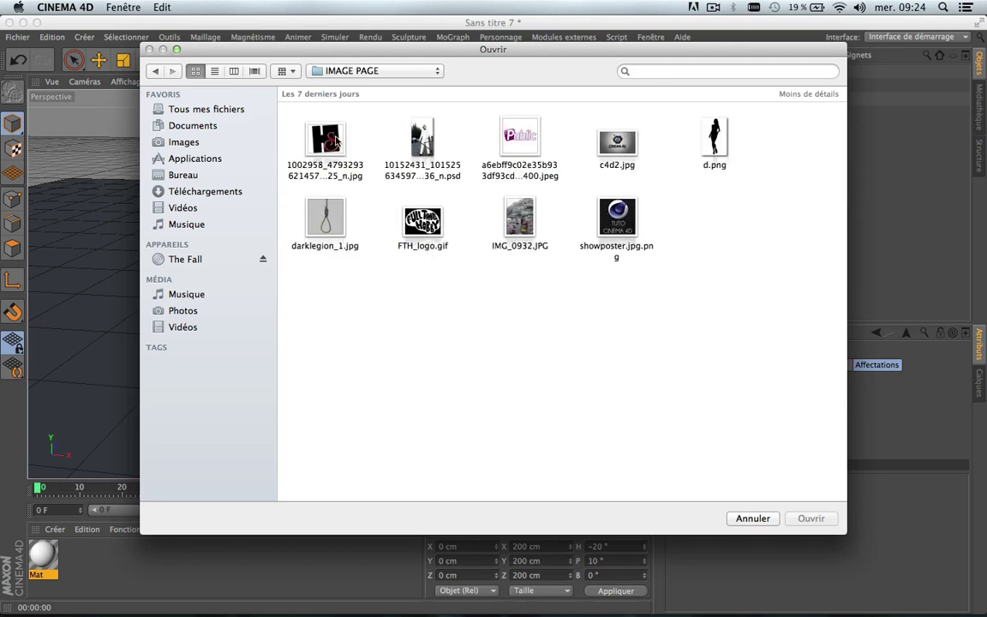
{"action": "double_click", "coordinate": [521, 139]}
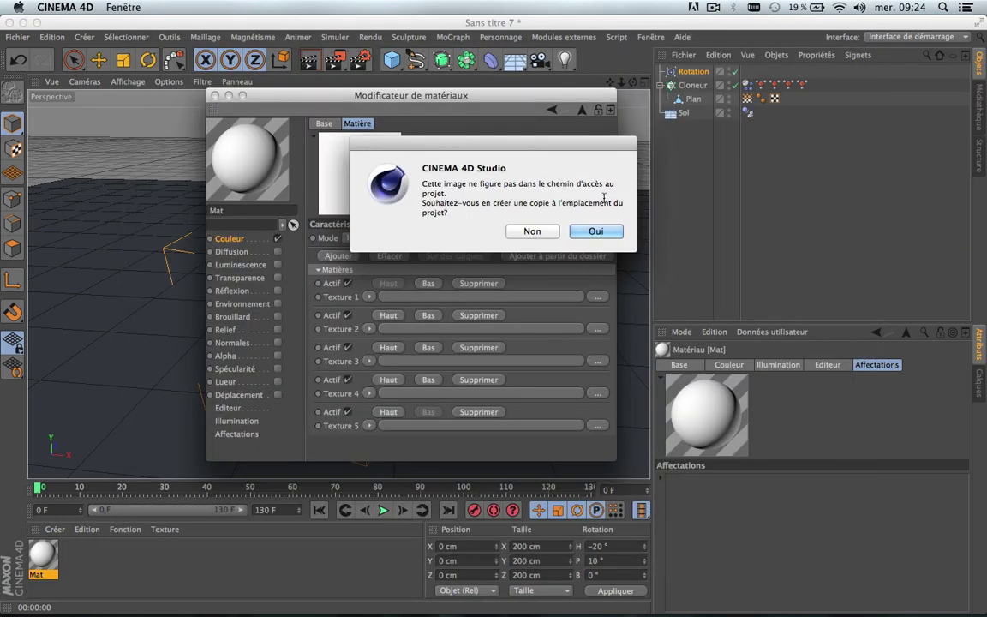
{"action": "left_click", "coordinate": [599, 228]}
Step: Load the HS logo JPG as Texture 2 and the PSD photo of the man in white as Texture 3, copying both to the project
{"action": "left_click", "coordinate": [598, 384]}
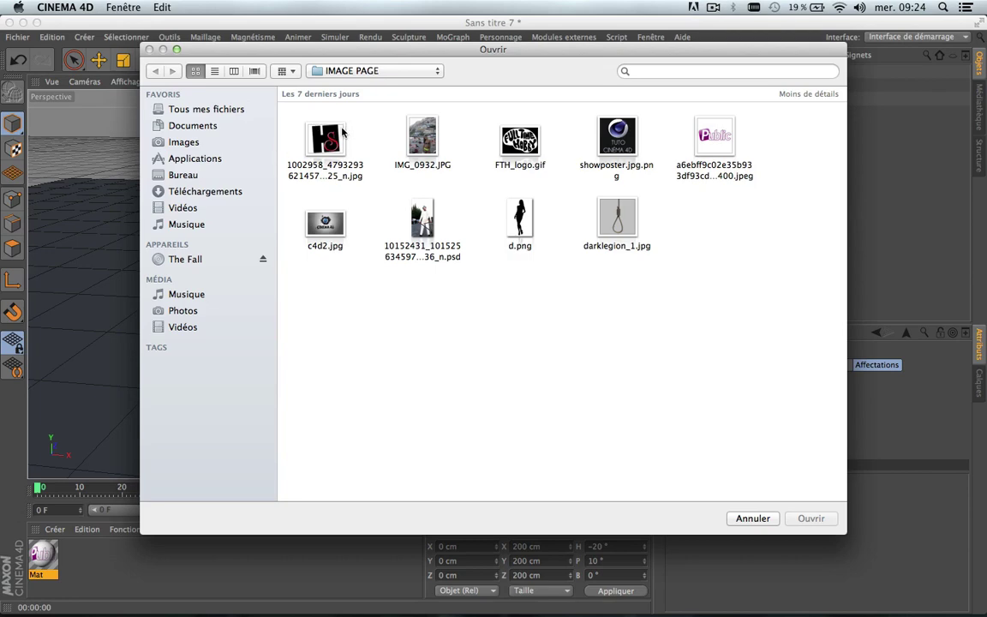
{"action": "double_click", "coordinate": [330, 137]}
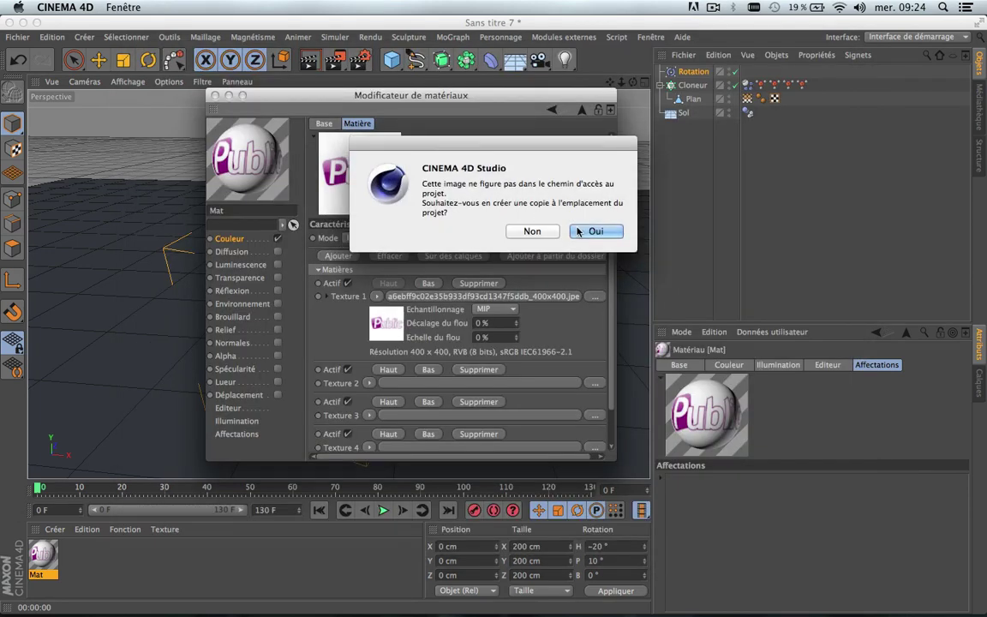
{"action": "left_click", "coordinate": [579, 231]}
{"action": "scroll", "coordinate": [609, 292], "scroll_direction": "down", "scroll_amount": 3}
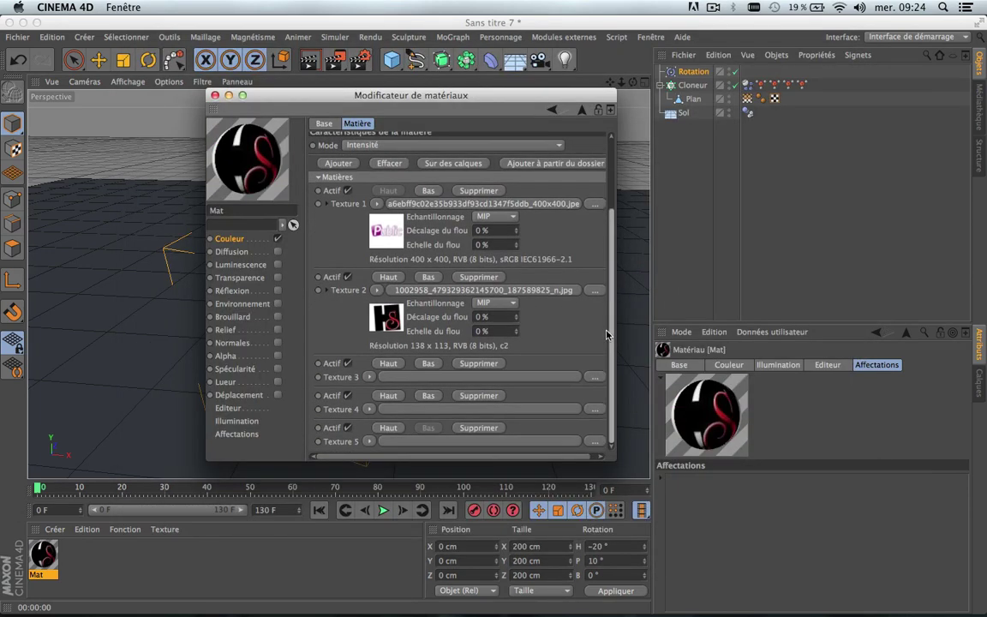
{"action": "left_click", "coordinate": [596, 377]}
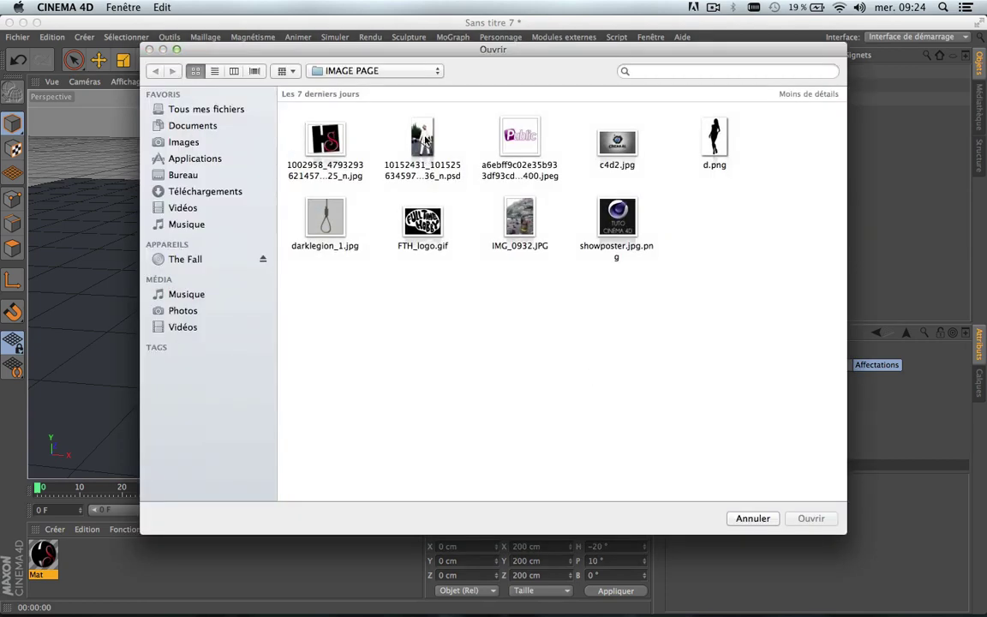
{"action": "double_click", "coordinate": [426, 140]}
{"action": "left_click", "coordinate": [605, 230]}
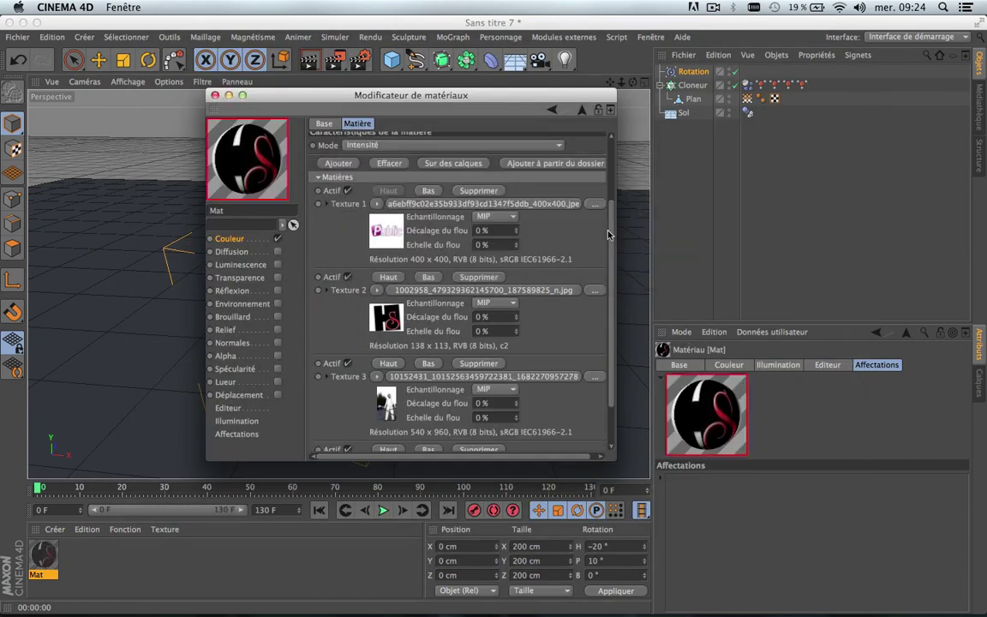
Step: Load c4d2.jpg as Texture 4 and d.png as Texture 5, copying both images to the project location
{"action": "scroll", "coordinate": [612, 403], "scroll_direction": "down", "scroll_amount": 2}
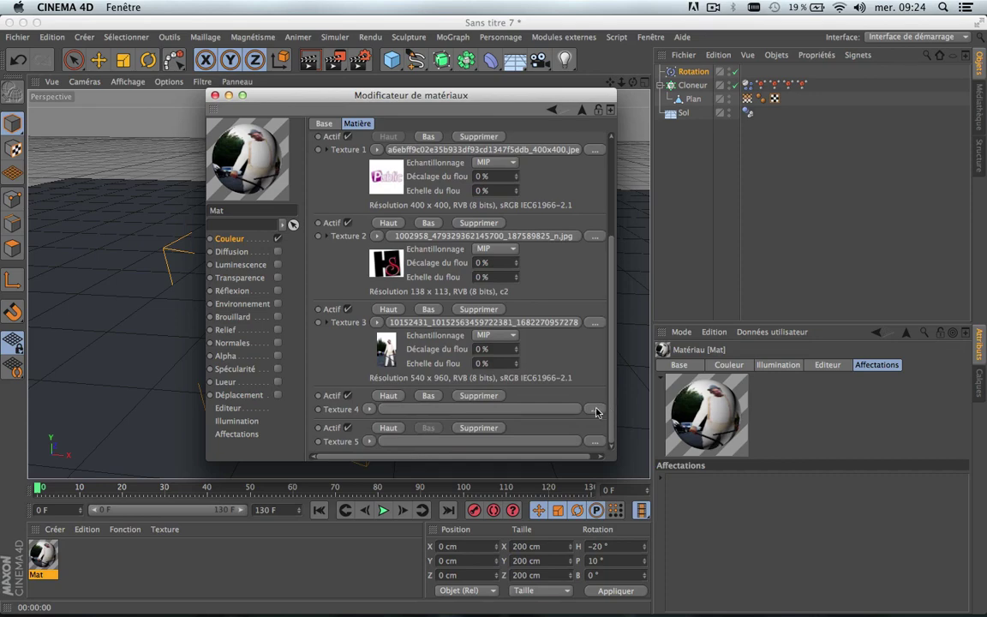
{"action": "left_click", "coordinate": [596, 411]}
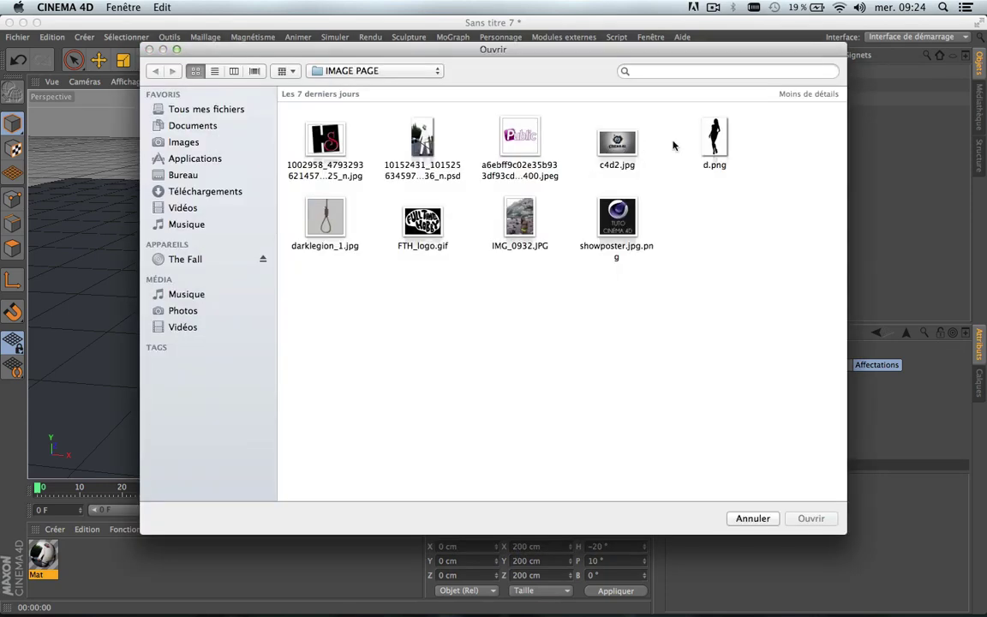
{"action": "double_click", "coordinate": [617, 143]}
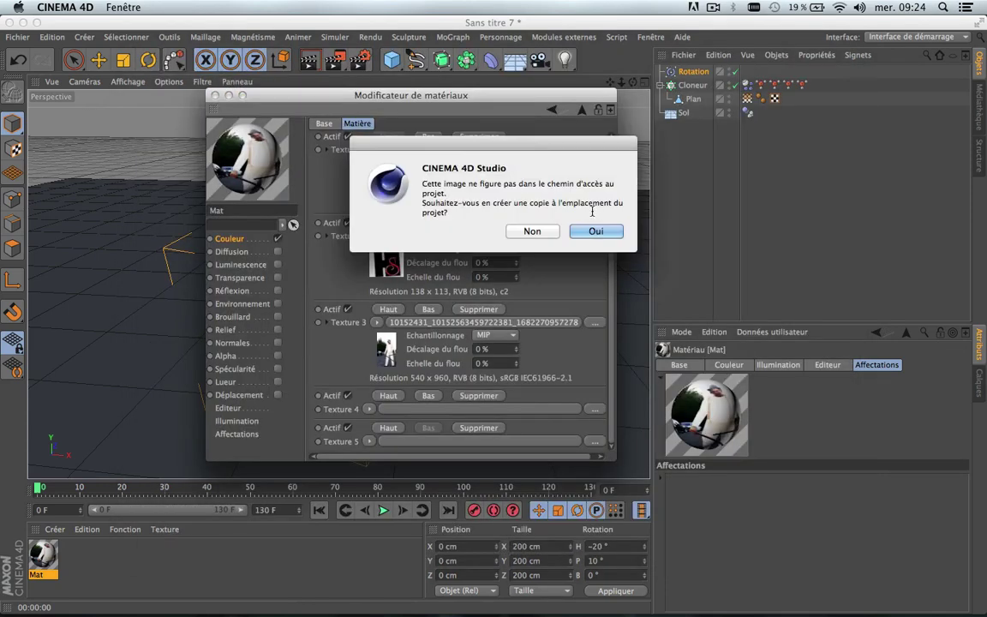
{"action": "left_click", "coordinate": [597, 231]}
{"action": "scroll", "coordinate": [612, 278], "scroll_direction": "down", "scroll_amount": 2}
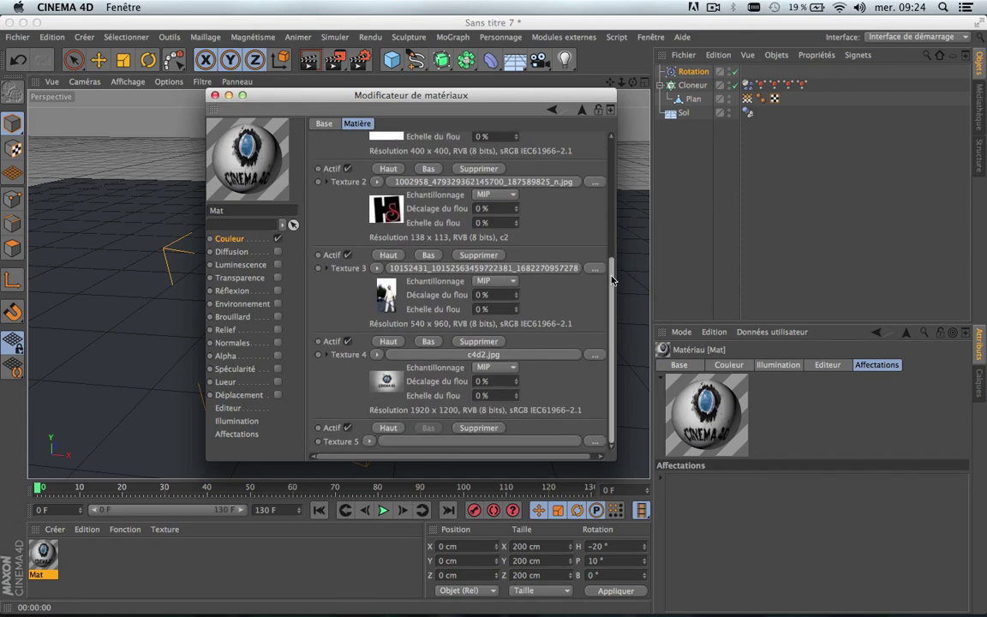
{"action": "left_click", "coordinate": [597, 440]}
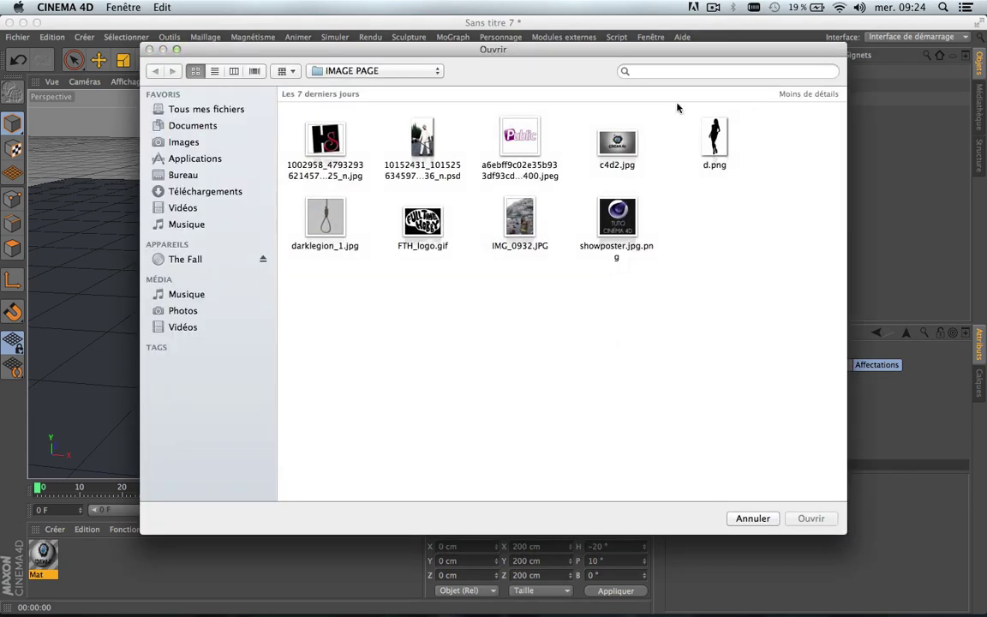
{"action": "double_click", "coordinate": [727, 127]}
{"action": "left_click", "coordinate": [596, 232]}
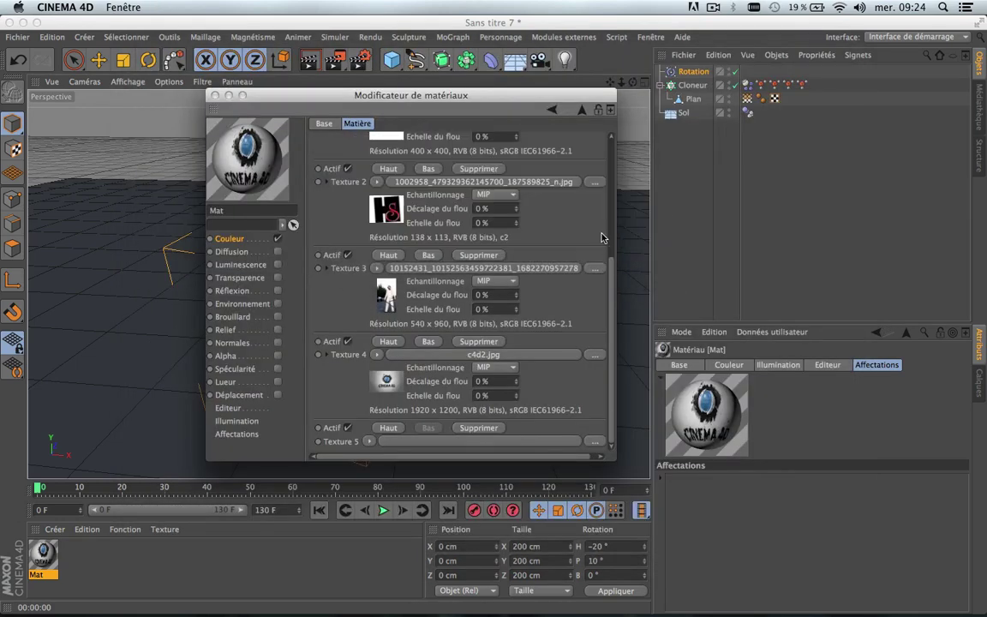
Step: Review the Multi shader's texture list and mode setting, and close the material editor
{"action": "scroll", "coordinate": [614, 313], "scroll_direction": "down", "scroll_amount": 2}
{"action": "scroll", "coordinate": [613, 313], "scroll_direction": "up", "scroll_amount": 5}
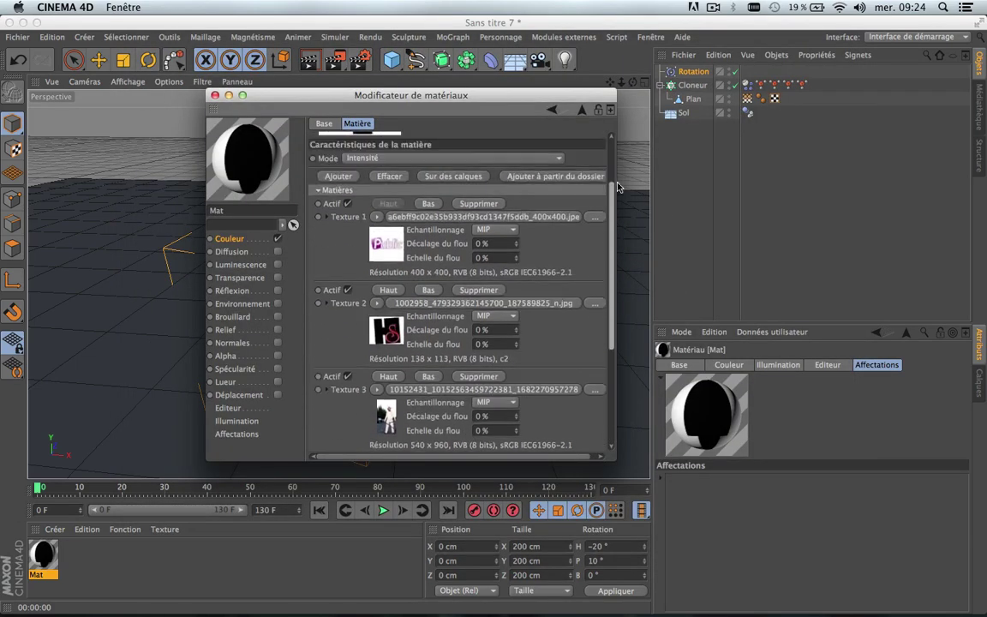
{"action": "scroll", "coordinate": [618, 186], "scroll_direction": "down", "scroll_amount": 1}
{"action": "scroll", "coordinate": [614, 201], "scroll_direction": "up", "scroll_amount": 1}
{"action": "scroll", "coordinate": [614, 202], "scroll_direction": "up", "scroll_amount": 2}
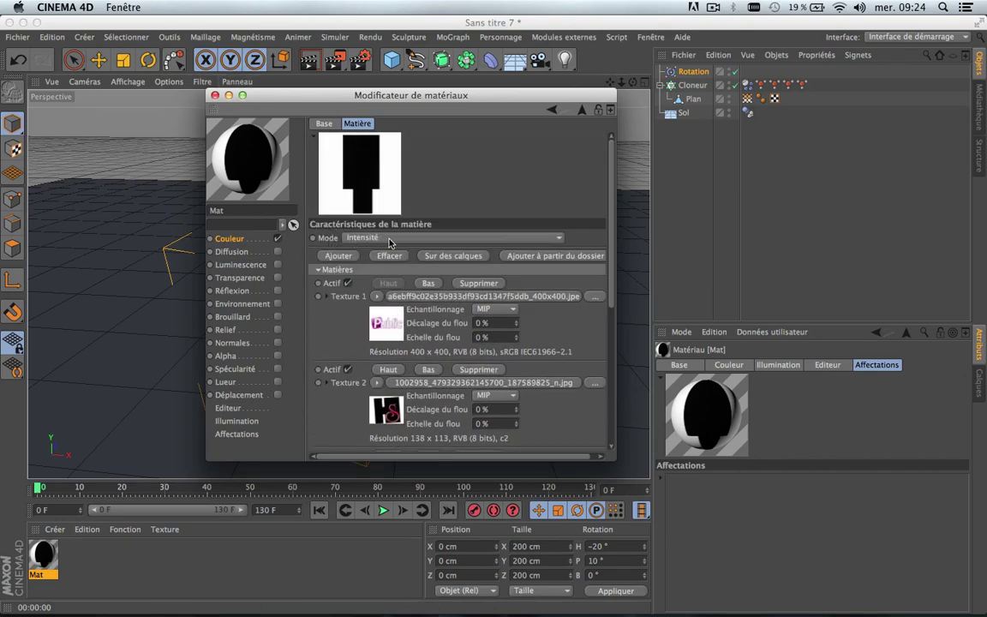
{"action": "left_click", "coordinate": [215, 96]}
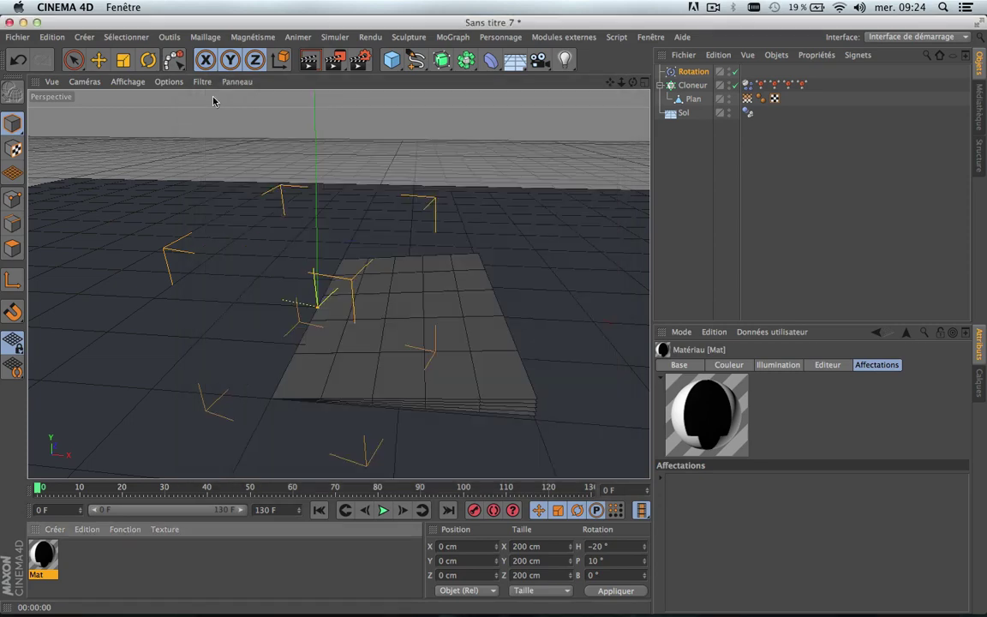
Step: Create a second material, open it for editing and disable its Spécularité channel
{"action": "double_click", "coordinate": [91, 559]}
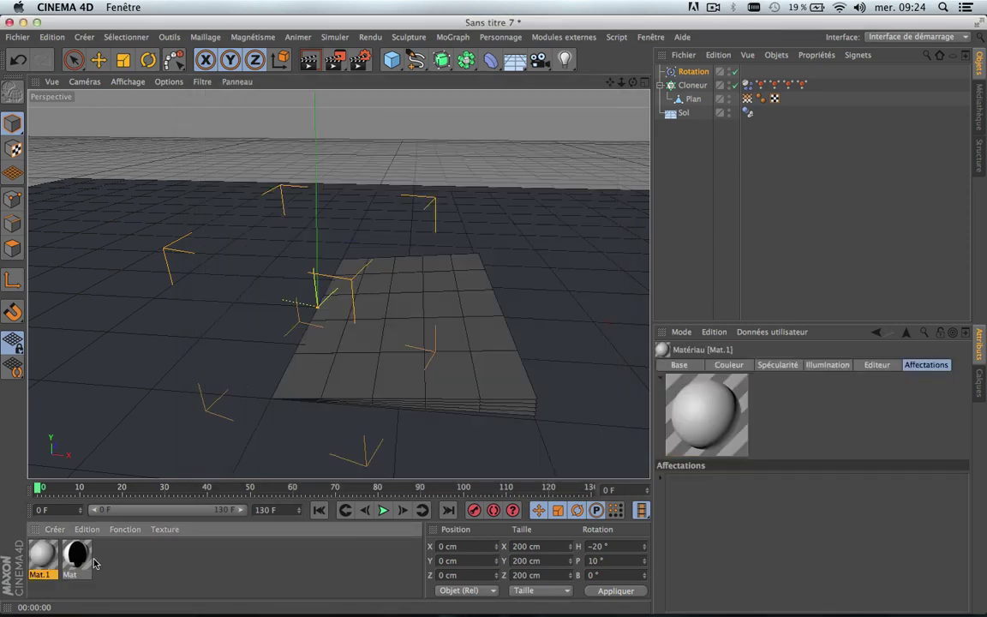
{"action": "double_click", "coordinate": [43, 559]}
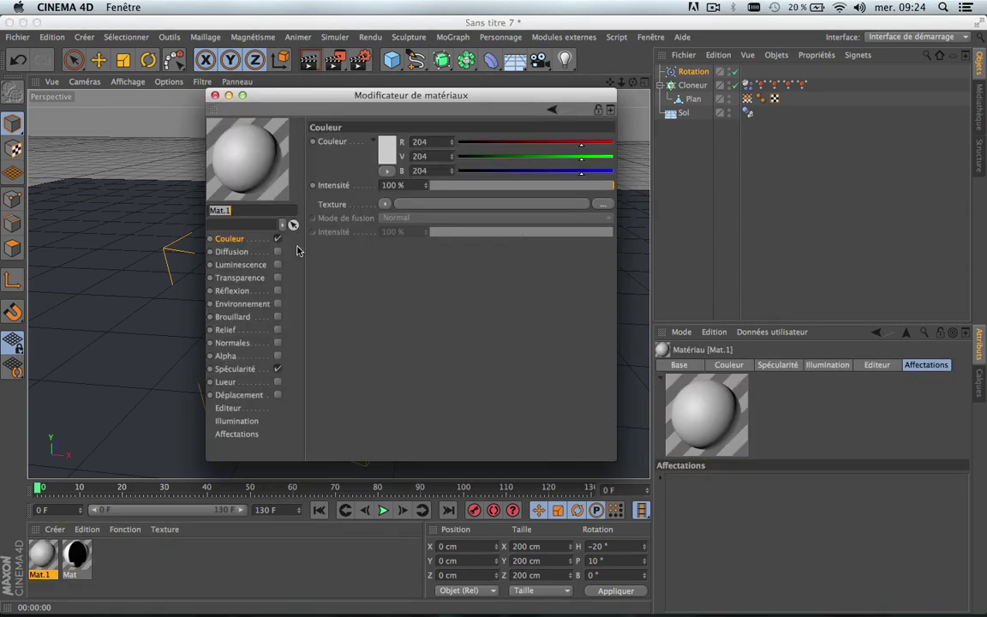
{"action": "left_click", "coordinate": [277, 368]}
Step: Load the MoGraph Matière Multi shader as the second material's Couleur texture and add three texture slots, making five
{"action": "left_click", "coordinate": [384, 204]}
{"action": "mouse_move", "coordinate": [409, 503]}
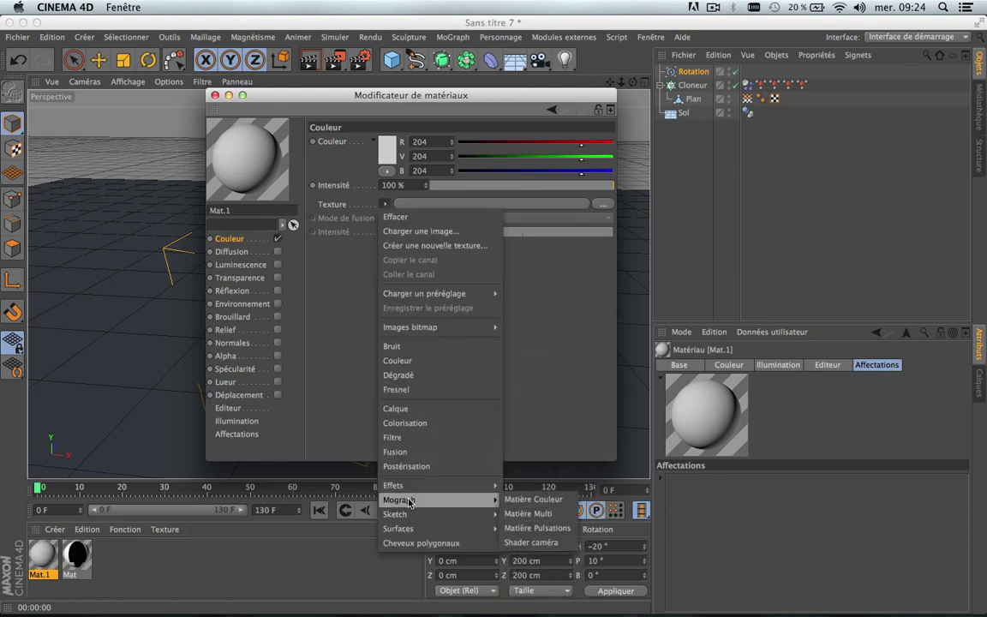
{"action": "left_click", "coordinate": [537, 517]}
{"action": "left_click", "coordinate": [394, 228]}
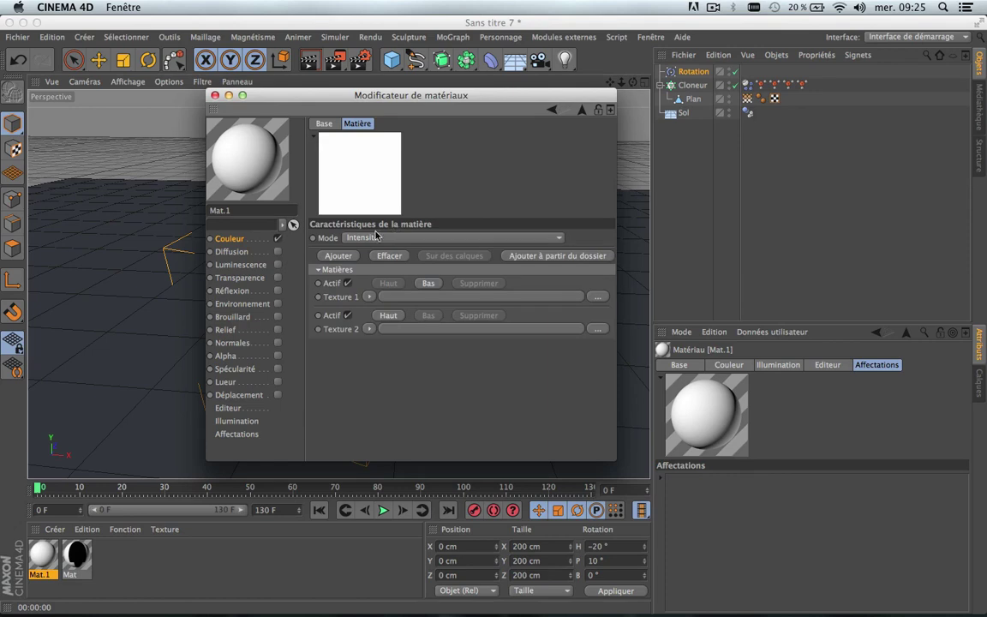
{"action": "left_click", "coordinate": [338, 256]}
{"action": "left_click", "coordinate": [339, 255]}
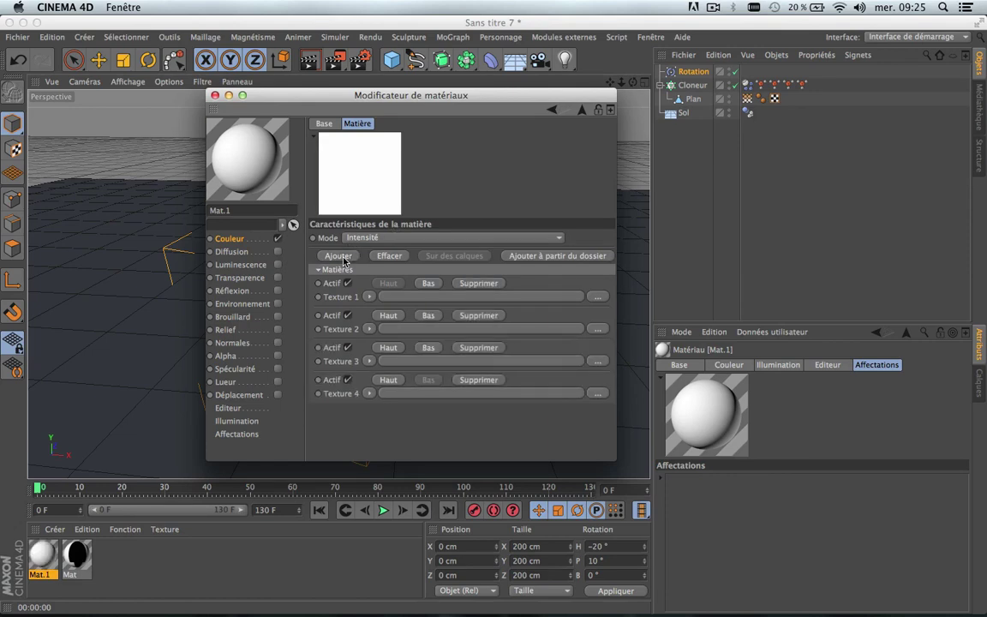
{"action": "left_click", "coordinate": [338, 255]}
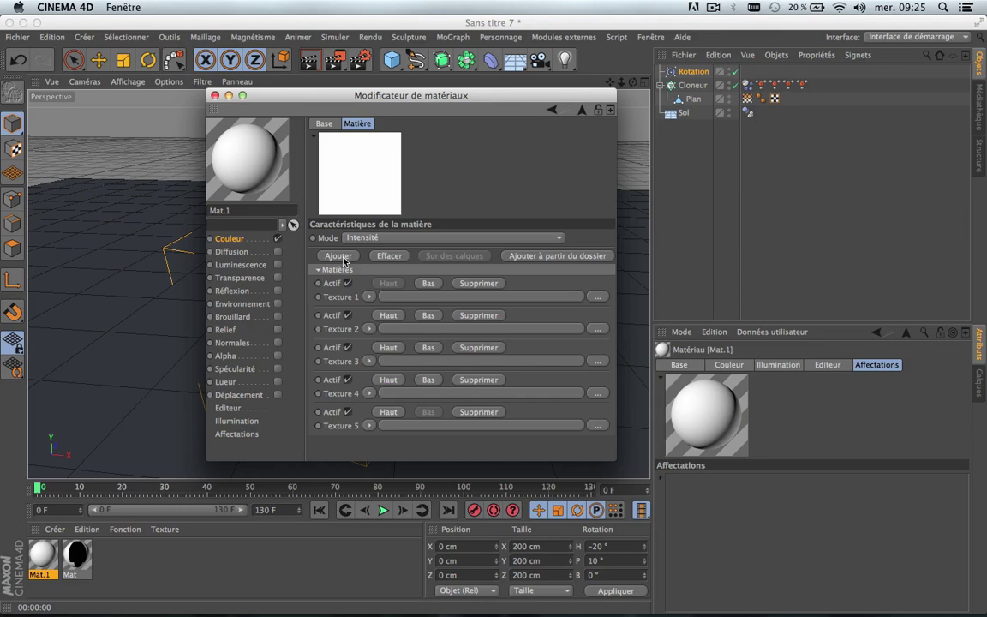
Step: Load darklegion_1.jpg as Texture 1 and FTH_logo.gif as Texture 2 of the second material's shader, copying both to the project
{"action": "left_click", "coordinate": [597, 296]}
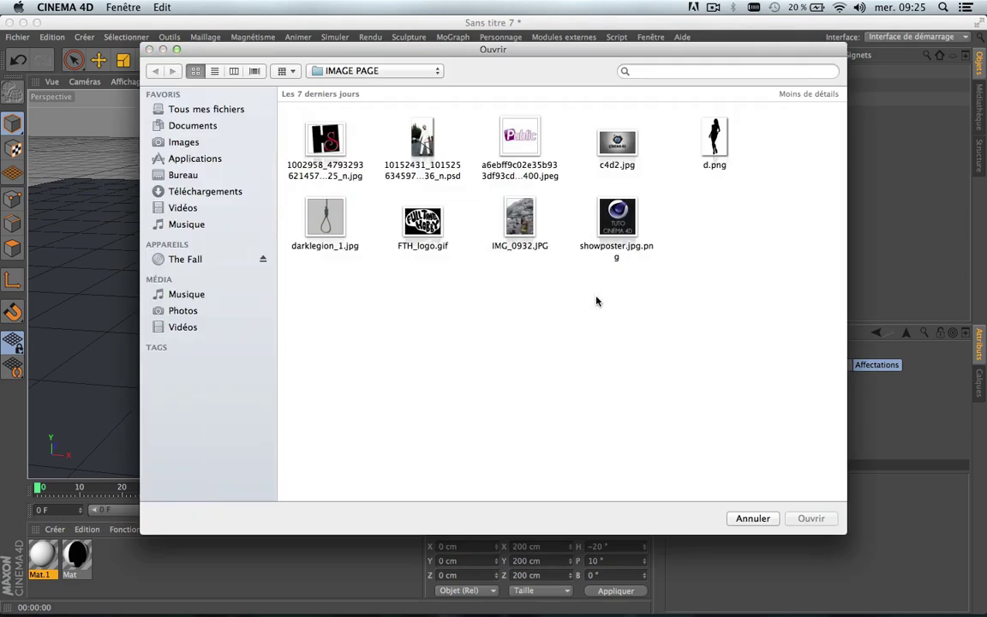
{"action": "double_click", "coordinate": [324, 222]}
{"action": "left_click", "coordinate": [596, 231]}
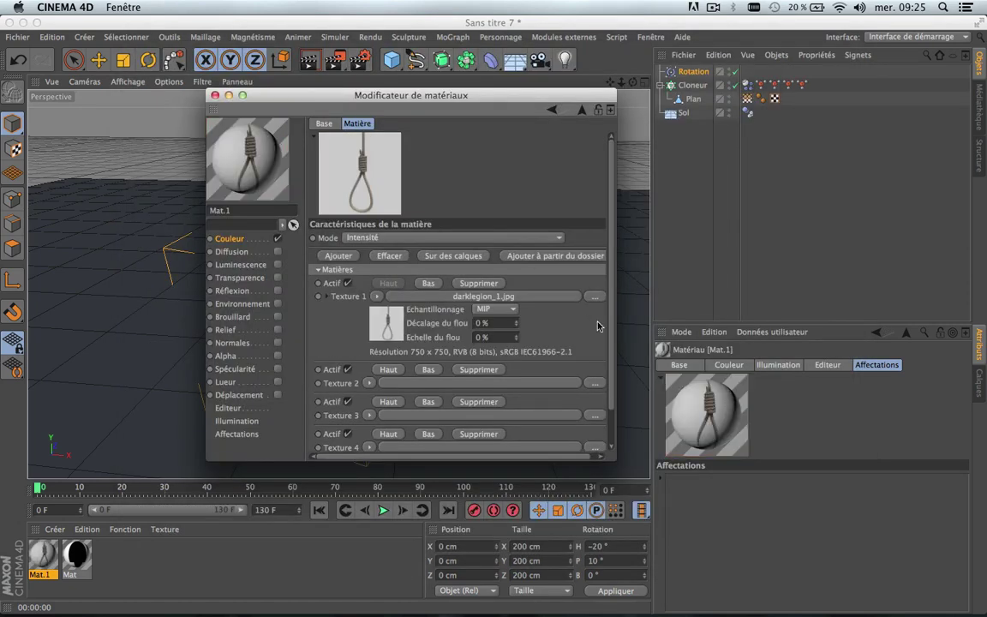
{"action": "left_click", "coordinate": [601, 382]}
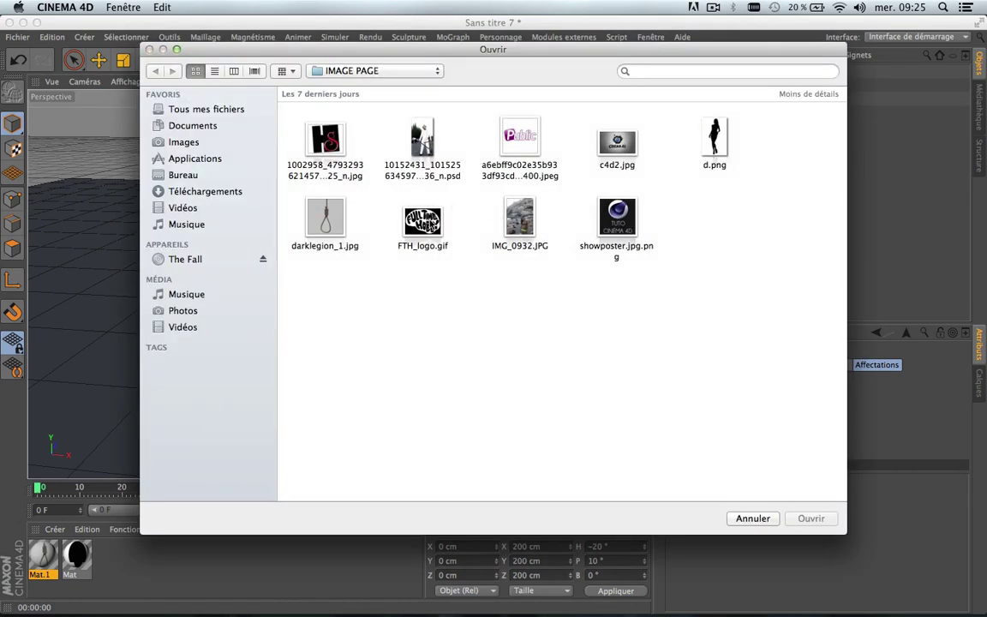
{"action": "double_click", "coordinate": [422, 221]}
{"action": "left_click", "coordinate": [592, 230]}
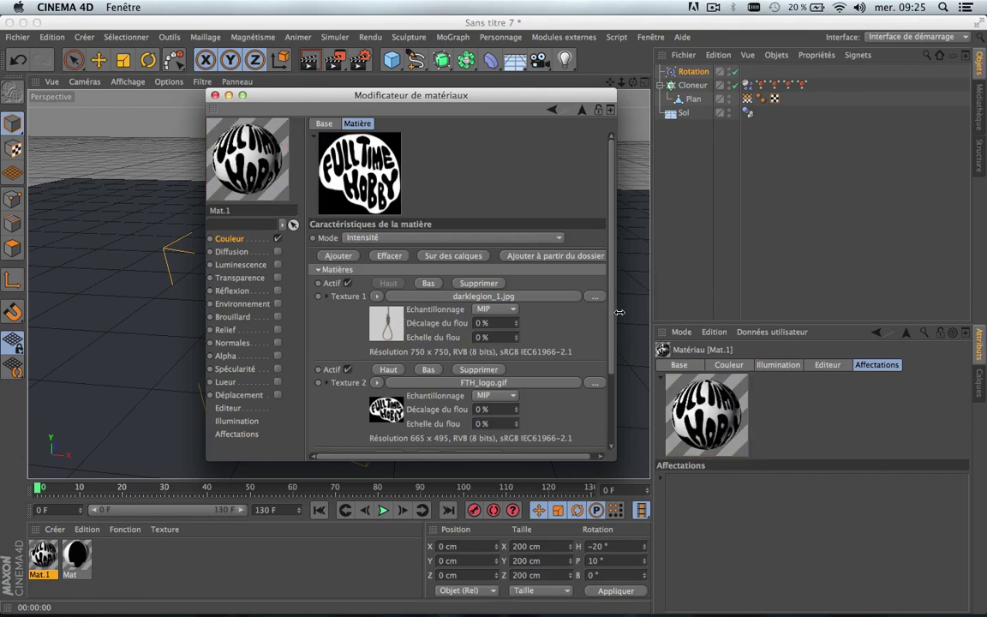
Step: Load IMG_0932.JPG as Texture 3 and showposter.jpg.png as Texture 4 of the second material's shader, copying both to the project
{"action": "scroll", "coordinate": [552, 283], "scroll_direction": "down", "scroll_amount": 5}
{"action": "left_click", "coordinate": [594, 378]}
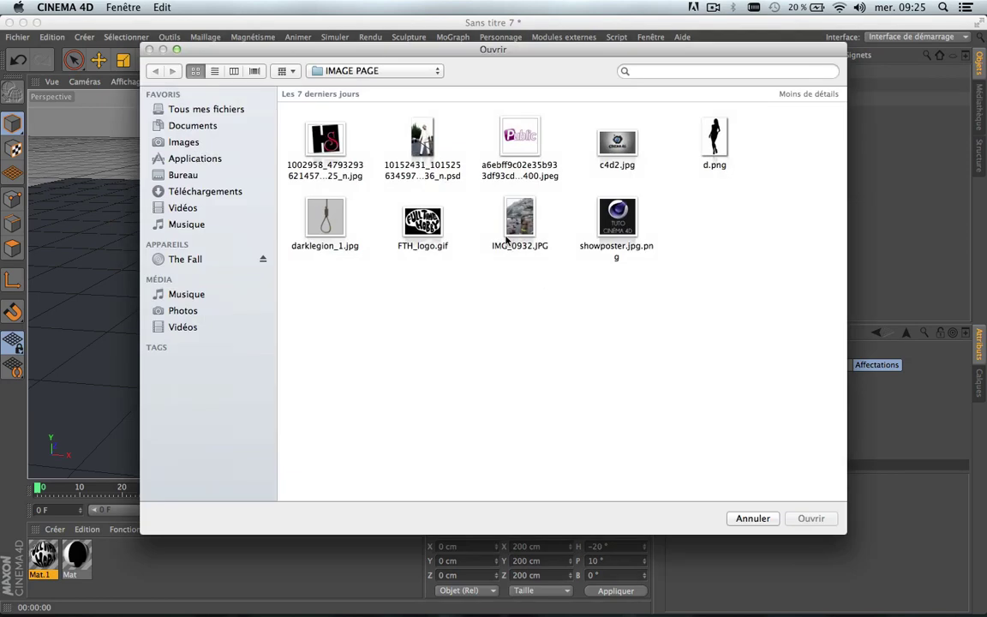
{"action": "double_click", "coordinate": [521, 216]}
{"action": "left_click", "coordinate": [593, 230]}
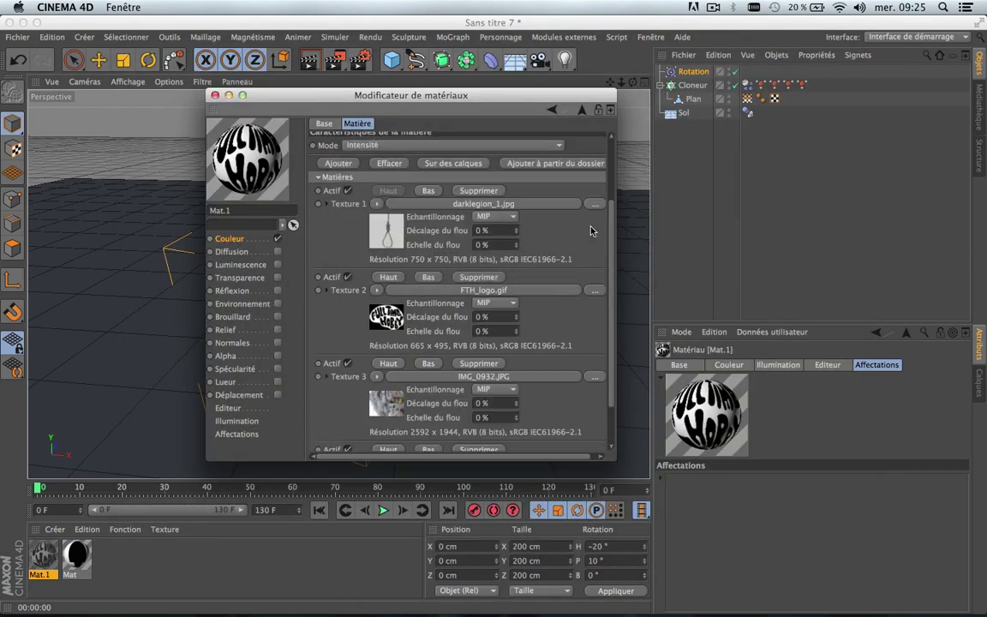
{"action": "scroll", "coordinate": [615, 348], "scroll_direction": "down", "scroll_amount": 2}
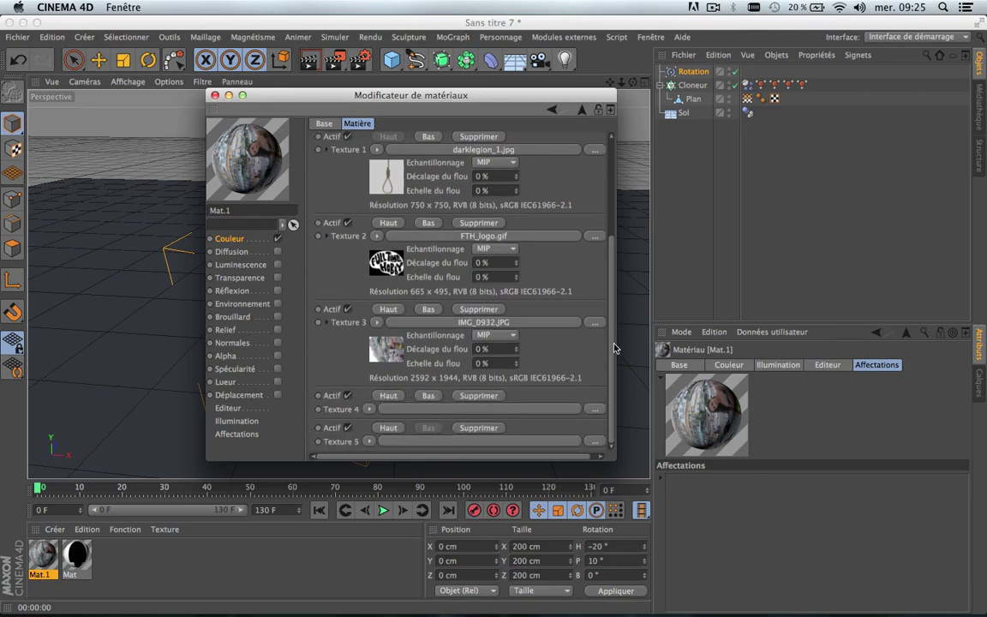
{"action": "left_click", "coordinate": [597, 409]}
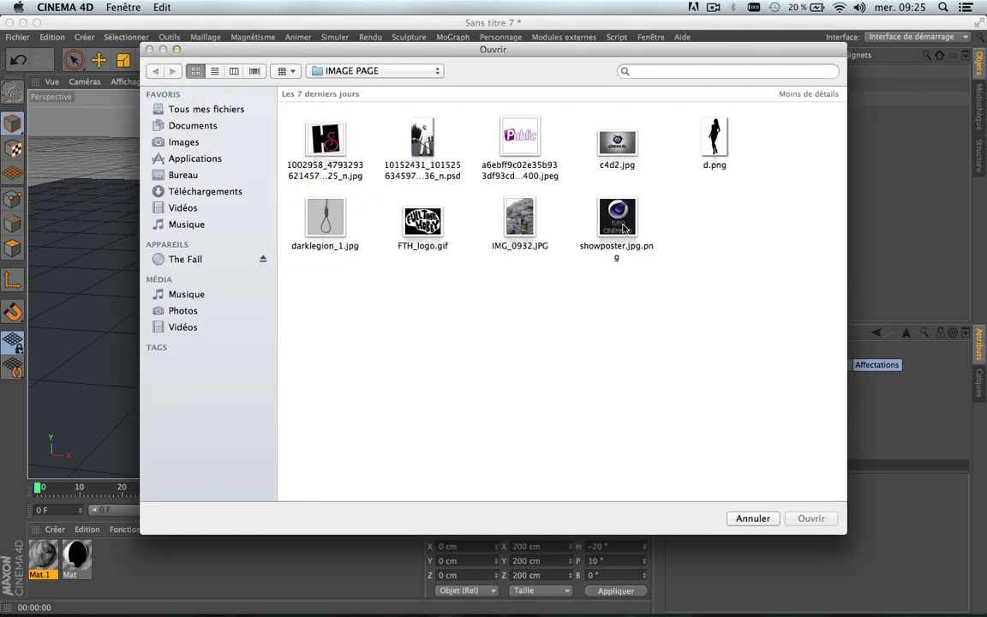
{"action": "double_click", "coordinate": [625, 227]}
{"action": "left_click", "coordinate": [600, 229]}
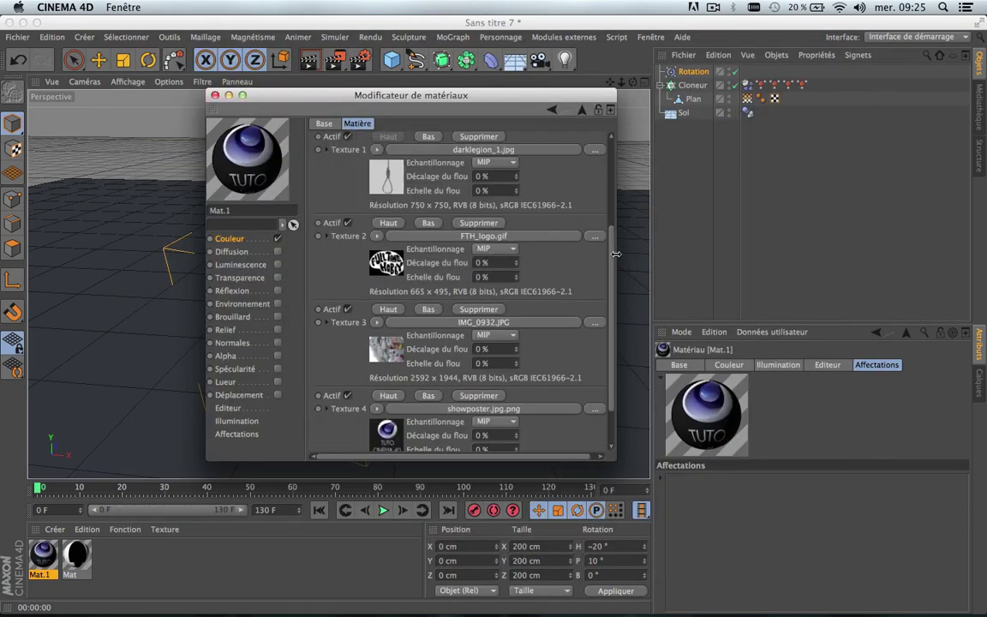
Step: Load FOND.jpg from the Livre folder as Texture 5 of the second material's shader and close the material editor
{"action": "scroll", "coordinate": [609, 300], "scroll_direction": "down", "scroll_amount": 2}
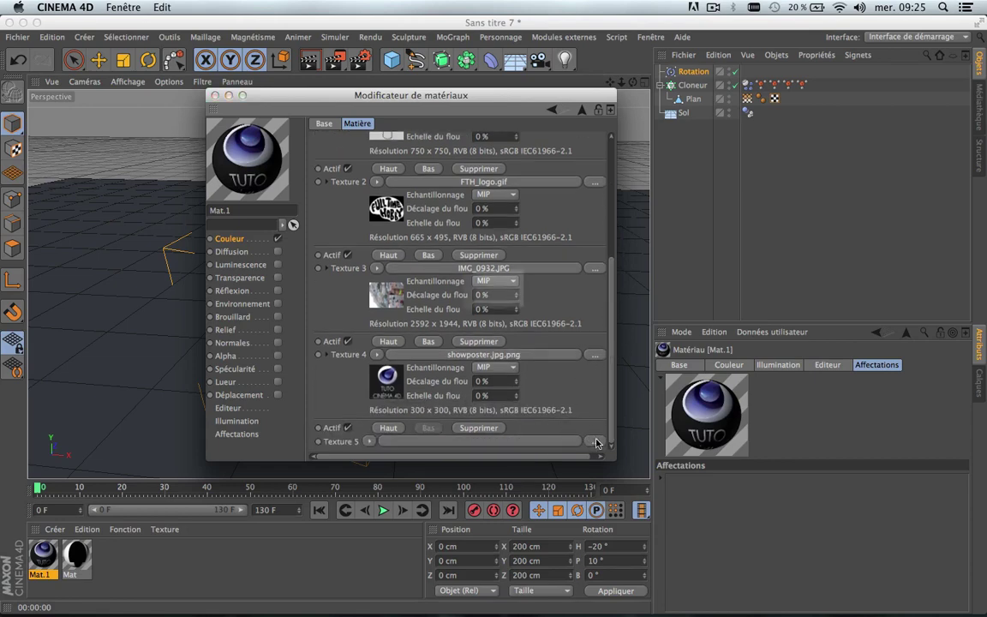
{"action": "left_click", "coordinate": [593, 442]}
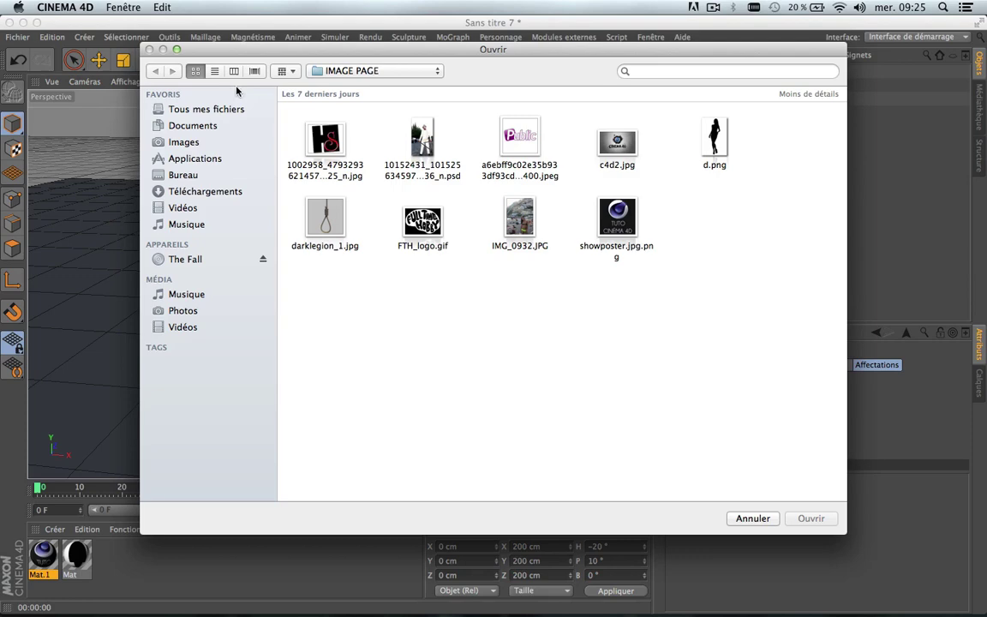
{"action": "left_click", "coordinate": [355, 71]}
{"action": "left_click", "coordinate": [356, 86]}
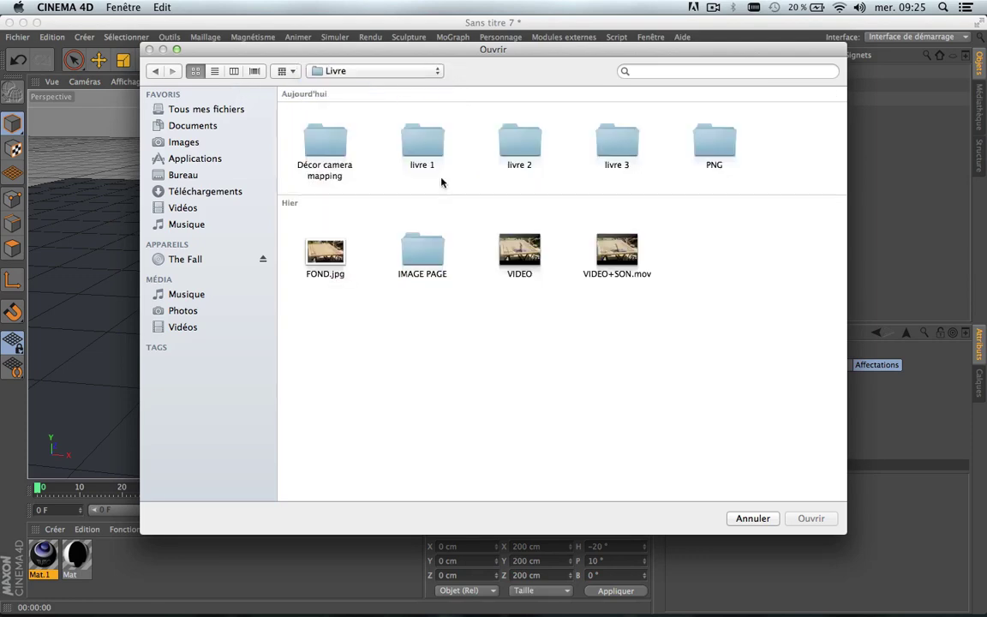
{"action": "double_click", "coordinate": [333, 250]}
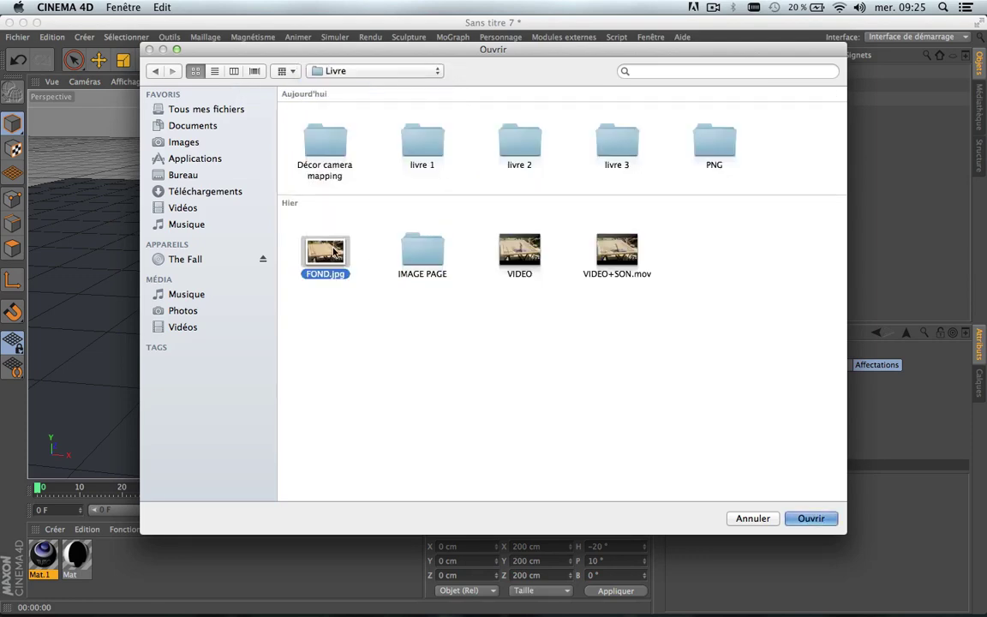
{"action": "left_click", "coordinate": [602, 229]}
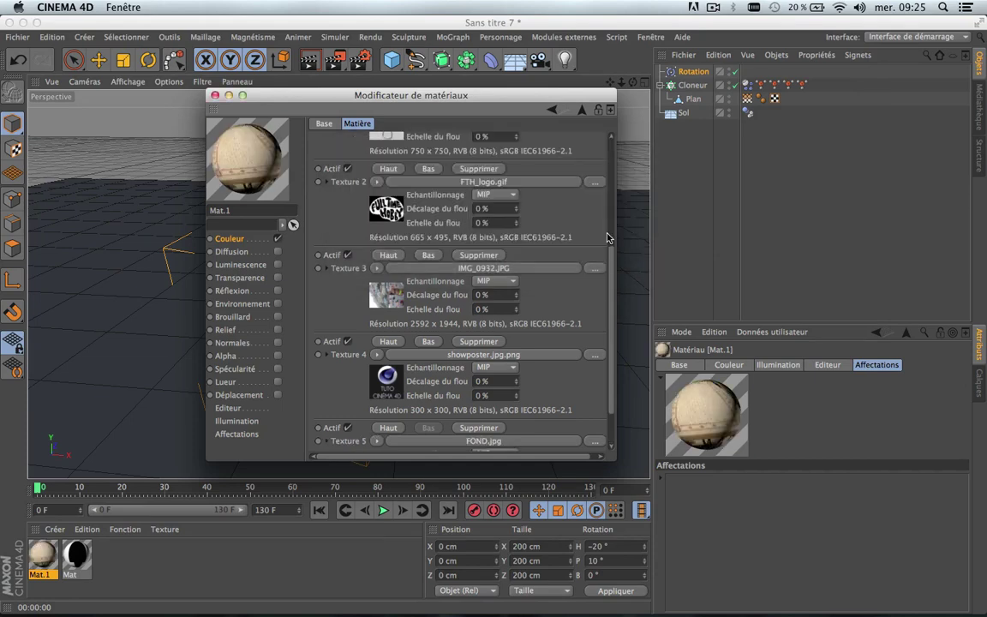
{"action": "scroll", "coordinate": [553, 266], "scroll_direction": "up", "scroll_amount": 6}
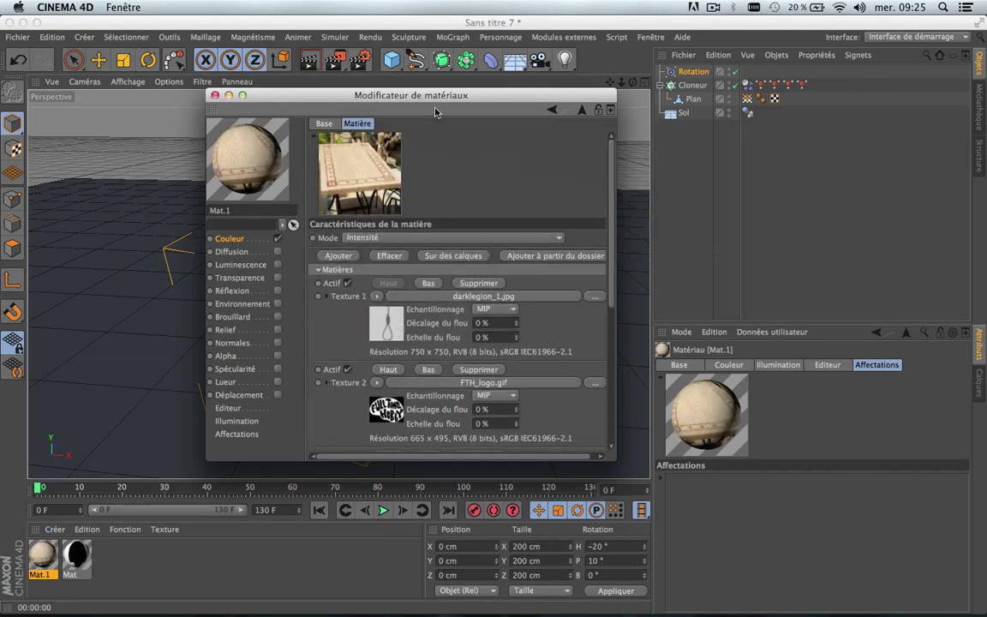
{"action": "left_click", "coordinate": [215, 96]}
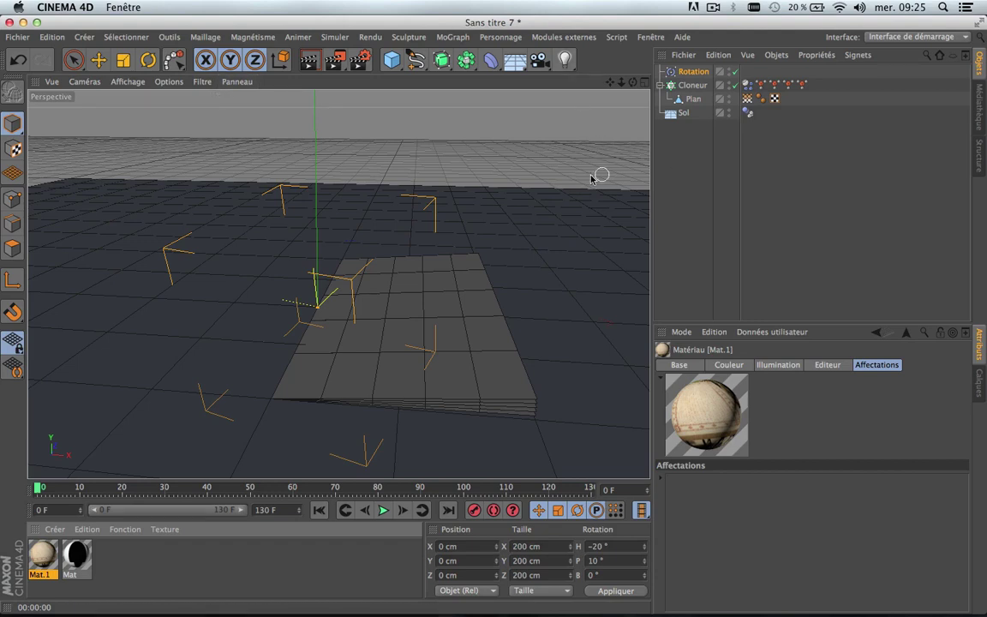
Step: Add a MoGraph Randomisation effector to the Cloneur
{"action": "left_click", "coordinate": [677, 172]}
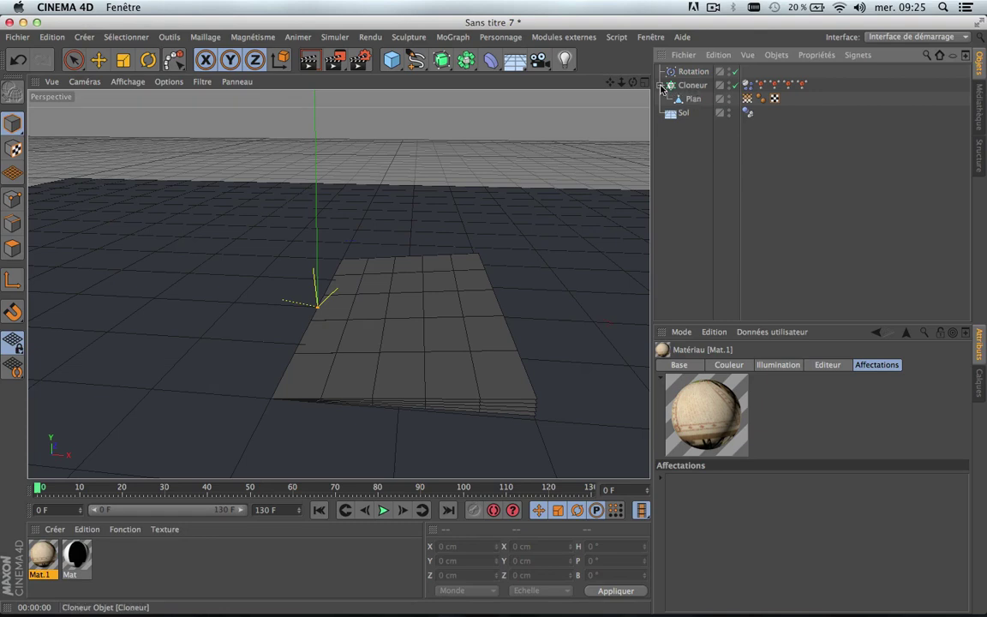
{"action": "left_click", "coordinate": [689, 88]}
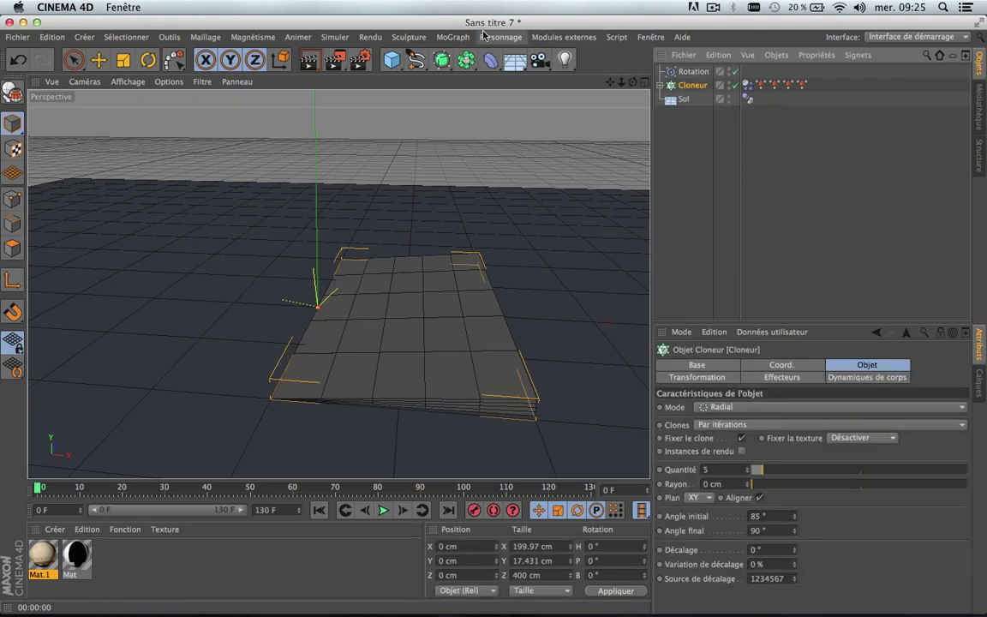
{"action": "left_click", "coordinate": [457, 38]}
{"action": "mouse_move", "coordinate": [462, 58]}
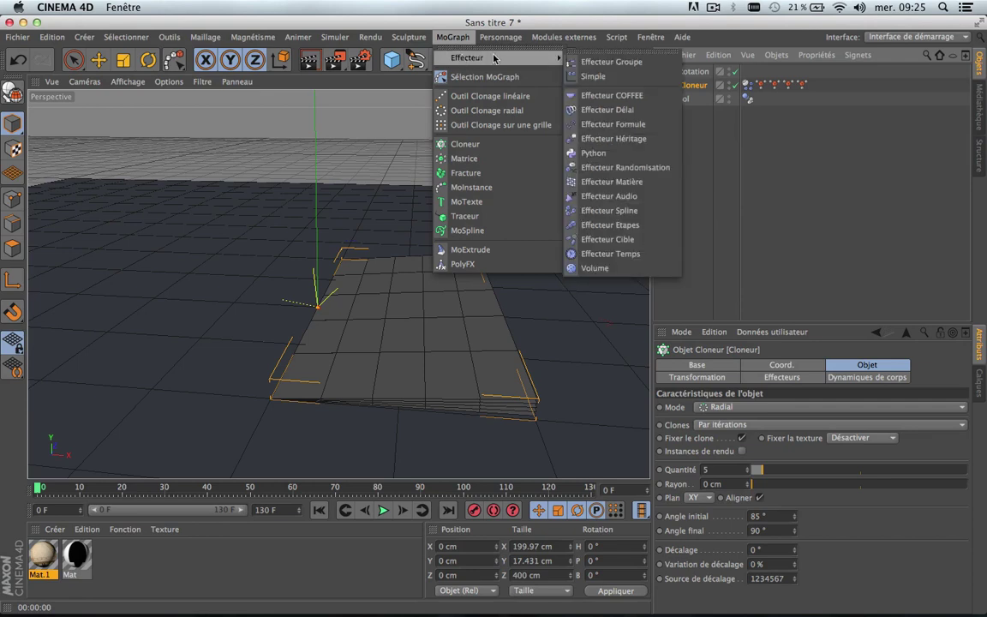
{"action": "left_click", "coordinate": [643, 170]}
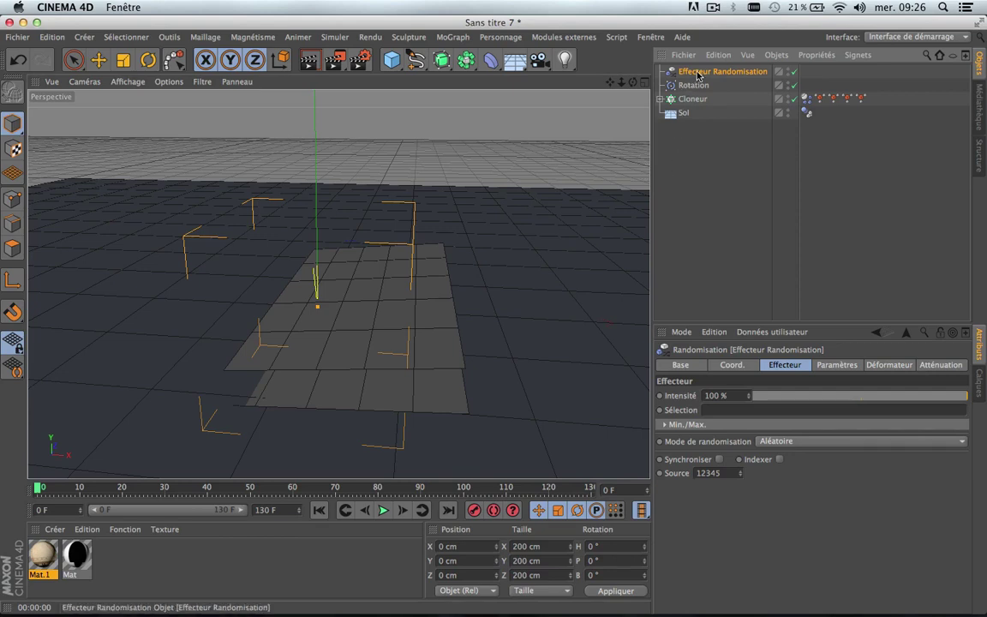
Step: Disable the Randomisation effector's Position transformation and set its Couleur mode to Activer
{"action": "left_click", "coordinate": [838, 367]}
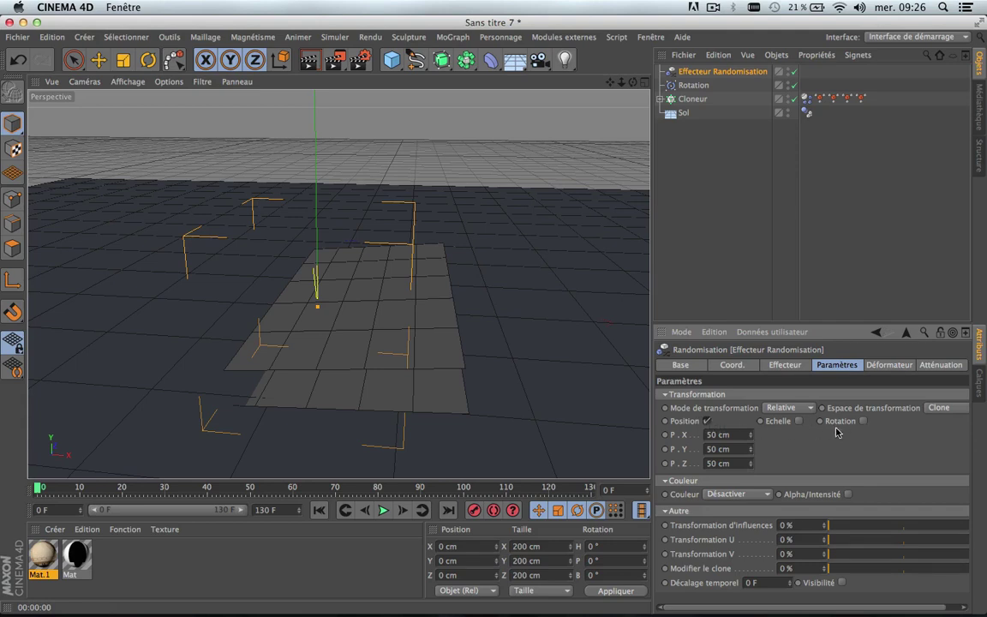
{"action": "left_click", "coordinate": [707, 421]}
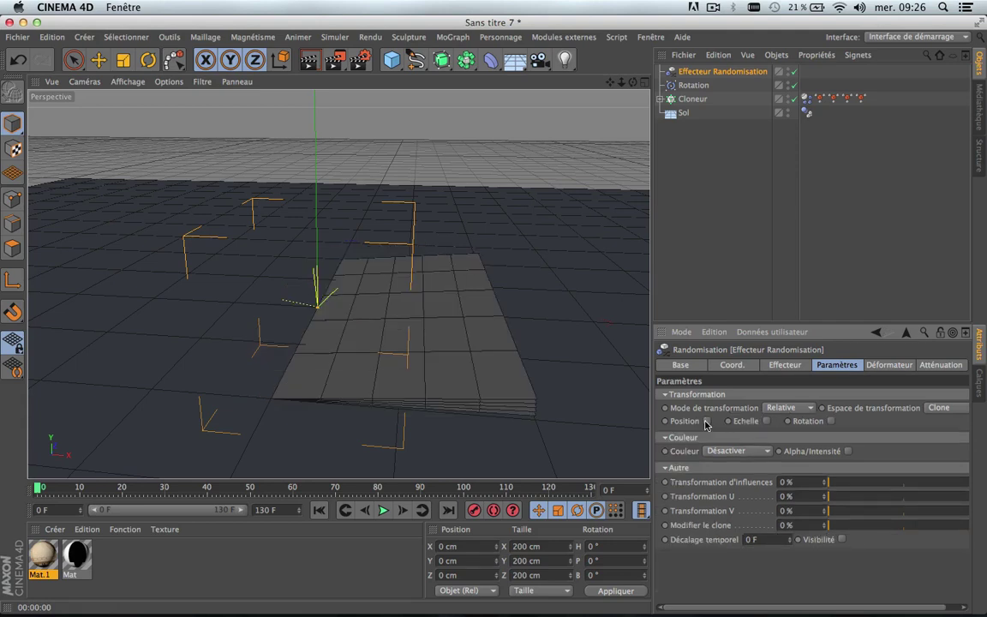
{"action": "left_click", "coordinate": [750, 452]}
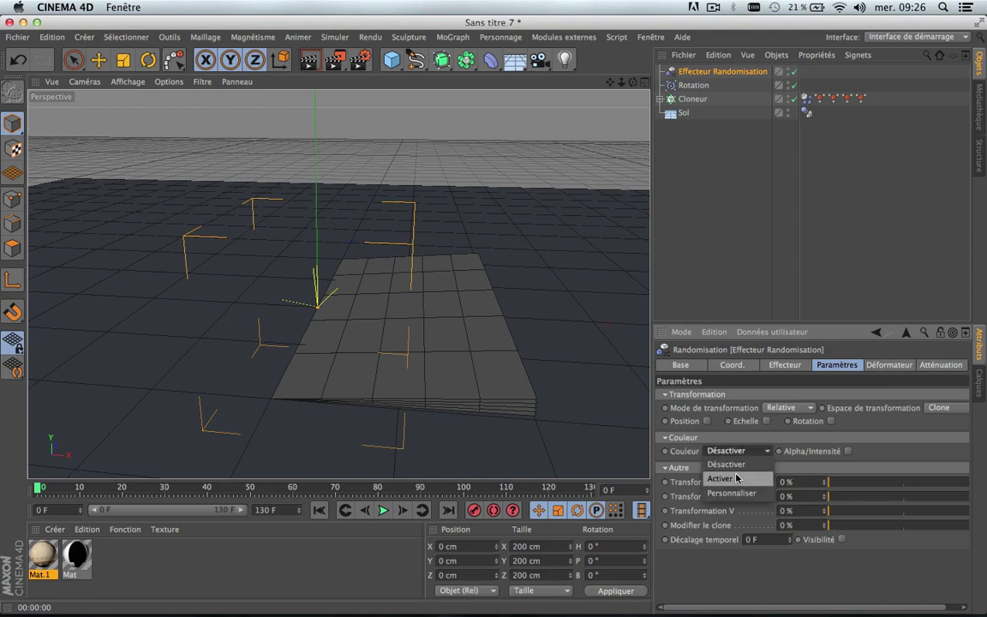
{"action": "left_click", "coordinate": [737, 478]}
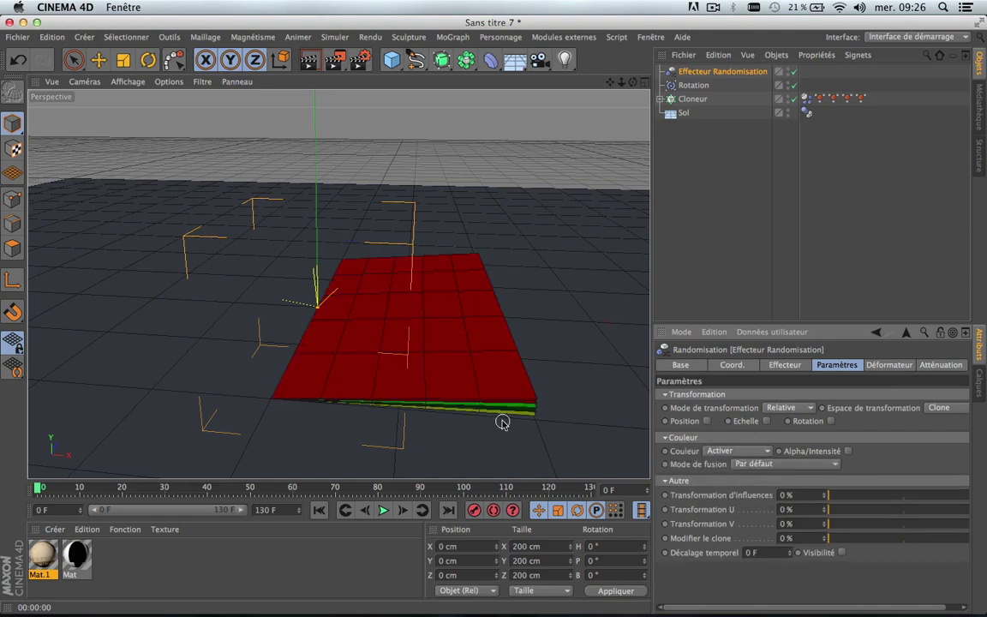
Step: Examine the page edges up close and play back the animation to check the pages' random colours
{"action": "scroll", "coordinate": [503, 421], "scroll_direction": "up", "scroll_amount": 10}
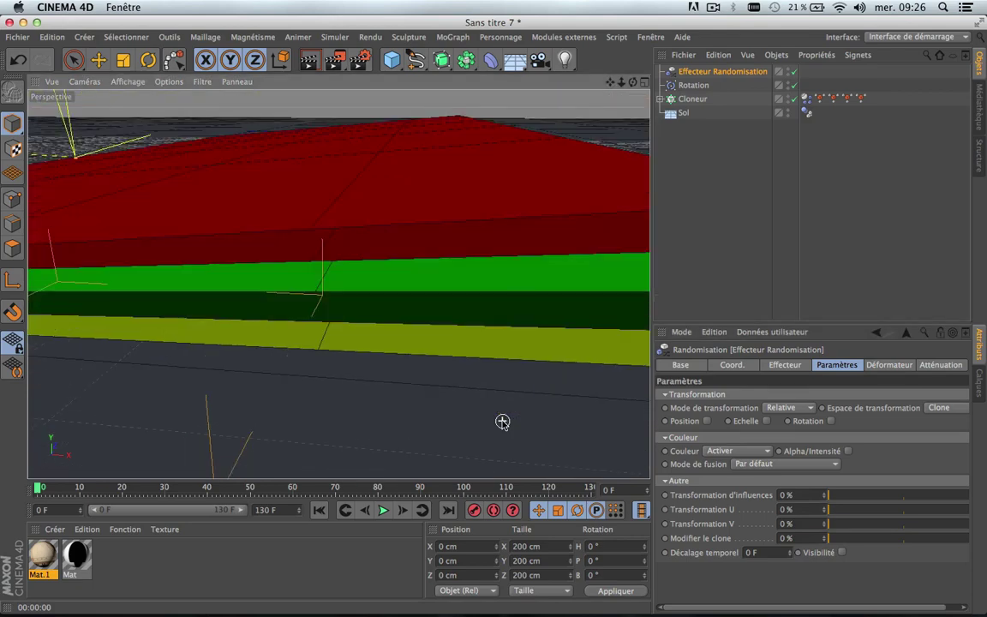
{"action": "scroll", "coordinate": [503, 421], "scroll_direction": "down", "scroll_amount": 8}
{"action": "left_click", "coordinate": [384, 510]}
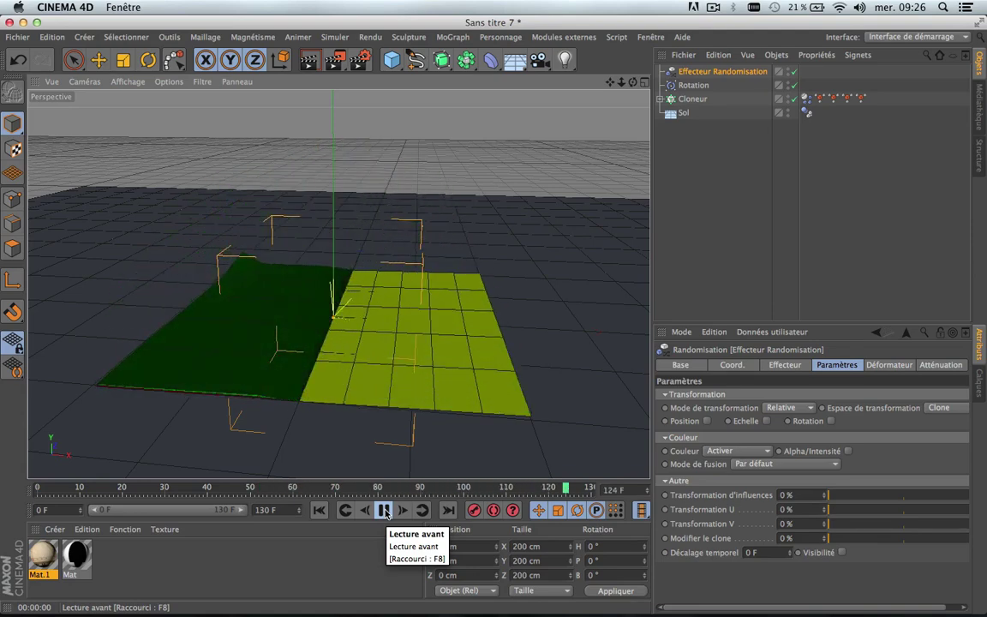
{"action": "left_click", "coordinate": [384, 511]}
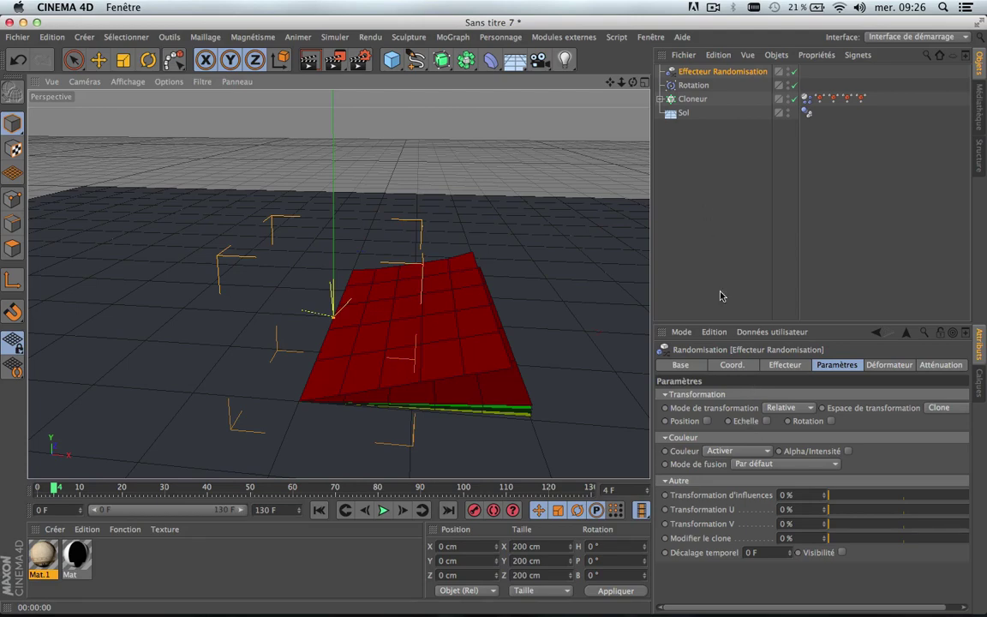
Step: Set the Randomisation effector's Source seed to 12389, play back the animation and return to the first frame
{"action": "left_click", "coordinate": [782, 371]}
{"action": "left_click_drag", "start_coordinate": [742, 471], "coordinate": [742, 475]}
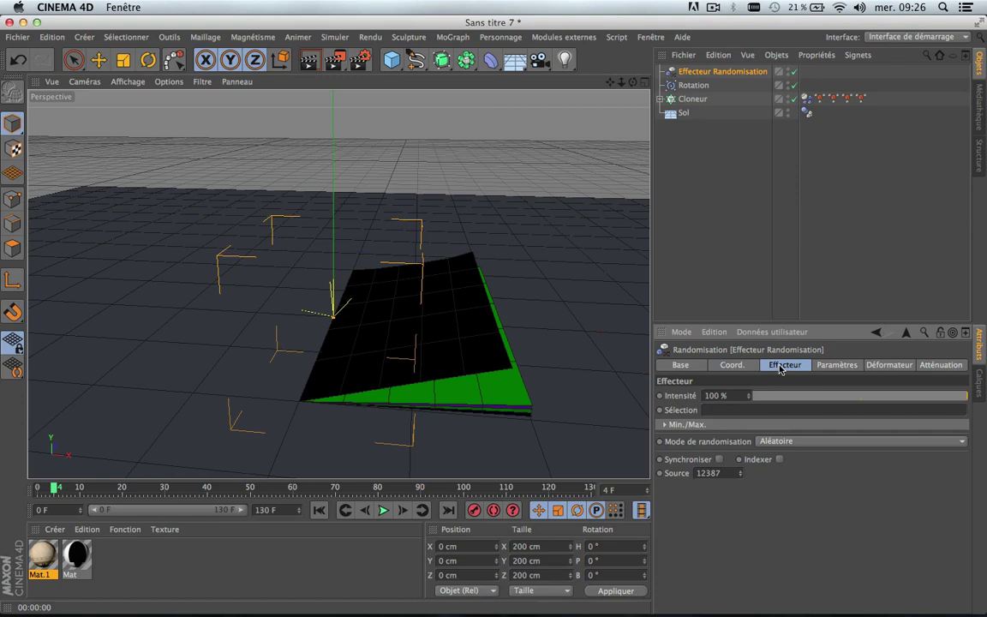
{"action": "left_click", "coordinate": [743, 471]}
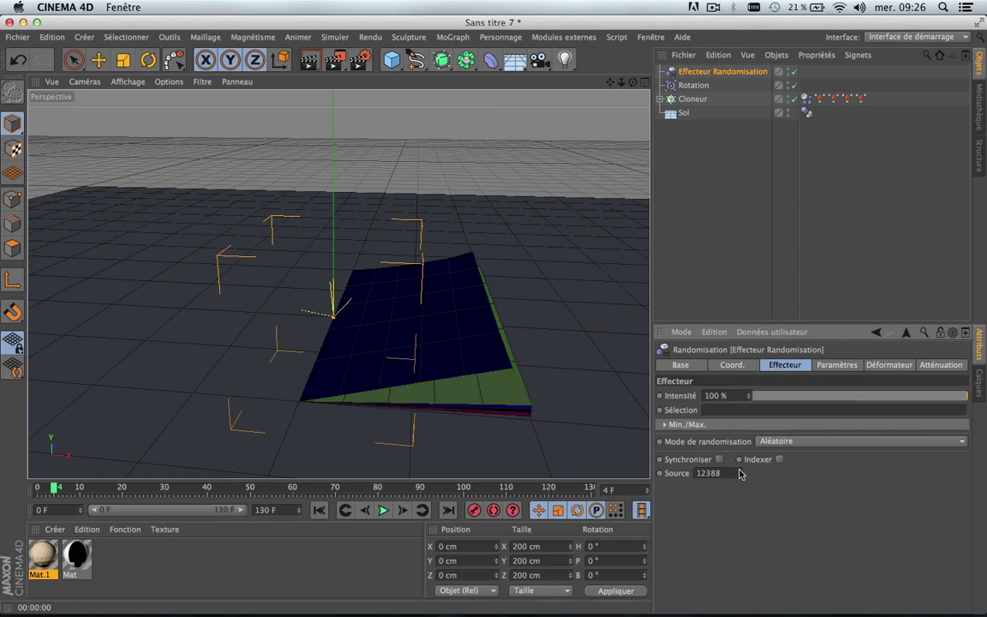
{"action": "left_click", "coordinate": [740, 472]}
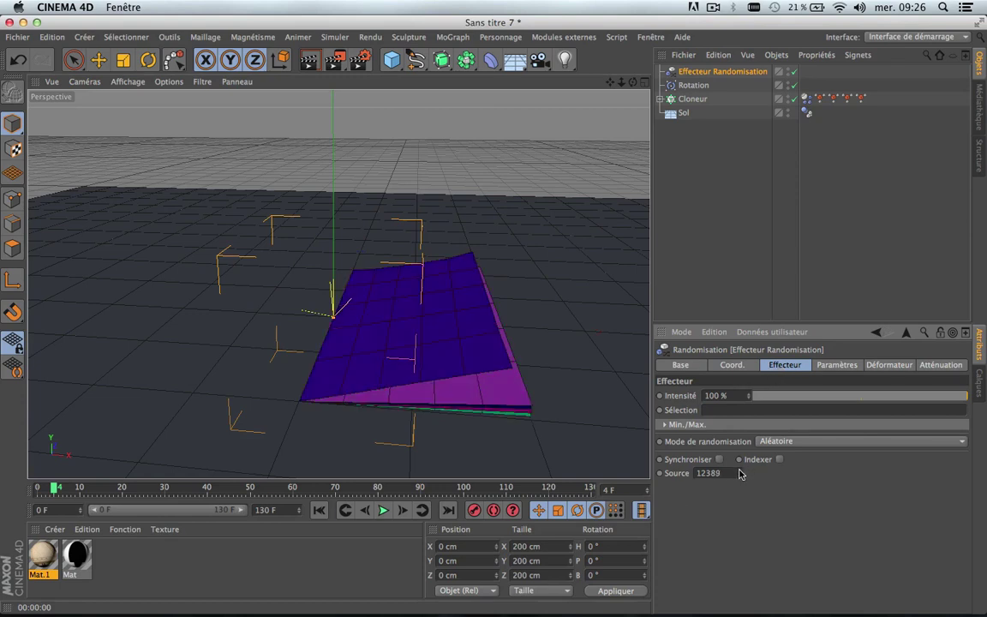
{"action": "left_click", "coordinate": [384, 511]}
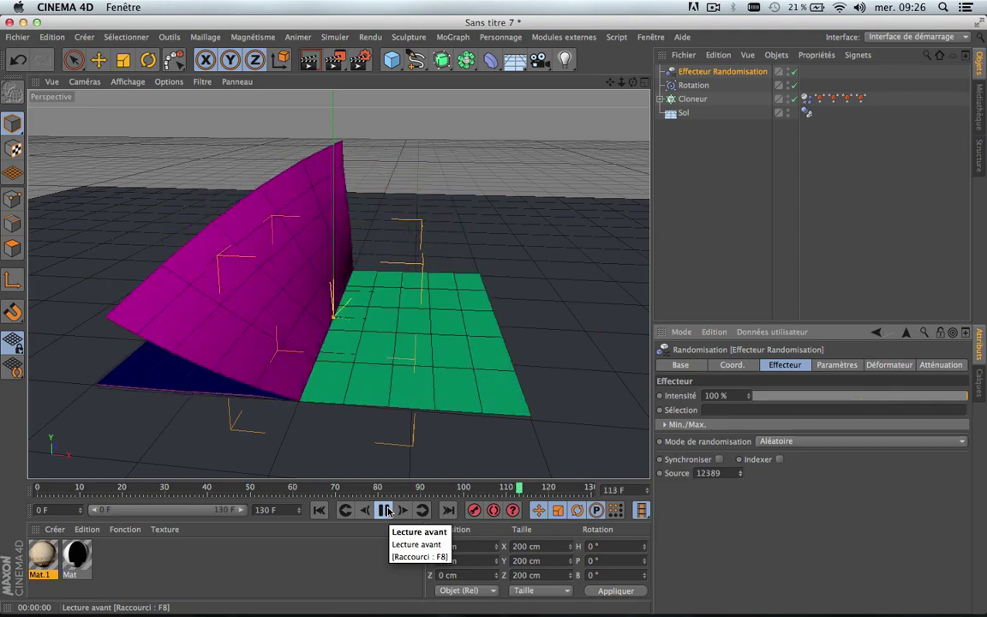
{"action": "left_click", "coordinate": [319, 511]}
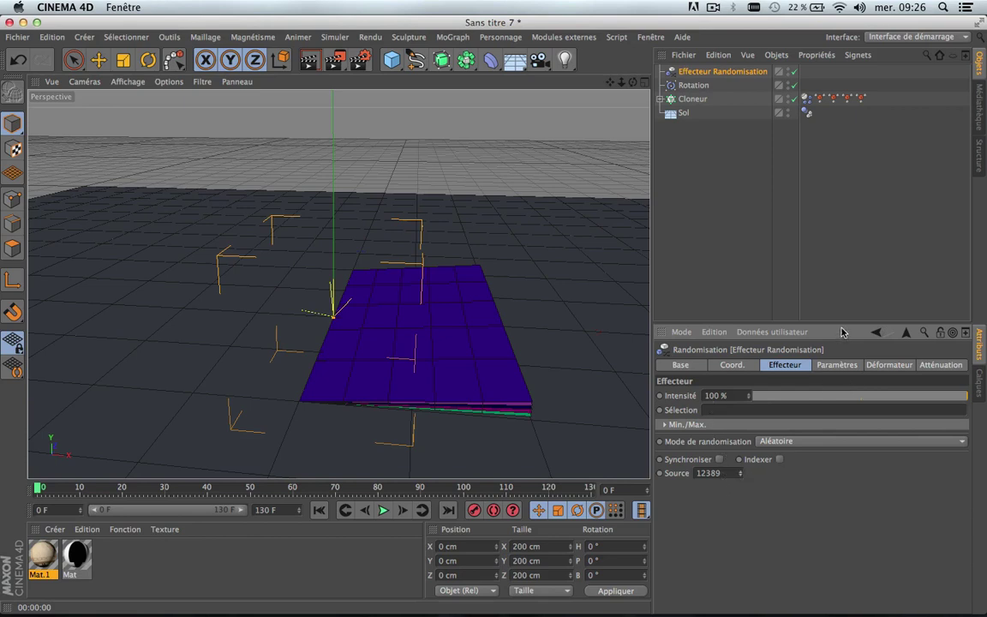
Step: Review the Randomisation effector's parameter, deformer, falloff, effector and coordinate settings, then deselect it
{"action": "left_click", "coordinate": [837, 366]}
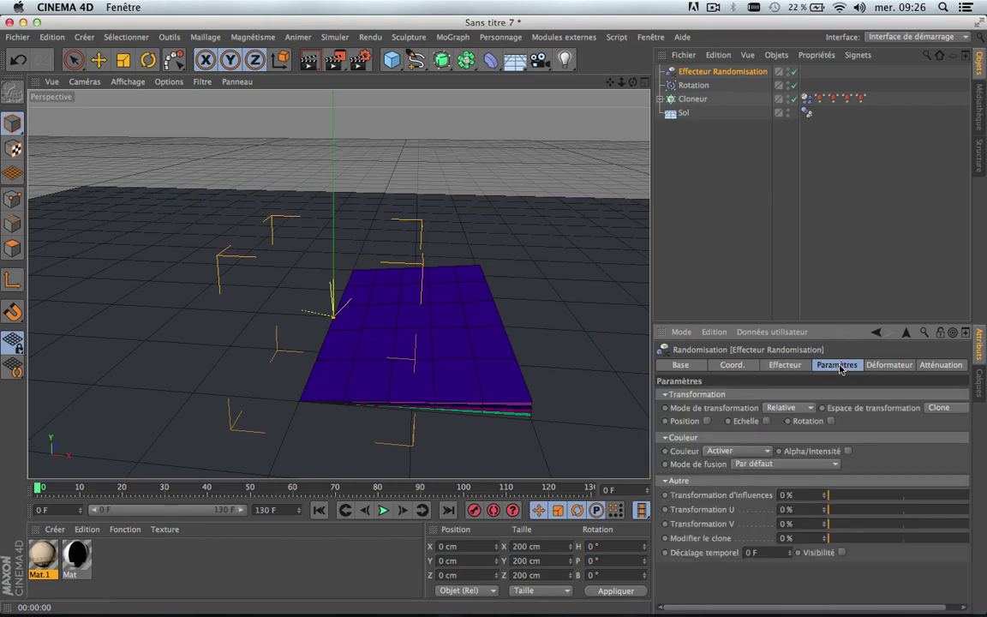
{"action": "left_click", "coordinate": [878, 367]}
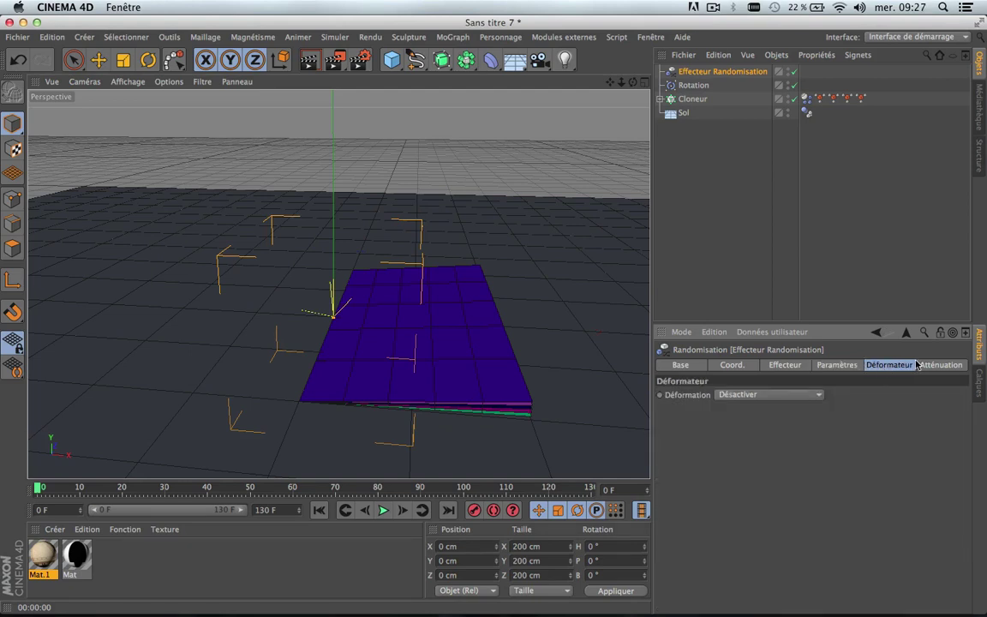
{"action": "left_click", "coordinate": [942, 366]}
{"action": "left_click", "coordinate": [890, 367]}
{"action": "left_click", "coordinate": [838, 366]}
{"action": "left_click", "coordinate": [785, 366]}
{"action": "left_click", "coordinate": [732, 366]}
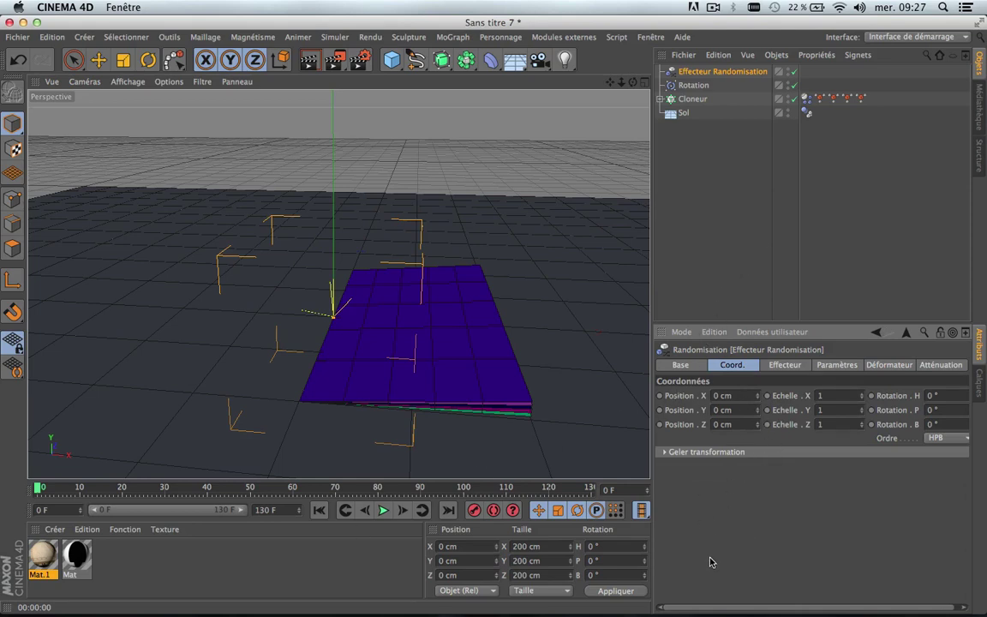
{"action": "left_click", "coordinate": [774, 366]}
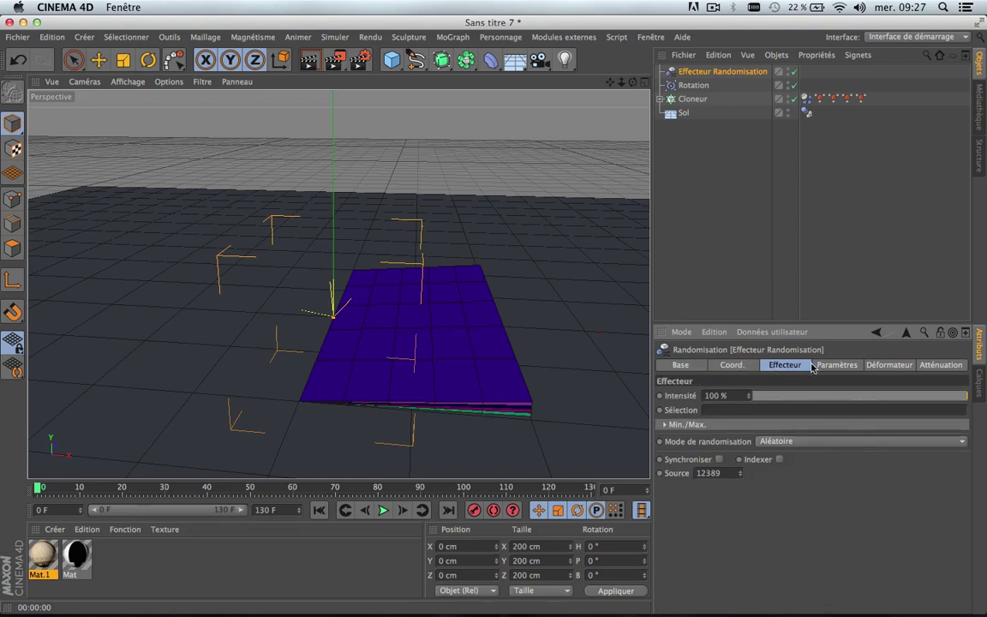
{"action": "left_click", "coordinate": [749, 368]}
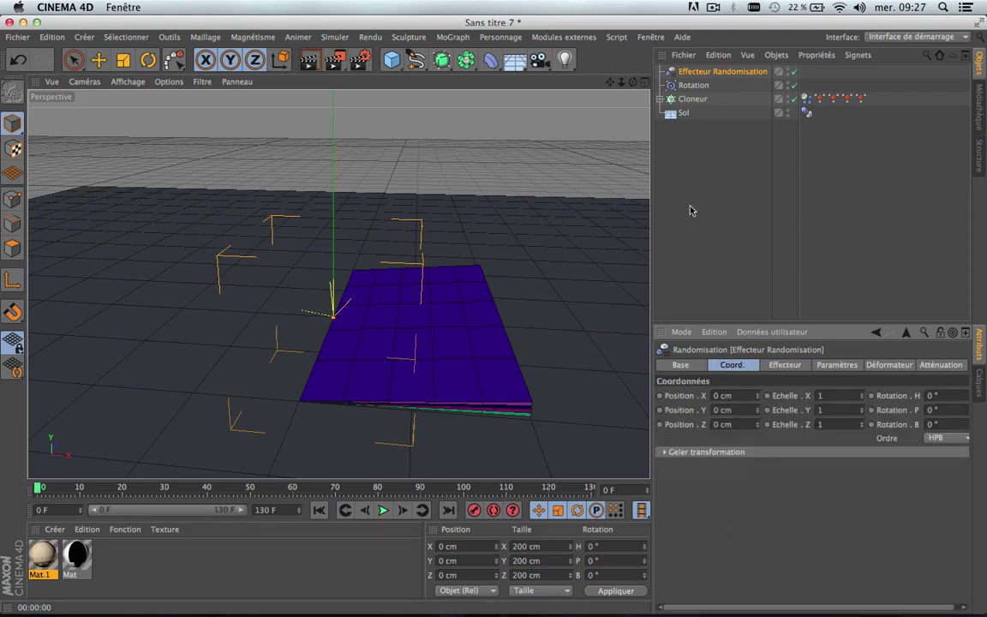
{"action": "left_click", "coordinate": [700, 242]}
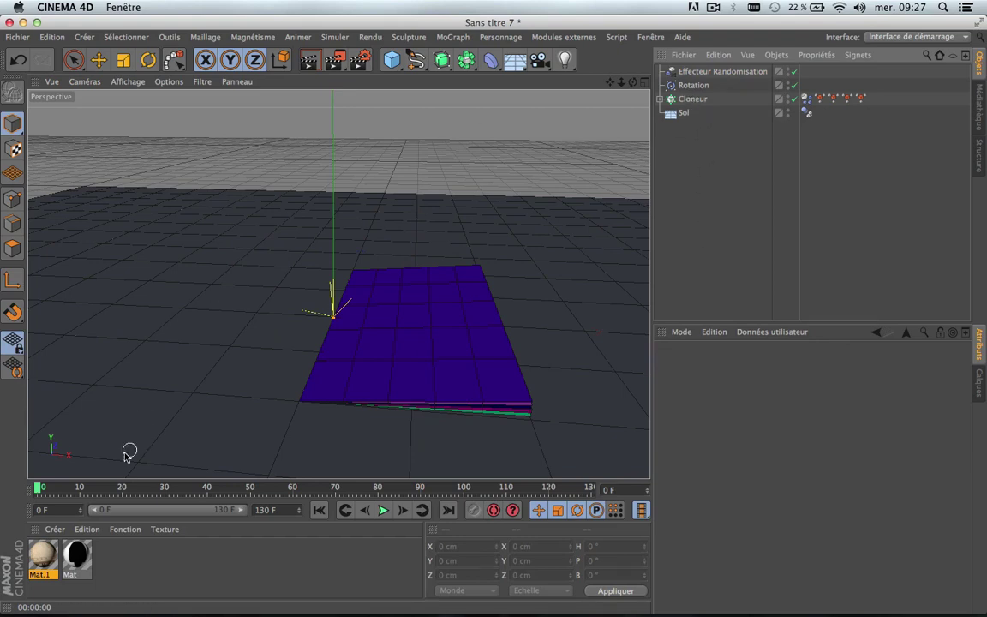
Step: Apply the materials Mat and Mat.1 to the Cloneur, in that order
{"action": "left_click_drag", "start_coordinate": [80, 559], "coordinate": [690, 100]}
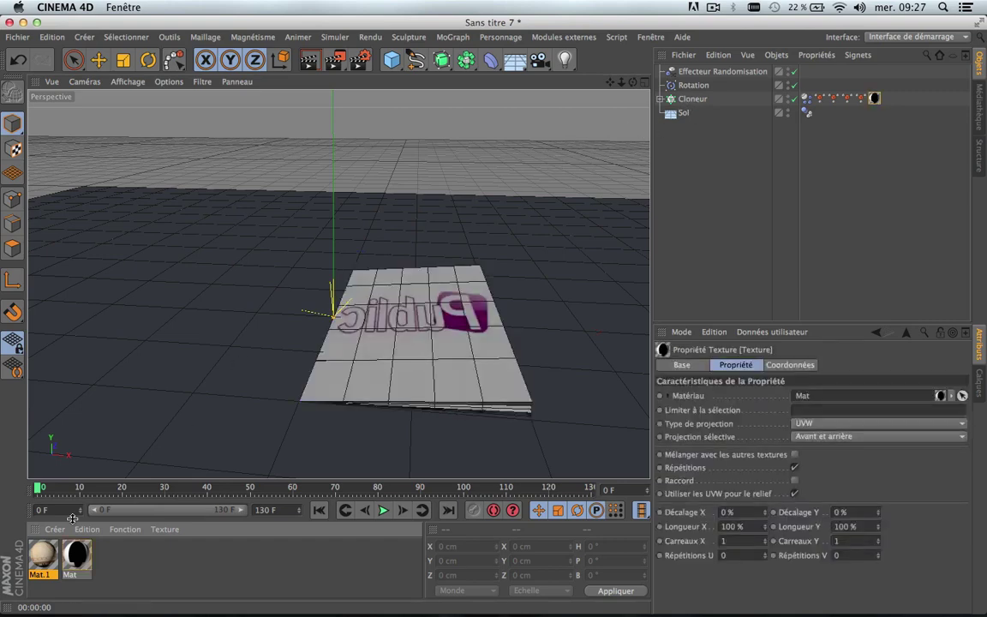
{"action": "left_click_drag", "start_coordinate": [590, 83], "coordinate": [688, 100]}
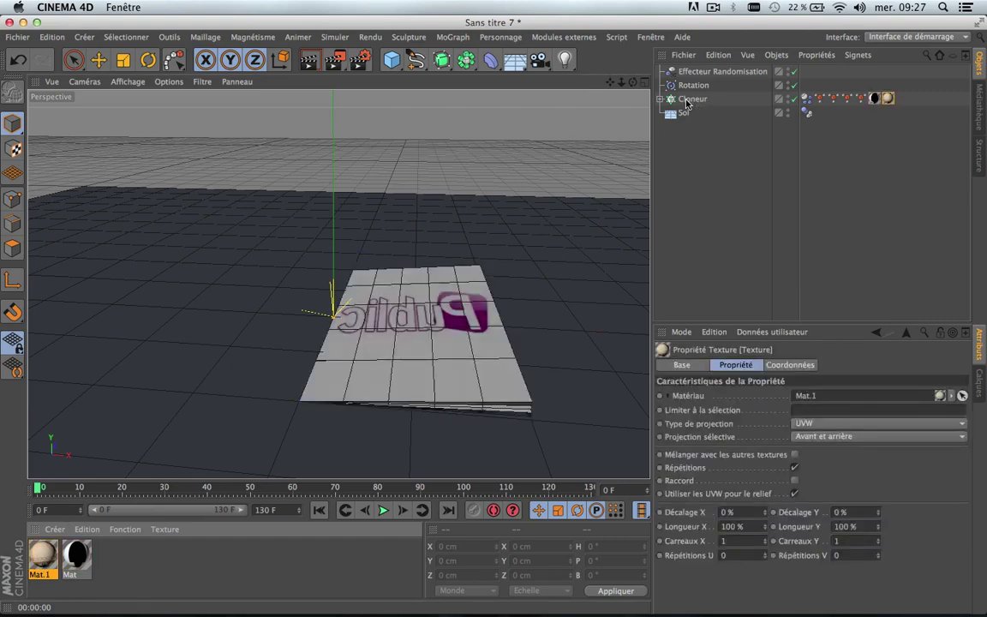
{"action": "left_click", "coordinate": [859, 181]}
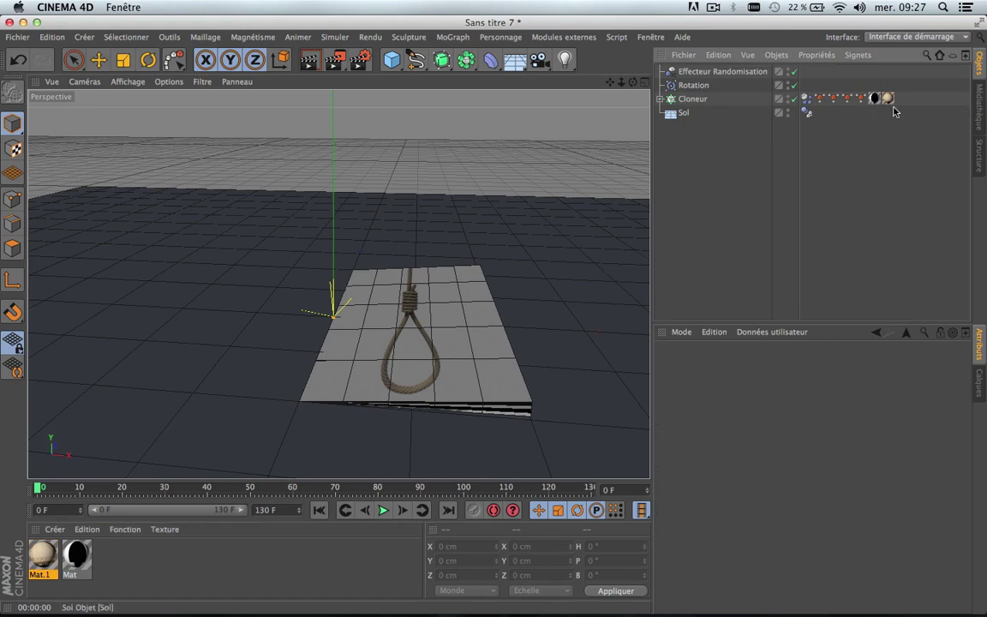
Step: Set the selective projection of the Cloneur's Mat.1 texture tag to Avant
{"action": "left_click", "coordinate": [890, 100]}
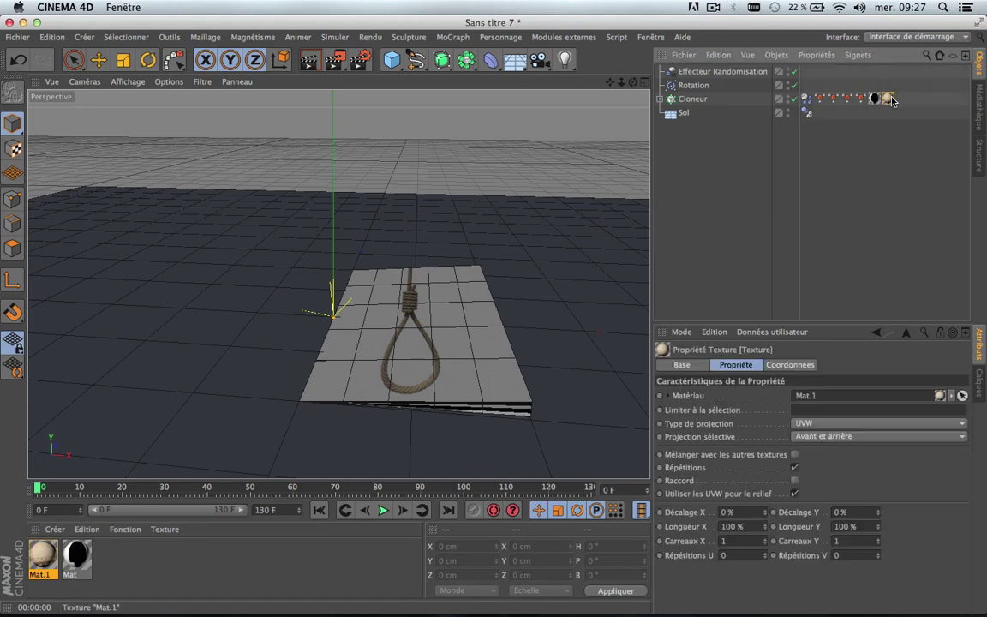
{"action": "left_click", "coordinate": [854, 439]}
{"action": "left_click", "coordinate": [821, 404]}
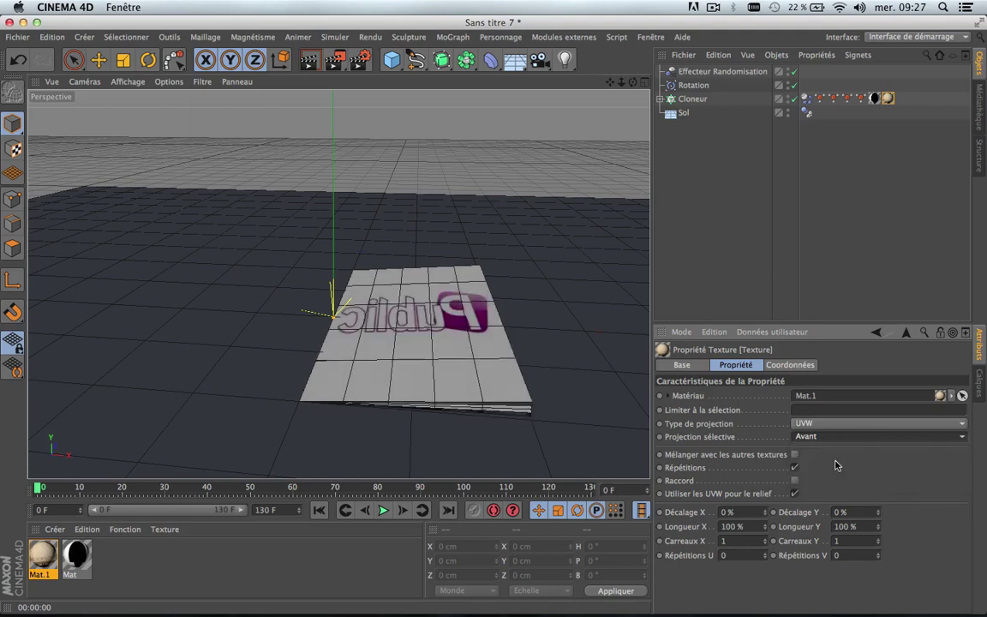
Step: Set the selective projection of the Cloneur's Mat texture tag to Arrière and play back the animation
{"action": "left_click", "coordinate": [874, 98]}
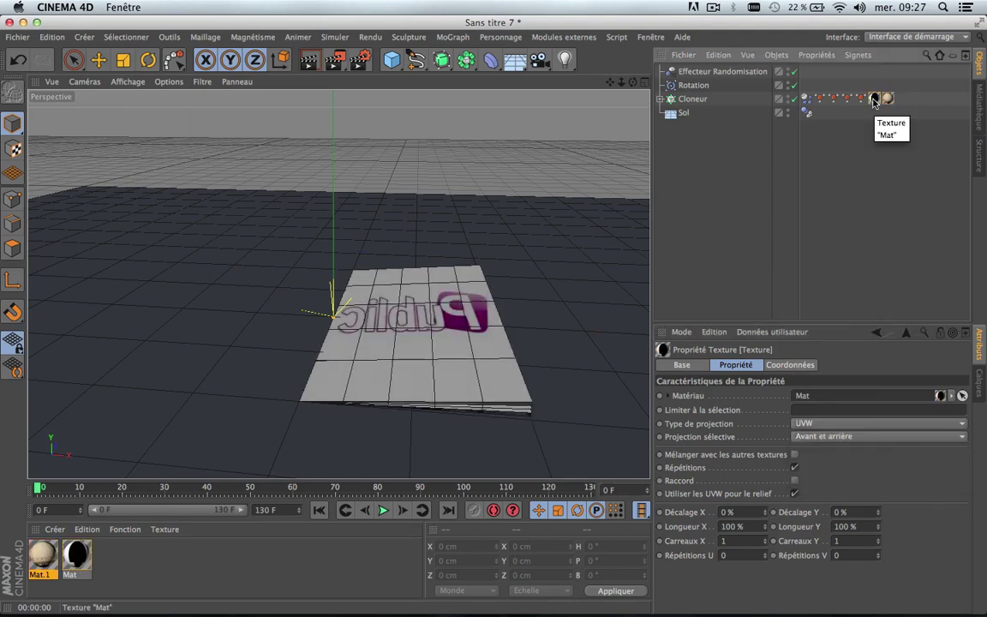
{"action": "left_click", "coordinate": [832, 436]}
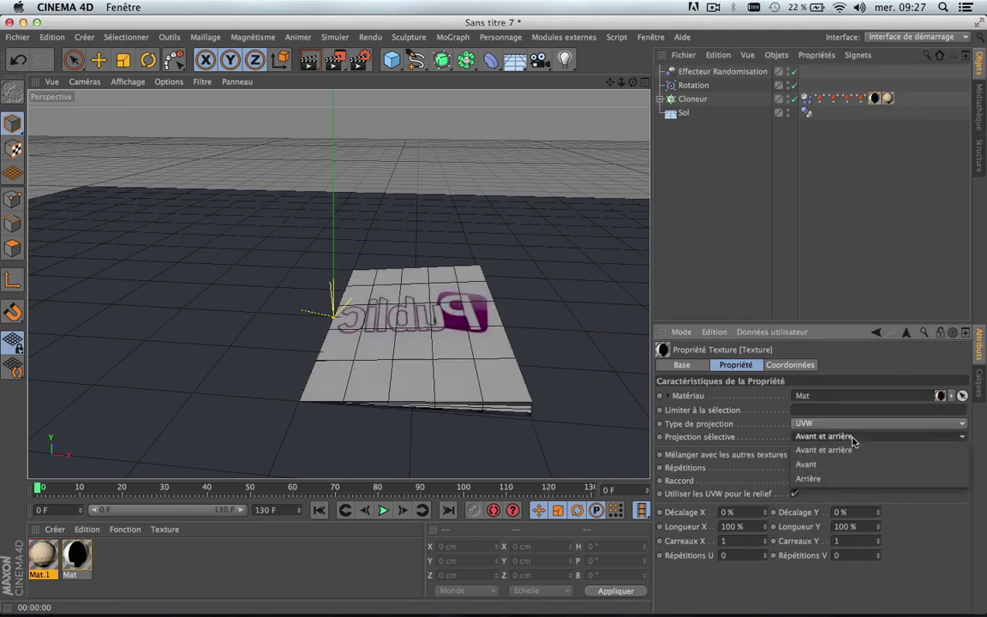
{"action": "left_click", "coordinate": [831, 481]}
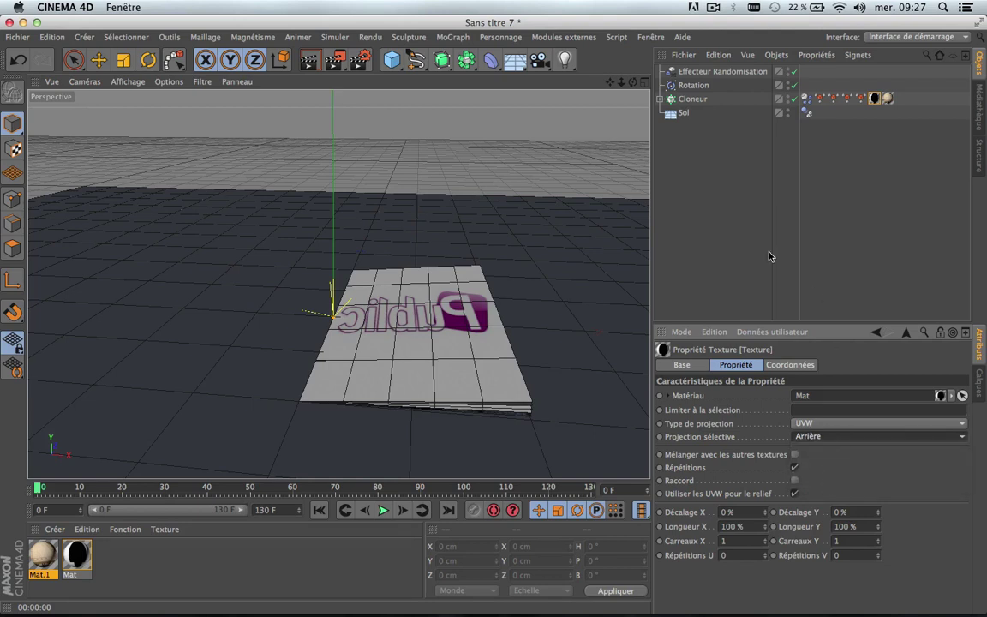
{"action": "left_click", "coordinate": [385, 511]}
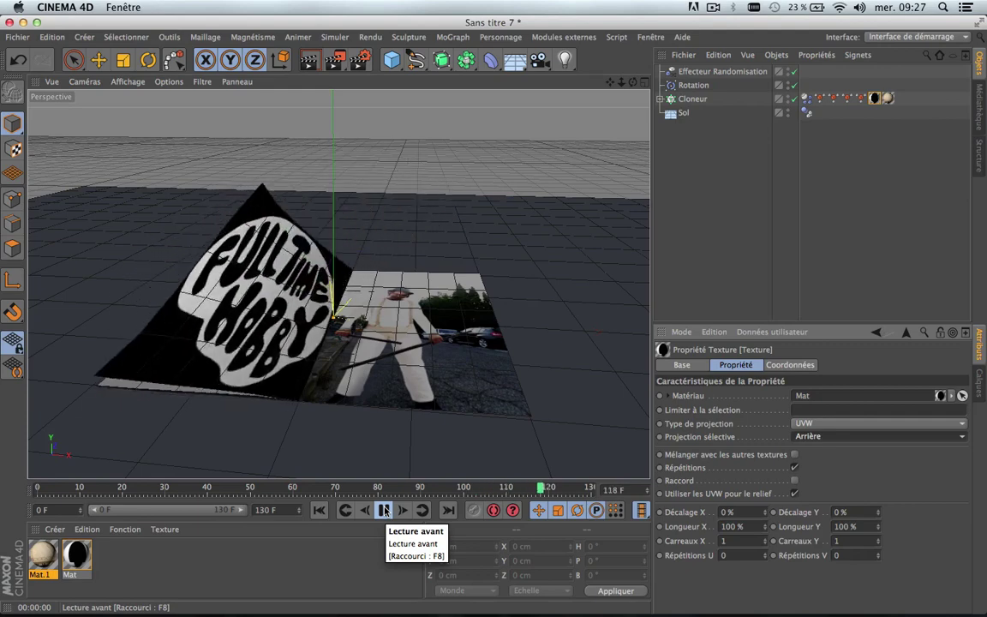
{"action": "left_click", "coordinate": [384, 511]}
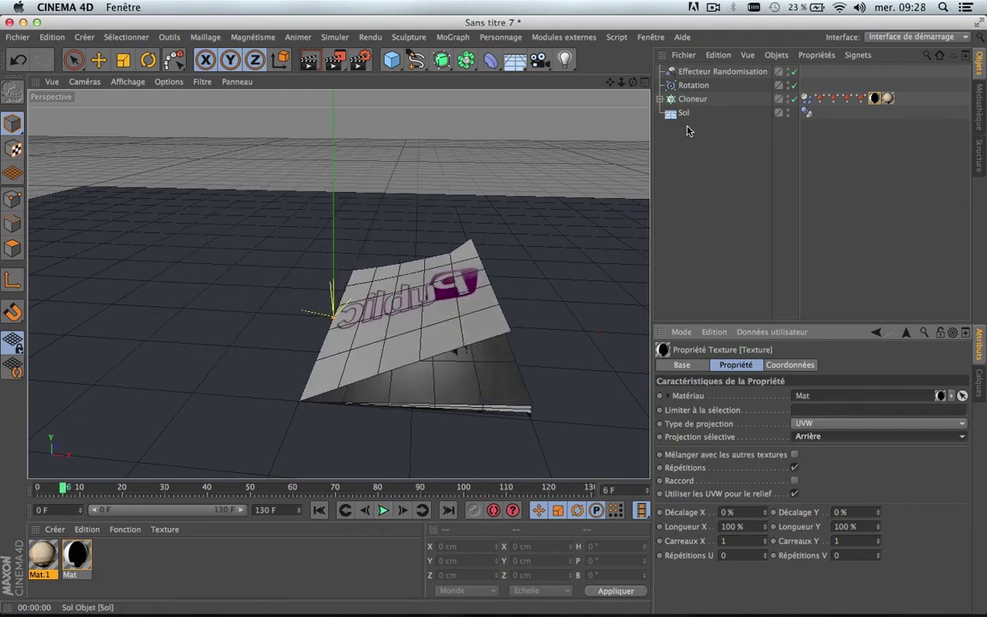
Step: Review the coordinates of the Cloneur's Mat.1 texture tag and the properties of its material
{"action": "left_click", "coordinate": [888, 98]}
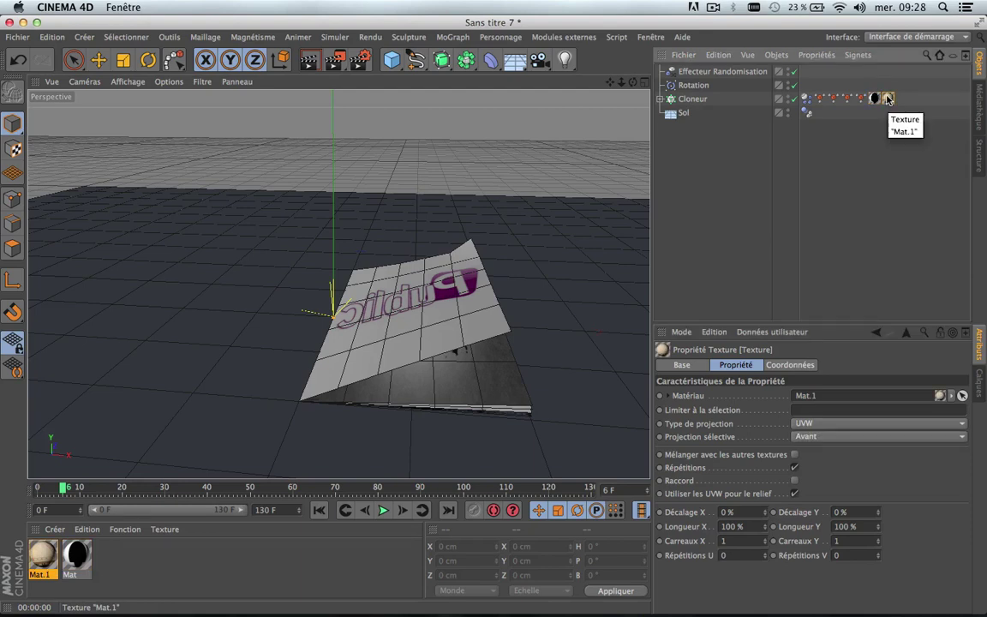
{"action": "left_click", "coordinate": [789, 367]}
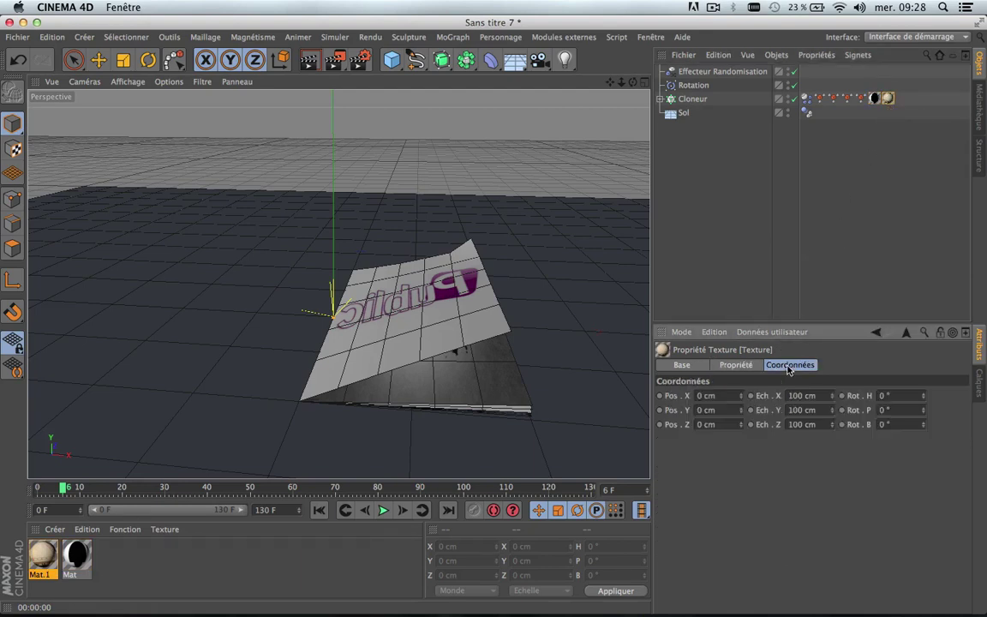
{"action": "double_click", "coordinate": [889, 101]}
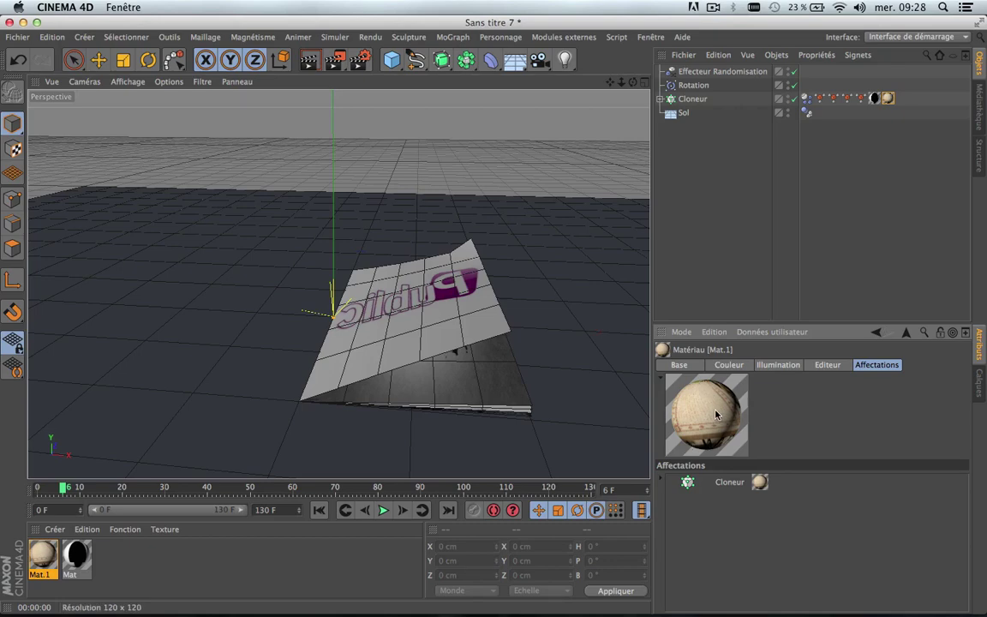
Step: Examine the settings of Mat's Public logo bitmap for a way to flip the image, including its external image viewer, and close the material editor
{"action": "double_click", "coordinate": [76, 556]}
{"action": "left_click", "coordinate": [385, 235]}
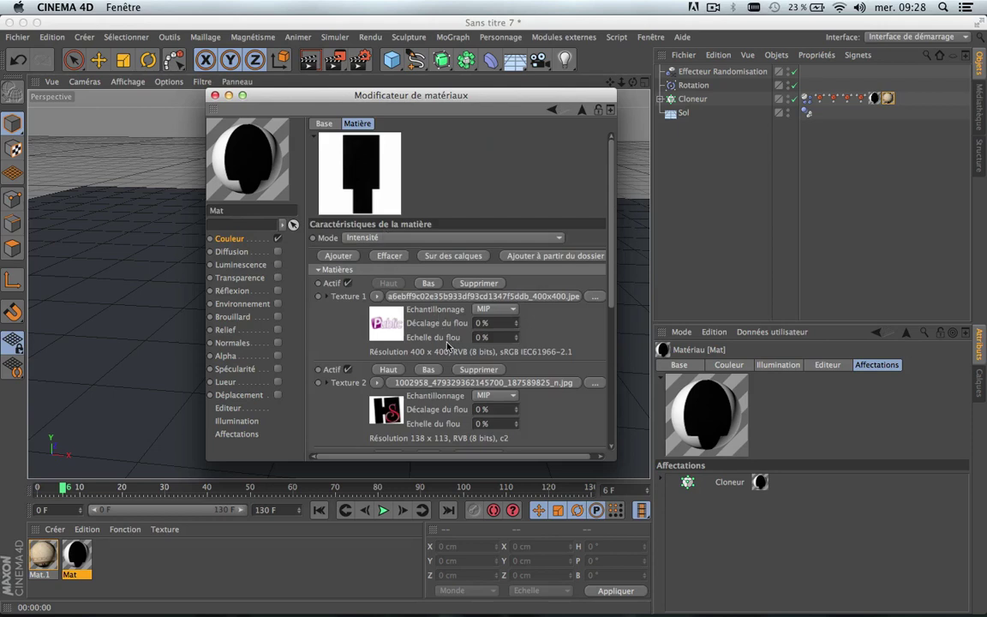
{"action": "left_click", "coordinate": [387, 324]}
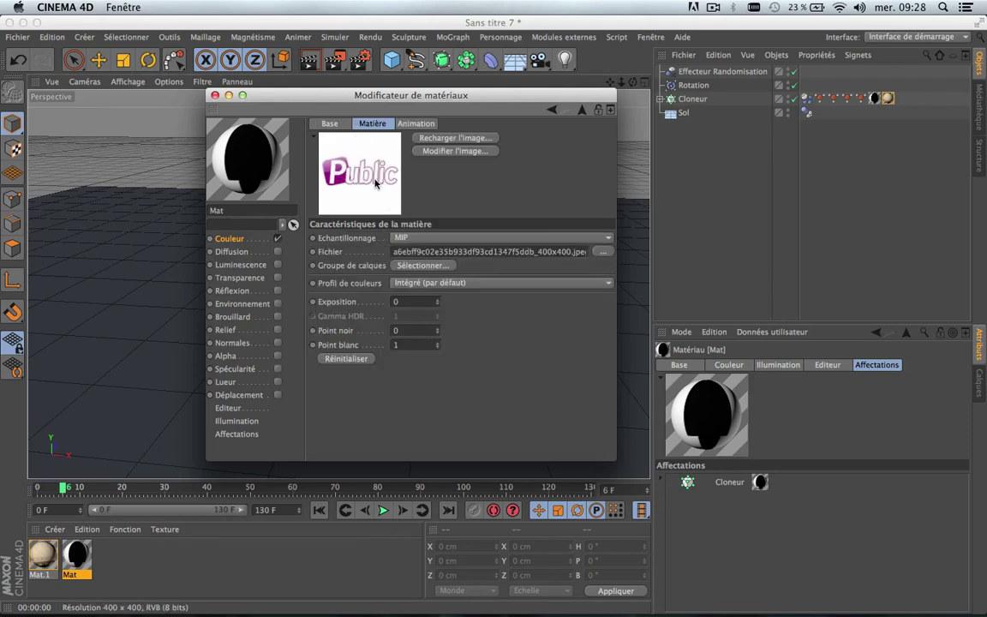
{"action": "left_click", "coordinate": [441, 152]}
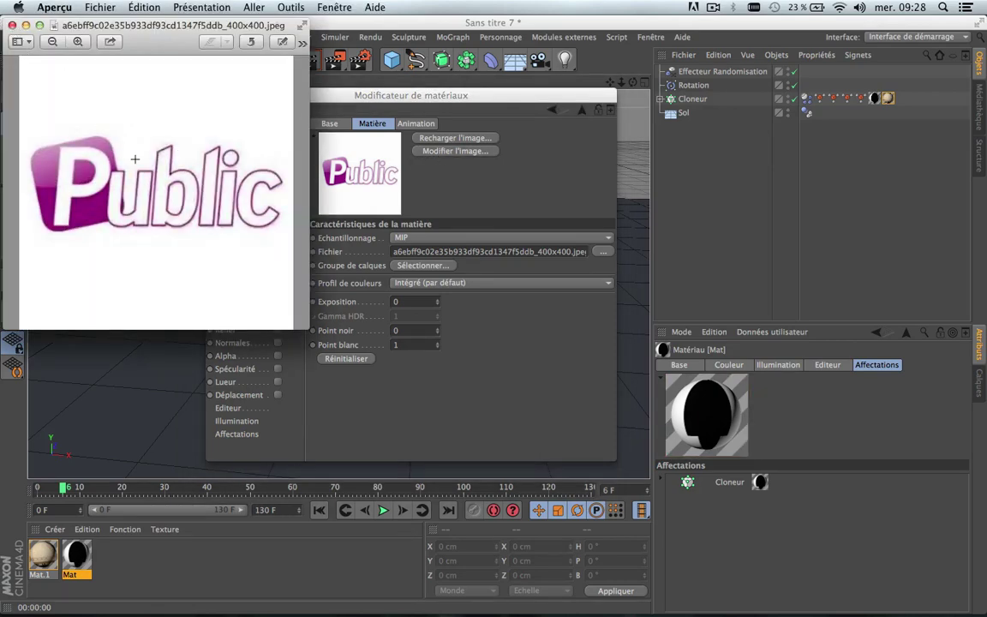
{"action": "left_click", "coordinate": [12, 25]}
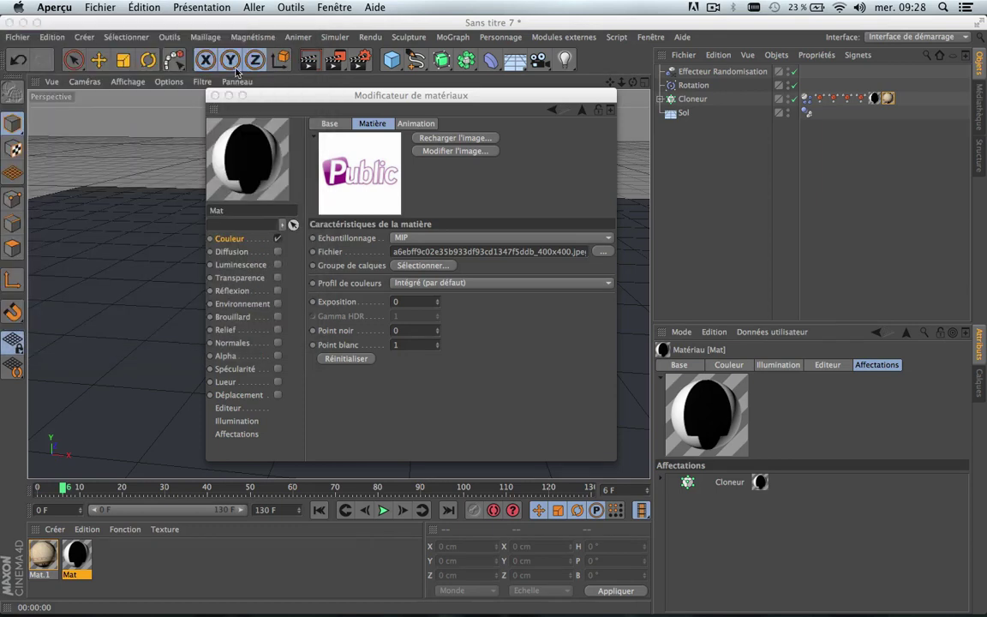
{"action": "left_click", "coordinate": [420, 123]}
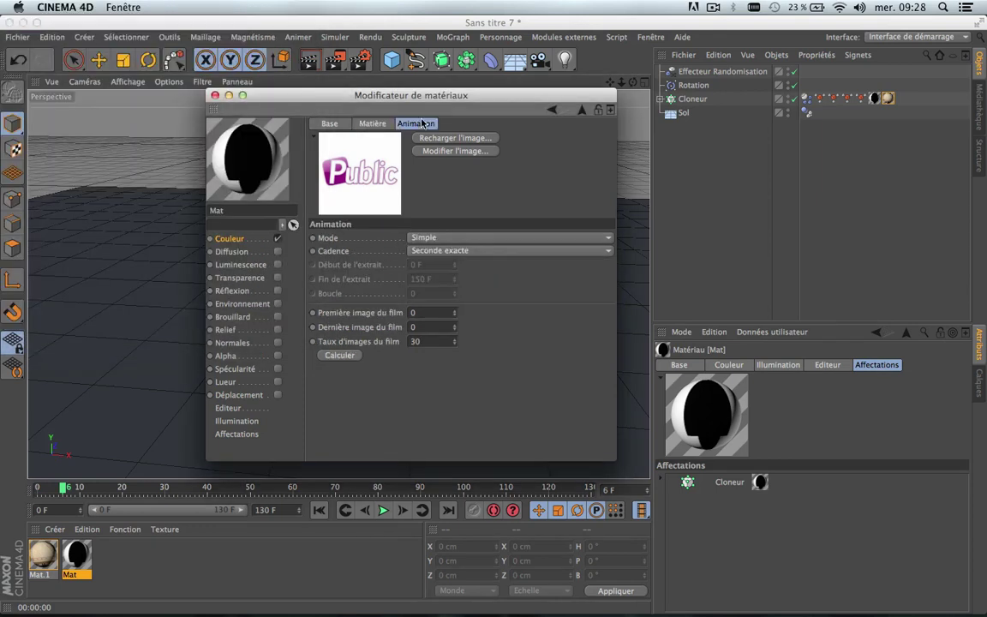
{"action": "left_click", "coordinate": [371, 125]}
{"action": "left_click", "coordinate": [331, 126]}
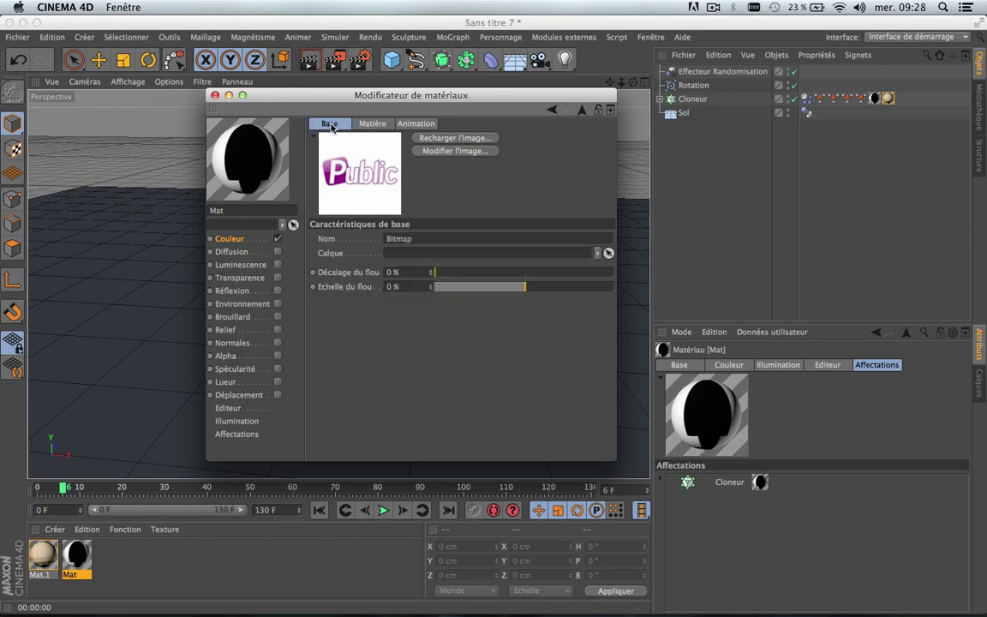
{"action": "left_click", "coordinate": [215, 96]}
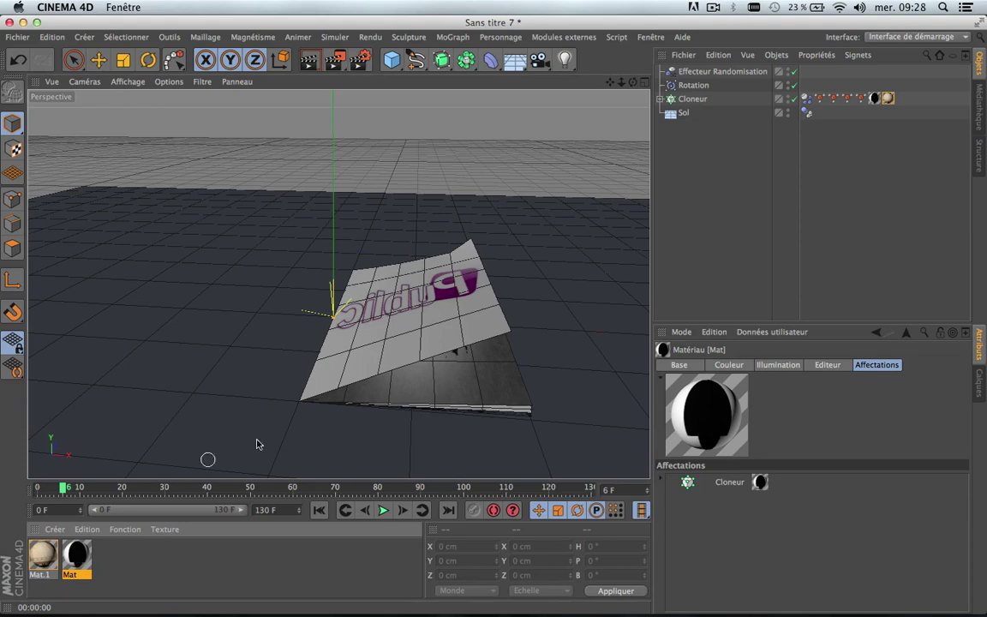
Step: Try rotating the Mat.1 texture tag's heading to 52°, undo the rotation and deselect the tag
{"action": "left_click", "coordinate": [889, 99]}
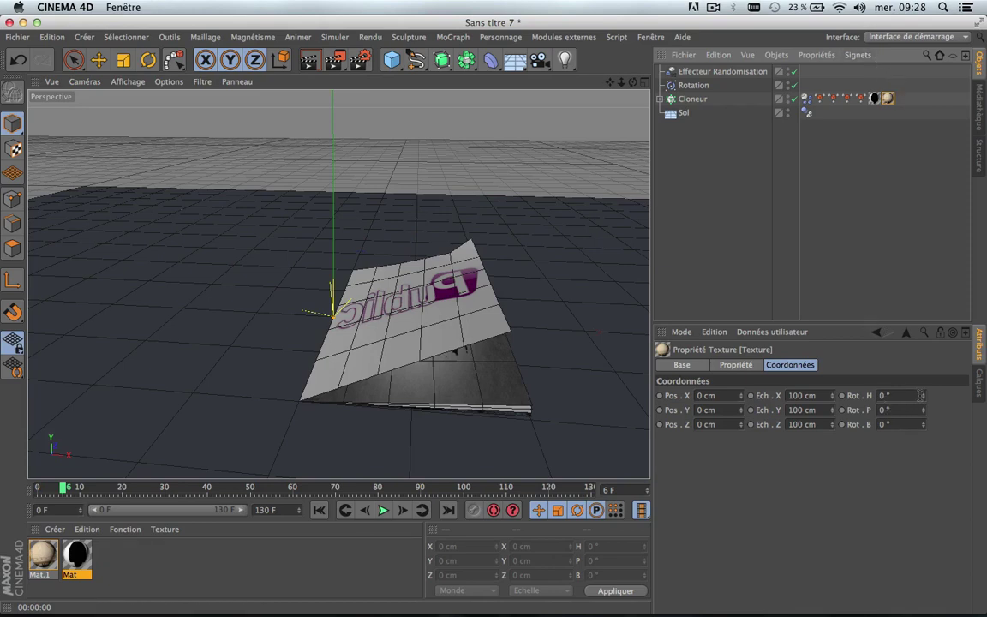
{"action": "left_click_drag", "start_coordinate": [924, 396], "coordinate": [908, 403]}
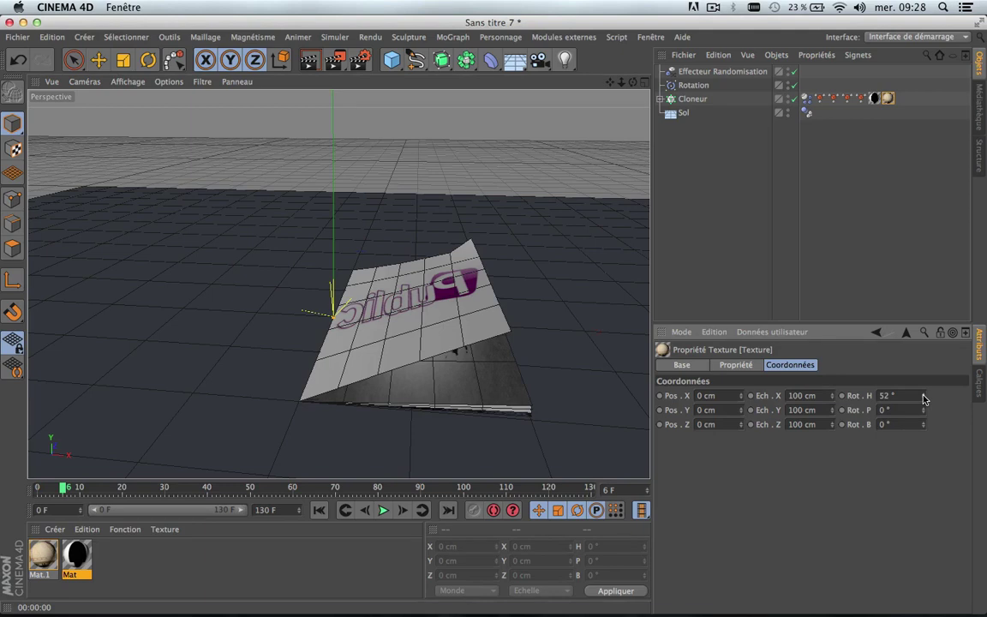
{"action": "key", "text": "super+z"}
{"action": "left_click", "coordinate": [753, 256]}
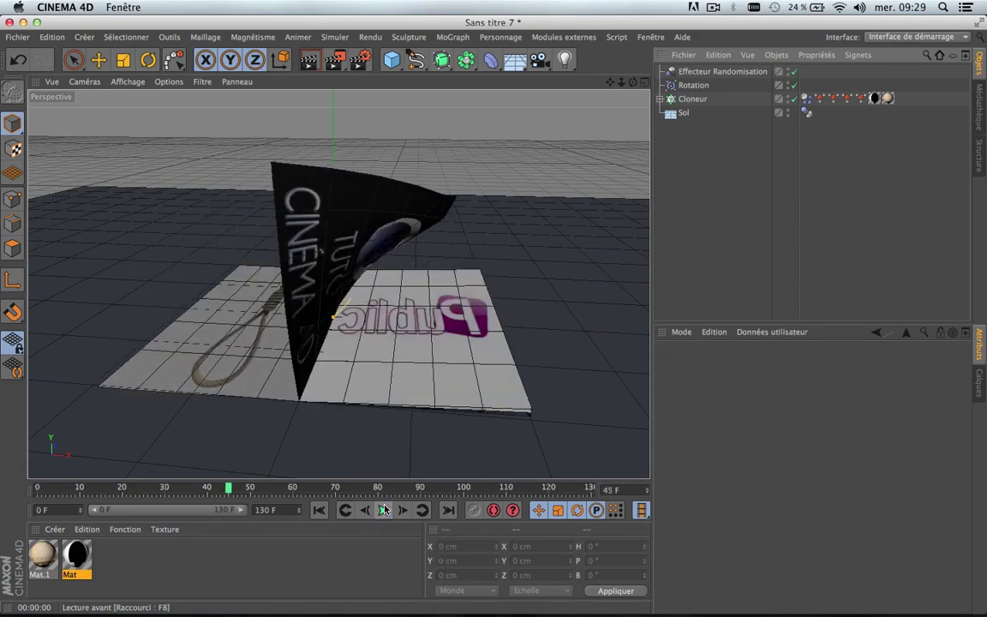
Step: Pause playback at frame 45 and try different Source seeds for the Randomisation effector, from 12394 down to 12374
{"action": "left_click", "coordinate": [384, 510]}
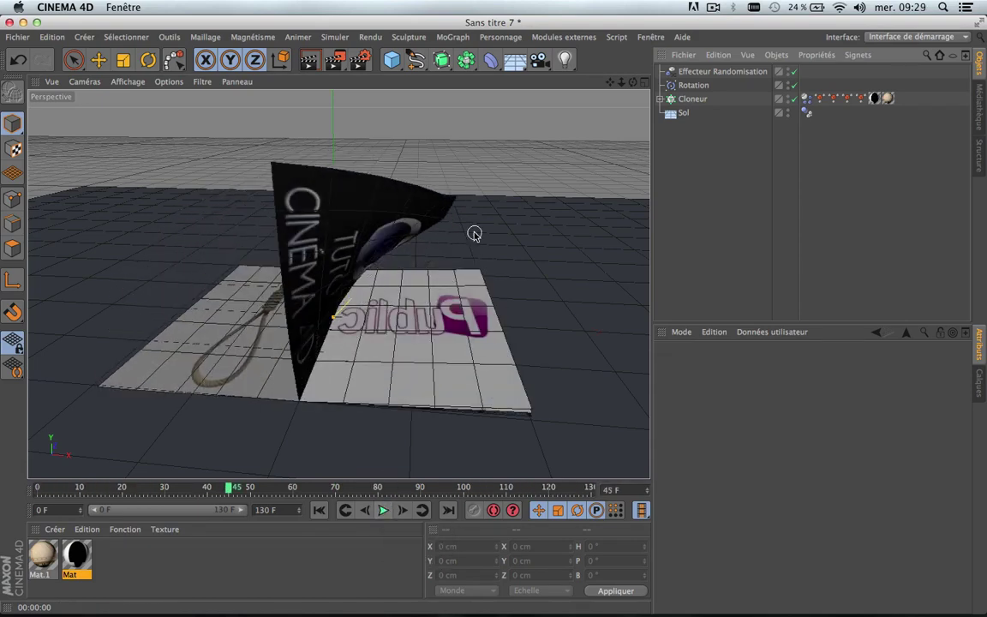
{"action": "left_click", "coordinate": [712, 74]}
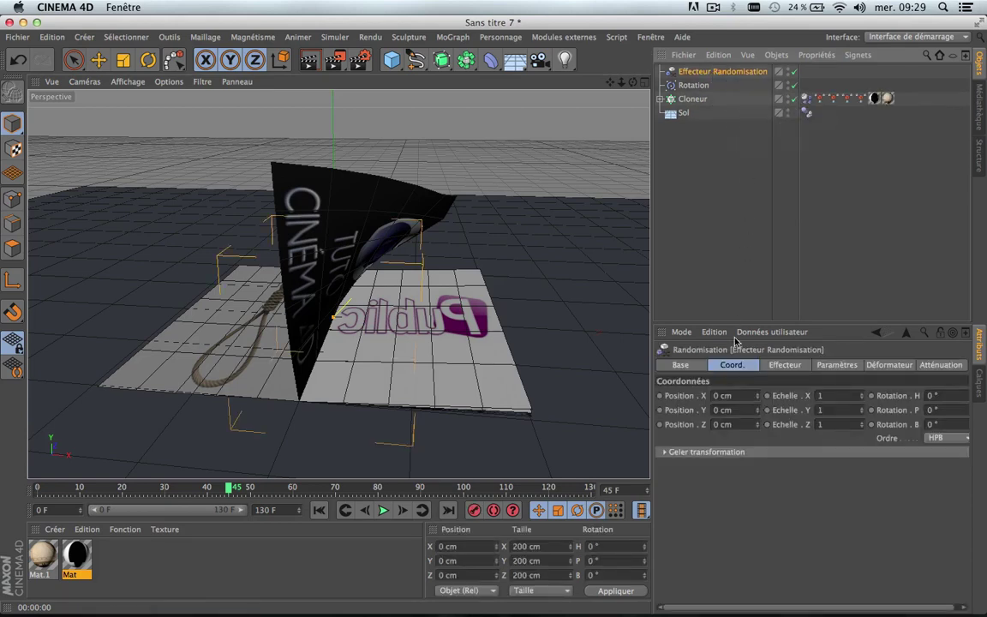
{"action": "left_click", "coordinate": [785, 366]}
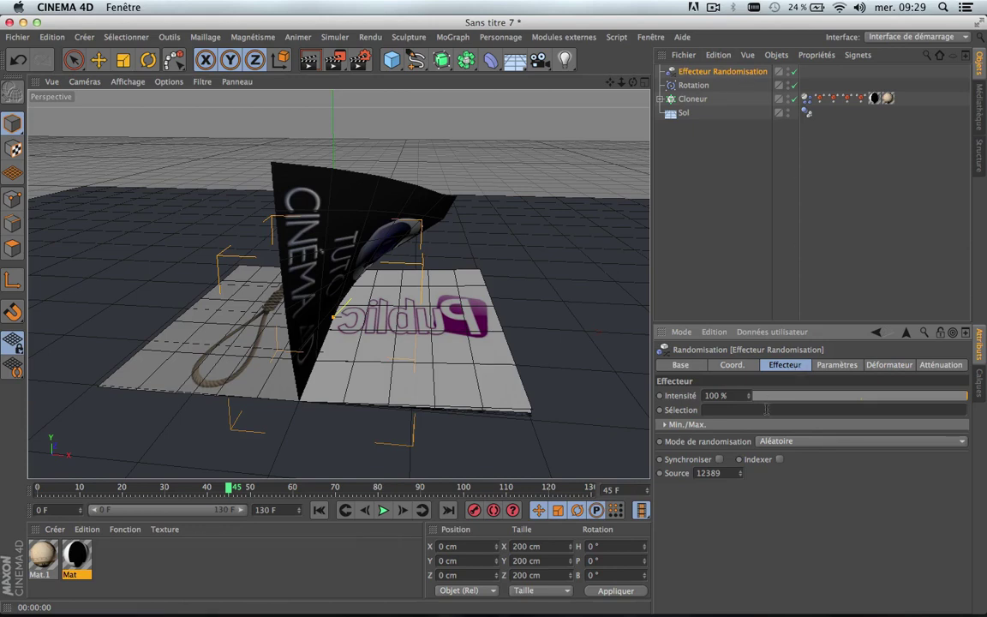
{"action": "left_click", "coordinate": [740, 471]}
{"action": "left_click", "coordinate": [740, 471]}
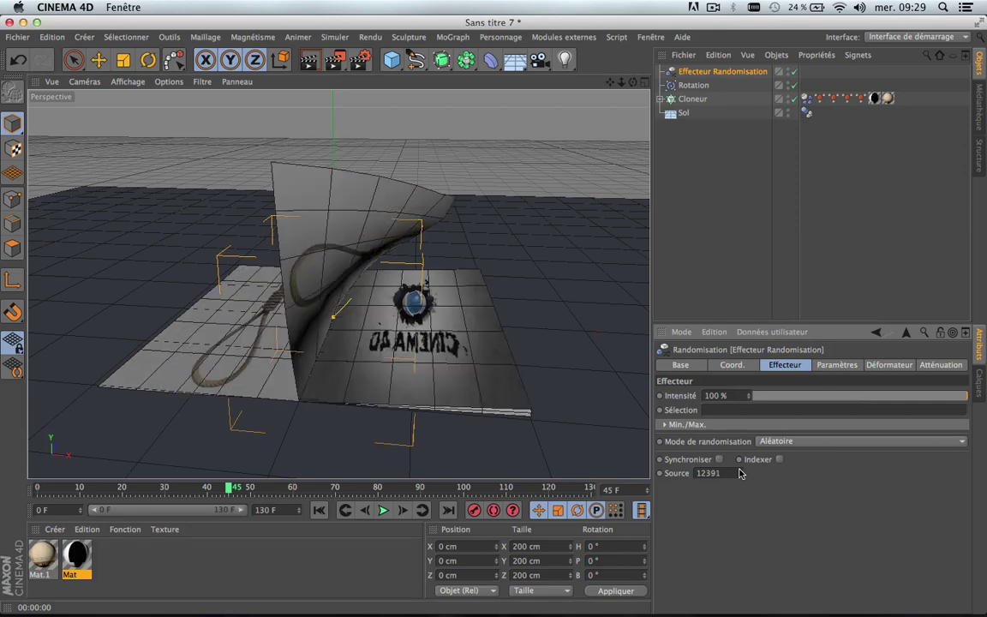
{"action": "left_click", "coordinate": [740, 470]}
{"action": "left_click", "coordinate": [740, 471]}
{"action": "left_click", "coordinate": [740, 470]}
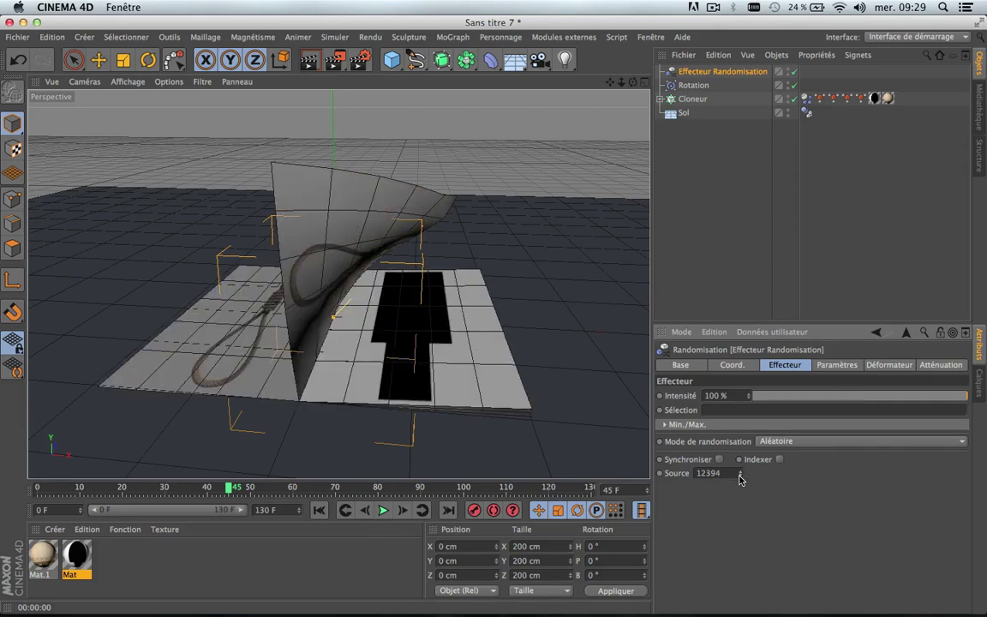
{"action": "left_click", "coordinate": [740, 477]}
{"action": "left_click", "coordinate": [740, 476]}
{"action": "left_click", "coordinate": [740, 477]}
{"action": "left_click", "coordinate": [740, 477]}
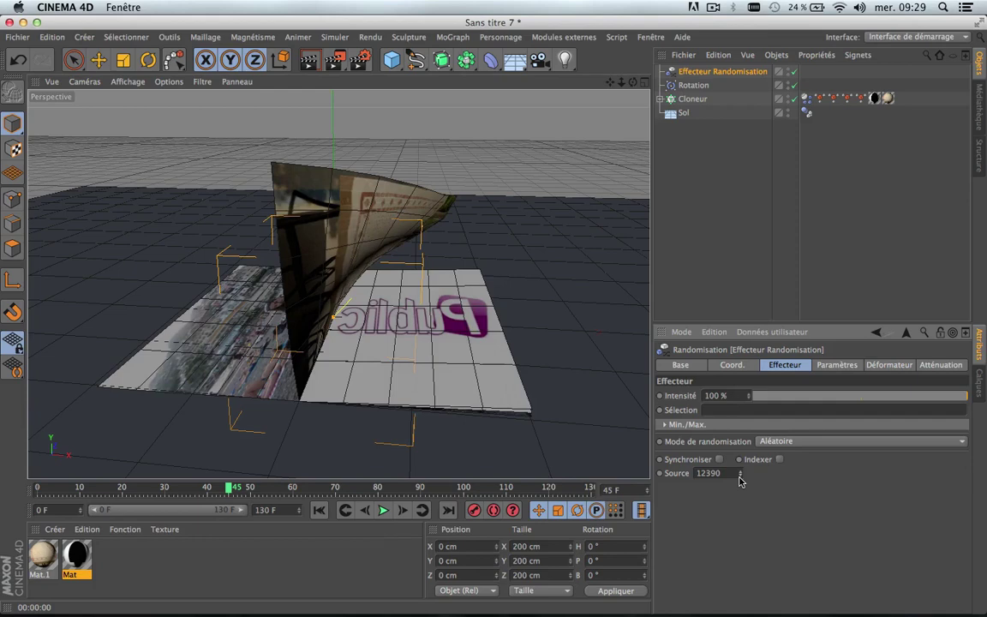
{"action": "left_click", "coordinate": [740, 476]}
{"action": "left_click", "coordinate": [740, 476]}
{"action": "left_click", "coordinate": [739, 477]}
{"action": "left_click", "coordinate": [739, 477]}
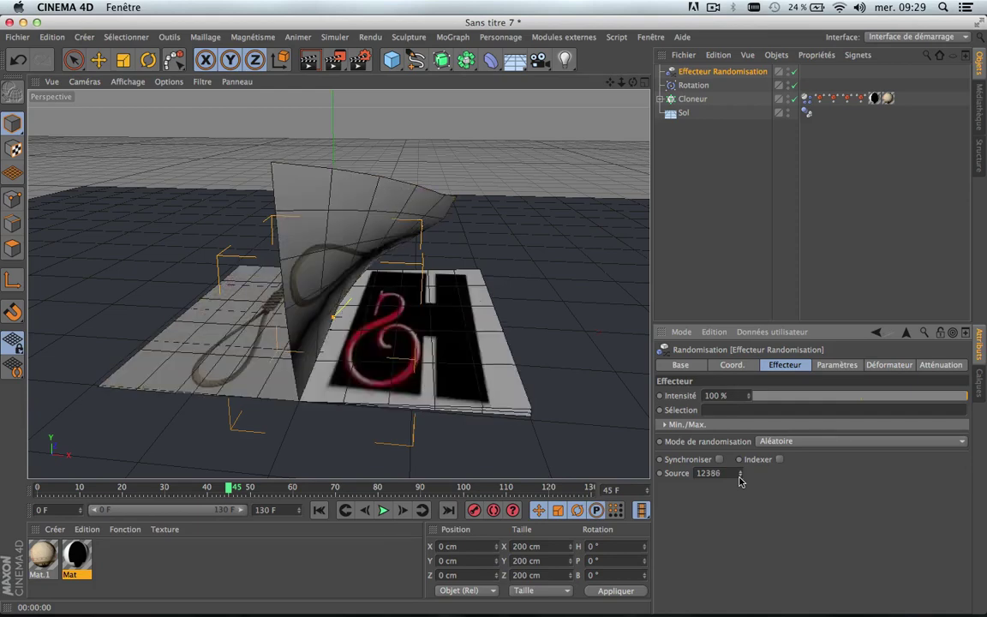
{"action": "left_click", "coordinate": [739, 477]}
{"action": "left_click", "coordinate": [739, 477]}
{"action": "left_click", "coordinate": [740, 476]}
{"action": "left_click", "coordinate": [739, 477]}
{"action": "left_click", "coordinate": [740, 477]}
{"action": "left_click", "coordinate": [740, 476]}
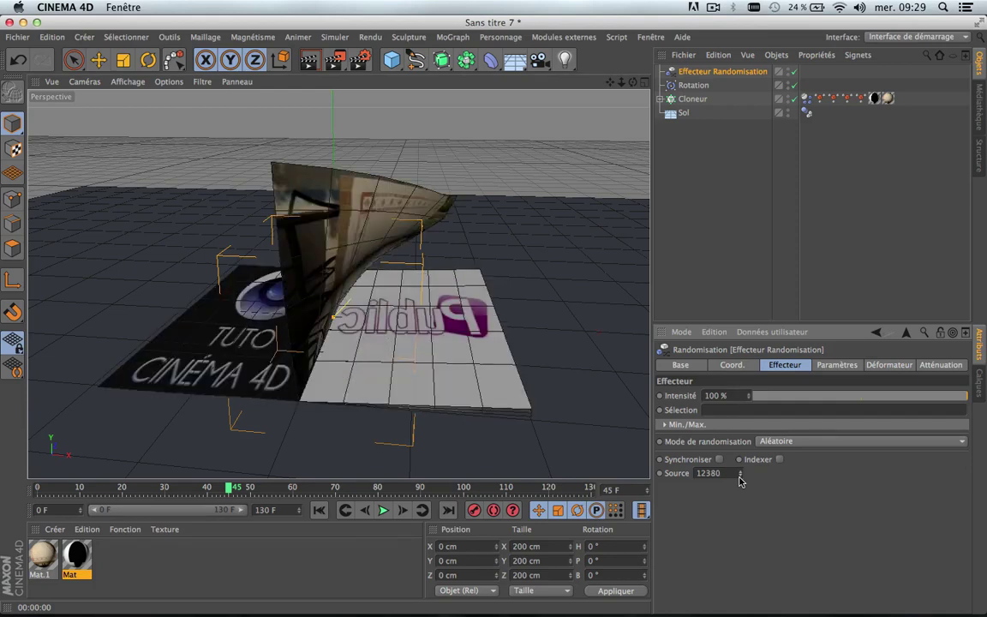
{"action": "left_click", "coordinate": [739, 477]}
{"action": "left_click", "coordinate": [740, 476]}
{"action": "left_click", "coordinate": [740, 477]}
{"action": "left_click", "coordinate": [740, 477]}
{"action": "left_click", "coordinate": [740, 477]}
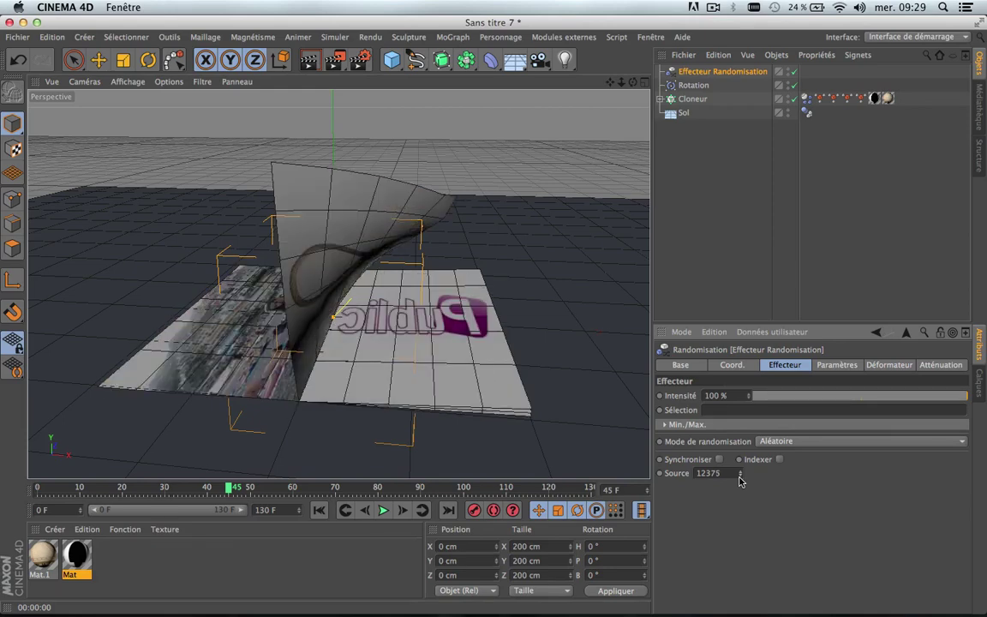
Step: Play back the animation from the first frame to check the page images with the new seed
{"action": "left_click", "coordinate": [319, 513]}
{"action": "left_click", "coordinate": [383, 511]}
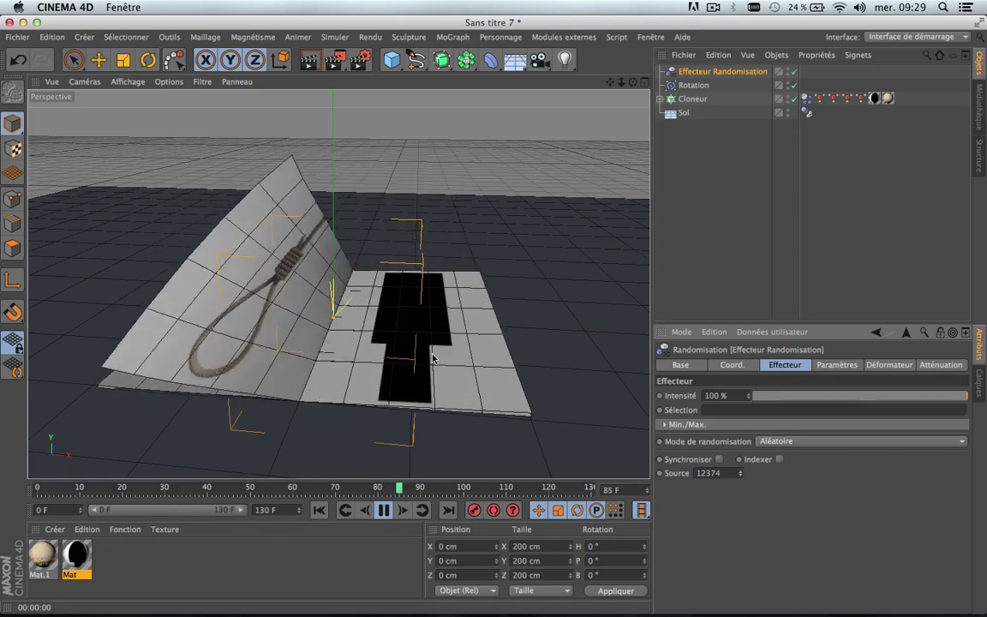
{"action": "left_click", "coordinate": [384, 511]}
Step: Restore the Randomisation effector's Source seed to 12389 and replay the animation from the first frame, stopping at frame 54
{"action": "mouse_move", "coordinate": [743, 474]}
{"action": "left_mouse_down"}
{"action": "mouse_move", "coordinate": [743, 445]}
{"action": "mouse_move", "coordinate": [740, 493]}
{"action": "left_mouse_up"}
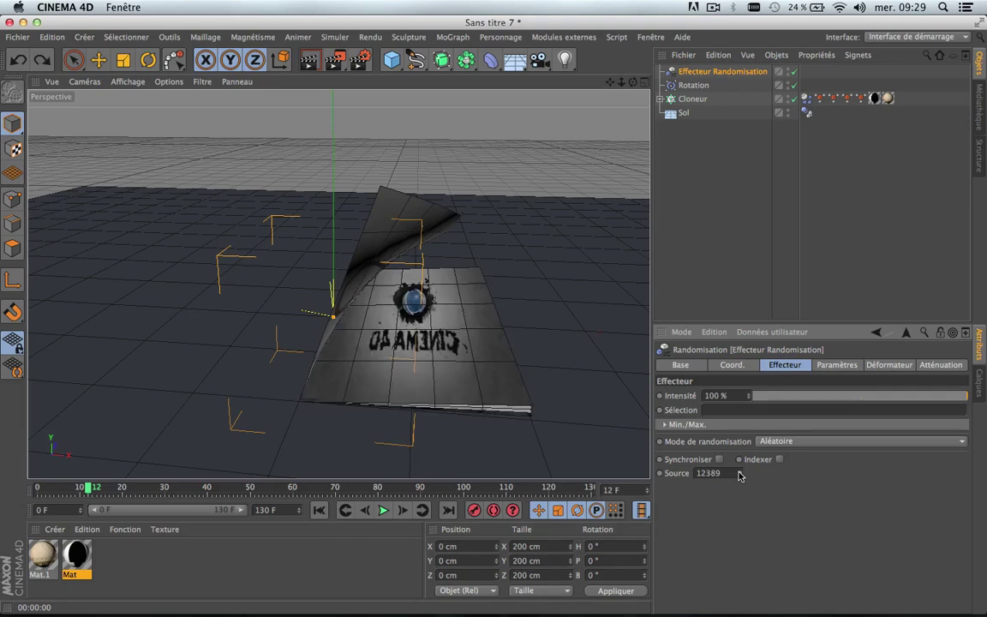
{"action": "left_click", "coordinate": [383, 511]}
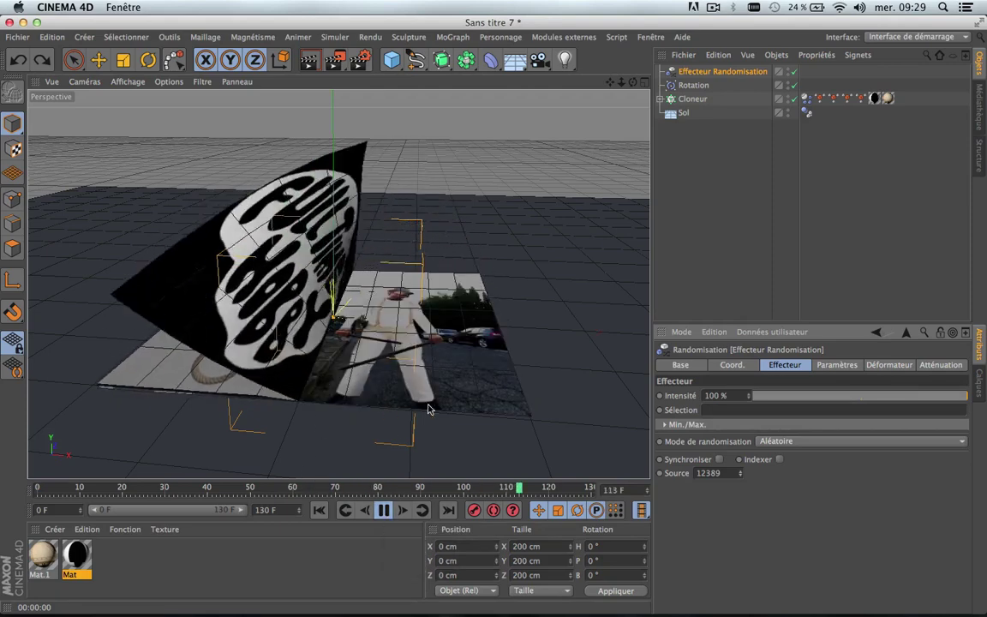
{"action": "left_click", "coordinate": [321, 511]}
{"action": "left_click", "coordinate": [320, 511]}
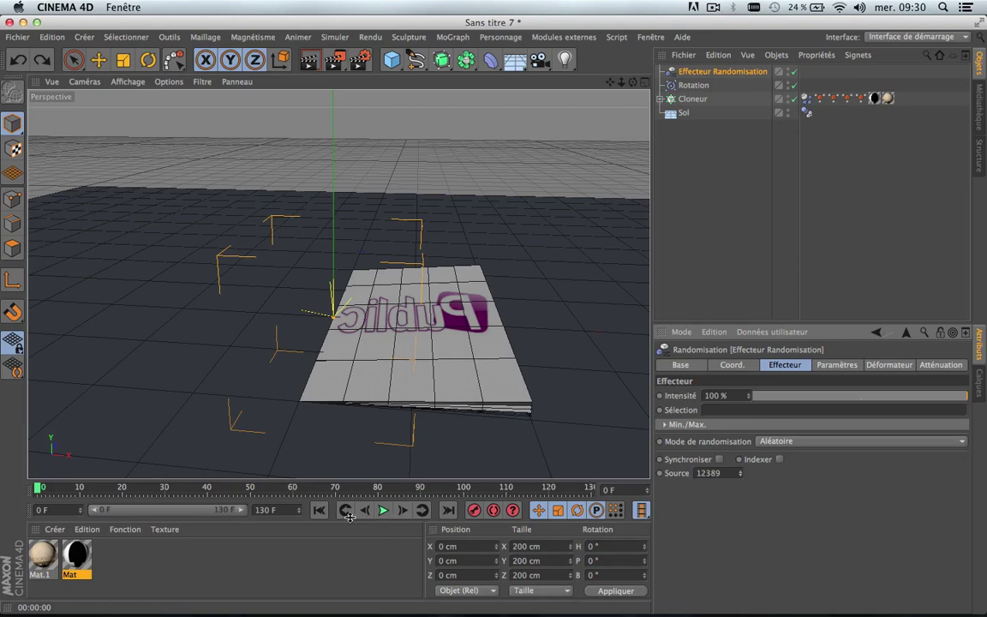
{"action": "left_click", "coordinate": [383, 510]}
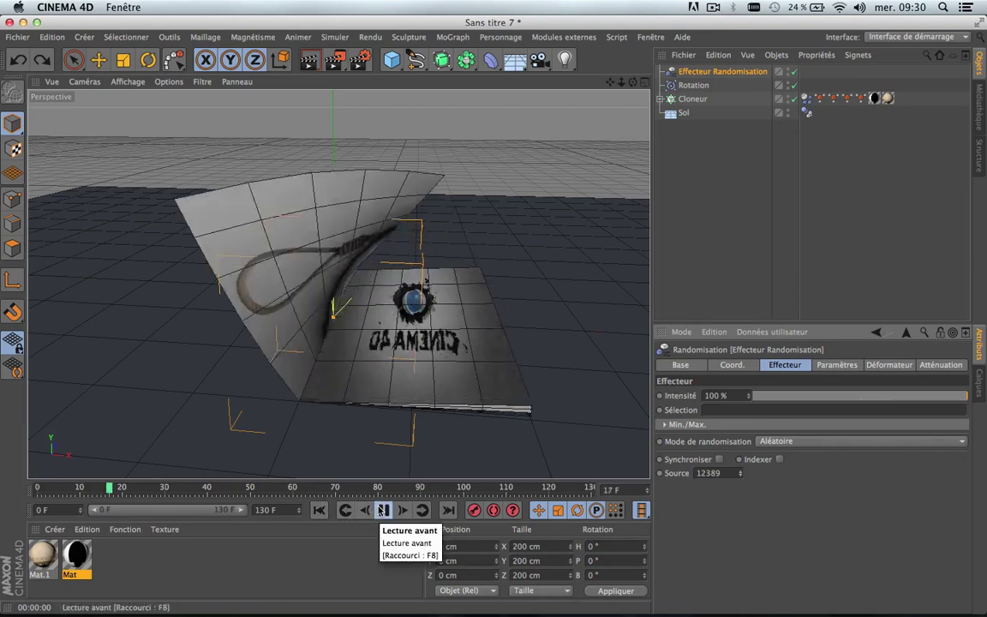
{"action": "left_click", "coordinate": [384, 511]}
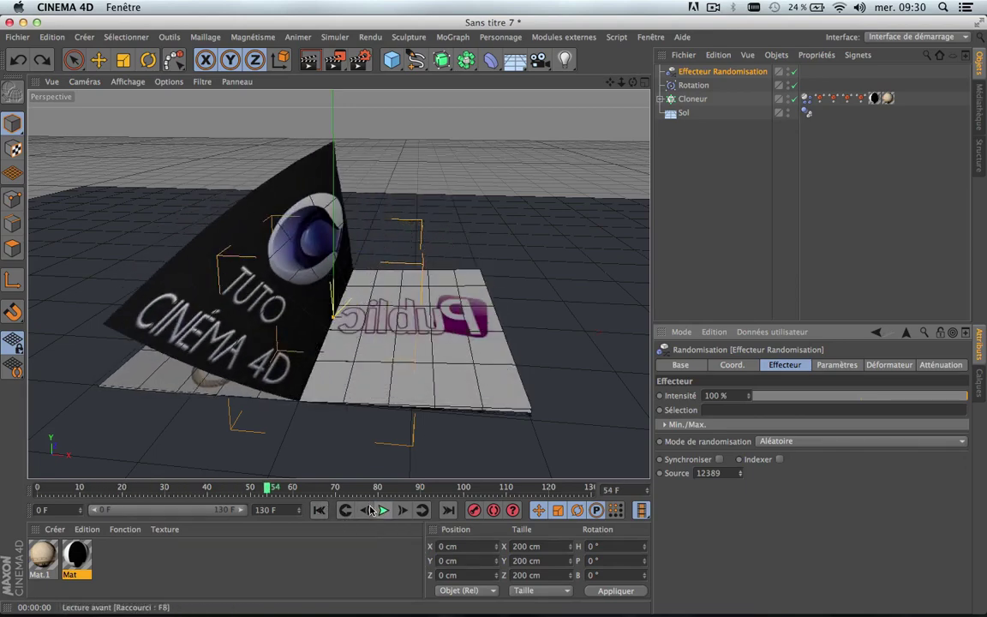
Step: Render the view at frames 54 and 79 to check the page images, playing the animation onward and pausing at frame 116
{"action": "left_click", "coordinate": [310, 65]}
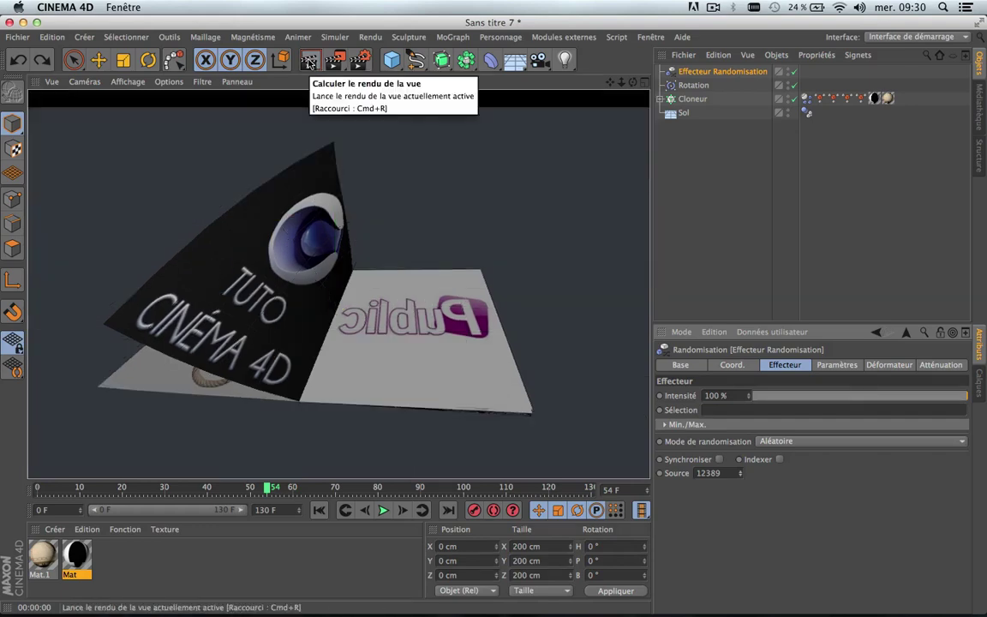
{"action": "left_click", "coordinate": [383, 511]}
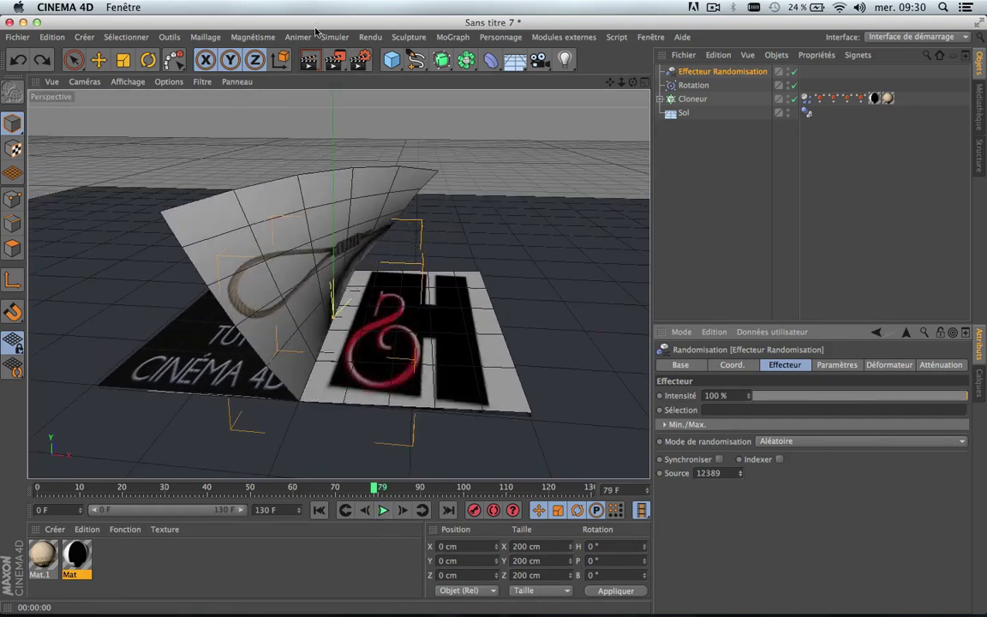
{"action": "left_click", "coordinate": [310, 60]}
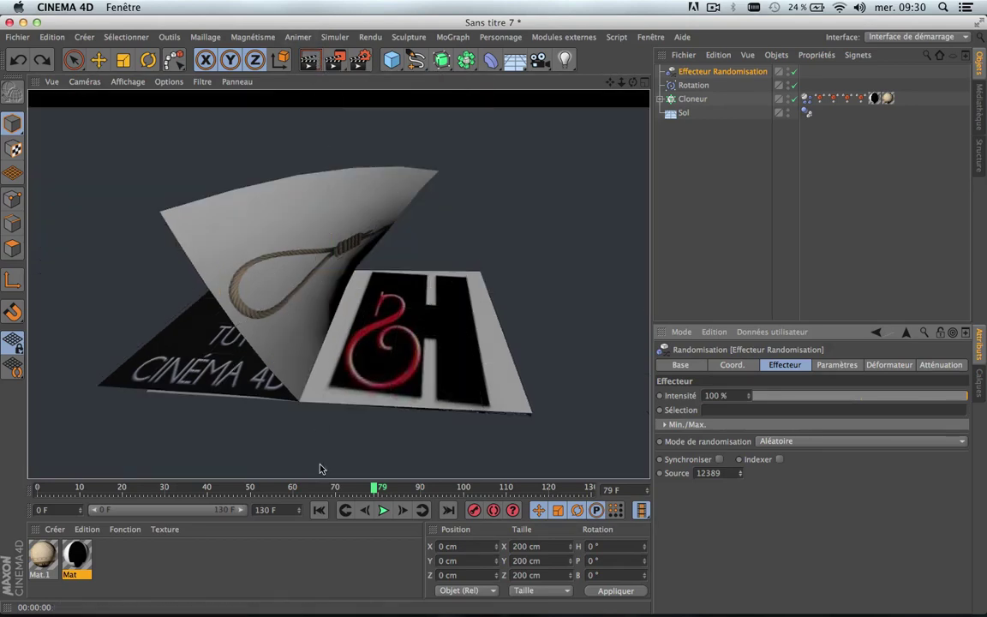
{"action": "left_click", "coordinate": [384, 511]}
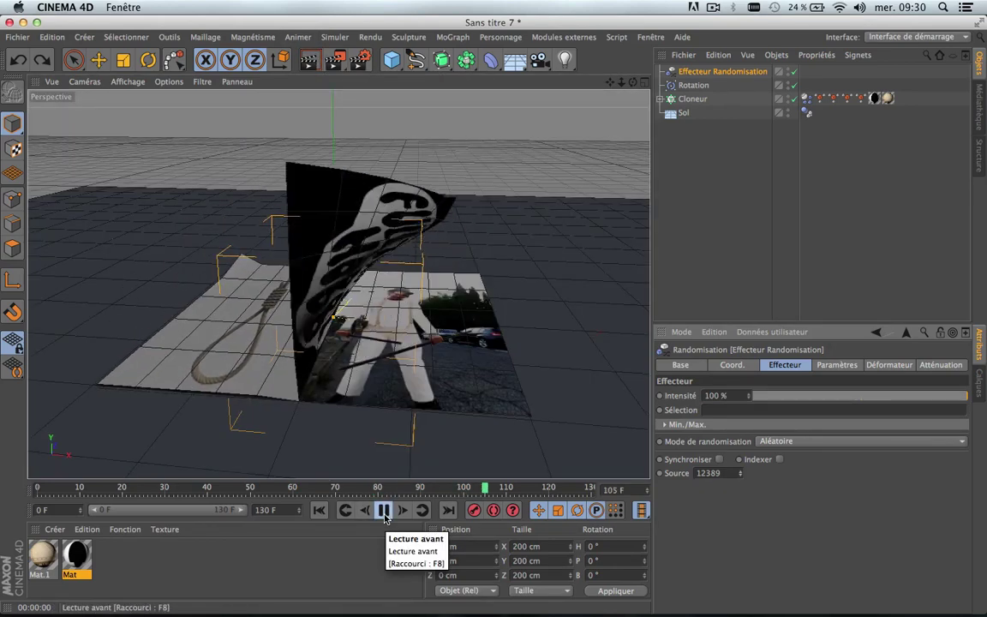
{"action": "left_click", "coordinate": [384, 511]}
Step: Group the Randomisation effector, Rotation, Cloneur and Sol under one null and place that null inside a new Subdivision Surface
{"action": "left_click_drag", "start_coordinate": [610, 82], "coordinate": [603, 119]}
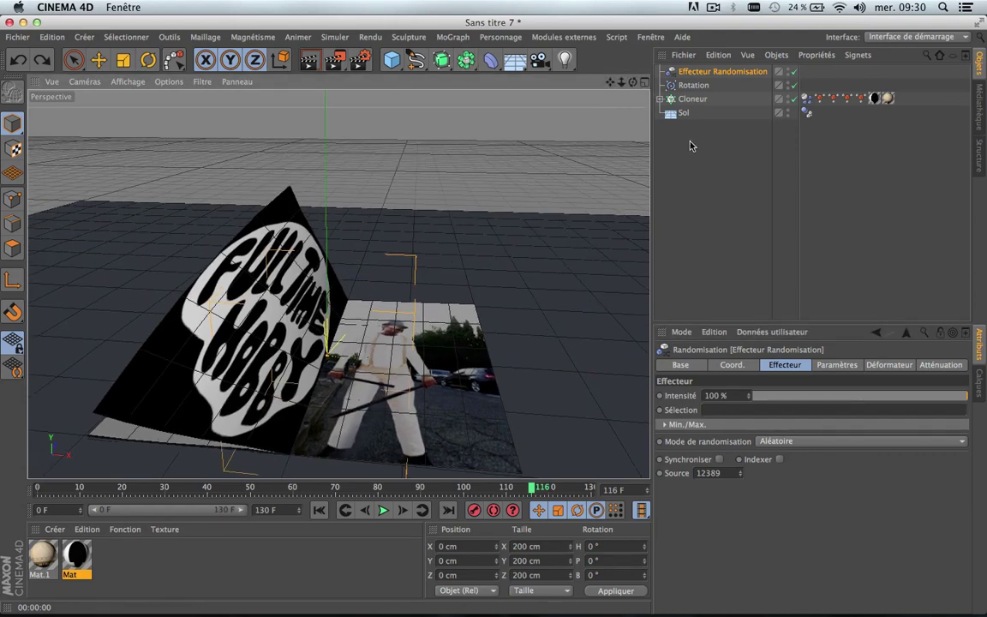
{"action": "left_click_drag", "start_coordinate": [690, 141], "coordinate": [690, 69]}
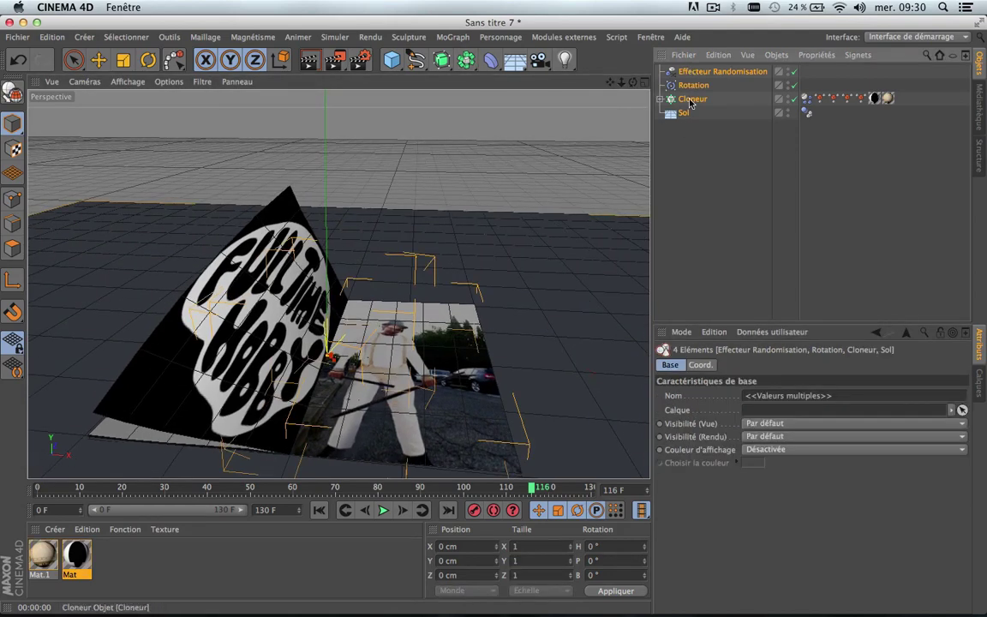
{"action": "right_click", "coordinate": [691, 103]}
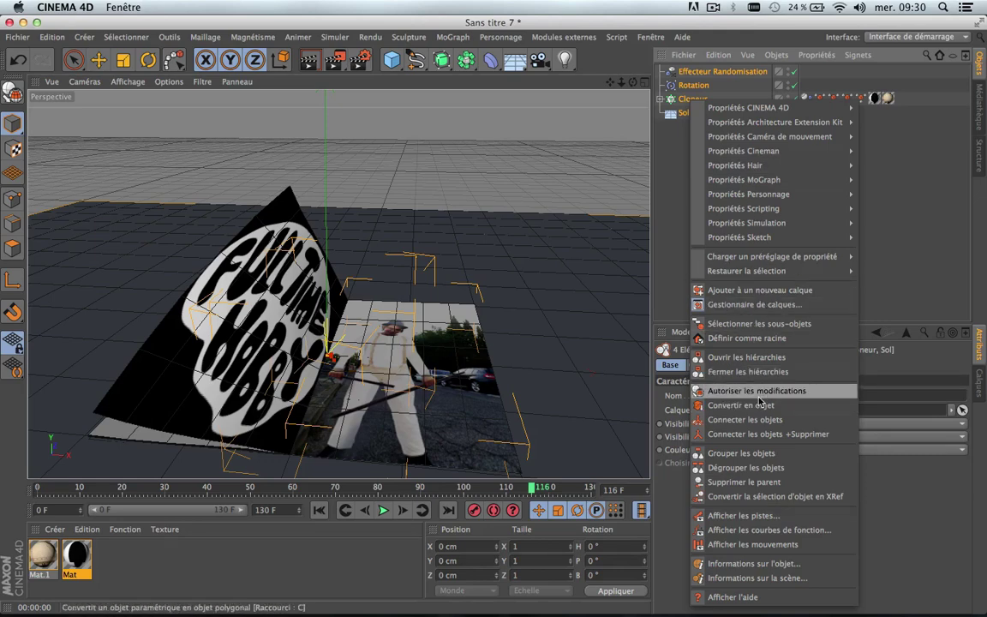
{"action": "left_click", "coordinate": [741, 453]}
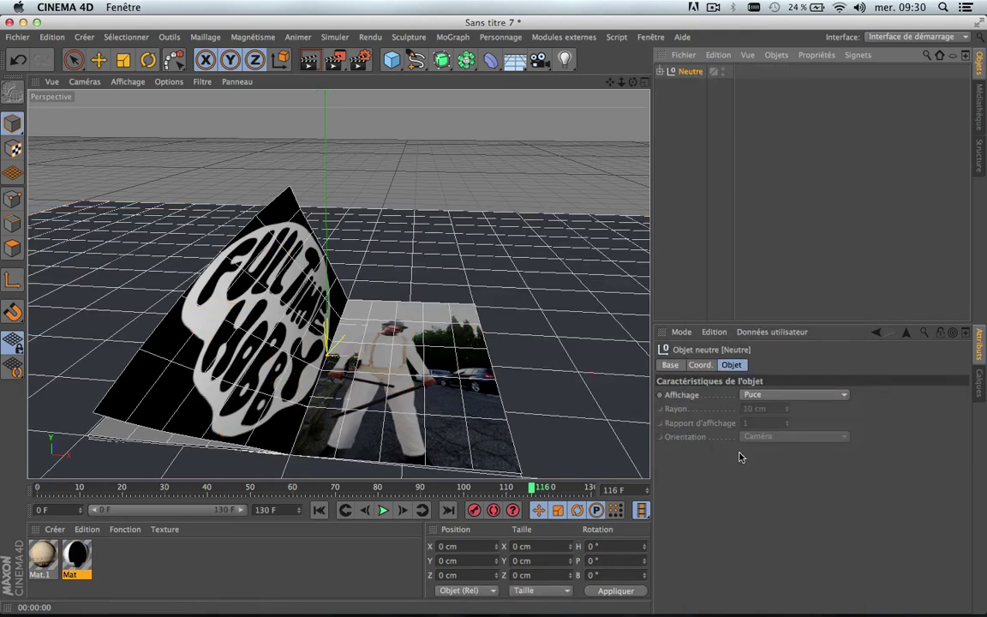
{"action": "left_click", "coordinate": [442, 59]}
{"action": "left_click_drag", "start_coordinate": [693, 87], "coordinate": [690, 73]}
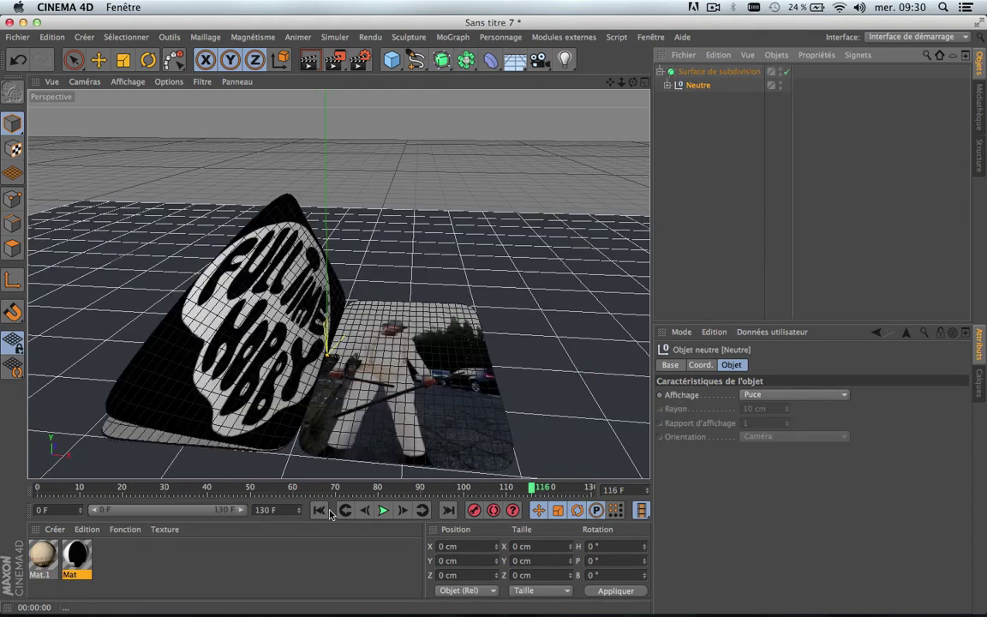
Step: Play the page-turning animation from the first frame and render the perspective view at frame 62
{"action": "right_click", "coordinate": [330, 514]}
{"action": "left_click", "coordinate": [307, 549]}
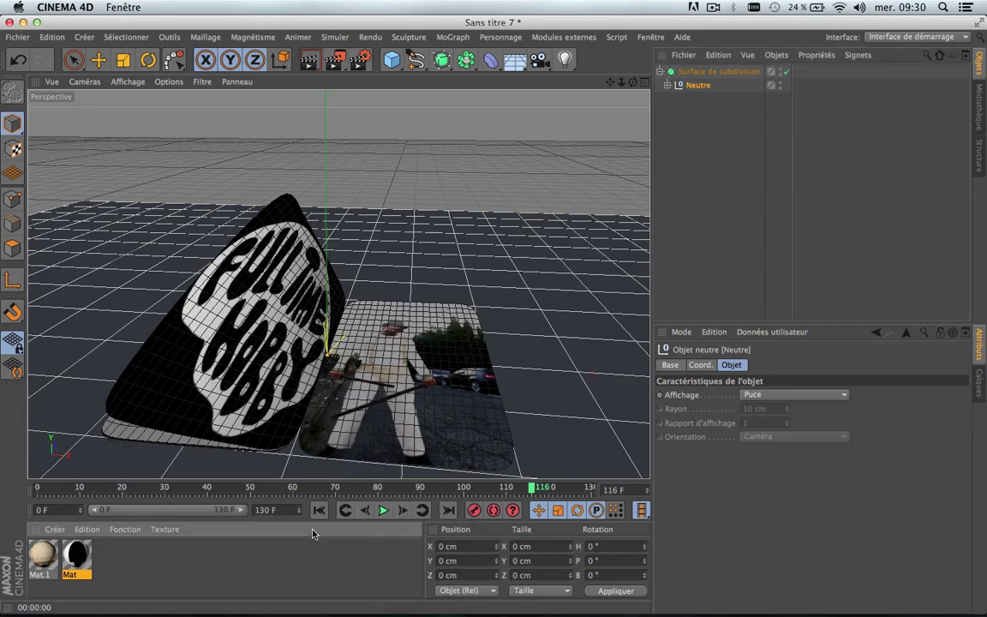
{"action": "left_click", "coordinate": [319, 510]}
{"action": "left_click", "coordinate": [384, 511]}
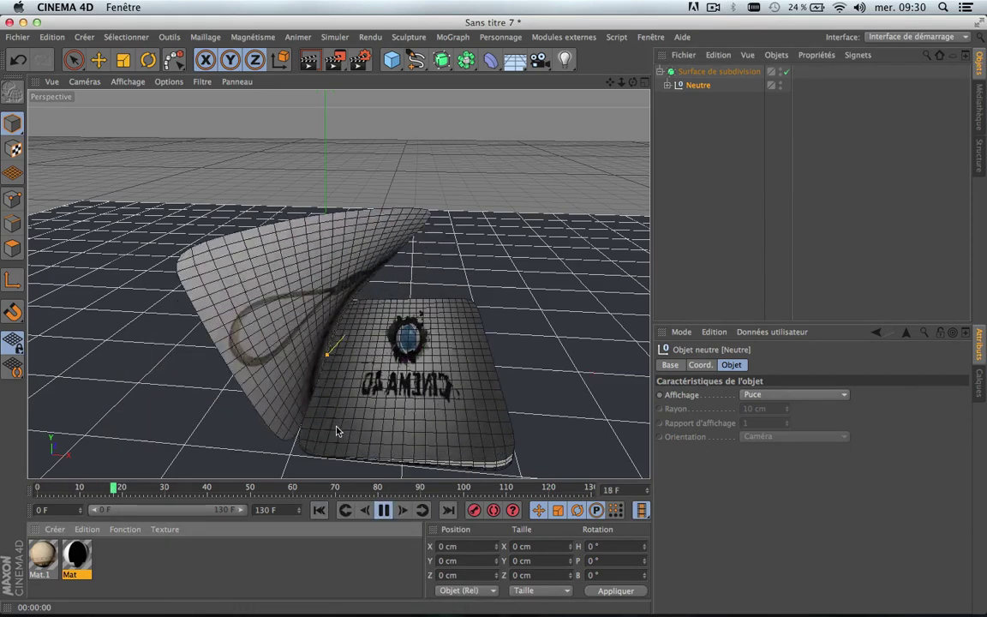
{"action": "left_click", "coordinate": [312, 62]}
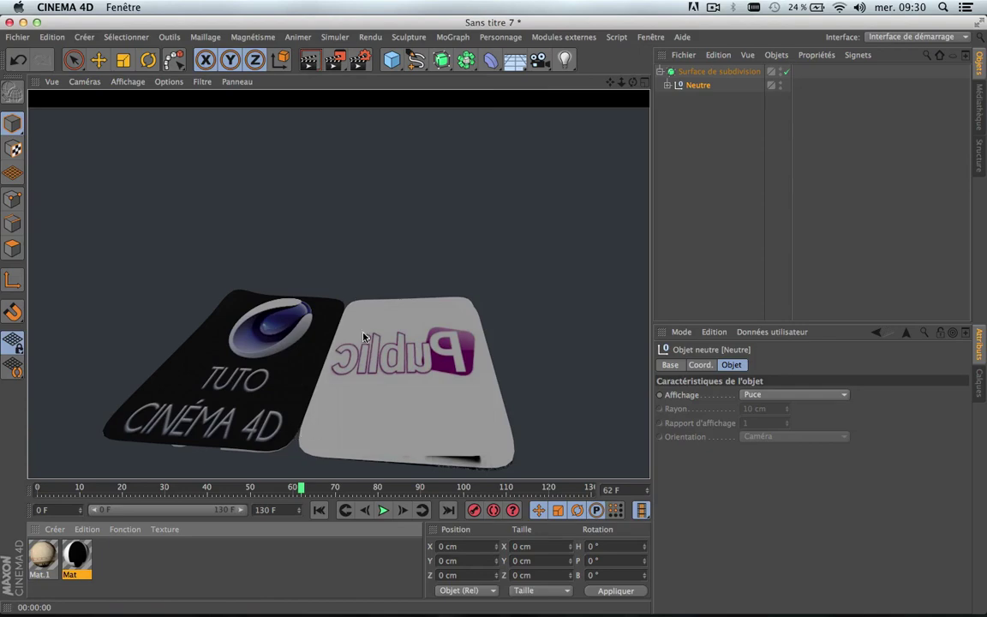
Step: Replay the page-turning animation from the start, stop at frame 86 and render that frame in the view
{"action": "left_click", "coordinate": [318, 511]}
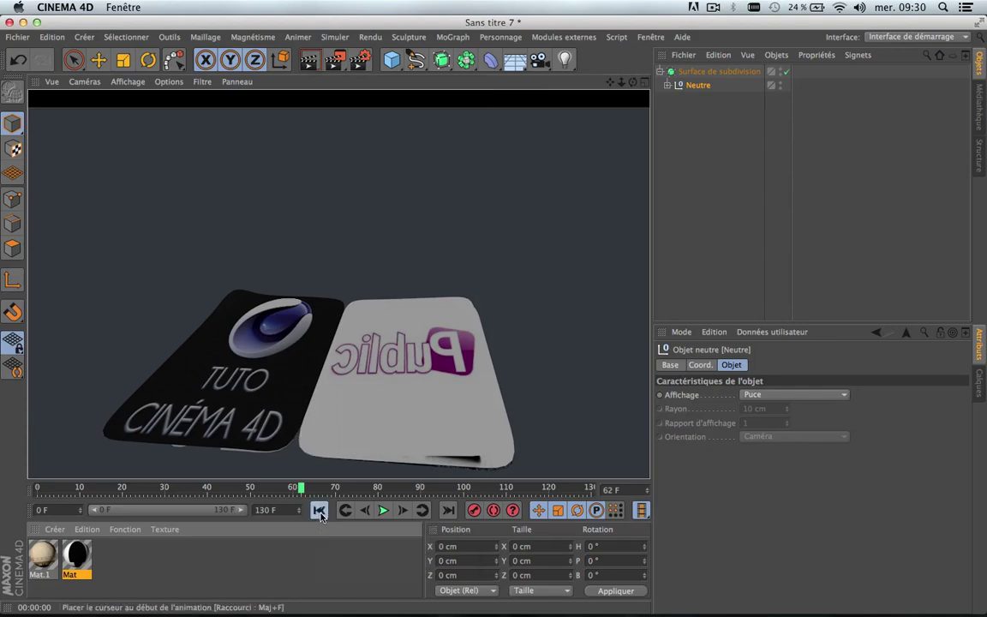
{"action": "left_click", "coordinate": [383, 511]}
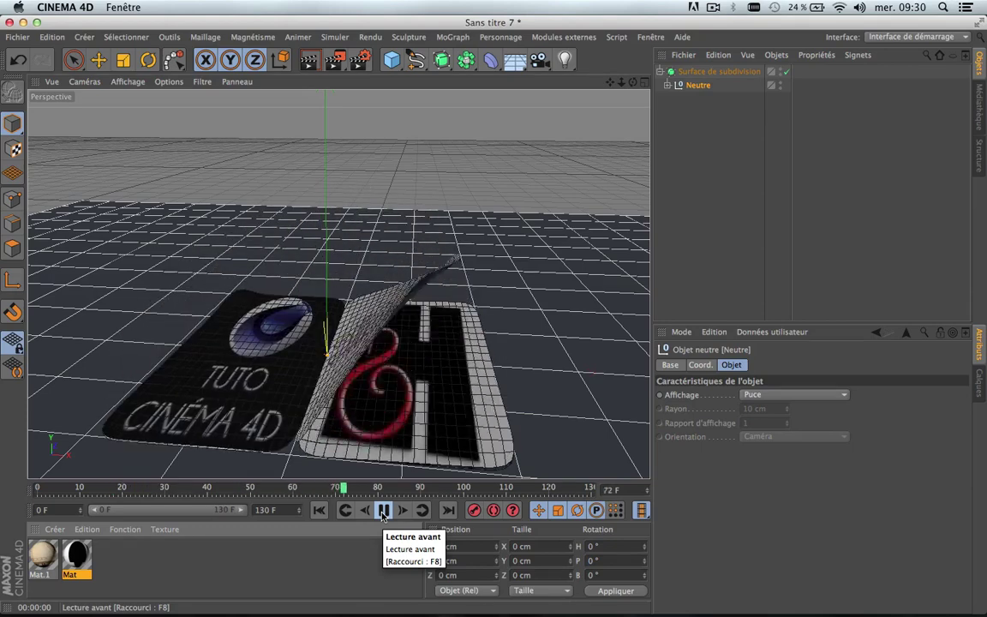
{"action": "left_click", "coordinate": [384, 511]}
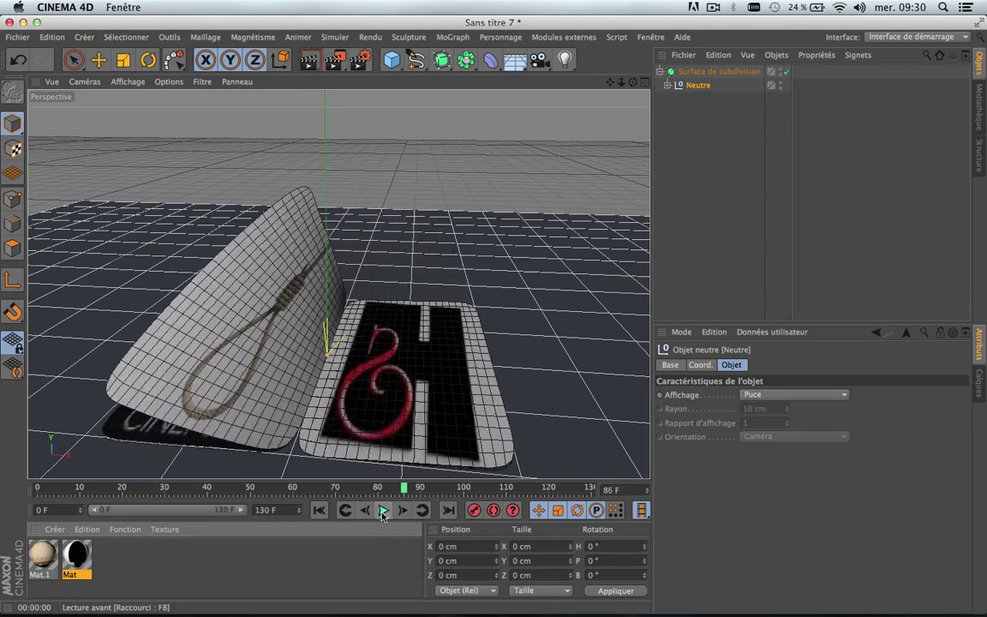
{"action": "left_click", "coordinate": [309, 59]}
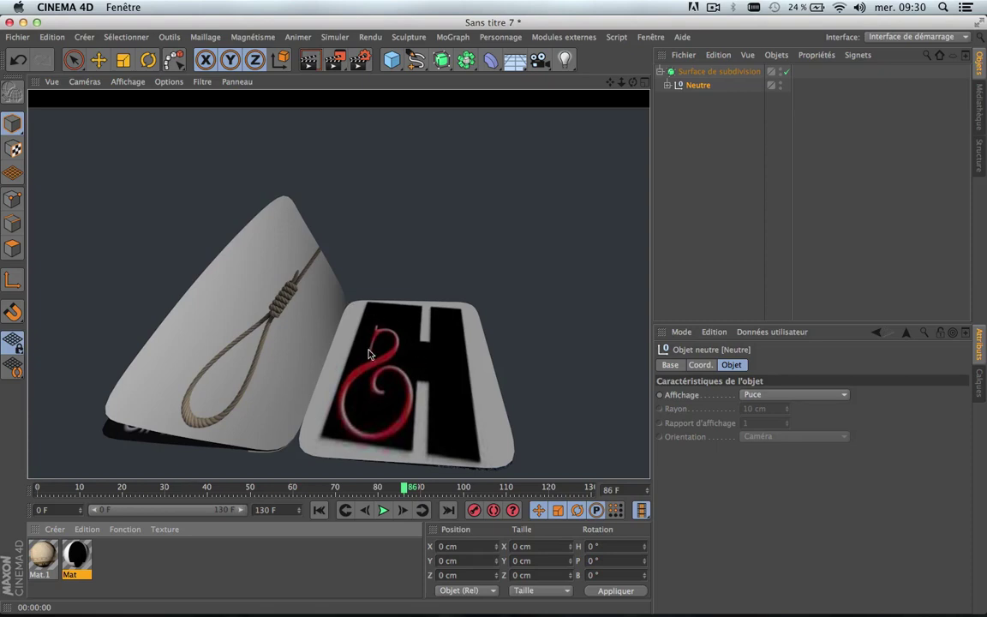
Step: Take the Neutre group out of Surface de subdivision and delete the subdivision surface
{"action": "left_click", "coordinate": [787, 77]}
{"action": "left_click_drag", "start_coordinate": [719, 73], "coordinate": [696, 119]}
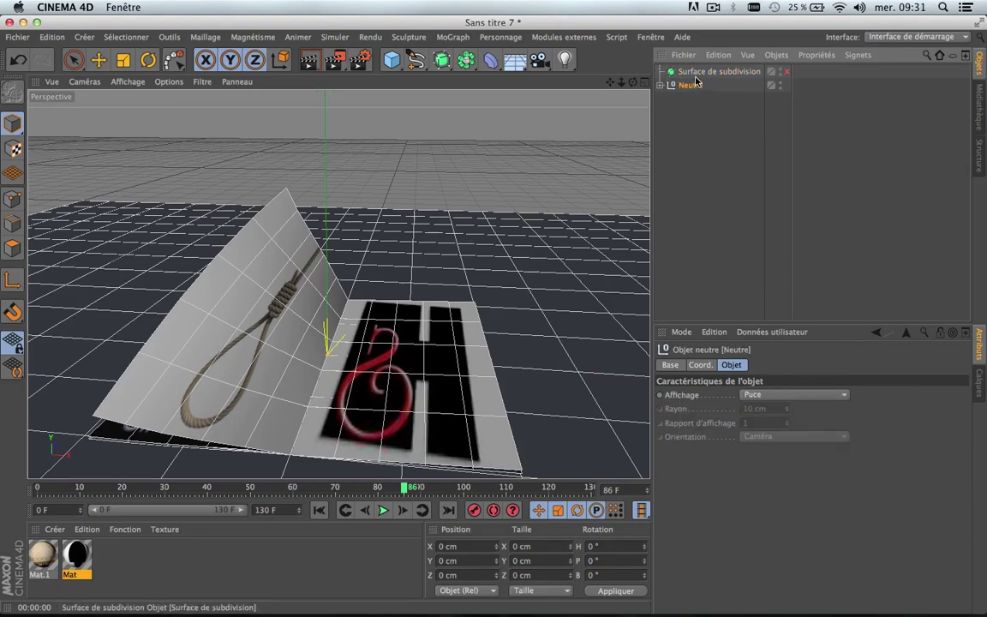
{"action": "left_click", "coordinate": [696, 77]}
{"action": "key", "text": "Delete"}
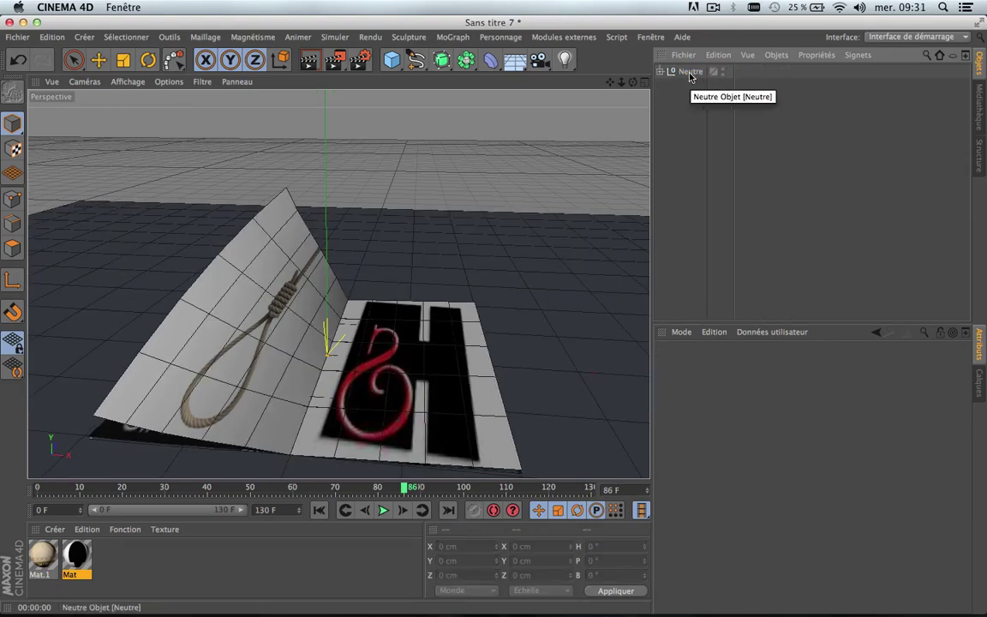
Step: Rename the Neutre group as "Livre 1"
{"action": "left_click", "coordinate": [692, 76]}
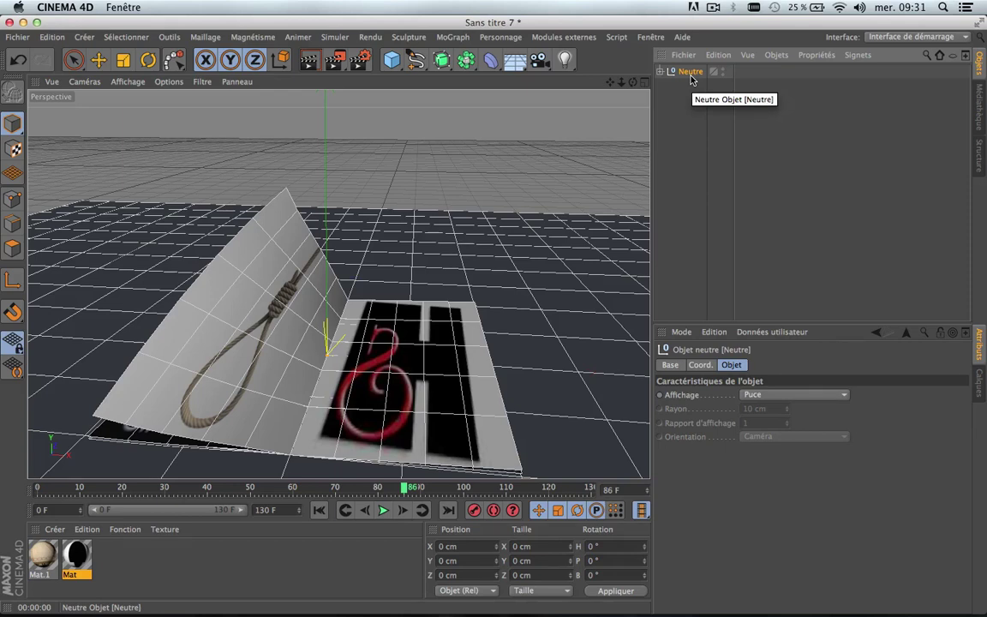
{"action": "double_click", "coordinate": [691, 73]}
{"action": "type", "text": "l"}
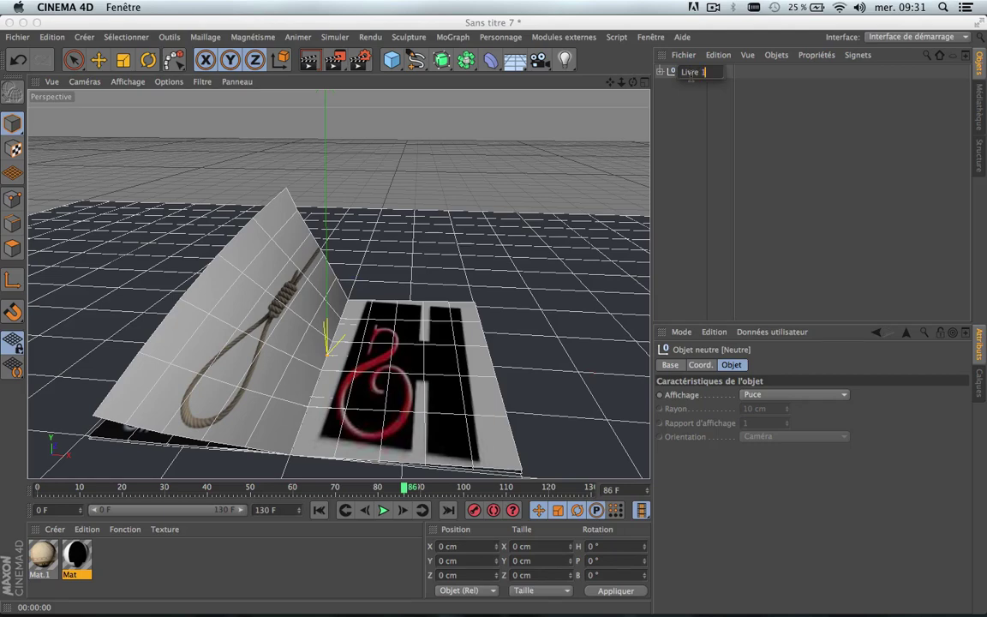
{"action": "left_click", "coordinate": [703, 130]}
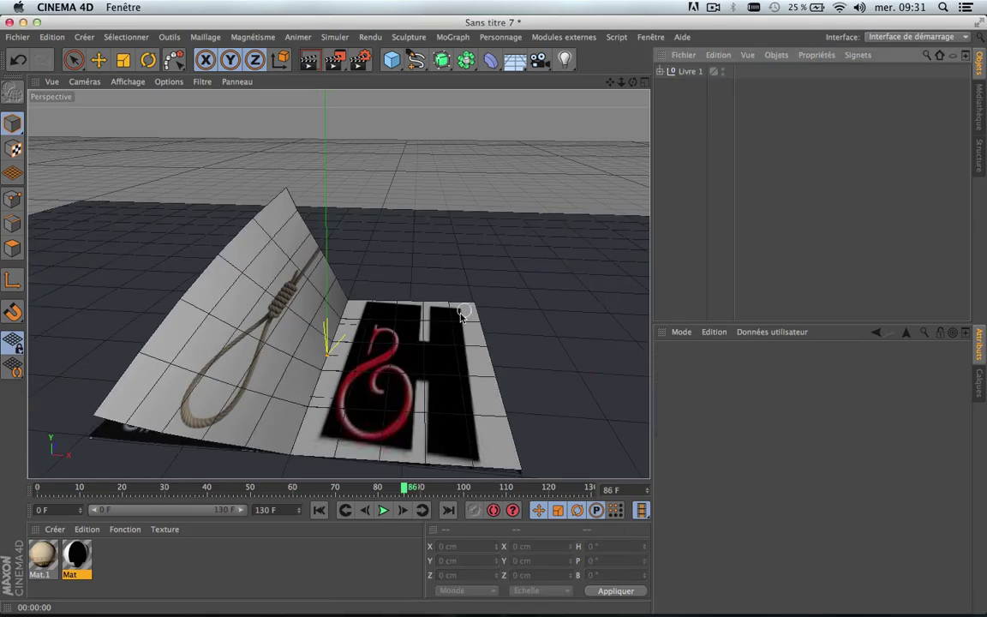
Step: Return the animation to frame 0 and set the X scale of the Sol object inside Livre 1 to 0.4
{"action": "left_click", "coordinate": [319, 510]}
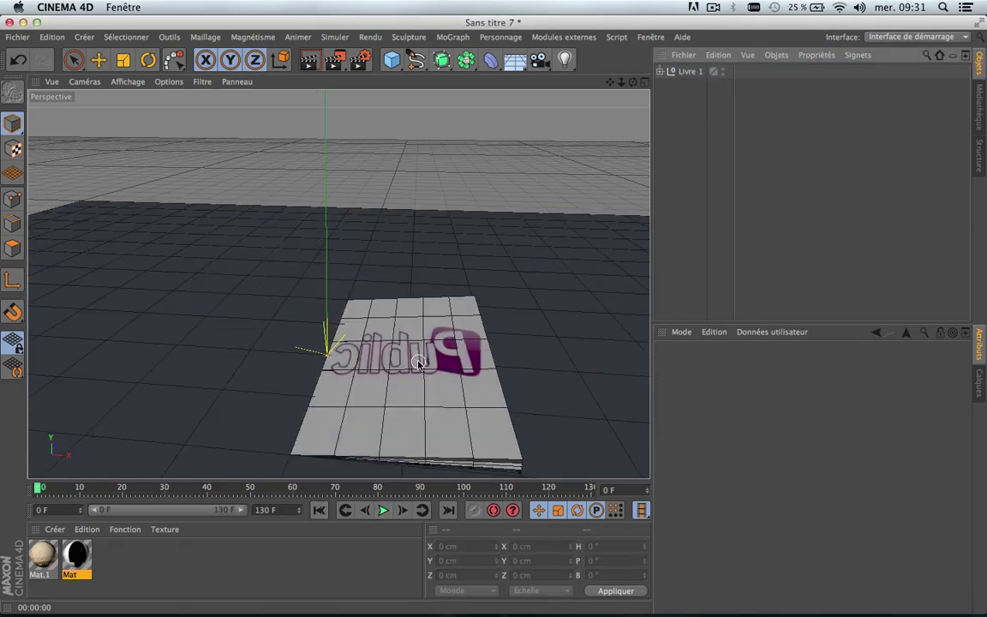
{"action": "scroll", "coordinate": [433, 344], "scroll_direction": "down", "scroll_amount": 5}
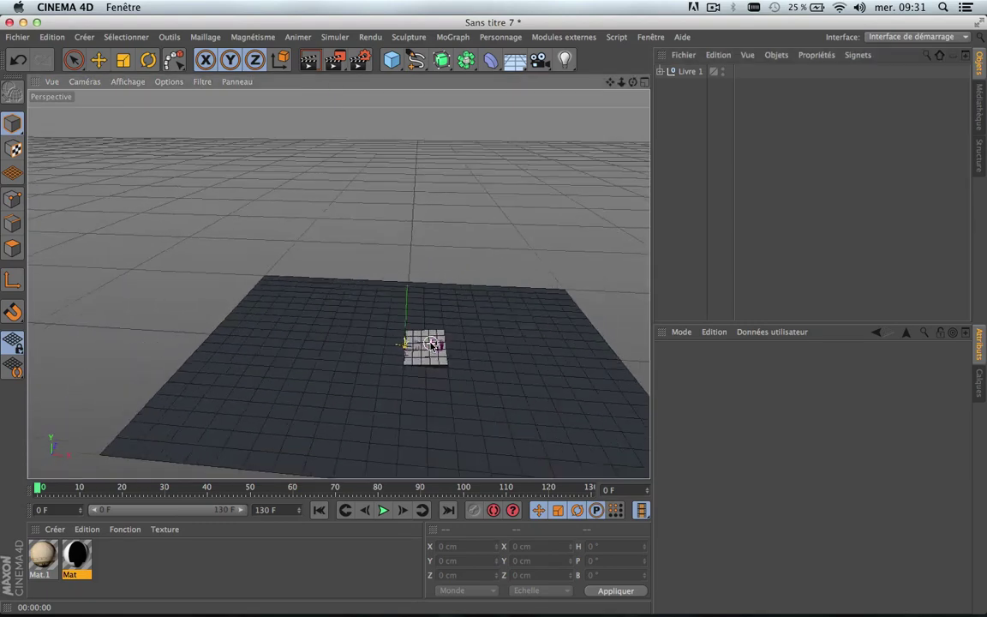
{"action": "scroll", "coordinate": [433, 344], "scroll_direction": "up", "scroll_amount": 5}
{"action": "scroll", "coordinate": [431, 344], "scroll_direction": "down", "scroll_amount": 5}
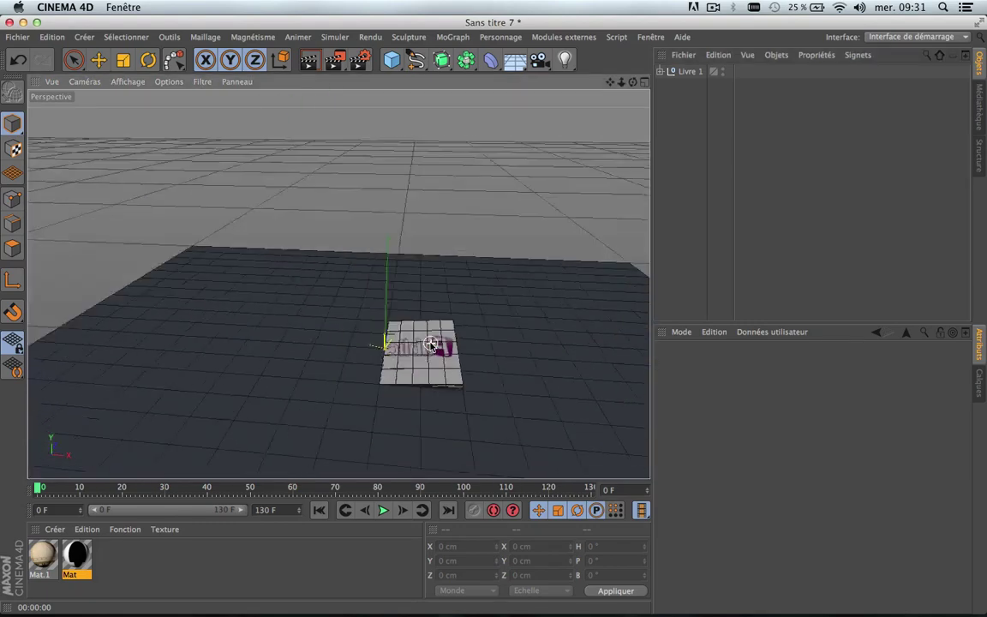
{"action": "scroll", "coordinate": [430, 344], "scroll_direction": "up", "scroll_amount": 4}
{"action": "scroll", "coordinate": [430, 344], "scroll_direction": "down", "scroll_amount": 5}
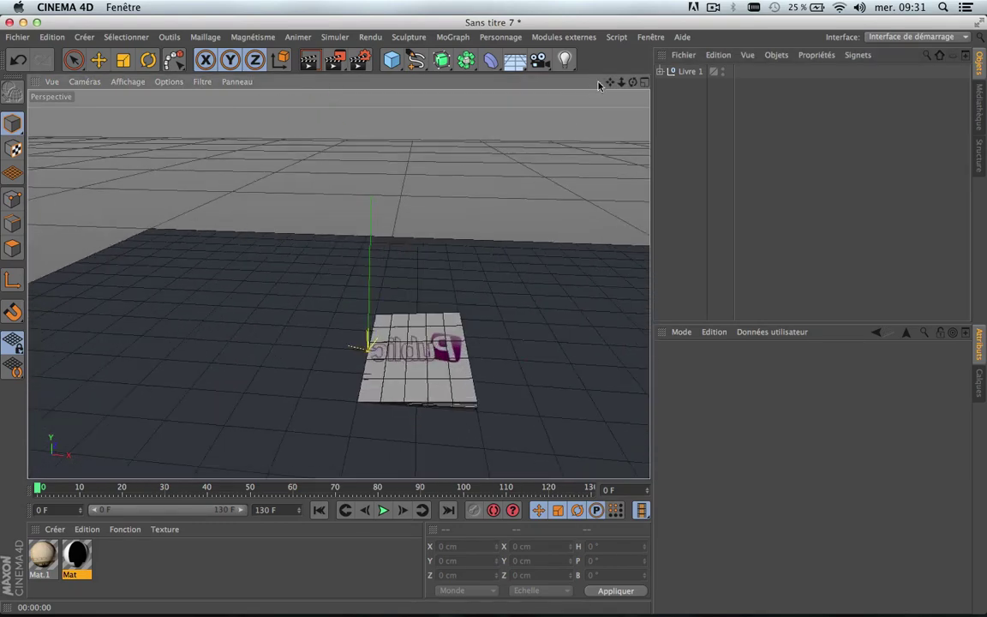
{"action": "scroll", "coordinate": [338, 282], "scroll_direction": "up", "scroll_amount": 3}
{"action": "left_click_drag", "start_coordinate": [339, 284], "coordinate": [611, 83]}
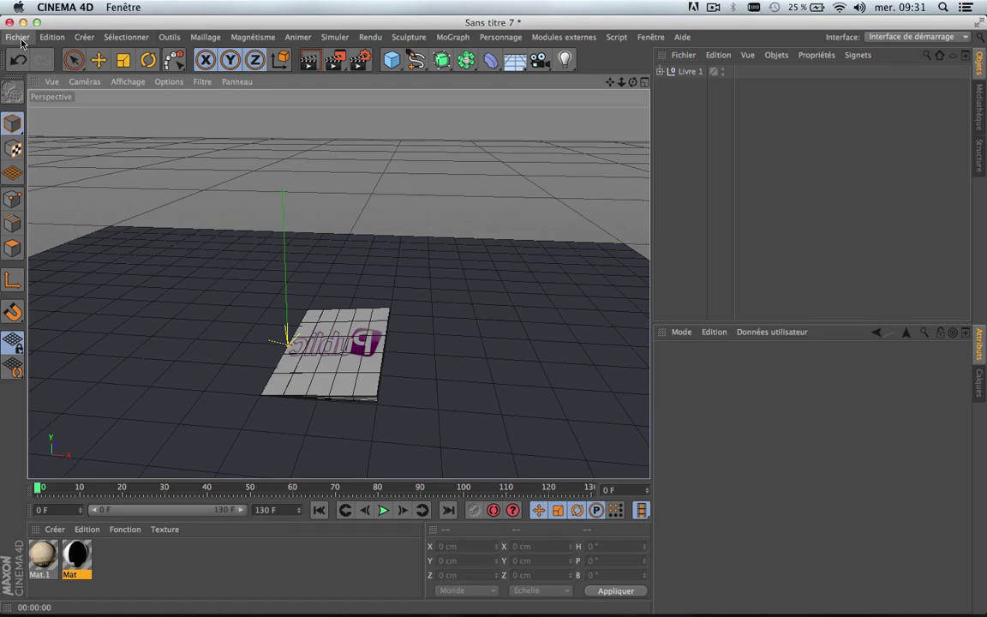
{"action": "left_click", "coordinate": [660, 72]}
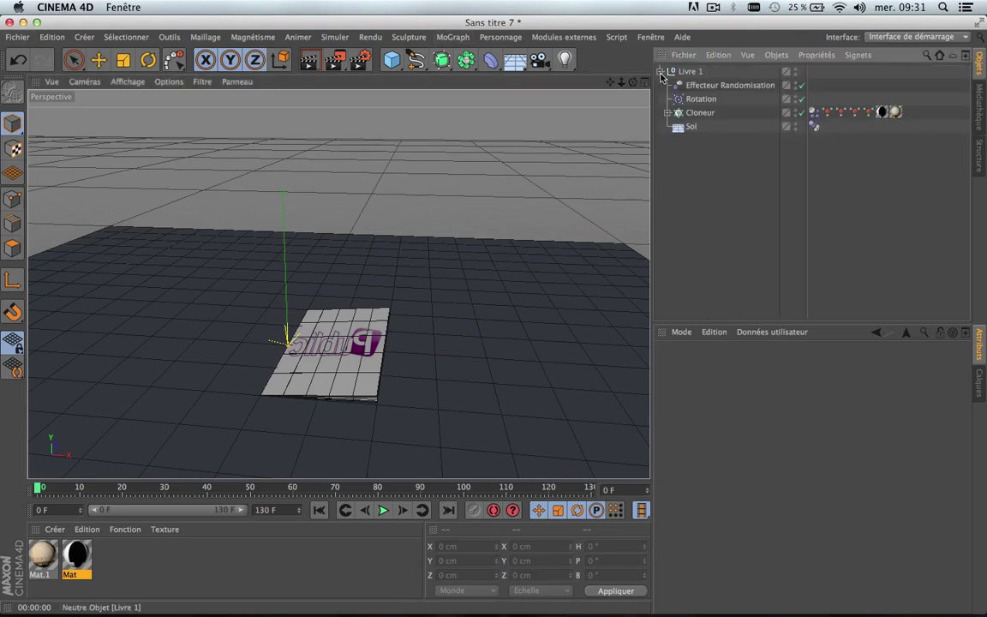
{"action": "left_click", "coordinate": [692, 126]}
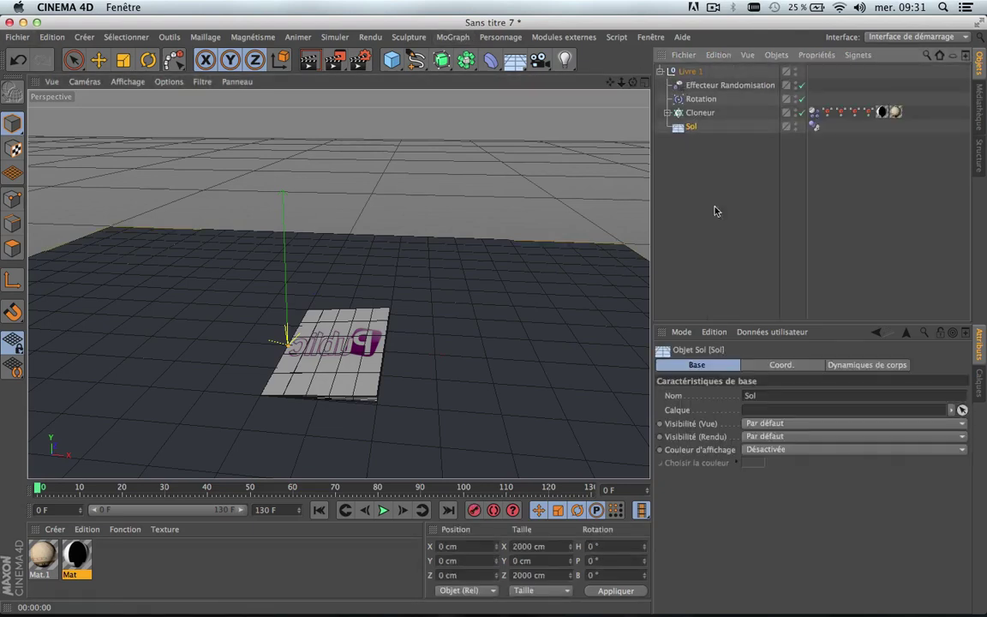
{"action": "left_click", "coordinate": [781, 367]}
{"action": "mouse_move", "coordinate": [860, 399]}
{"action": "left_mouse_down"}
{"action": "mouse_move", "coordinate": [831, 409]}
{"action": "mouse_move", "coordinate": [843, 404]}
{"action": "left_mouse_up"}
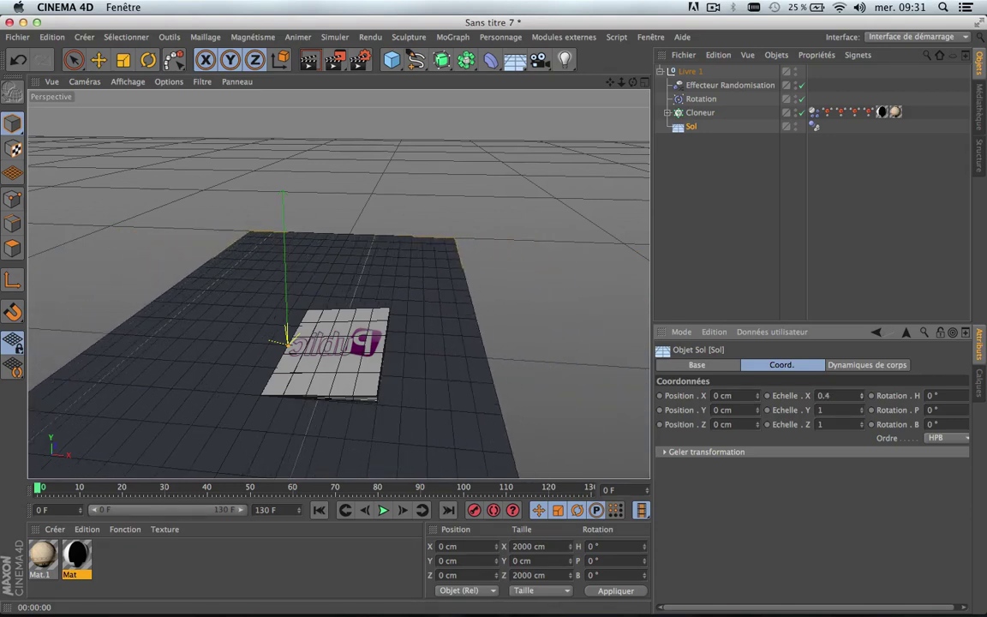
Step: Advance the animation to frame 32 to see the open book, and set Sol's scale to 0.28 in Z and 0.36 in X
{"action": "left_click", "coordinate": [384, 510]}
{"action": "left_click", "coordinate": [384, 510]}
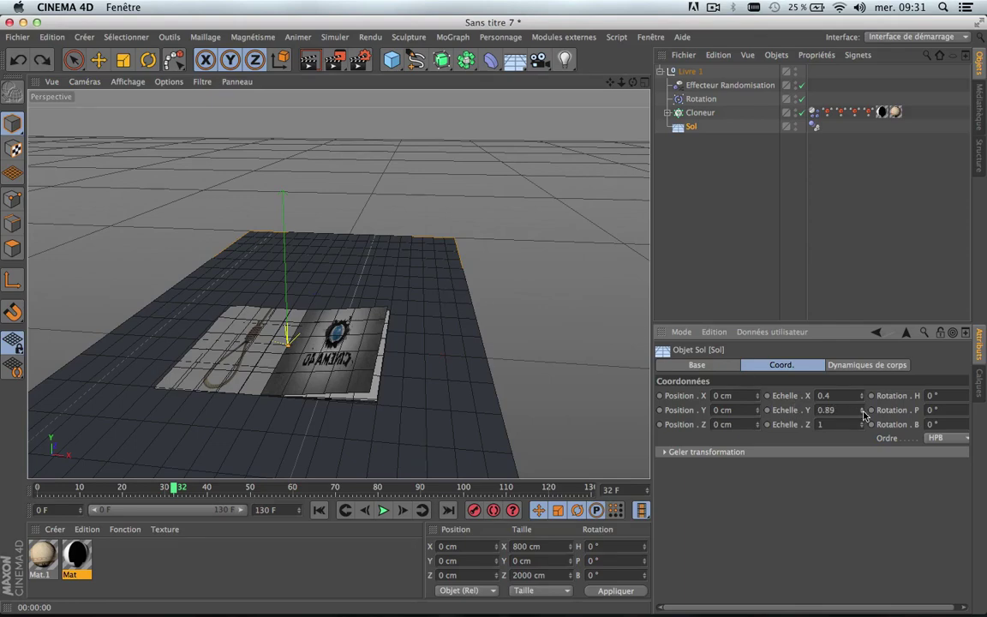
{"action": "mouse_move", "coordinate": [862, 424]}
{"action": "left_mouse_down"}
{"action": "mouse_move", "coordinate": [862, 489]}
{"action": "mouse_move", "coordinate": [862, 426]}
{"action": "left_mouse_up"}
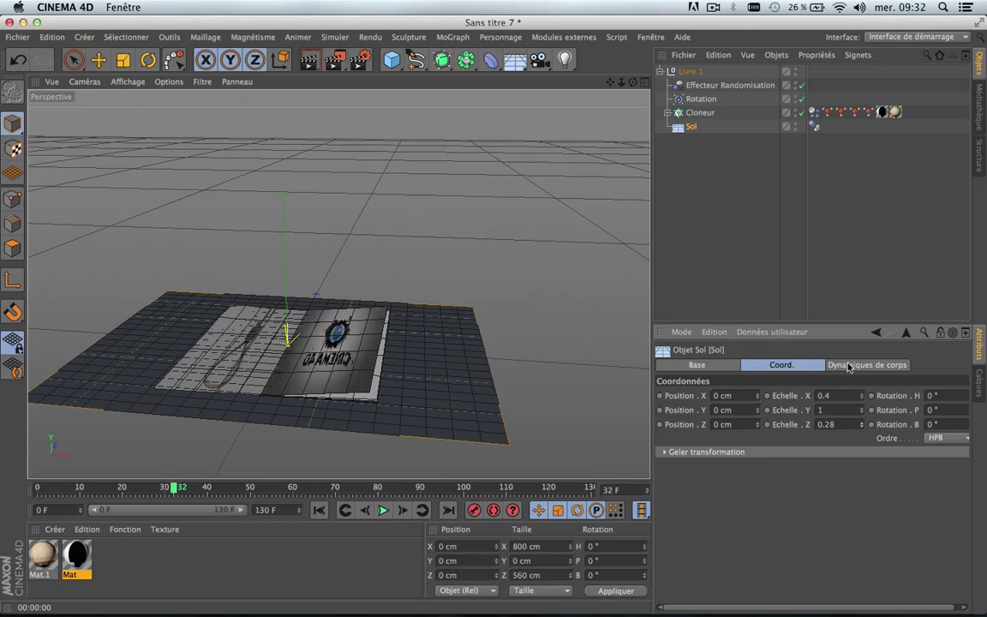
{"action": "left_click_drag", "start_coordinate": [860, 395], "coordinate": [860, 399]}
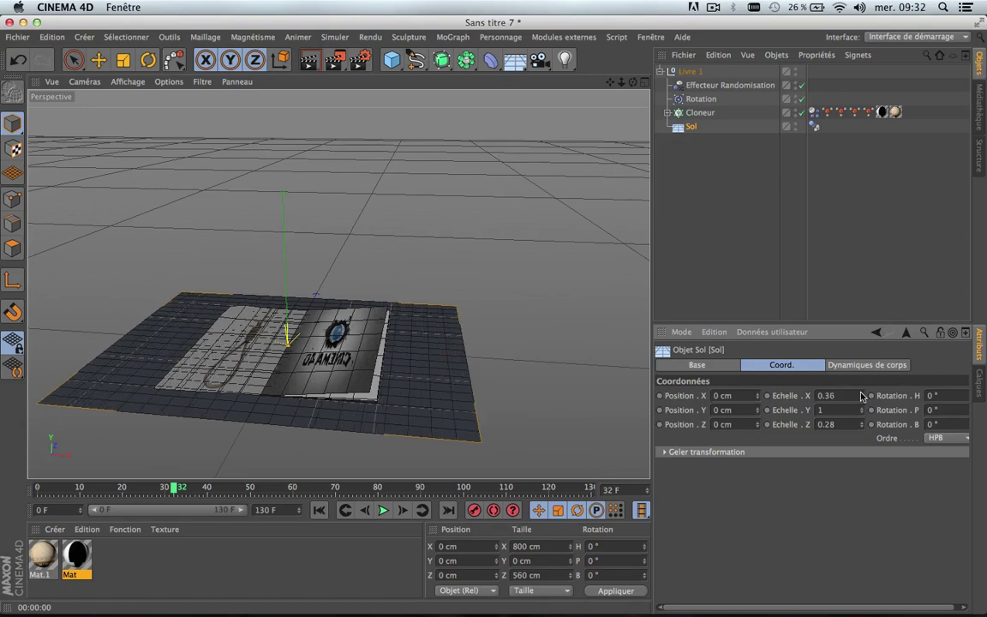
{"action": "left_click", "coordinate": [736, 219]}
{"action": "left_click", "coordinate": [660, 72]}
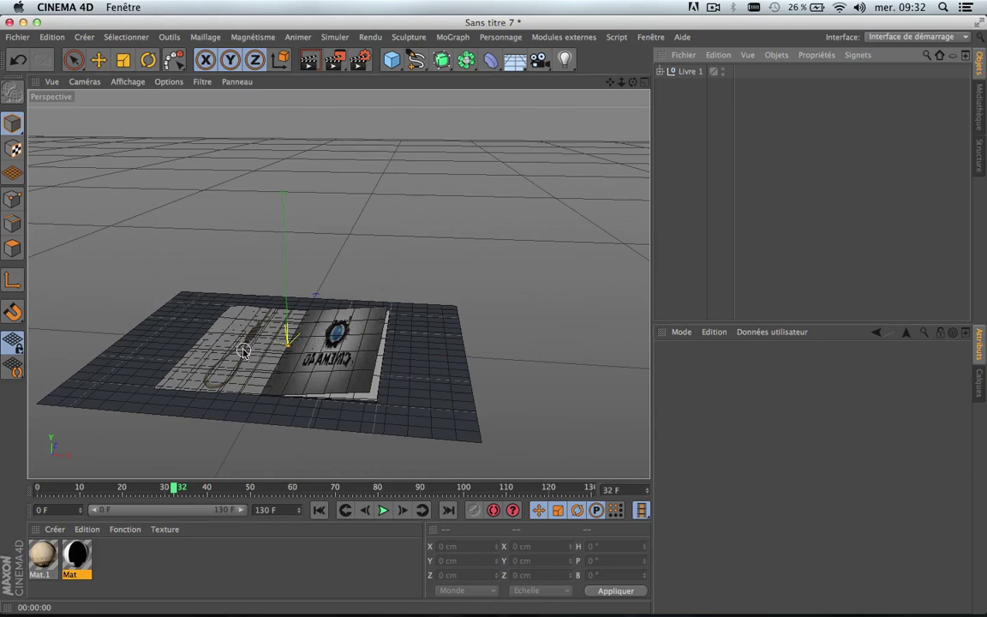
Step: Start saving the scene and choose Mais tuto enregistré > tuto c4D > Livre > livre 1 as the destination folder
{"action": "left_click", "coordinate": [24, 38]}
{"action": "left_click", "coordinate": [53, 168]}
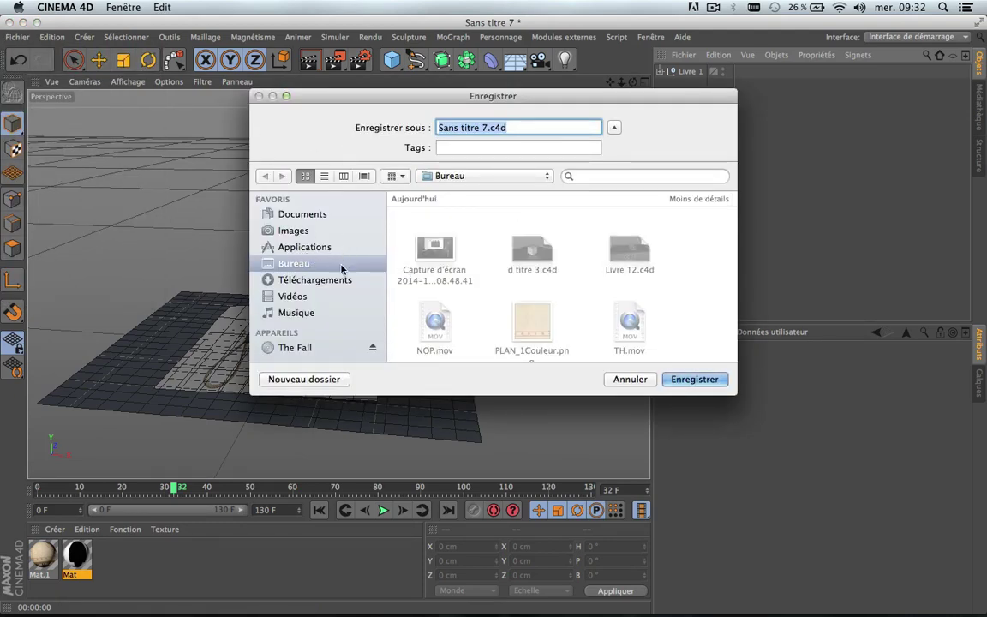
{"action": "scroll", "coordinate": [505, 297], "scroll_direction": "down", "scroll_amount": 10}
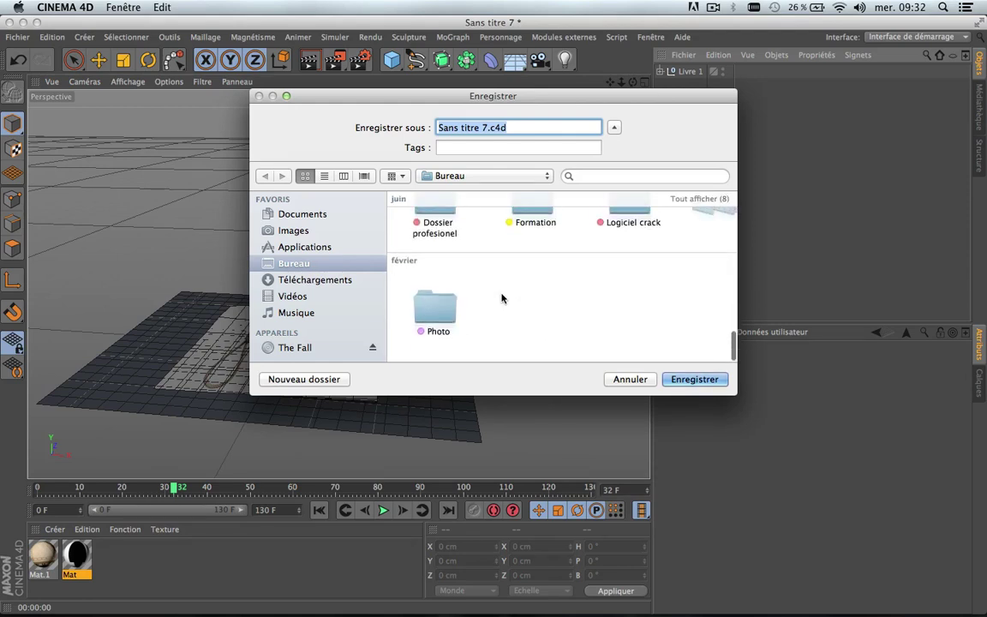
{"action": "scroll", "coordinate": [503, 298], "scroll_direction": "up", "scroll_amount": 2}
{"action": "scroll", "coordinate": [523, 283], "scroll_direction": "right", "scroll_amount": 2}
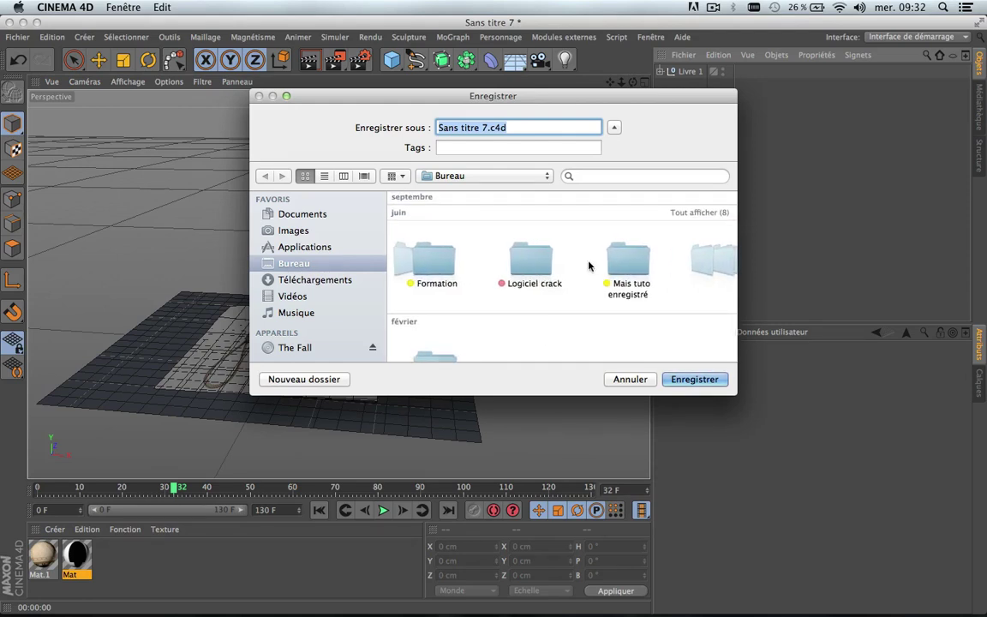
{"action": "double_click", "coordinate": [624, 268]}
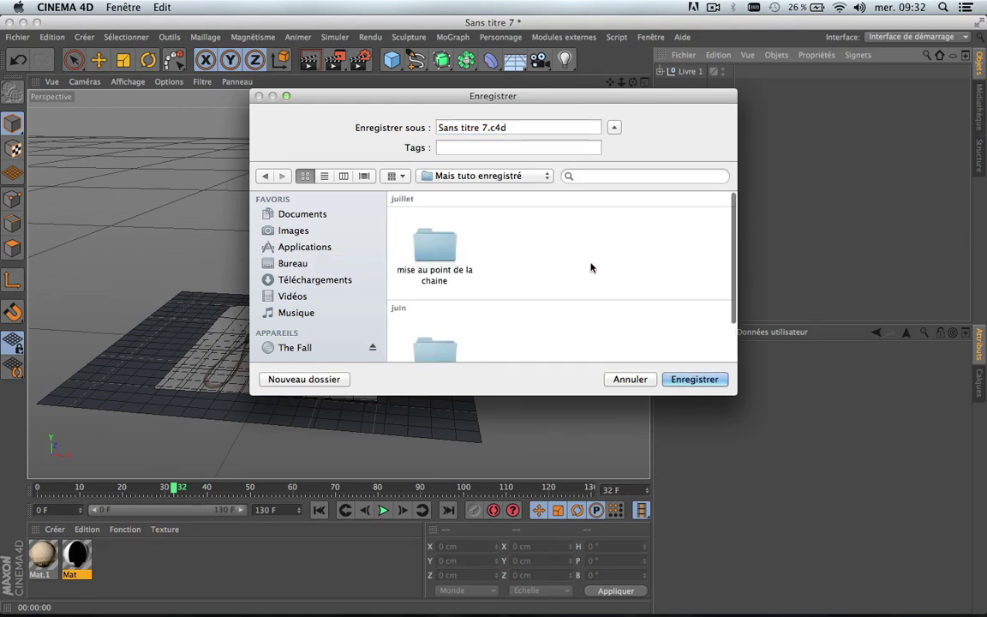
{"action": "scroll", "coordinate": [532, 281], "scroll_direction": "down", "scroll_amount": 2}
{"action": "left_click", "coordinate": [443, 329]}
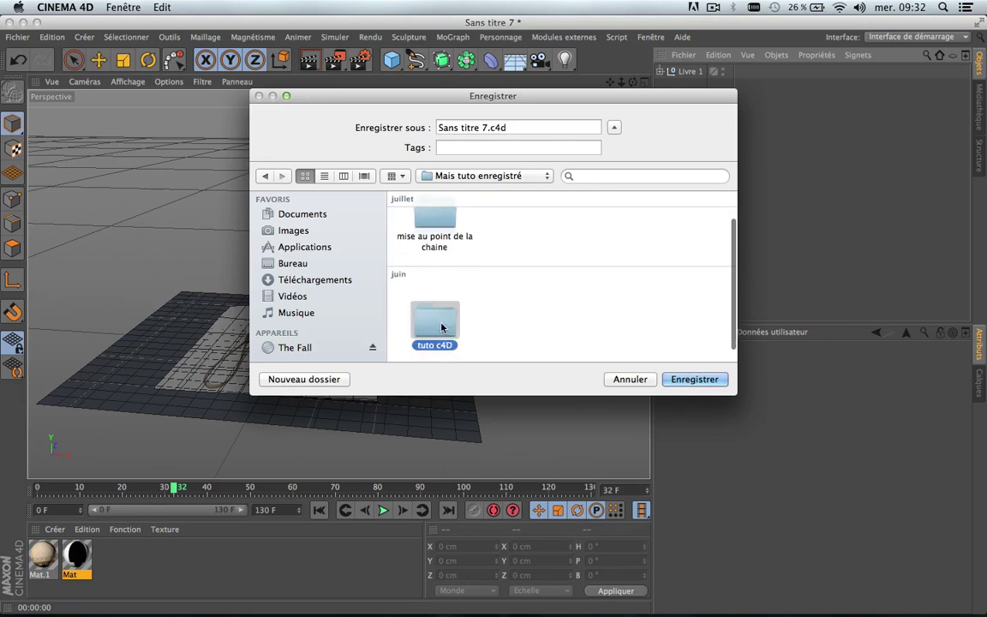
{"action": "double_click", "coordinate": [442, 328]}
{"action": "double_click", "coordinate": [441, 222]}
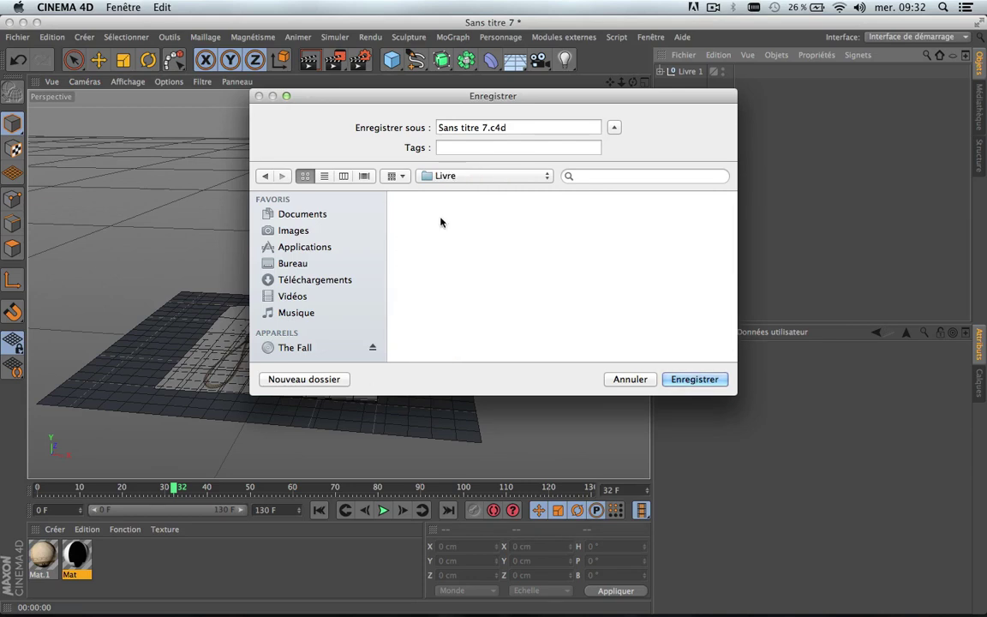
{"action": "scroll", "coordinate": [512, 256], "scroll_direction": "up", "scroll_amount": 2}
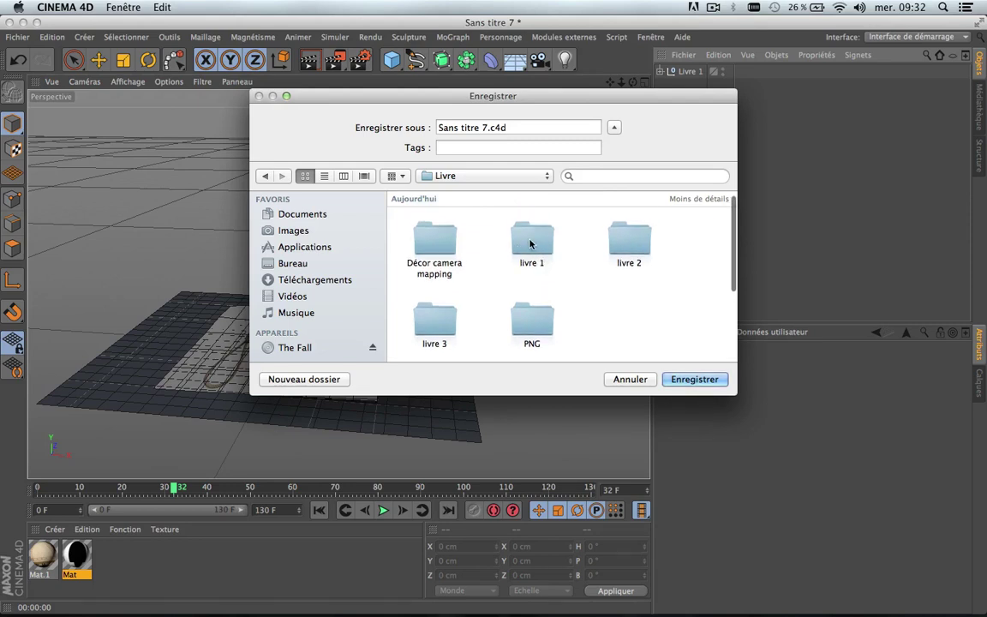
{"action": "double_click", "coordinate": [536, 244]}
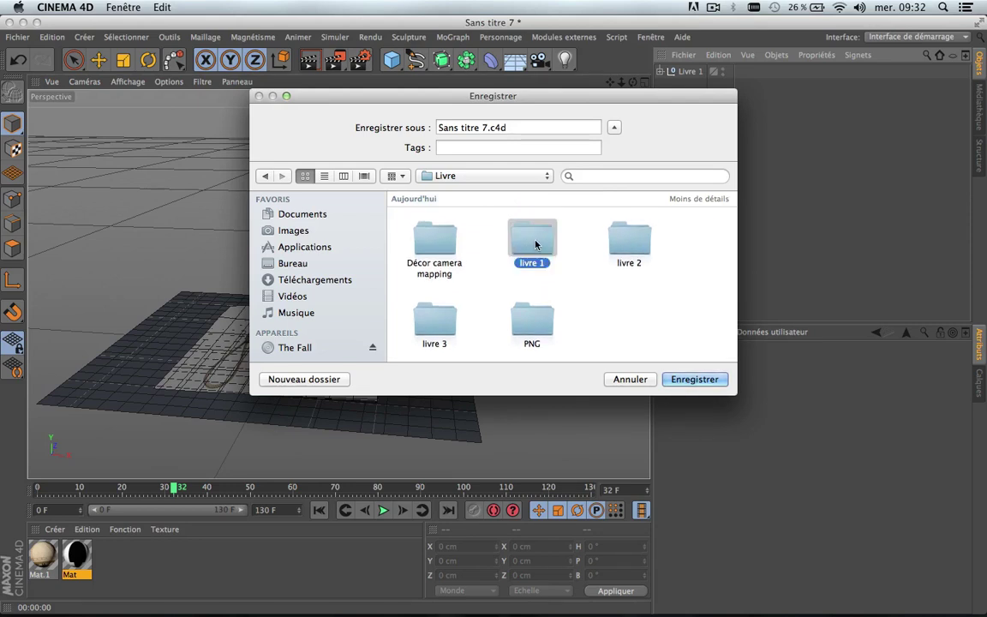
Step: Name the scene file Livre 1.c4d and save it in the livre 1 folder
{"action": "left_click", "coordinate": [460, 128]}
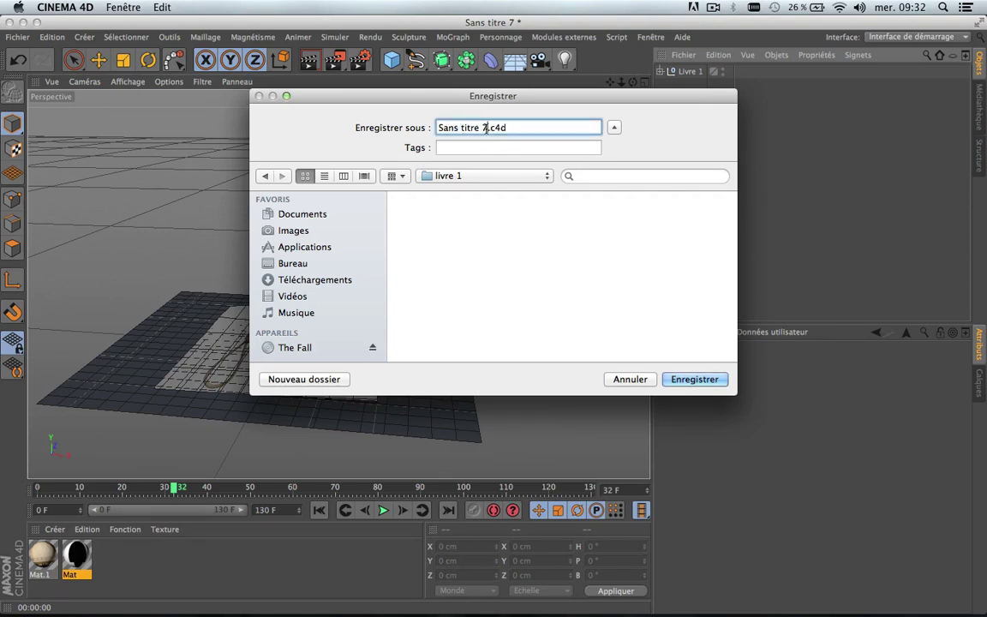
{"action": "left_click_drag", "start_coordinate": [487, 128], "coordinate": [438, 128]}
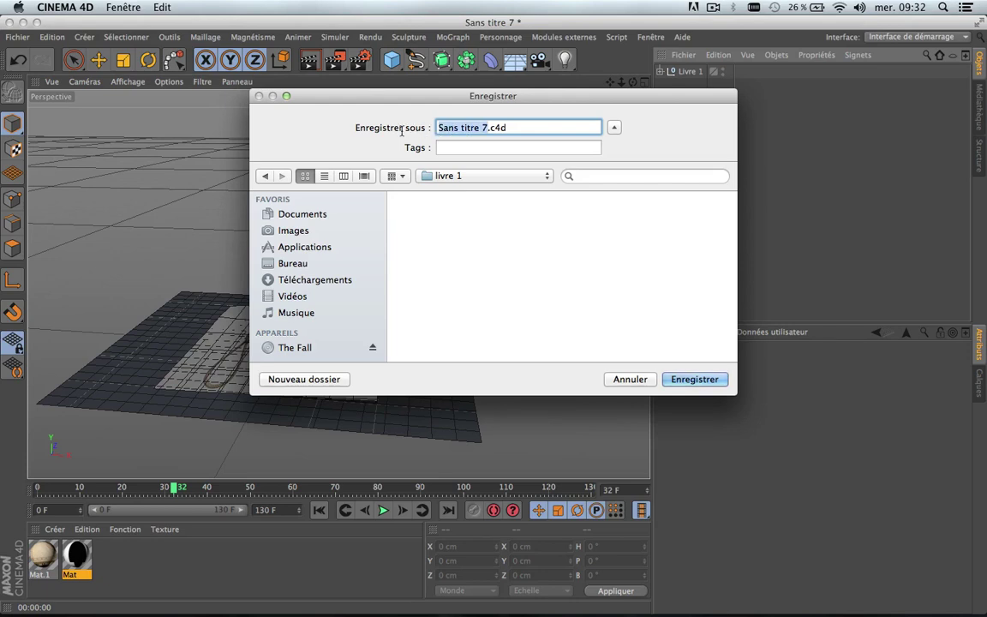
{"action": "type", "text": "L"}
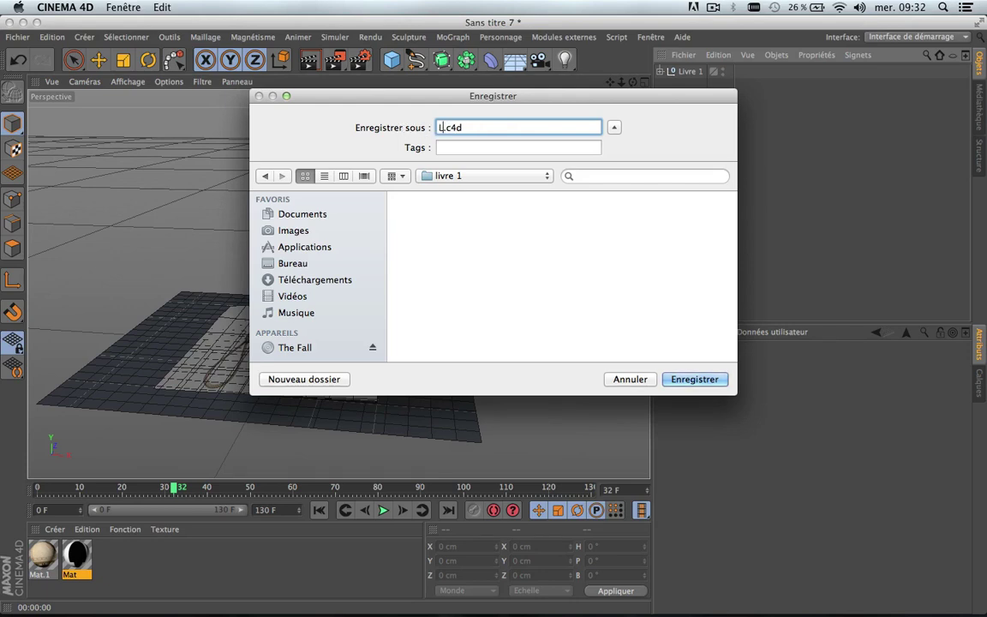
{"action": "type", "text": "ivre 1"}
{"action": "left_click", "coordinate": [712, 379]}
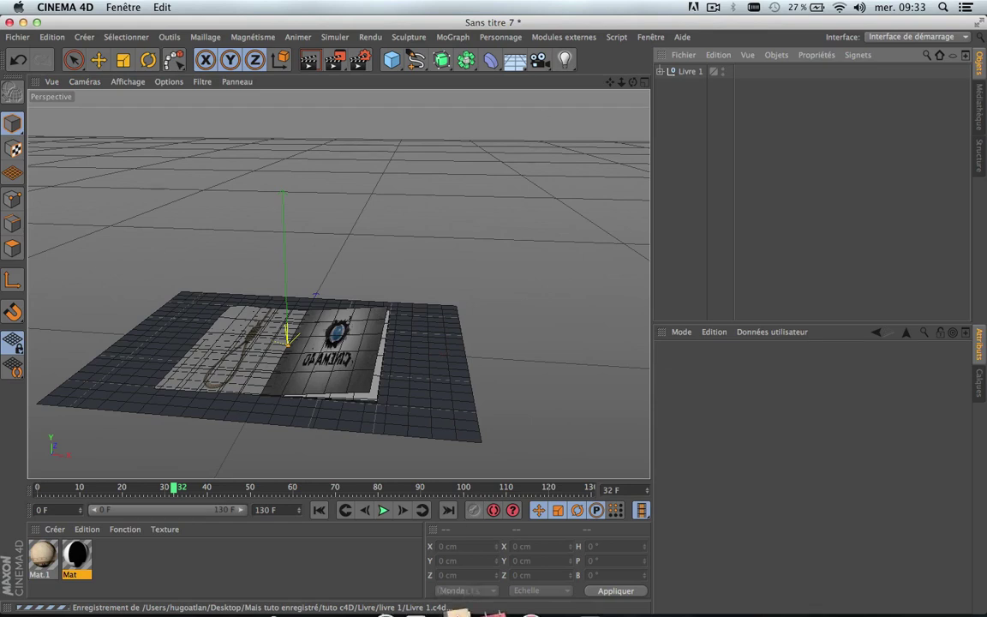
Step: Switch to Finder, check the contents of the livre 1 folder, and close the Finder window
{"action": "mouse_move", "coordinate": [459, 590]}
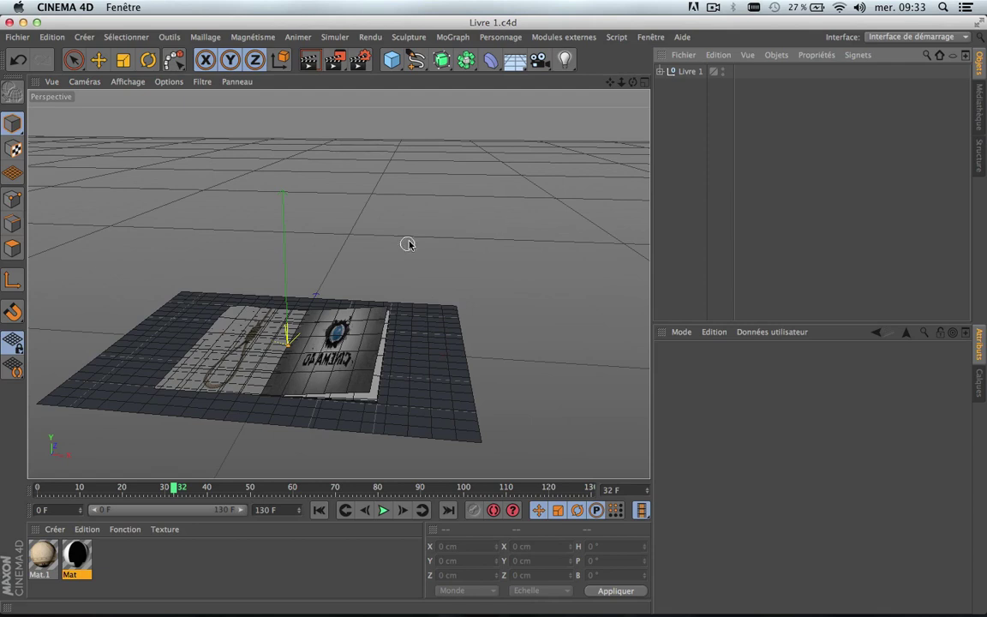
{"action": "mouse_move", "coordinate": [280, 610]}
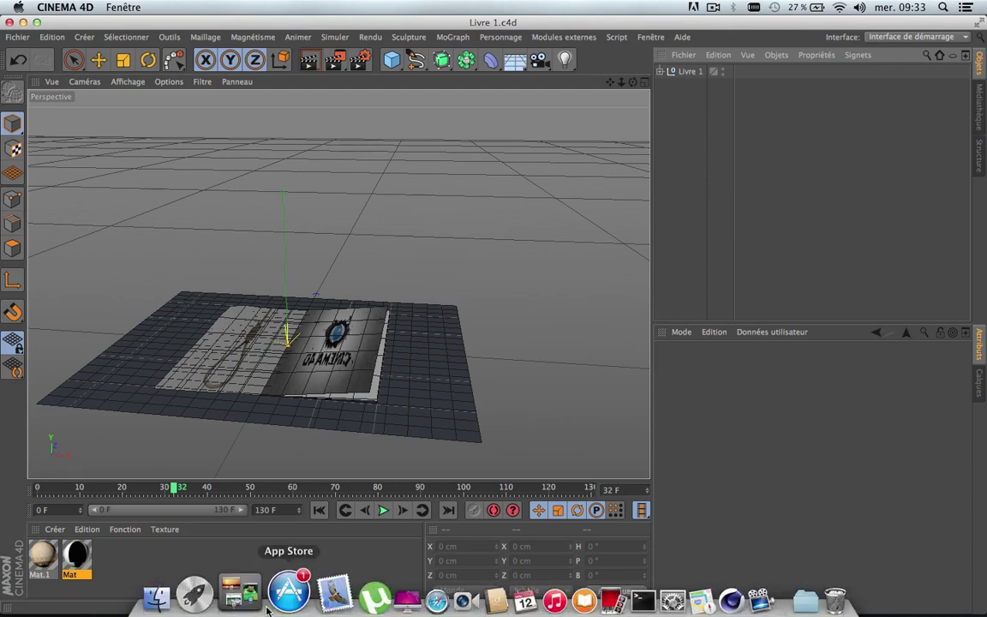
{"action": "left_click", "coordinate": [184, 589]}
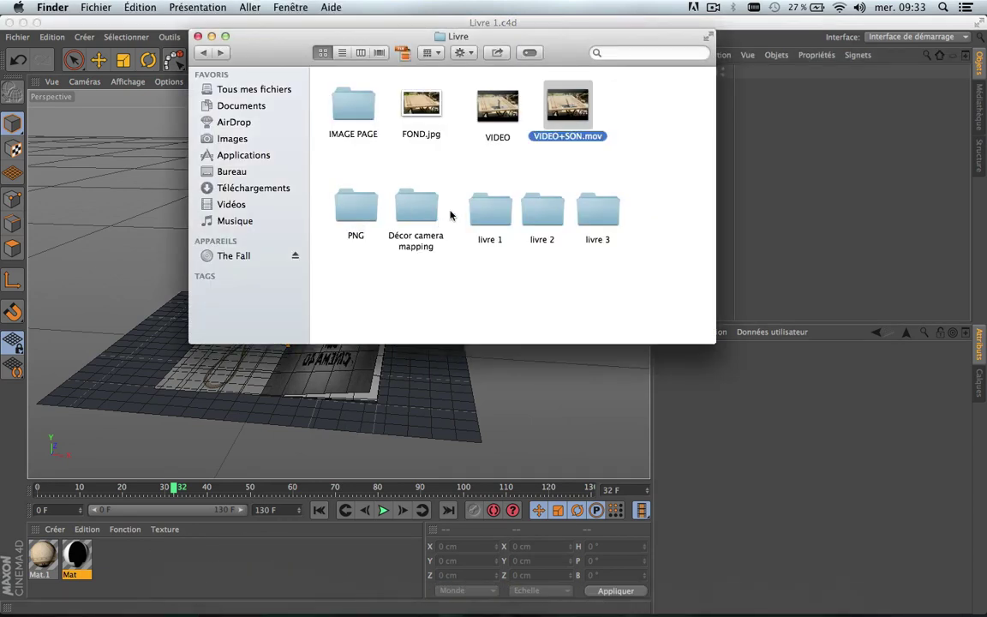
{"action": "double_click", "coordinate": [494, 207]}
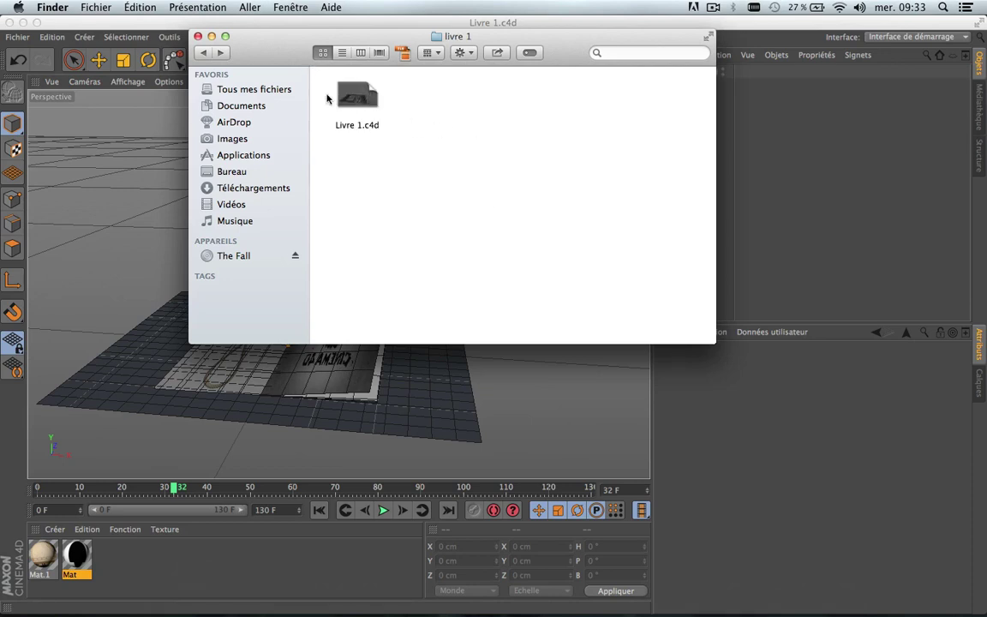
{"action": "left_click", "coordinate": [205, 54]}
{"action": "left_click", "coordinate": [198, 36]}
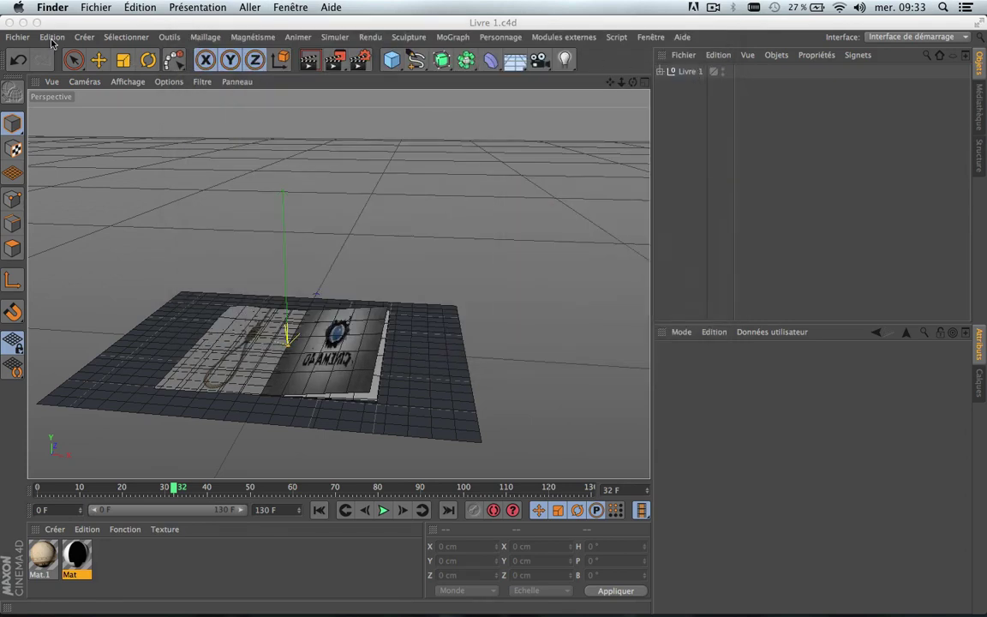
Step: Close the Livre 1 scene and the empty Sans titre 8 scene
{"action": "left_click", "coordinate": [7, 22]}
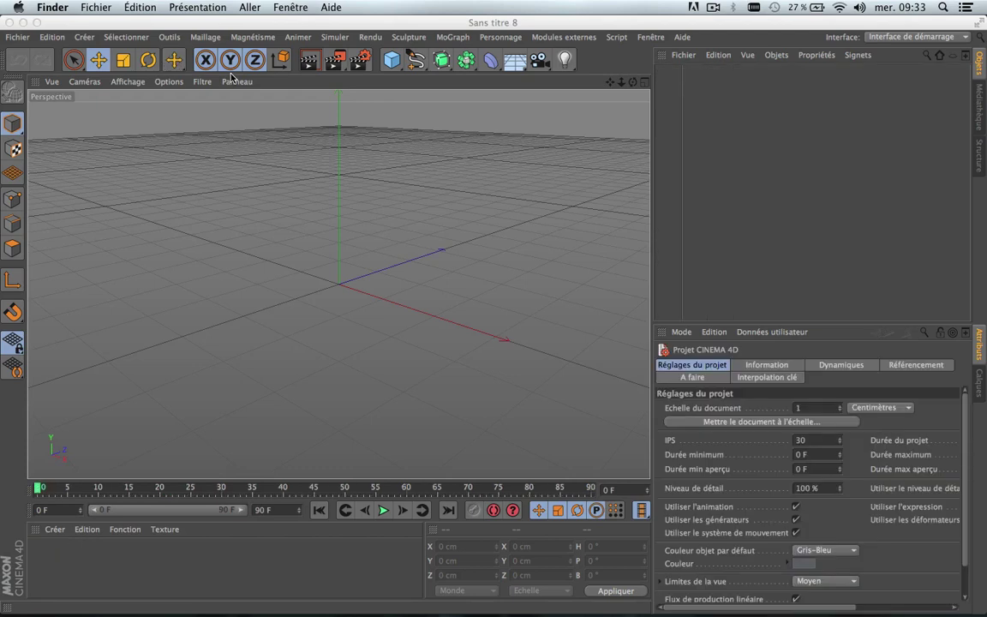
{"action": "left_click", "coordinate": [9, 24]}
Step: Add a MagicBook object to the empty scene and show the viewport shading with mesh lines
{"action": "left_click_drag", "start_coordinate": [610, 81], "coordinate": [612, 112]}
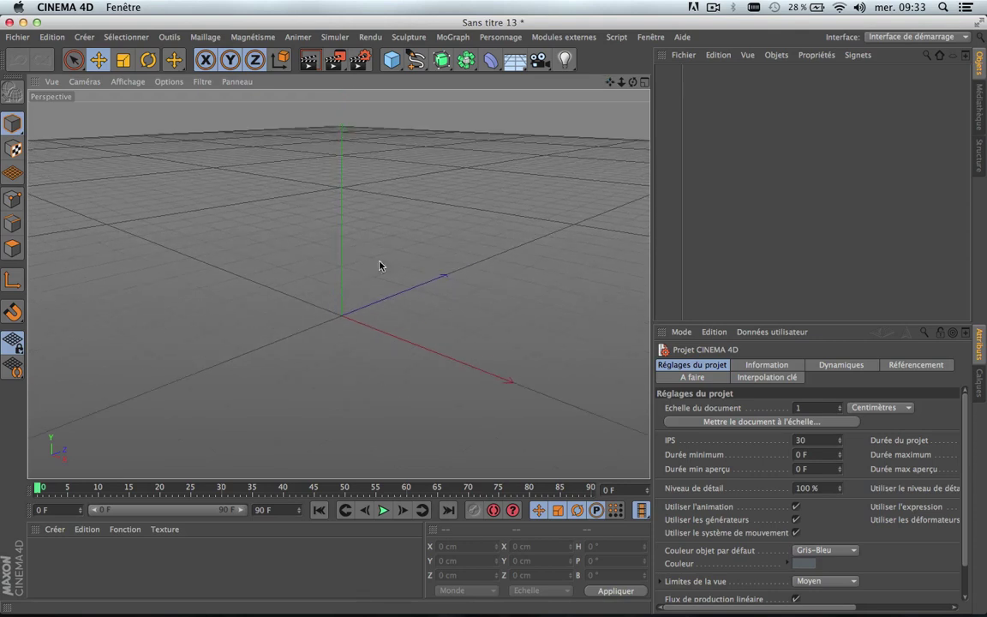
{"action": "left_click", "coordinate": [554, 39]}
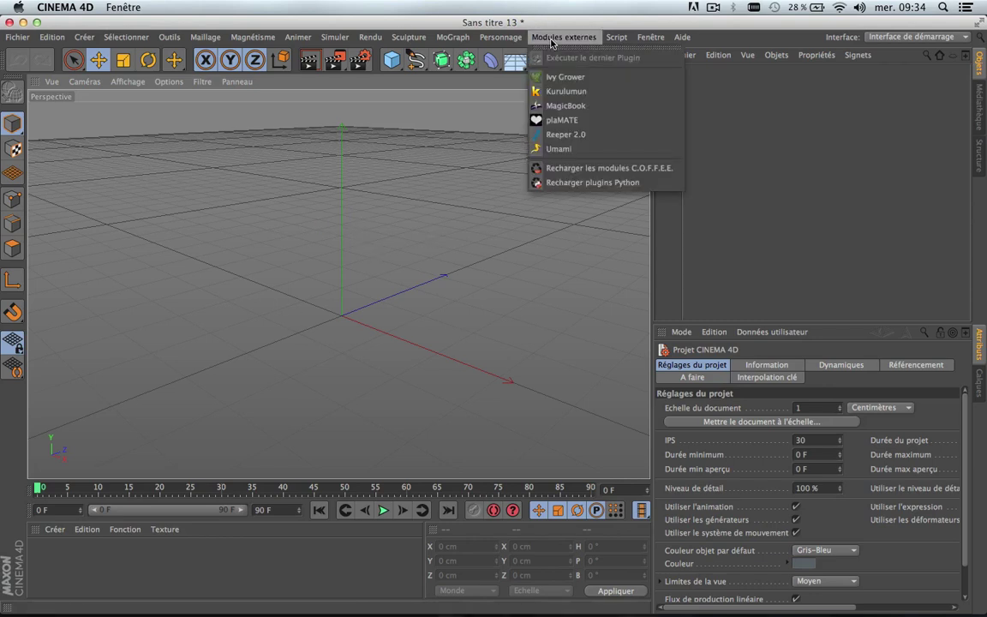
{"action": "left_click", "coordinate": [557, 106]}
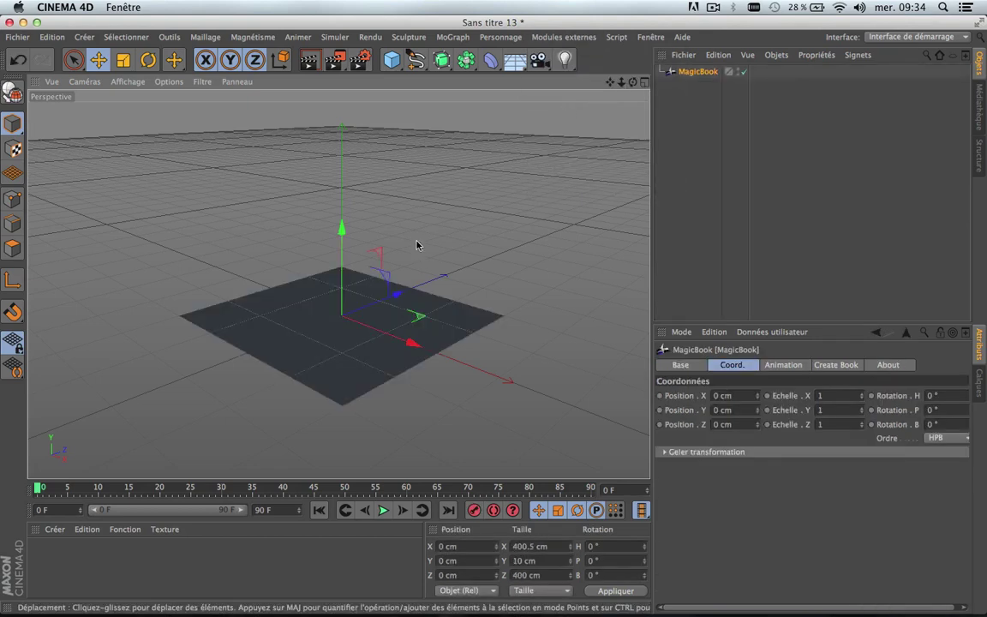
{"action": "scroll", "coordinate": [342, 329], "scroll_direction": "up", "scroll_amount": 5}
{"action": "scroll", "coordinate": [342, 329], "scroll_direction": "down", "scroll_amount": 4}
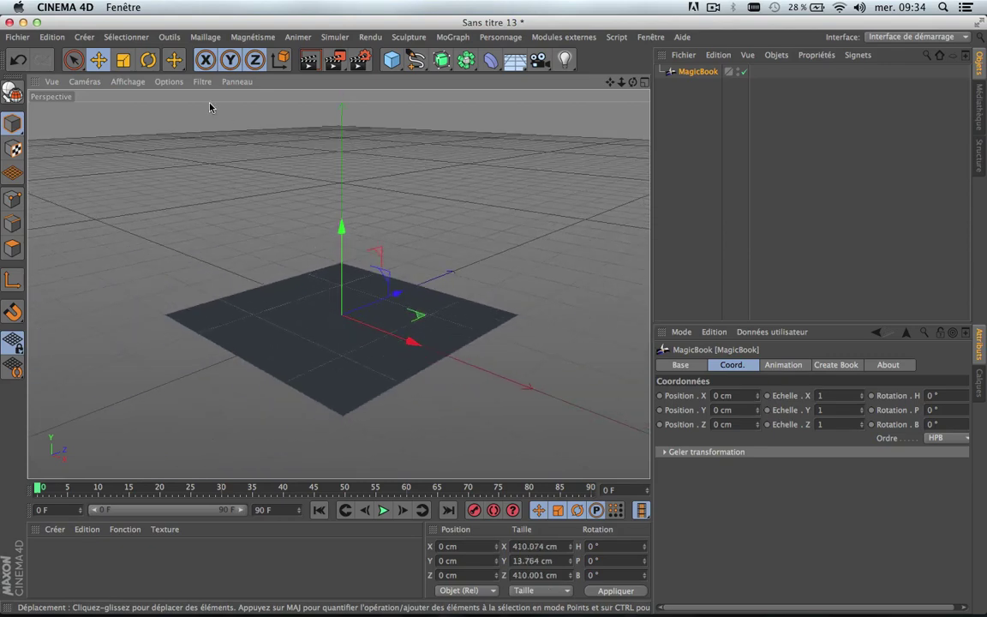
{"action": "left_click", "coordinate": [130, 82]}
{"action": "left_click", "coordinate": [140, 105]}
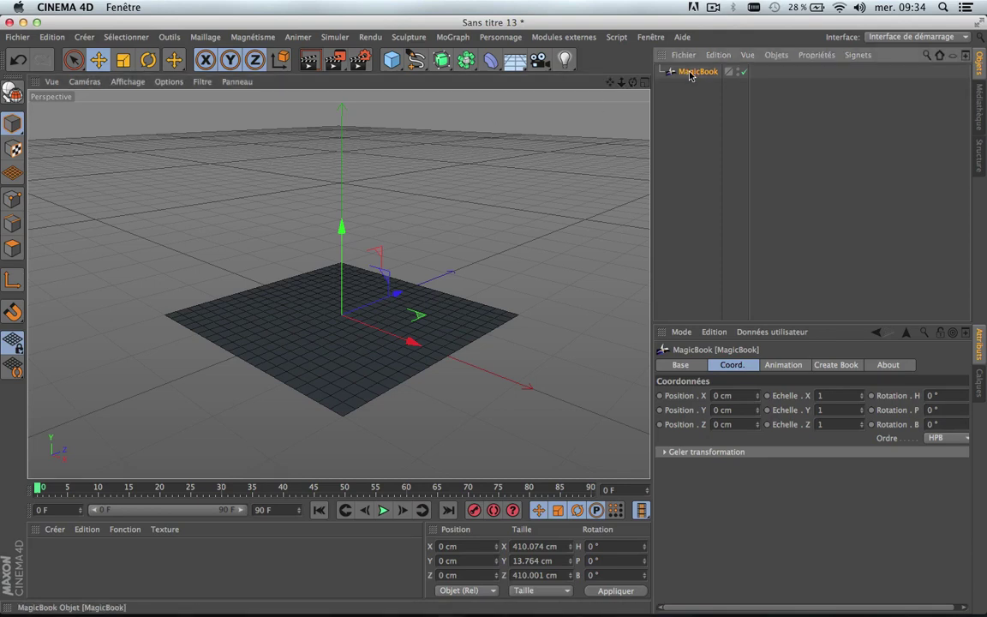
Step: Look through MagicBook's animation and book creation settings, try raising Pages to 0.2 %, and undo the change
{"action": "left_click", "coordinate": [785, 366]}
{"action": "left_click", "coordinate": [826, 367]}
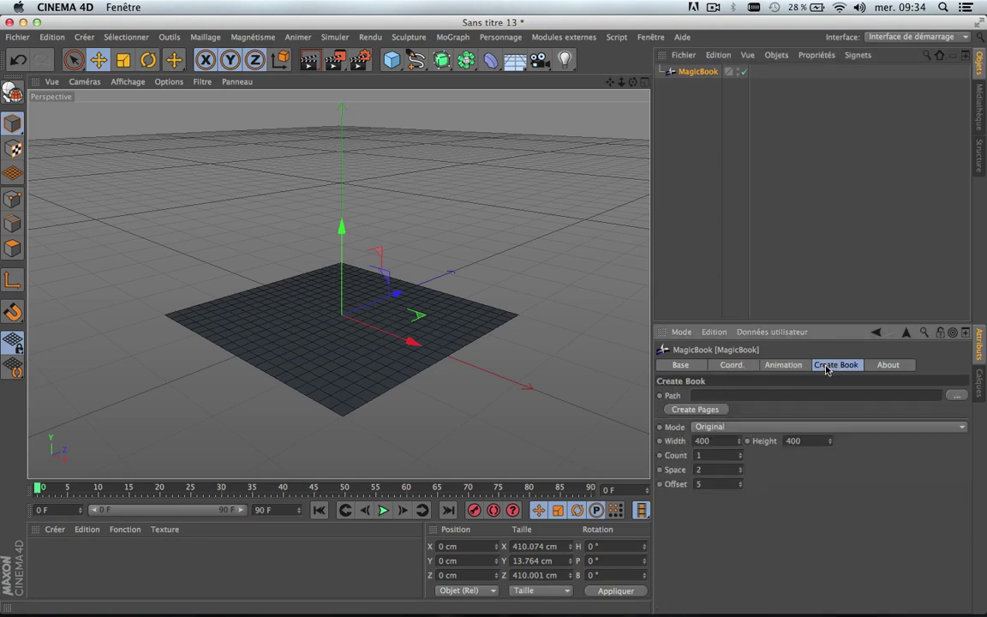
{"action": "left_click", "coordinate": [782, 367]}
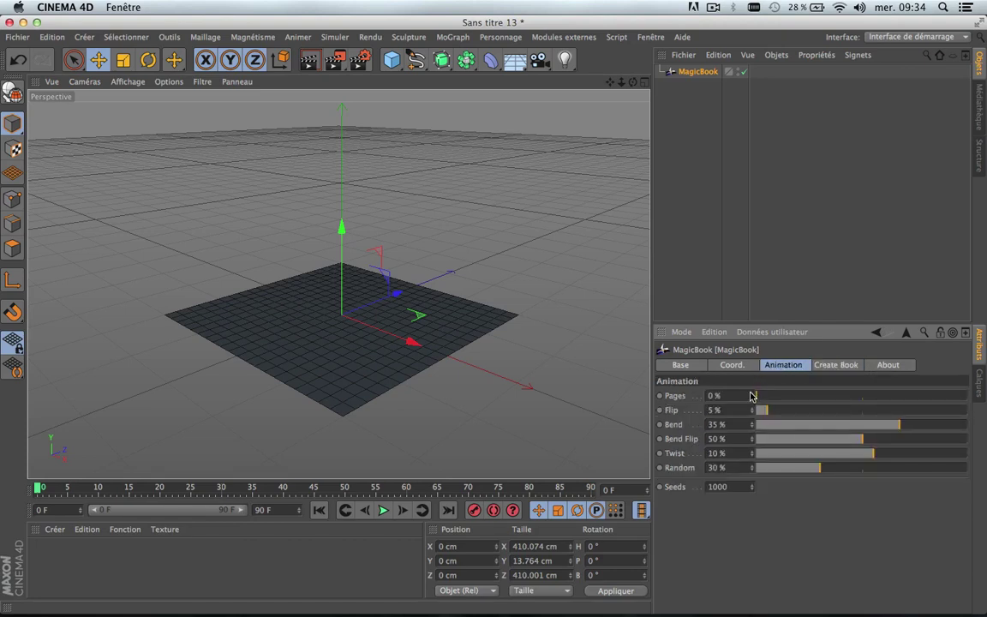
{"action": "left_click", "coordinate": [751, 396]}
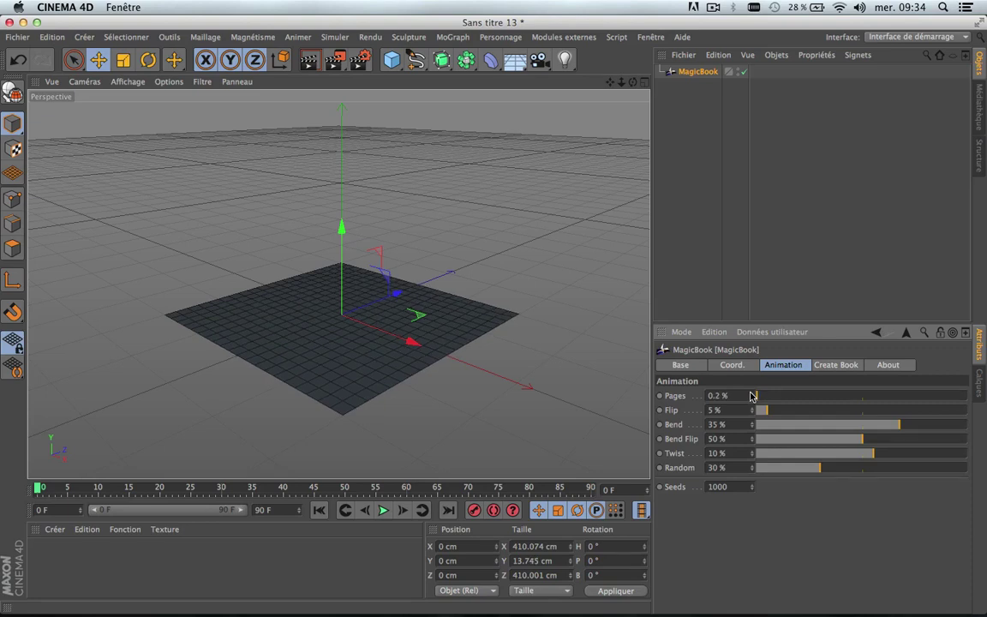
{"action": "left_click", "coordinate": [751, 396]}
{"action": "mouse_move", "coordinate": [751, 396]}
{"action": "left_mouse_down"}
{"action": "mouse_move", "coordinate": [771, 394]}
{"action": "mouse_move", "coordinate": [751, 396]}
{"action": "left_mouse_up"}
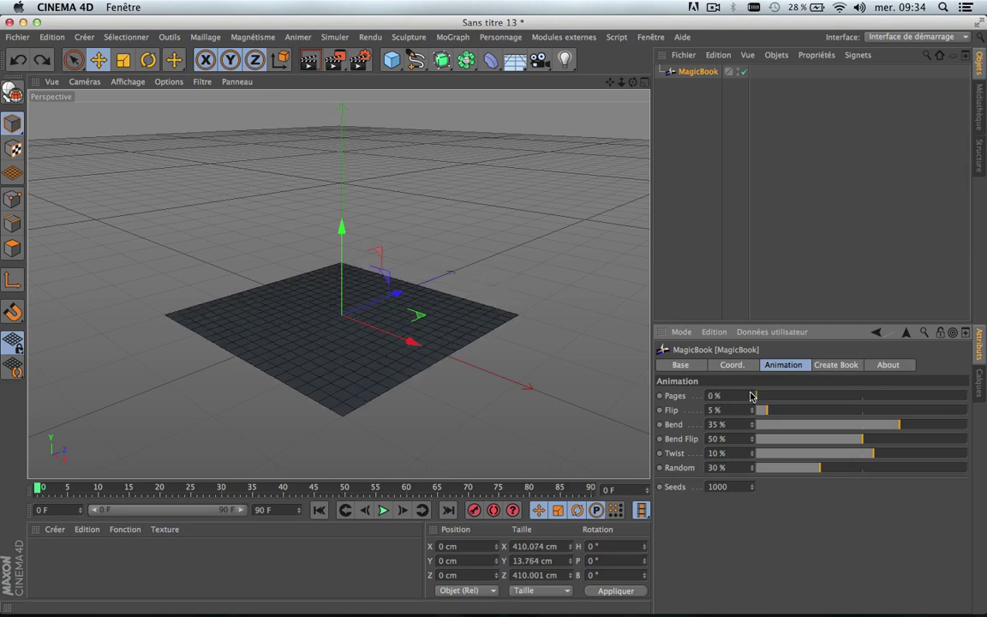
Step: Set the MagicBook's page Count to 5 and inspect the stacked pages up close
{"action": "left_click", "coordinate": [836, 365]}
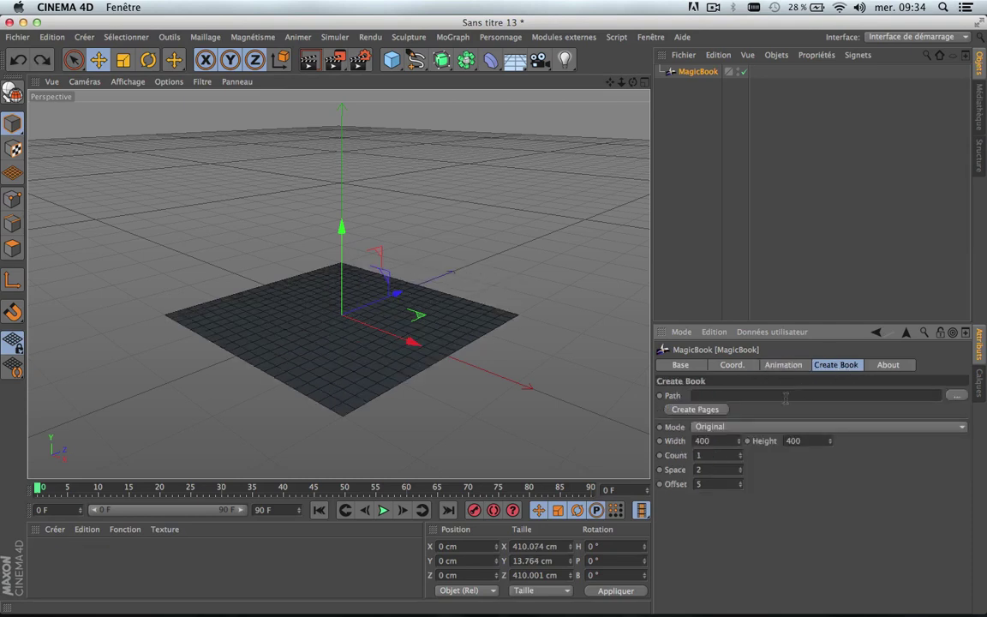
{"action": "left_click", "coordinate": [739, 452]}
{"action": "left_click", "coordinate": [739, 452]}
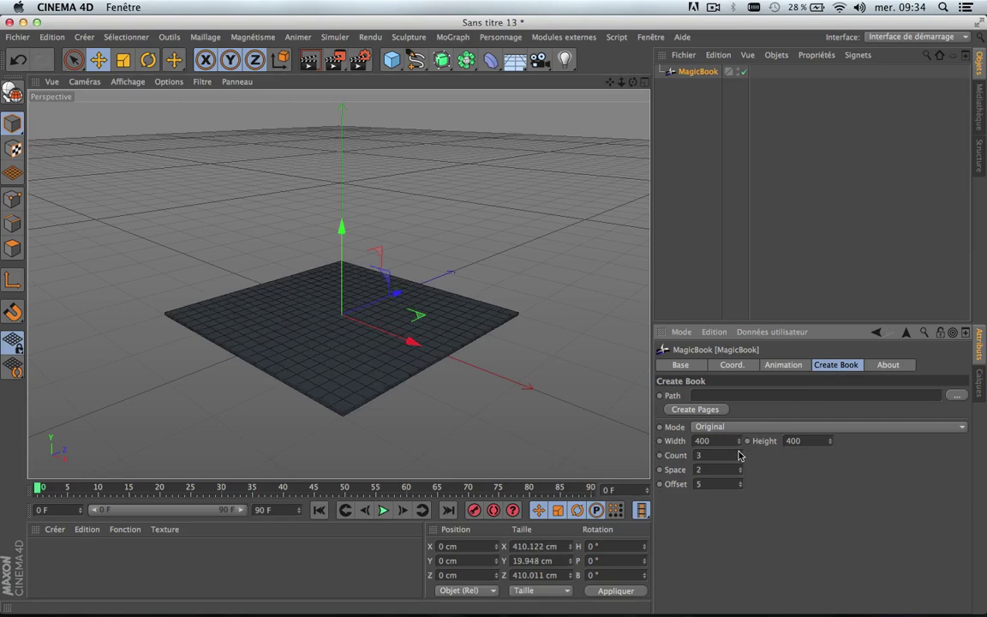
{"action": "left_click", "coordinate": [739, 453]}
{"action": "scroll", "coordinate": [310, 401], "scroll_direction": "up", "scroll_amount": 10}
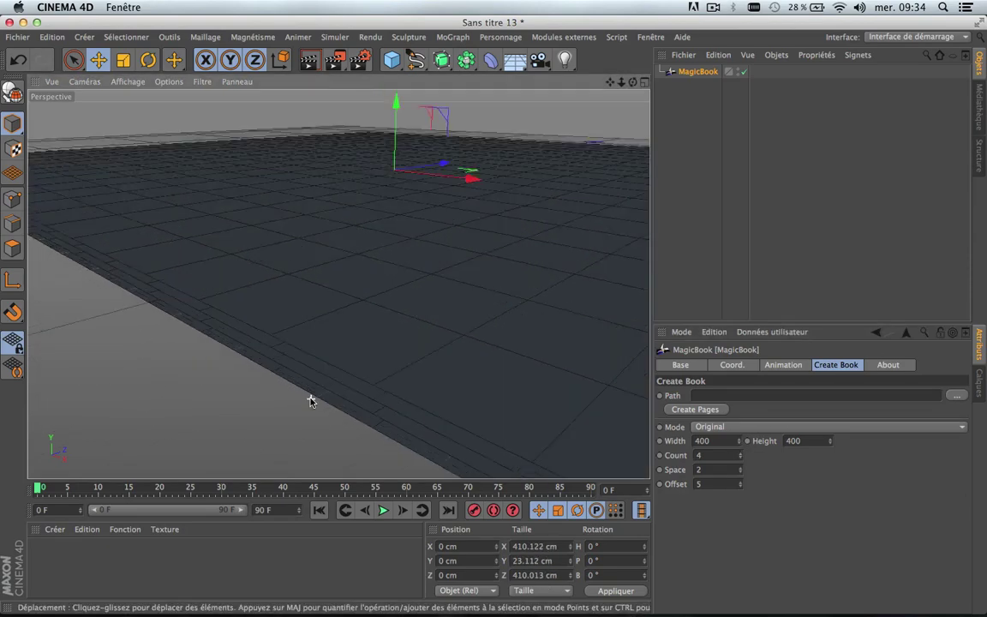
{"action": "left_click", "coordinate": [740, 453]}
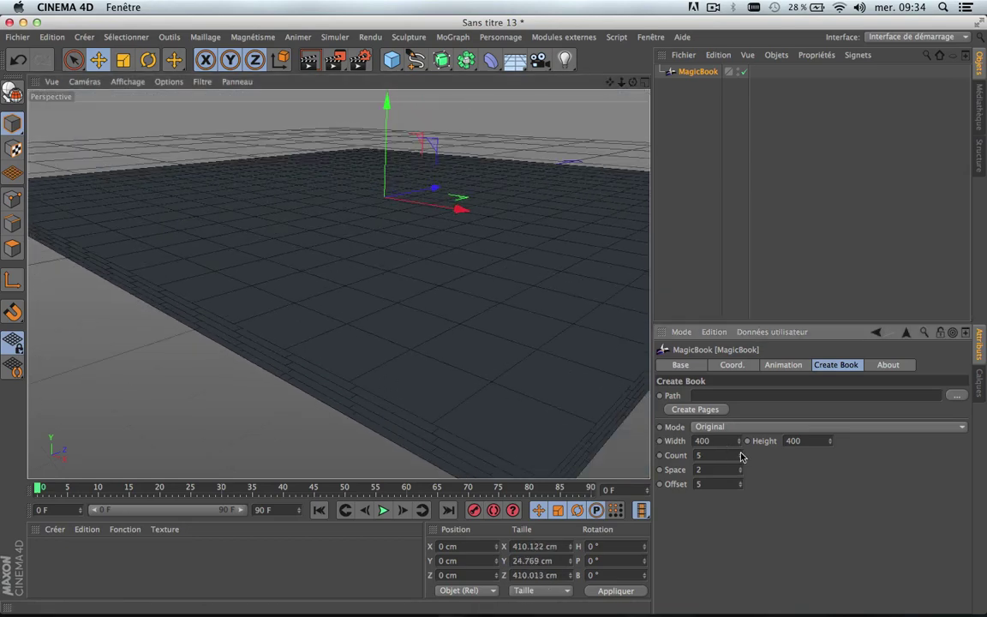
{"action": "scroll", "coordinate": [461, 337], "scroll_direction": "down", "scroll_amount": 8}
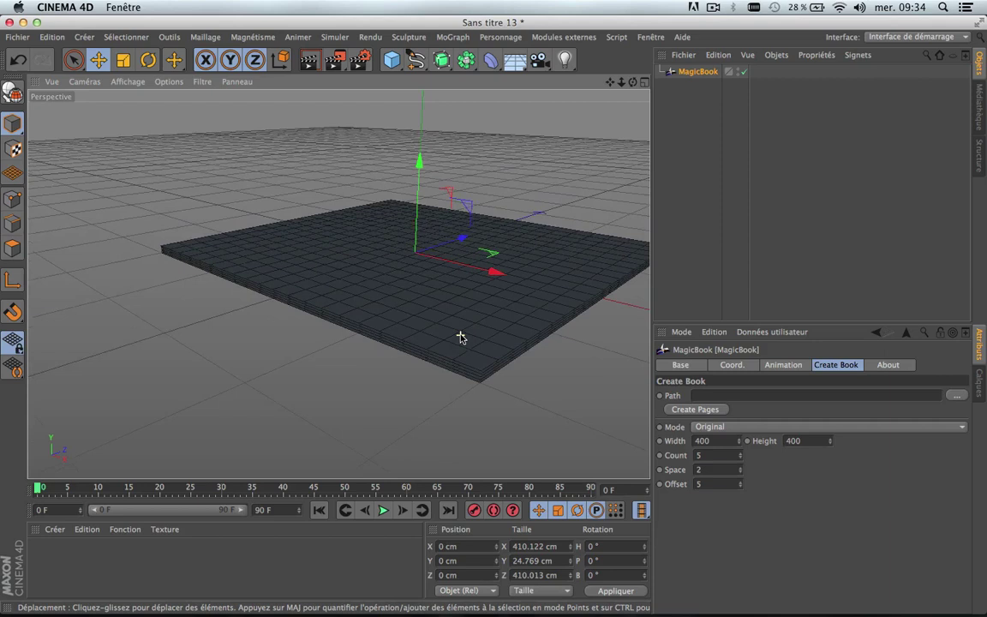
{"action": "scroll", "coordinate": [460, 337], "scroll_direction": "up", "scroll_amount": 2}
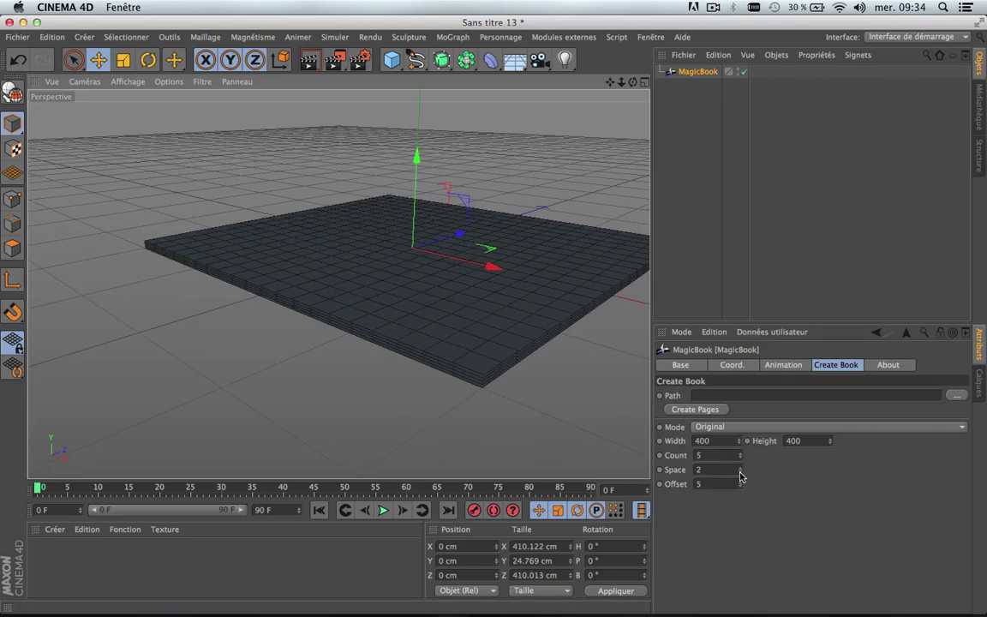
Step: Try a page Space of 0 on the MagicBook, restore it to 2, and play the timeline for each value
{"action": "left_click", "coordinate": [740, 472]}
{"action": "left_click", "coordinate": [741, 472]}
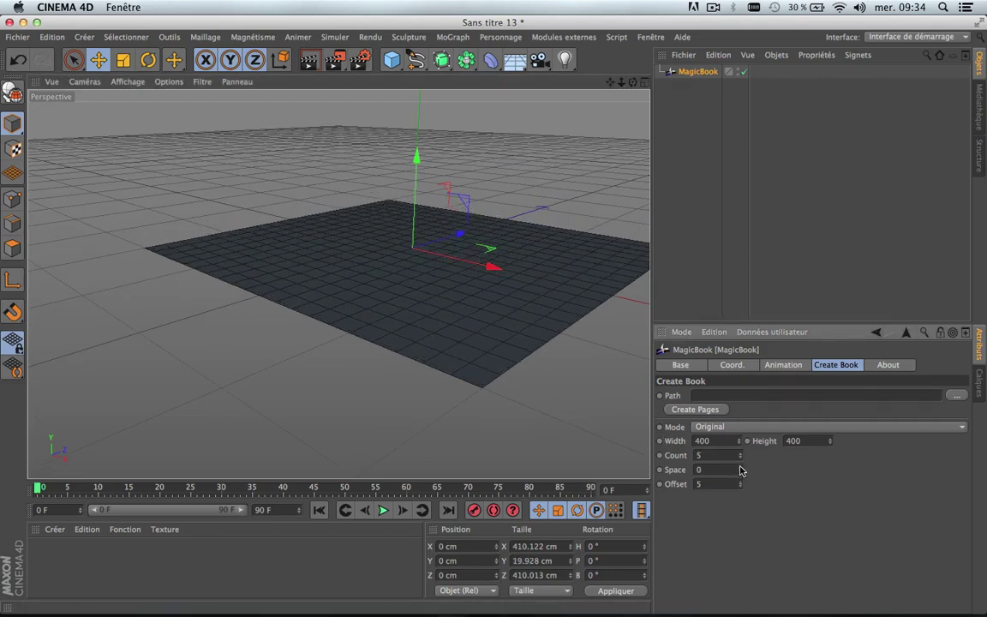
{"action": "left_click", "coordinate": [384, 510]}
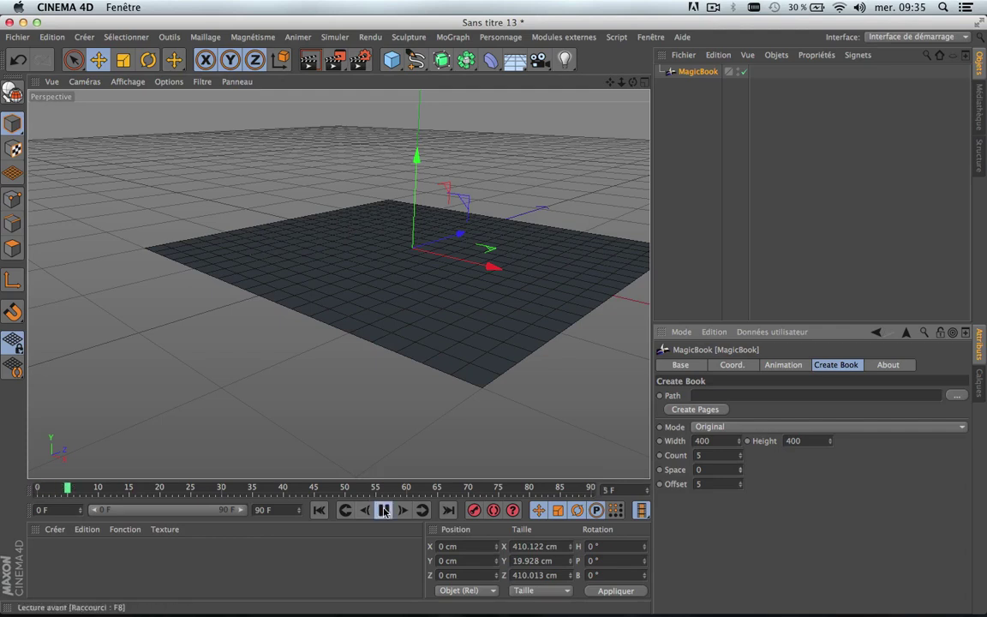
{"action": "left_click", "coordinate": [740, 468]}
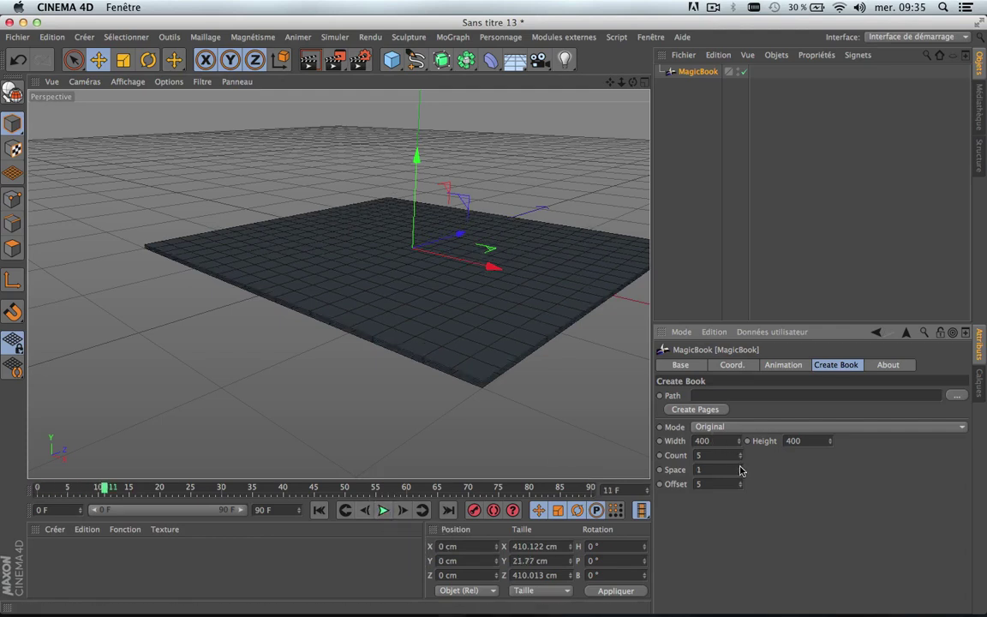
{"action": "left_click", "coordinate": [741, 468]}
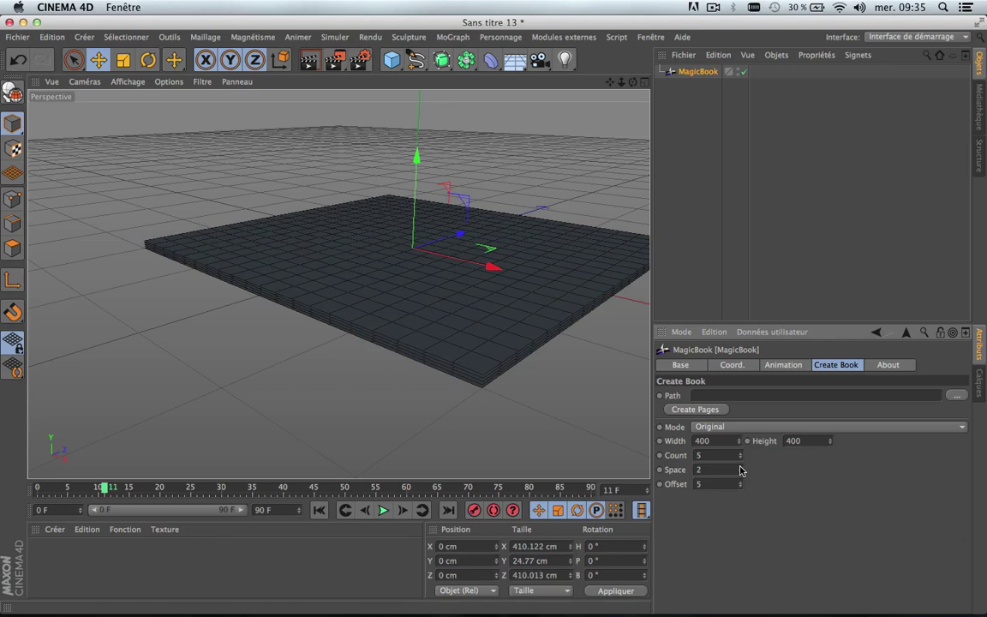
{"action": "left_click", "coordinate": [383, 510]}
{"action": "left_click", "coordinate": [384, 510]}
Step: Try an Offset of 68 on the MagicBook, undo it, and keep the Mode at Original
{"action": "left_click_drag", "start_coordinate": [741, 485], "coordinate": [741, 487]}
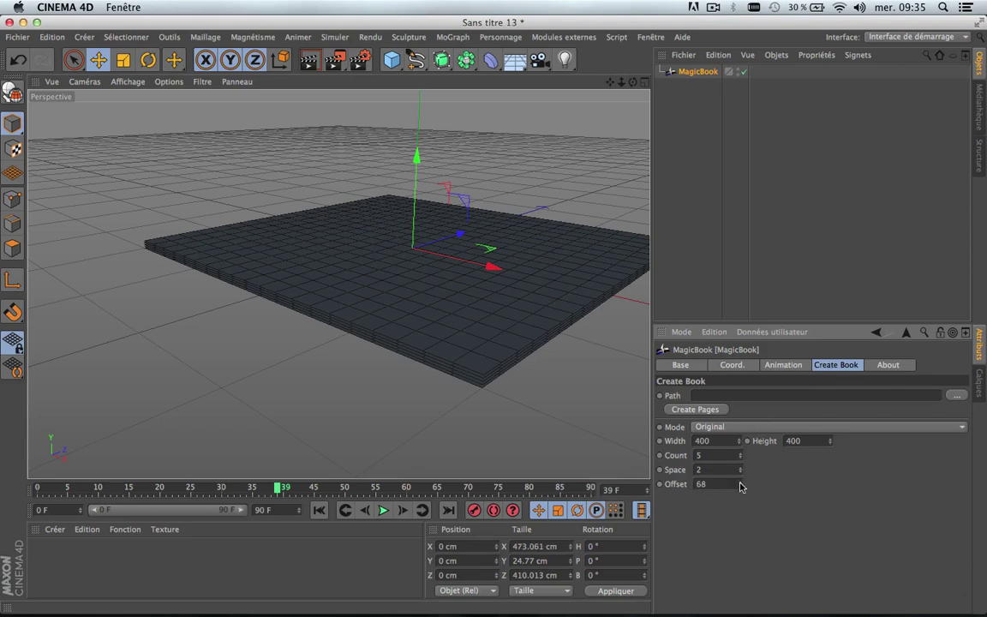
{"action": "key", "text": "super+z"}
{"action": "left_click", "coordinate": [735, 428]}
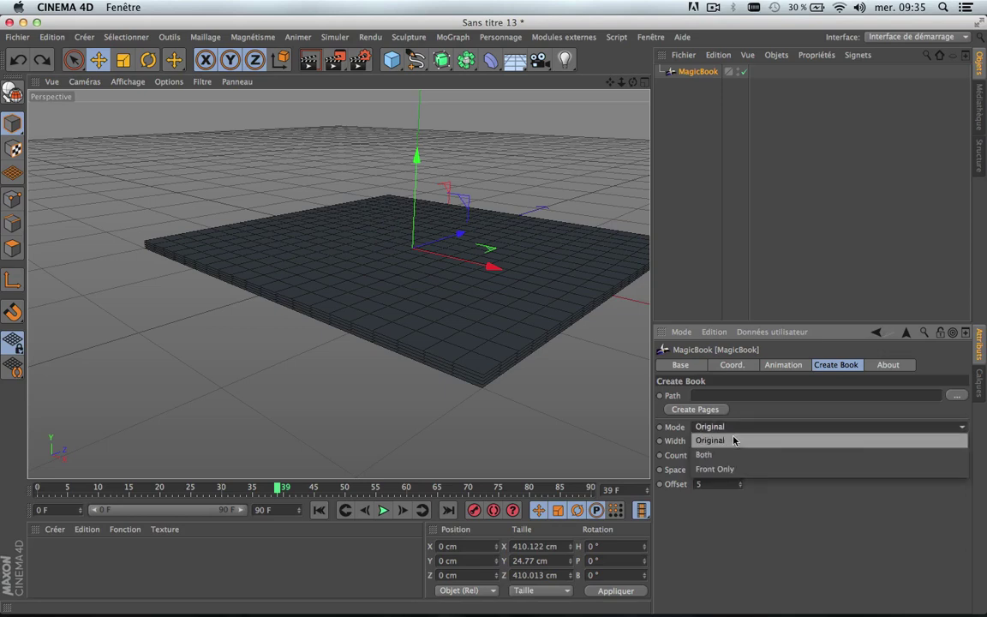
{"action": "left_click", "coordinate": [734, 439]}
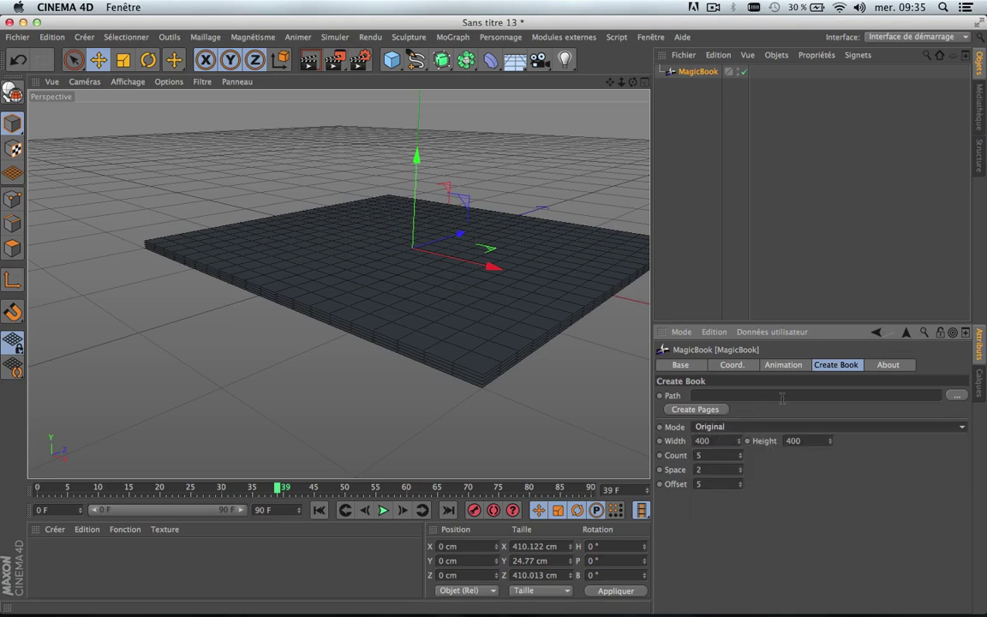
Step: Raise the MagicBook's page Count and set Pages to 47.9 % to test how the thicker book turns its pages
{"action": "left_click", "coordinate": [784, 366]}
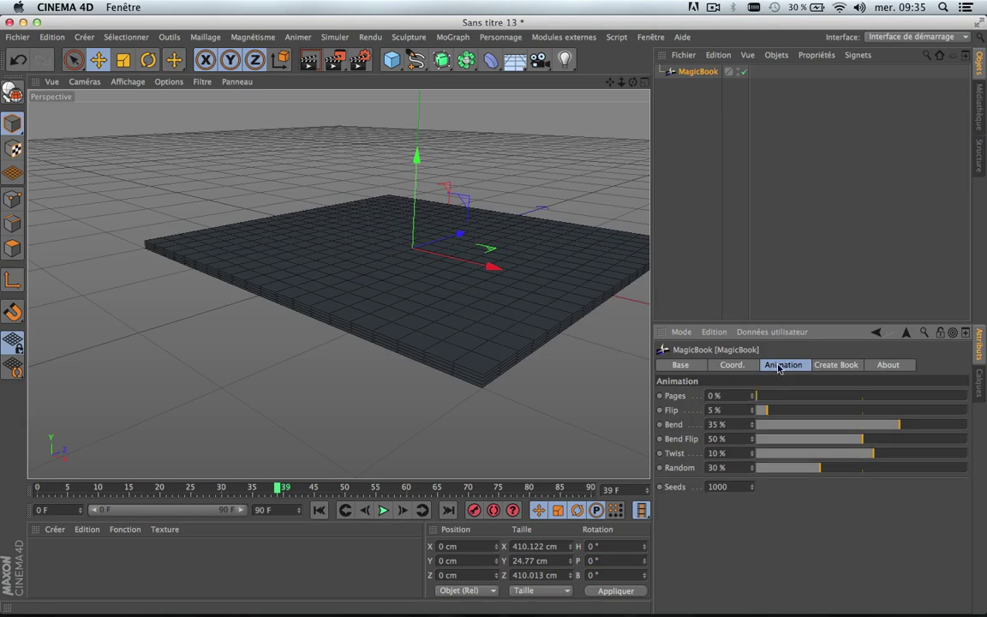
{"action": "scroll", "coordinate": [513, 325], "scroll_direction": "down", "scroll_amount": 5}
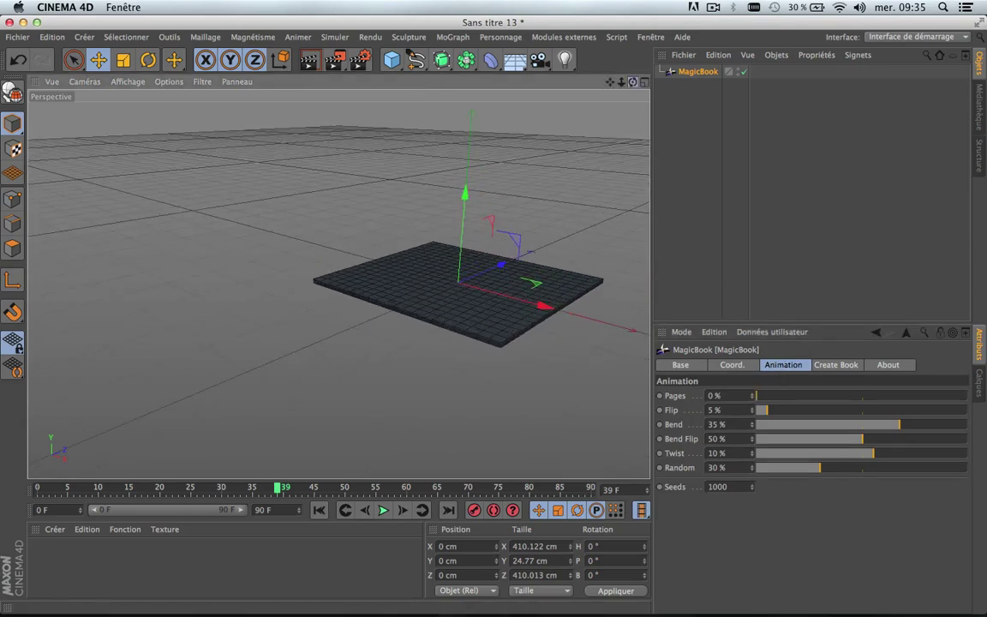
{"action": "left_click_drag", "start_coordinate": [634, 83], "coordinate": [746, 130]}
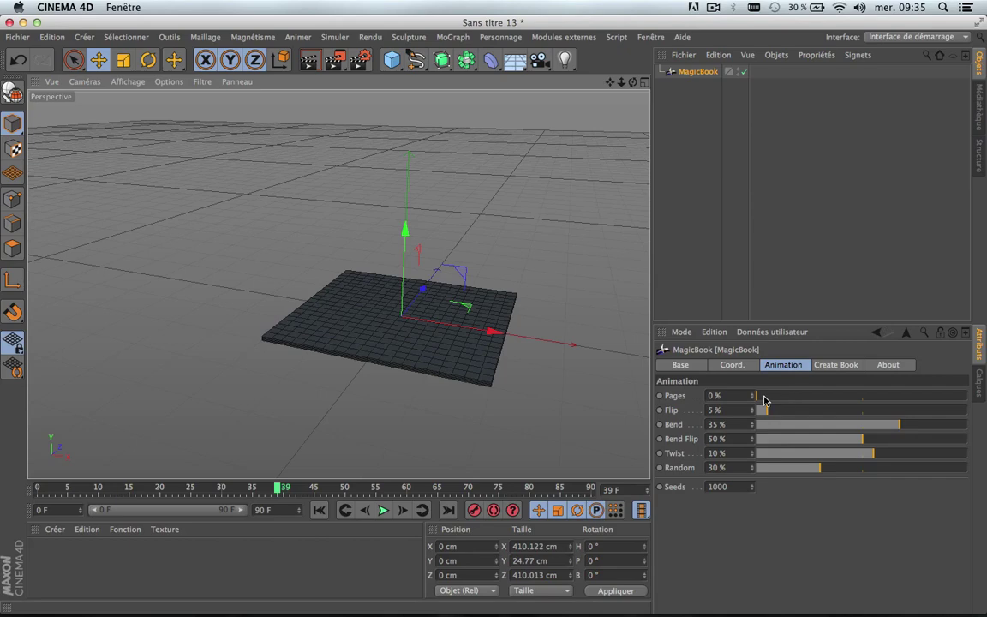
{"action": "mouse_move", "coordinate": [759, 398]}
{"action": "left_mouse_down"}
{"action": "mouse_move", "coordinate": [964, 403]}
{"action": "mouse_move", "coordinate": [769, 397]}
{"action": "mouse_move", "coordinate": [924, 396]}
{"action": "mouse_move", "coordinate": [756, 409]}
{"action": "mouse_move", "coordinate": [807, 412]}
{"action": "mouse_move", "coordinate": [836, 410]}
{"action": "mouse_move", "coordinate": [754, 397]}
{"action": "left_mouse_up"}
{"action": "left_click", "coordinate": [828, 365]}
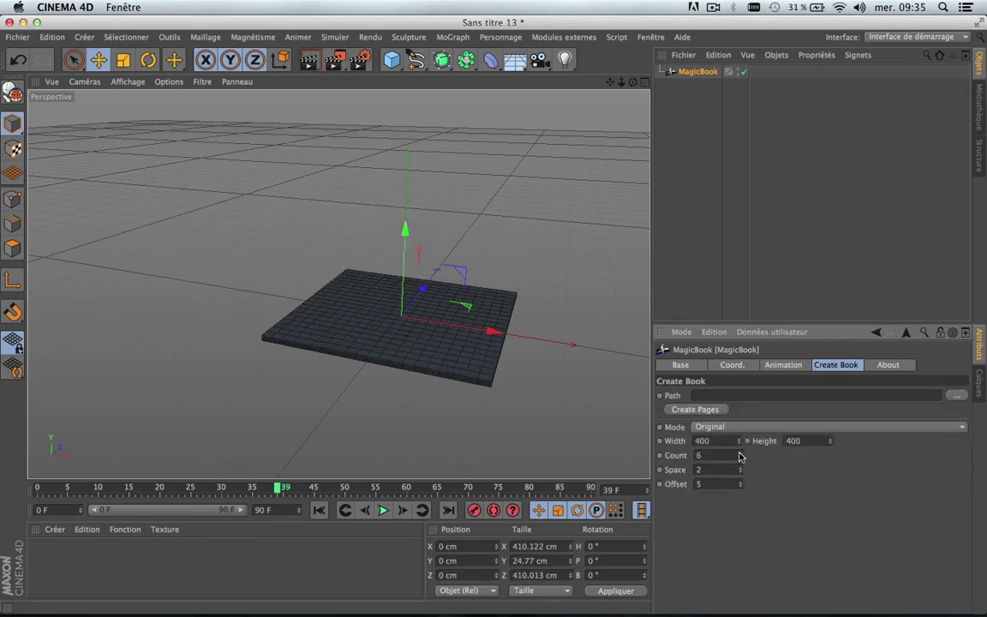
{"action": "left_click", "coordinate": [781, 366]}
{"action": "left_click_drag", "start_coordinate": [789, 395], "coordinate": [860, 436]}
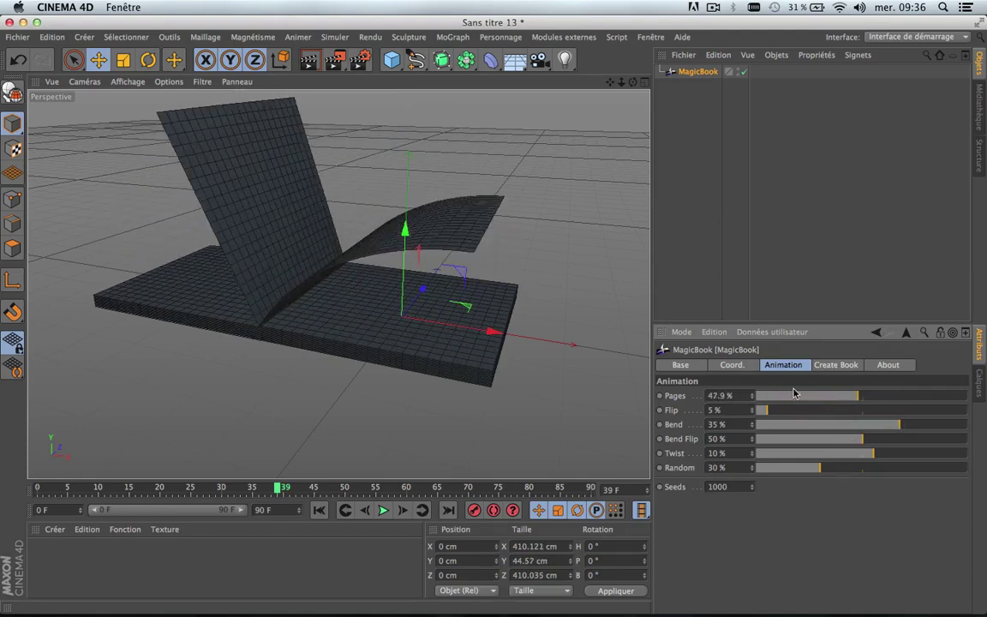
Step: Try a page Count of 30 on the MagicBook, restore it to 5, and turn the pages with the Pages value
{"action": "left_click", "coordinate": [835, 365]}
{"action": "left_click", "coordinate": [742, 459]}
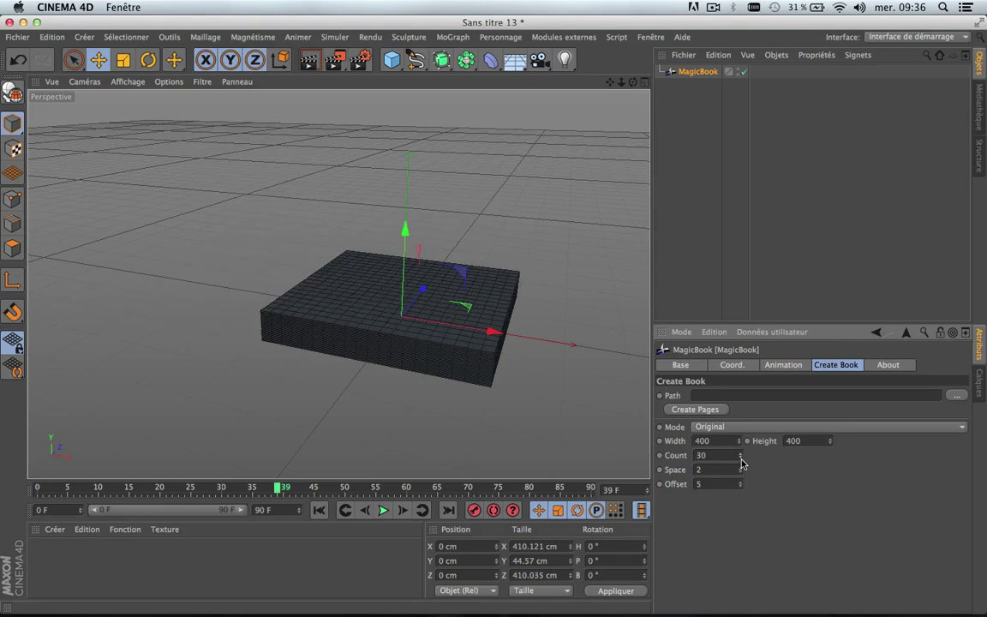
{"action": "left_click_drag", "start_coordinate": [742, 459], "coordinate": [742, 464]}
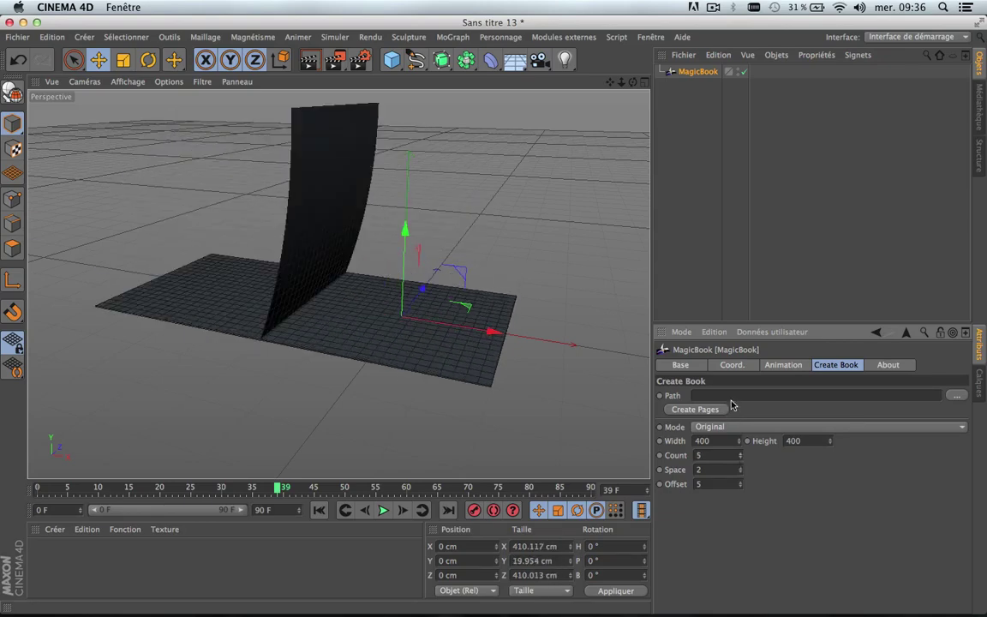
{"action": "left_click", "coordinate": [782, 365]}
{"action": "left_click_drag", "start_coordinate": [776, 395], "coordinate": [857, 399]}
{"action": "left_click", "coordinate": [836, 366]}
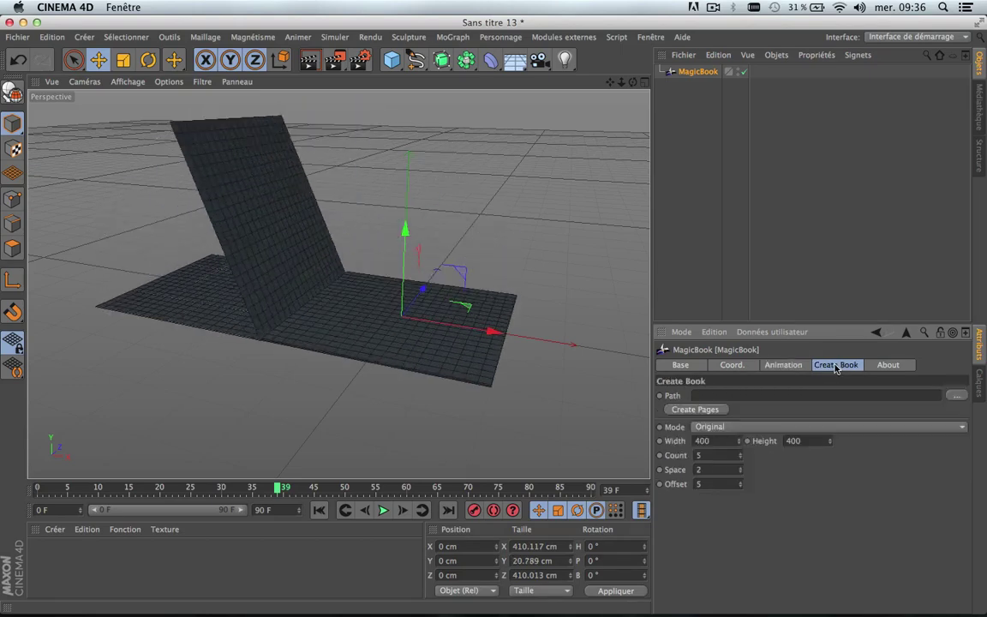
Step: Try other Height and Width values for the MagicBook and undo the changes
{"action": "left_click_drag", "start_coordinate": [830, 444], "coordinate": [738, 444]}
{"action": "key", "text": "super+z"}
{"action": "key", "text": "super+z"}
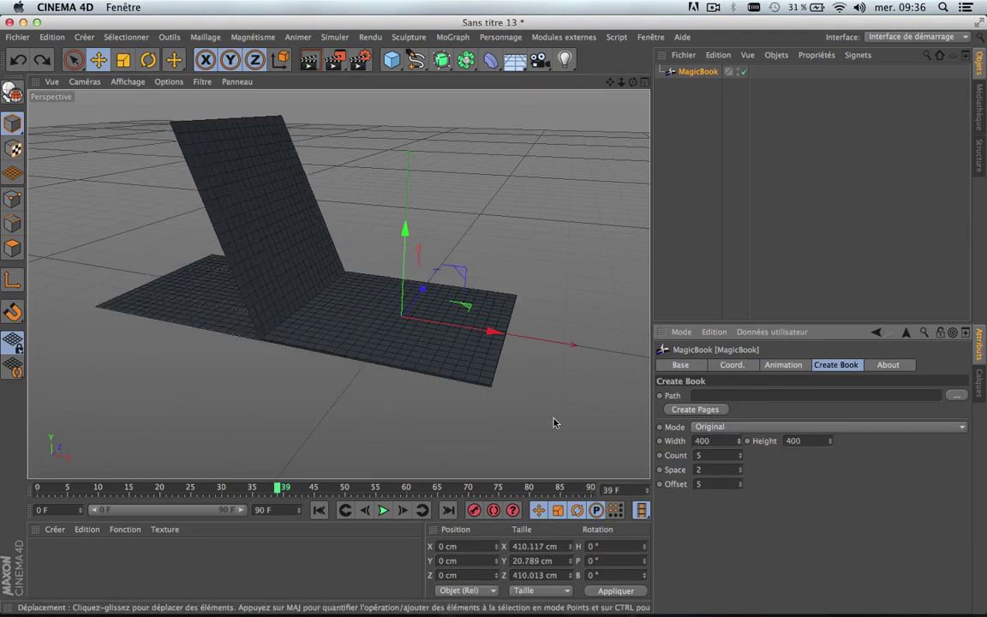
Step: Try MagicBook Offsets of -81 and -138 while turning the pages, and restore the Offset to 5
{"action": "left_click_drag", "start_coordinate": [741, 484], "coordinate": [741, 549]}
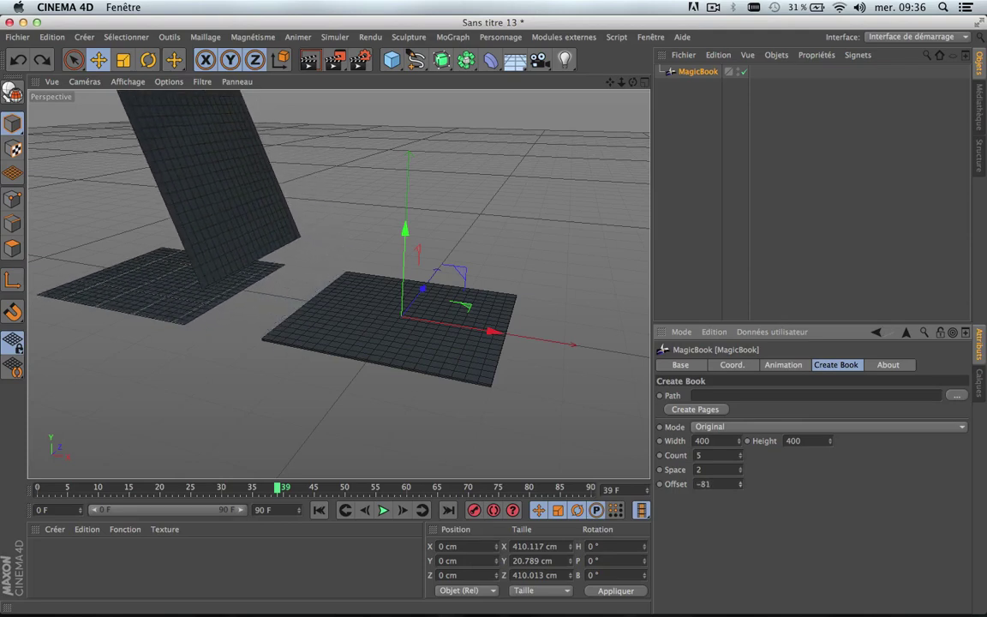
{"action": "scroll", "coordinate": [345, 328], "scroll_direction": "down", "scroll_amount": 5}
{"action": "scroll", "coordinate": [345, 329], "scroll_direction": "up", "scroll_amount": 3}
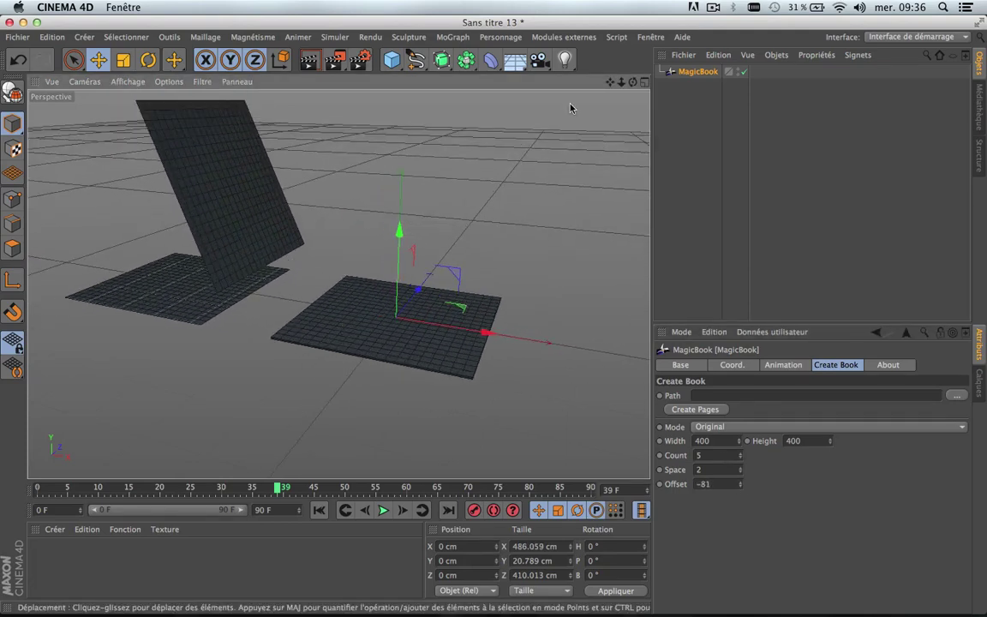
{"action": "left_click_drag", "start_coordinate": [610, 83], "coordinate": [692, 91]}
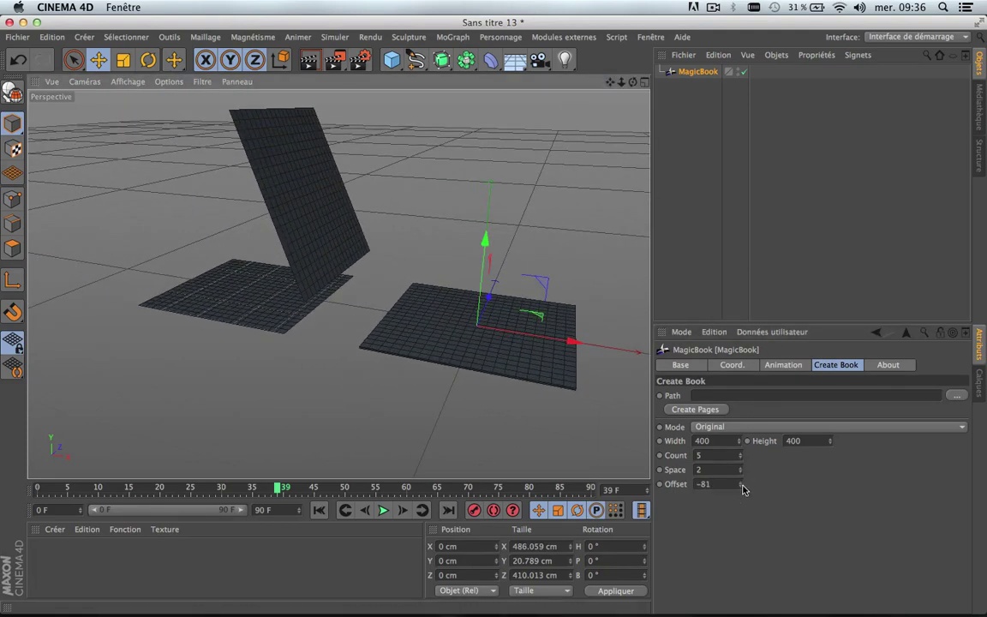
{"action": "left_click_drag", "start_coordinate": [740, 485], "coordinate": [741, 527]}
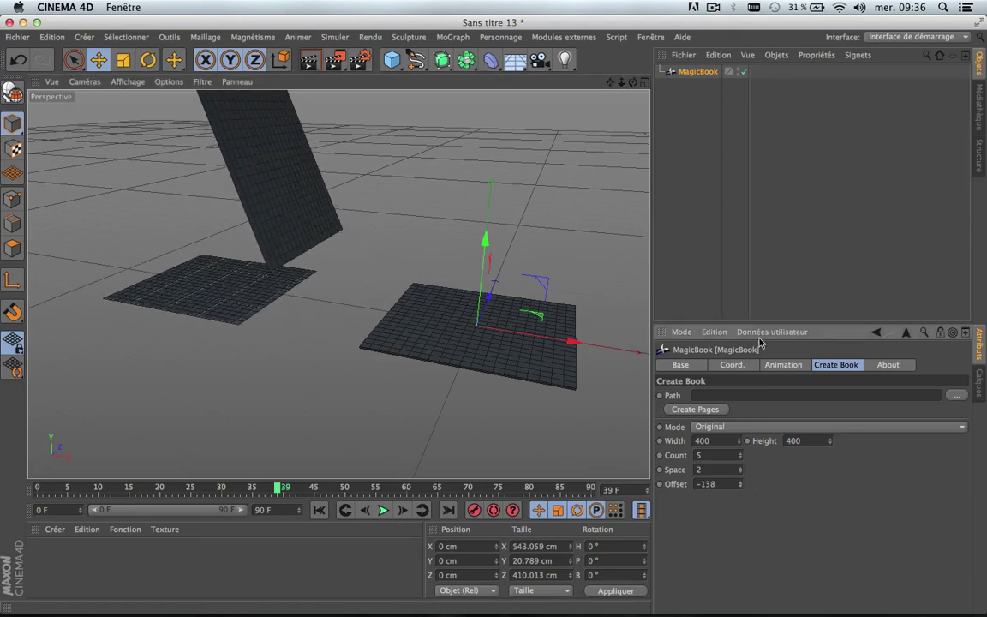
{"action": "left_click", "coordinate": [787, 366]}
{"action": "mouse_move", "coordinate": [811, 395]}
{"action": "left_mouse_down"}
{"action": "mouse_move", "coordinate": [764, 398]}
{"action": "mouse_move", "coordinate": [954, 397]}
{"action": "mouse_move", "coordinate": [795, 394]}
{"action": "mouse_move", "coordinate": [940, 393]}
{"action": "mouse_move", "coordinate": [960, 396]}
{"action": "mouse_move", "coordinate": [801, 408]}
{"action": "mouse_move", "coordinate": [937, 397]}
{"action": "mouse_move", "coordinate": [976, 406]}
{"action": "mouse_move", "coordinate": [767, 405]}
{"action": "mouse_move", "coordinate": [826, 406]}
{"action": "mouse_move", "coordinate": [815, 404]}
{"action": "left_mouse_up"}
{"action": "left_click", "coordinate": [833, 365]}
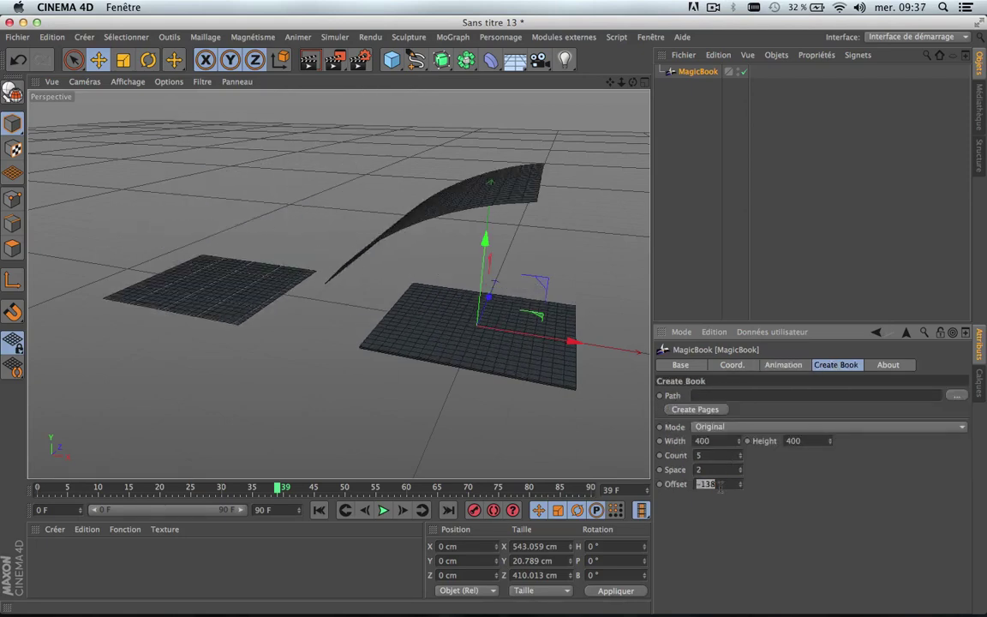
{"action": "type", "text": "5"}
{"action": "key", "text": "Return"}
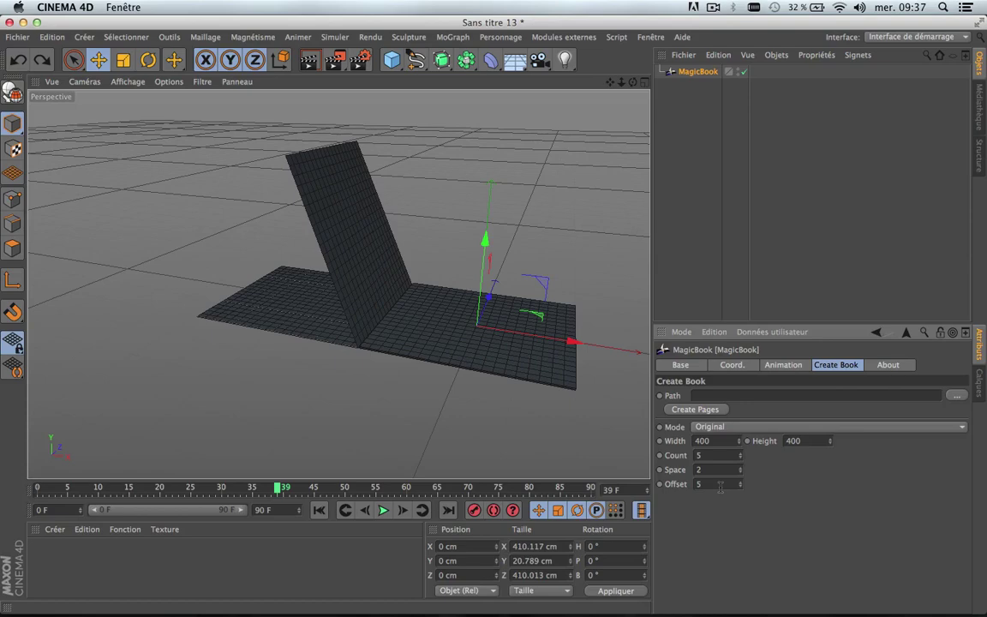
Step: Try turning several pages at once with Pages at 52.4 %, Flip at 52.1 % and Bend at 98.4 %
{"action": "left_click", "coordinate": [783, 366]}
{"action": "left_click_drag", "start_coordinate": [778, 405], "coordinate": [854, 403]}
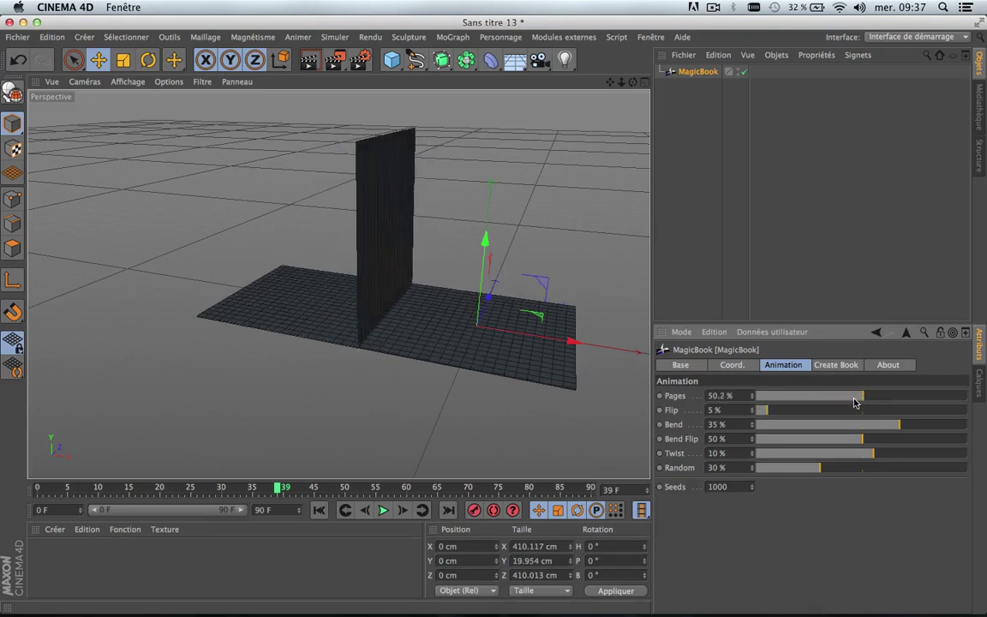
{"action": "left_click_drag", "start_coordinate": [780, 417], "coordinate": [868, 401]}
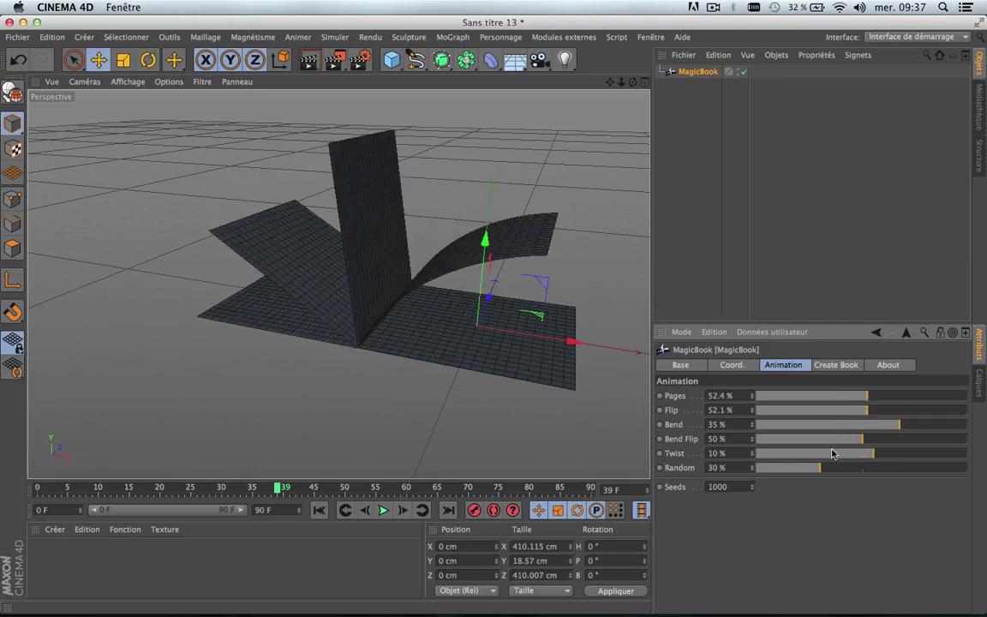
{"action": "left_click_drag", "start_coordinate": [823, 426], "coordinate": [985, 457]}
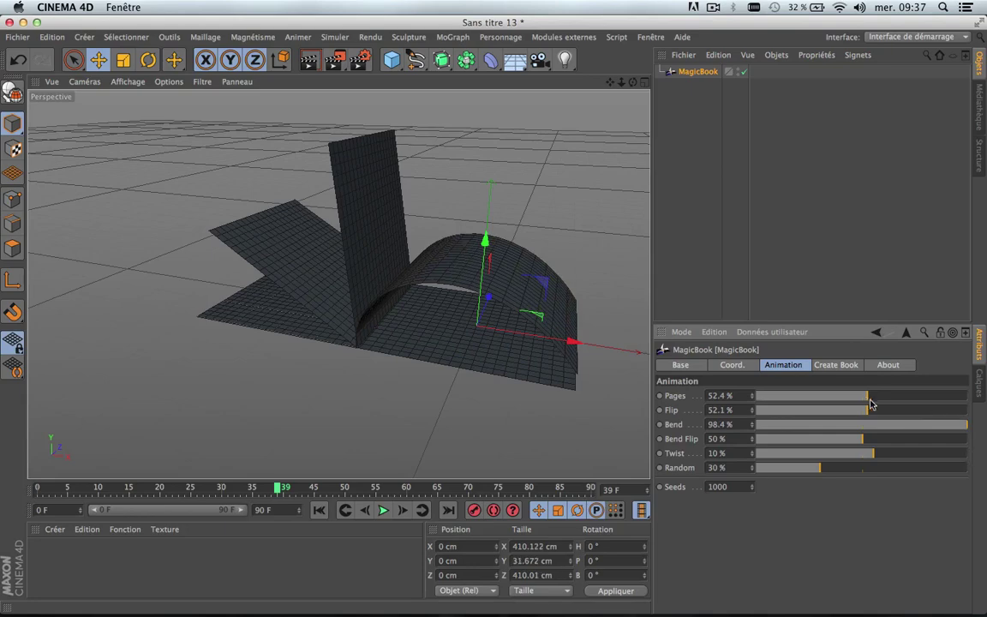
Step: Try Pages at 69.2 % with Bend Flip at 79.2 % and Twist at 35.2 %, and compare with 30.5 % and -1 %
{"action": "left_click_drag", "start_coordinate": [871, 403], "coordinate": [703, 447]}
{"action": "left_click_drag", "start_coordinate": [765, 460], "coordinate": [903, 428]}
{"action": "left_click_drag", "start_coordinate": [844, 439], "coordinate": [925, 438]}
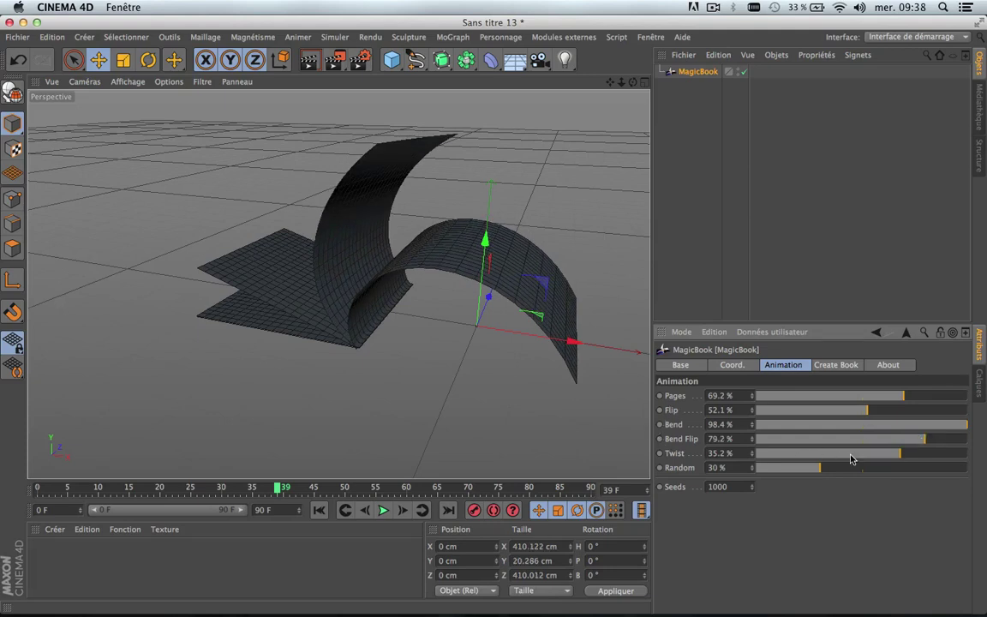
{"action": "left_click_drag", "start_coordinate": [851, 459], "coordinate": [726, 456]}
{"action": "left_click_drag", "start_coordinate": [857, 439], "coordinate": [862, 462]}
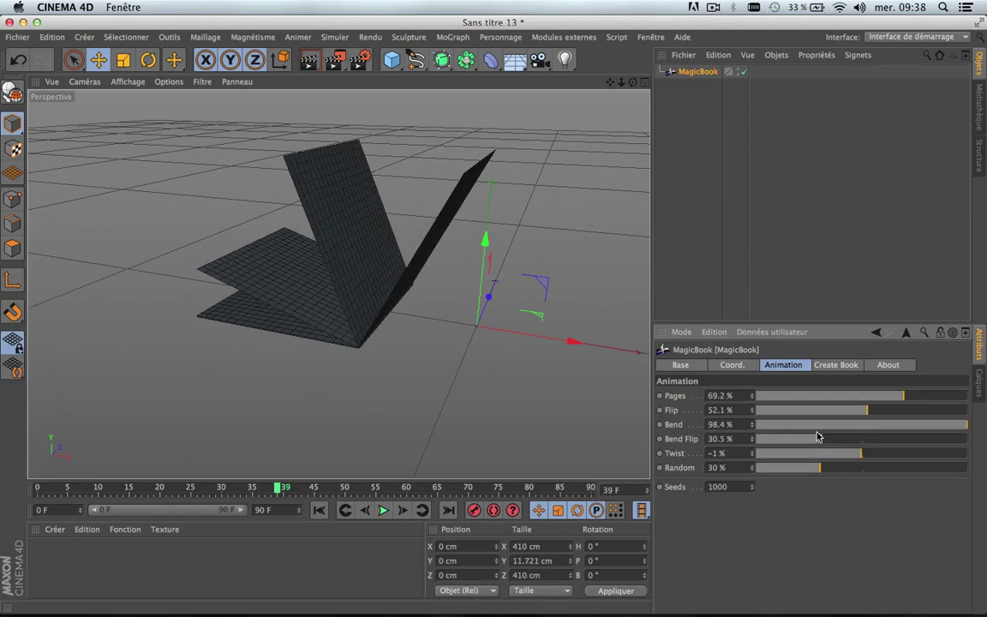
Step: Undo the trial changes to the MagicBook's Flip, Bend, Bend Flip and Twist values
{"action": "key", "text": "super+z"}
{"action": "key", "text": "super+z"}
{"action": "key", "text": "super+z"}
{"action": "key", "text": "super+z"}
{"action": "key", "text": "super+z"}
{"action": "key", "text": "super+z"}
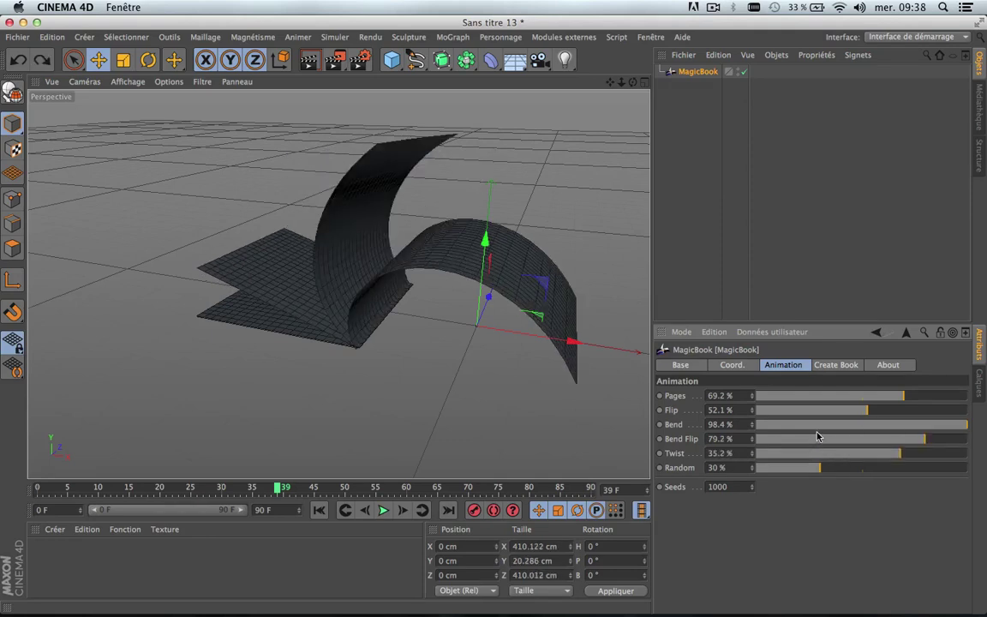
{"action": "key", "text": "super+z"}
{"action": "key", "text": "super+z"}
{"action": "key", "text": "super+z"}
{"action": "key", "text": "super+z"}
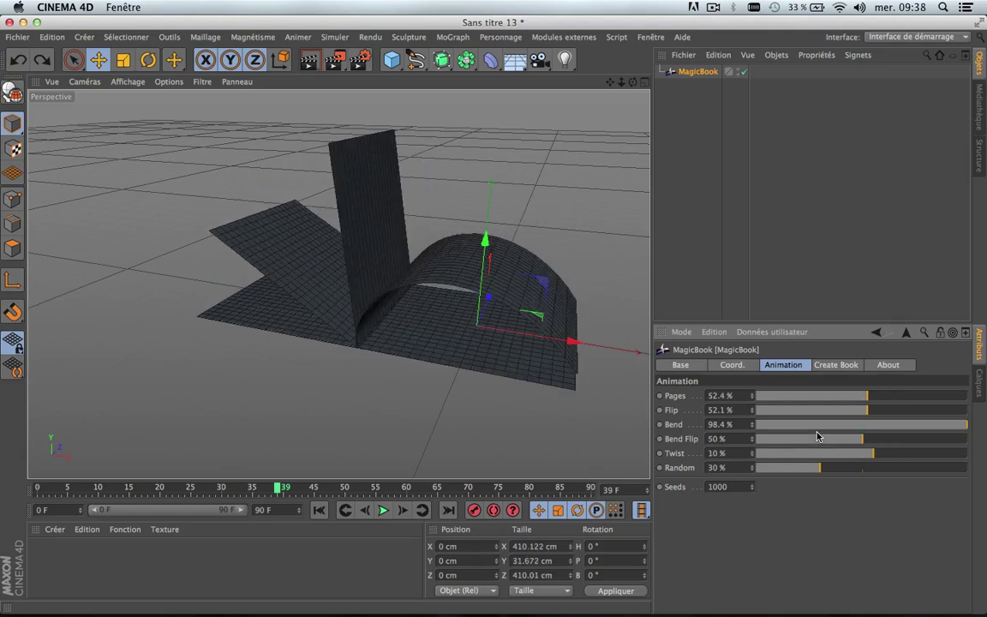
{"action": "key", "text": "super+z"}
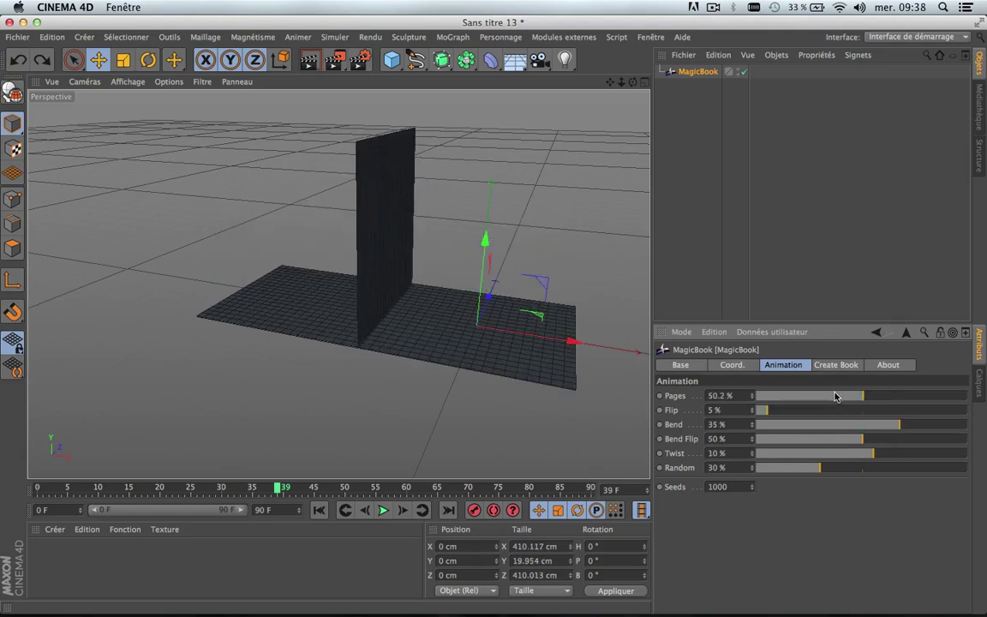
Step: Set the MagicBook's Pages to 51.1 %, and try a Seeds value of 1065 before undoing it
{"action": "left_click_drag", "start_coordinate": [836, 396], "coordinate": [866, 413]}
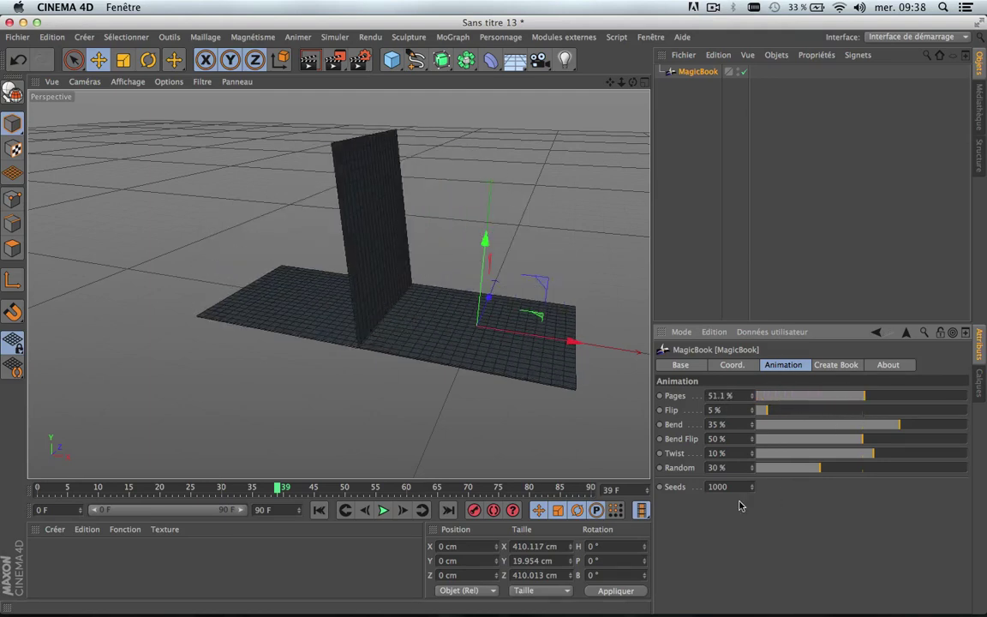
{"action": "left_click_drag", "start_coordinate": [751, 490], "coordinate": [752, 451]}
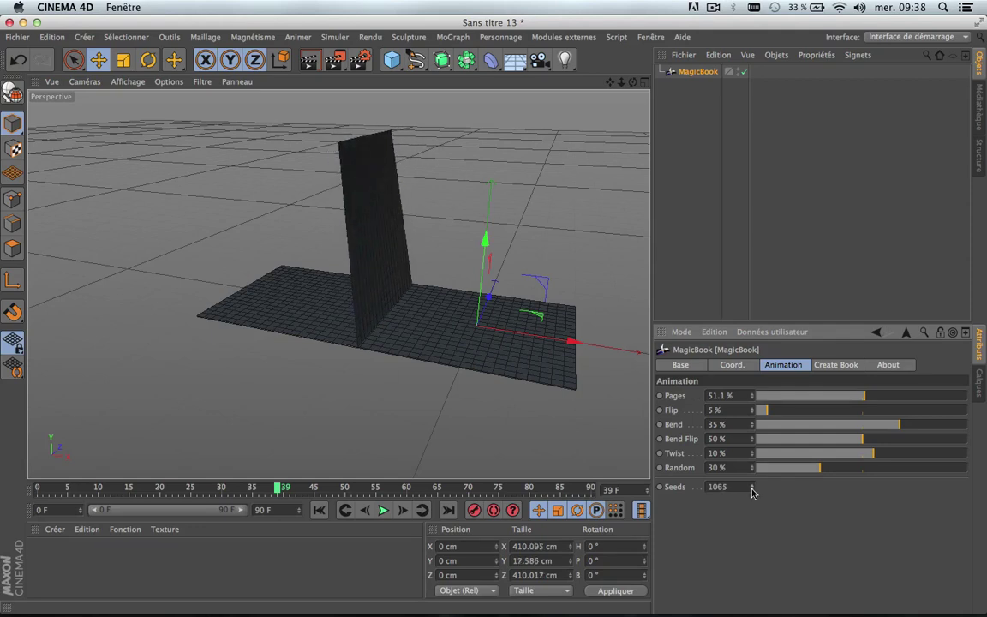
{"action": "key", "text": "super+z"}
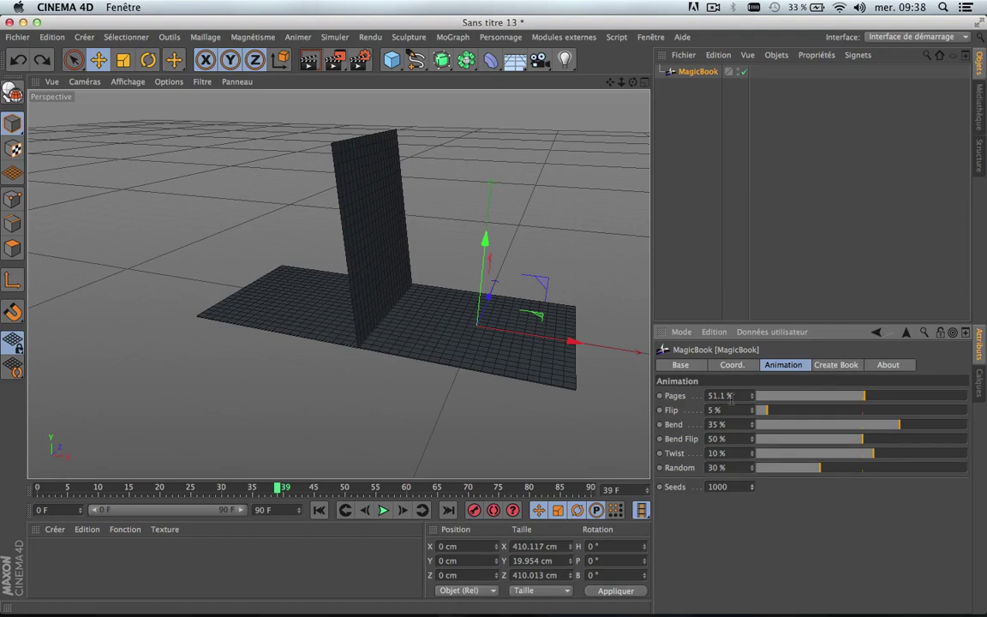
Step: Set the MagicBook's Path to the IMAGE PAGE folder in Mais tuto enregistré/tuto c4D/Livre on the desktop
{"action": "left_click", "coordinate": [693, 75]}
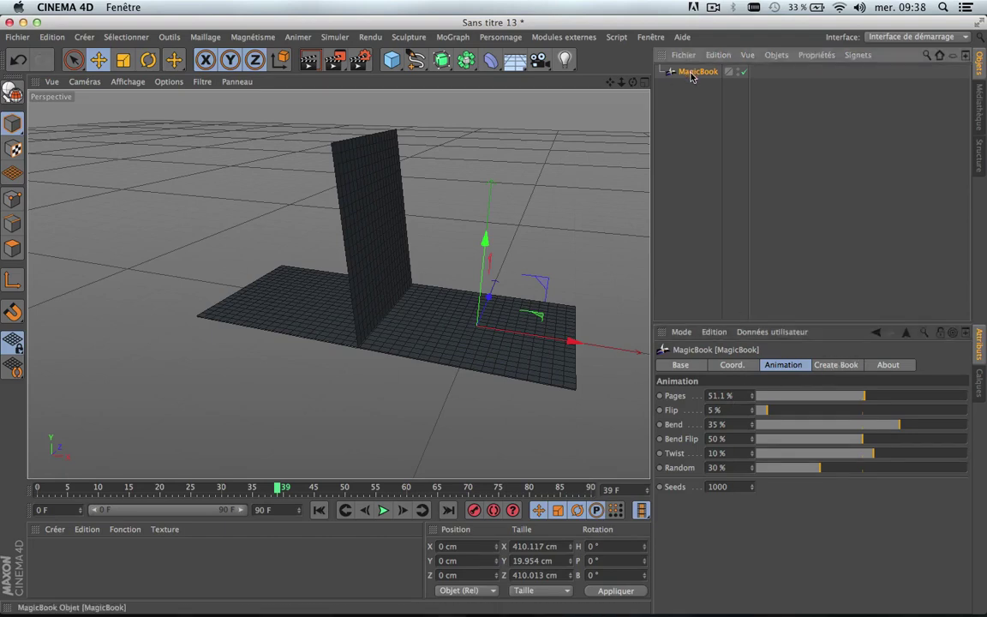
{"action": "left_click", "coordinate": [834, 367]}
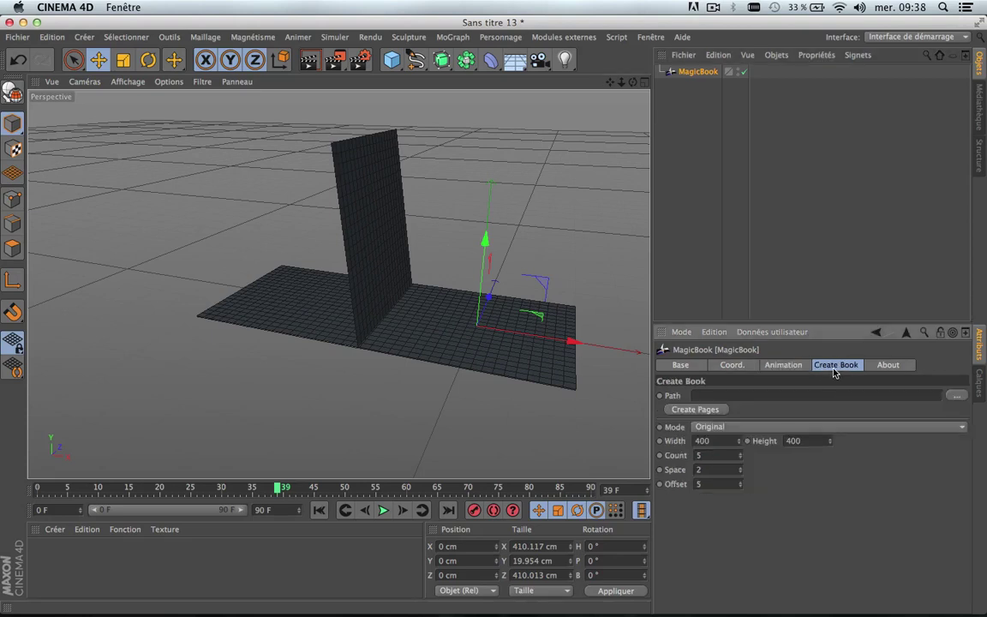
{"action": "left_click", "coordinate": [956, 398]}
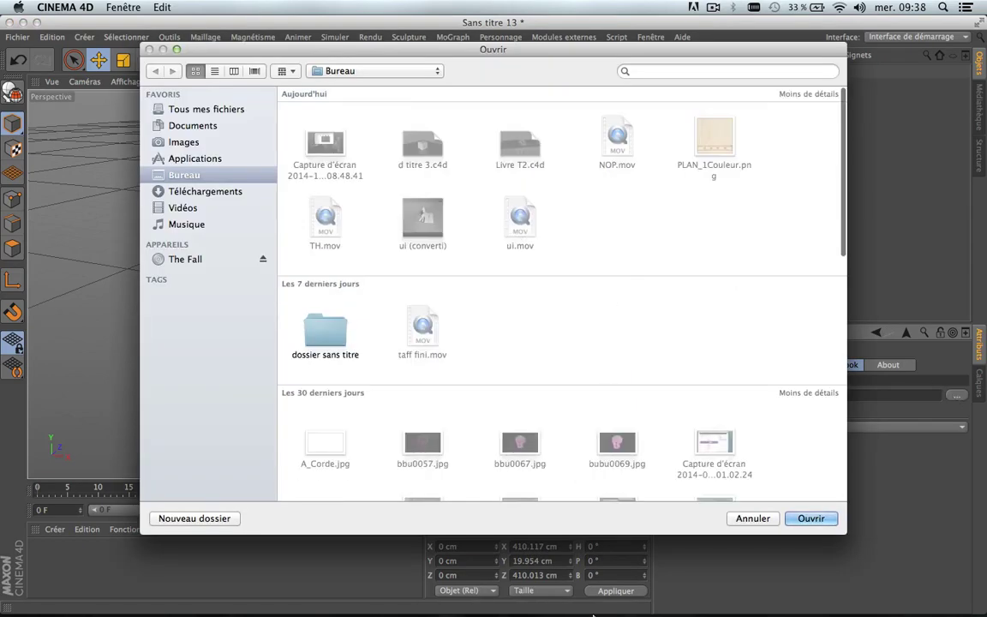
{"action": "scroll", "coordinate": [553, 440], "scroll_direction": "down", "scroll_amount": 10}
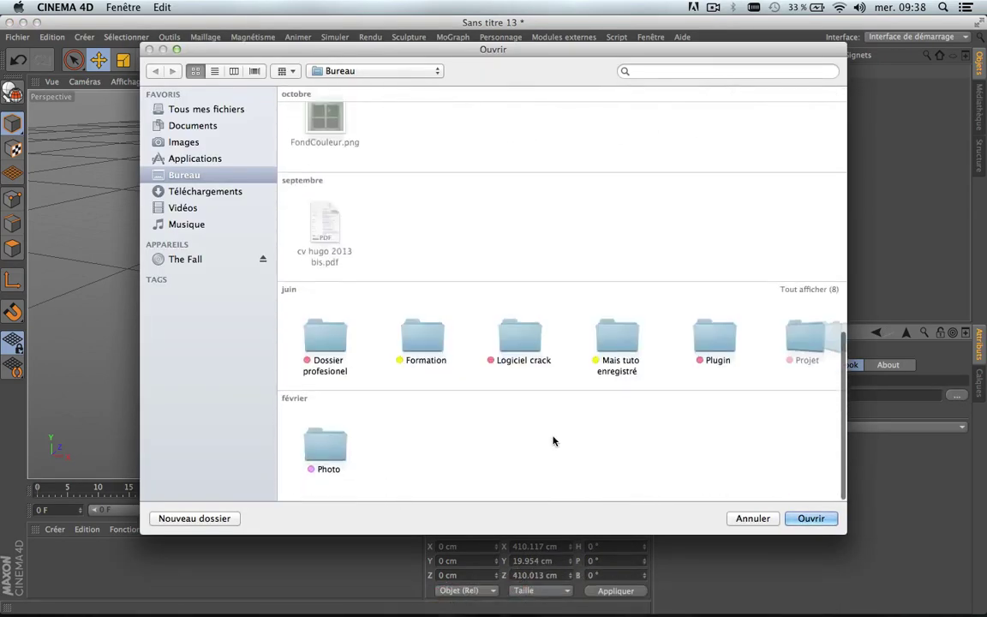
{"action": "double_click", "coordinate": [621, 339]}
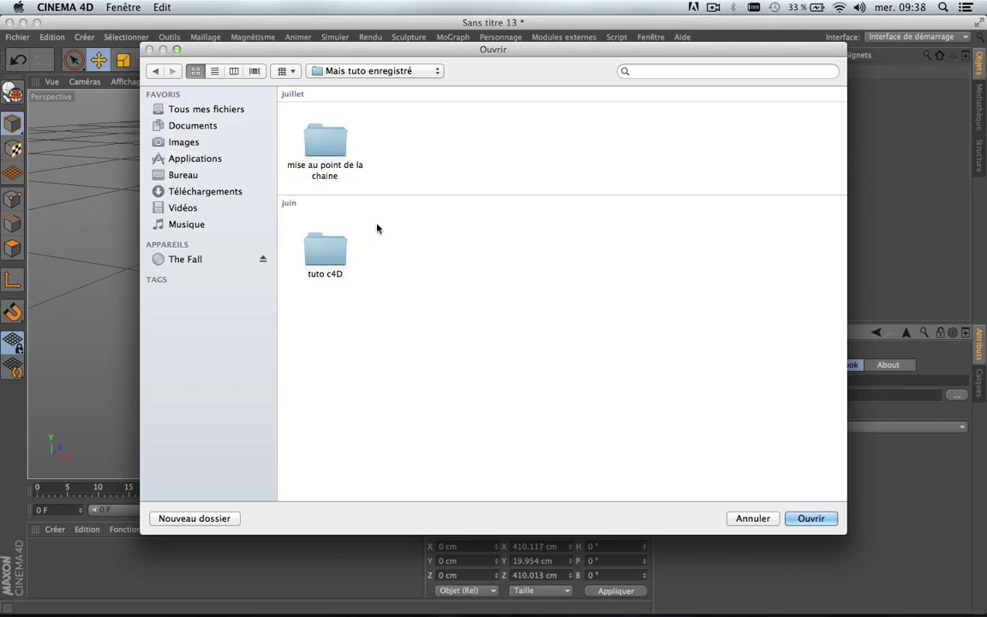
{"action": "double_click", "coordinate": [325, 242]}
{"action": "double_click", "coordinate": [337, 148]}
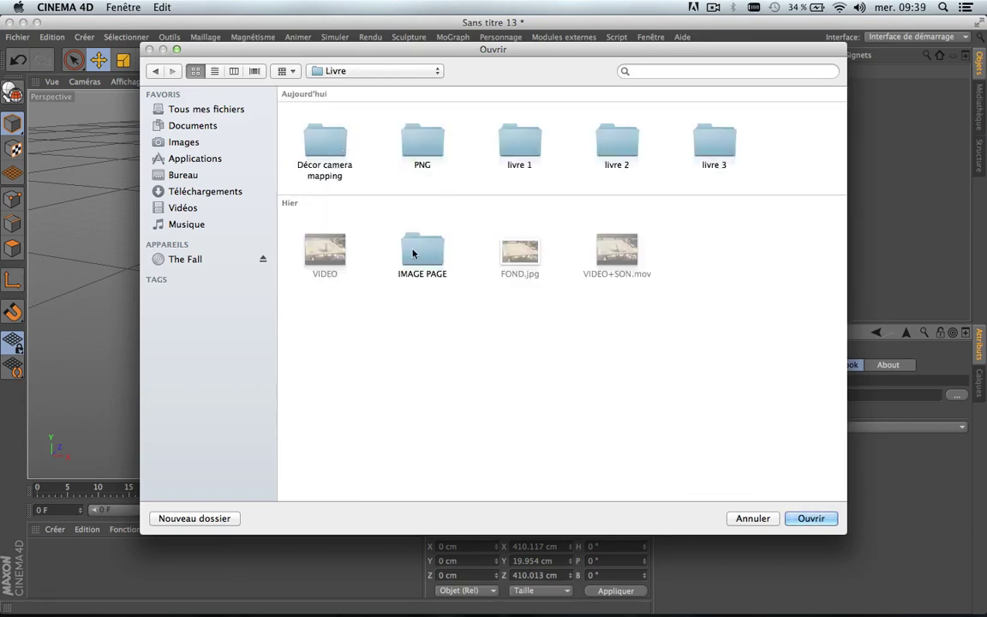
{"action": "left_click", "coordinate": [437, 254]}
{"action": "left_click", "coordinate": [811, 519]}
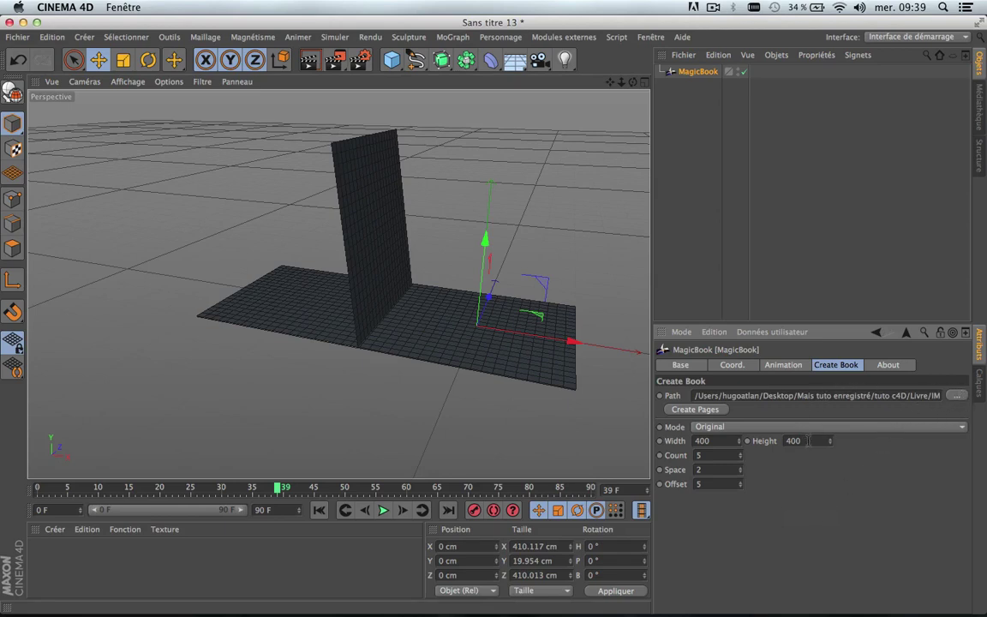
Step: Create the MagicBook's pages from the images in the chosen folder and return the timeline to frame 0
{"action": "left_click", "coordinate": [696, 409]}
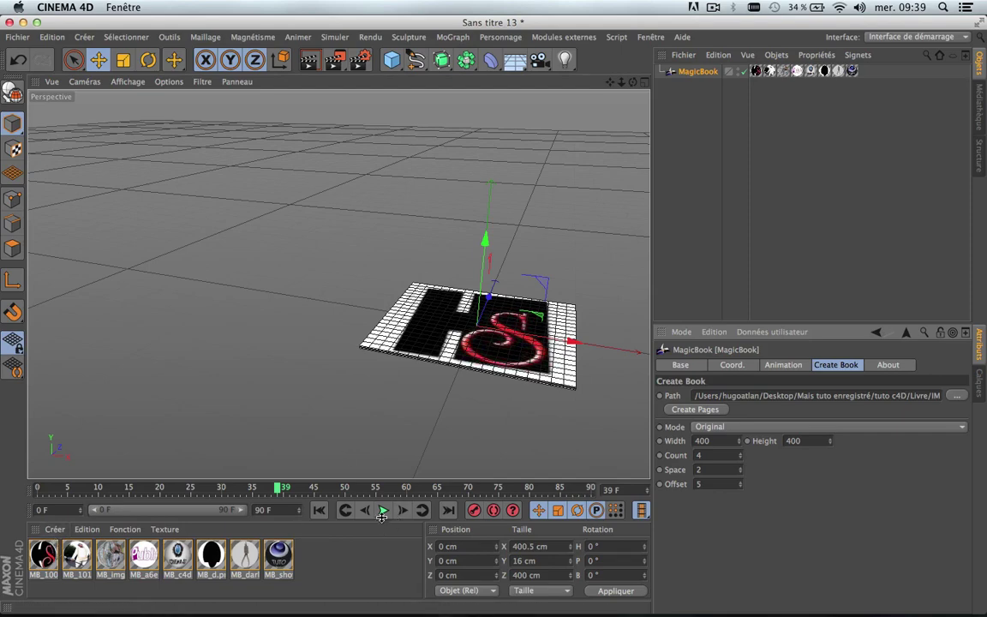
{"action": "left_click_drag", "start_coordinate": [275, 487], "coordinate": [72, 510]}
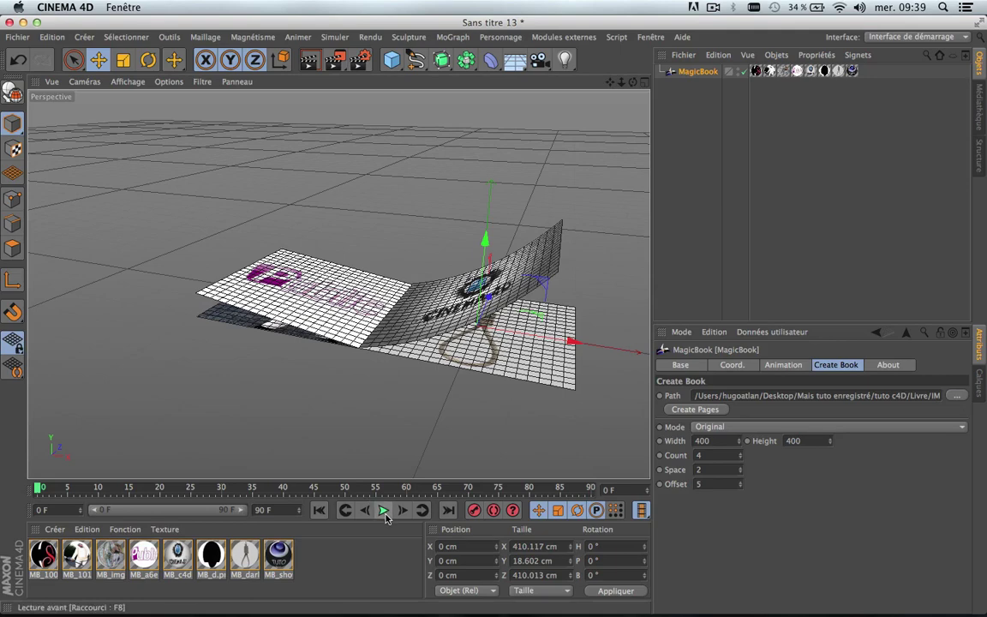
Step: Set the MagicBook's Pages to 45 % and render the opened book in the perspective view
{"action": "left_click", "coordinate": [781, 367]}
{"action": "left_click_drag", "start_coordinate": [788, 395], "coordinate": [931, 394]}
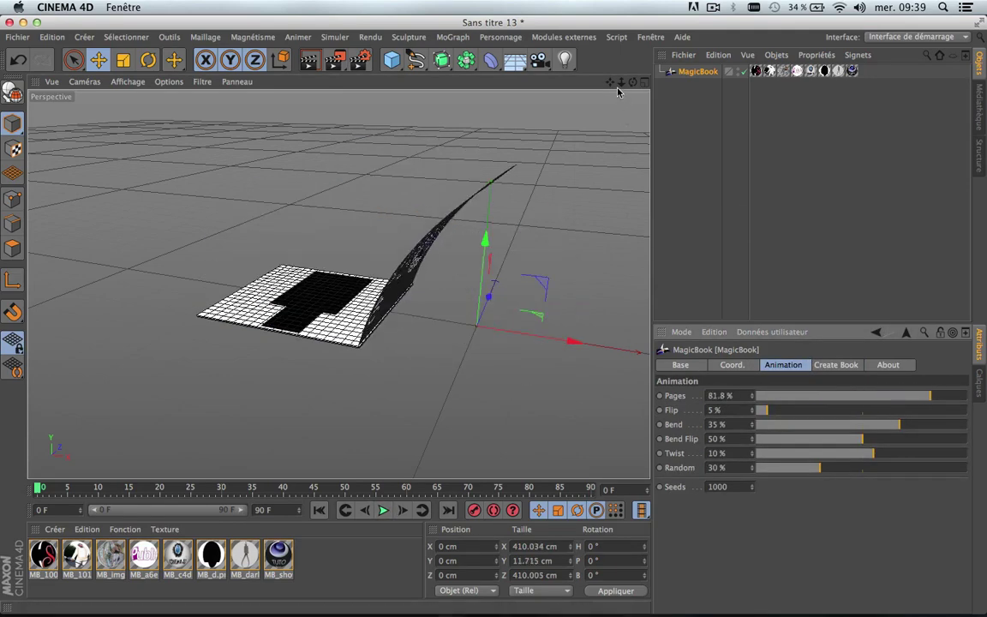
{"action": "left_click_drag", "start_coordinate": [610, 82], "coordinate": [598, 176]}
{"action": "left_click_drag", "start_coordinate": [840, 396], "coordinate": [852, 436]}
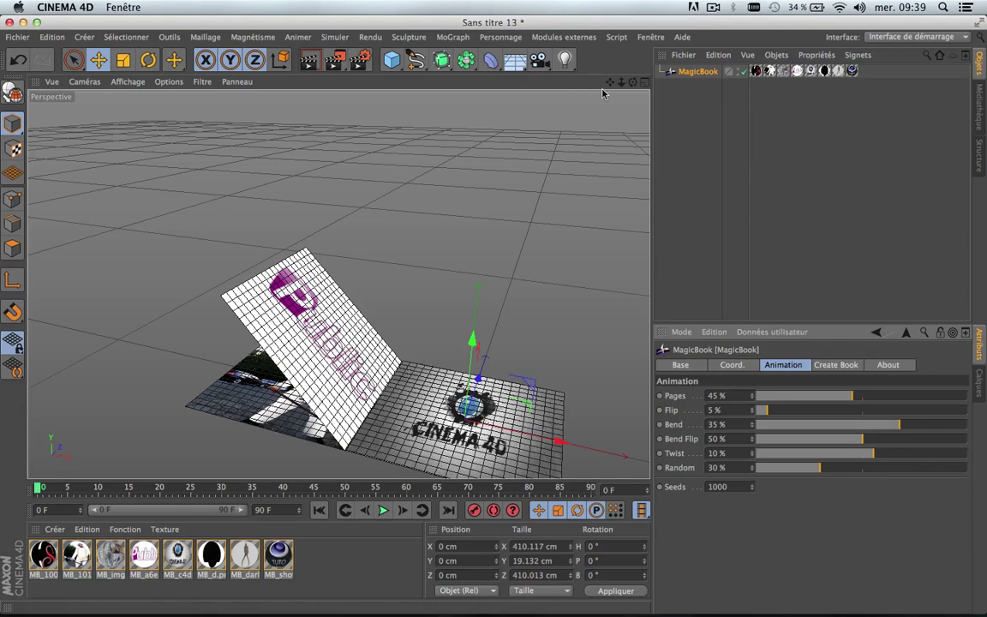
{"action": "left_click_drag", "start_coordinate": [609, 84], "coordinate": [583, 58]}
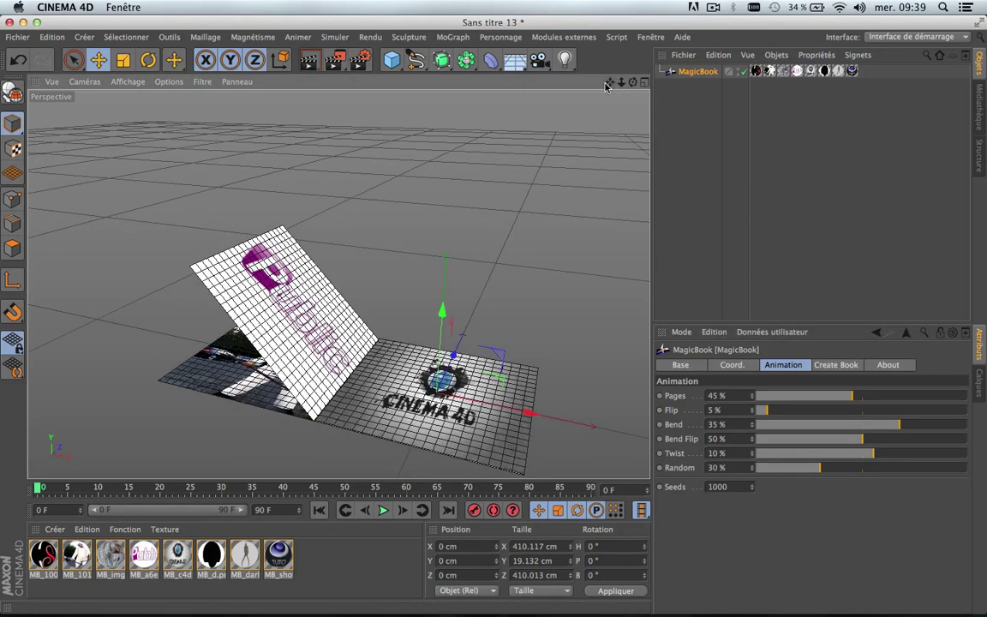
{"action": "left_click", "coordinate": [309, 62]}
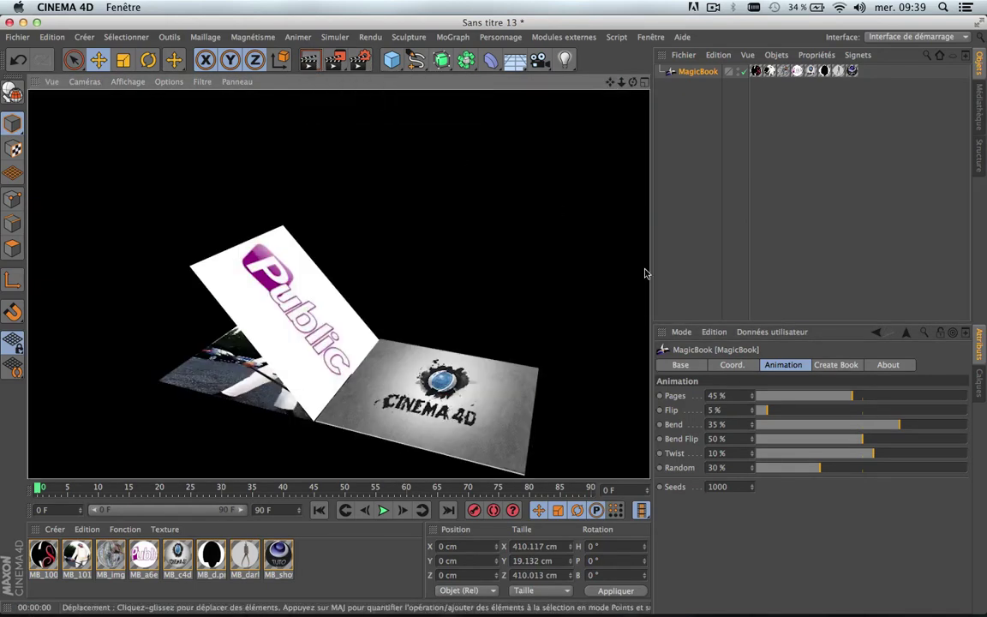
Step: Set the MagicBook's Flip to 23.1 % and its Pages to 0 %
{"action": "left_click_drag", "start_coordinate": [774, 412], "coordinate": [806, 413]}
{"action": "left_click_drag", "start_coordinate": [859, 395], "coordinate": [836, 397]}
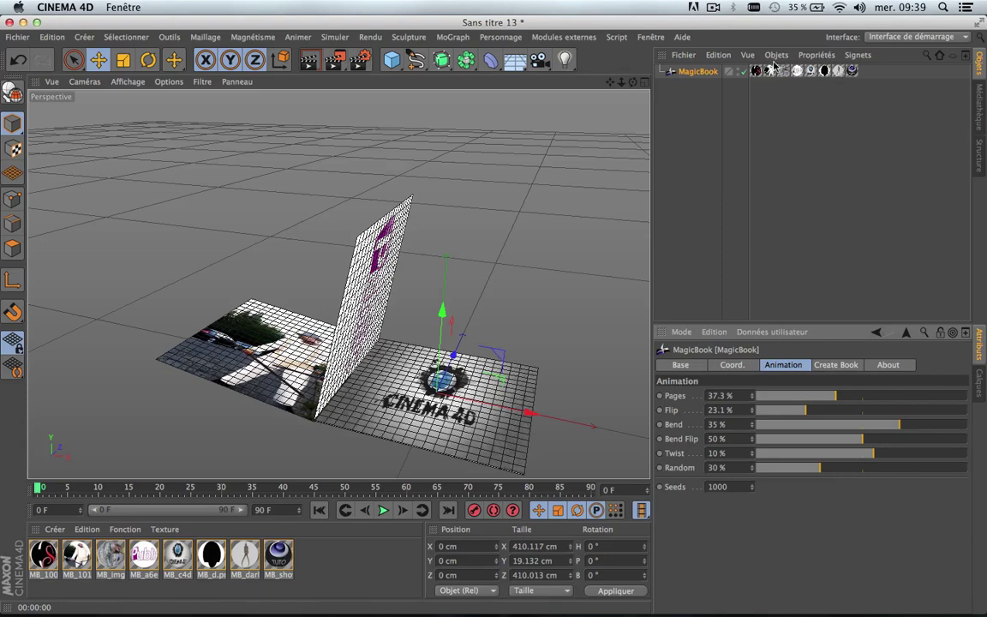
{"action": "left_click_drag", "start_coordinate": [812, 397], "coordinate": [729, 394]}
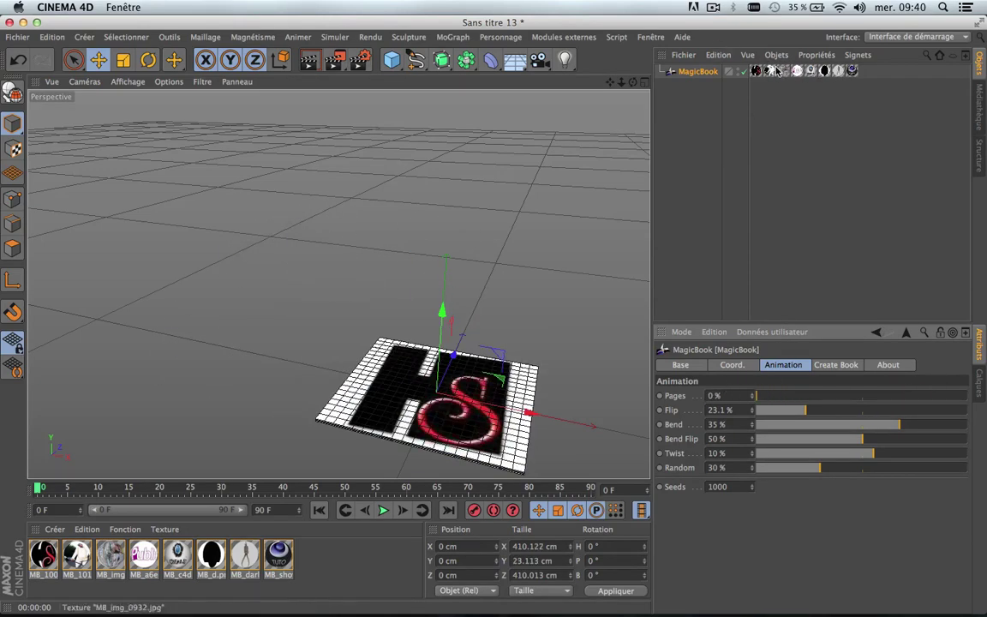
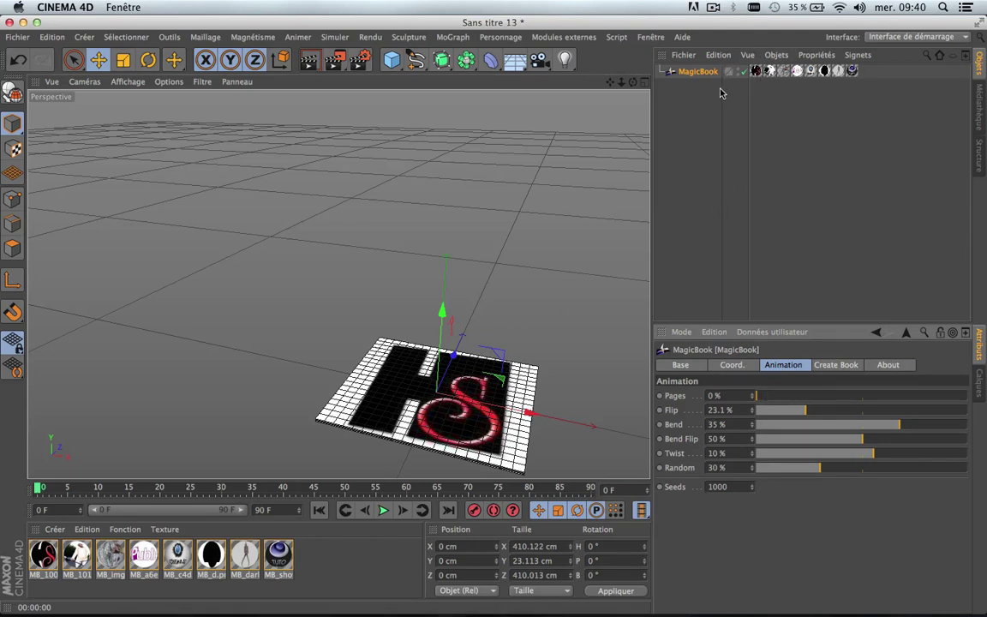
Step: Try the red-and-black HS texture as the MagicBook's last texture tag, checking the book at Pages 100 % and 0 %
{"action": "left_click", "coordinate": [852, 70]}
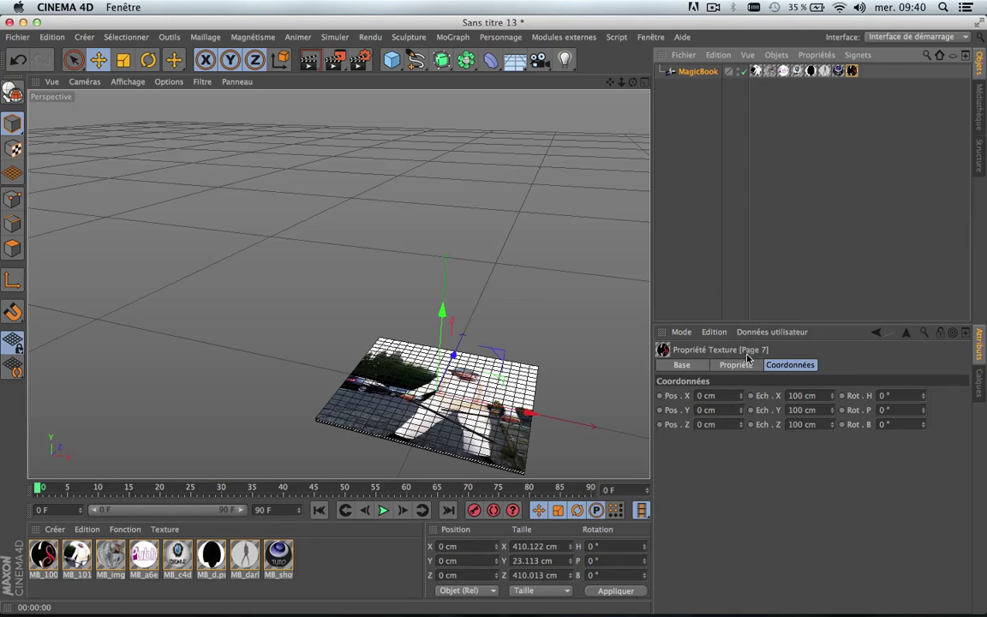
{"action": "left_click", "coordinate": [690, 71]}
{"action": "left_click_drag", "start_coordinate": [787, 396], "coordinate": [967, 393]}
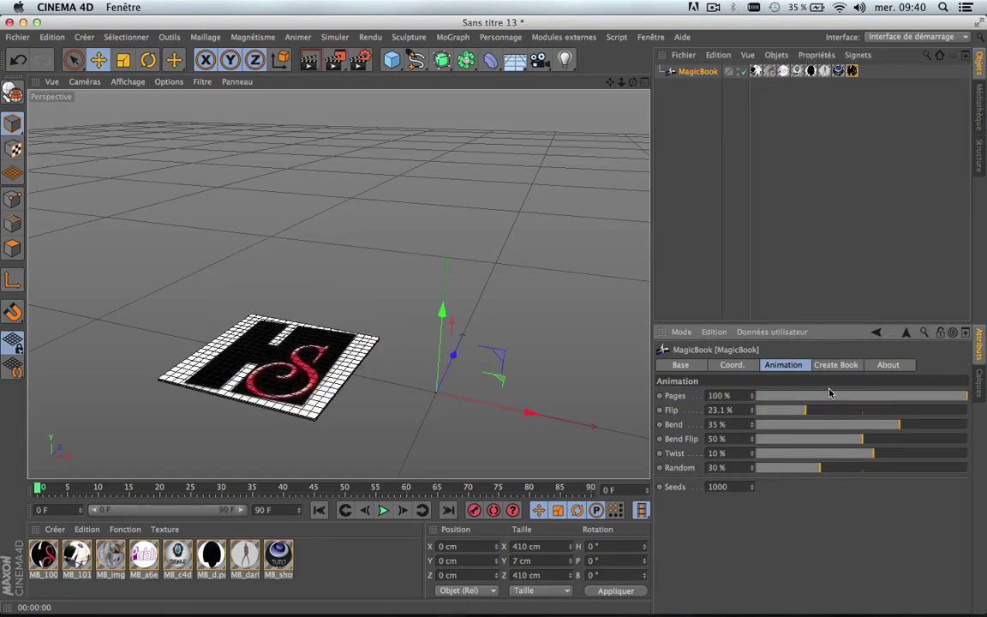
{"action": "left_click_drag", "start_coordinate": [830, 393], "coordinate": [742, 401]}
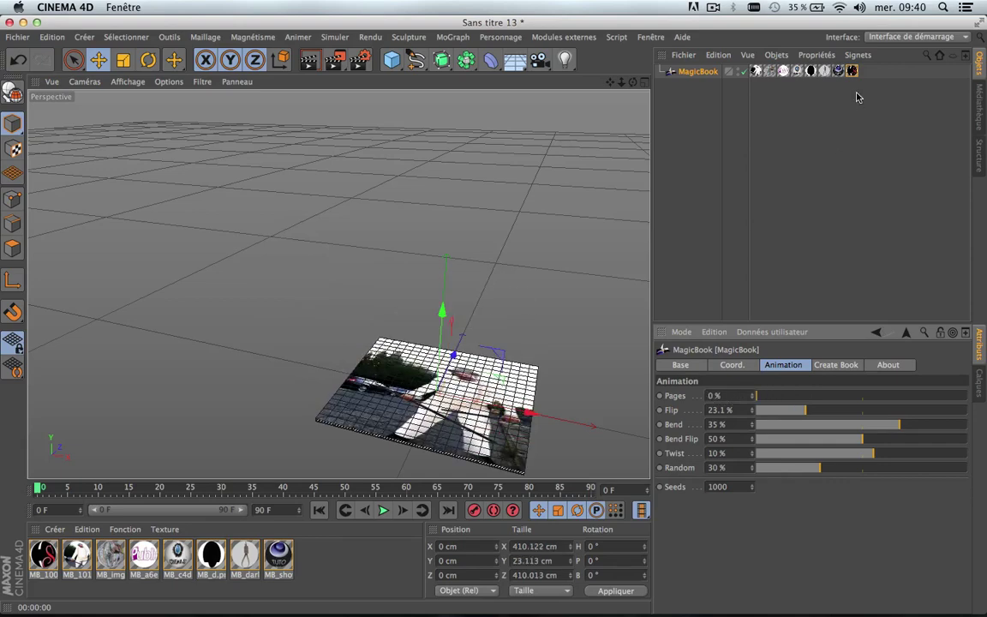
Step: Move the HS texture tag back to the first place among the MagicBook's tags and deselect everything
{"action": "left_click", "coordinate": [755, 71]}
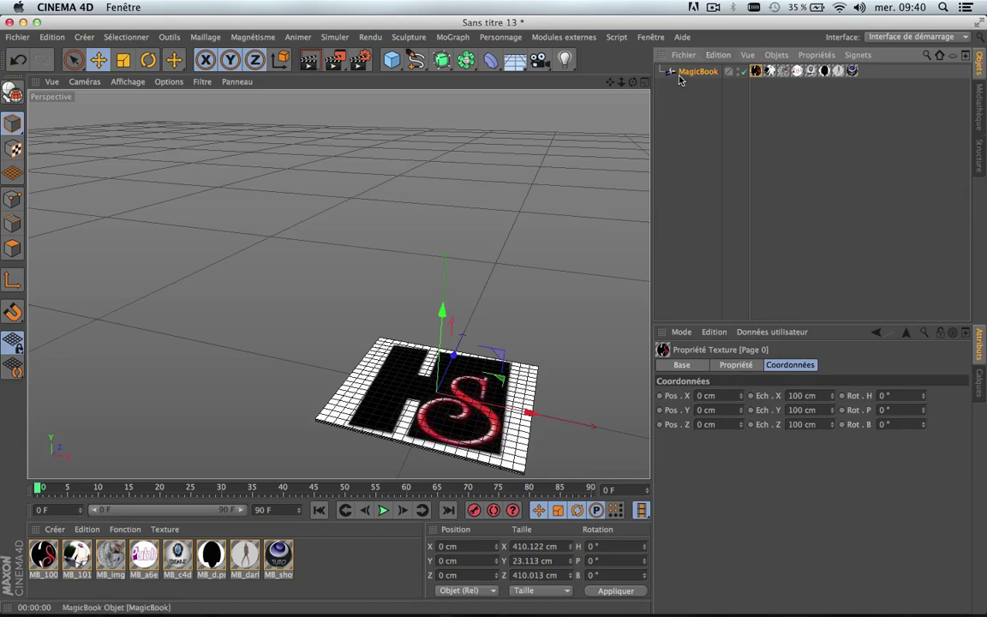
{"action": "left_click", "coordinate": [735, 364]}
{"action": "left_click", "coordinate": [704, 118]}
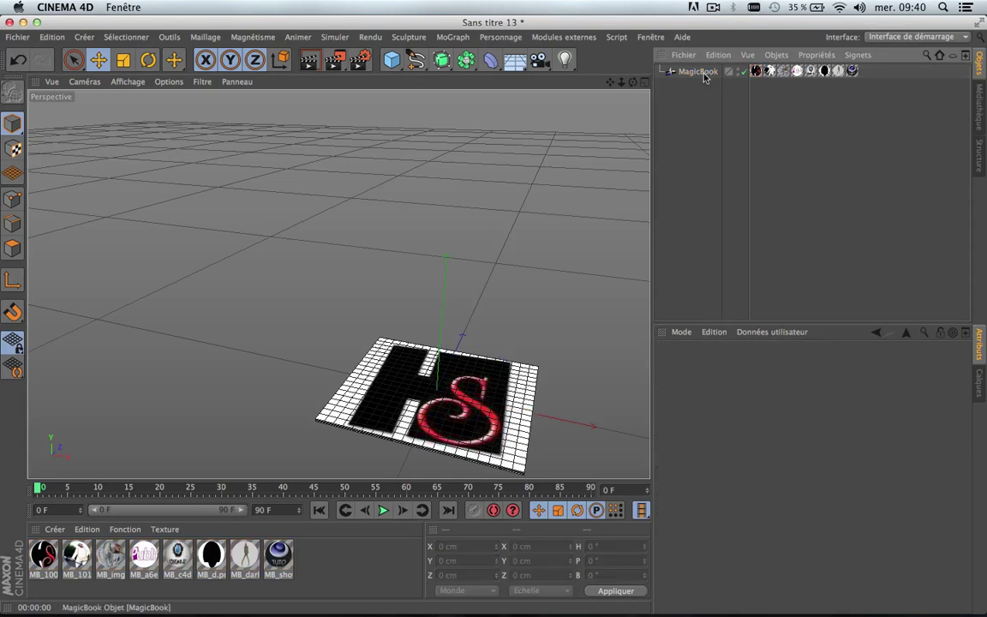
Step: Set the MagicBook's Pages to 60.8 % and examine the standing page up close
{"action": "left_click", "coordinate": [700, 72]}
{"action": "left_click_drag", "start_coordinate": [771, 395], "coordinate": [886, 404]}
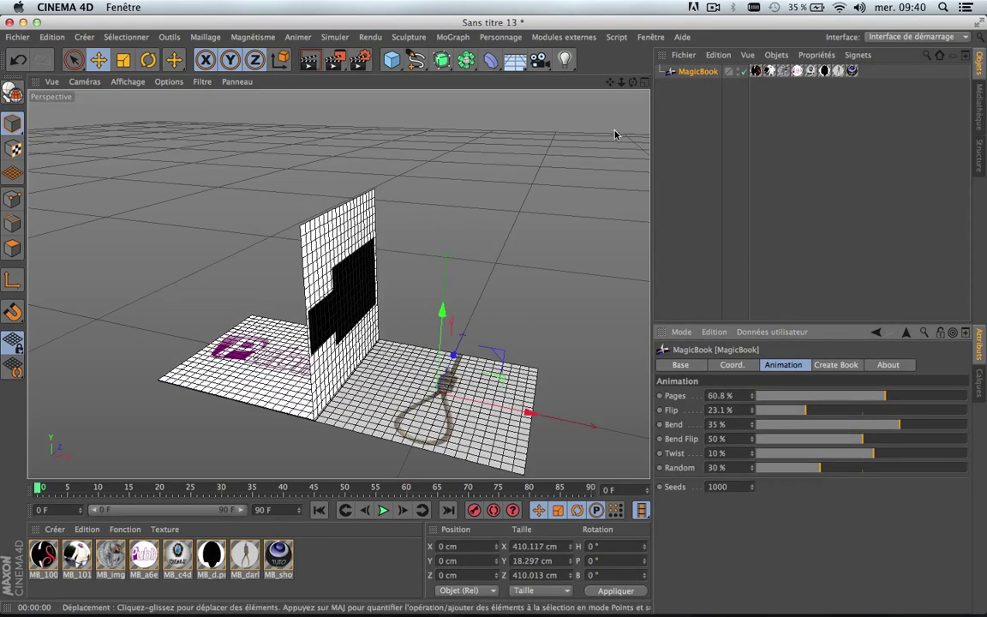
{"action": "left_click_drag", "start_coordinate": [609, 83], "coordinate": [605, 48]}
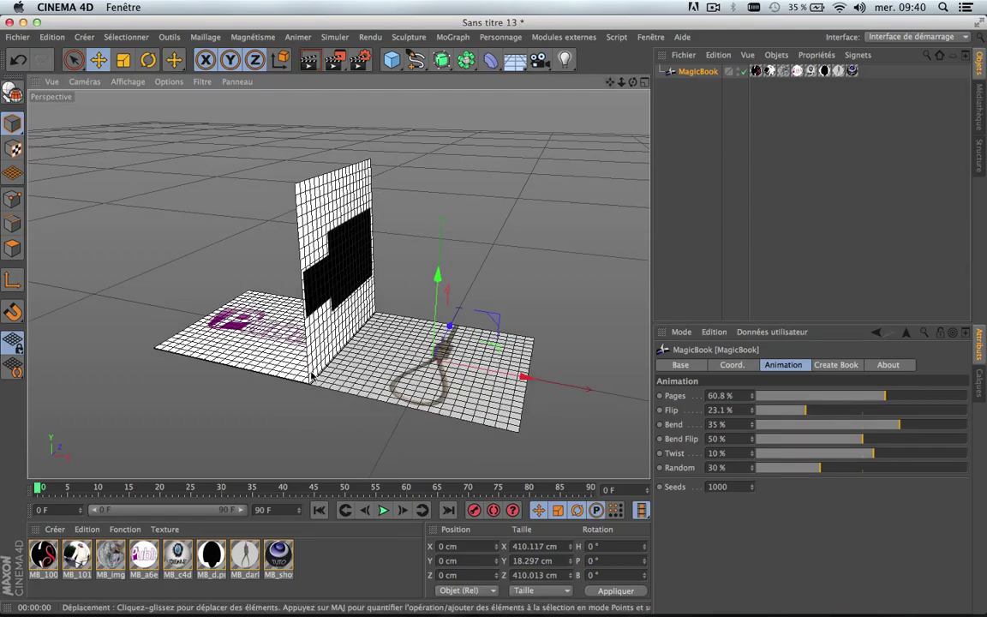
{"action": "scroll", "coordinate": [313, 378], "scroll_direction": "up", "scroll_amount": 5}
{"action": "scroll", "coordinate": [313, 378], "scroll_direction": "down", "scroll_amount": 3}
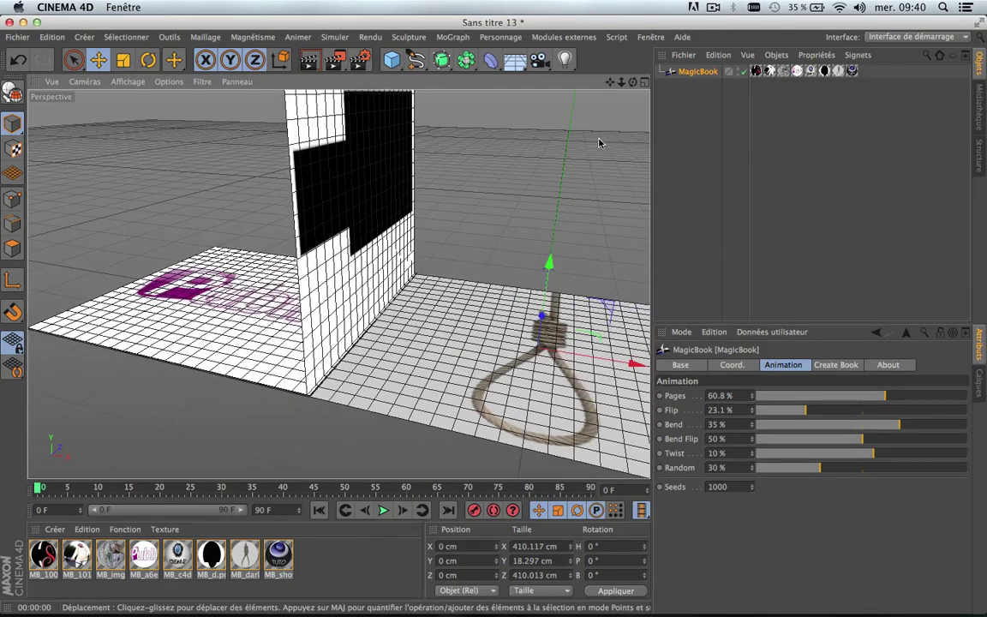
Step: Set the MagicBook's Pages to 80.2 % and examine the bound edge of the stacked pages up close
{"action": "left_click_drag", "start_coordinate": [633, 82], "coordinate": [634, 84]}
{"action": "left_click_drag", "start_coordinate": [596, 121], "coordinate": [612, 189]}
{"action": "left_click_drag", "start_coordinate": [872, 396], "coordinate": [927, 401]}
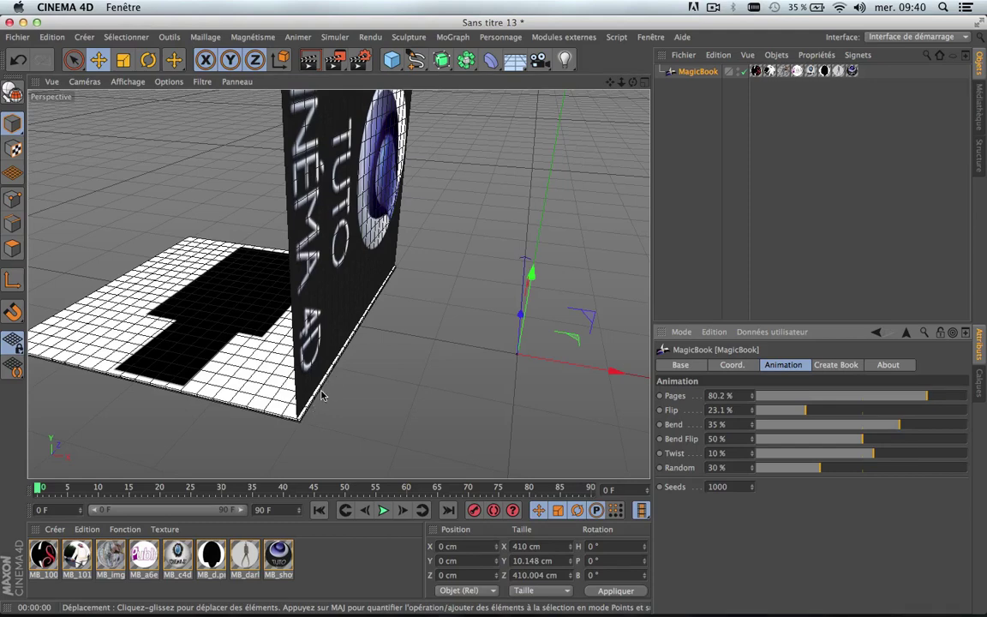
{"action": "scroll", "coordinate": [301, 424], "scroll_direction": "up", "scroll_amount": 5}
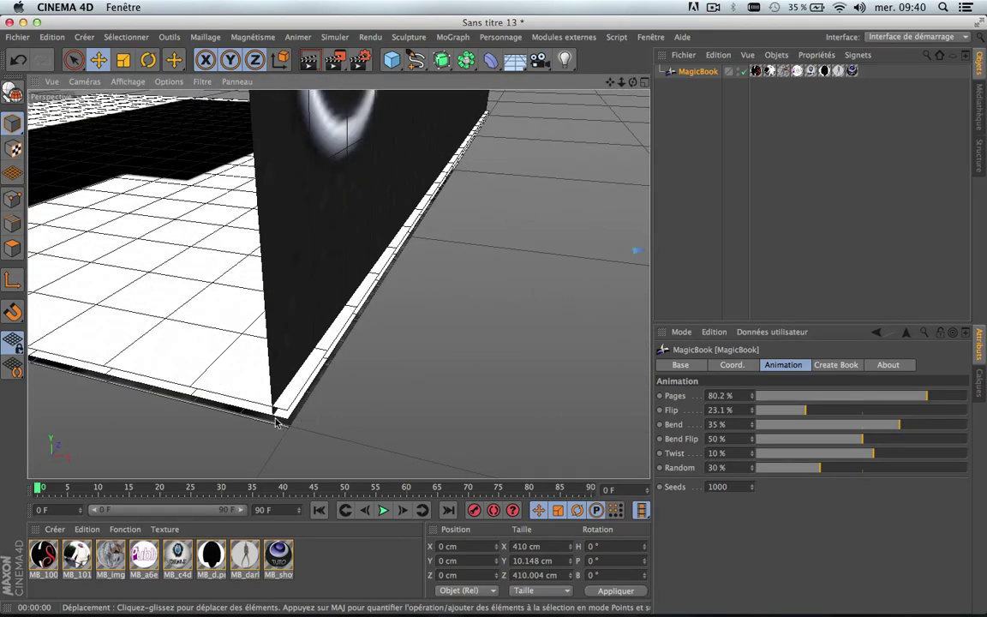
{"action": "scroll", "coordinate": [276, 423], "scroll_direction": "up", "scroll_amount": 3}
{"action": "scroll", "coordinate": [276, 423], "scroll_direction": "down", "scroll_amount": 3}
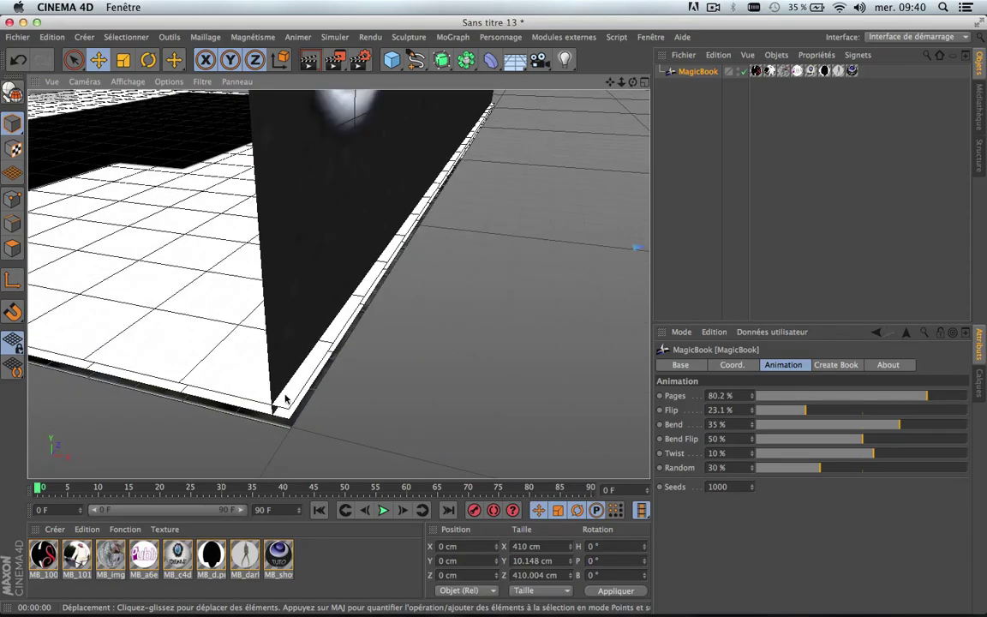
{"action": "left_click_drag", "start_coordinate": [501, 390], "coordinate": [408, 412], "text": "alt"}
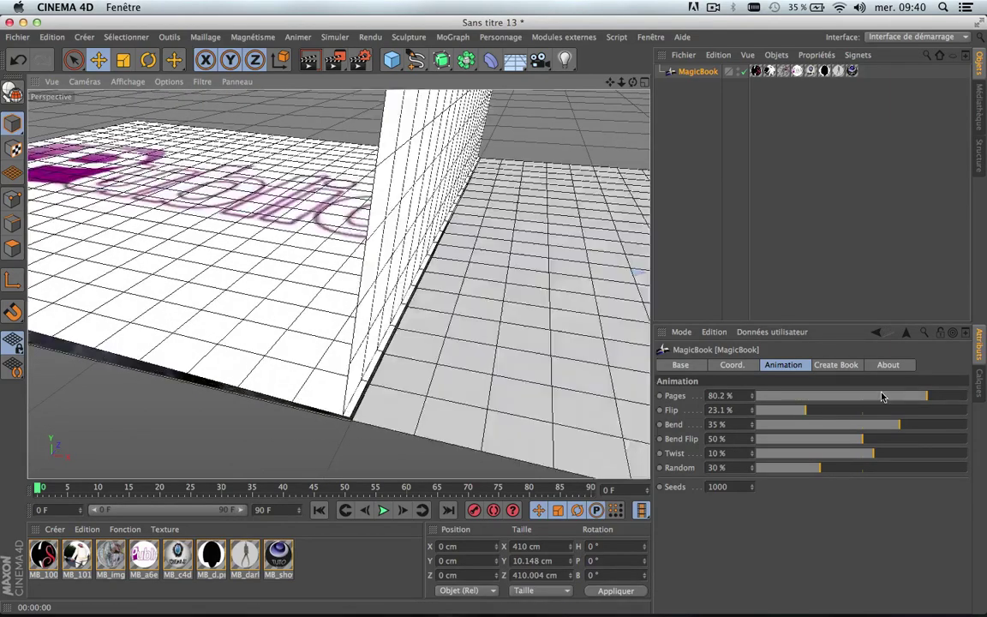
Step: Run the MagicBook's Pages through 96.3 %, 47.6 % and 97.3 %, examining how the pages turn around the spine
{"action": "left_click_drag", "start_coordinate": [883, 396], "coordinate": [959, 396]}
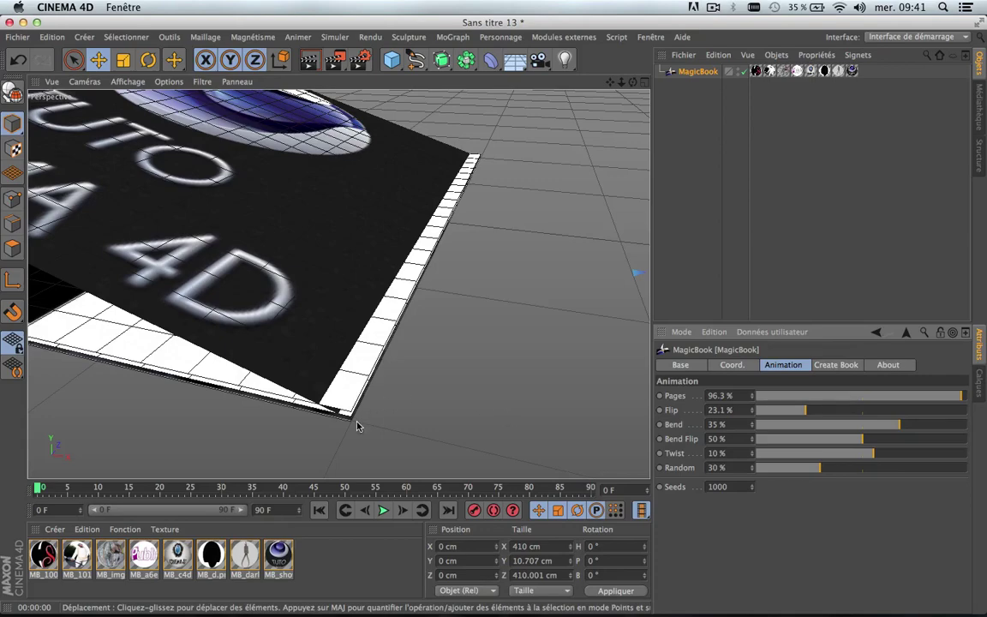
{"action": "scroll", "coordinate": [467, 287], "scroll_direction": "down", "scroll_amount": 5}
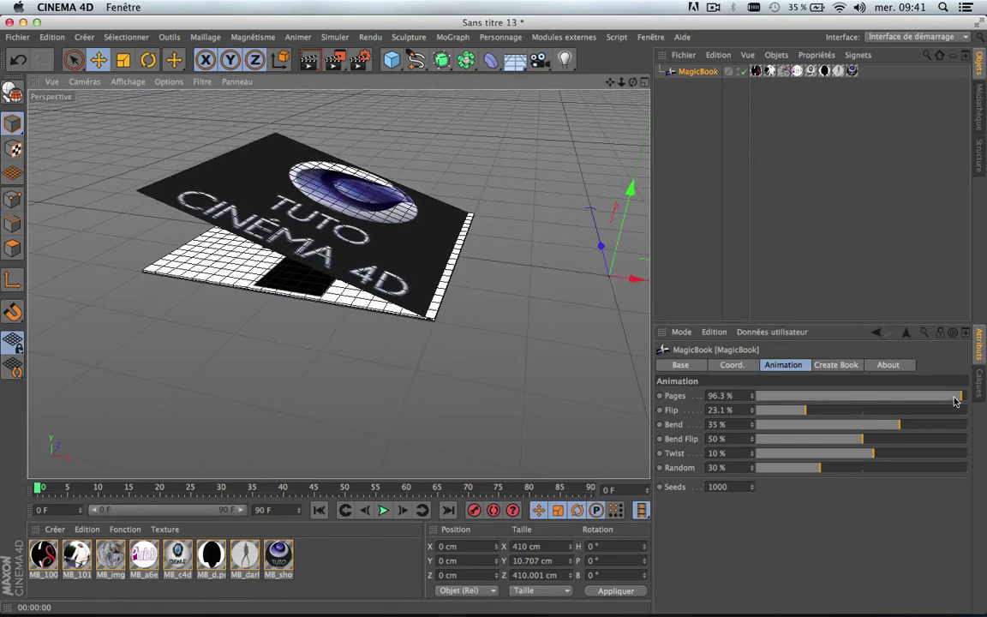
{"action": "left_click_drag", "start_coordinate": [956, 402], "coordinate": [860, 431]}
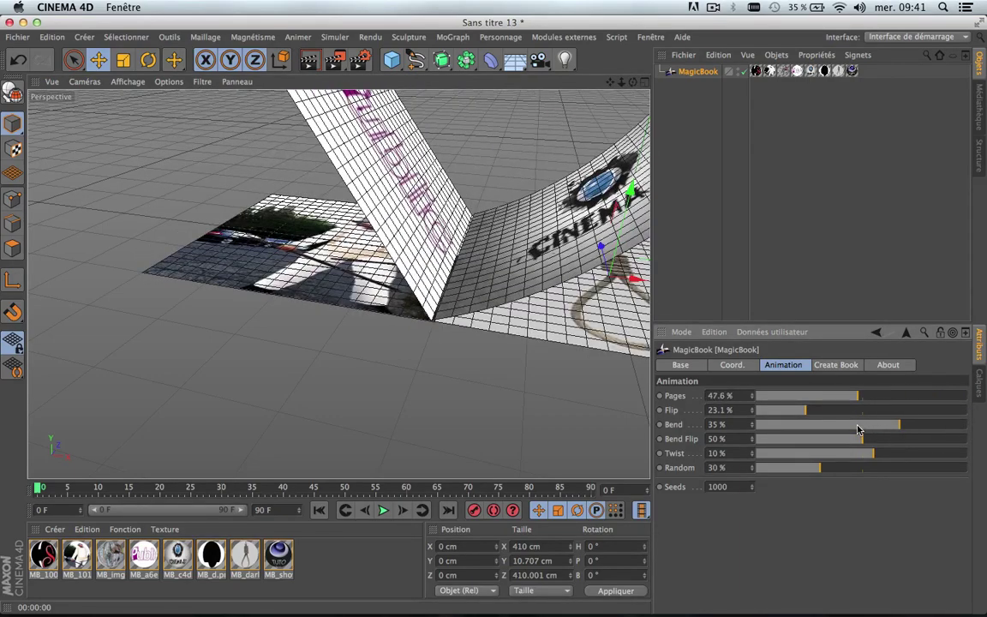
{"action": "left_click_drag", "start_coordinate": [634, 83], "coordinate": [797, 137]}
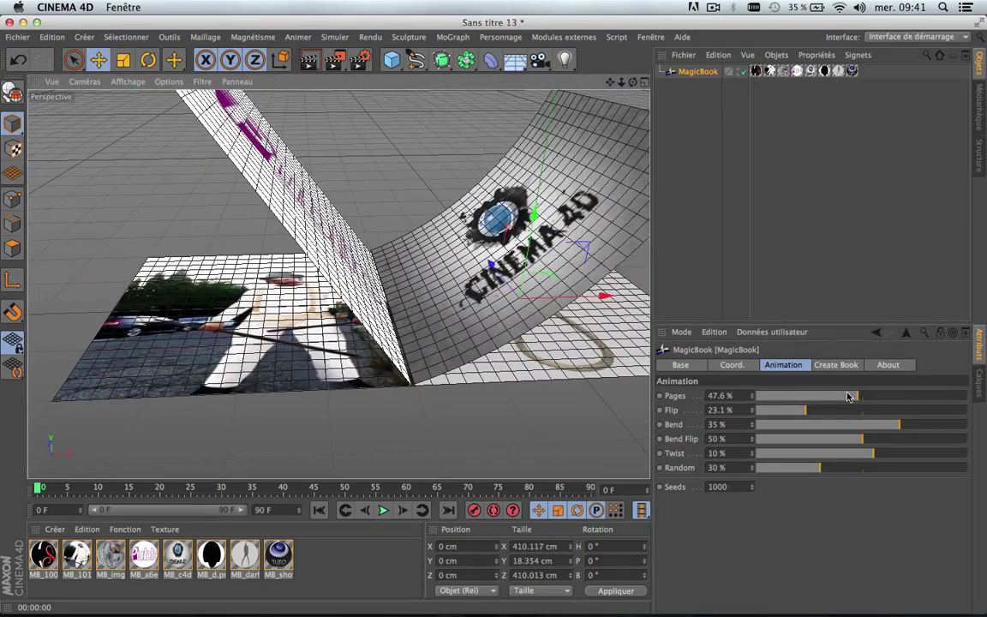
{"action": "left_click_drag", "start_coordinate": [858, 397], "coordinate": [960, 400]}
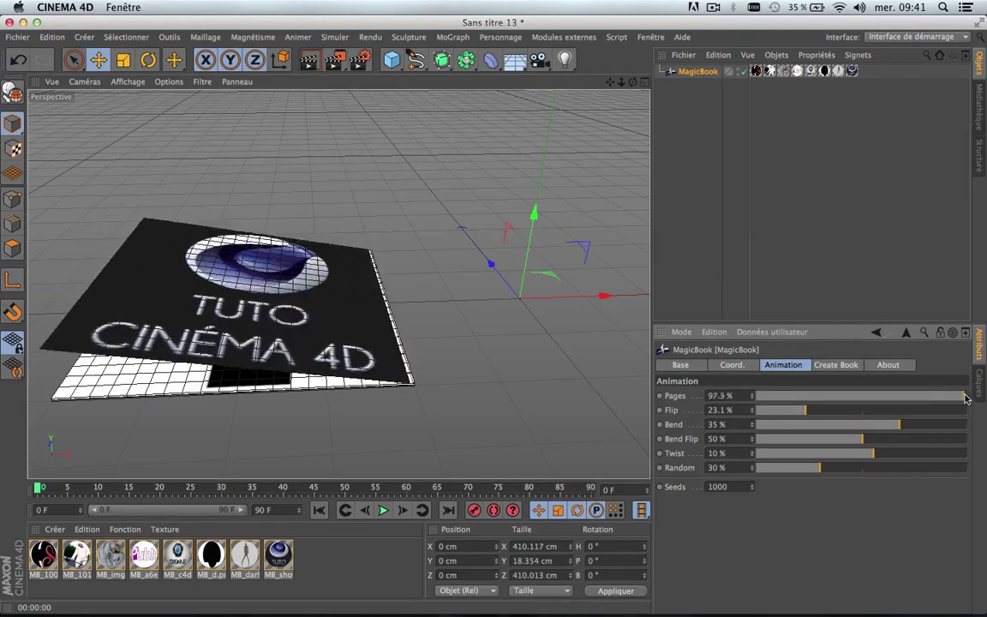
Step: Try MagicBook Space values of 0 and 5 to vary the gap between the stacked pages
{"action": "left_click", "coordinate": [840, 365]}
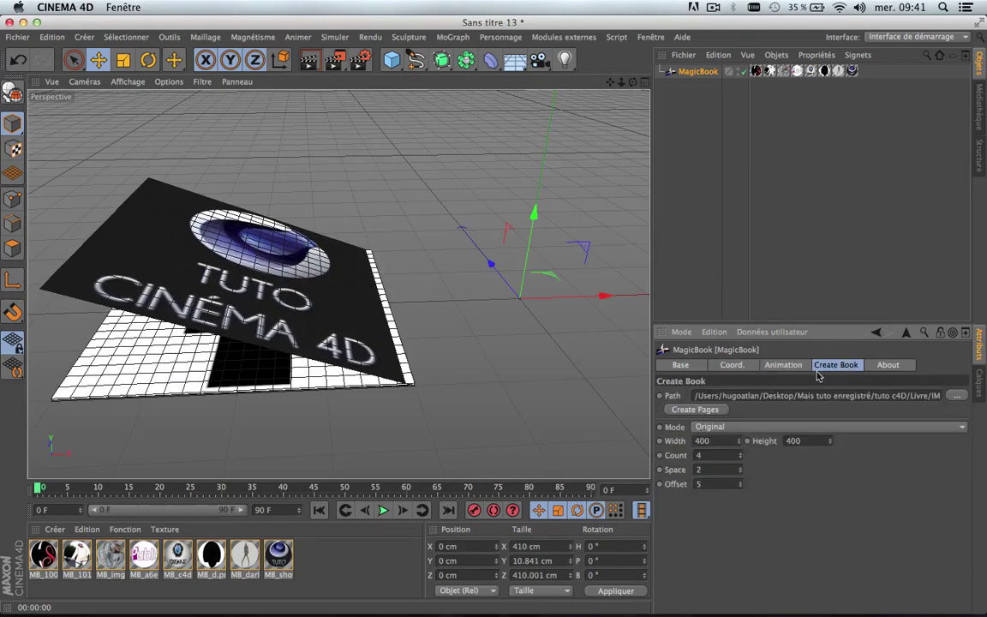
{"action": "left_click", "coordinate": [741, 474]}
{"action": "left_click", "coordinate": [742, 474]}
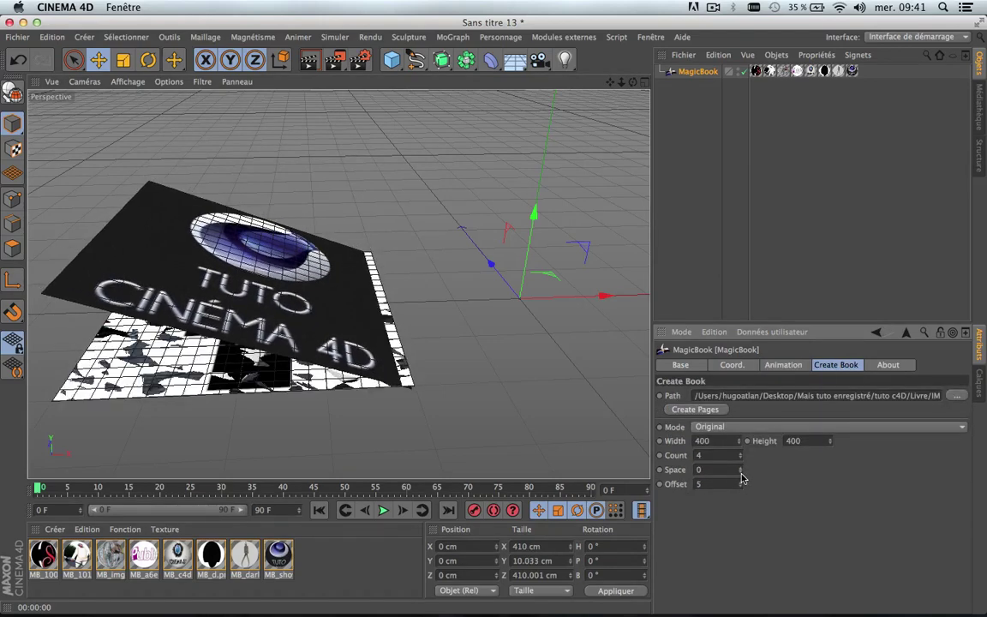
{"action": "left_click", "coordinate": [740, 467]}
{"action": "left_click", "coordinate": [740, 467]}
{"action": "left_click", "coordinate": [741, 467]}
{"action": "left_click", "coordinate": [741, 467]}
{"action": "left_click", "coordinate": [740, 467]}
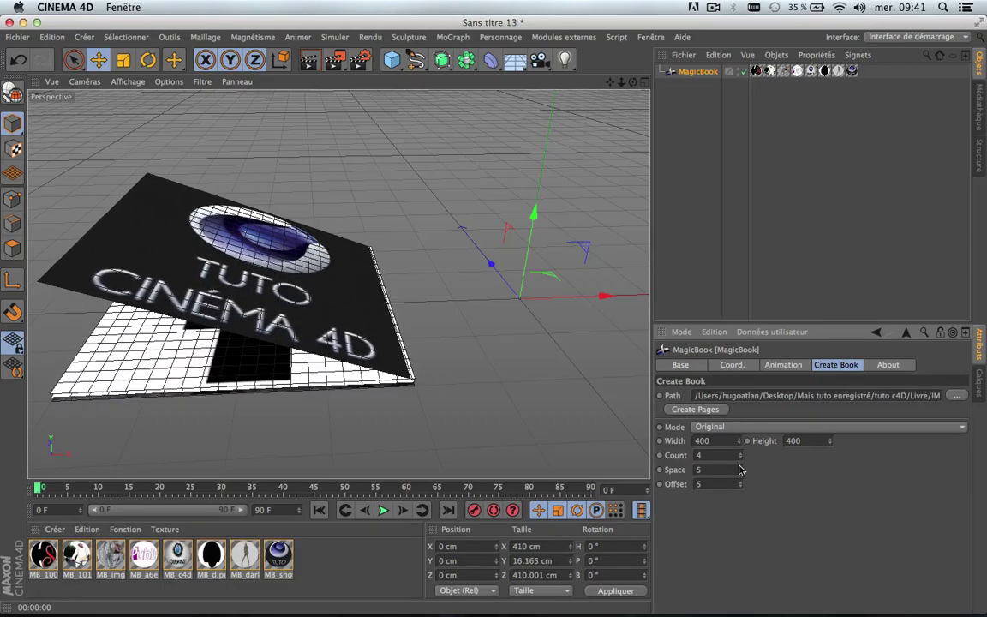
Step: With the MagicBook's Pages at 100 %, try Space values of 6 and 0 and set Space back to 2
{"action": "left_click", "coordinate": [806, 365]}
{"action": "left_click_drag", "start_coordinate": [838, 397], "coordinate": [975, 424]}
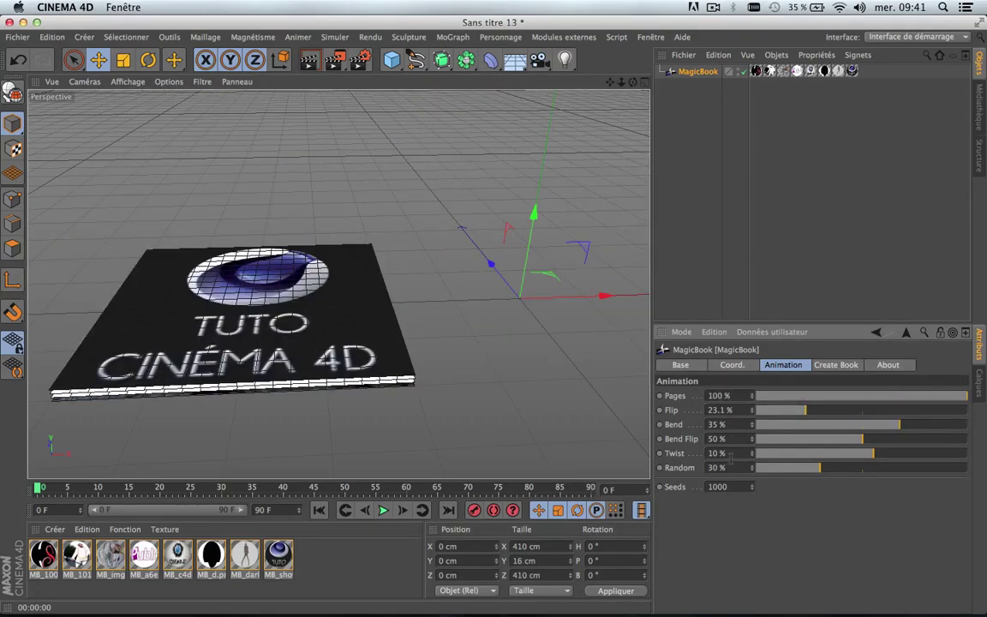
{"action": "left_click", "coordinate": [837, 366]}
{"action": "left_click", "coordinate": [740, 469]}
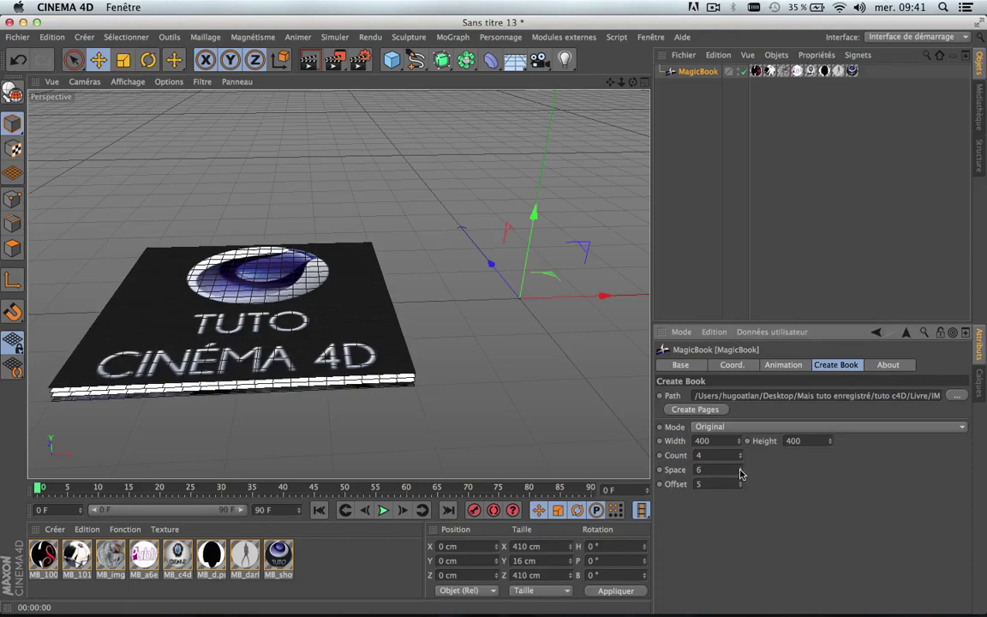
{"action": "left_click", "coordinate": [741, 469]}
{"action": "left_click", "coordinate": [741, 468]}
{"action": "left_click", "coordinate": [741, 472]}
{"action": "left_click_drag", "start_coordinate": [741, 475], "coordinate": [741, 480]}
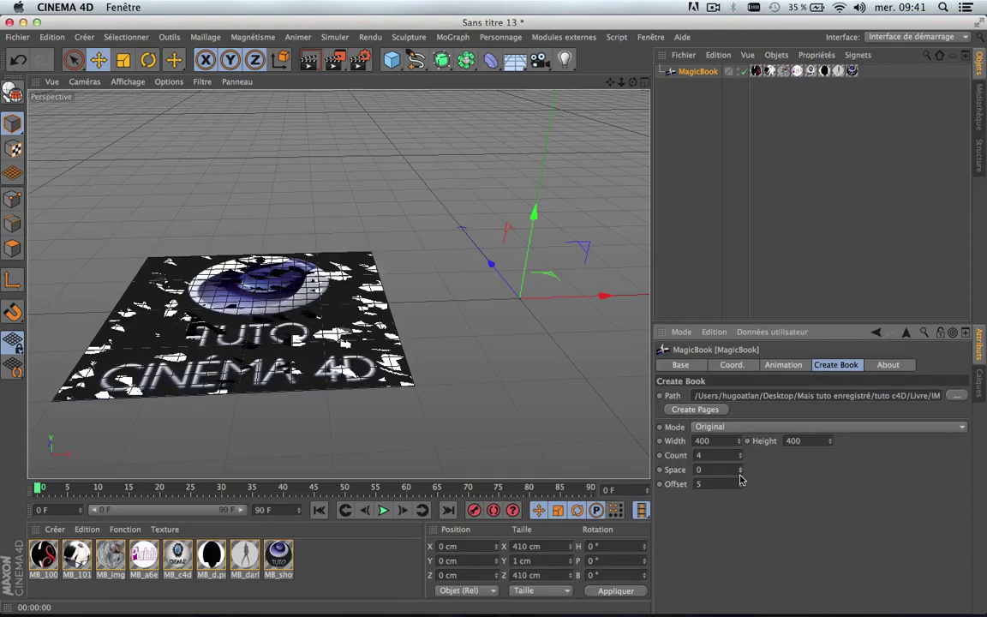
{"action": "left_click", "coordinate": [741, 468]}
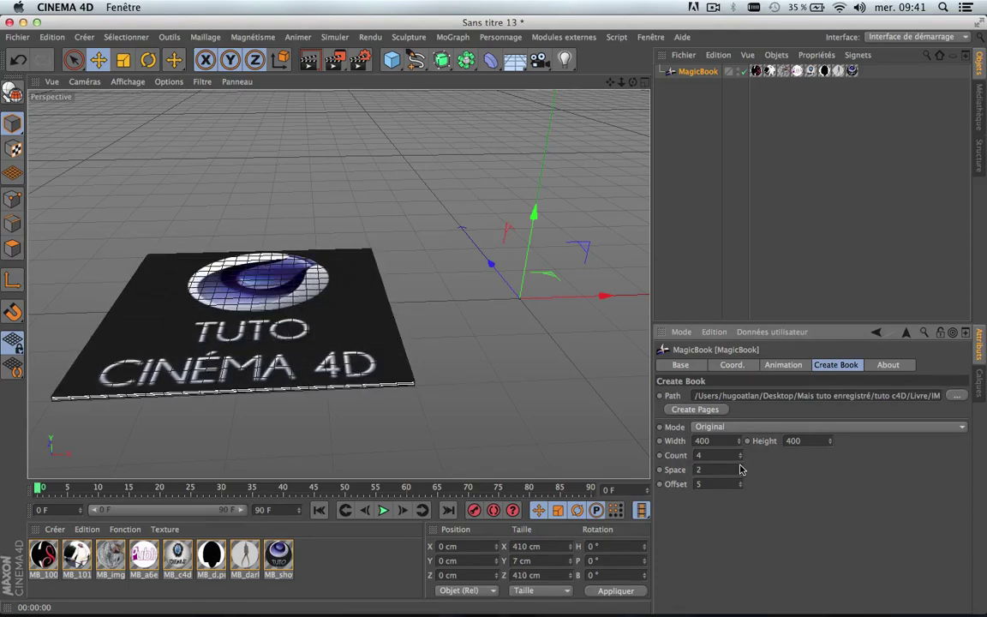
Step: Try a MagicBook Count of 5 and creating the pages again from the image folder, and undo the changes
{"action": "left_click", "coordinate": [741, 454]}
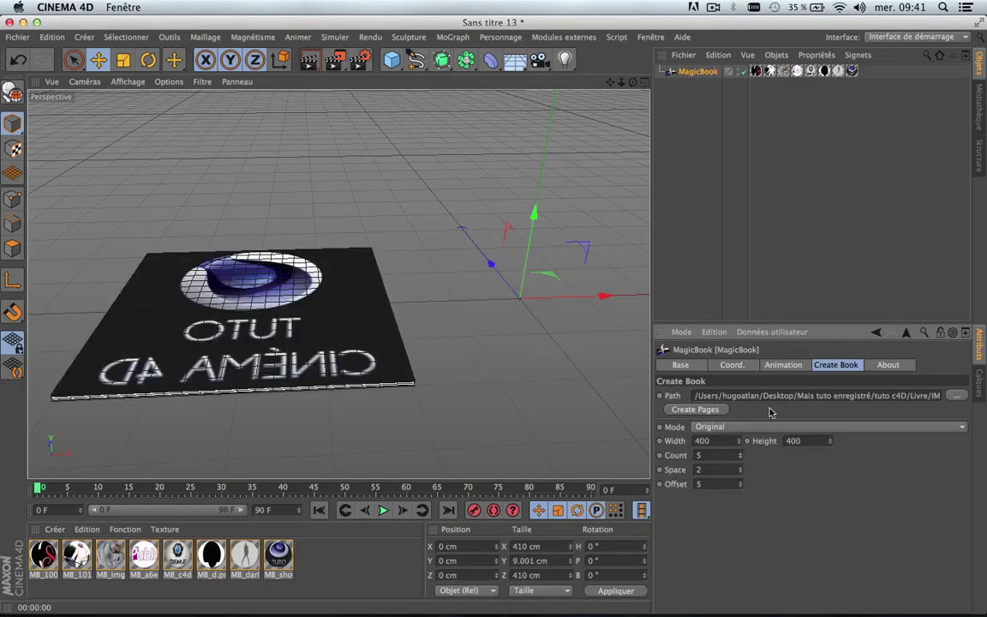
{"action": "left_click", "coordinate": [704, 412]}
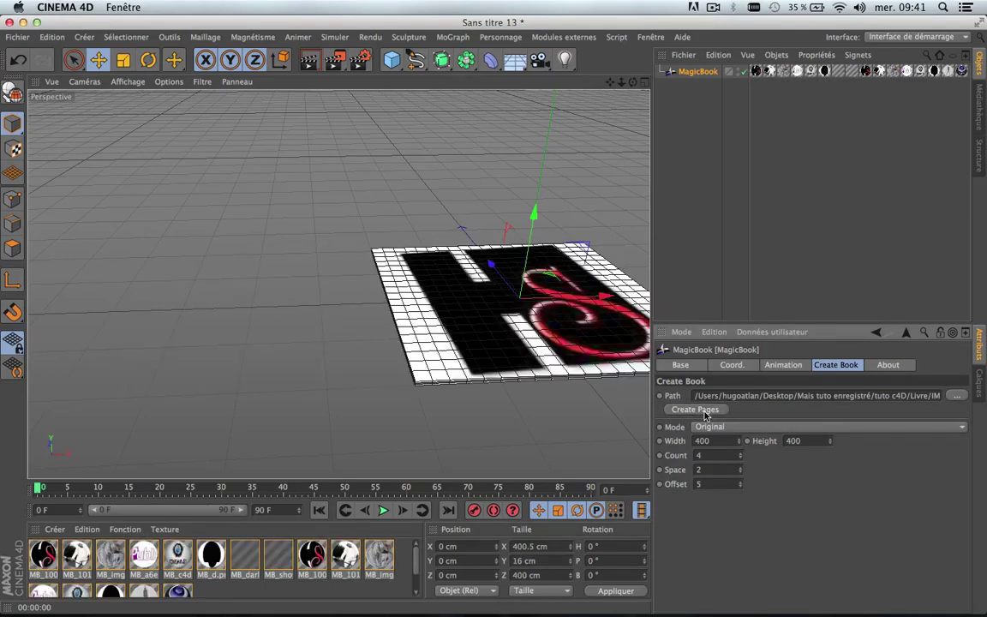
{"action": "key", "text": "super+z"}
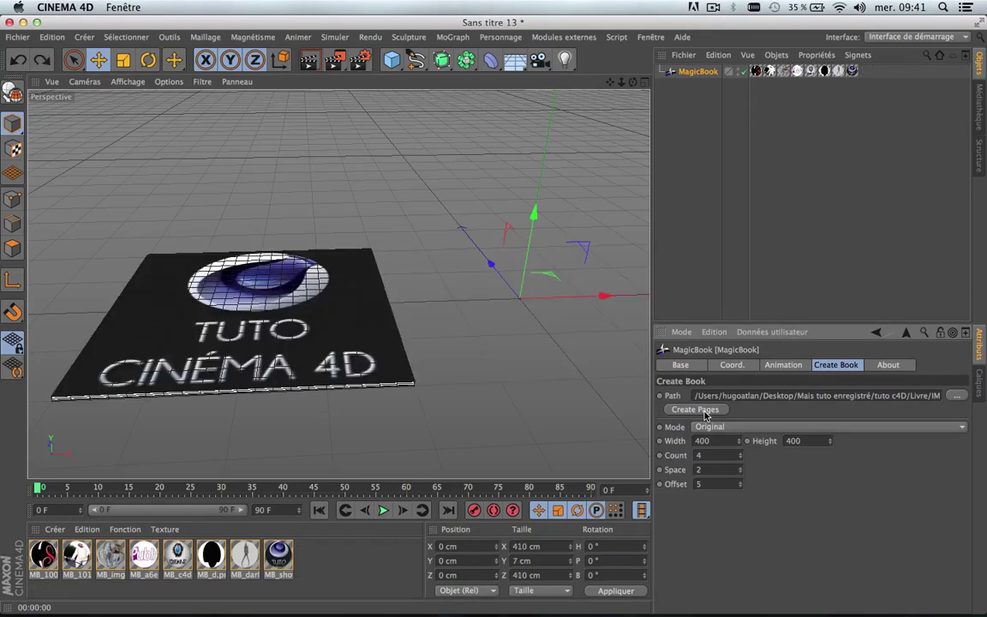
{"action": "left_click", "coordinate": [695, 409]}
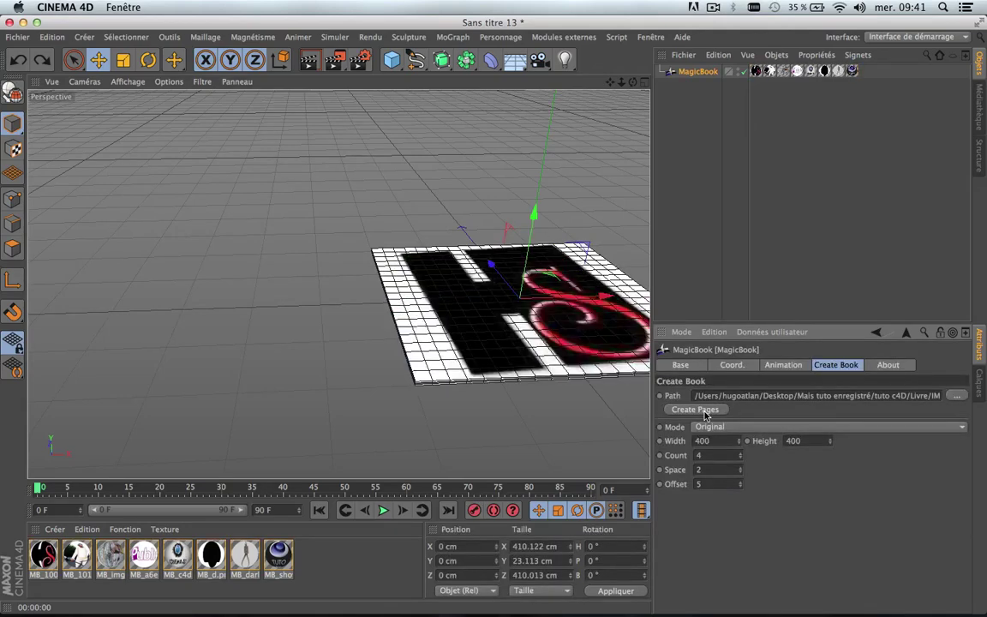
Step: Create the MagicBook's pages again from the image folder with a Count of 4
{"action": "left_click", "coordinate": [706, 415]}
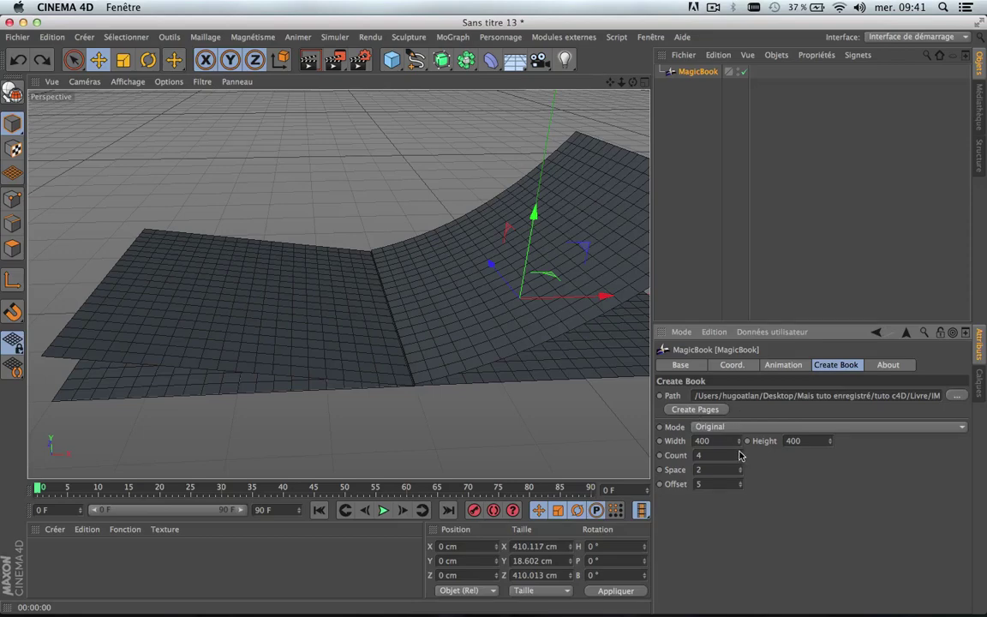
{"action": "left_click", "coordinate": [741, 455]}
{"action": "left_click", "coordinate": [711, 411]}
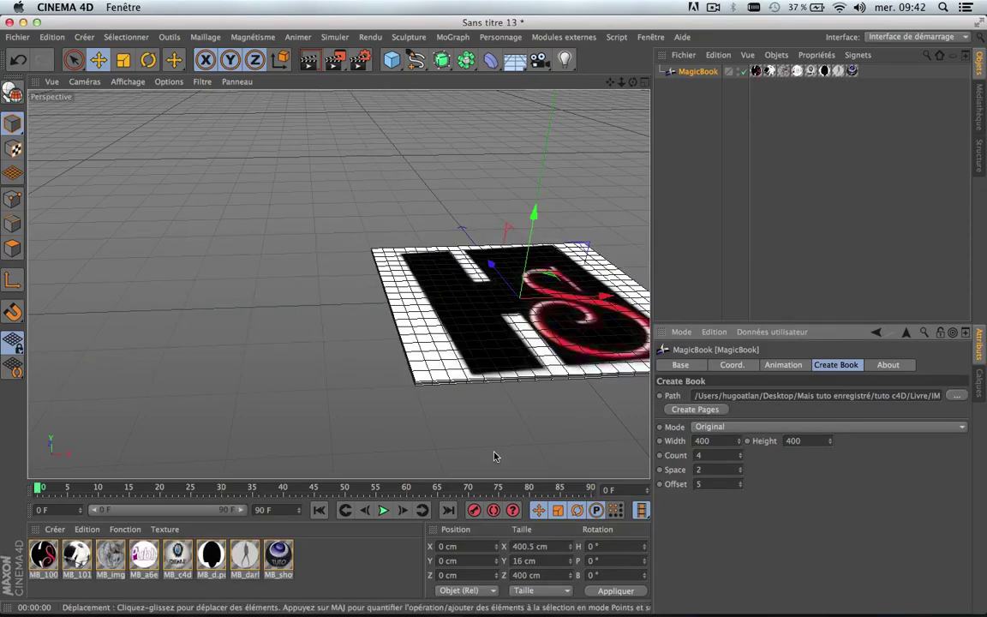
Step: With the MagicBook's Pages at 96.9 %, try Offset values of -1 and 0
{"action": "left_click", "coordinate": [787, 364]}
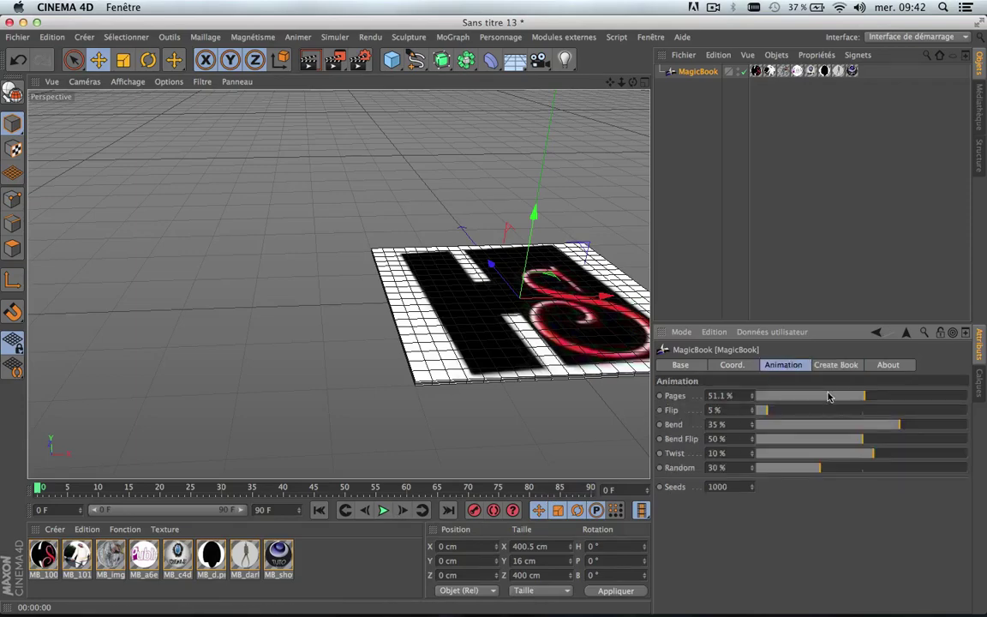
{"action": "left_click_drag", "start_coordinate": [829, 397], "coordinate": [960, 395]}
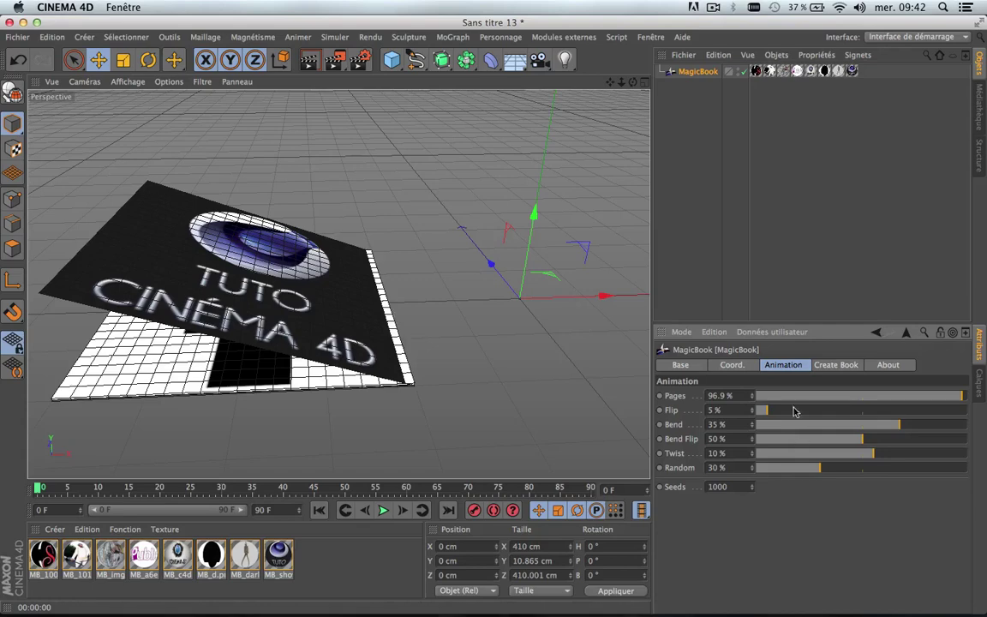
{"action": "left_click", "coordinate": [838, 365]}
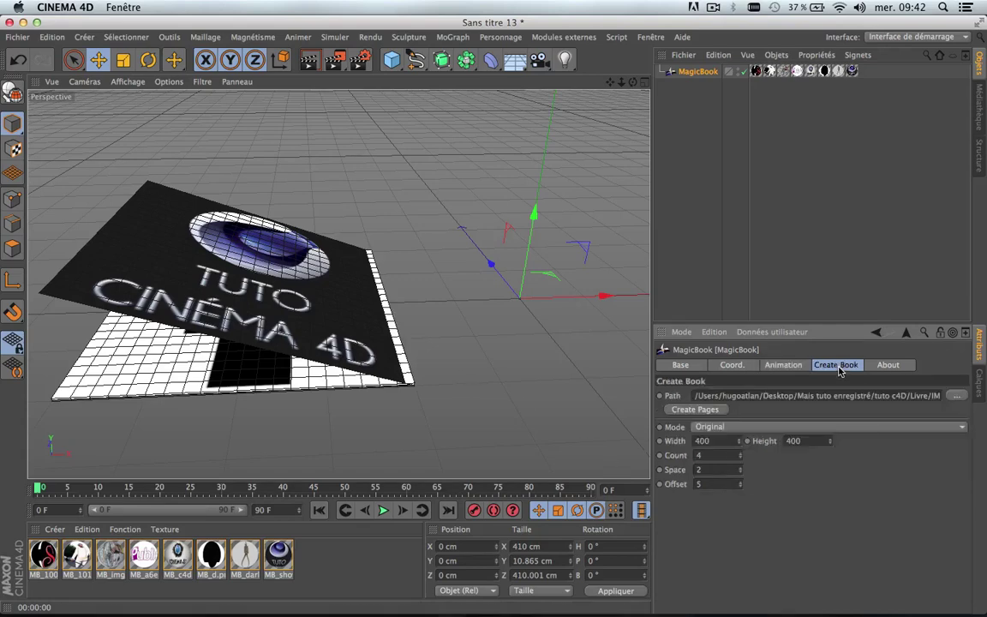
{"action": "left_click", "coordinate": [740, 488]}
{"action": "left_click", "coordinate": [741, 488]}
{"action": "left_click", "coordinate": [740, 487]}
{"action": "left_click", "coordinate": [741, 487]}
{"action": "left_click", "coordinate": [740, 488]}
{"action": "left_click", "coordinate": [741, 488]}
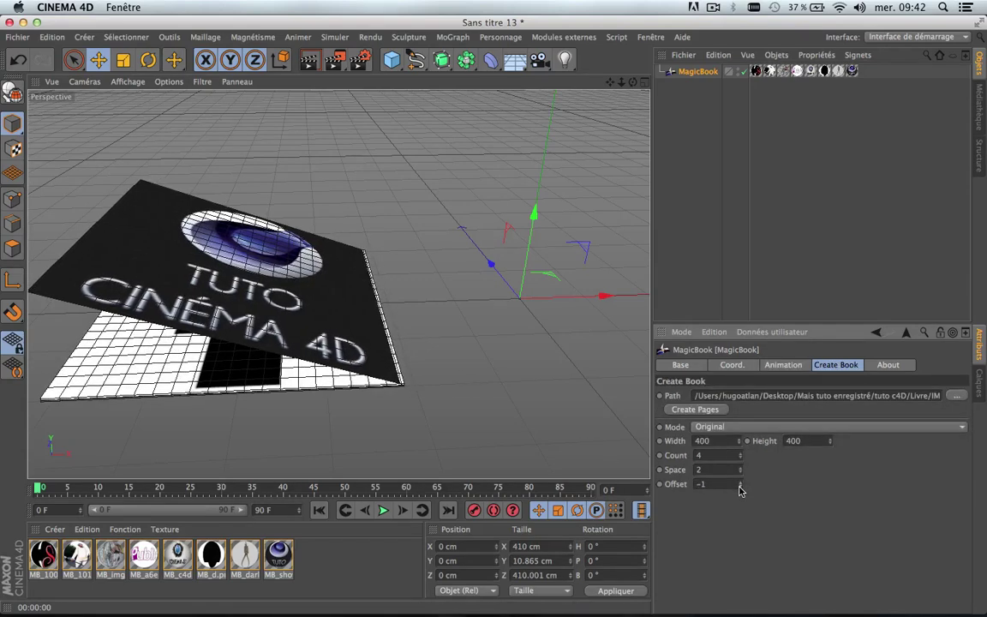
{"action": "left_click", "coordinate": [740, 486]}
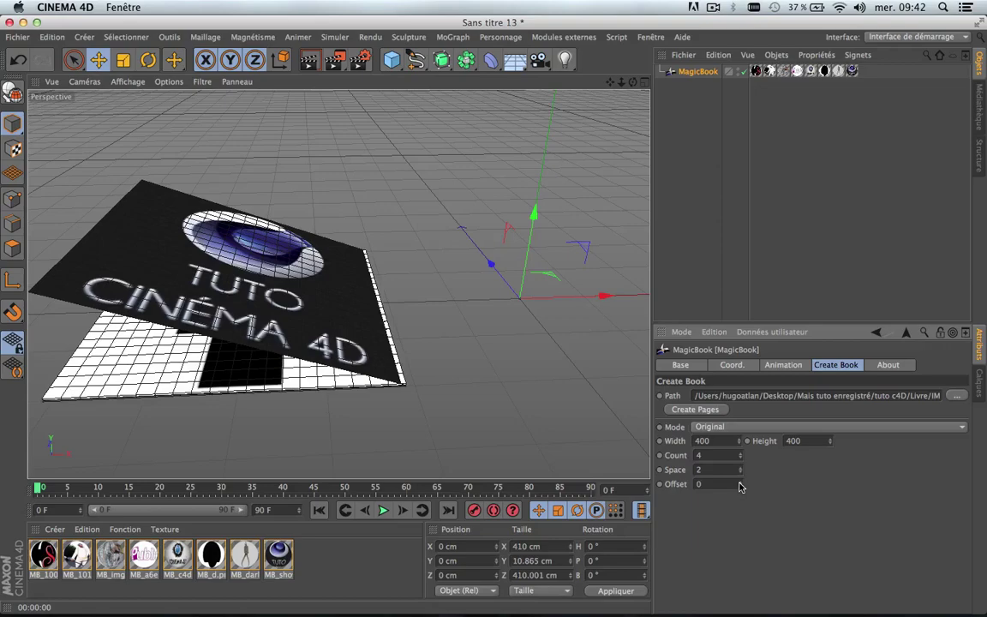
Step: Set the MagicBook's Pages to 24.7 %, try an Offset of 2 while examining the spine gap, and set Offset back to 5
{"action": "left_click", "coordinate": [777, 367]}
{"action": "left_click_drag", "start_coordinate": [789, 396], "coordinate": [809, 403]}
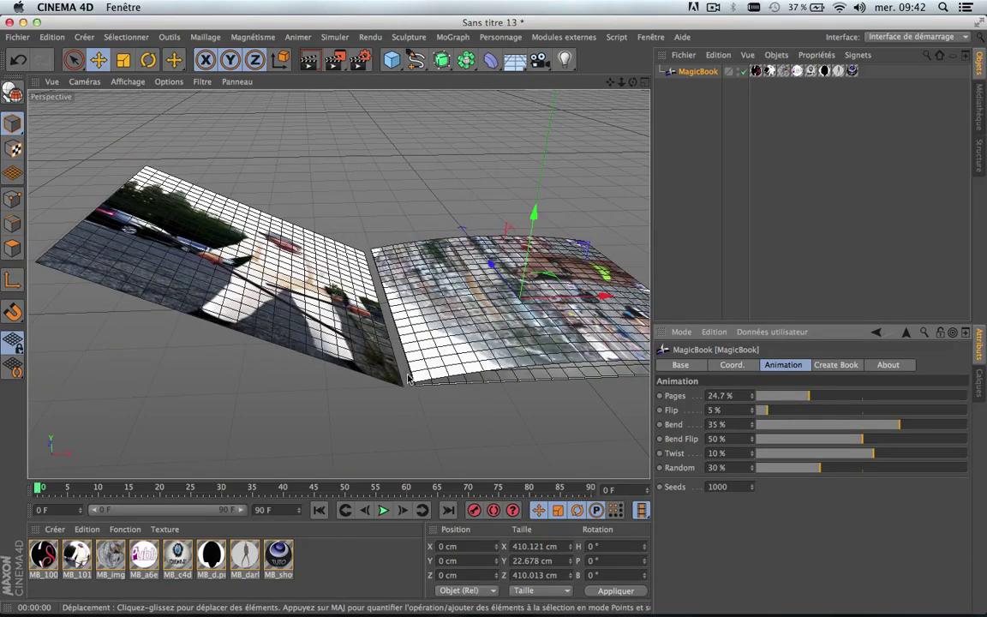
{"action": "scroll", "coordinate": [417, 396], "scroll_direction": "up", "scroll_amount": 5}
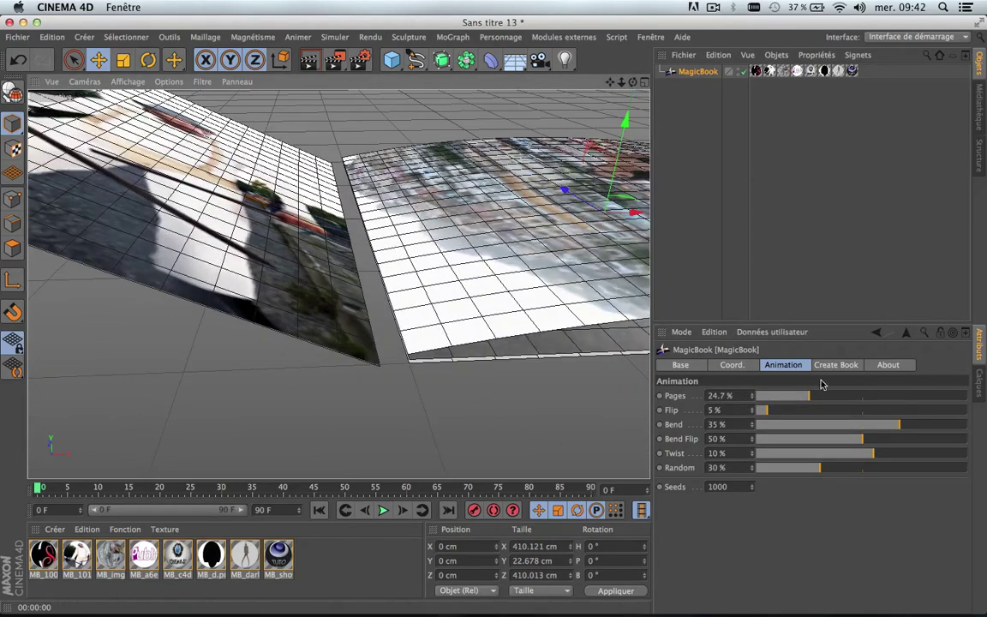
{"action": "left_click", "coordinate": [837, 365]}
{"action": "left_click", "coordinate": [740, 484]}
{"action": "left_click", "coordinate": [740, 483]}
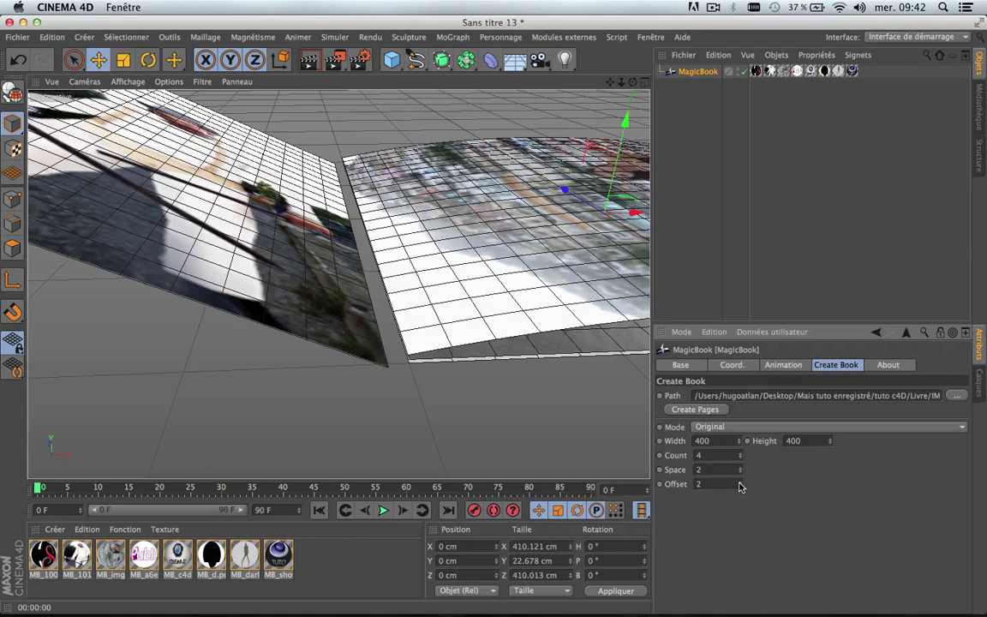
{"action": "left_click", "coordinate": [740, 484]}
{"action": "left_click", "coordinate": [740, 483]}
{"action": "left_click", "coordinate": [739, 483]}
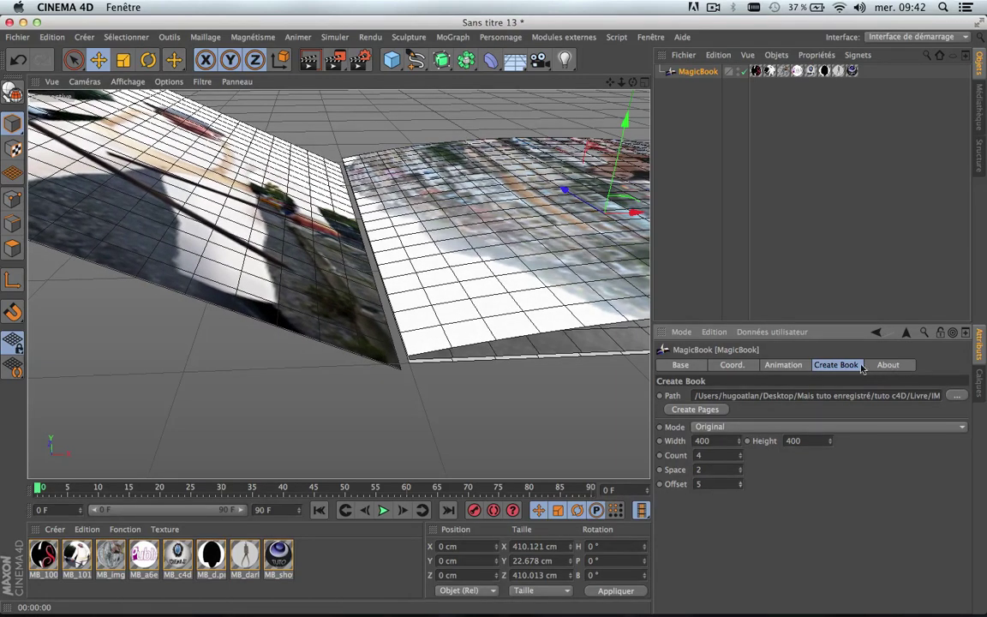
Step: Run the MagicBook's Pages to 92.7 % and 15.3 %, examining how the pages meet at the spine
{"action": "left_click", "coordinate": [784, 365]}
{"action": "left_click_drag", "start_coordinate": [825, 396], "coordinate": [956, 400]}
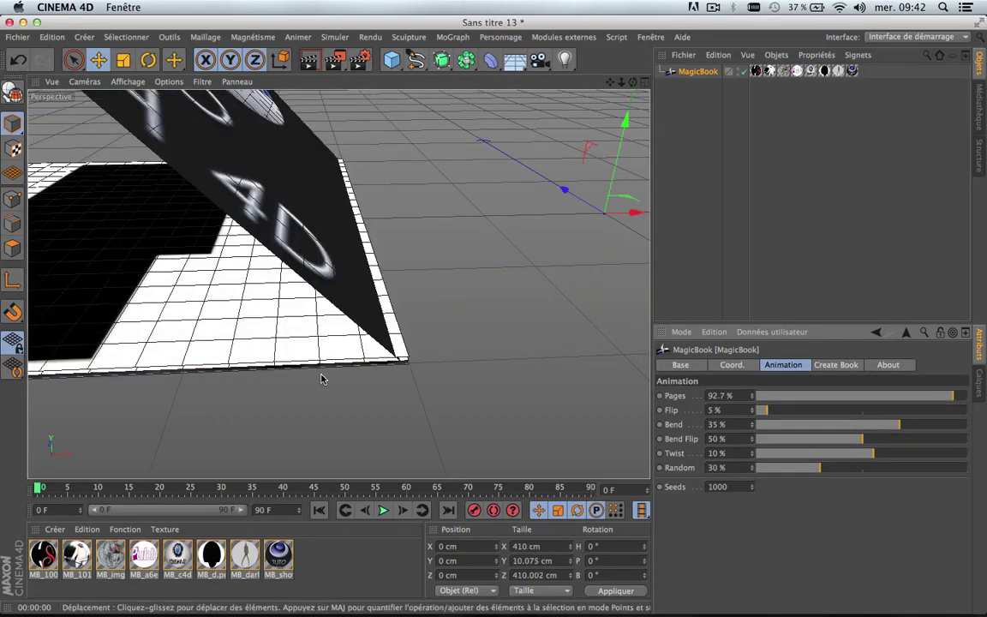
{"action": "scroll", "coordinate": [323, 378], "scroll_direction": "down", "scroll_amount": 6}
{"action": "scroll", "coordinate": [323, 378], "scroll_direction": "up", "scroll_amount": 3}
{"action": "scroll", "coordinate": [323, 378], "scroll_direction": "down", "scroll_amount": 5}
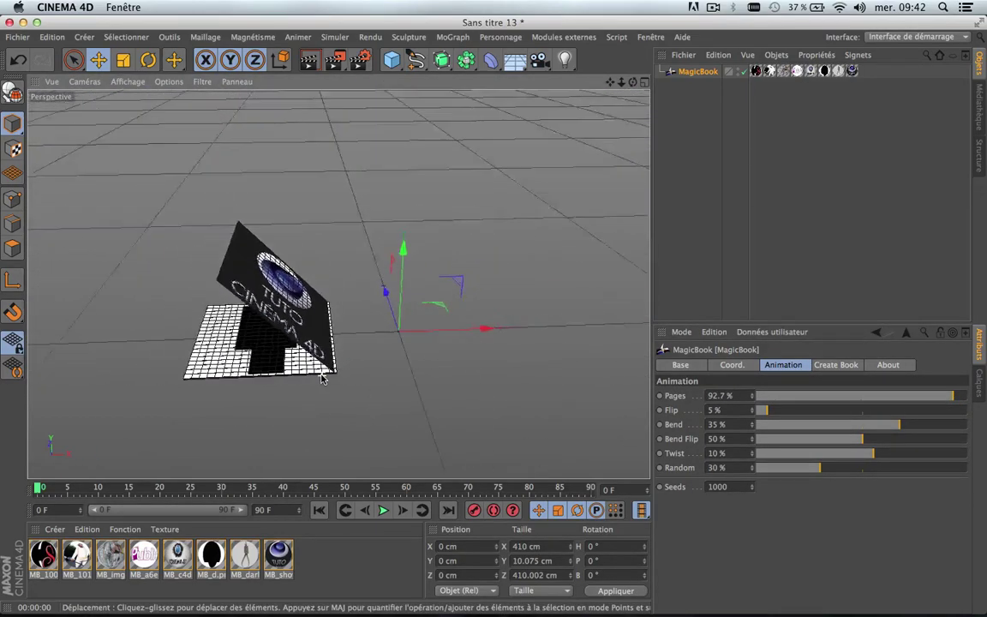
{"action": "scroll", "coordinate": [307, 339], "scroll_direction": "up", "scroll_amount": 4}
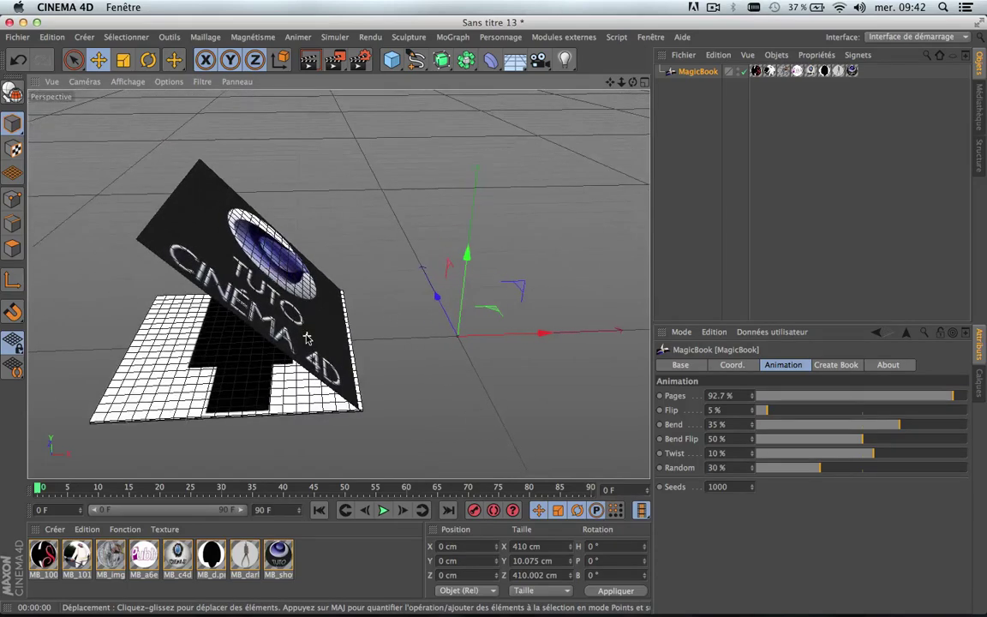
{"action": "scroll", "coordinate": [307, 338], "scroll_direction": "down", "scroll_amount": 2}
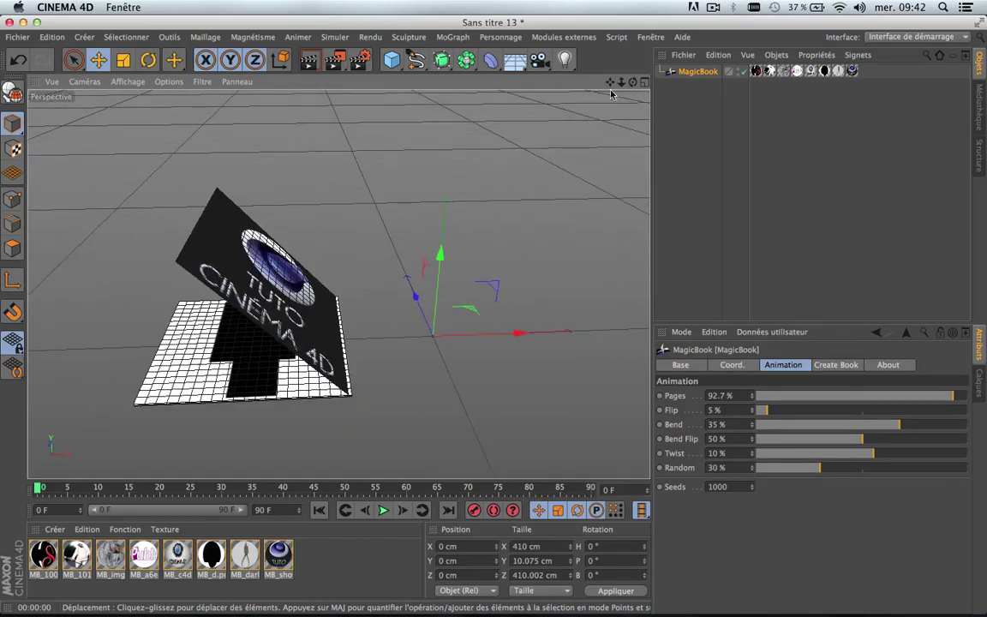
{"action": "left_click_drag", "start_coordinate": [610, 83], "coordinate": [684, 108]}
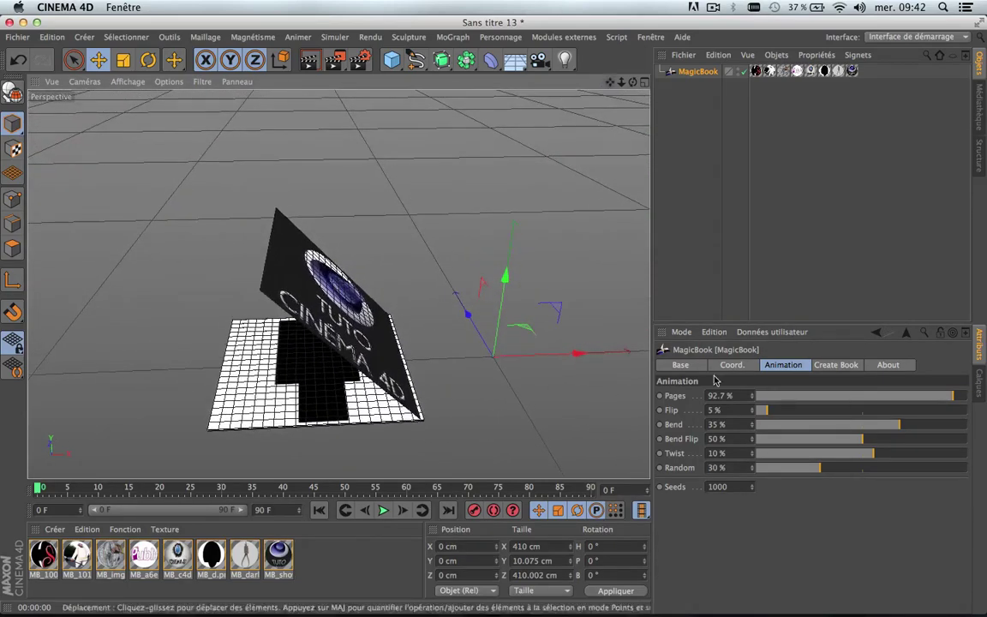
{"action": "left_click_drag", "start_coordinate": [821, 396], "coordinate": [790, 400]}
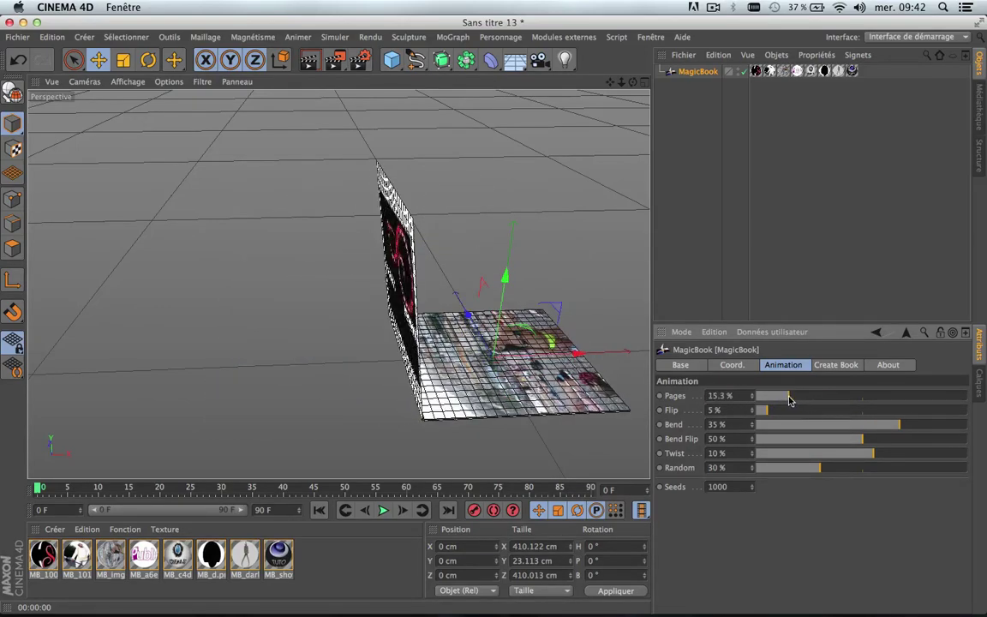
Step: Try a MagicBook Space of 76 between the pages and undo the change
{"action": "left_click", "coordinate": [829, 366]}
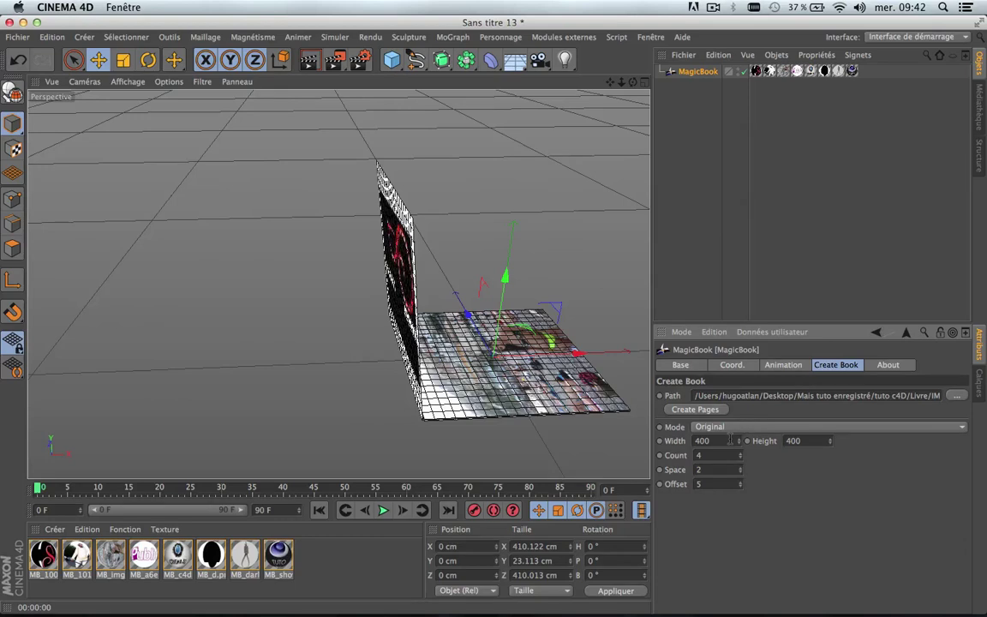
{"action": "left_click", "coordinate": [784, 366]}
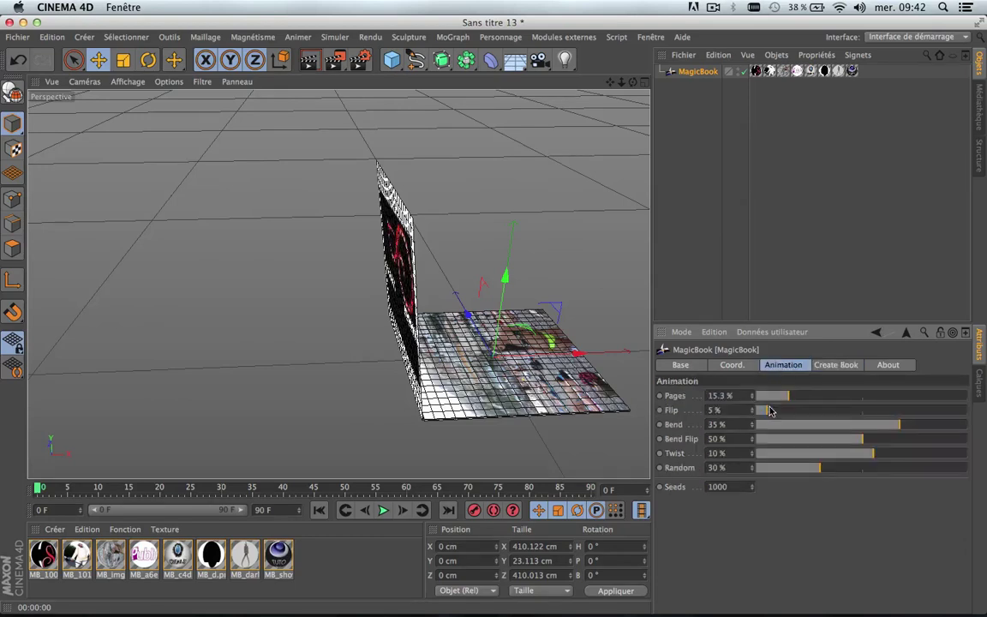
{"action": "left_click", "coordinate": [830, 366]}
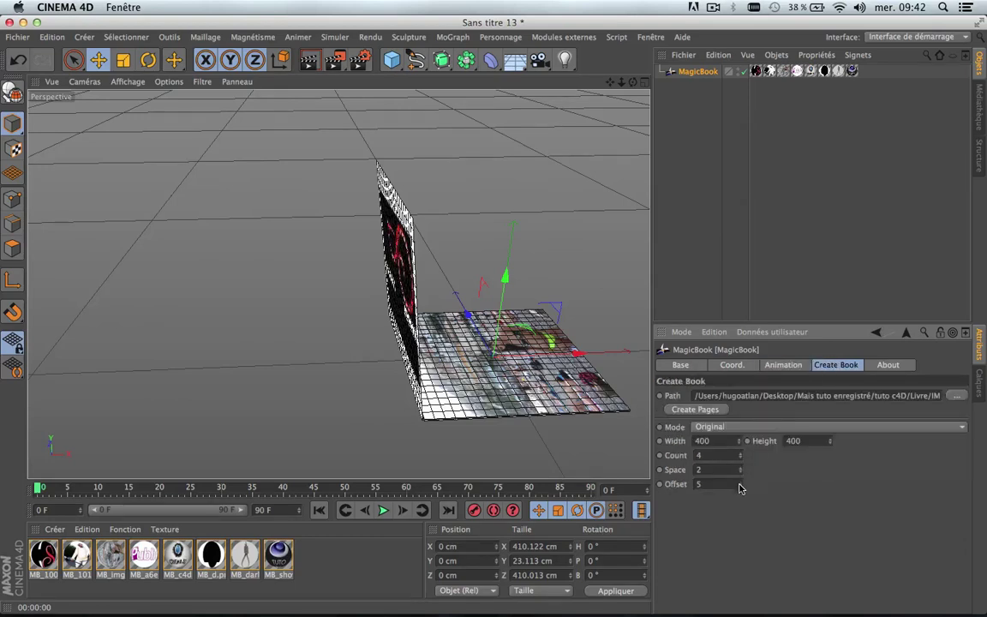
{"action": "left_click_drag", "start_coordinate": [743, 472], "coordinate": [742, 437]}
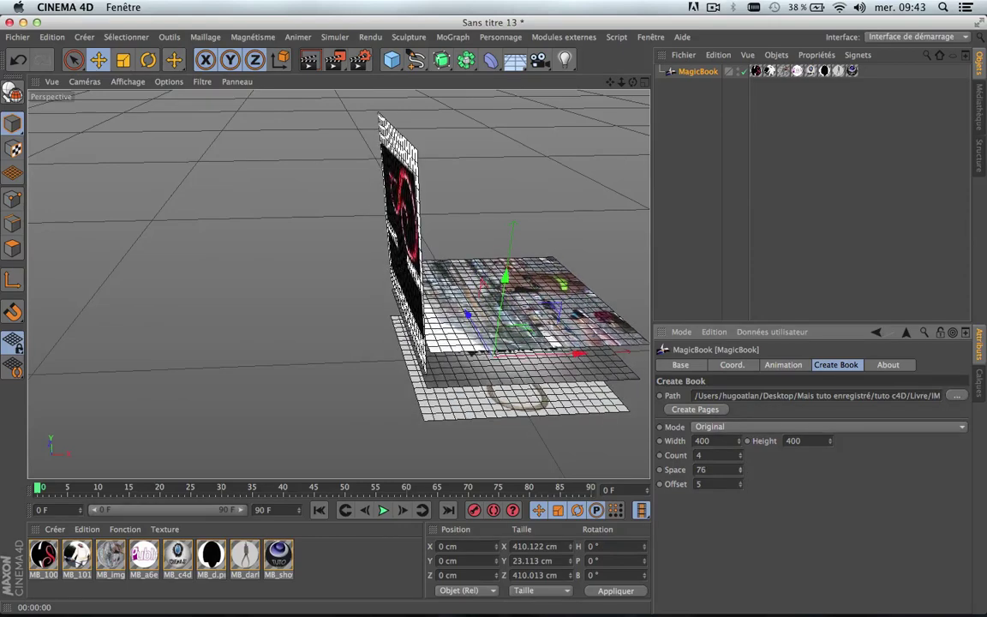
{"action": "key", "text": "super+z"}
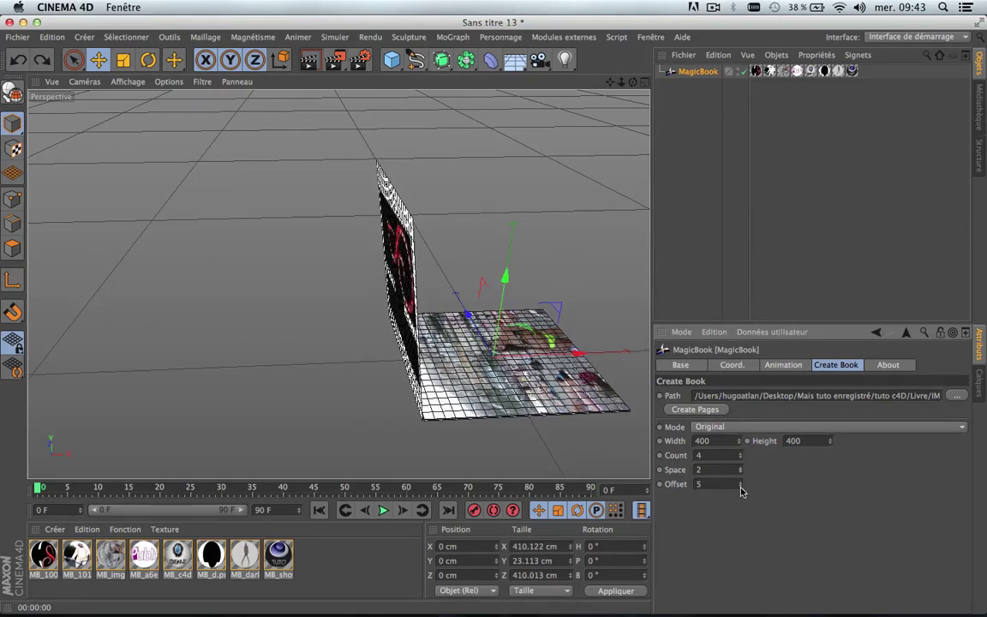
Step: Try an Offset of -211 with the MagicBook's Pages at 80.2 %, and set Offset back to 5
{"action": "left_click_drag", "start_coordinate": [740, 485], "coordinate": [741, 583]}
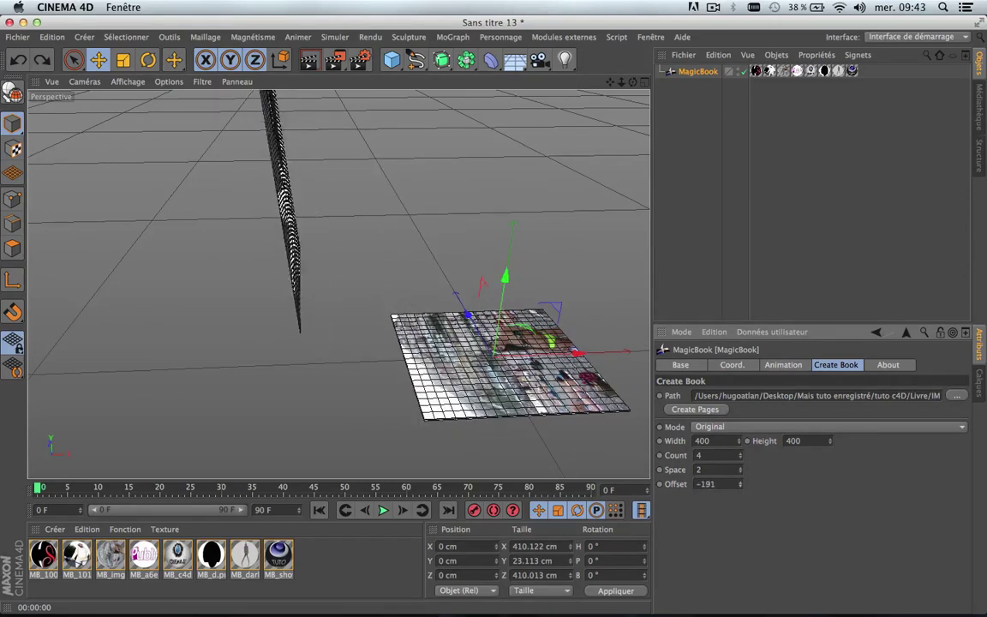
{"action": "left_click", "coordinate": [783, 365]}
{"action": "left_click_drag", "start_coordinate": [789, 396], "coordinate": [927, 396]}
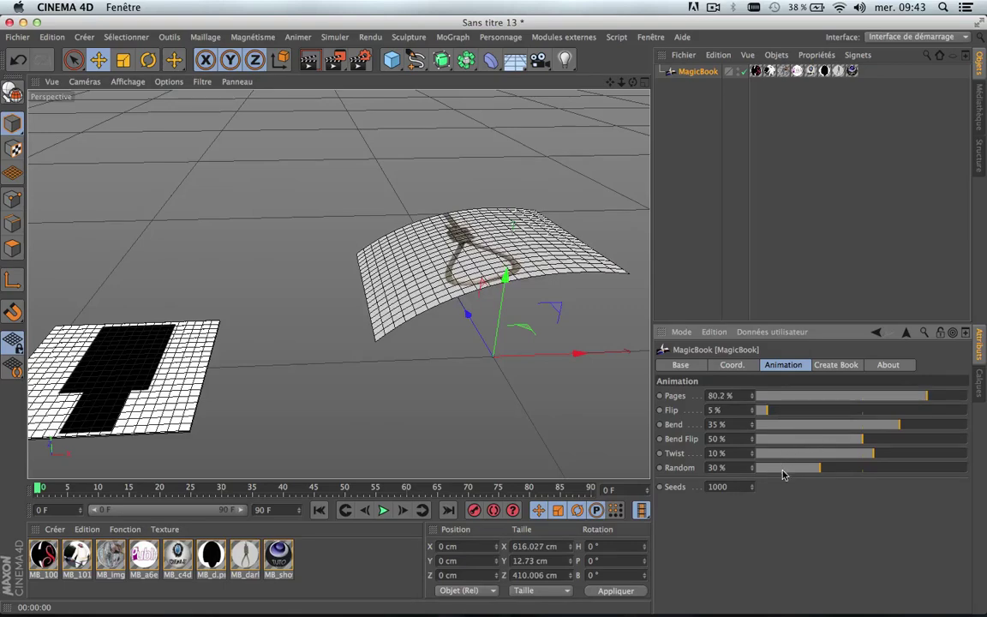
{"action": "left_click", "coordinate": [827, 367]}
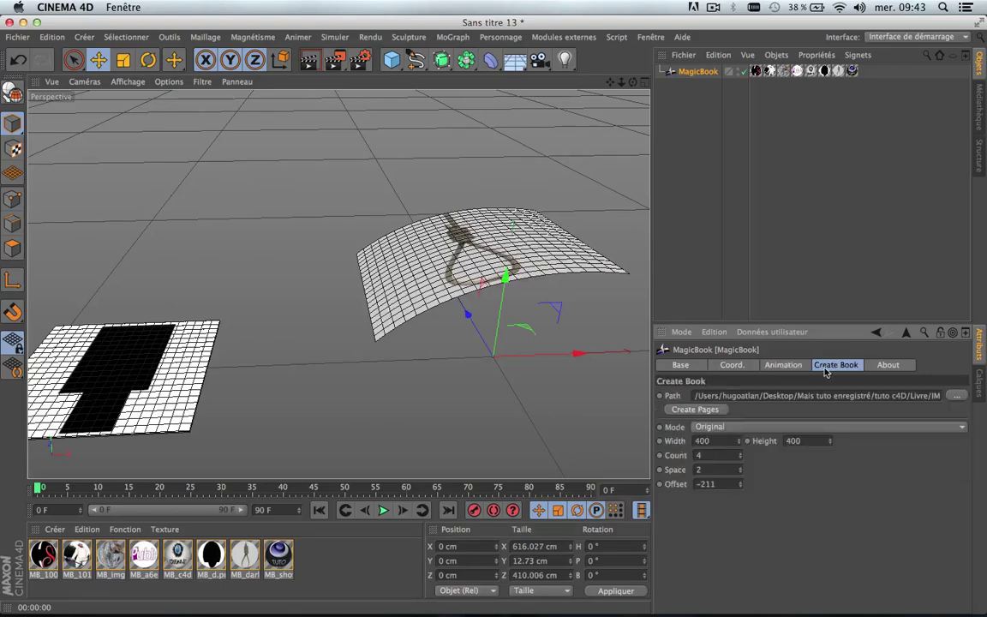
{"action": "double_click", "coordinate": [723, 484]}
{"action": "type", "text": "5"}
{"action": "left_click", "coordinate": [839, 596]}
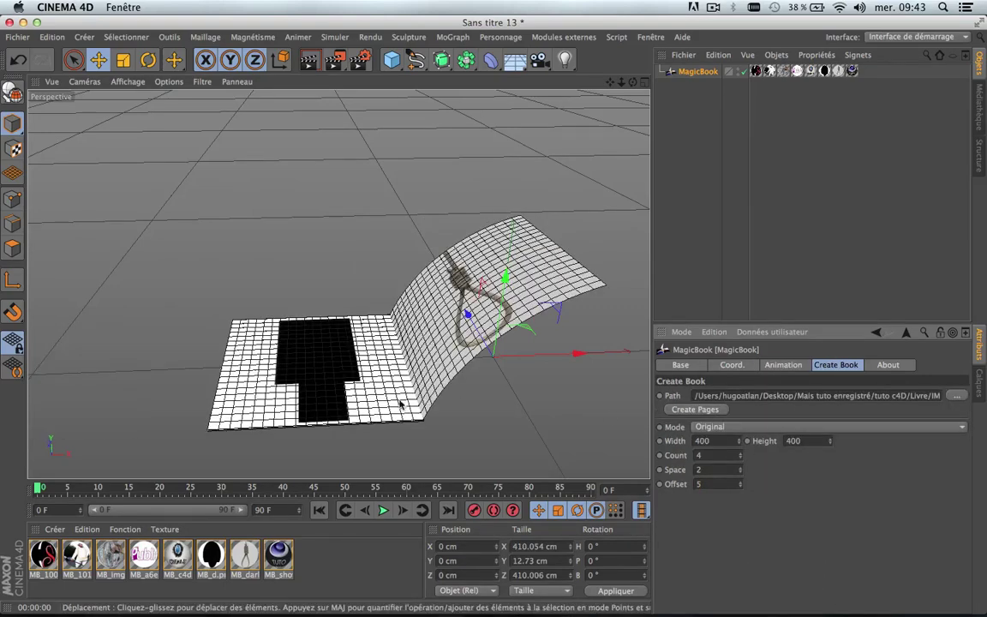
Step: Set the MagicBook's Pages to 0 % to close the book and view it from the front
{"action": "scroll", "coordinate": [291, 210], "scroll_direction": "down", "scroll_amount": 5}
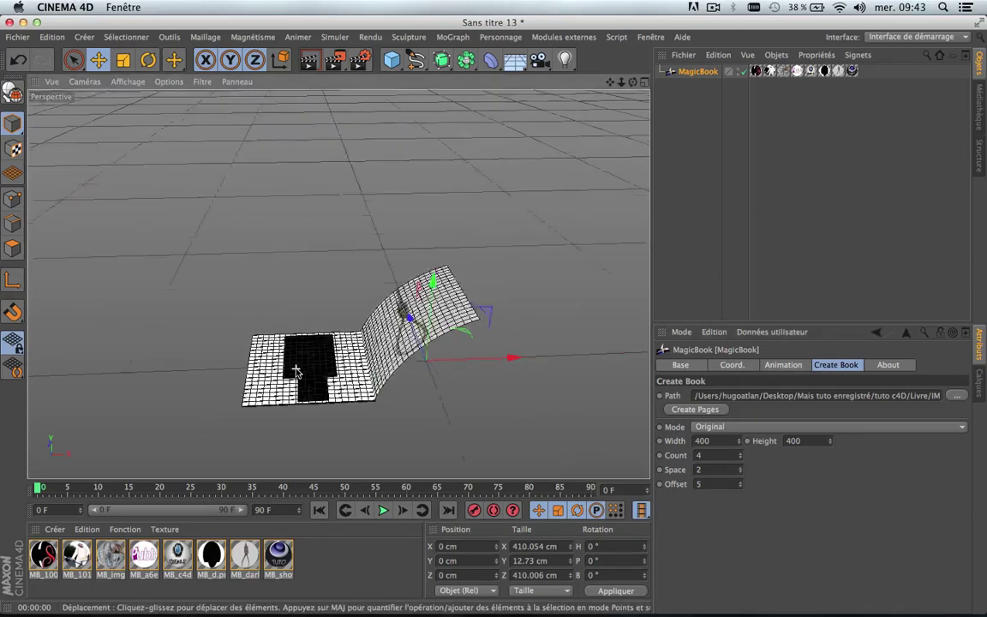
{"action": "left_click", "coordinate": [783, 365]}
{"action": "left_click_drag", "start_coordinate": [838, 398], "coordinate": [733, 381]}
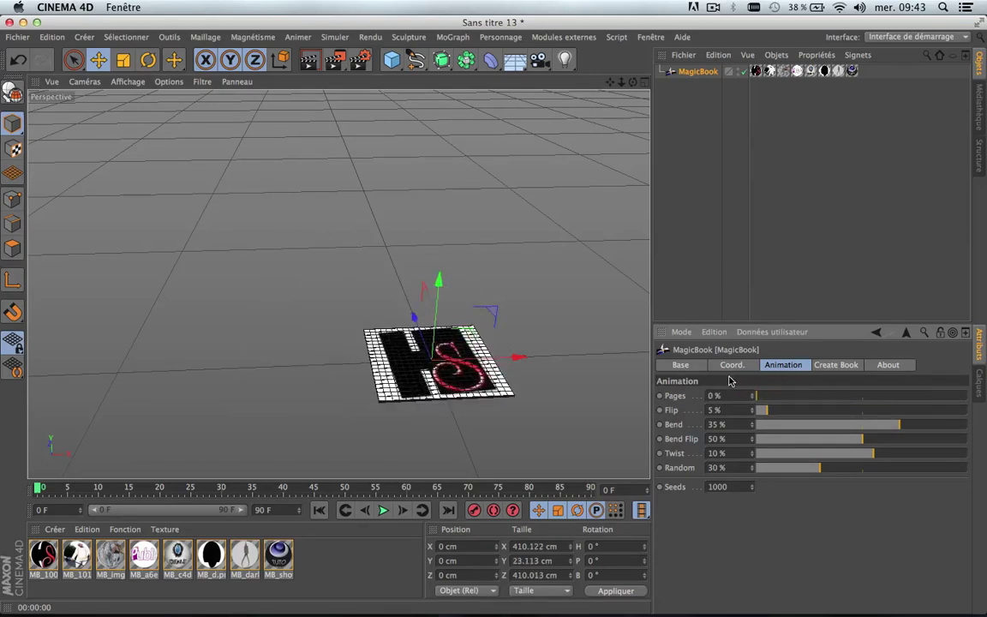
{"action": "left_click_drag", "start_coordinate": [632, 82], "coordinate": [613, 83]}
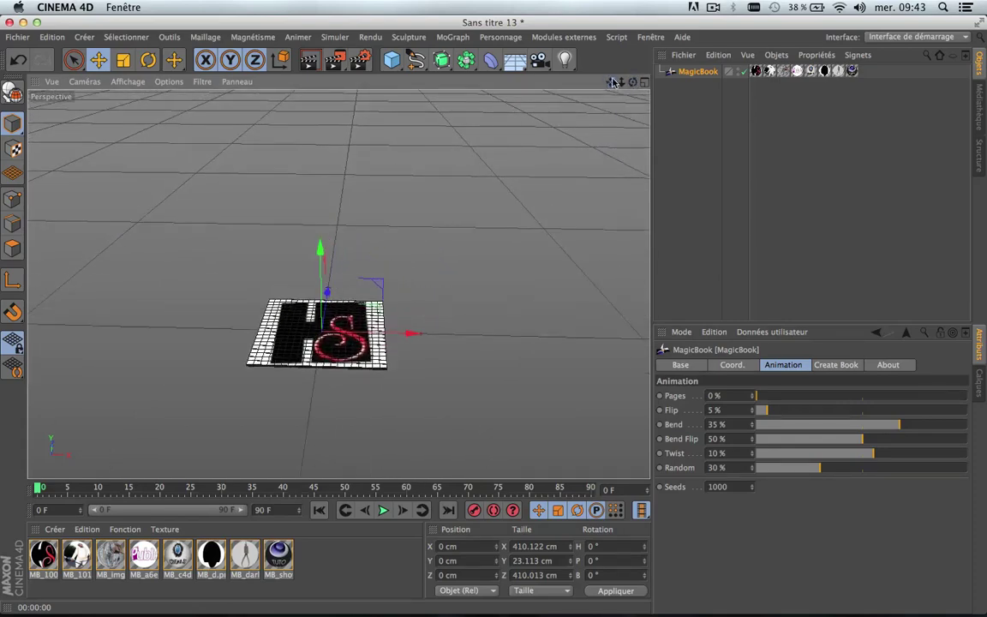
Step: Move the purple Public logo's texture tag to the front of the MagicBook's tags so it covers the first page
{"action": "left_click", "coordinate": [756, 71]}
{"action": "scroll", "coordinate": [403, 320], "scroll_direction": "up", "scroll_amount": 3}
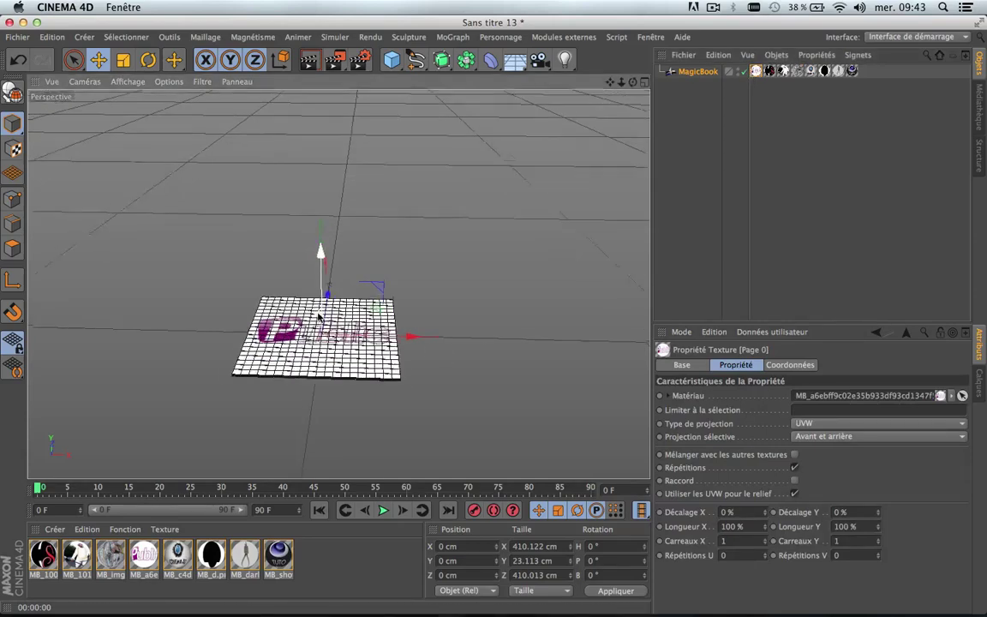
{"action": "left_click_drag", "start_coordinate": [610, 82], "coordinate": [722, 135]}
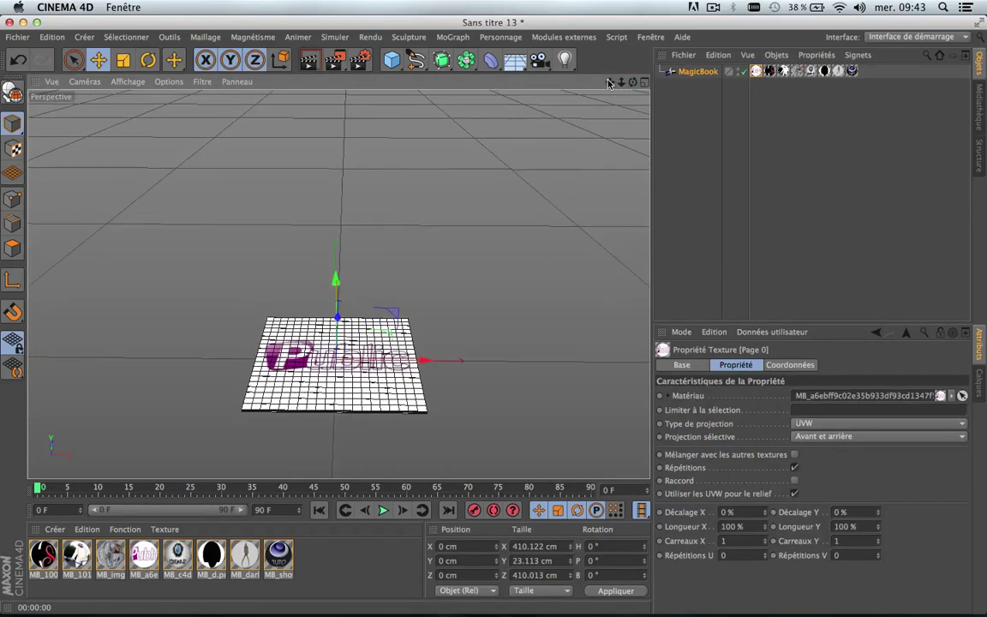
{"action": "left_click", "coordinate": [694, 142]}
Step: Review the MagicBook's coordinate, book creation, about and animation settings, and deselect the book
{"action": "left_click", "coordinate": [698, 71]}
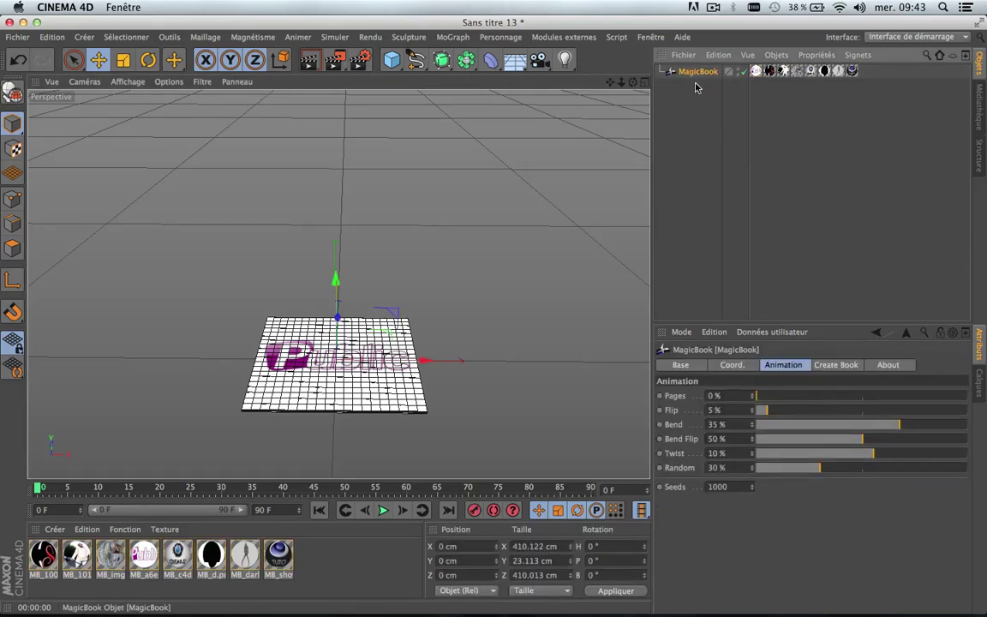
{"action": "left_click", "coordinate": [734, 365]}
{"action": "left_click", "coordinate": [837, 366]}
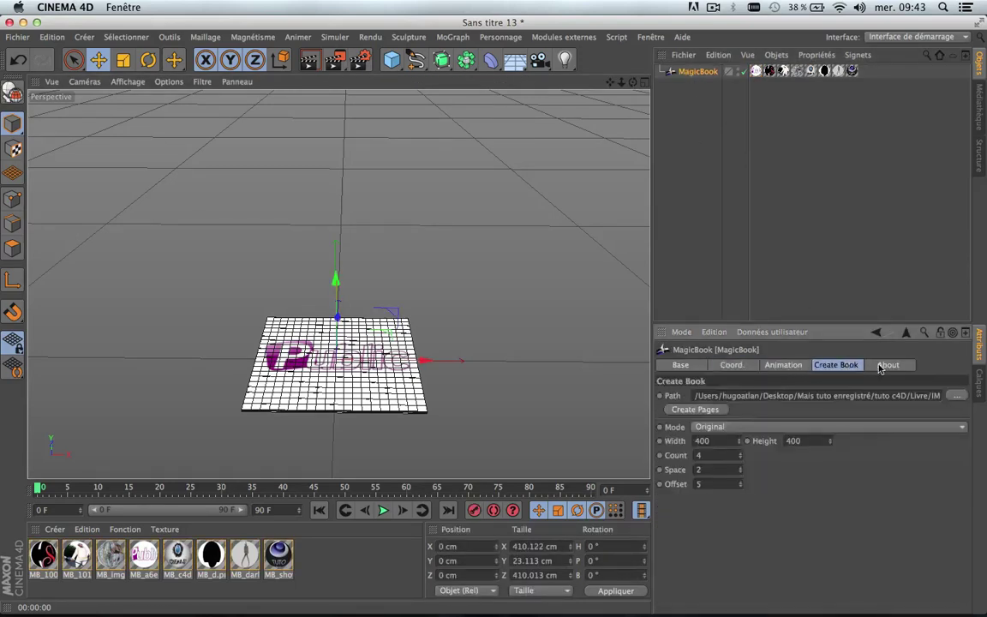
{"action": "left_click", "coordinate": [886, 365]}
{"action": "left_click", "coordinate": [808, 365]}
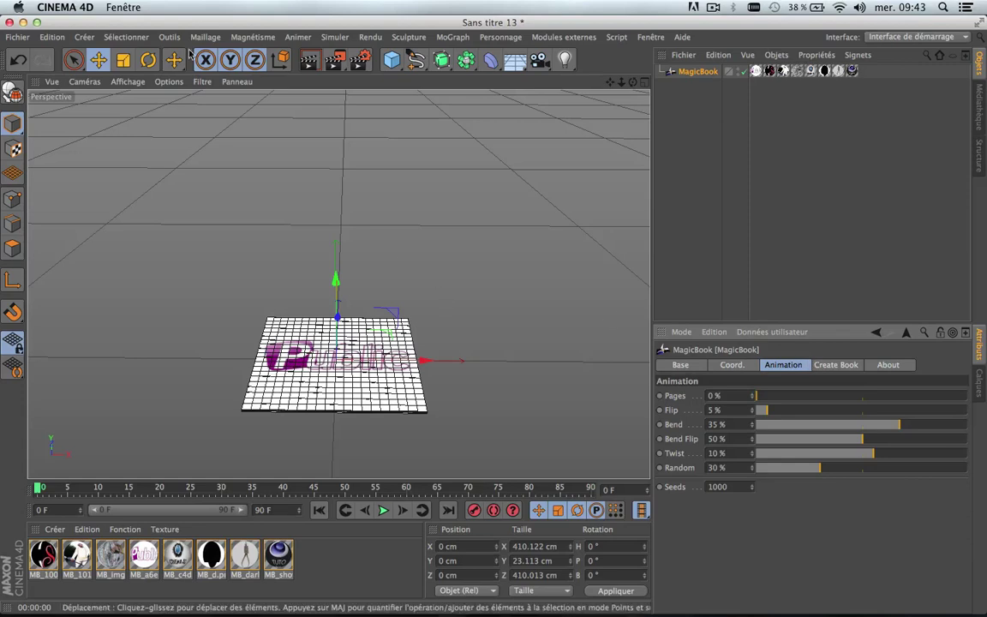
{"action": "left_click", "coordinate": [725, 139]}
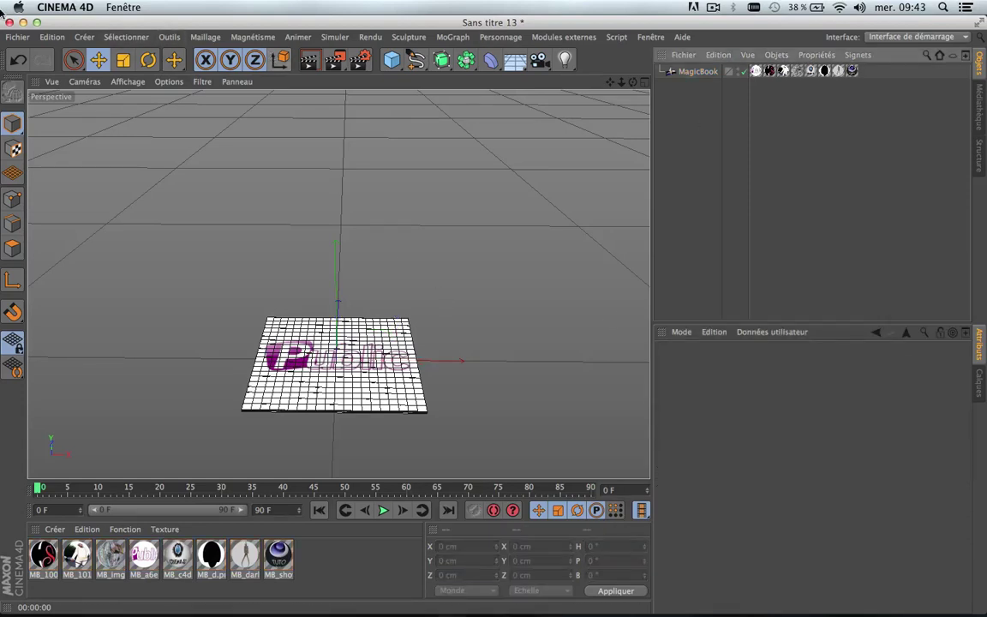
Step: Start saving the scene and name the file livre 2.c4d
{"action": "left_click", "coordinate": [17, 37]}
{"action": "mouse_move", "coordinate": [51, 37]}
{"action": "mouse_move", "coordinate": [17, 37]}
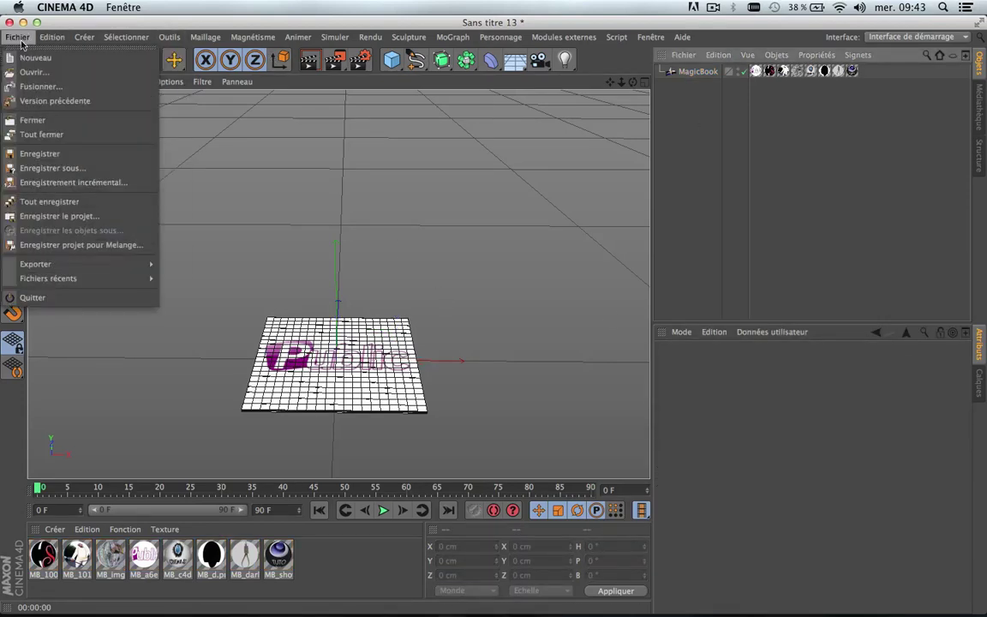
{"action": "left_click", "coordinate": [41, 156]}
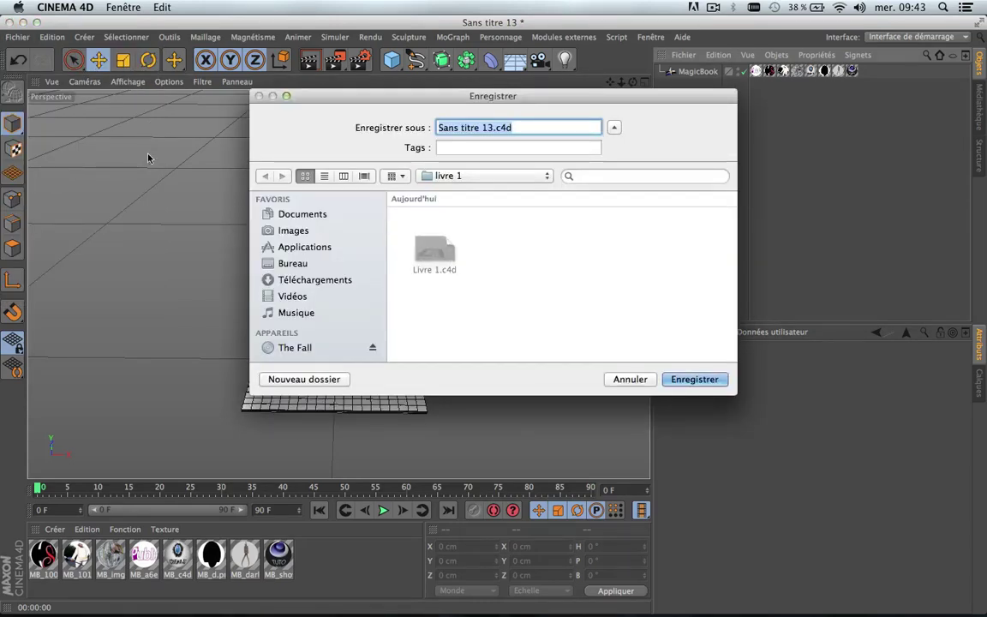
{"action": "left_click", "coordinate": [492, 127]}
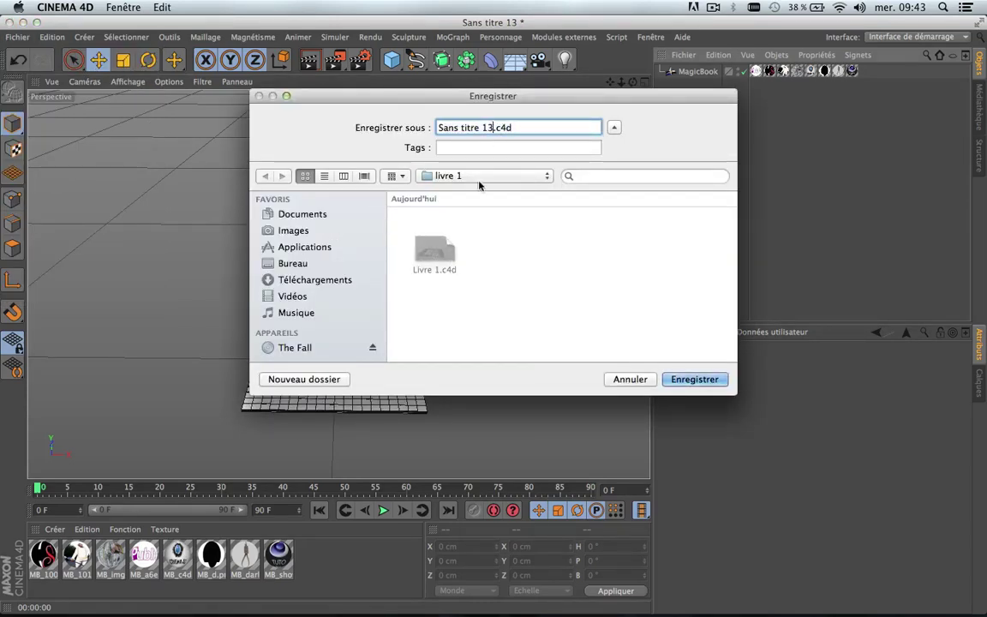
{"action": "key", "text": "BackSpace"}
{"action": "key", "text": "BackSpace"}
{"action": "key", "text": "BackSpace"}
{"action": "key", "text": "BackSpace"}
{"action": "key", "text": "BackSpace"}
{"action": "key", "text": "BackSpace"}
{"action": "key", "text": "BackSpace"}
{"action": "key", "text": "BackSpace"}
{"action": "key", "text": "BackSpace"}
{"action": "key", "text": "BackSpace"}
{"action": "key", "text": "BackSpace"}
{"action": "key", "text": "BackSpace"}
{"action": "key", "text": "BackSpace"}
{"action": "type", "text": "livre "}
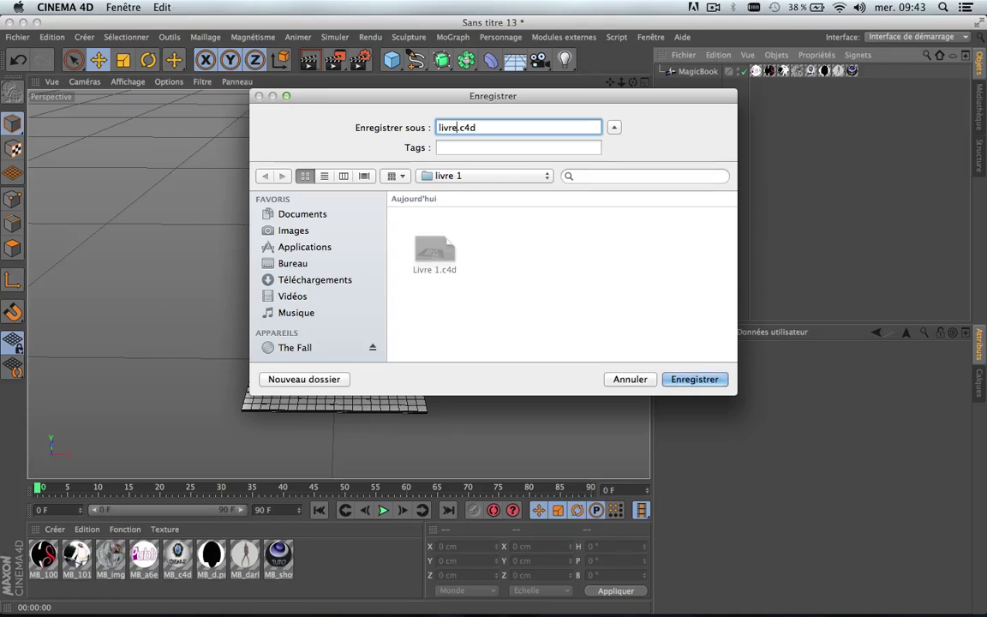
{"action": "type", "text": "2"}
Step: Save the file in the folder Bureau > Mais tuto enregistré > tuto c4D > Livre > livre 2
{"action": "left_click", "coordinate": [303, 266]}
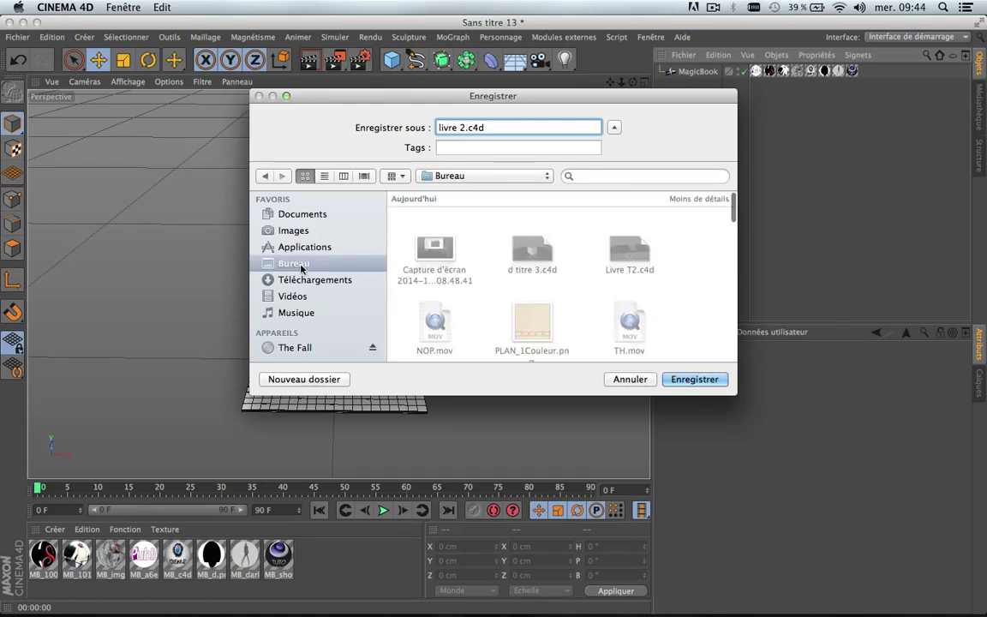
{"action": "scroll", "coordinate": [598, 295], "scroll_direction": "down", "scroll_amount": 10}
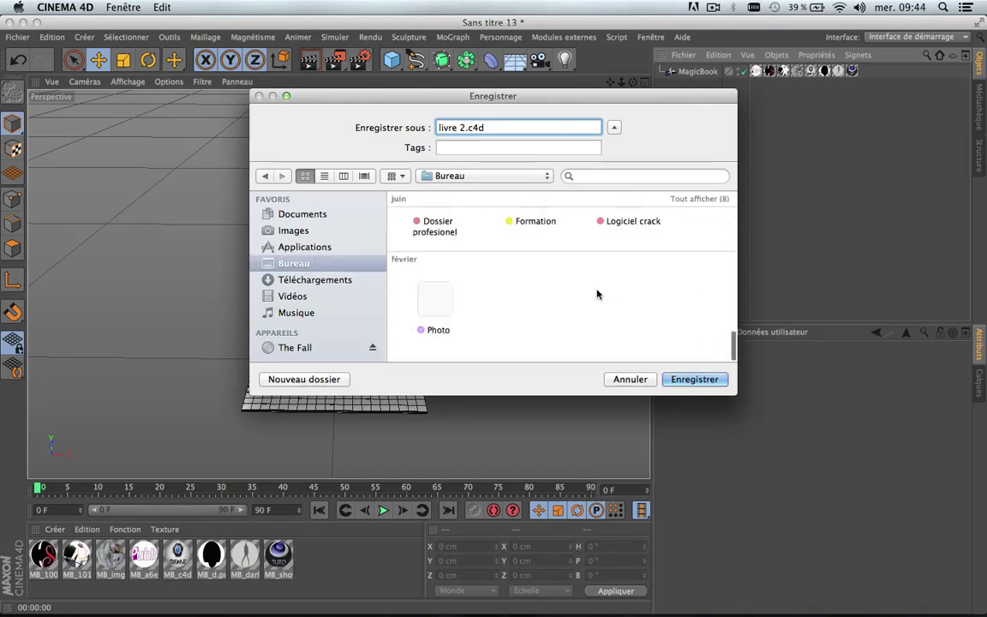
{"action": "scroll", "coordinate": [656, 253], "scroll_direction": "right", "scroll_amount": 2}
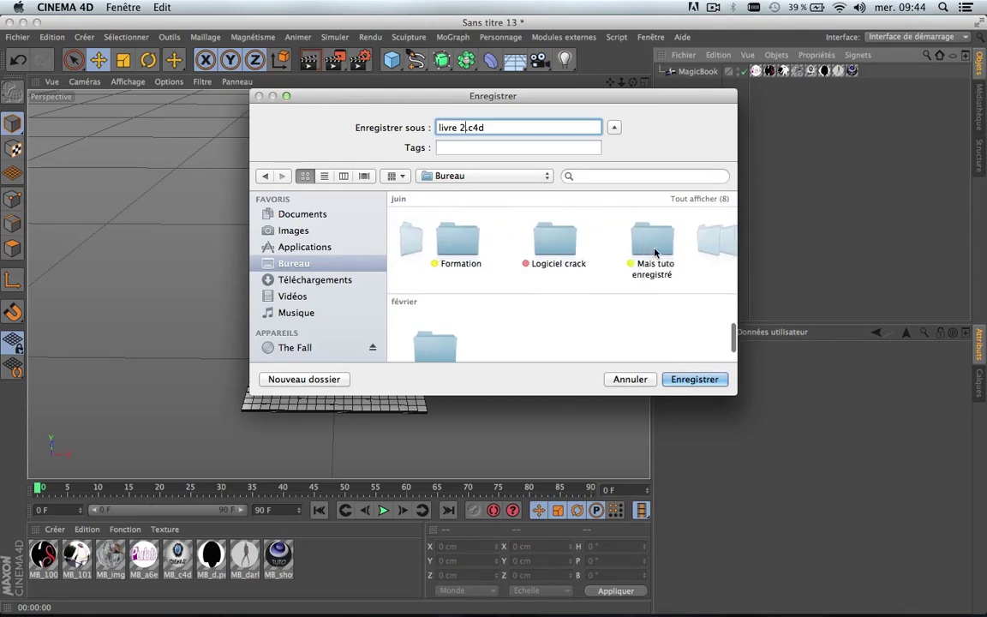
{"action": "double_click", "coordinate": [621, 244]}
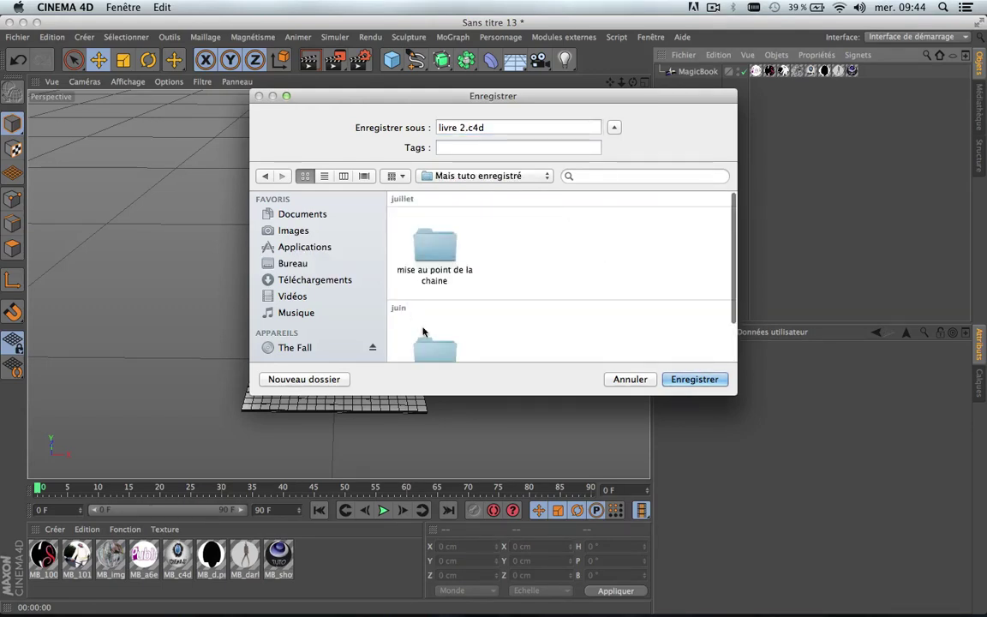
{"action": "scroll", "coordinate": [422, 332], "scroll_direction": "down", "scroll_amount": 1}
{"action": "left_click", "coordinate": [423, 332]}
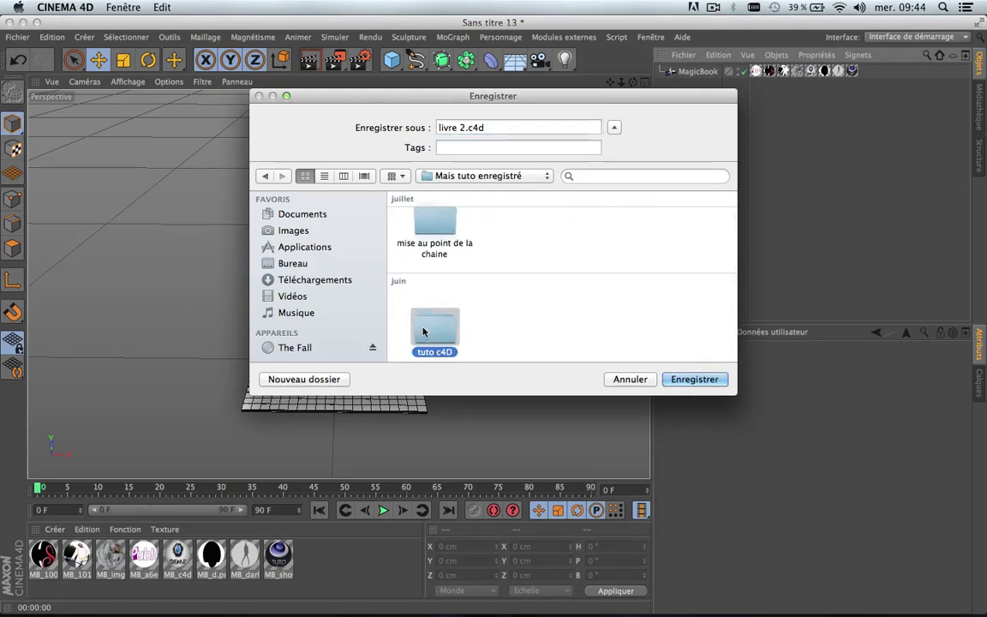
{"action": "double_click", "coordinate": [423, 332]}
{"action": "left_click", "coordinate": [440, 225]}
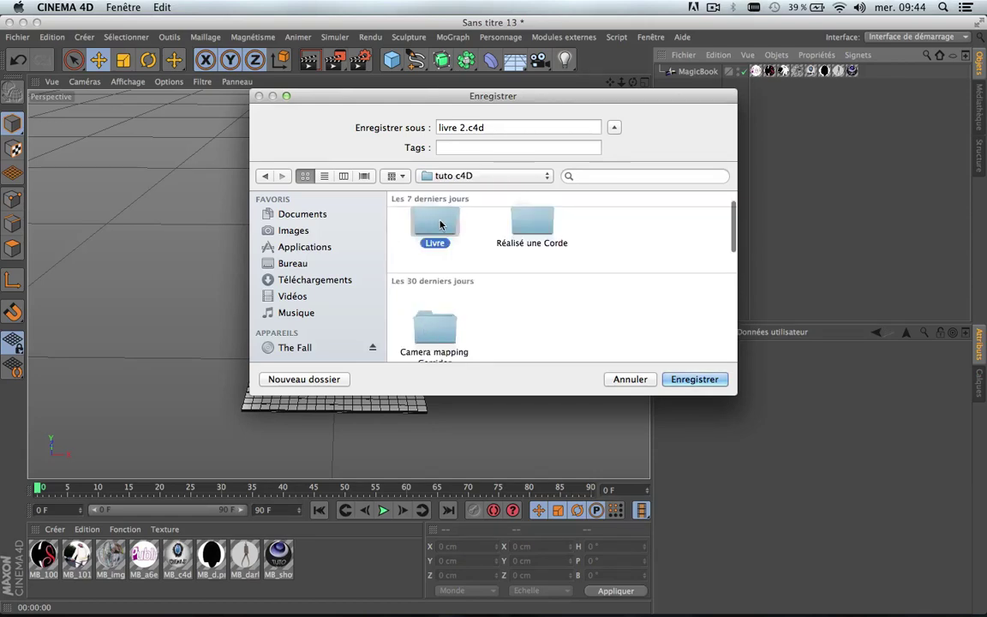
{"action": "double_click", "coordinate": [440, 225]}
{"action": "left_click", "coordinate": [637, 228]}
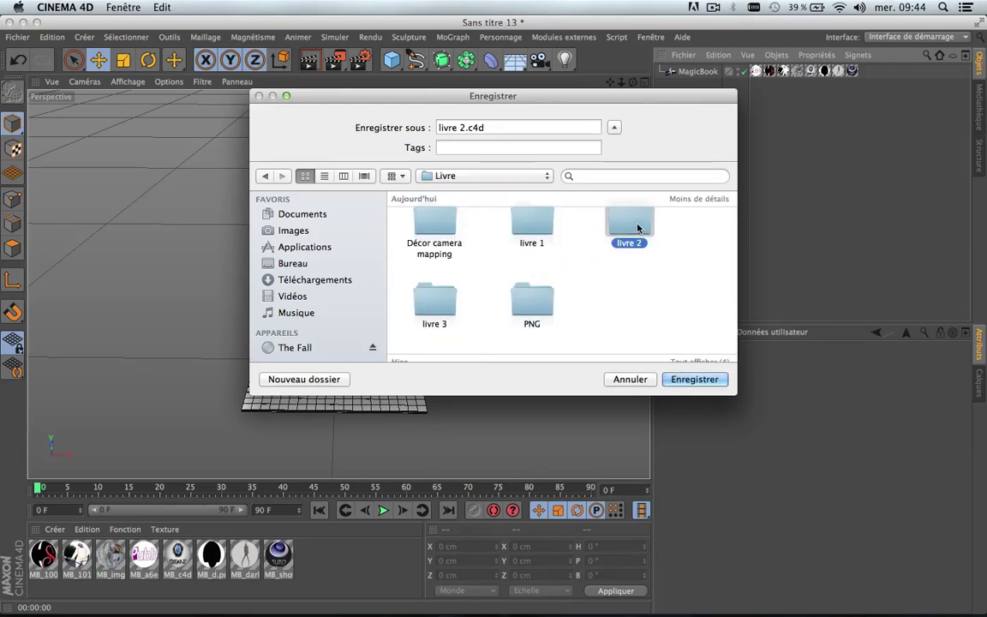
{"action": "double_click", "coordinate": [638, 228]}
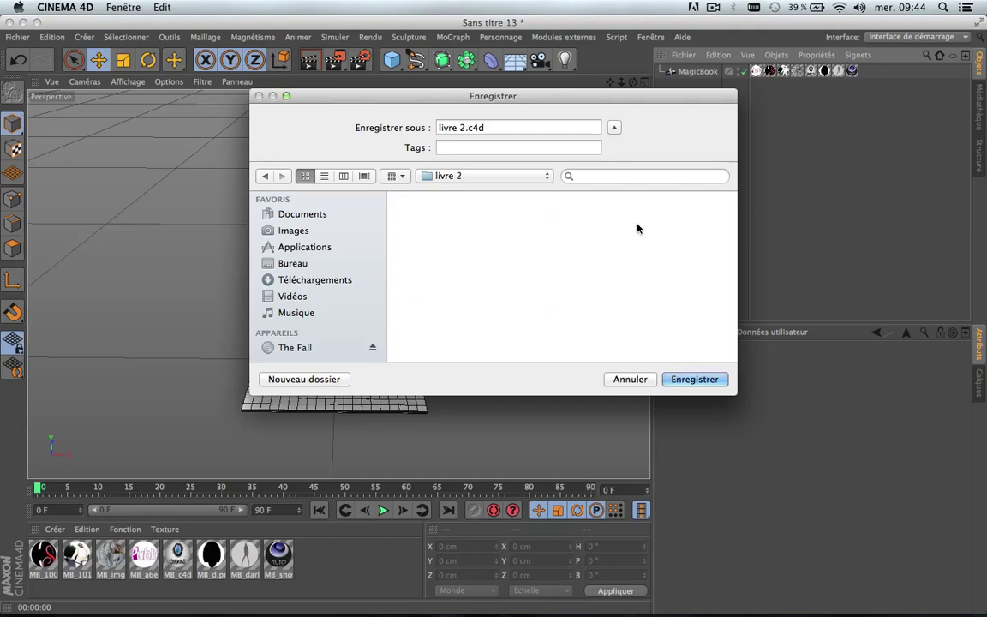
{"action": "left_click", "coordinate": [691, 378]}
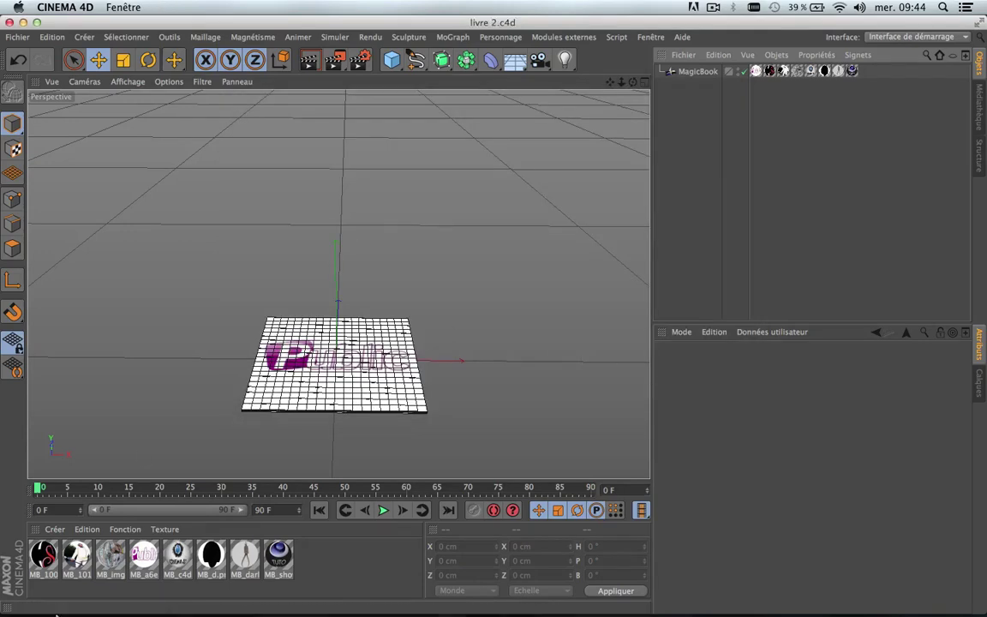
Step: Switch to Finder, check the saved file in the livre 2 folder of the tuto c4D Livre folder, and close the window
{"action": "left_click", "coordinate": [184, 596]}
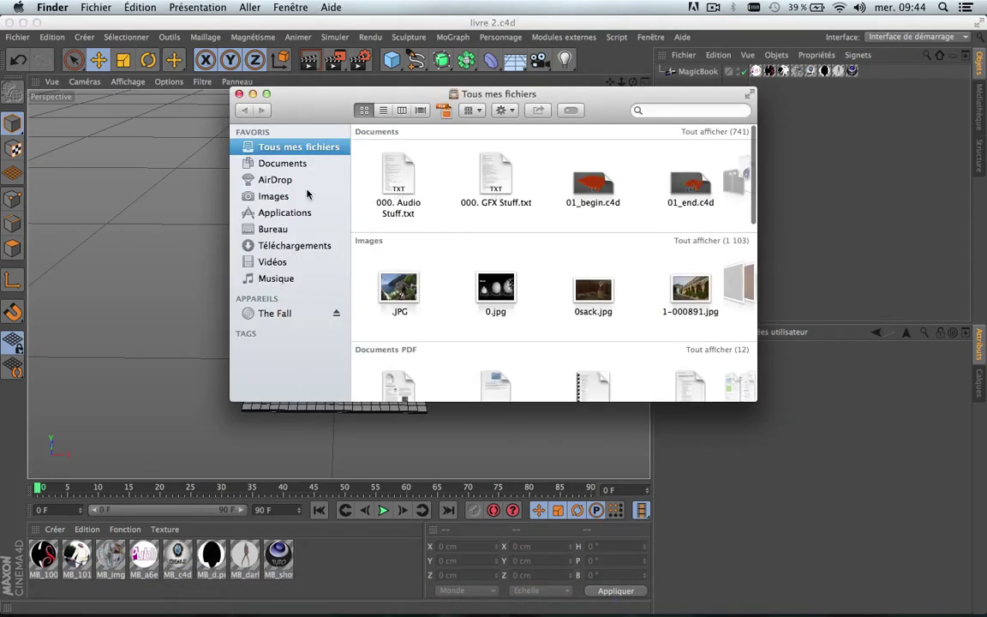
{"action": "left_click", "coordinate": [271, 228]}
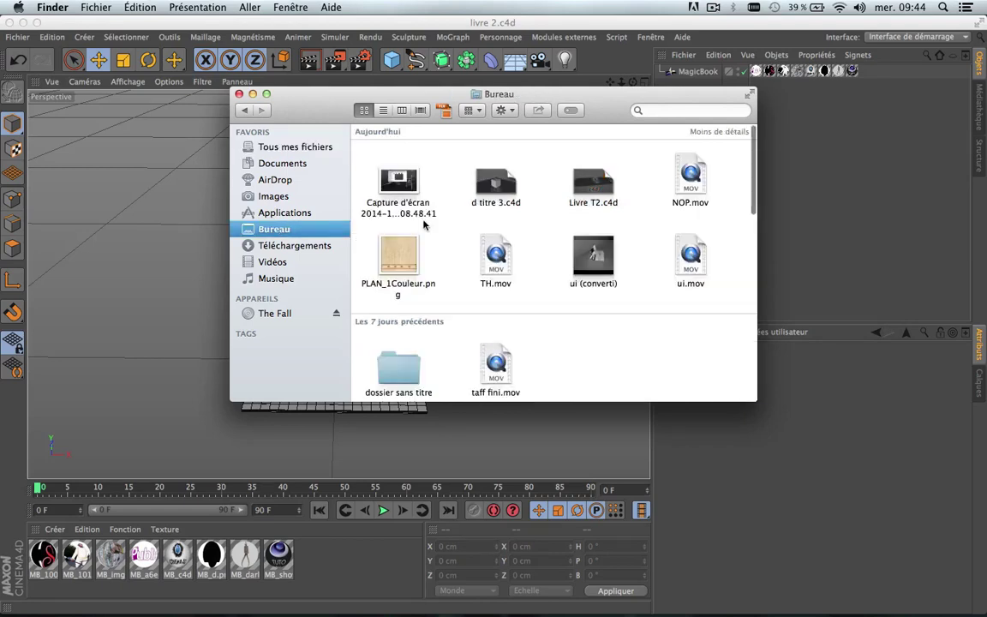
{"action": "scroll", "coordinate": [423, 225], "scroll_direction": "down", "scroll_amount": 15}
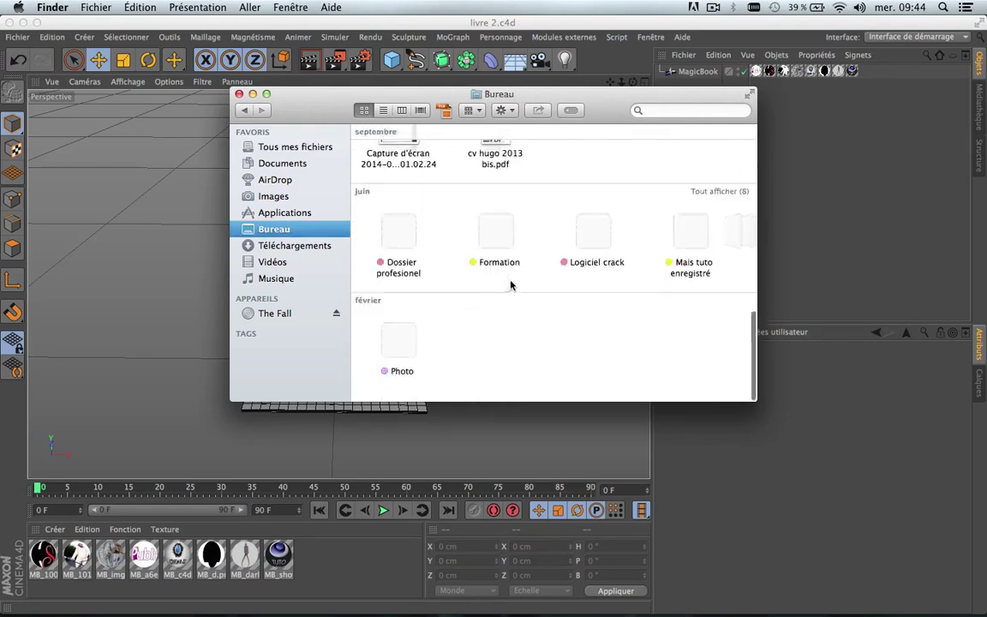
{"action": "double_click", "coordinate": [684, 244]}
{"action": "double_click", "coordinate": [377, 159]}
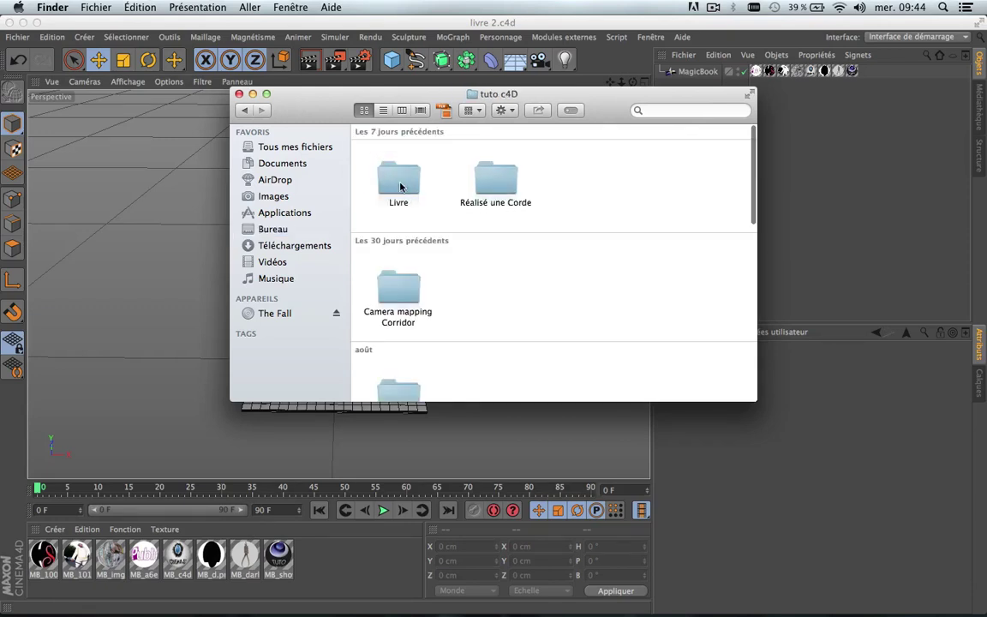
{"action": "double_click", "coordinate": [396, 173]}
{"action": "double_click", "coordinate": [584, 268]}
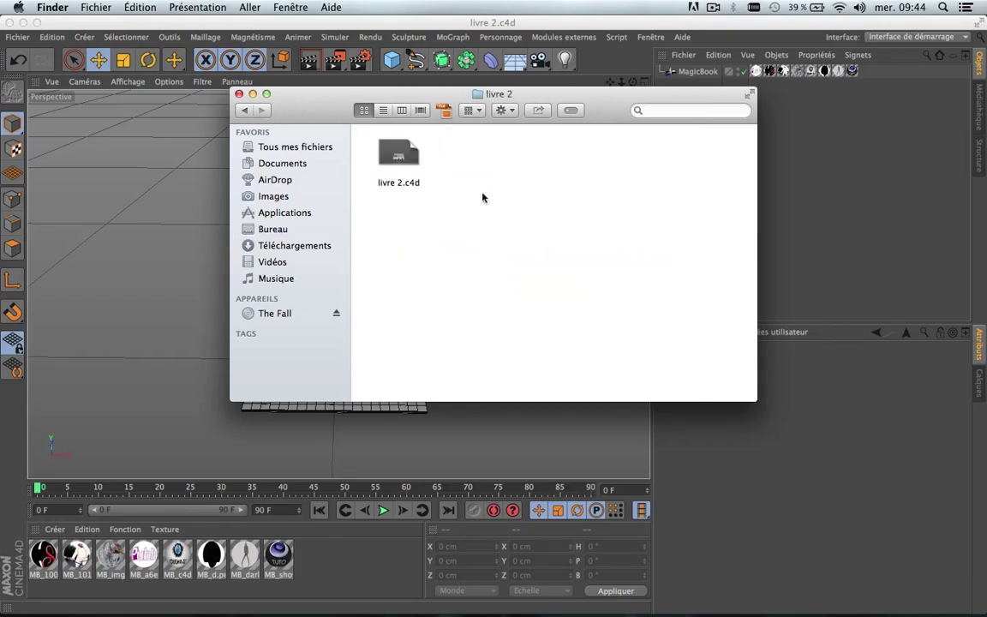
{"action": "left_click", "coordinate": [244, 112]}
{"action": "left_click", "coordinate": [239, 94]}
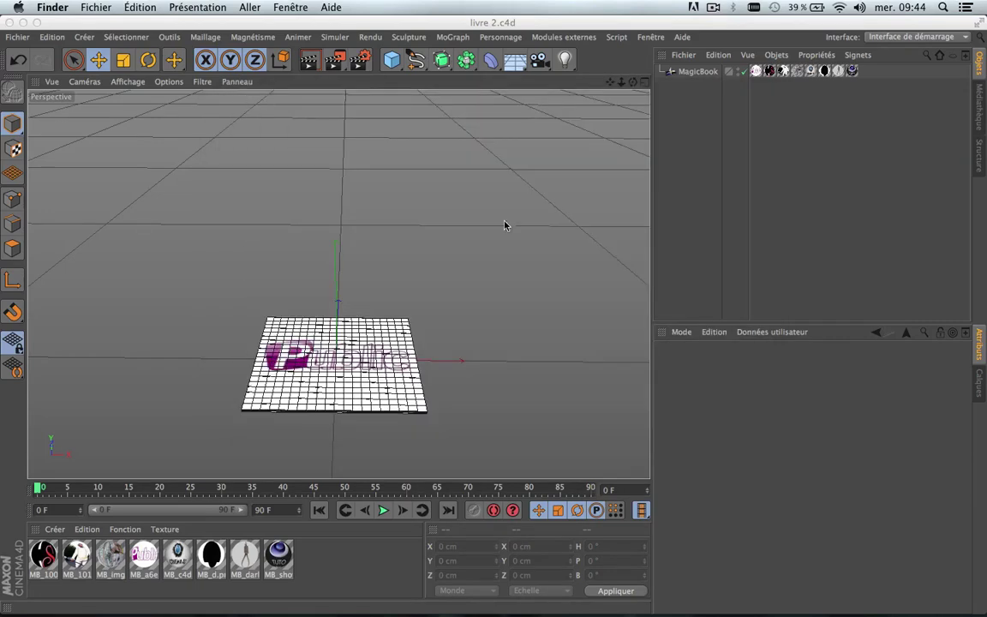
{"action": "scroll", "coordinate": [393, 341], "scroll_direction": "down", "scroll_amount": 5}
{"action": "scroll", "coordinate": [394, 341], "scroll_direction": "up", "scroll_amount": 5}
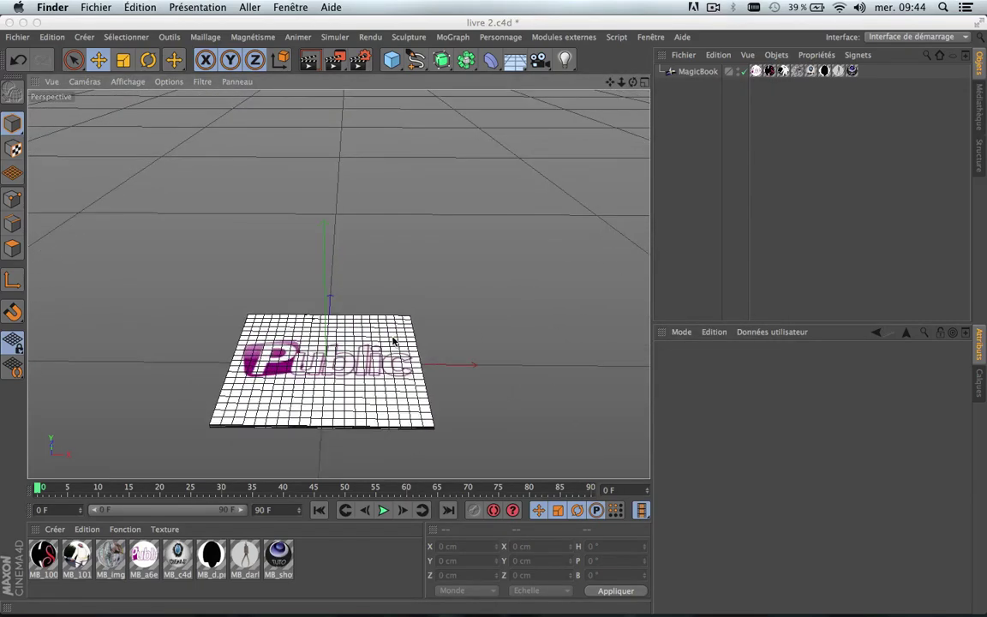
{"action": "scroll", "coordinate": [393, 341], "scroll_direction": "up", "scroll_amount": 3}
{"action": "scroll", "coordinate": [394, 341], "scroll_direction": "down", "scroll_amount": 1}
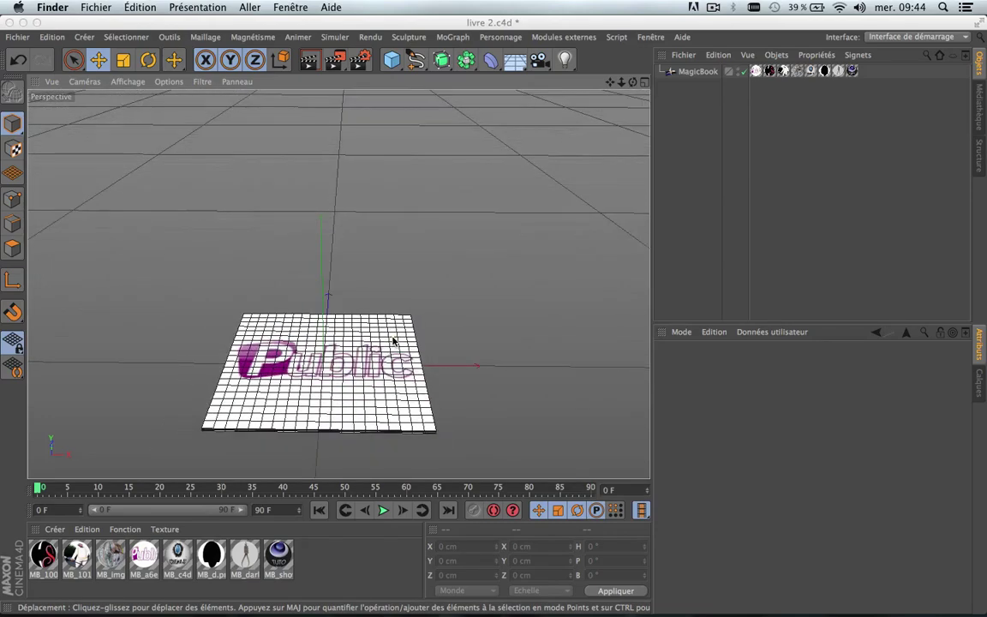
{"action": "scroll", "coordinate": [393, 341], "scroll_direction": "up", "scroll_amount": 1}
{"action": "scroll", "coordinate": [394, 341], "scroll_direction": "down", "scroll_amount": 2}
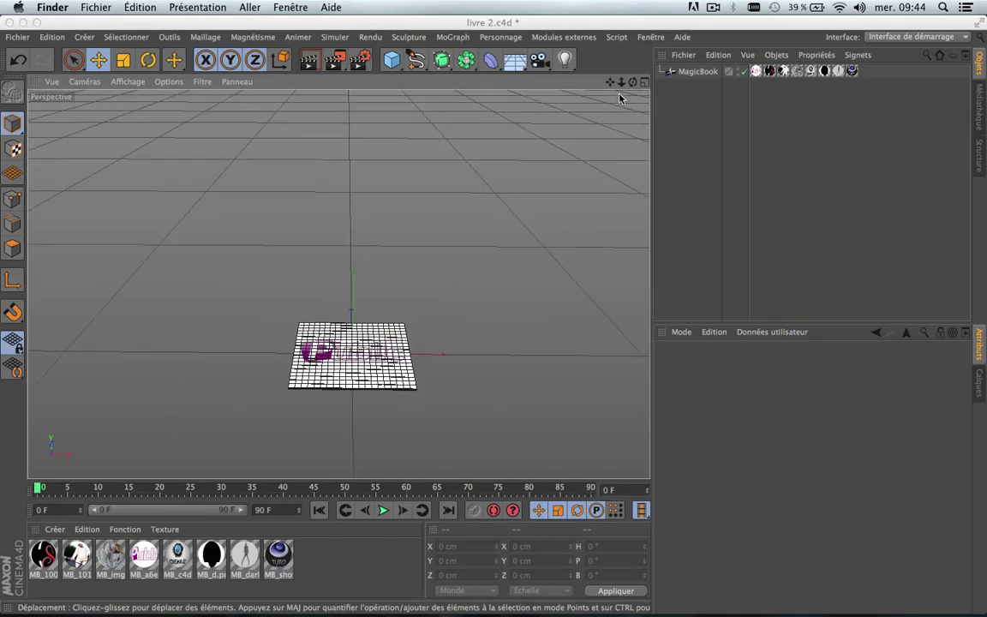
{"action": "left_click_drag", "start_coordinate": [632, 82], "coordinate": [625, 72]}
Step: Select the MagicBook to display its animation settings, and close the livre 2.c4d project without saving the changes
{"action": "left_click_drag", "start_coordinate": [692, 111], "coordinate": [700, 72]}
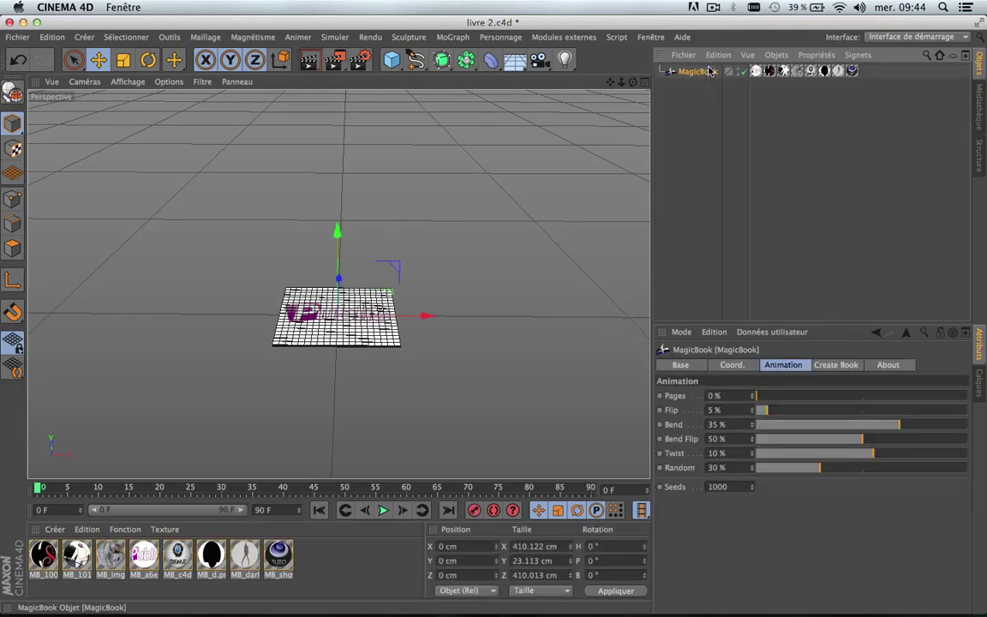
{"action": "left_click", "coordinate": [10, 23]}
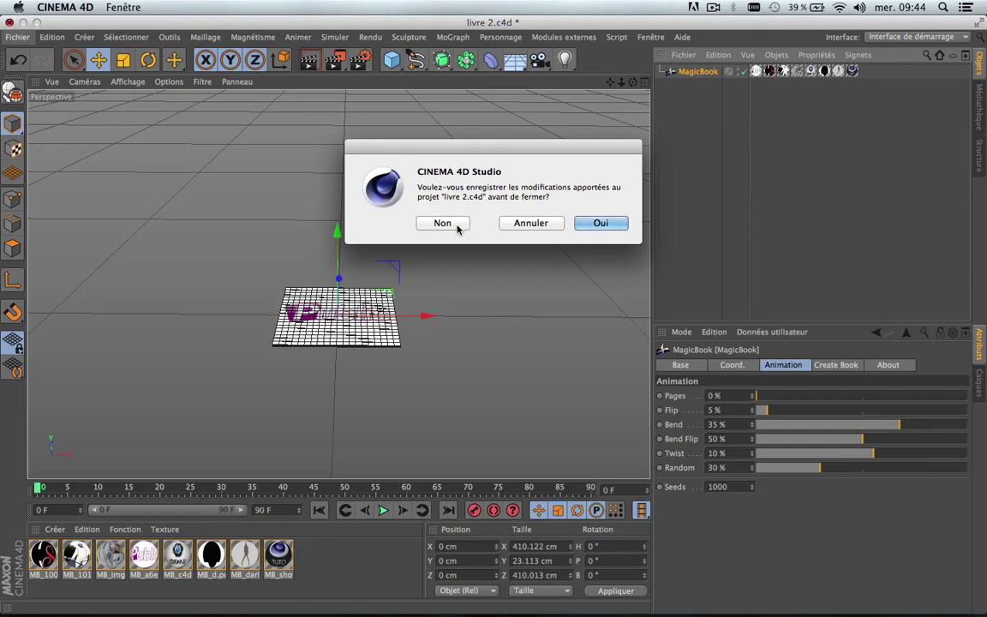
{"action": "left_click", "coordinate": [442, 224]}
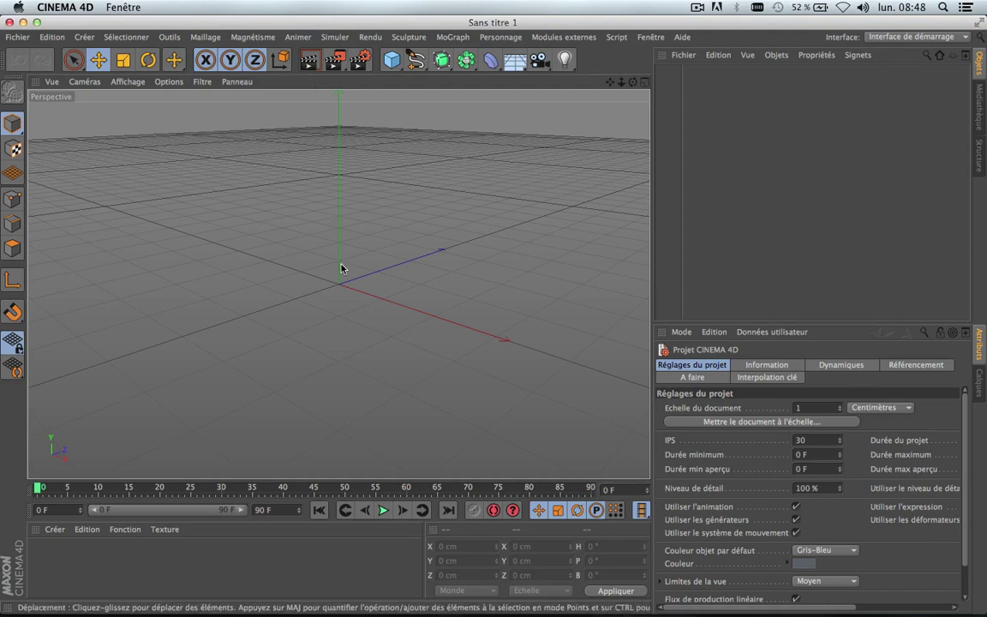
Step: Add a Plan (plane) object to the empty scene and display the view with Gouraud shading and lines
{"action": "scroll", "coordinate": [341, 269], "scroll_direction": "up", "scroll_amount": 5}
{"action": "scroll", "coordinate": [341, 269], "scroll_direction": "down", "scroll_amount": 5}
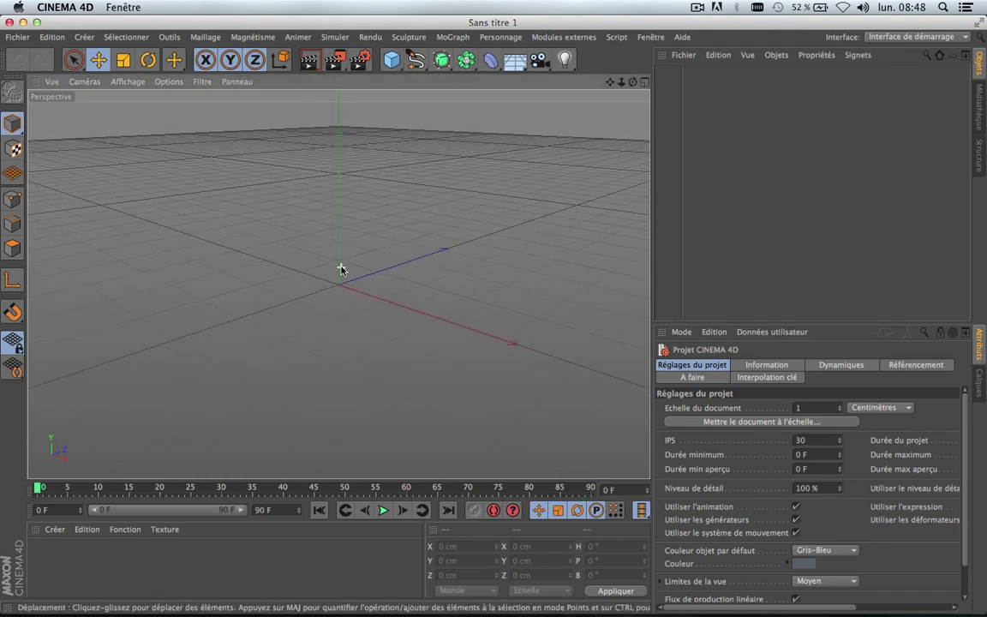
{"action": "left_click_drag", "start_coordinate": [611, 82], "coordinate": [611, 90]}
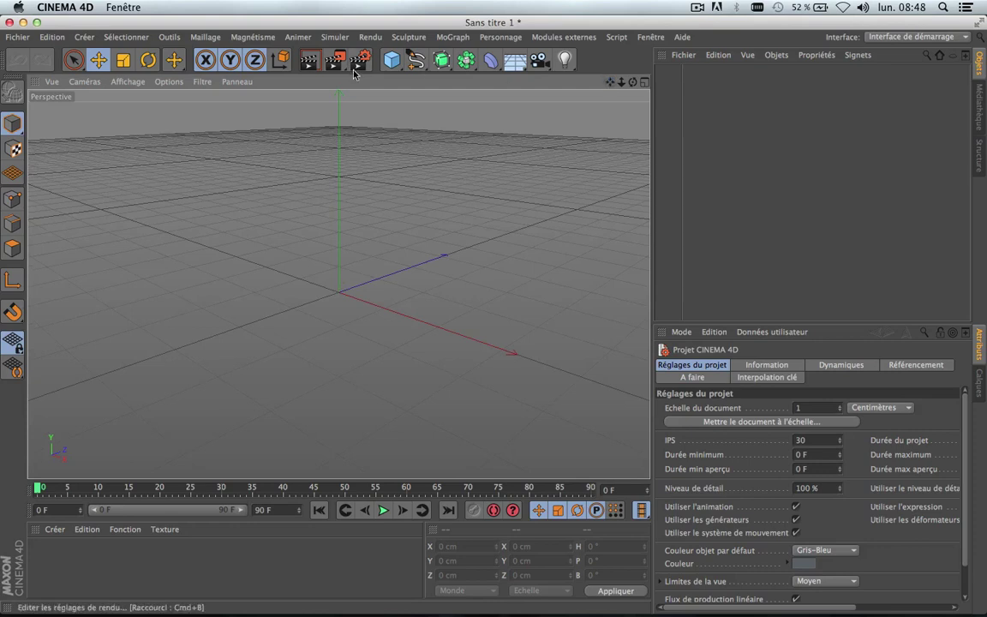
{"action": "left_click_drag", "start_coordinate": [392, 59], "coordinate": [564, 104]}
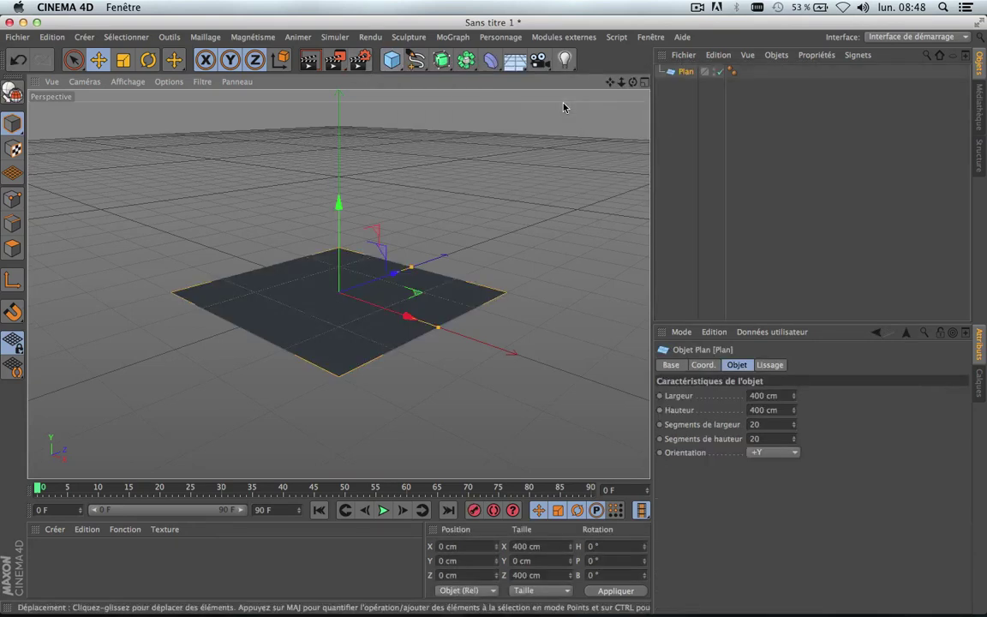
{"action": "left_click", "coordinate": [128, 81]}
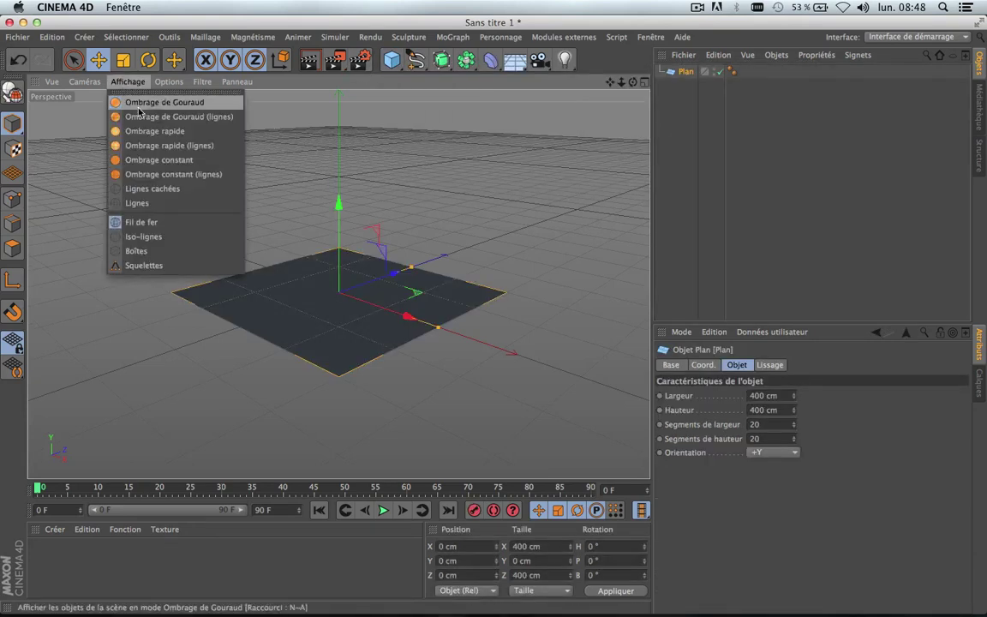
{"action": "left_click", "coordinate": [142, 116]}
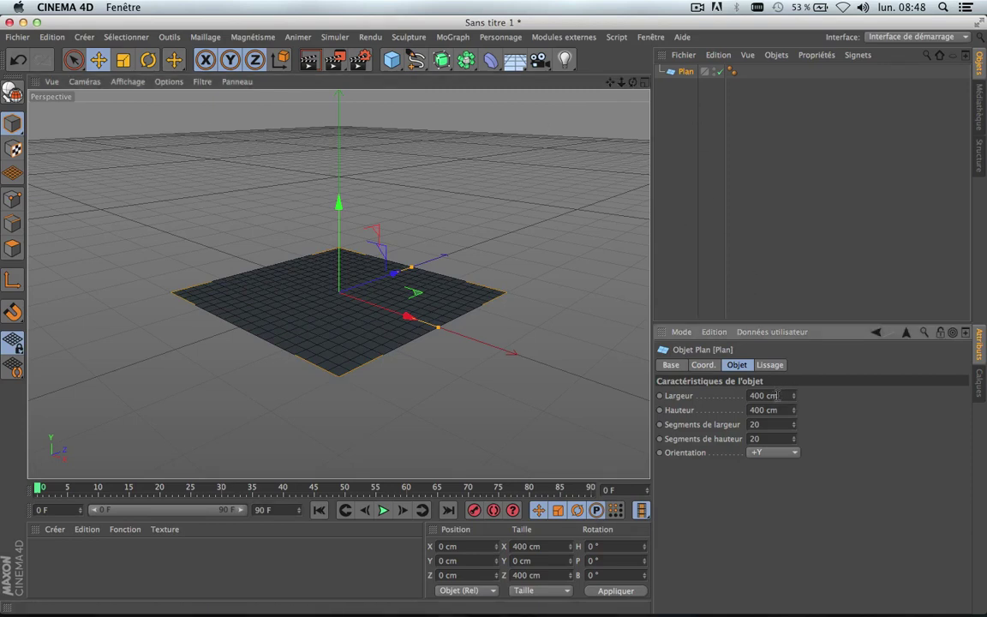
Step: Set the plane's width to 200 cm and height to 300 cm, with 10 width segments and 10 height segments
{"action": "left_click", "coordinate": [777, 396]}
{"action": "type", "text": "200"}
{"action": "left_click", "coordinate": [770, 410]}
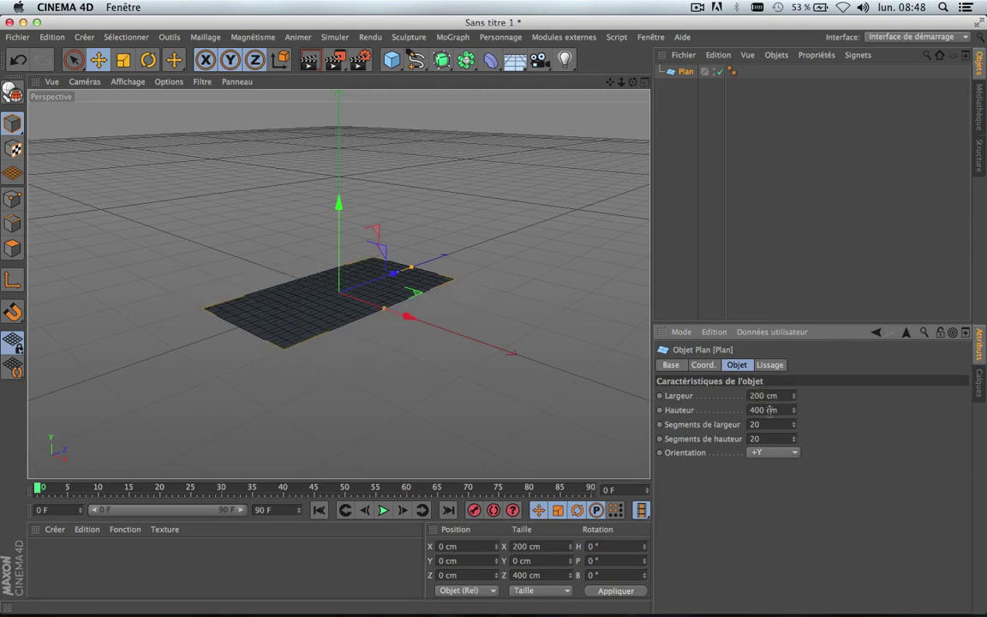
{"action": "type", "text": "300"}
{"action": "key", "text": "Return"}
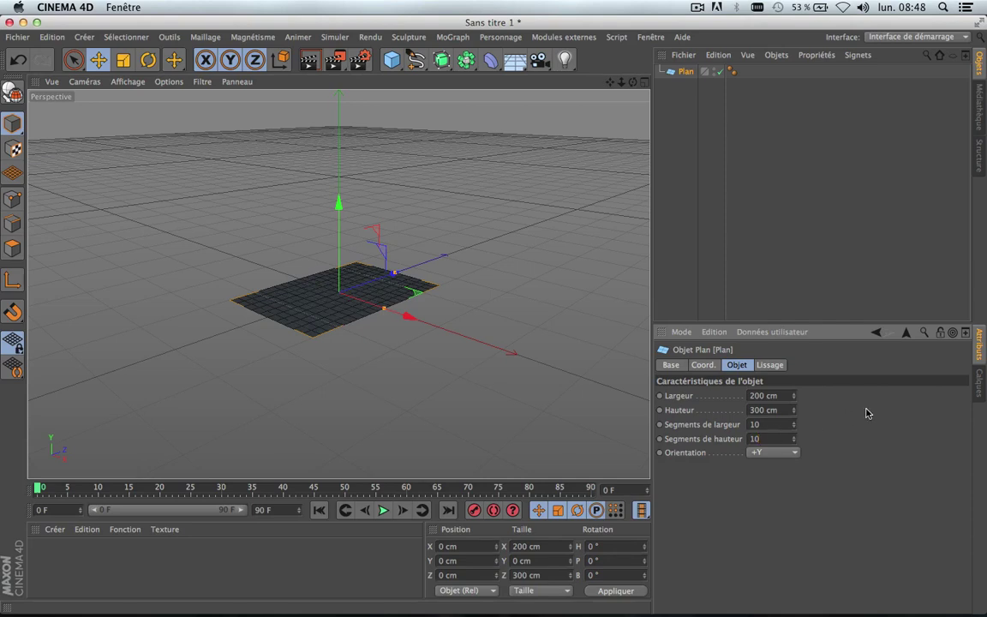
Step: Set the plane's Orientation to +X so it stands upright
{"action": "scroll", "coordinate": [322, 301], "scroll_direction": "up", "scroll_amount": 3}
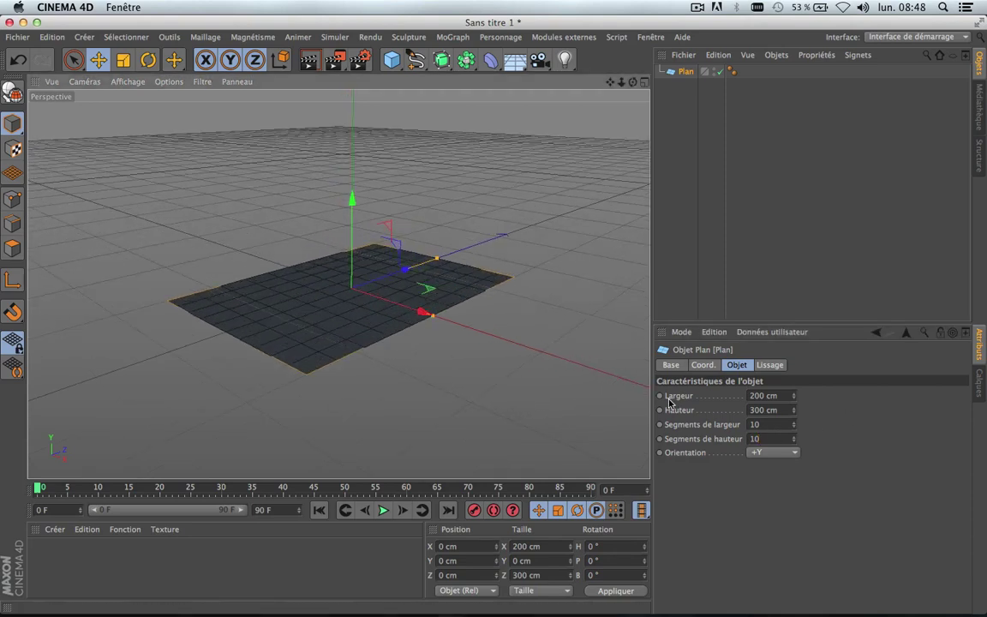
{"action": "left_click", "coordinate": [775, 455]}
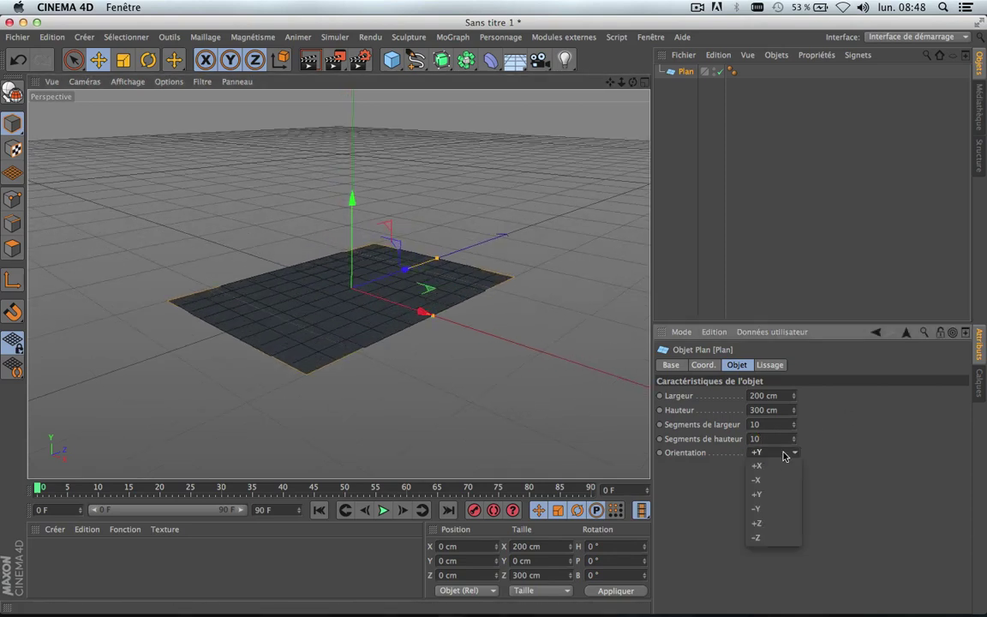
{"action": "left_click", "coordinate": [770, 467]}
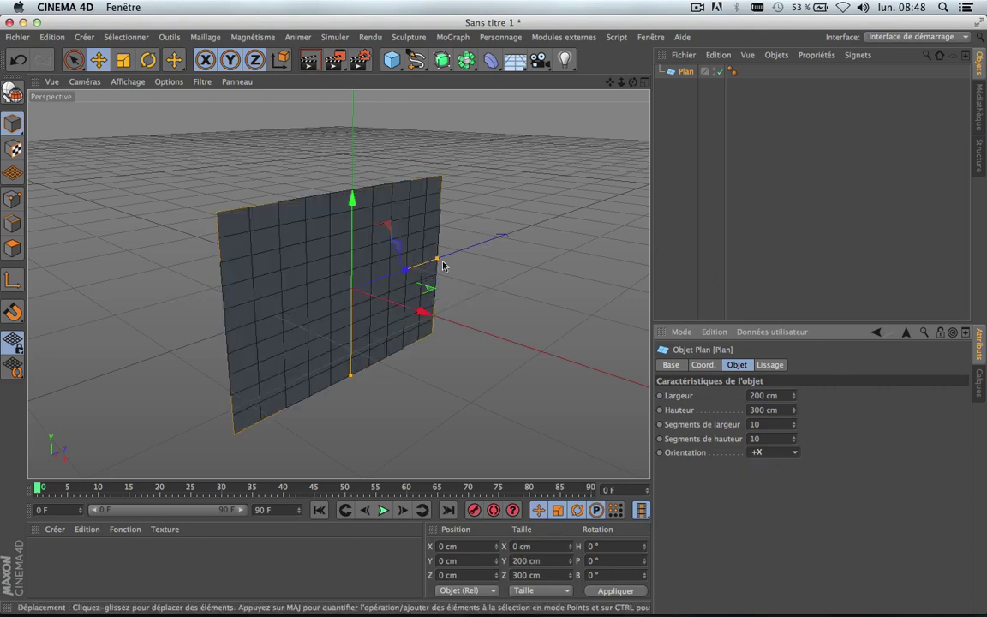
Step: Add an Incurvation (bend) deformer to the scene
{"action": "scroll", "coordinate": [460, 286], "scroll_direction": "down", "scroll_amount": 5}
{"action": "scroll", "coordinate": [460, 286], "scroll_direction": "up", "scroll_amount": 4}
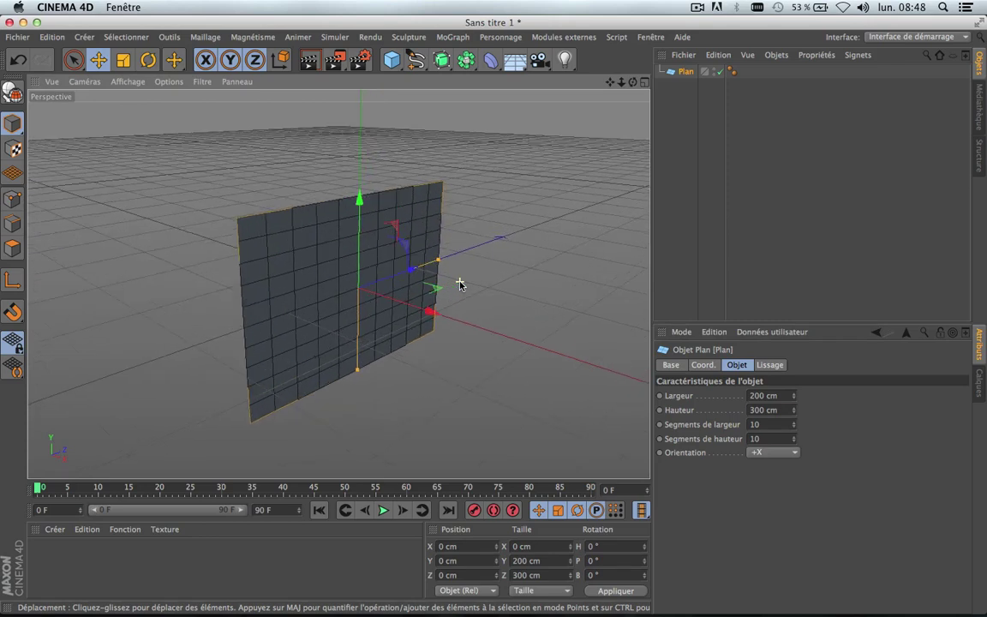
{"action": "left_click", "coordinate": [492, 59]}
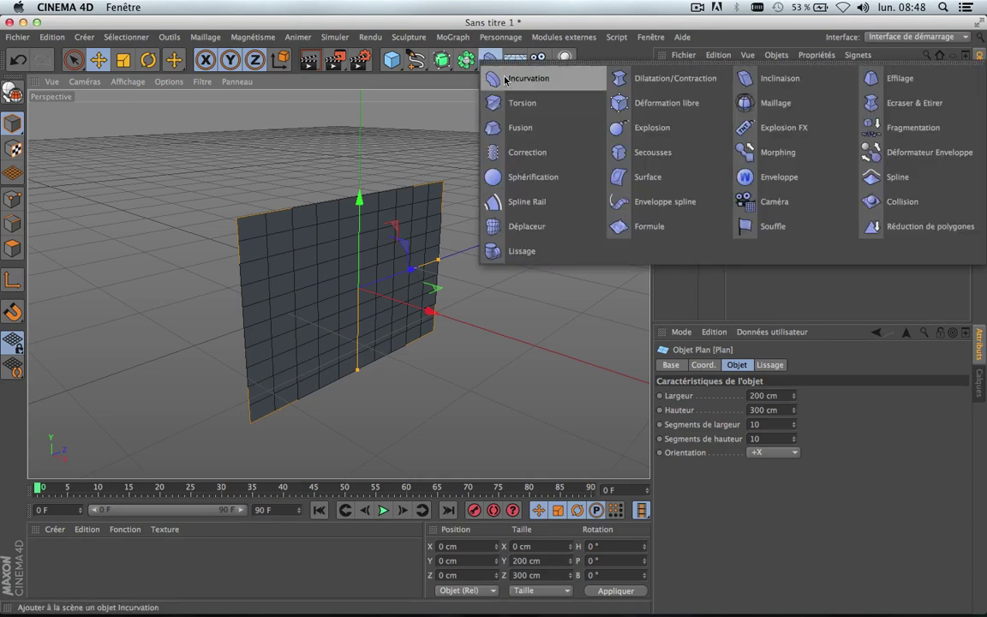
{"action": "left_click", "coordinate": [518, 83]}
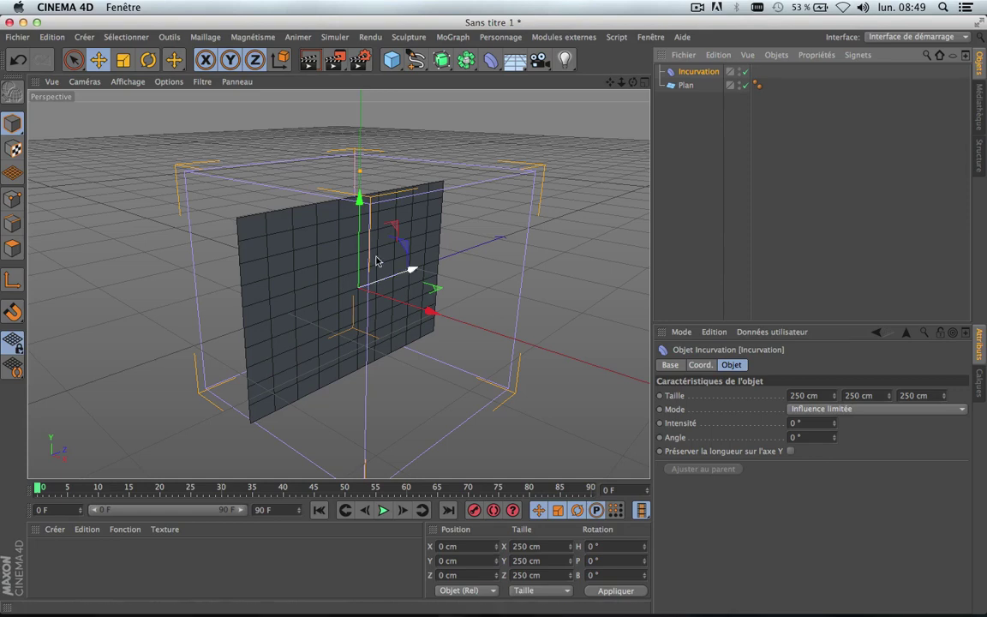
Step: Set the Incurvation deformer's size to 2 cm × 200 cm × 300 cm to match the plane
{"action": "left_click", "coordinate": [809, 395]}
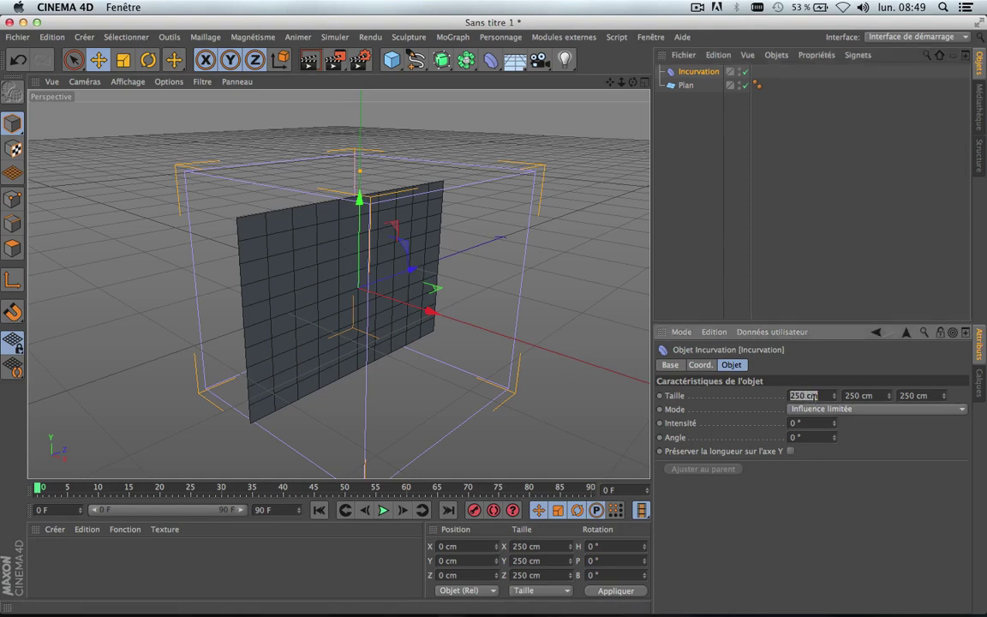
{"action": "type", "text": "2"}
{"action": "key", "text": "Return"}
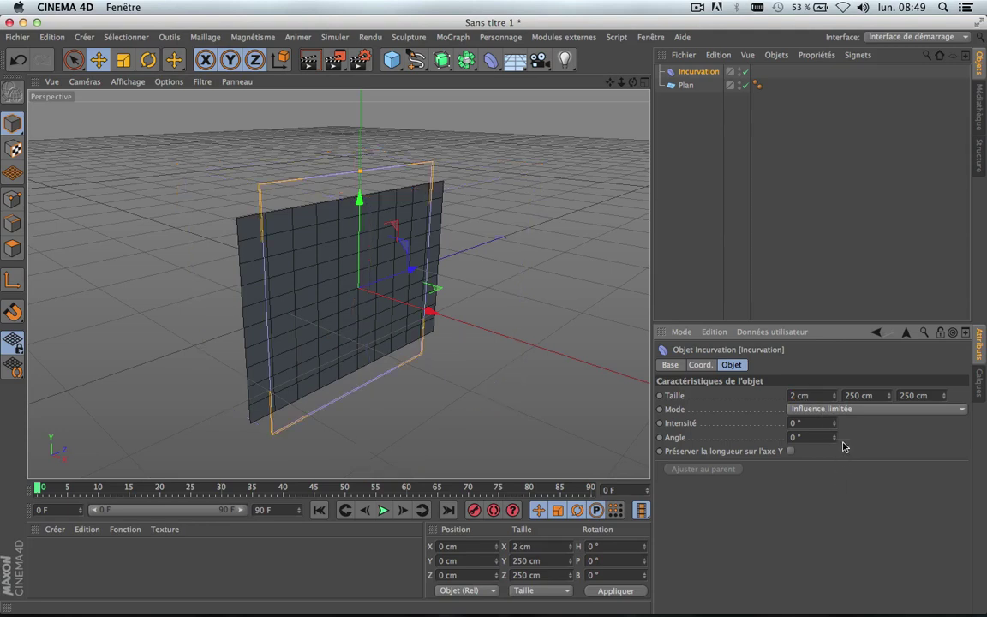
{"action": "left_click", "coordinate": [860, 395]}
{"action": "type", "text": "2"}
{"action": "key", "text": "Return"}
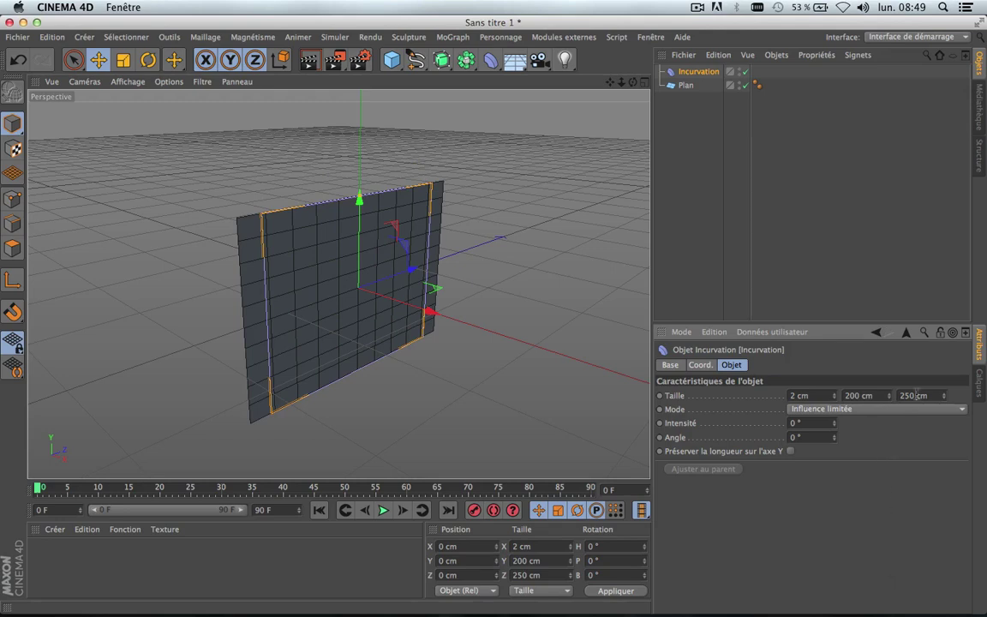
{"action": "left_click", "coordinate": [917, 396]}
{"action": "key", "text": "Return"}
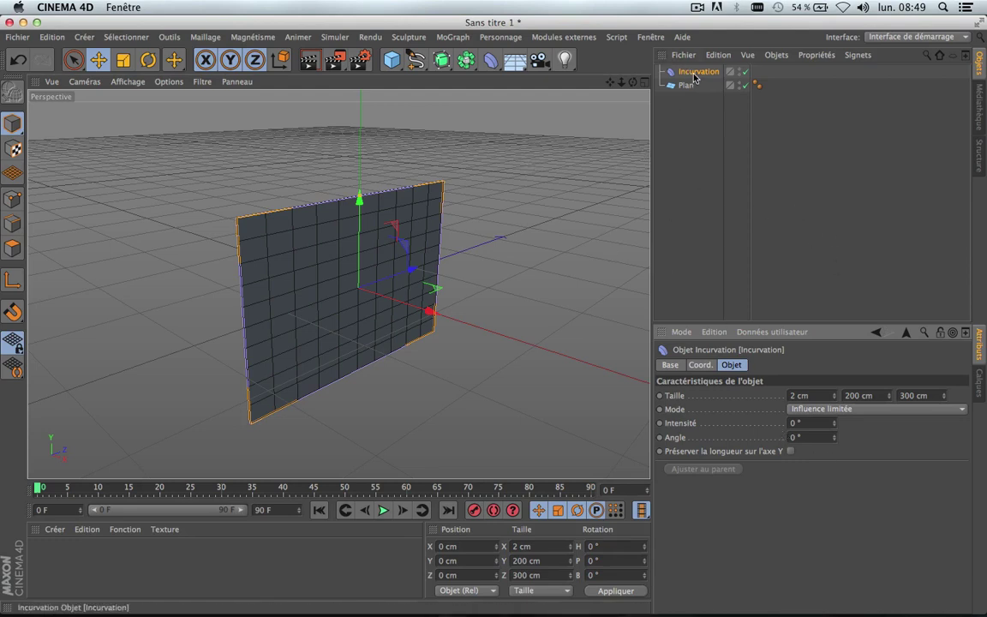
Step: Make the Incurvation deformer a child of the Plan object and select the deformer
{"action": "mouse_move", "coordinate": [691, 79]}
{"action": "left_mouse_down"}
{"action": "mouse_move", "coordinate": [696, 94]}
{"action": "mouse_move", "coordinate": [687, 89]}
{"action": "left_mouse_up"}
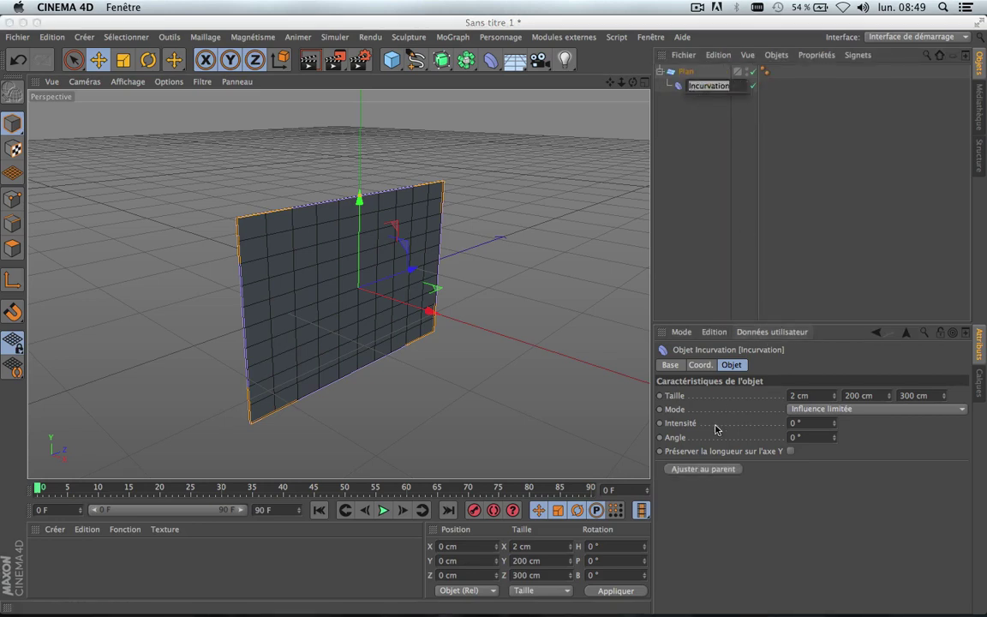
{"action": "left_click", "coordinate": [670, 202]}
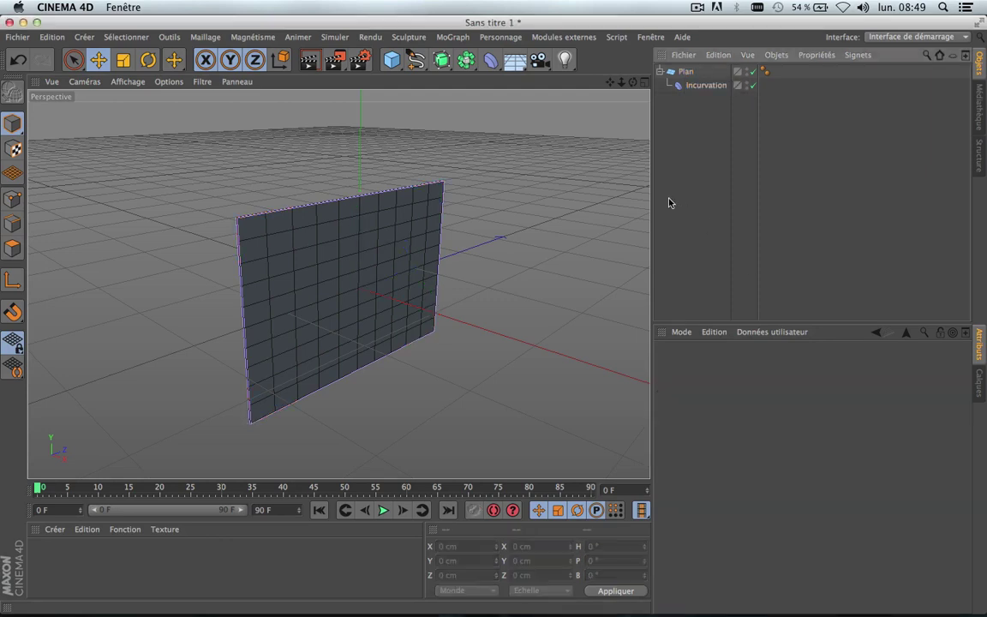
{"action": "left_click", "coordinate": [696, 87]}
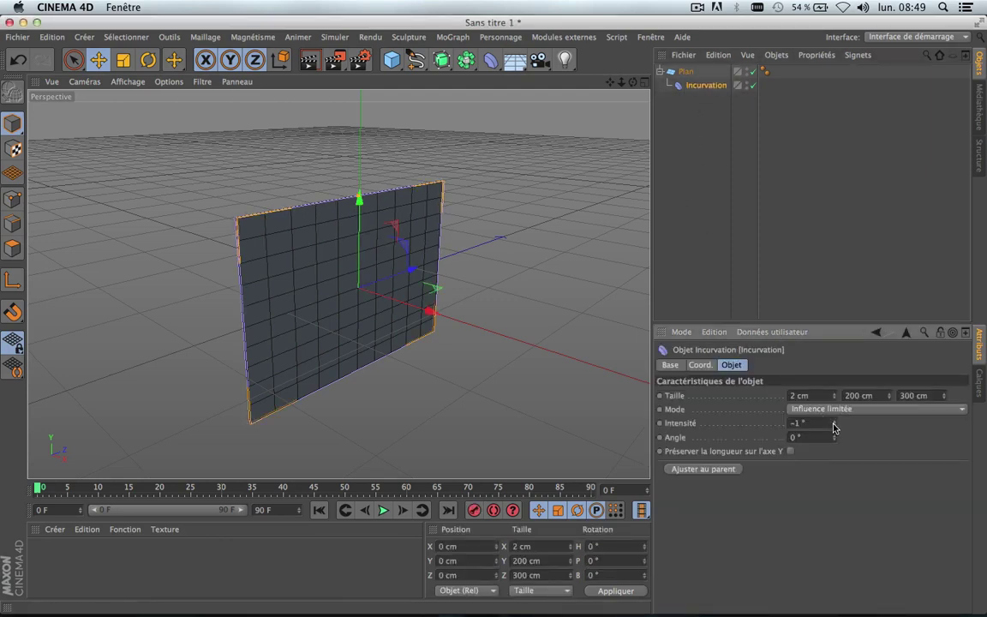
Step: Try out the Incurvation deformer's intensity on the plane and undo the changes
{"action": "left_click_drag", "start_coordinate": [833, 422], "coordinate": [853, 417]}
{"action": "mouse_move", "coordinate": [835, 423]}
{"action": "left_mouse_down"}
{"action": "mouse_move", "coordinate": [835, 523]}
{"action": "mouse_move", "coordinate": [834, 360]}
{"action": "mouse_move", "coordinate": [835, 474]}
{"action": "mouse_move", "coordinate": [835, 398]}
{"action": "mouse_move", "coordinate": [835, 440]}
{"action": "left_mouse_up"}
{"action": "key", "text": "super+z"}
{"action": "key", "text": "super+z"}
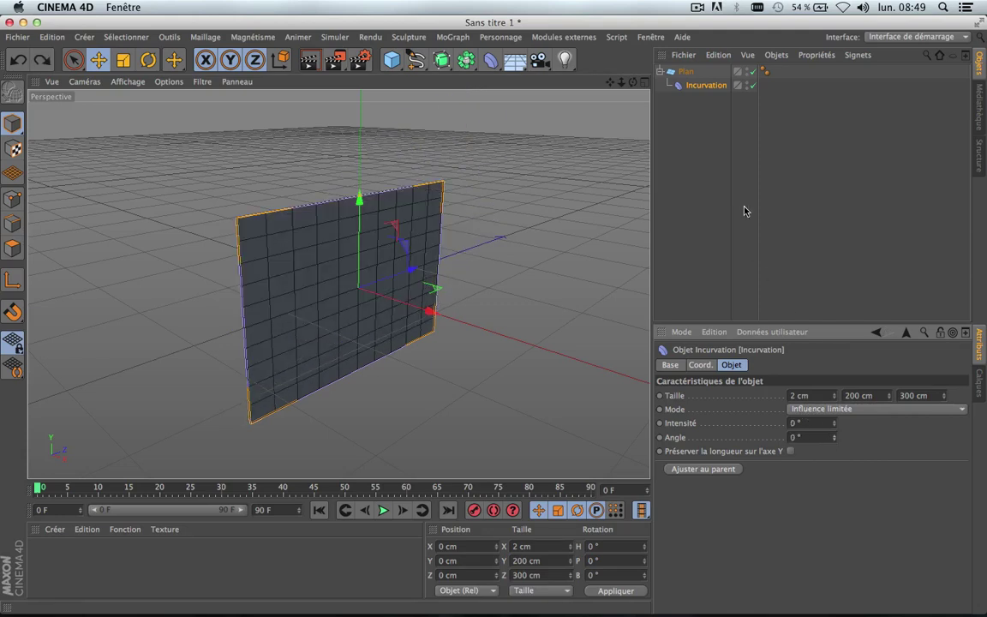
Step: Add a Neutre (null) object and place the Plan with its deformer inside it
{"action": "left_click", "coordinate": [684, 73]}
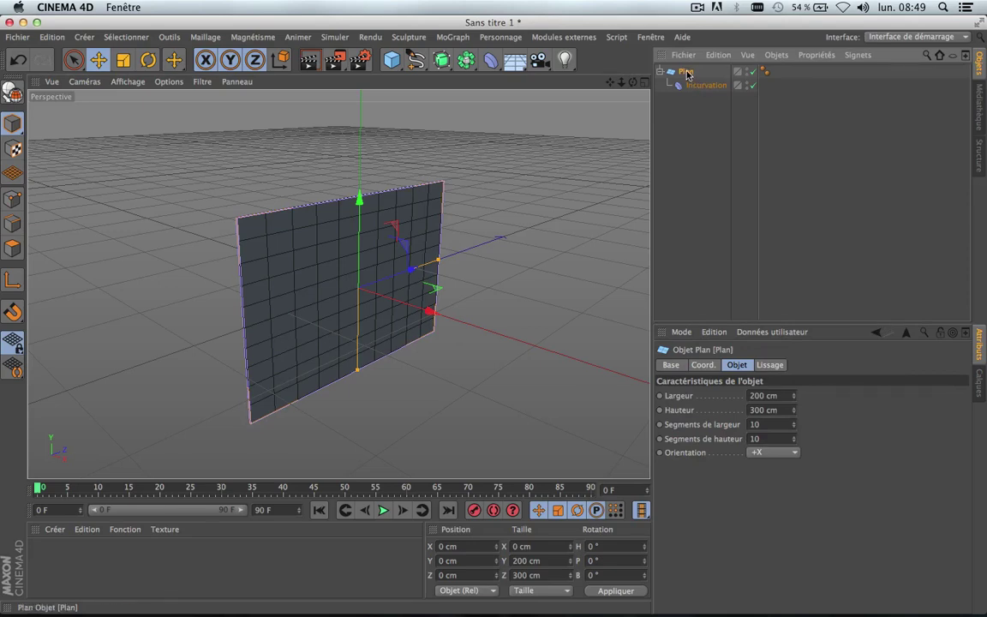
{"action": "left_click", "coordinate": [679, 115]}
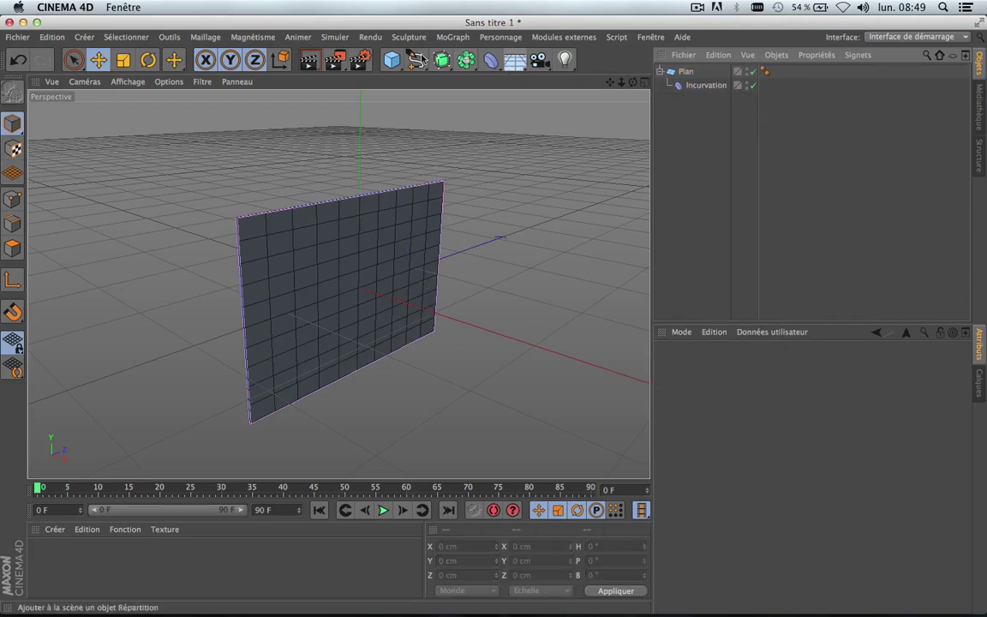
{"action": "left_click", "coordinate": [391, 62]}
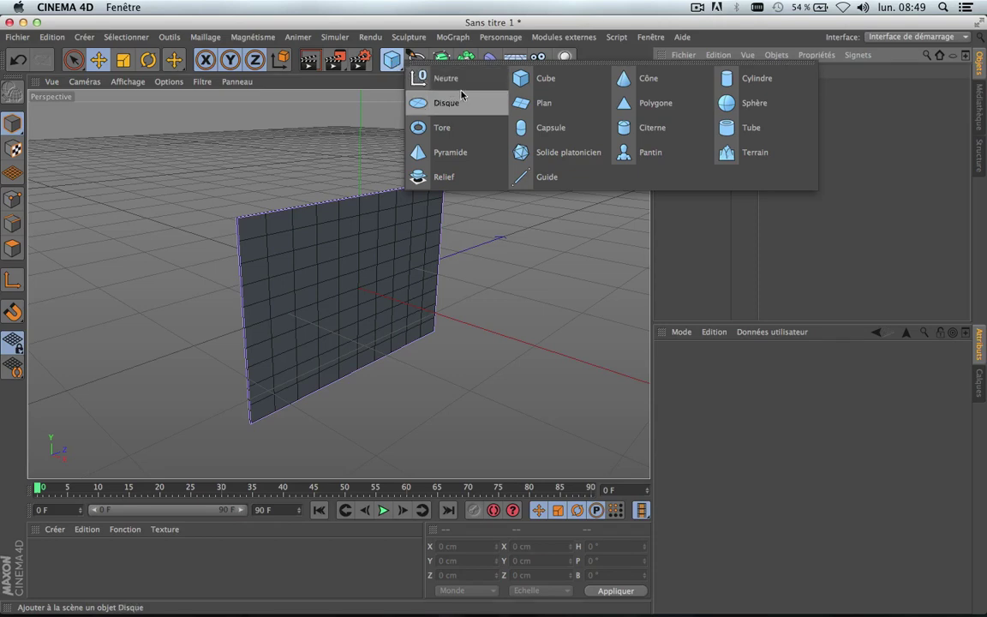
{"action": "left_click", "coordinate": [431, 83]}
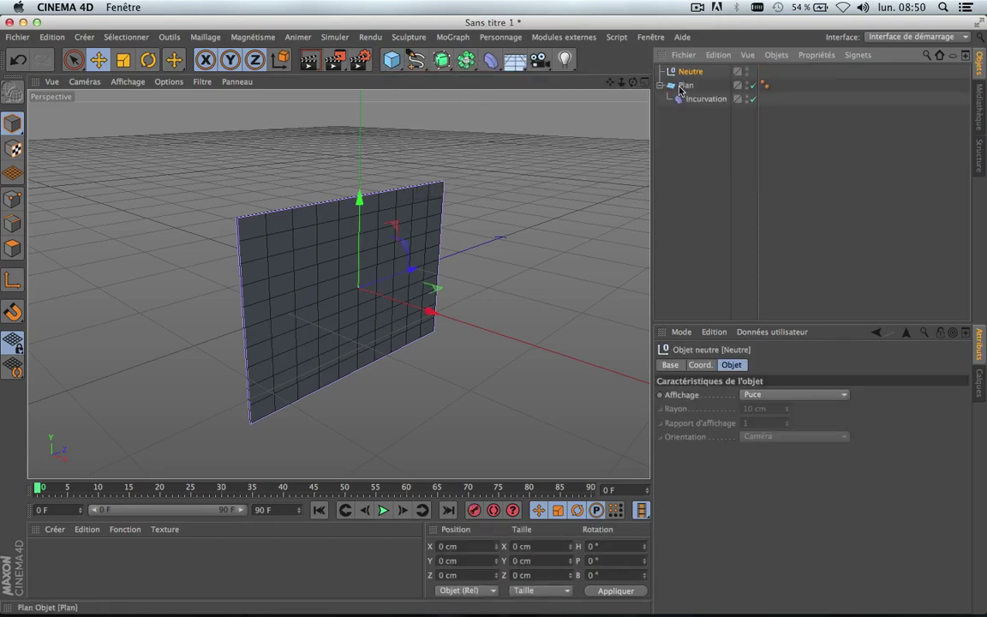
{"action": "left_click_drag", "start_coordinate": [687, 86], "coordinate": [684, 76]}
{"action": "left_click", "coordinate": [693, 75]}
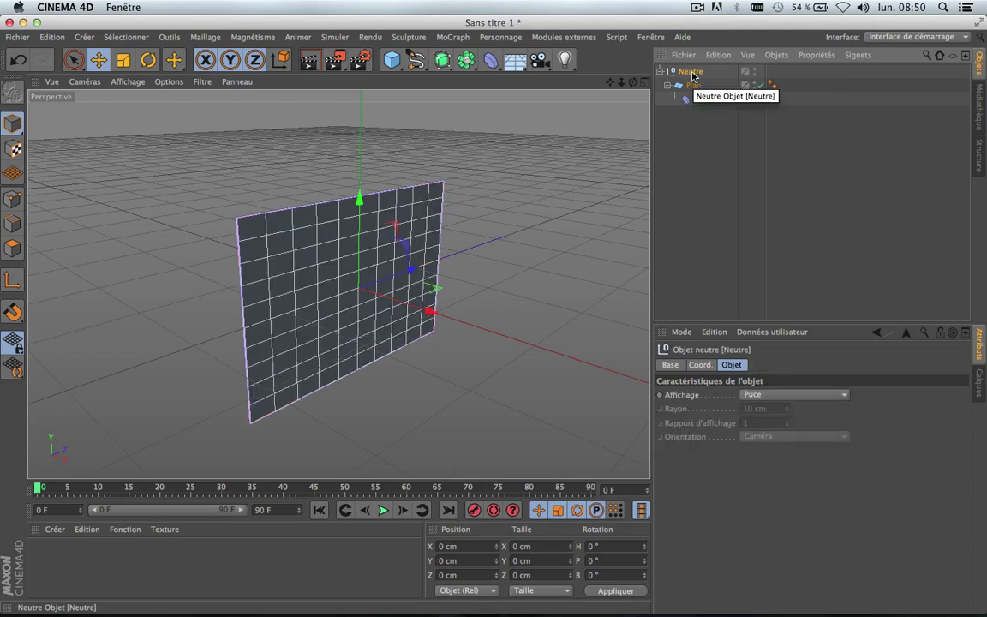
Step: Rename the null object as Page 1
{"action": "double_click", "coordinate": [692, 74]}
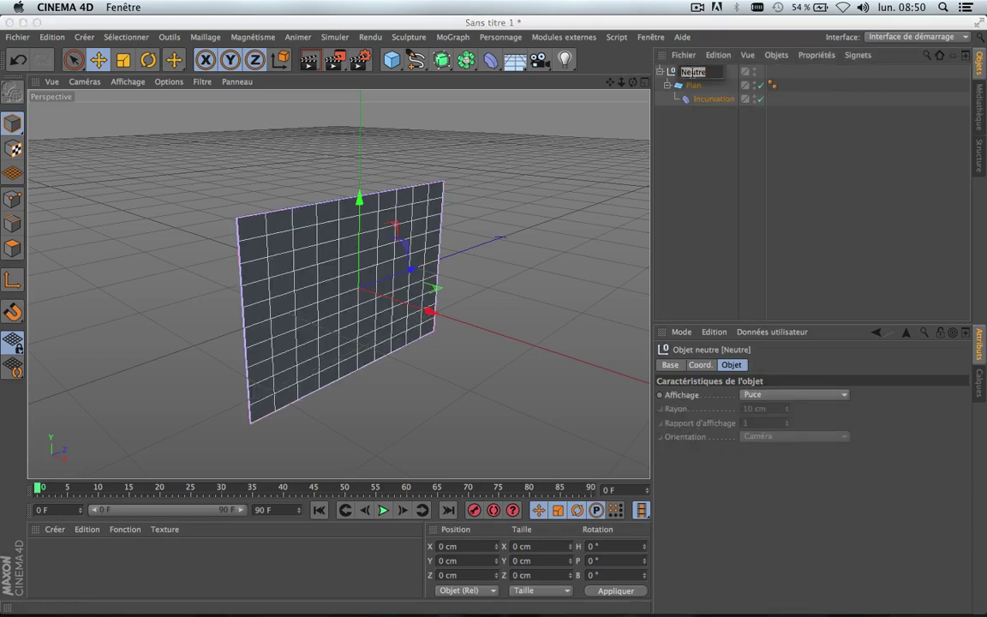
{"action": "type", "text": "d"}
{"action": "type", "text": "age 1"}
{"action": "left_click", "coordinate": [696, 173]}
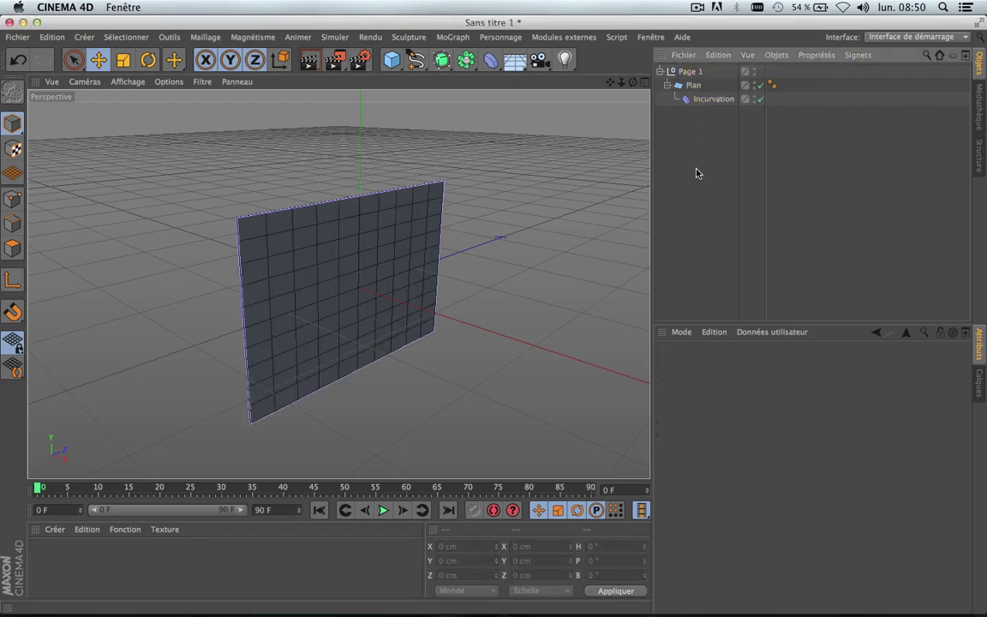
Step: Move only the axis of Page 1 down to the plane's lower edge, at Y -100 cm
{"action": "left_click", "coordinate": [691, 73]}
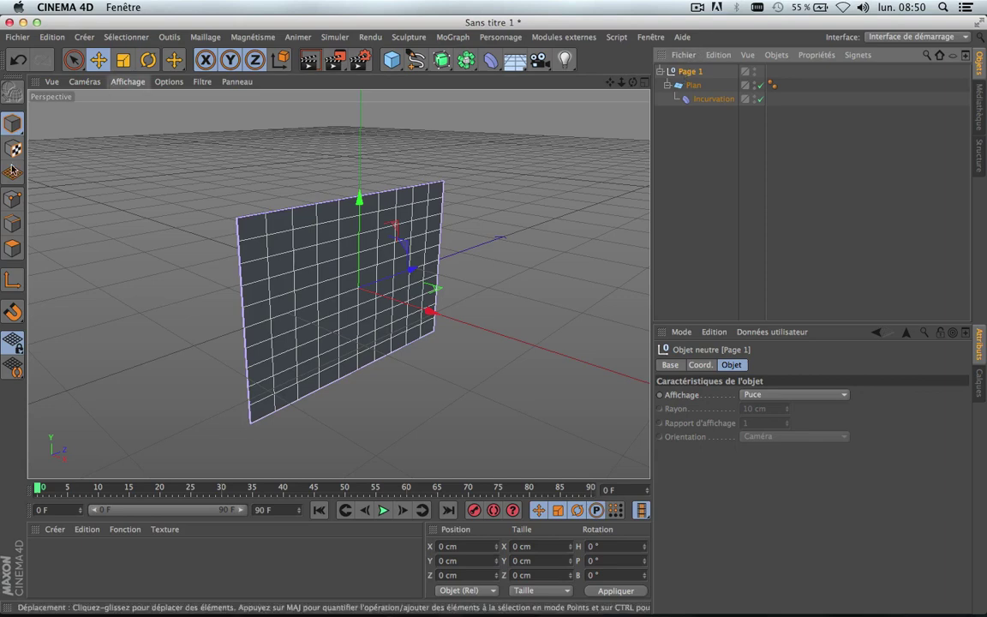
{"action": "left_click", "coordinate": [12, 280]}
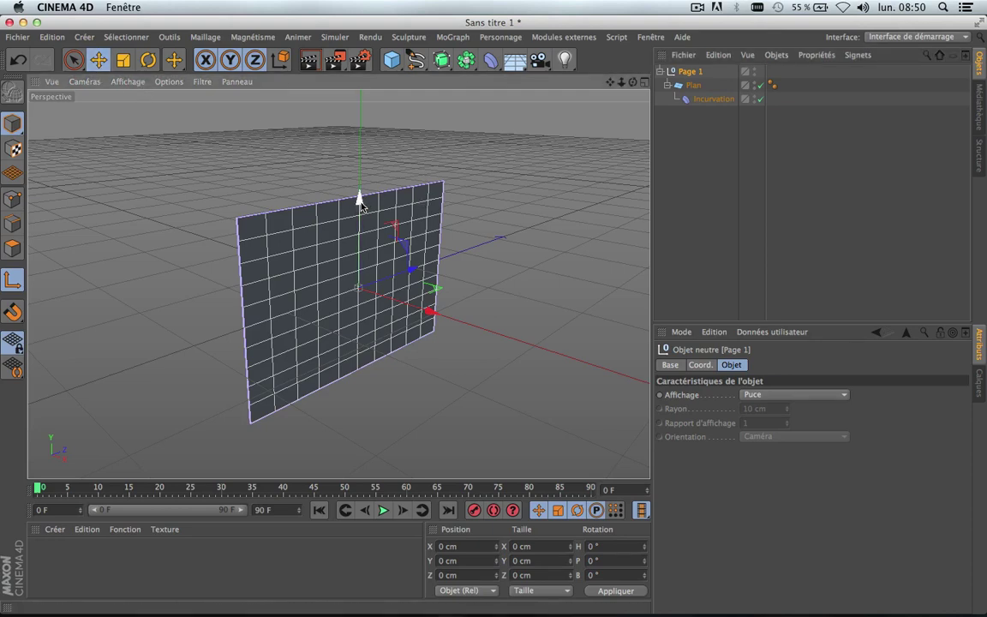
{"action": "left_click_drag", "start_coordinate": [360, 202], "coordinate": [364, 291]}
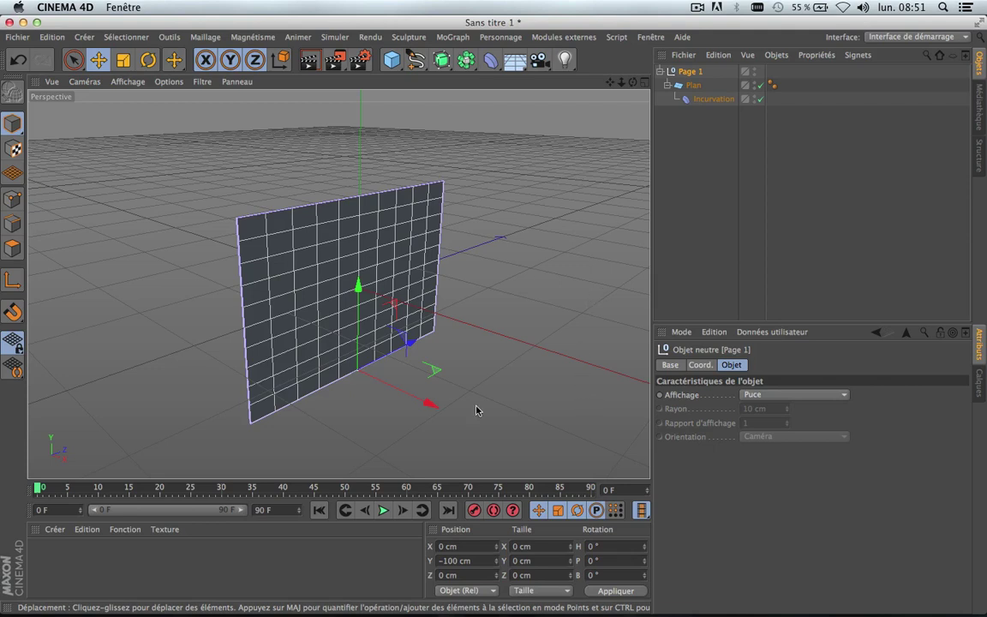
Step: Turn off axis editing and set the Y position of Page 1 to 0 cm
{"action": "left_click", "coordinate": [468, 560]}
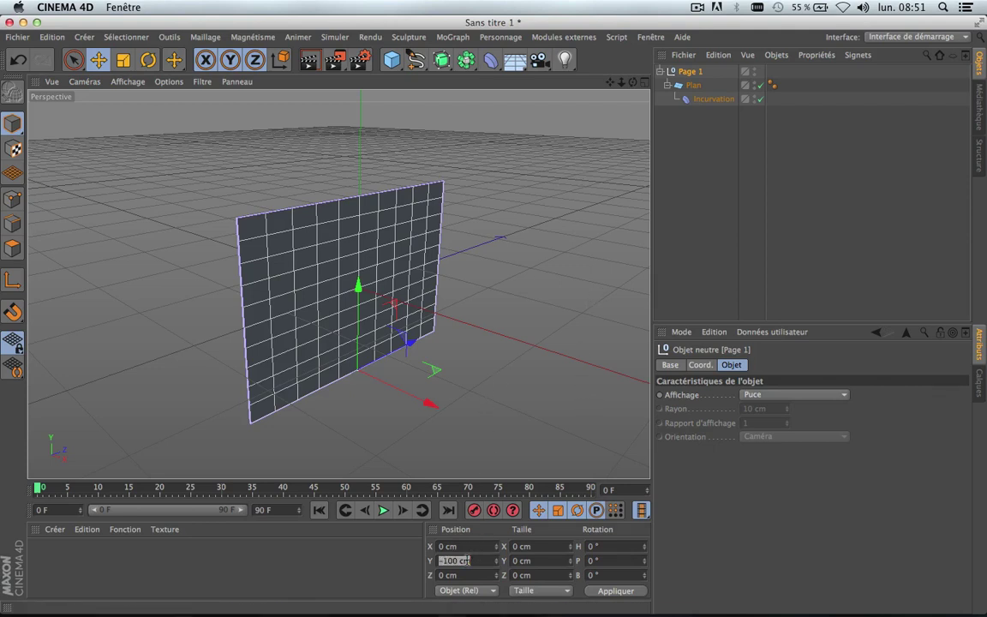
{"action": "type", "text": "0"}
{"action": "key", "text": "Return"}
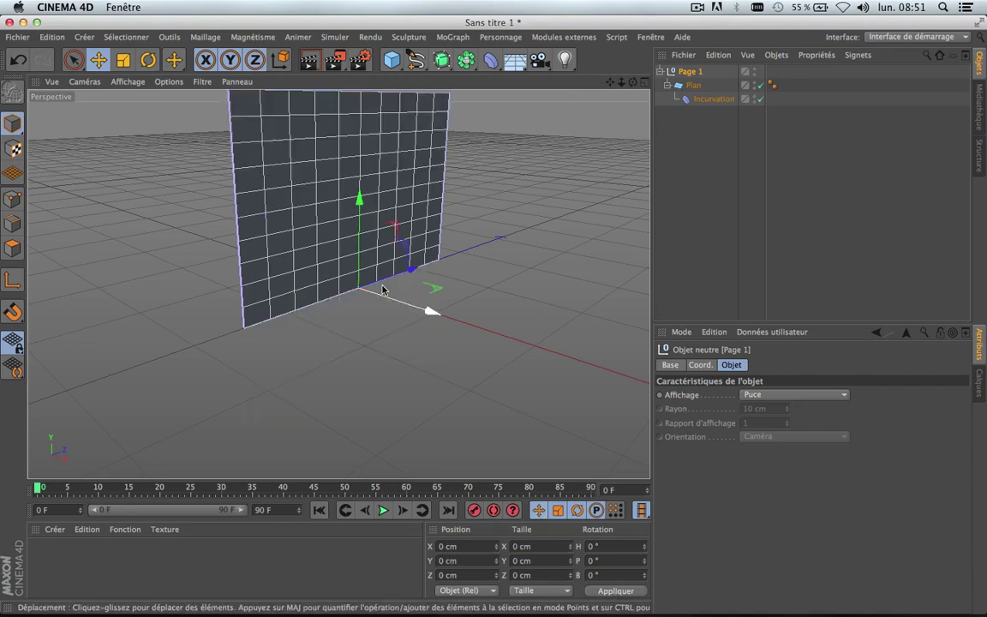
{"action": "scroll", "coordinate": [374, 275], "scroll_direction": "down", "scroll_amount": 4}
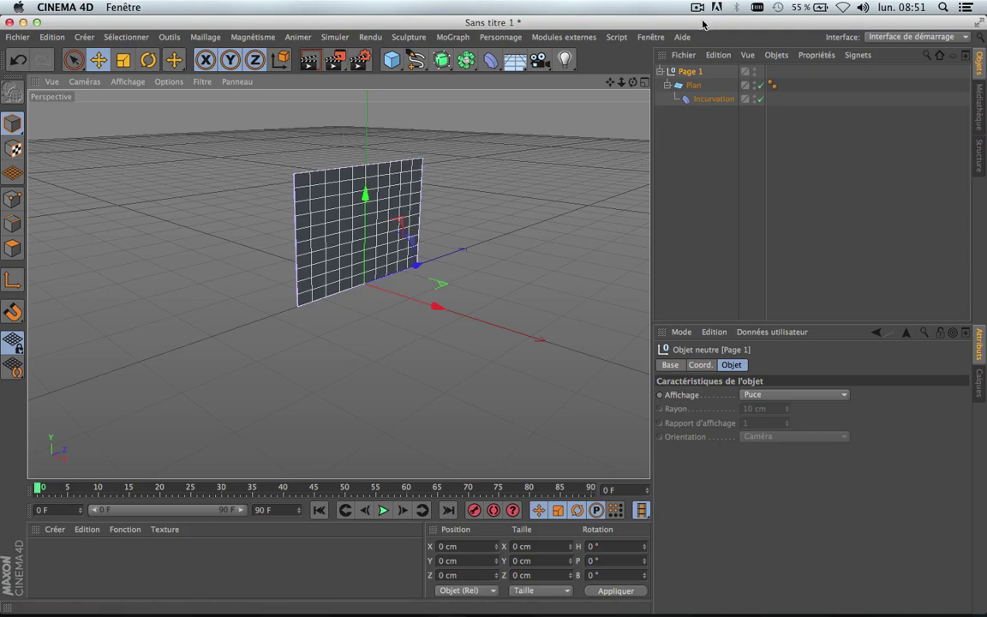
{"action": "left_click_drag", "start_coordinate": [611, 82], "coordinate": [604, 113]}
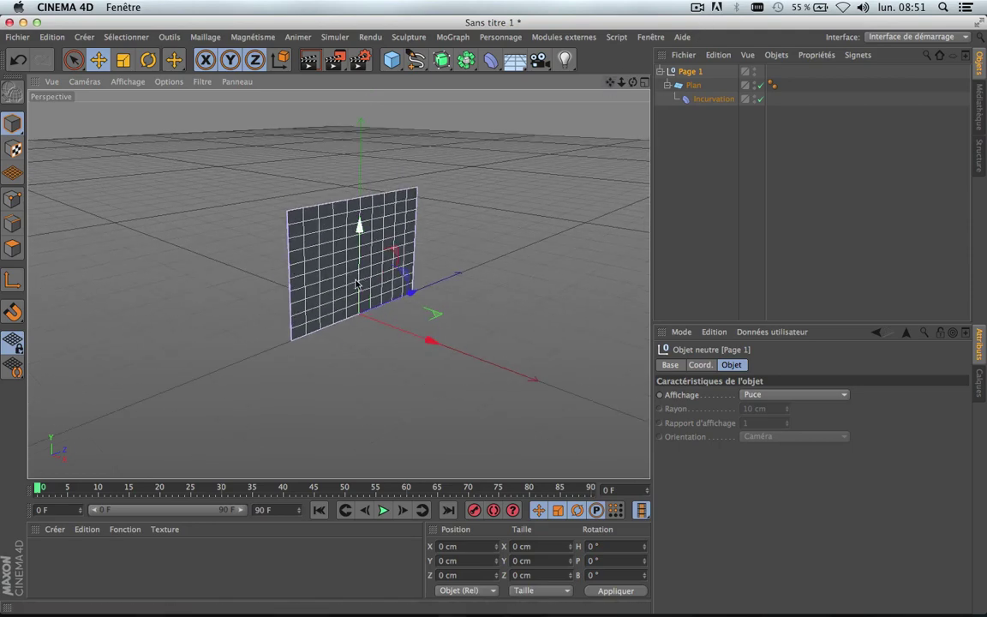
{"action": "scroll", "coordinate": [360, 311], "scroll_direction": "up", "scroll_amount": 5}
{"action": "scroll", "coordinate": [360, 311], "scroll_direction": "down", "scroll_amount": 2}
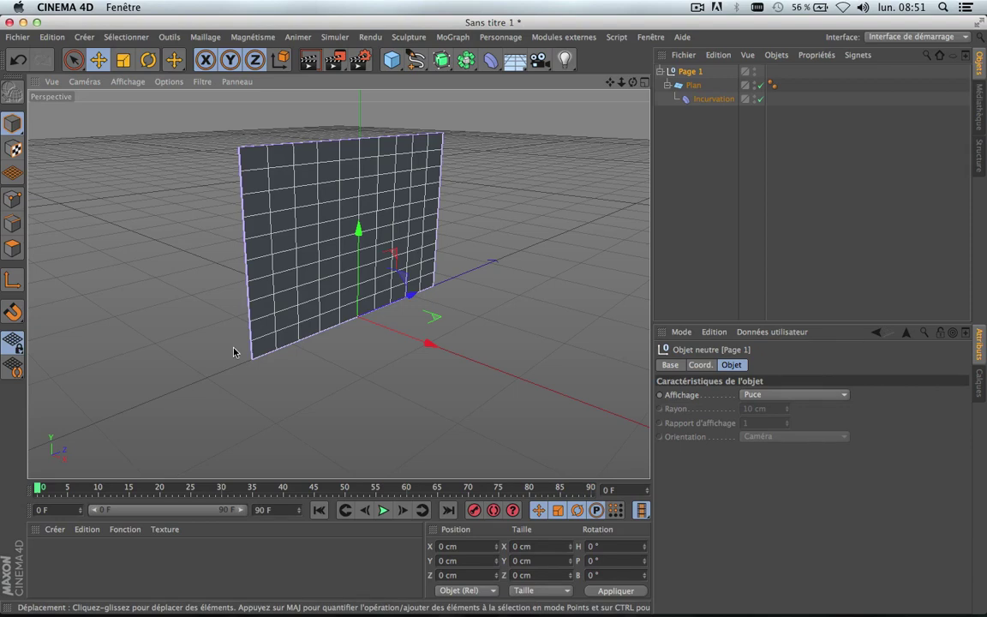
Step: Open the timeline (Ligne temporelle) and dock it beside the materials manager below the viewport
{"action": "left_click", "coordinate": [657, 37]}
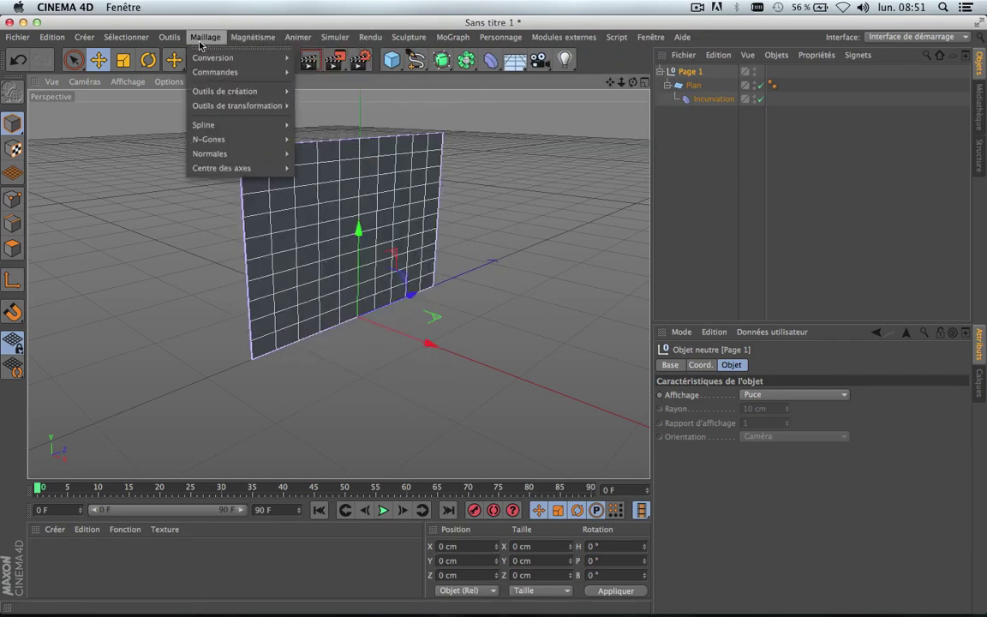
{"action": "mouse_move", "coordinate": [386, 41]}
{"action": "mouse_move", "coordinate": [644, 40]}
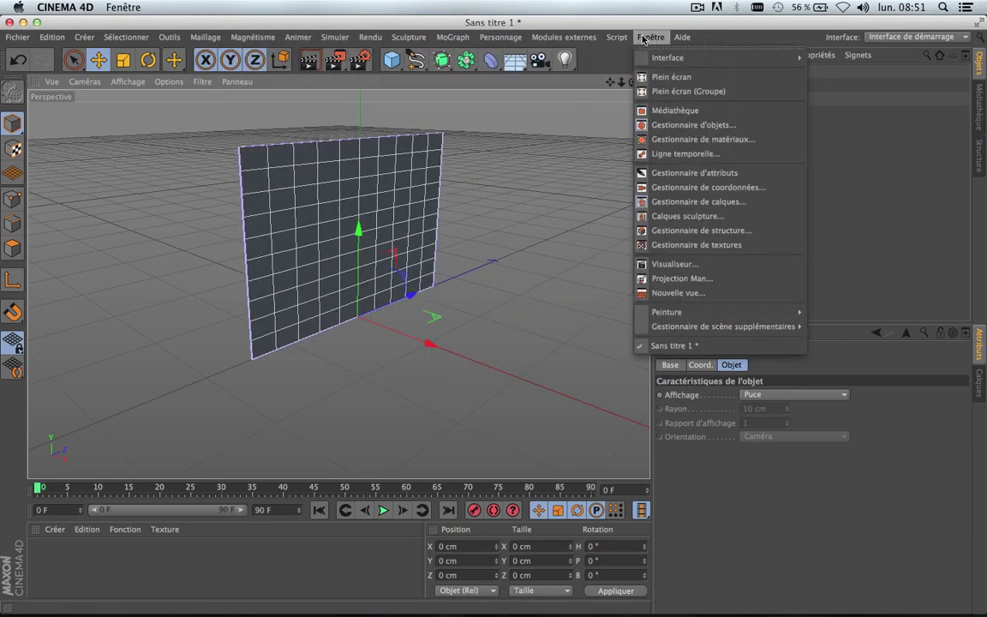
{"action": "left_click", "coordinate": [671, 154]}
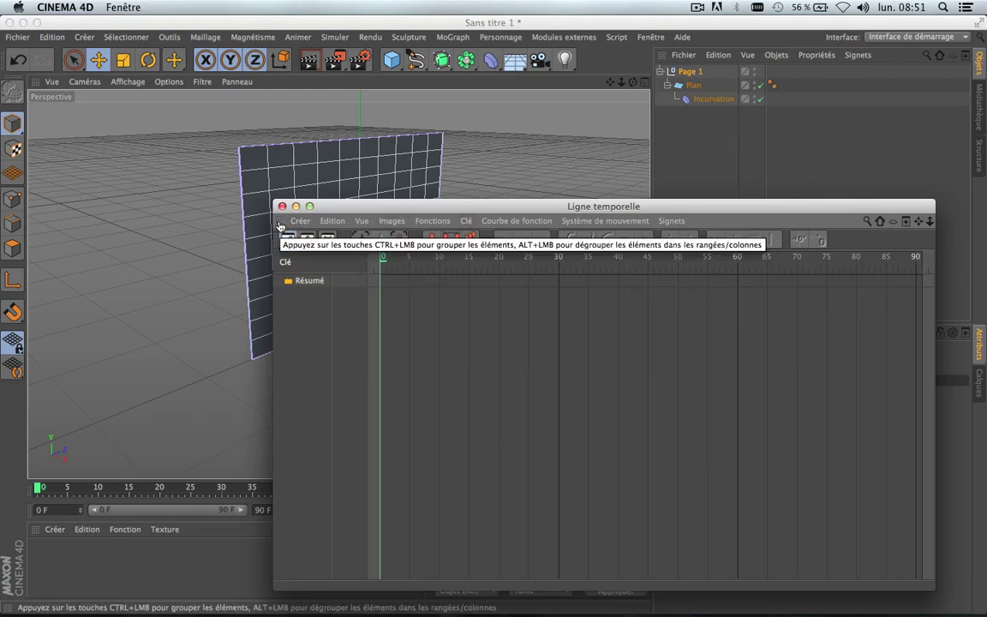
{"action": "left_click_drag", "start_coordinate": [272, 221], "coordinate": [27, 543]}
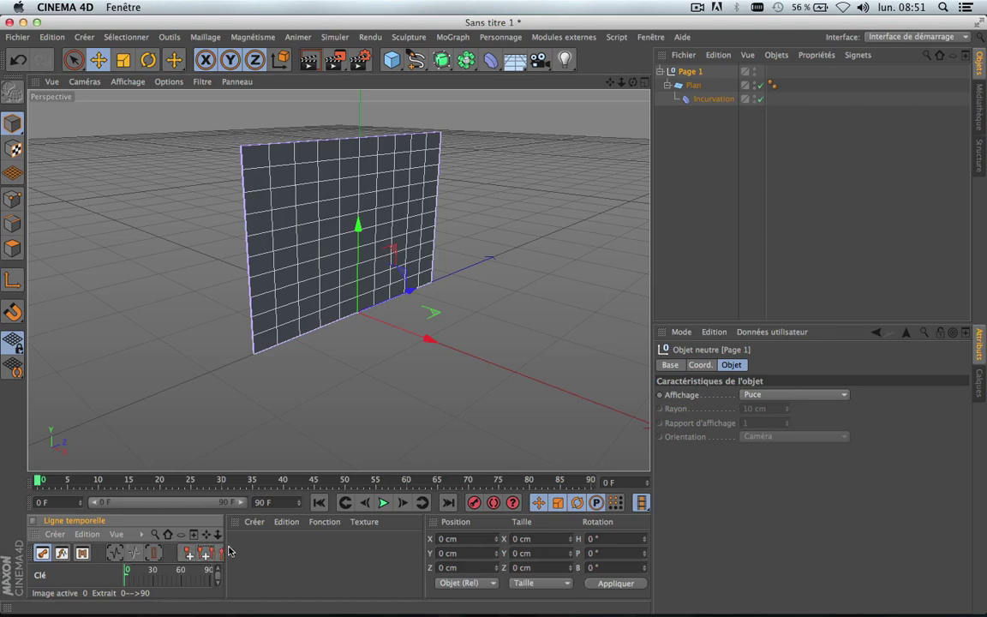
Step: Enlarge the docked timeline in width and height, and widen the viewport area against the object and attribute managers
{"action": "left_click_drag", "start_coordinate": [225, 547], "coordinate": [407, 546]}
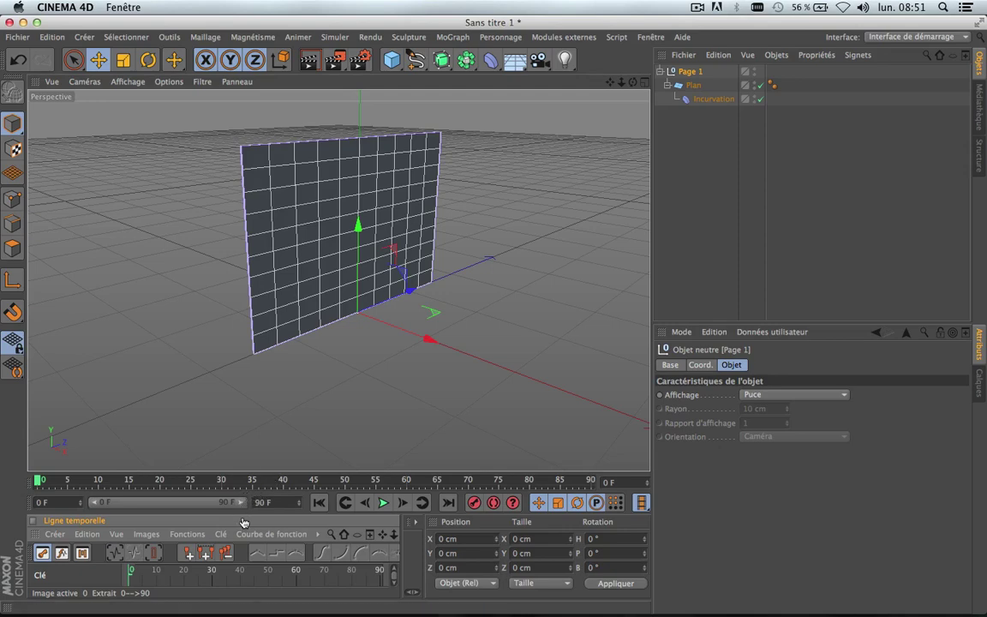
{"action": "left_click_drag", "start_coordinate": [245, 512], "coordinate": [245, 441]}
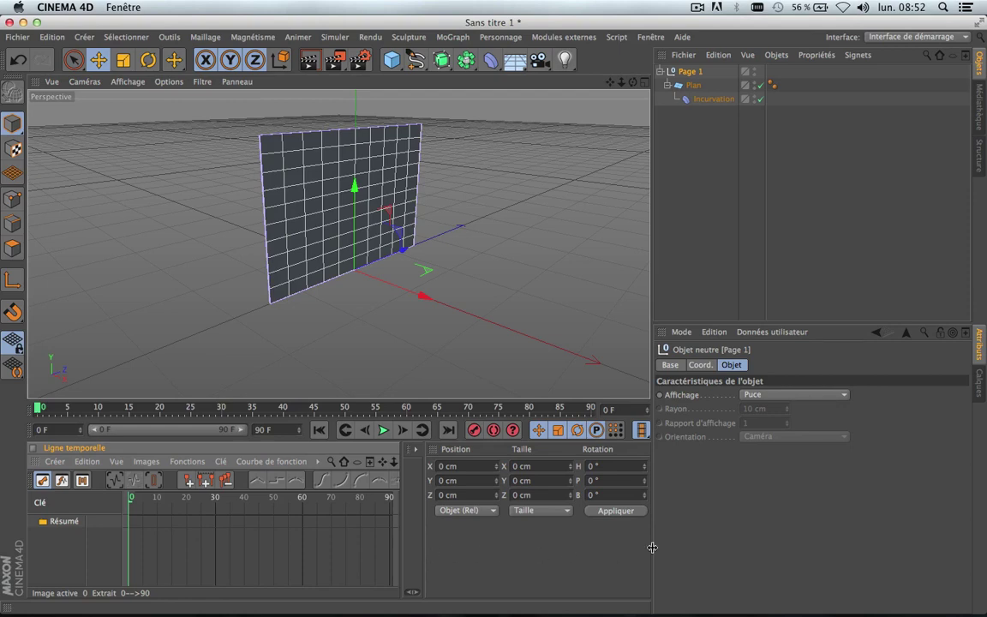
{"action": "left_click_drag", "start_coordinate": [652, 547], "coordinate": [746, 547]}
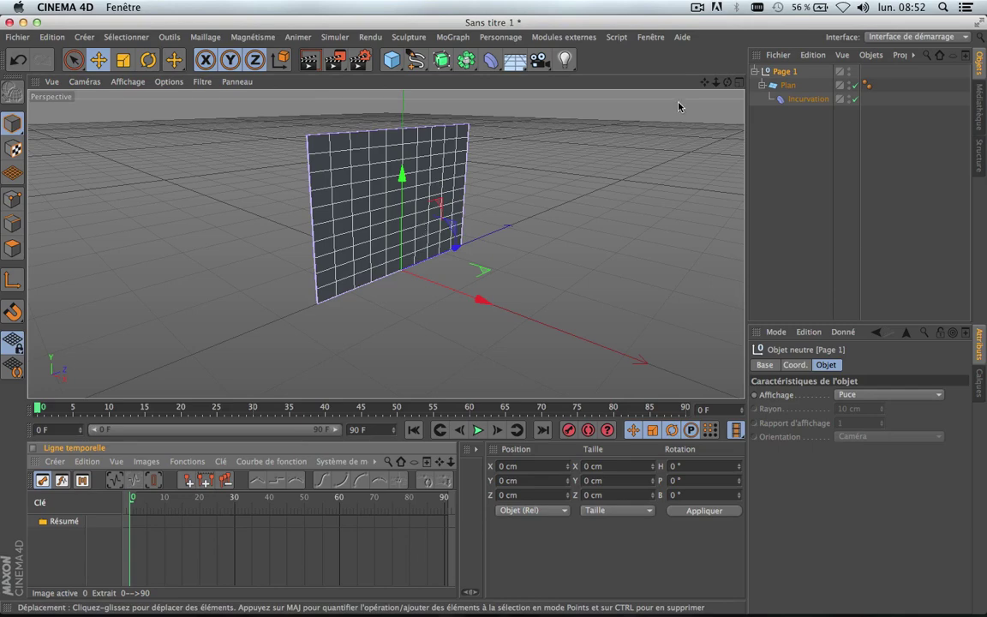
{"action": "left_click_drag", "start_coordinate": [705, 82], "coordinate": [683, 127]}
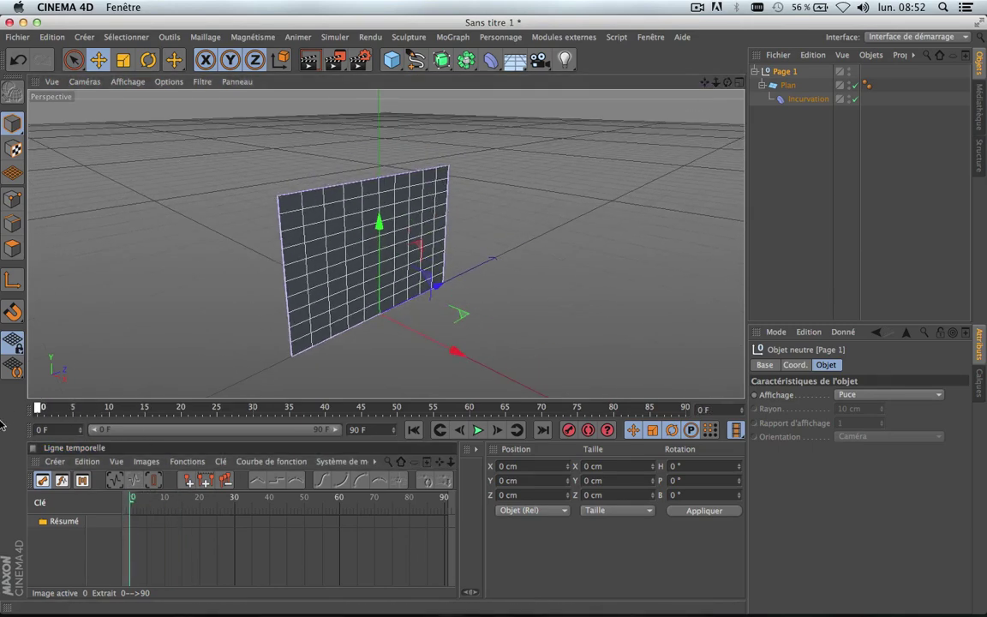
Step: Set the B rotation of Page 1 to 90° and record a keyframe for it at frame 0
{"action": "left_click", "coordinate": [149, 60]}
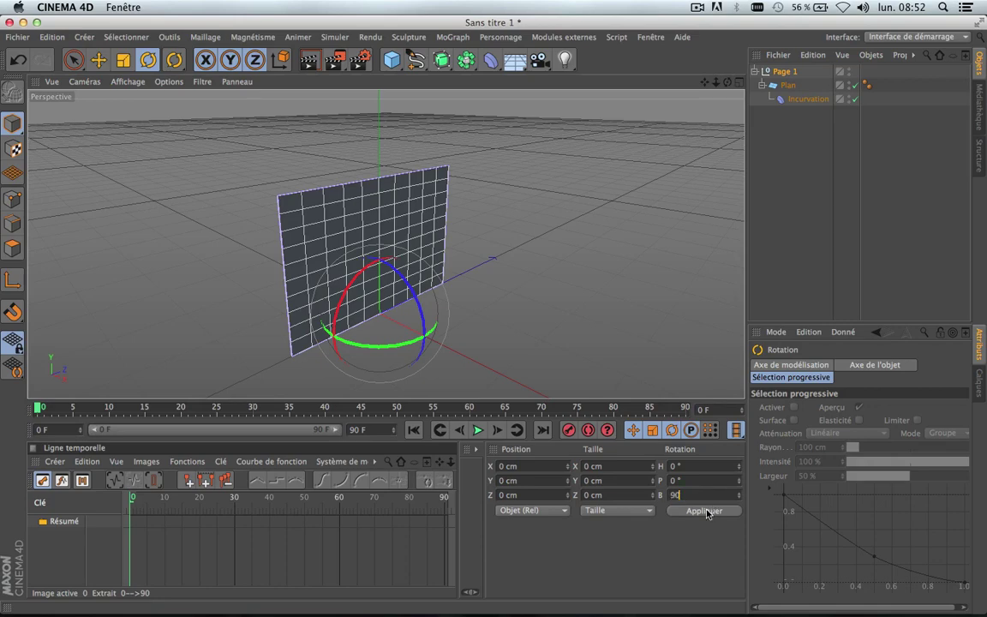
{"action": "left_click", "coordinate": [704, 511]}
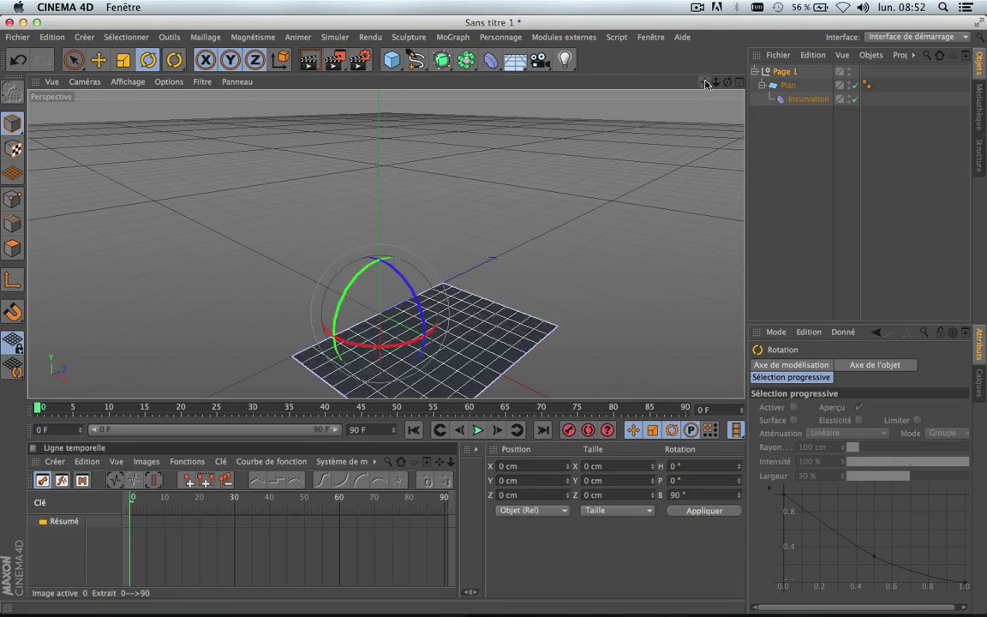
{"action": "left_click_drag", "start_coordinate": [705, 84], "coordinate": [690, 105]}
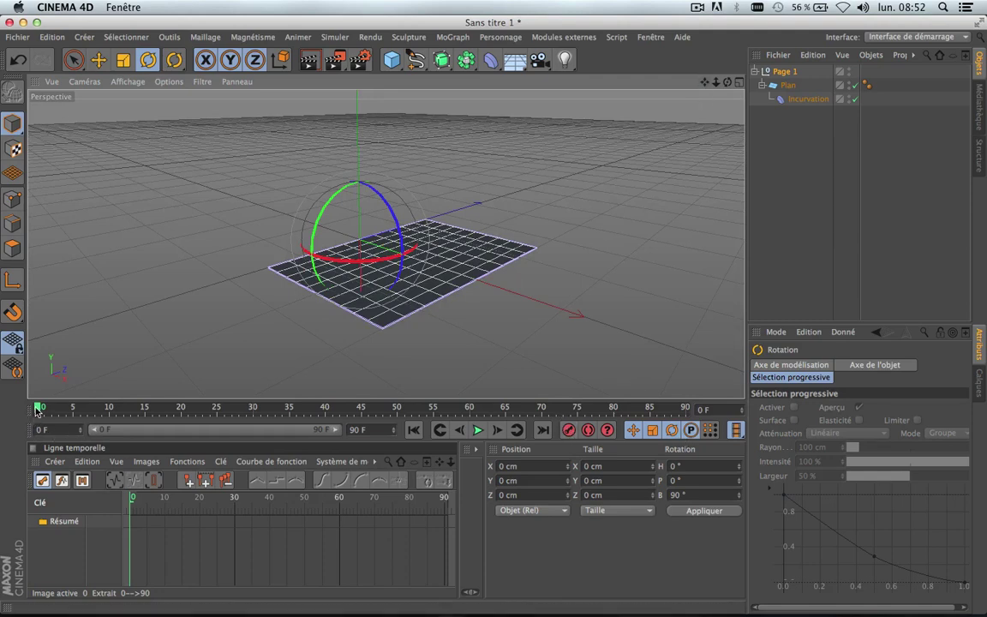
{"action": "left_click", "coordinate": [568, 430]}
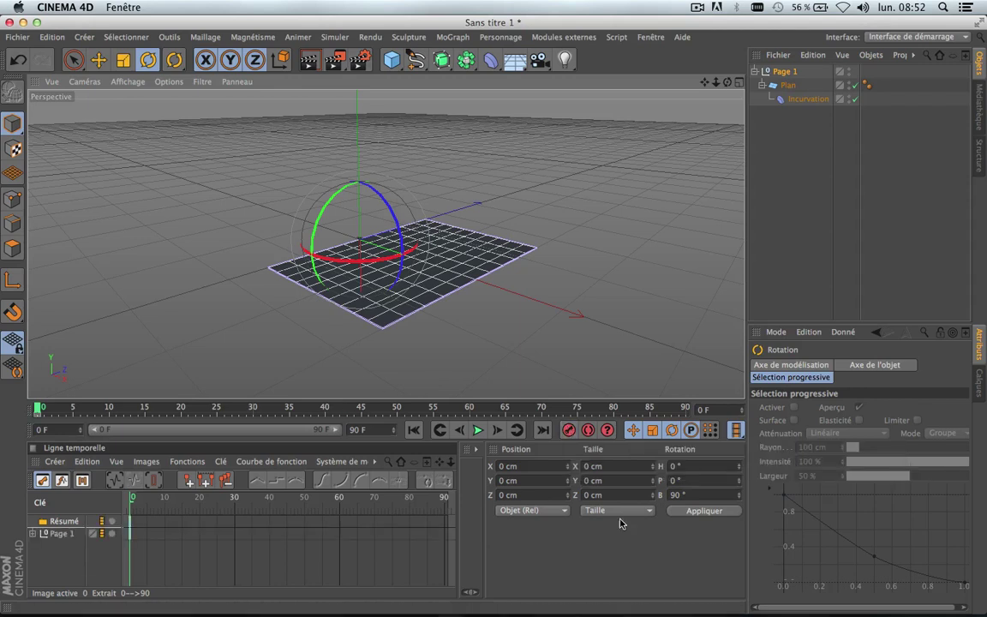
Step: At frame 15, set the B rotation of Page 1 to -90° and record a keyframe
{"action": "left_click_drag", "start_coordinate": [107, 407], "coordinate": [146, 409]}
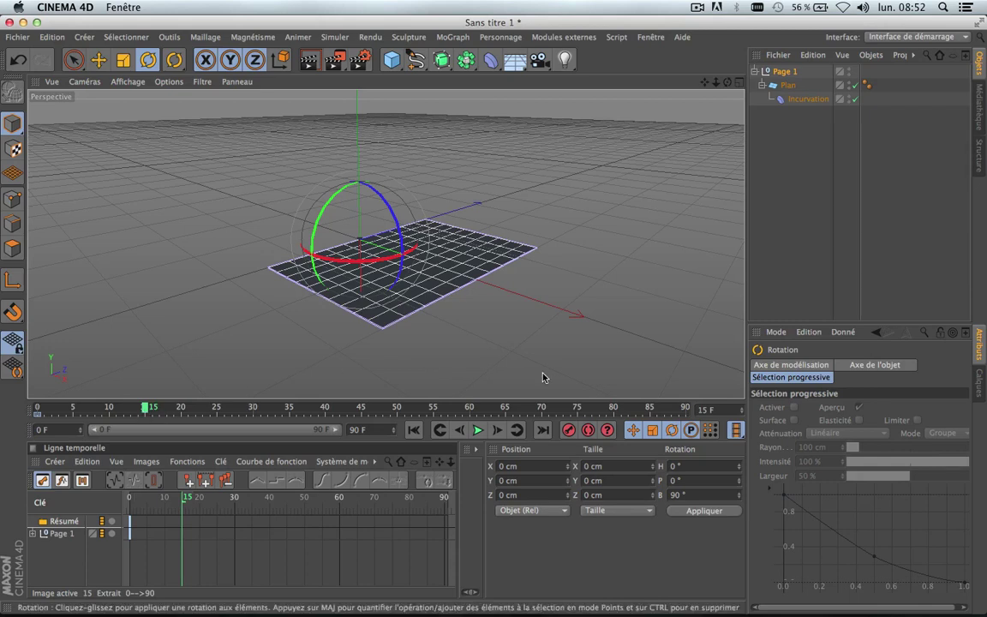
{"action": "left_click", "coordinate": [703, 494]}
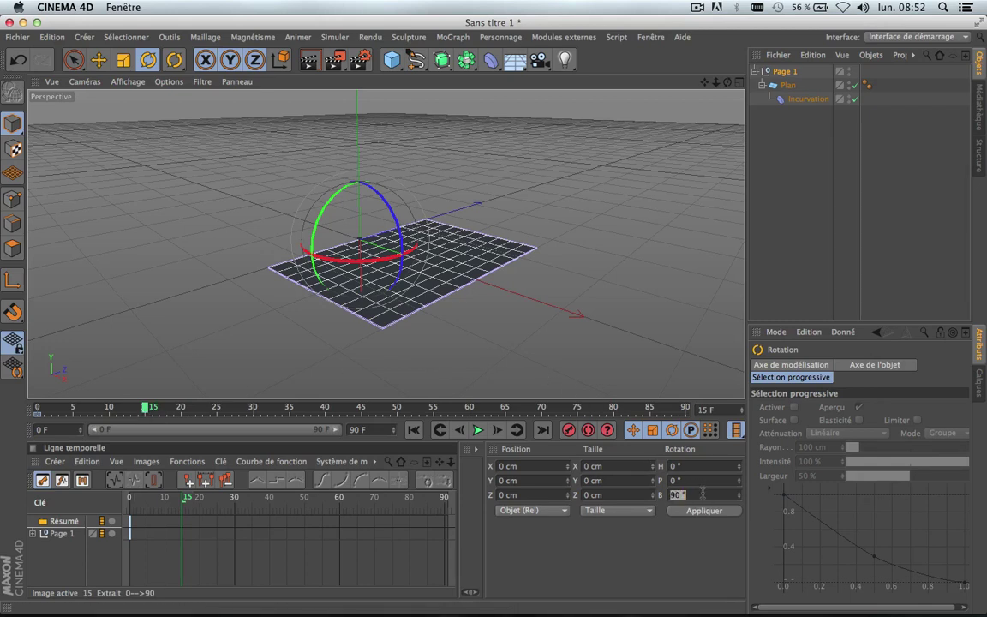
{"action": "type", "text": "-"}
{"action": "left_click", "coordinate": [721, 512]}
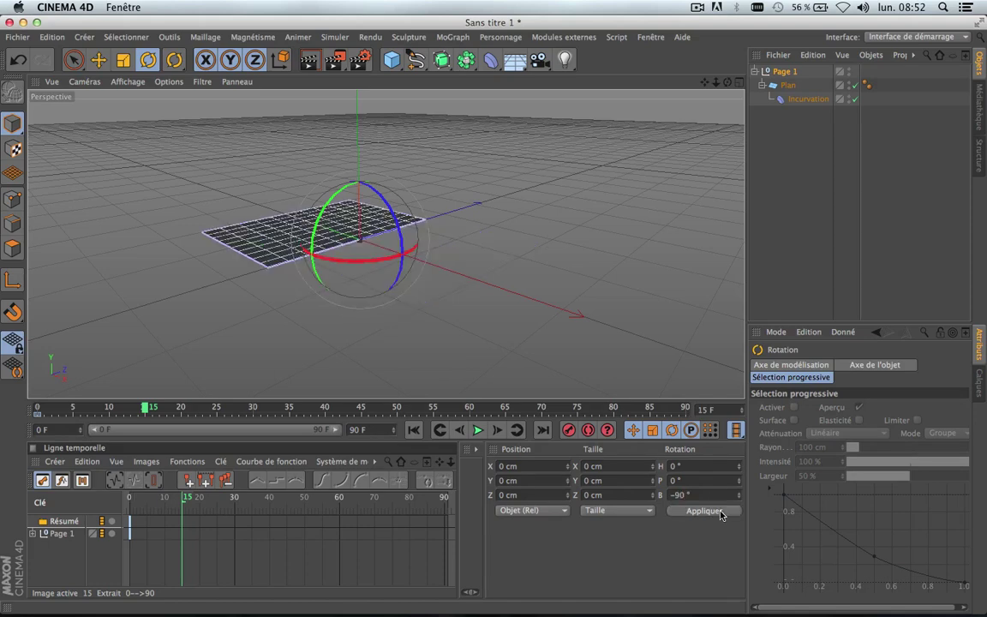
{"action": "left_click", "coordinate": [570, 433]}
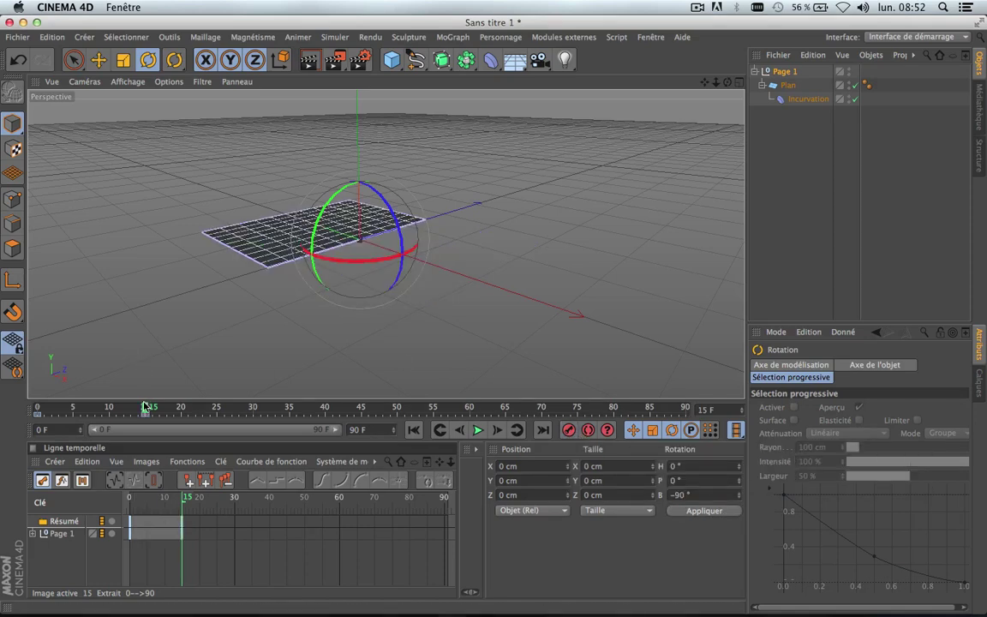
Step: Return to frame 0 and add a key there for the Intensité parameter of the Incurvation deformer
{"action": "left_click_drag", "start_coordinate": [137, 409], "coordinate": [23, 412]}
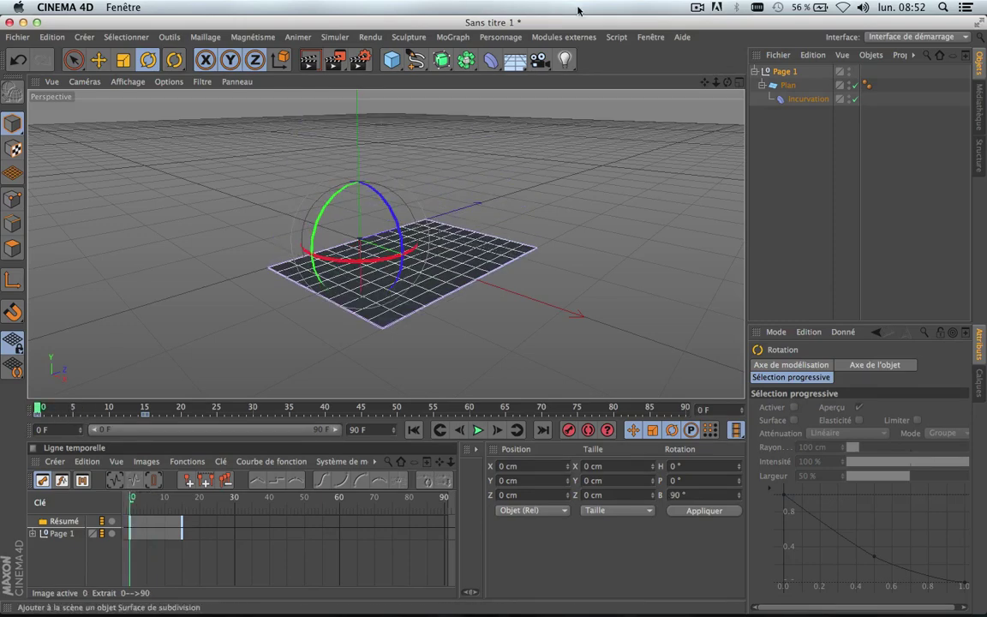
{"action": "left_click", "coordinate": [803, 99]}
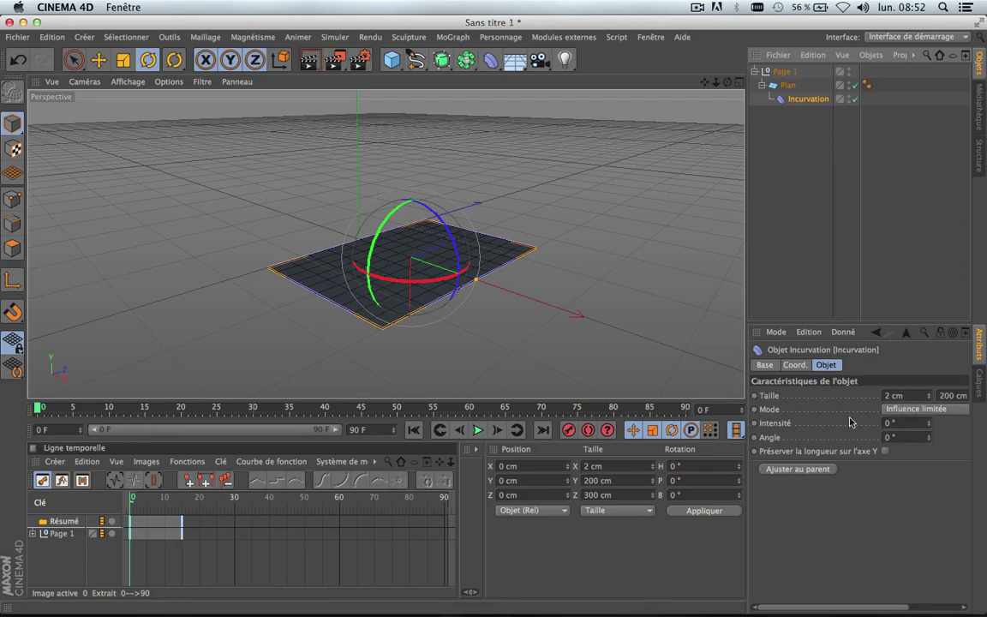
{"action": "right_click", "coordinate": [777, 427]}
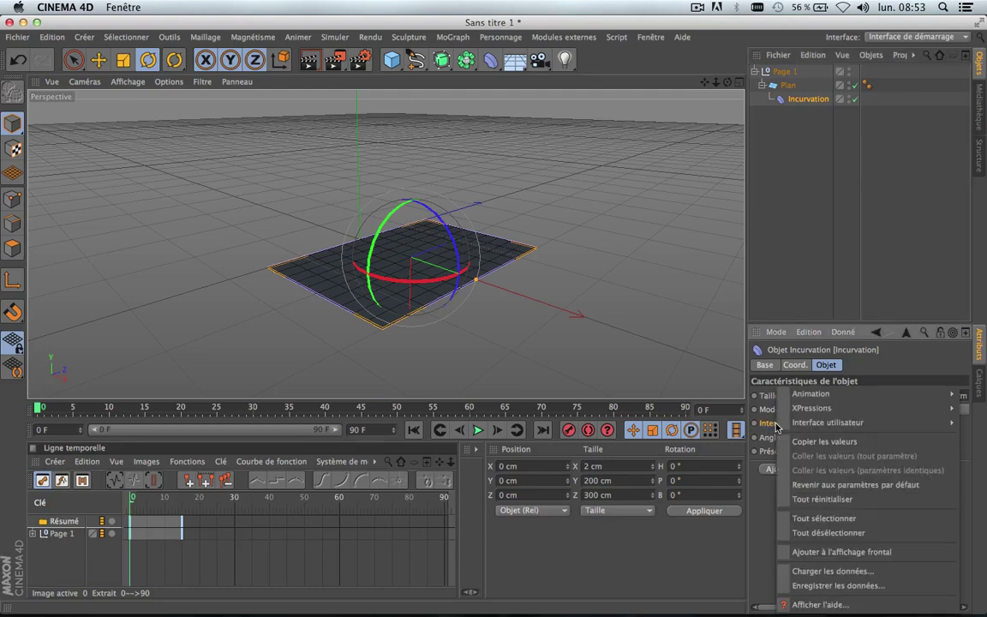
{"action": "mouse_move", "coordinate": [818, 398]}
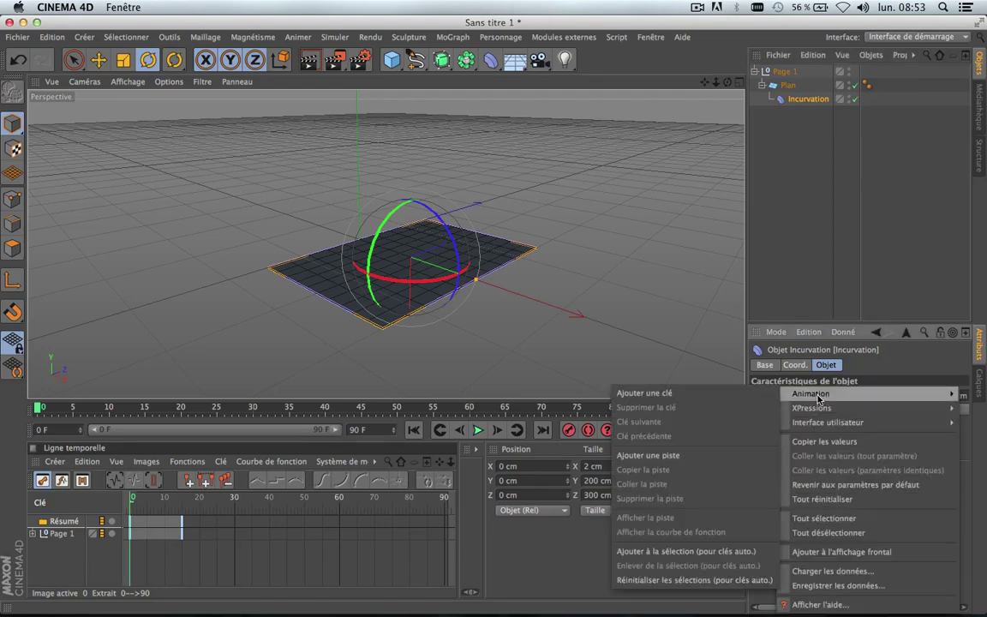
{"action": "left_click", "coordinate": [717, 394]}
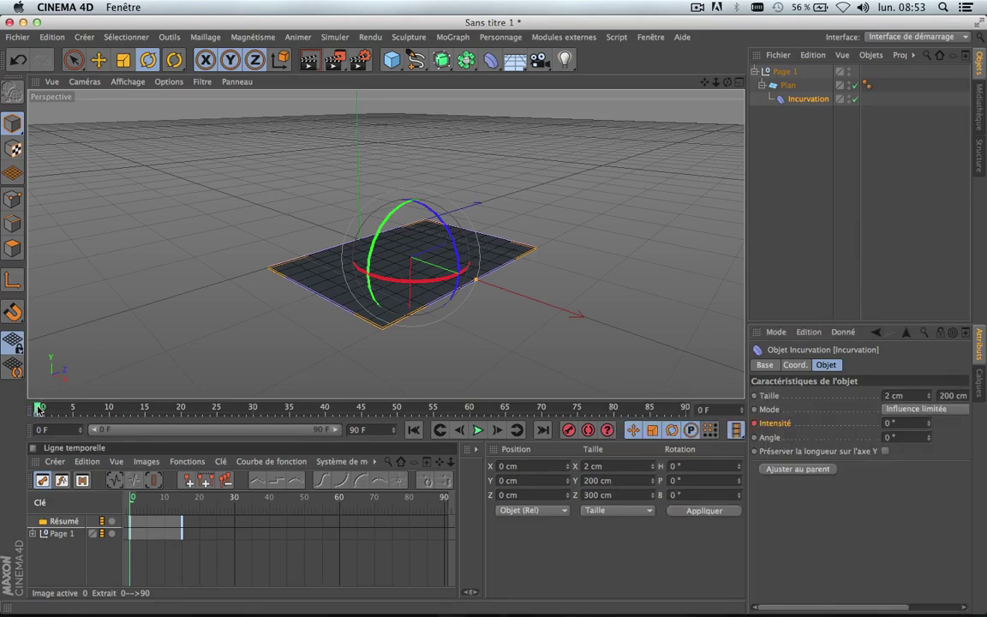
Step: At frame 5, set the Incurvation's Intensité to 30° and add a key for that parameter
{"action": "left_click_drag", "start_coordinate": [37, 408], "coordinate": [74, 408]}
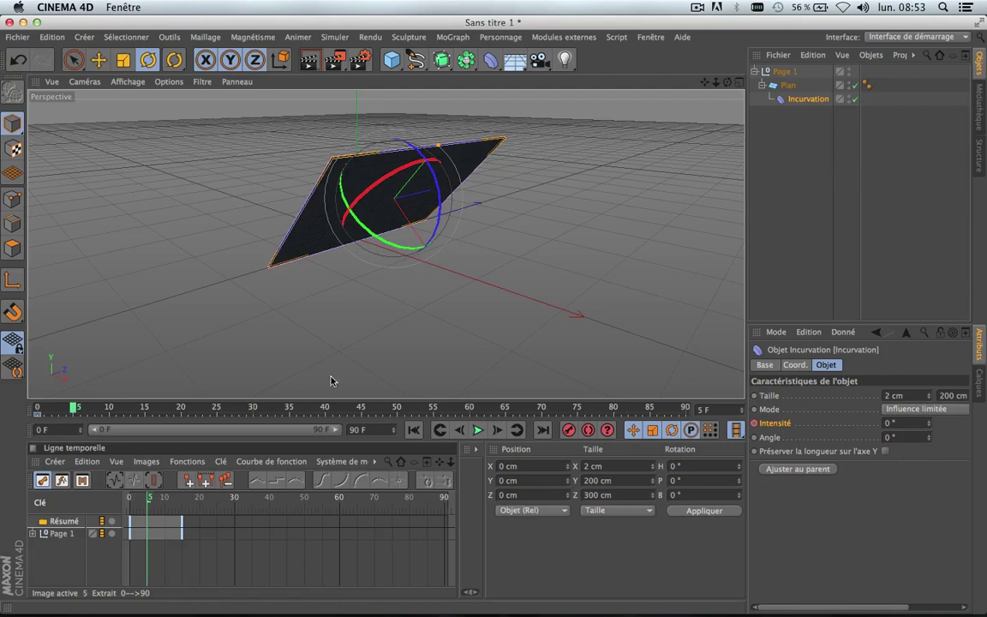
{"action": "left_click", "coordinate": [906, 425]}
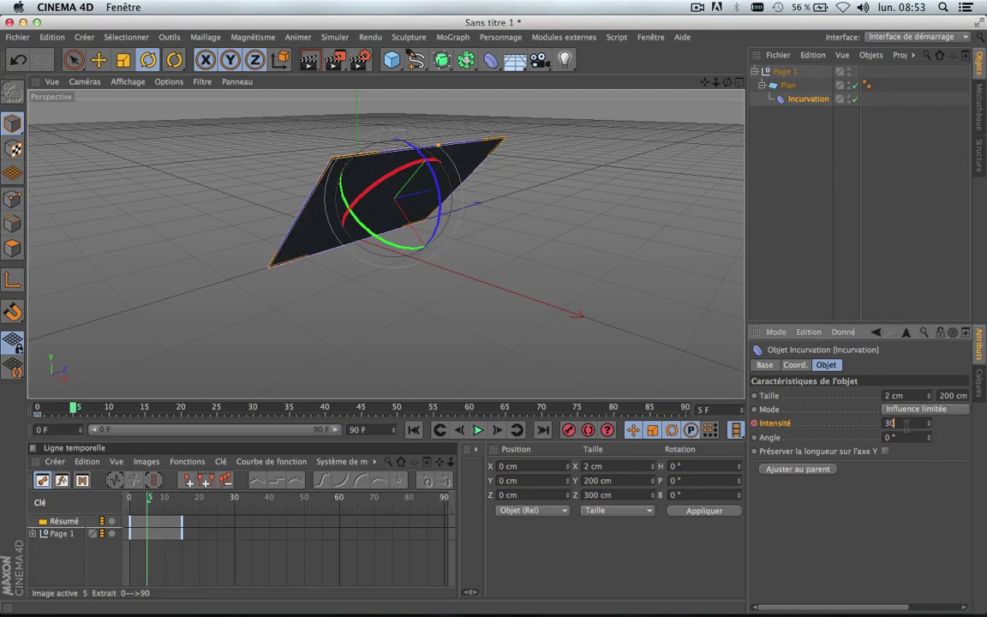
{"action": "type", "text": "30"}
{"action": "key", "text": "Return"}
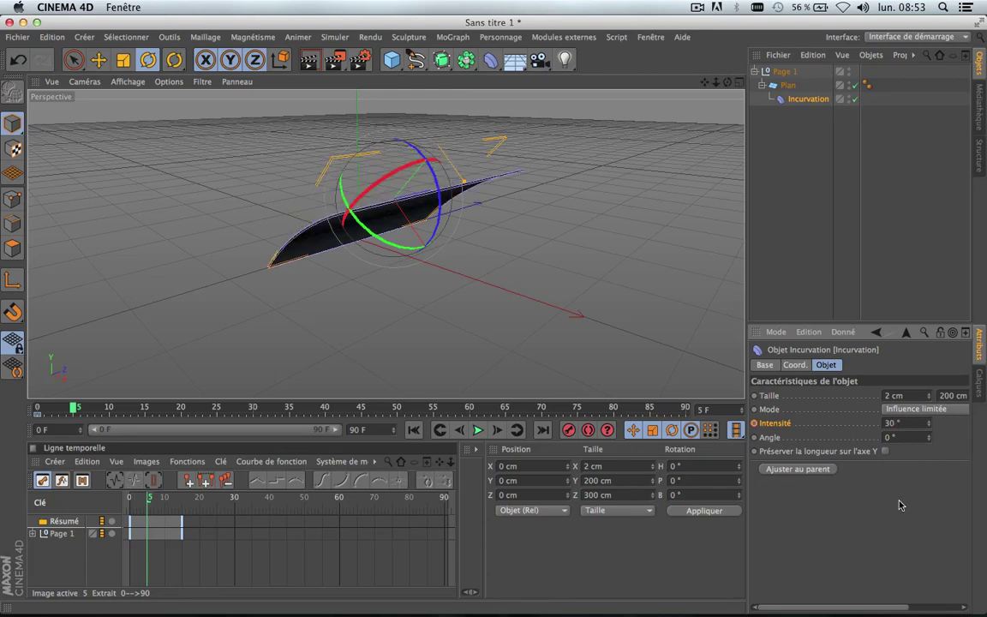
{"action": "right_click", "coordinate": [770, 426]}
{"action": "mouse_move", "coordinate": [806, 393]}
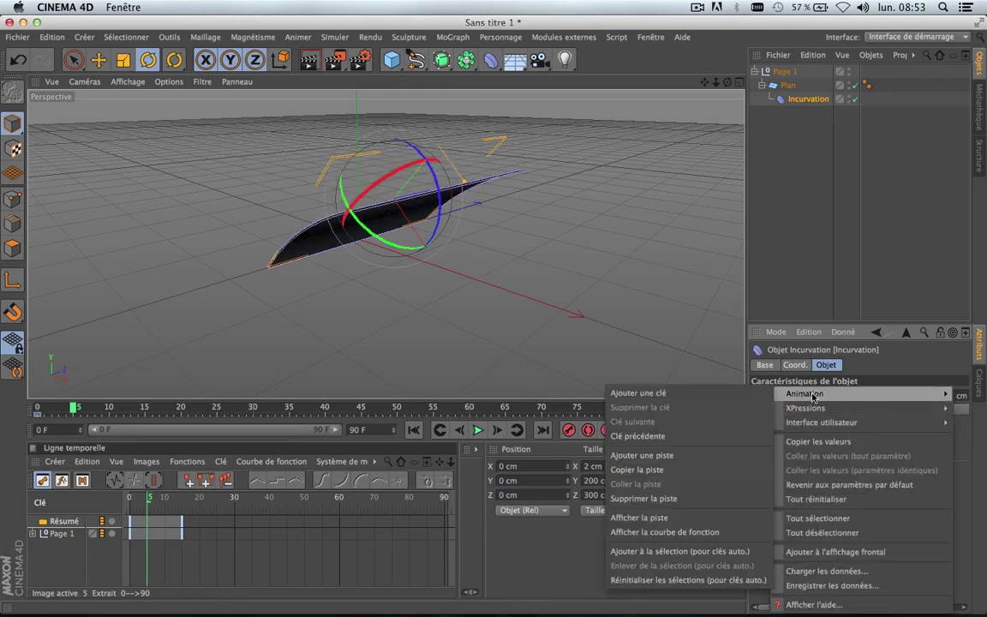
{"action": "left_click", "coordinate": [715, 395]}
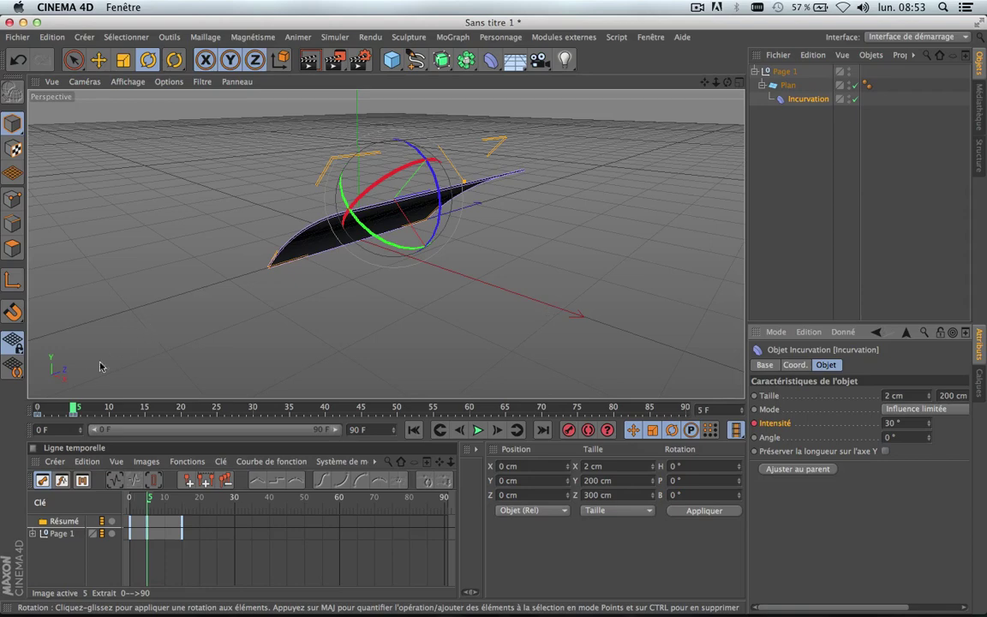
Step: At frame 10, set the Incurvation's Intensité to -30° and add a key for that parameter
{"action": "left_click_drag", "start_coordinate": [74, 409], "coordinate": [110, 414]}
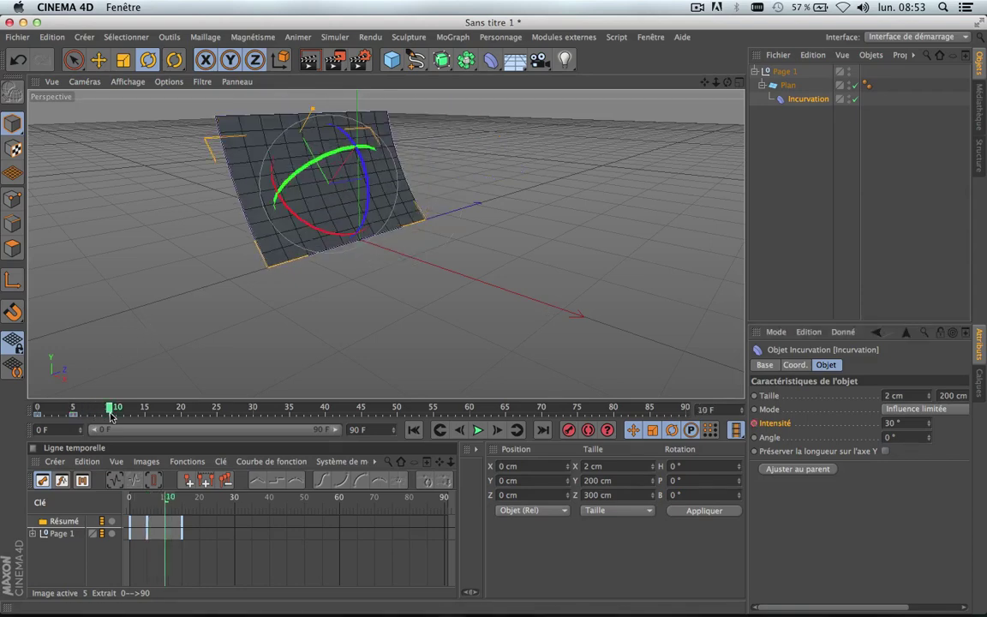
{"action": "left_click", "coordinate": [911, 423]}
{"action": "key", "text": "BackSpace"}
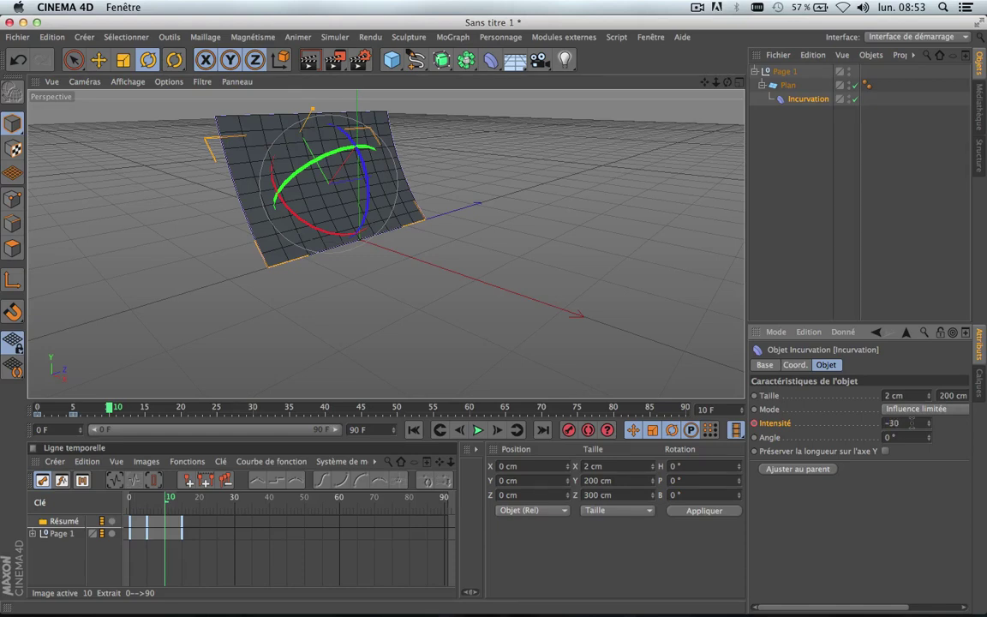
{"action": "key", "text": "Return"}
{"action": "right_click", "coordinate": [780, 427]}
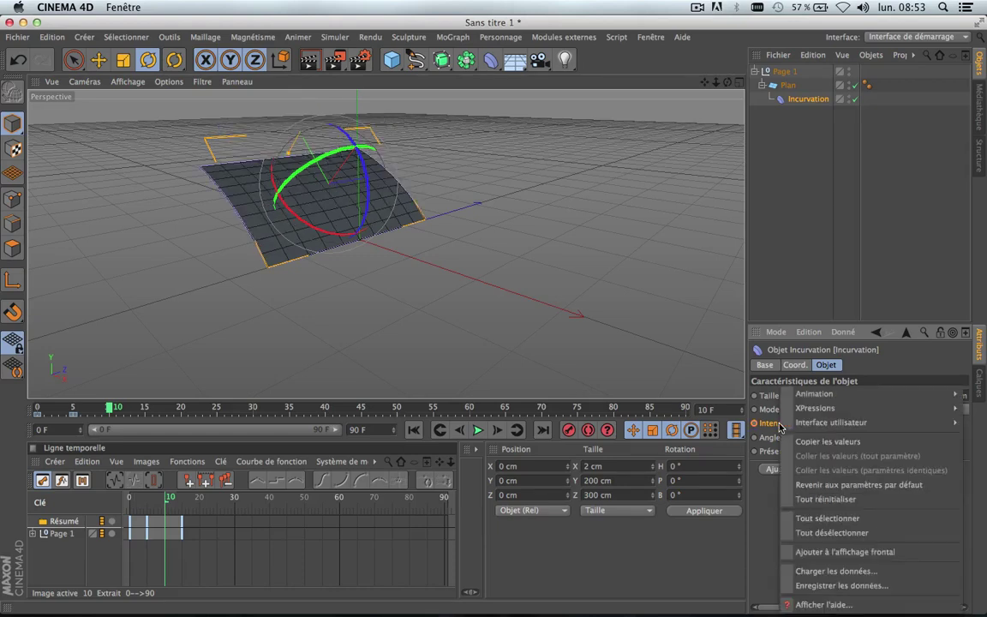
{"action": "mouse_move", "coordinate": [754, 369]}
{"action": "left_click", "coordinate": [648, 354]}
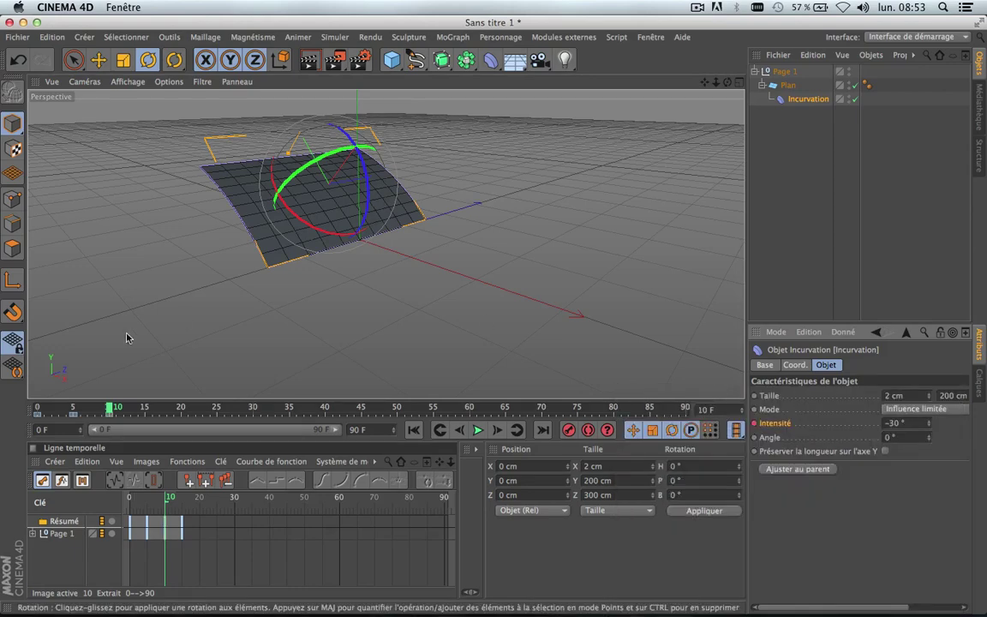
Step: At frame 15, set the Incurvation's Intensité to 0° and add a key for that parameter
{"action": "left_click_drag", "start_coordinate": [110, 408], "coordinate": [146, 417]}
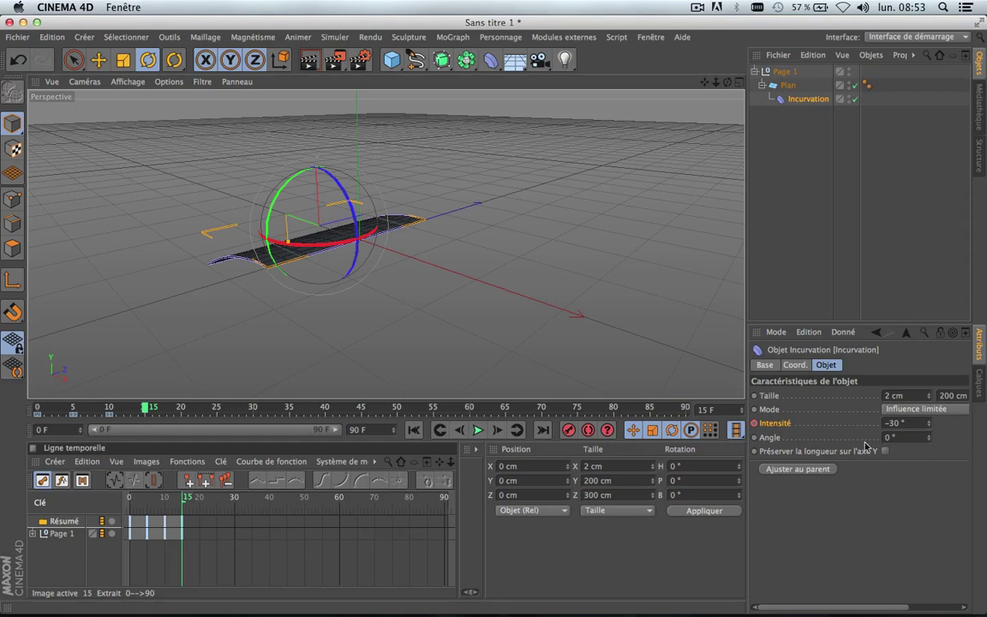
{"action": "left_click", "coordinate": [915, 422]}
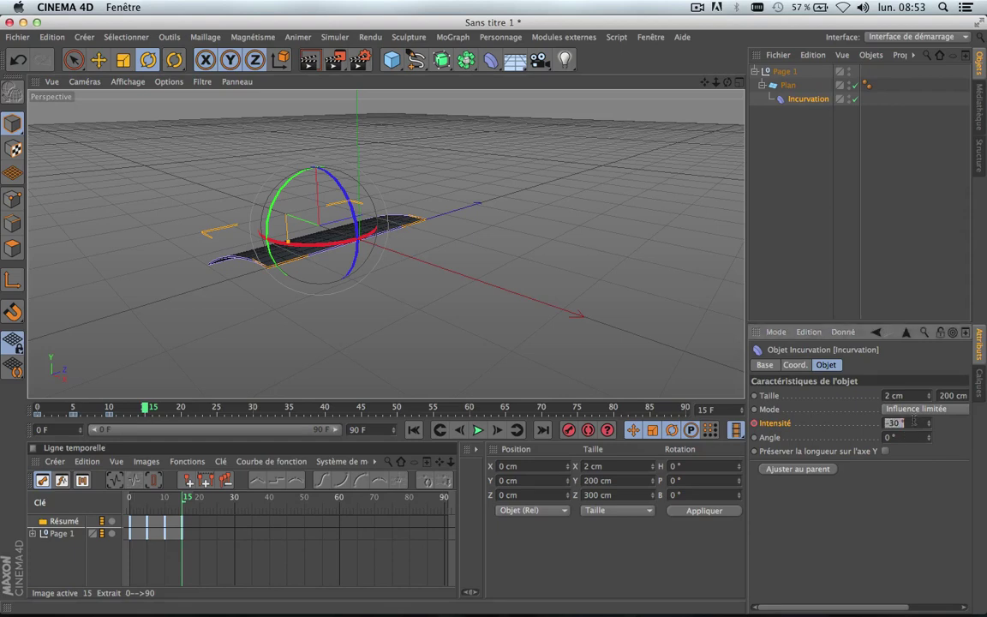
{"action": "type", "text": "0"}
{"action": "key", "text": "Return"}
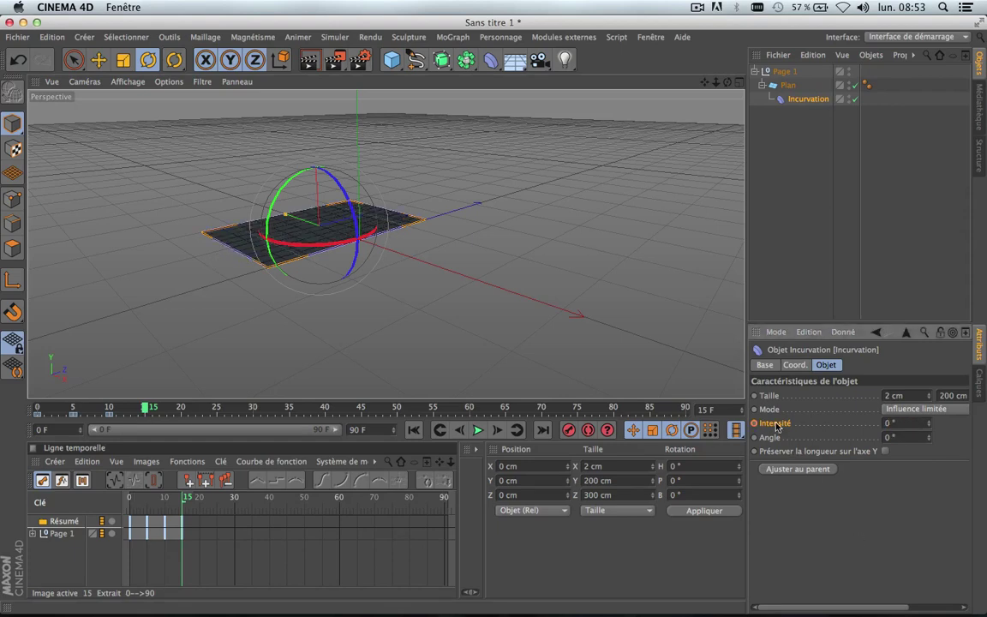
{"action": "right_click", "coordinate": [778, 426]}
{"action": "mouse_move", "coordinate": [793, 391]}
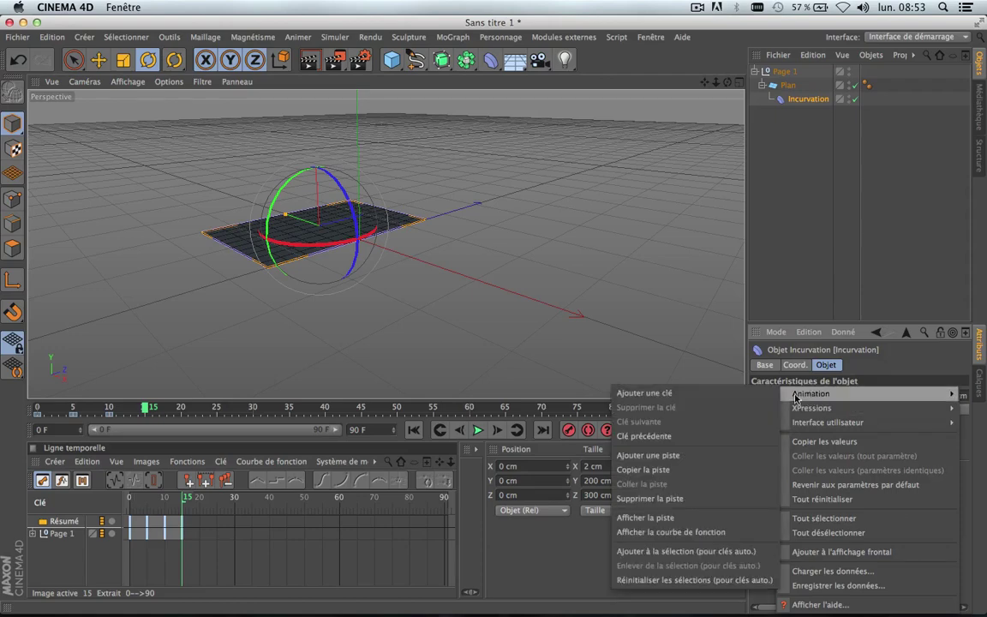
{"action": "left_click", "coordinate": [677, 390]}
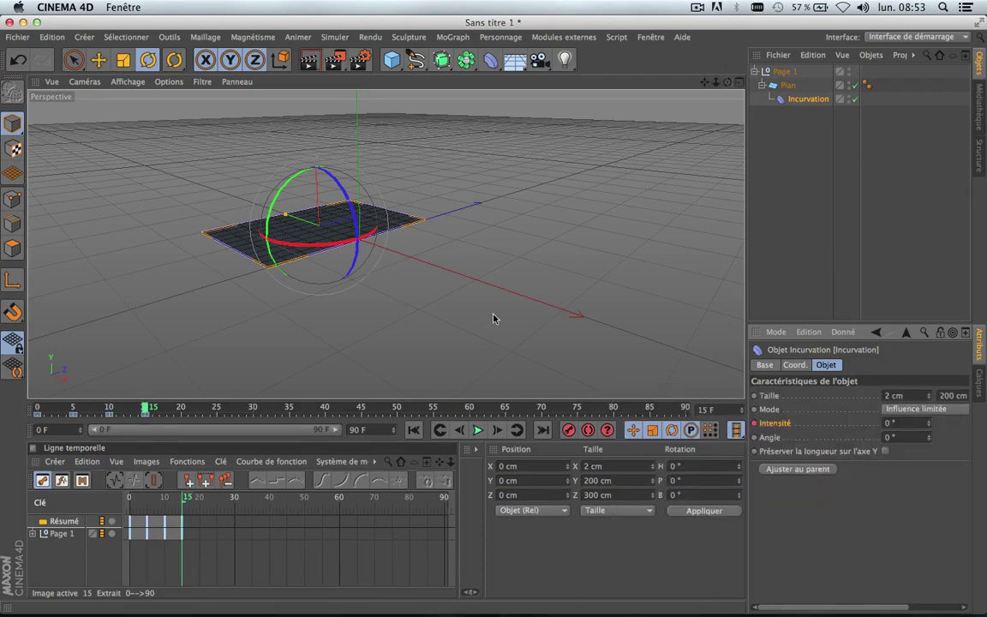
Step: Shift the Incurvation key at frame 10 to frame 8, and scrub through the page turn up to frame 15
{"action": "left_click_drag", "start_coordinate": [494, 317], "coordinate": [386, 293], "text": "alt"}
{"action": "middle_click_drag", "start_coordinate": [386, 293], "coordinate": [387, 244], "text": "alt"}
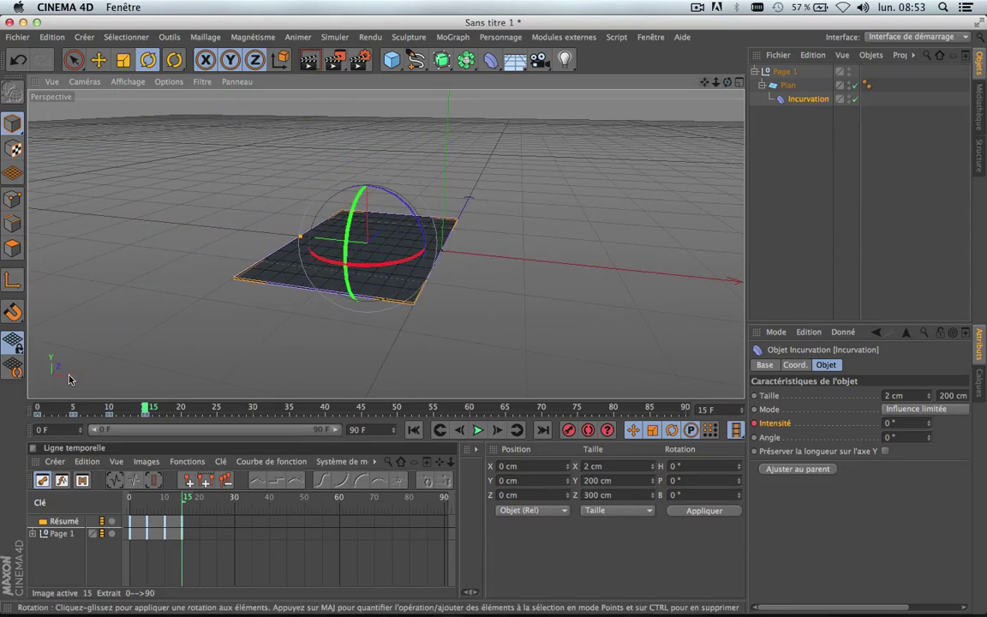
{"action": "mouse_move", "coordinate": [130, 406]}
{"action": "left_mouse_down"}
{"action": "mouse_move", "coordinate": [52, 406]}
{"action": "mouse_move", "coordinate": [153, 411]}
{"action": "mouse_move", "coordinate": [41, 410]}
{"action": "mouse_move", "coordinate": [56, 417]}
{"action": "mouse_move", "coordinate": [150, 434]}
{"action": "mouse_move", "coordinate": [39, 363]}
{"action": "mouse_move", "coordinate": [111, 376]}
{"action": "mouse_move", "coordinate": [123, 422]}
{"action": "left_mouse_up"}
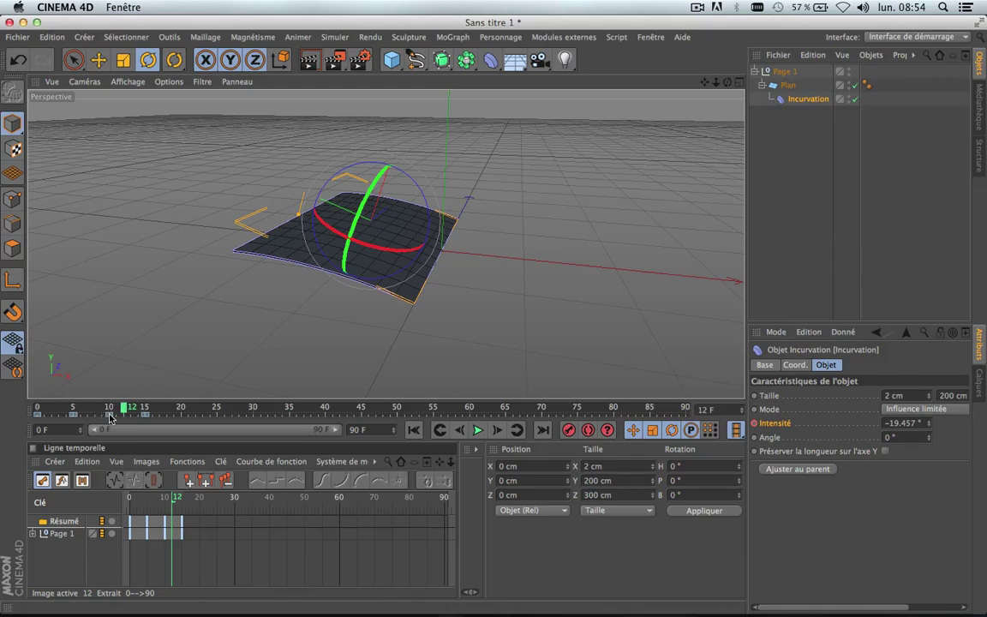
{"action": "mouse_move", "coordinate": [110, 418]}
{"action": "left_mouse_down"}
{"action": "mouse_move", "coordinate": [21, 411]}
{"action": "mouse_move", "coordinate": [150, 411]}
{"action": "mouse_move", "coordinate": [49, 411]}
{"action": "mouse_move", "coordinate": [29, 426]}
{"action": "mouse_move", "coordinate": [79, 411]}
{"action": "mouse_move", "coordinate": [158, 412]}
{"action": "mouse_move", "coordinate": [29, 419]}
{"action": "mouse_move", "coordinate": [110, 410]}
{"action": "left_mouse_up"}
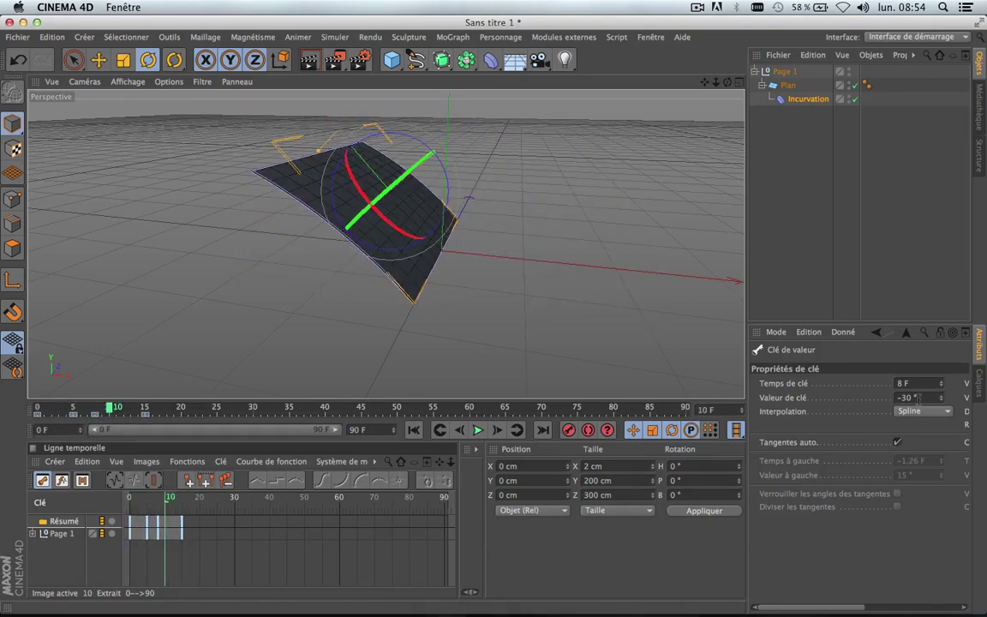
{"action": "left_click", "coordinate": [810, 99]}
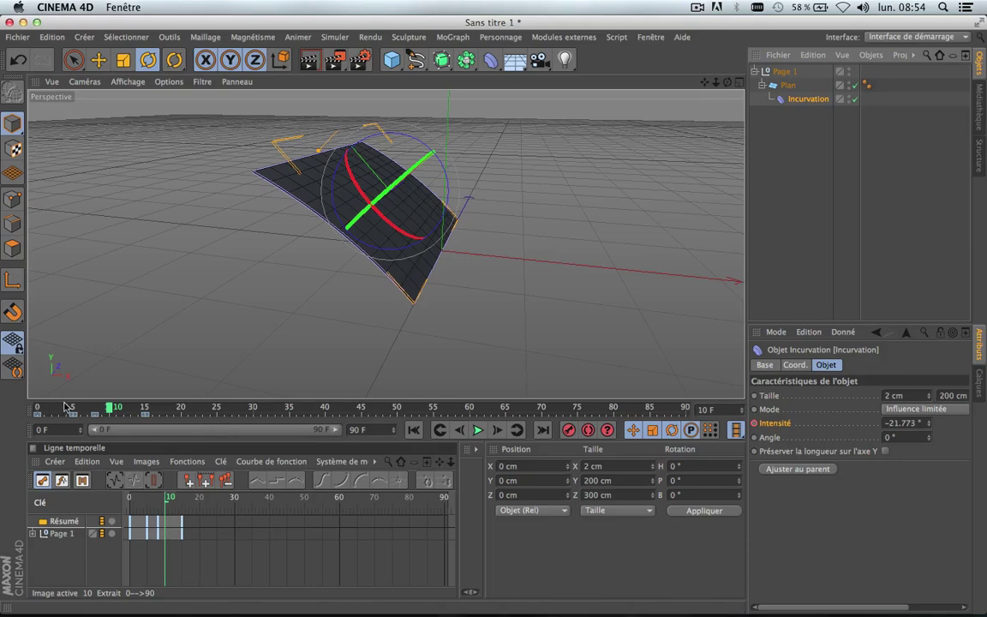
{"action": "left_click_drag", "start_coordinate": [110, 409], "coordinate": [145, 419]}
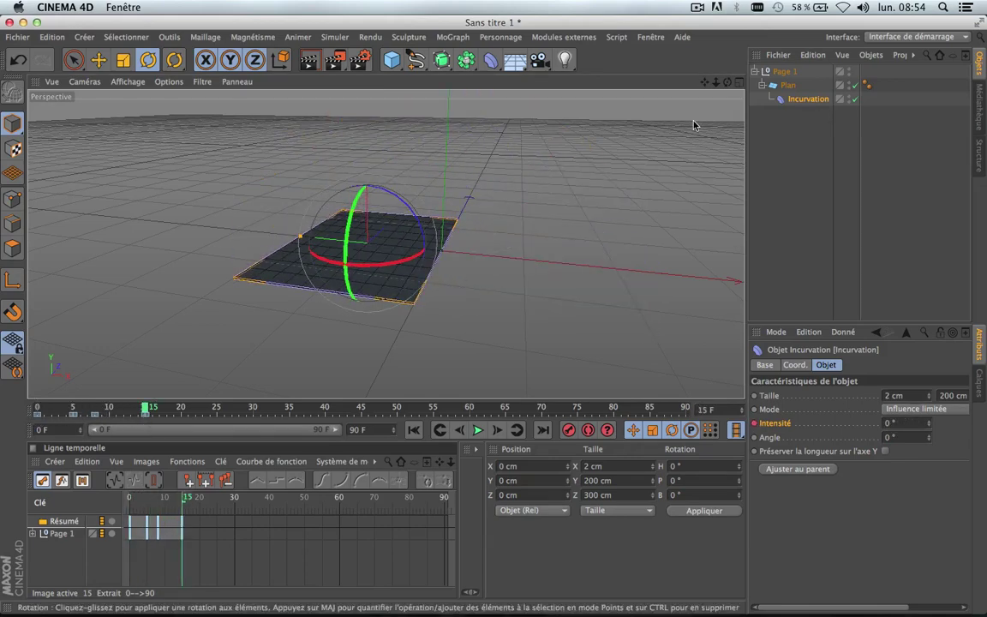
Step: Duplicate the animated Page 1 null together with its plane and Incurvation deformer
{"action": "left_click", "coordinate": [812, 121]}
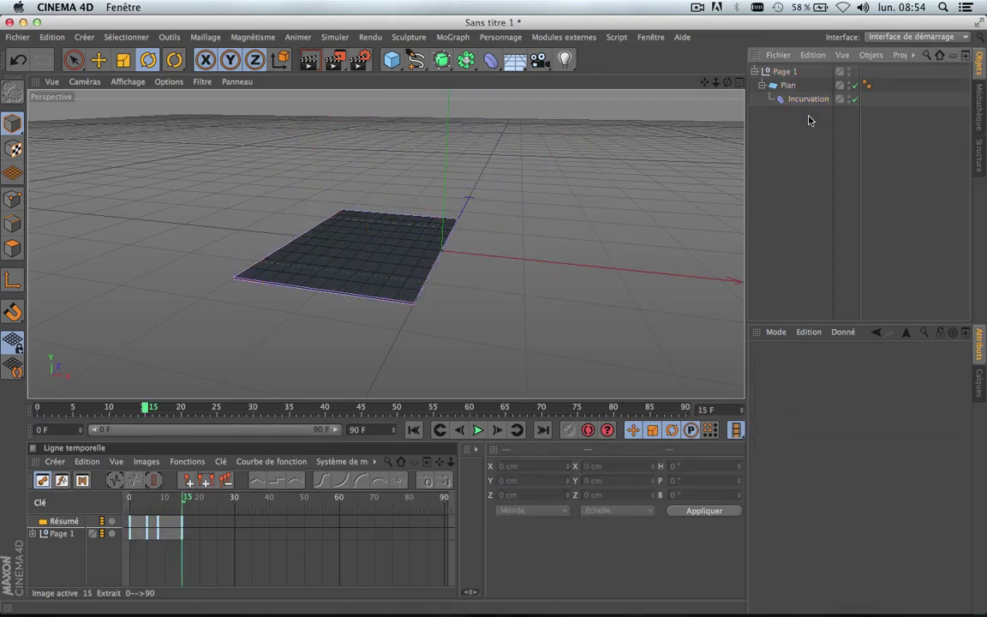
{"action": "left_click", "coordinate": [786, 72]}
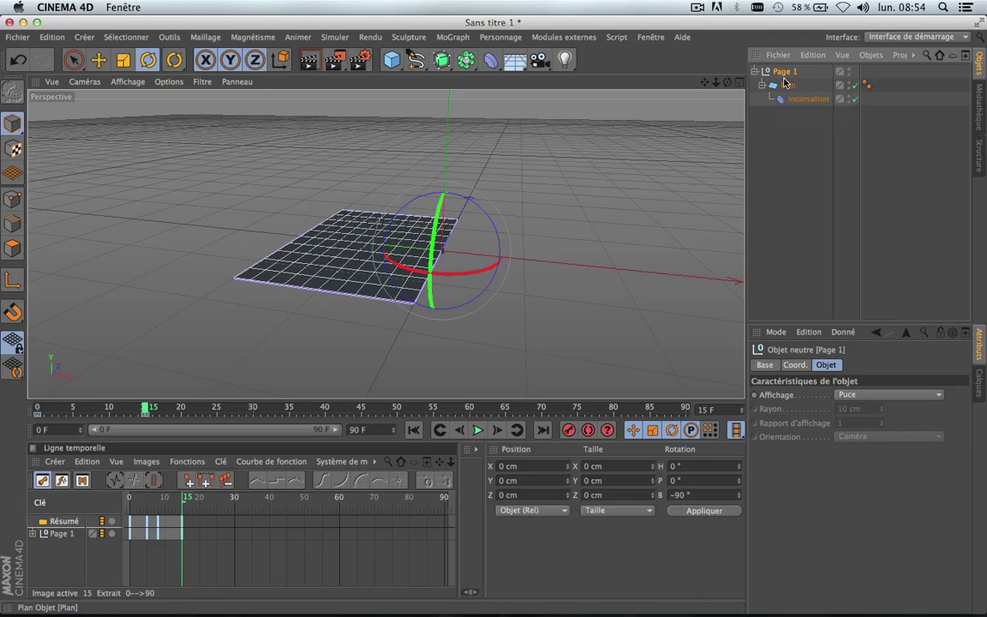
{"action": "key", "text": "super+c"}
{"action": "key", "text": "super+v"}
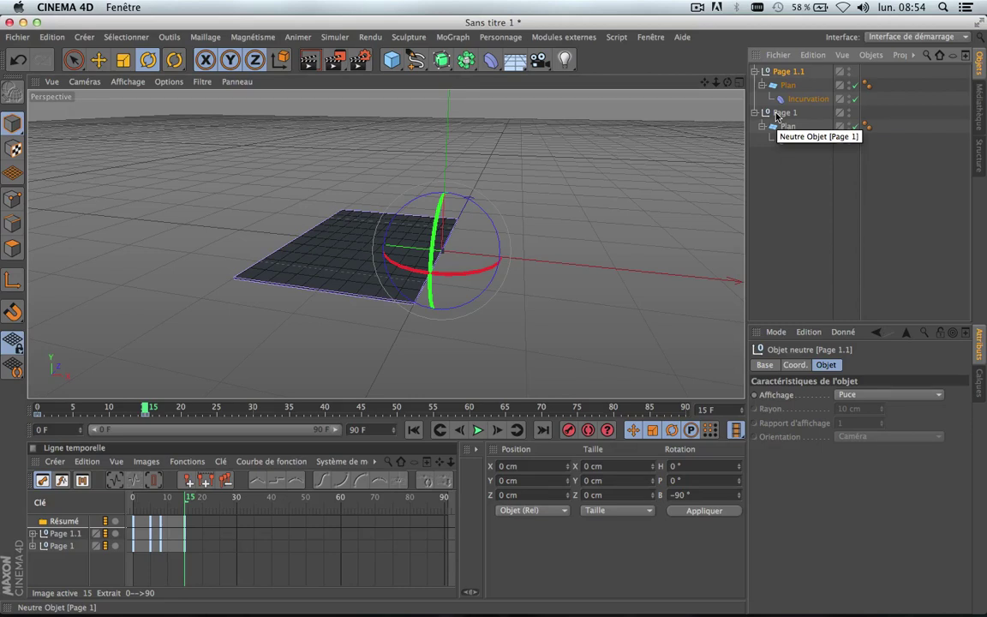
Step: Rename the duplicated null as Page 2
{"action": "left_click", "coordinate": [814, 56]}
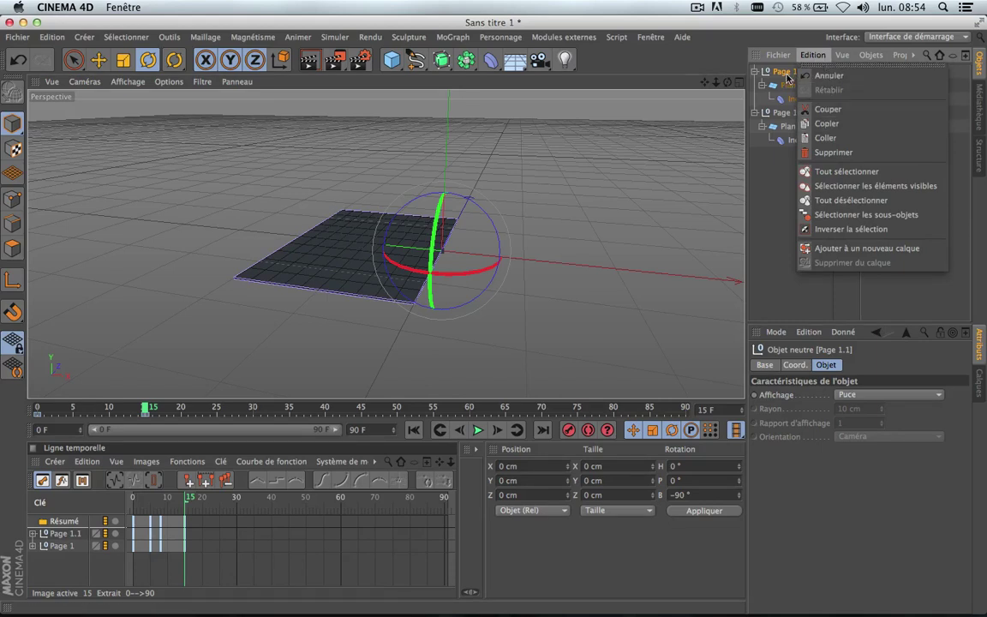
{"action": "left_click", "coordinate": [775, 185]}
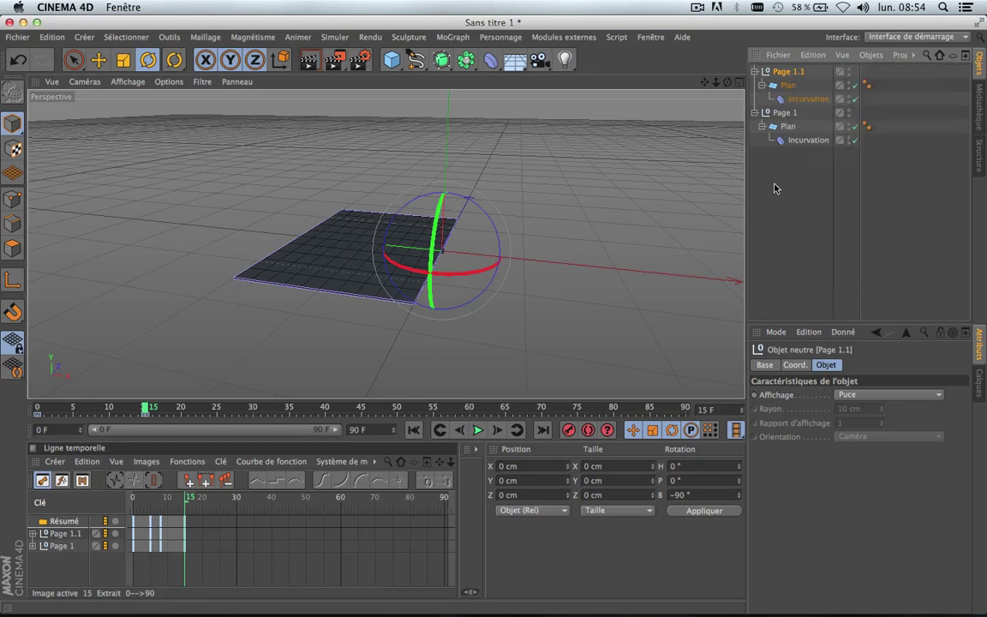
{"action": "double_click", "coordinate": [789, 73]}
{"action": "type", "text": "P"}
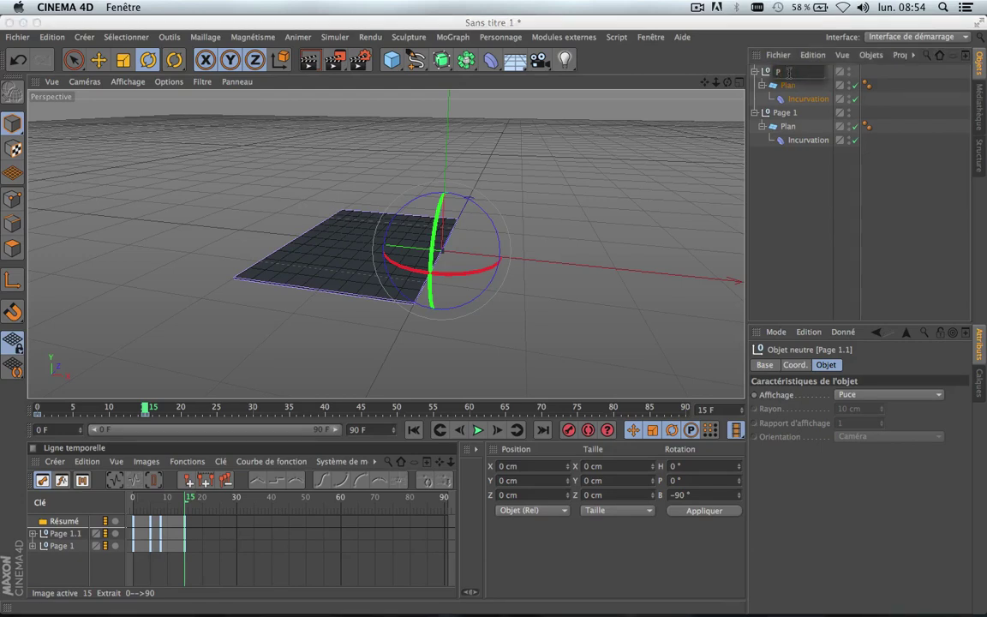
{"action": "type", "text": "age 2"}
{"action": "left_click", "coordinate": [807, 216]}
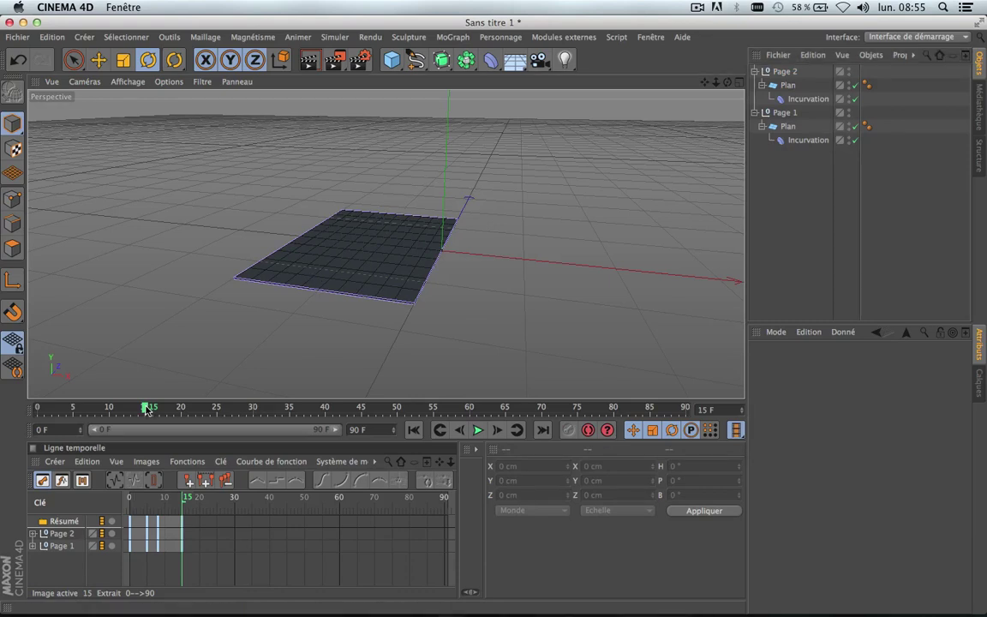
Step: Shift all of Page 2's animation keys in the timeline so they span frames 10 to 25
{"action": "left_click_drag", "start_coordinate": [148, 409], "coordinate": [37, 410]}
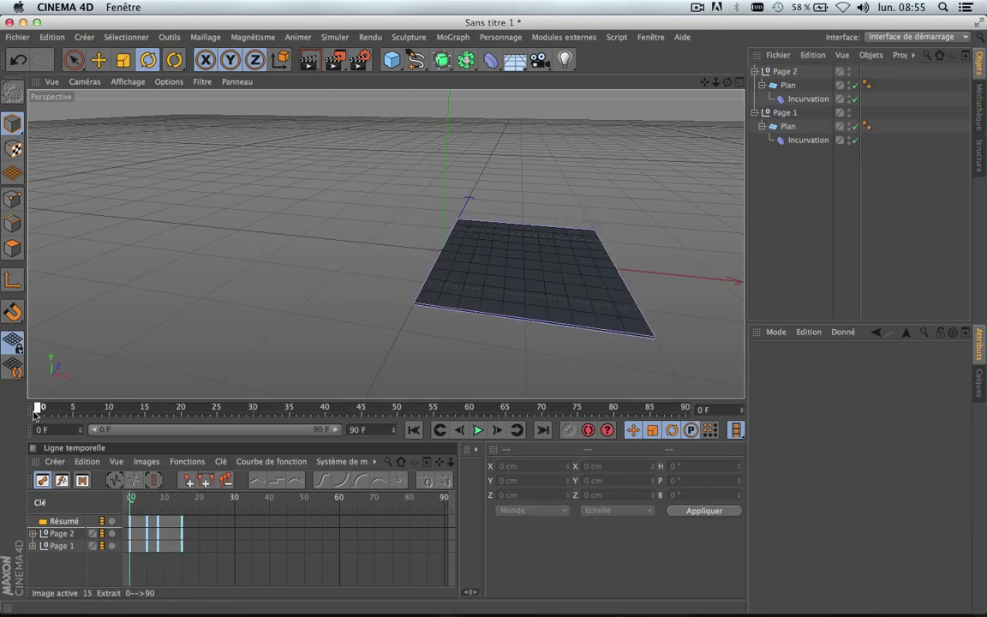
{"action": "left_click", "coordinate": [785, 71]}
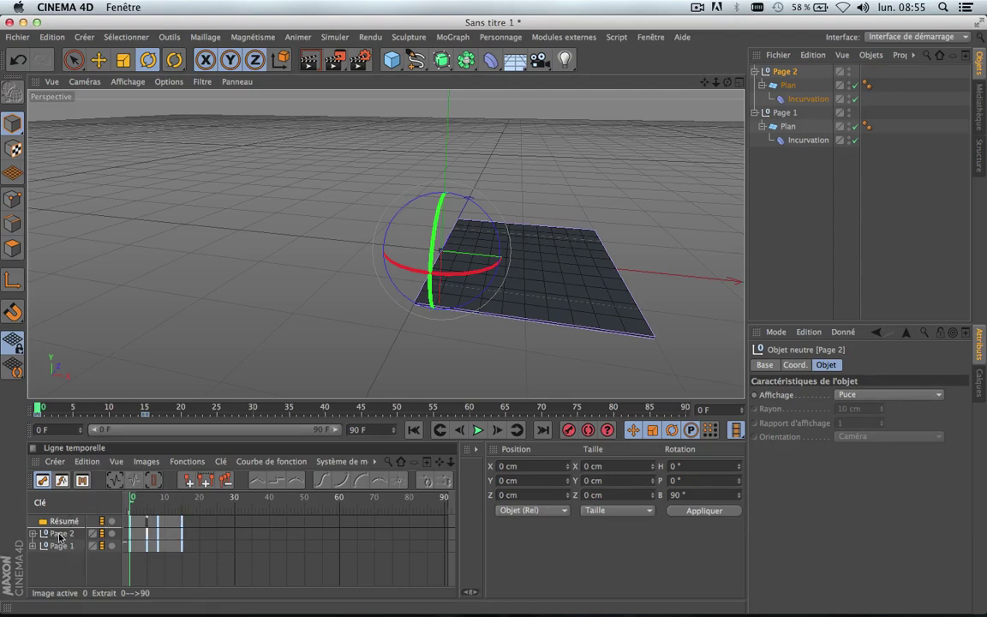
{"action": "left_click", "coordinate": [60, 535]}
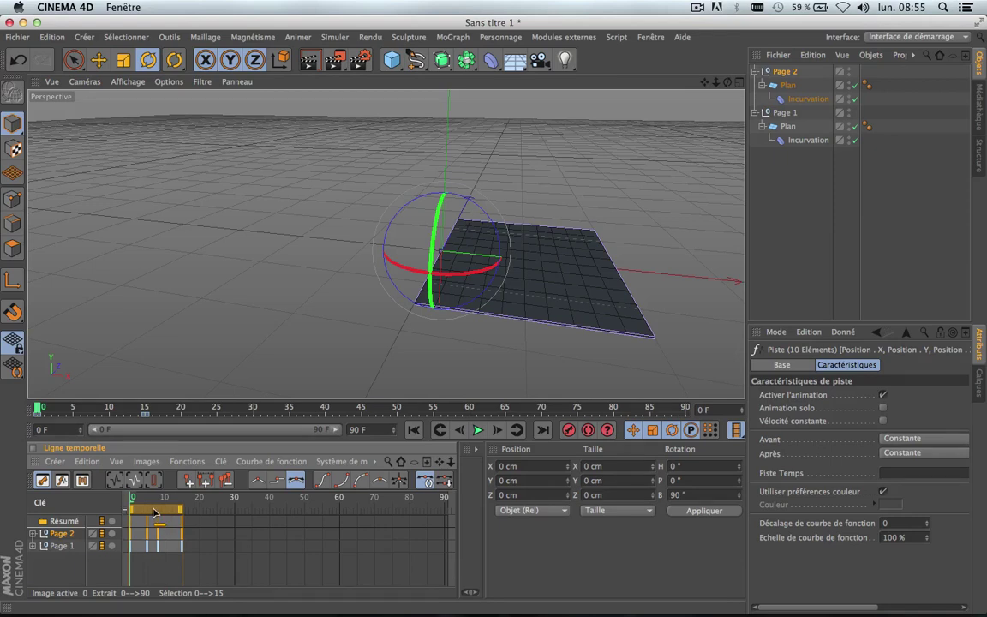
{"action": "left_click_drag", "start_coordinate": [154, 512], "coordinate": [198, 514]}
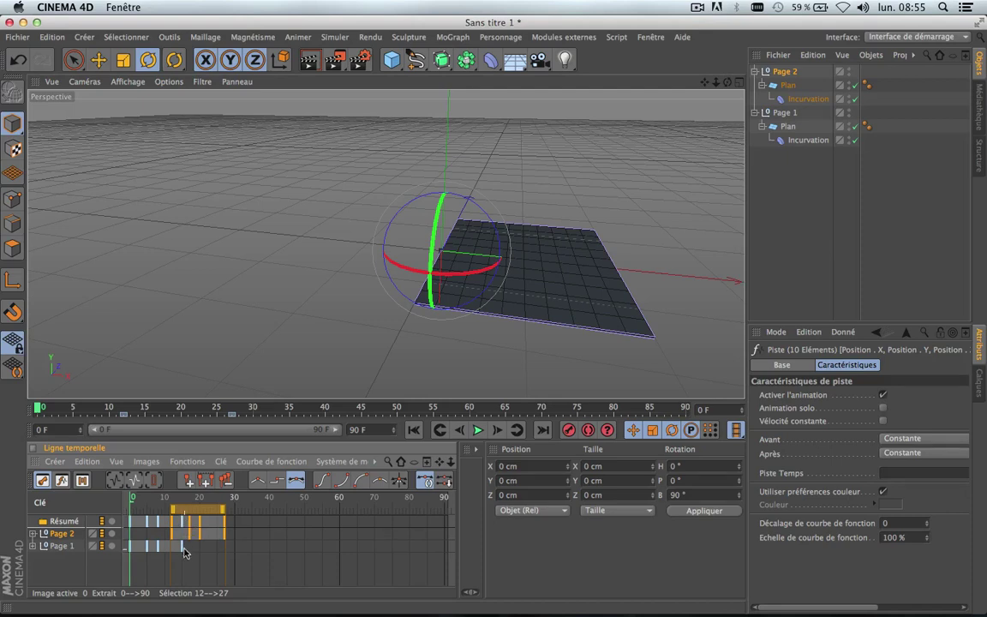
{"action": "left_click_drag", "start_coordinate": [202, 511], "coordinate": [184, 524]}
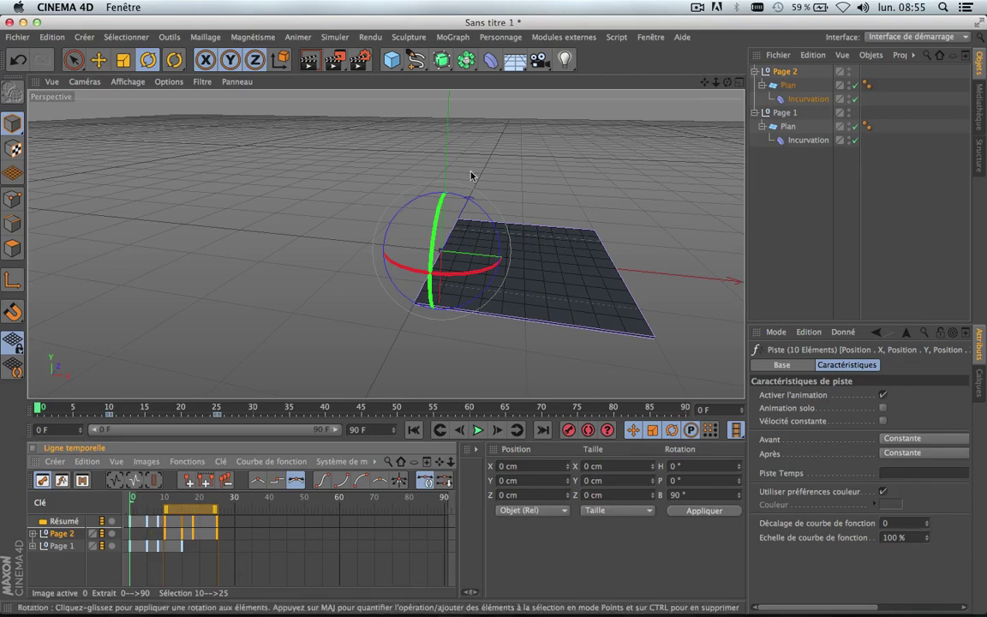
Step: At frame 10, set the Page 2 null's Y position to -1 cm and record a key
{"action": "scroll", "coordinate": [486, 316], "scroll_direction": "up", "scroll_amount": 2}
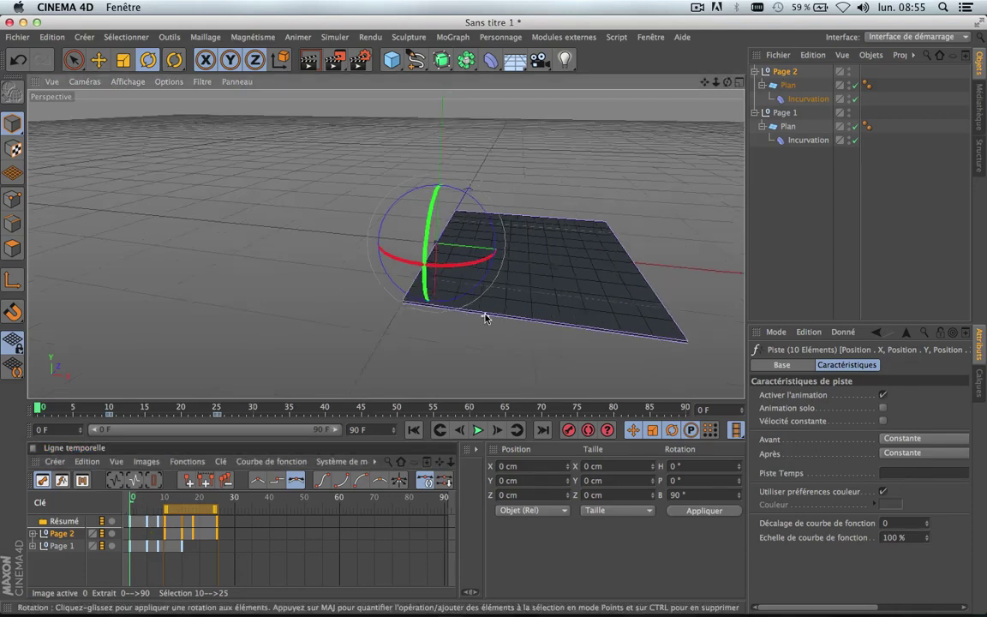
{"action": "left_click", "coordinate": [780, 73]}
{"action": "left_click", "coordinate": [94, 409]}
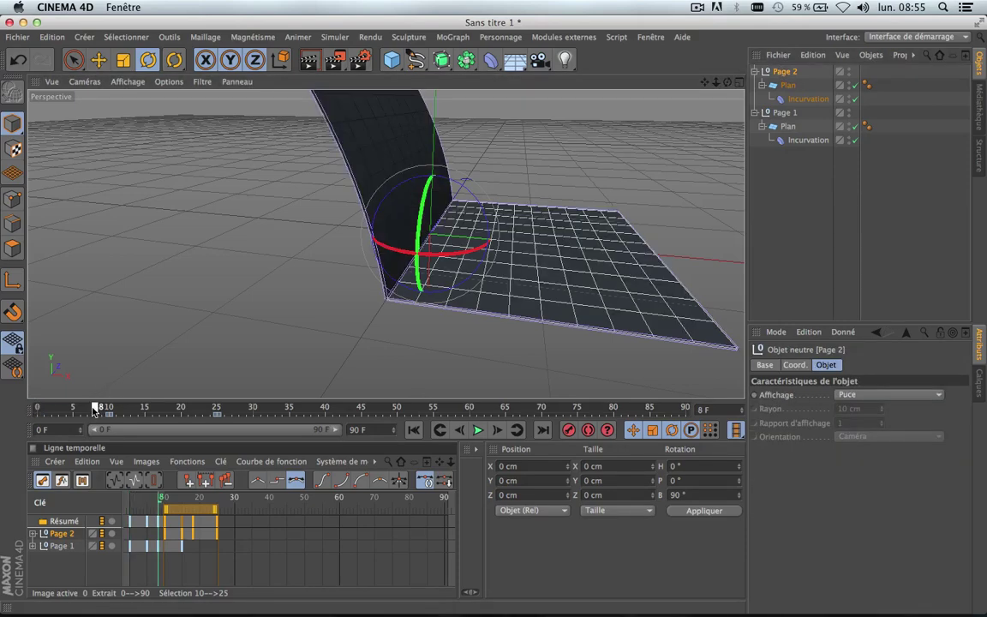
{"action": "mouse_move", "coordinate": [97, 410]}
{"action": "left_mouse_down"}
{"action": "mouse_move", "coordinate": [132, 410]}
{"action": "mouse_move", "coordinate": [111, 409]}
{"action": "left_mouse_up"}
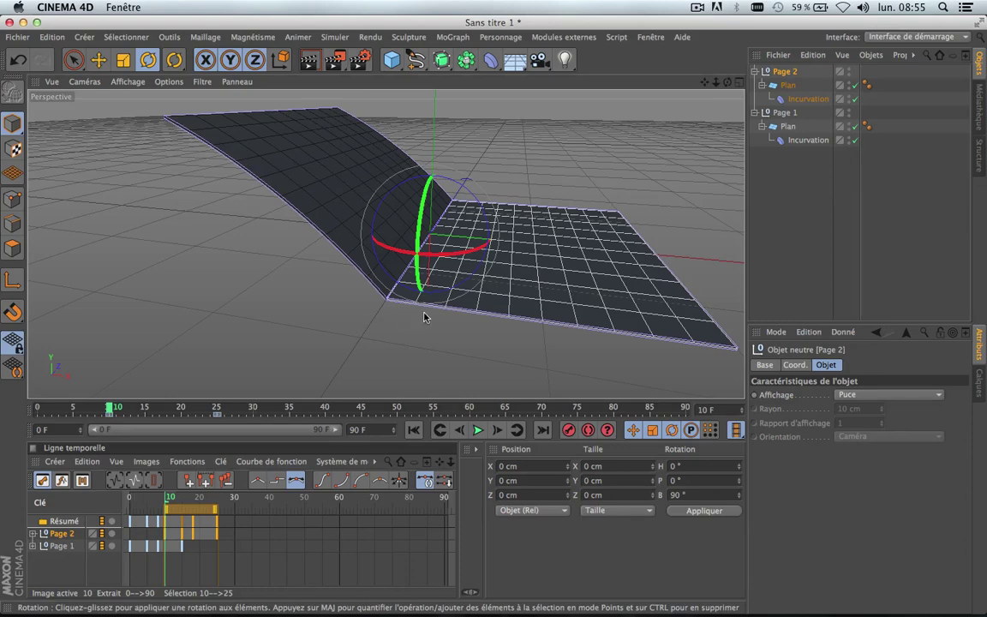
{"action": "scroll", "coordinate": [425, 317], "scroll_direction": "up", "scroll_amount": 3}
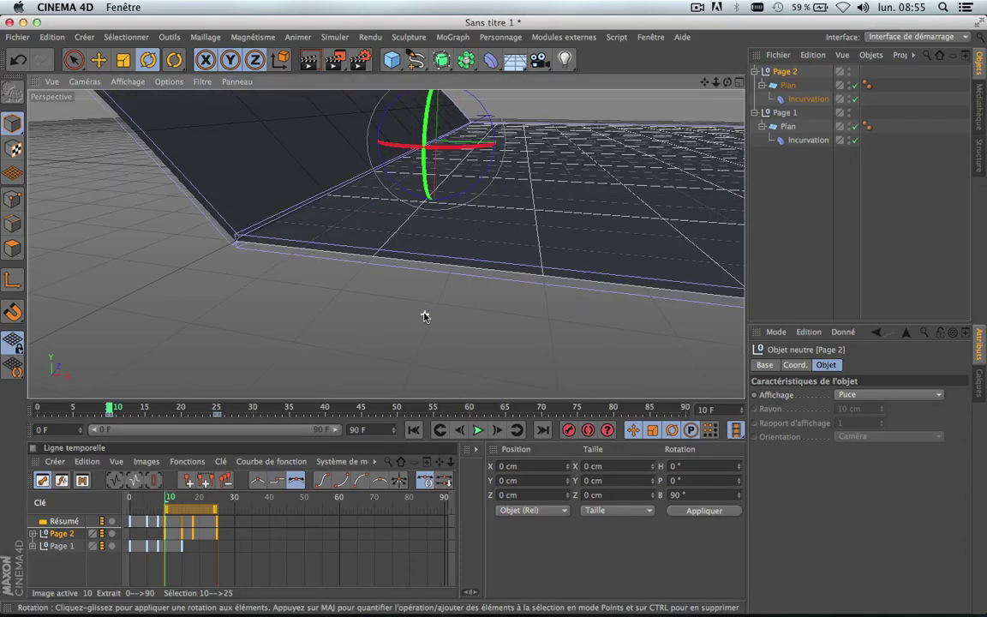
{"action": "left_click", "coordinate": [99, 59]}
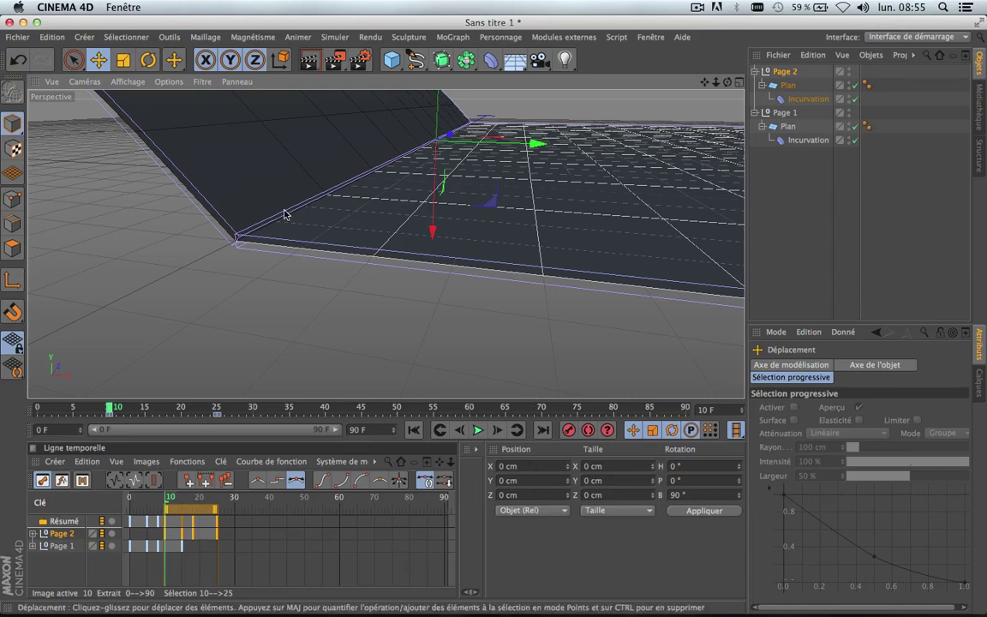
{"action": "scroll", "coordinate": [258, 238], "scroll_direction": "up", "scroll_amount": 5}
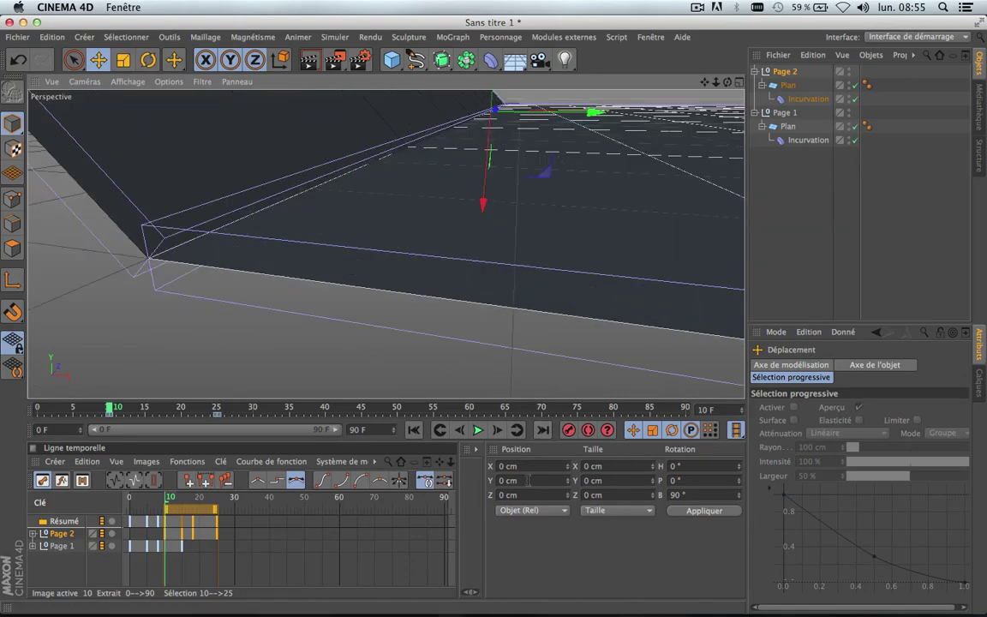
{"action": "left_click", "coordinate": [529, 481]}
{"action": "type", "text": "-1"}
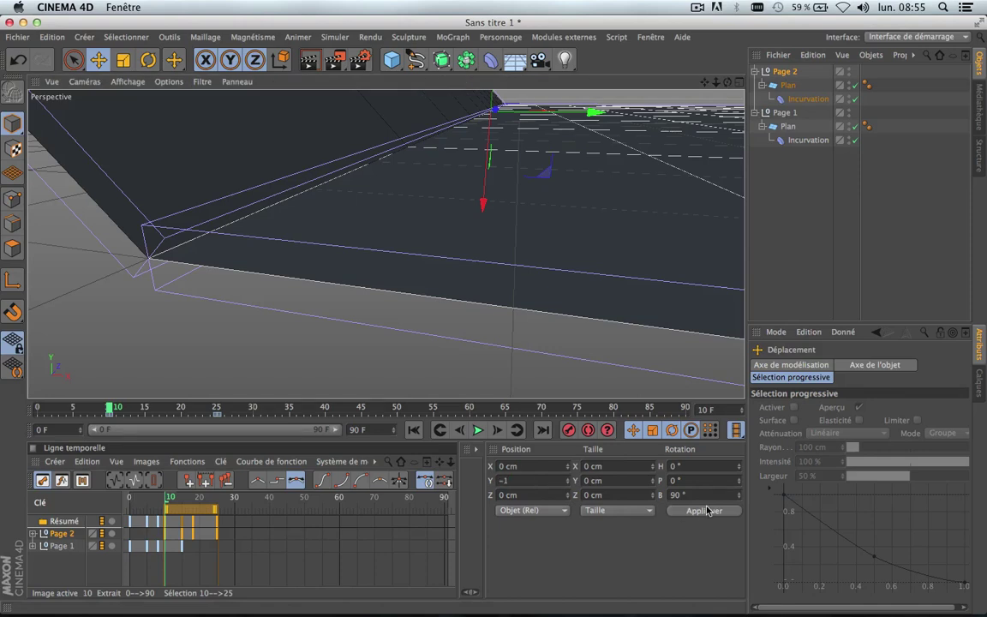
{"action": "left_click", "coordinate": [705, 511]}
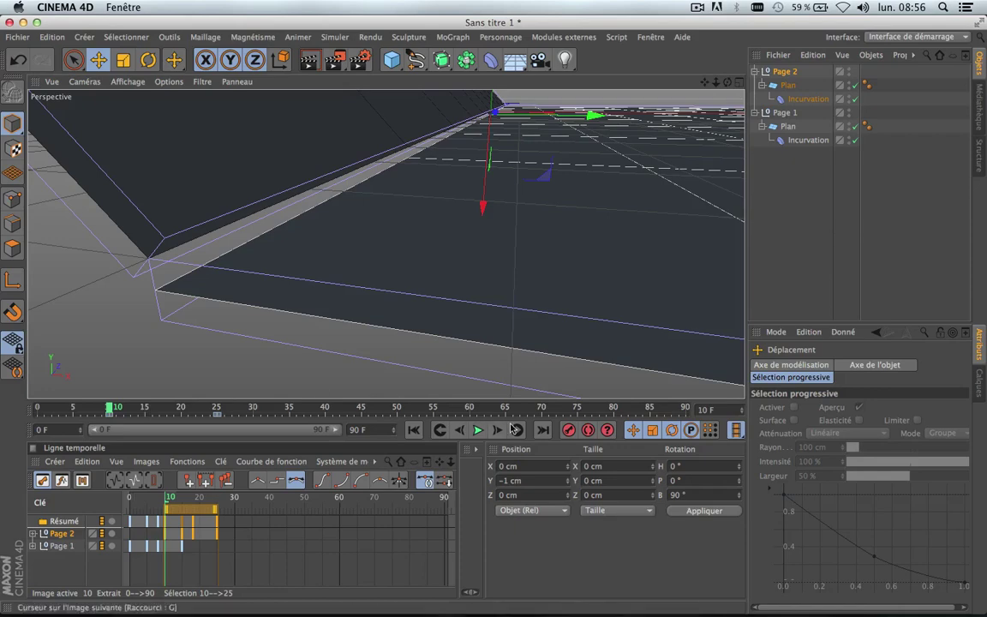
{"action": "left_click", "coordinate": [569, 431]}
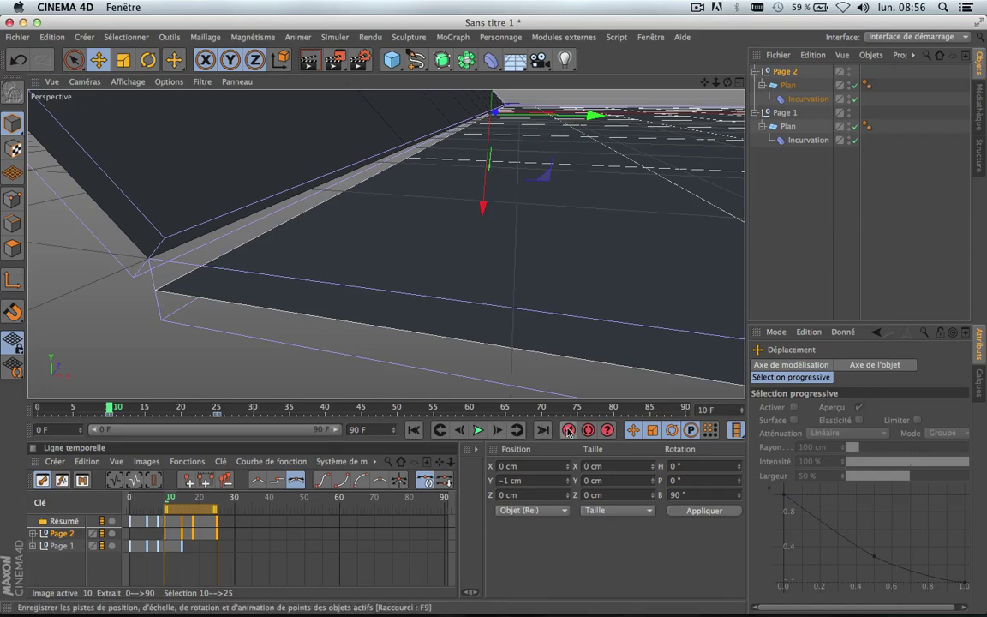
Step: Return to frame 0 and examine the gap between the two stacked pages from a low angle
{"action": "scroll", "coordinate": [522, 246], "scroll_direction": "down", "scroll_amount": 6}
{"action": "scroll", "coordinate": [522, 246], "scroll_direction": "up", "scroll_amount": 2}
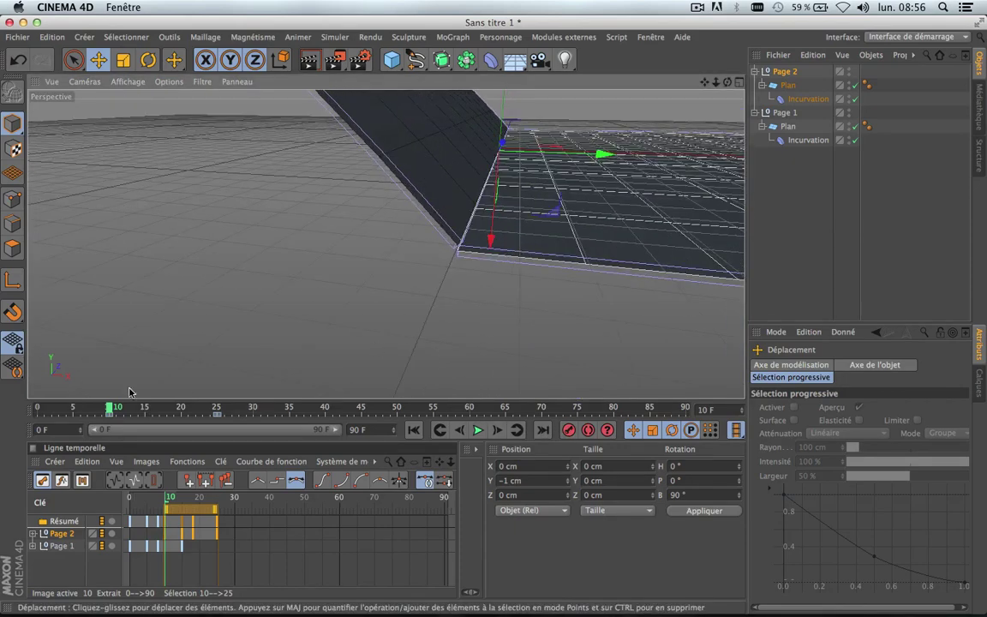
{"action": "left_click_drag", "start_coordinate": [110, 408], "coordinate": [19, 412]}
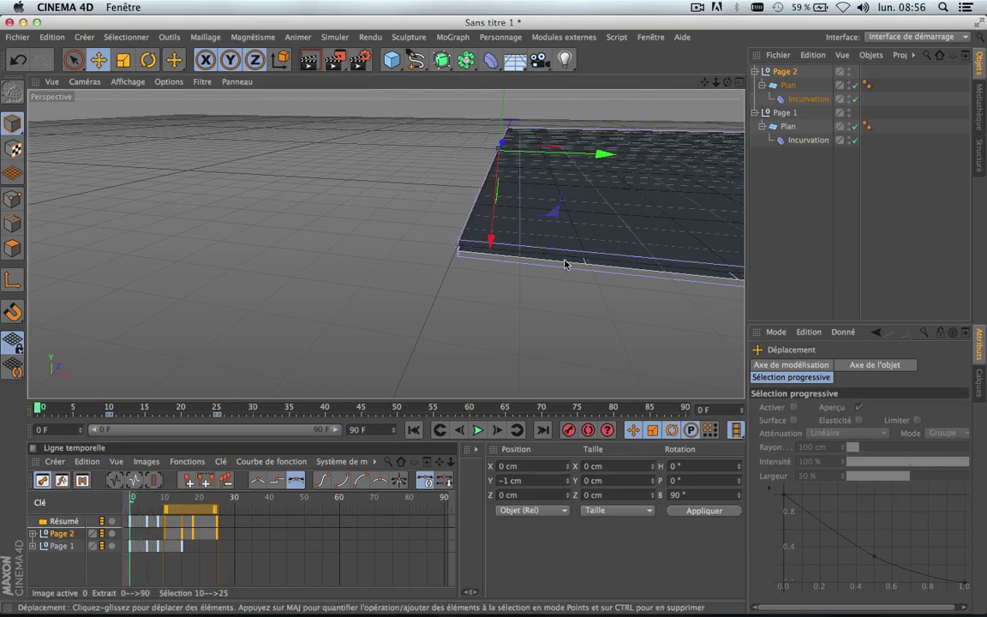
{"action": "scroll", "coordinate": [562, 264], "scroll_direction": "up", "scroll_amount": 4}
{"action": "scroll", "coordinate": [561, 264], "scroll_direction": "down", "scroll_amount": 3}
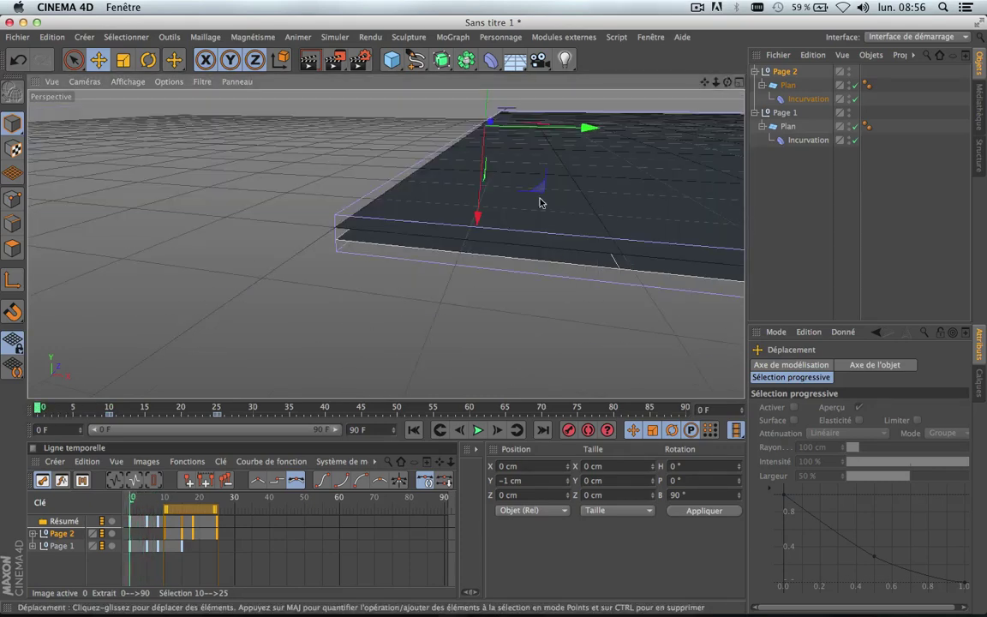
{"action": "left_click_drag", "start_coordinate": [728, 83], "coordinate": [727, 82]}
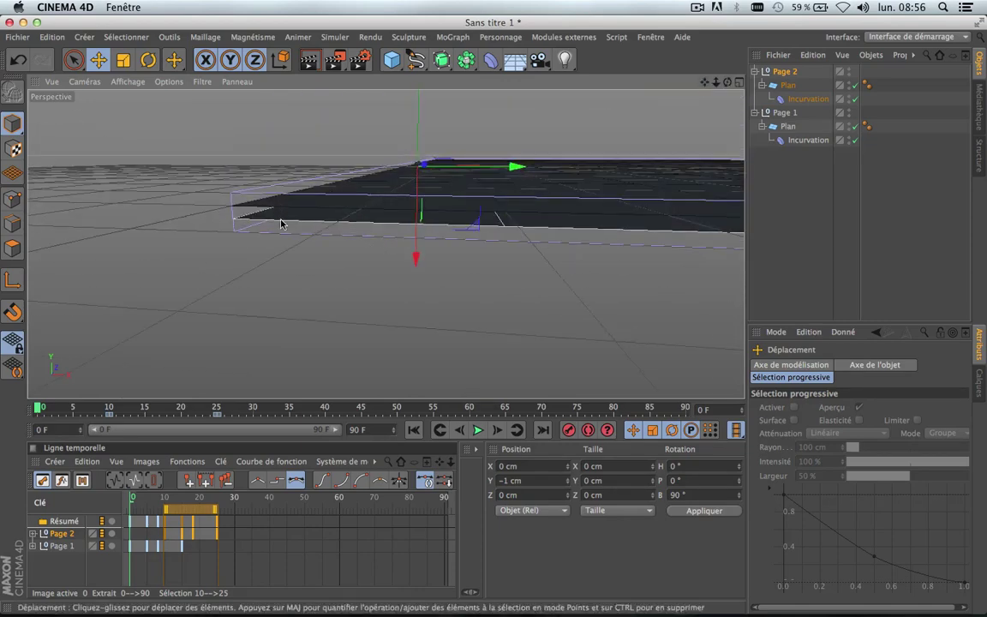
Step: At frame 25, set the Page 2 null's Y position to 1 cm and record a key
{"action": "left_click_drag", "start_coordinate": [38, 408], "coordinate": [132, 412]}
{"action": "left_click_drag", "start_coordinate": [152, 414], "coordinate": [217, 415]}
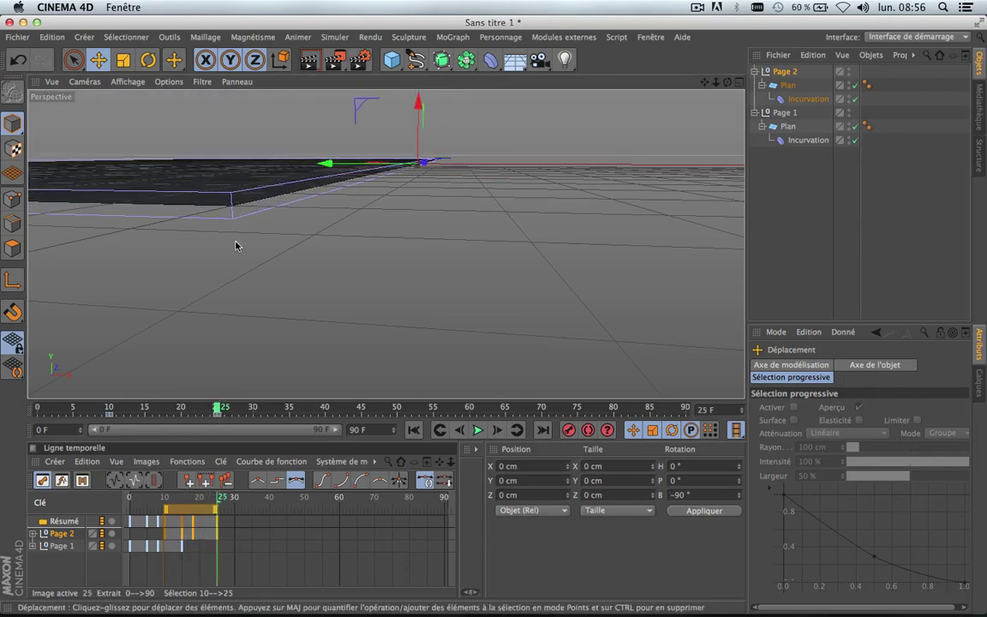
{"action": "scroll", "coordinate": [126, 215], "scroll_direction": "up", "scroll_amount": 3}
{"action": "scroll", "coordinate": [126, 215], "scroll_direction": "down", "scroll_amount": 4}
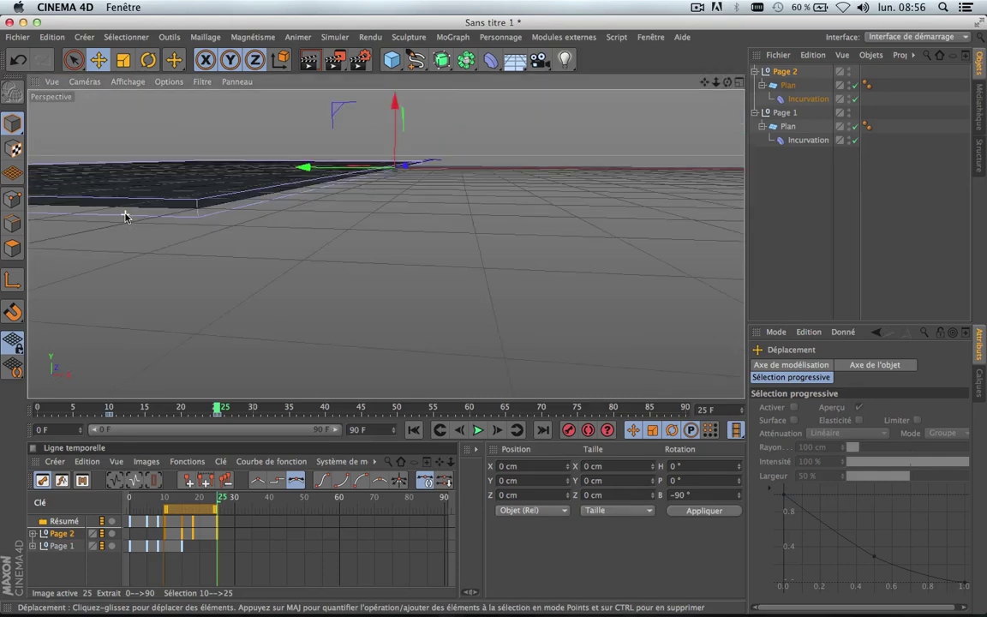
{"action": "left_click_drag", "start_coordinate": [716, 81], "coordinate": [710, 84]}
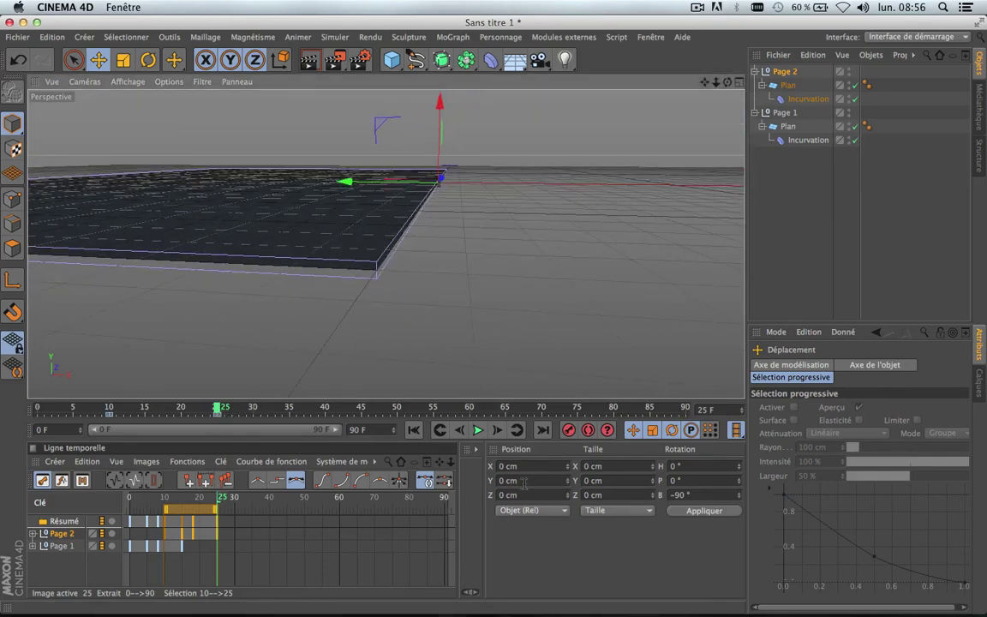
{"action": "left_click", "coordinate": [784, 74]}
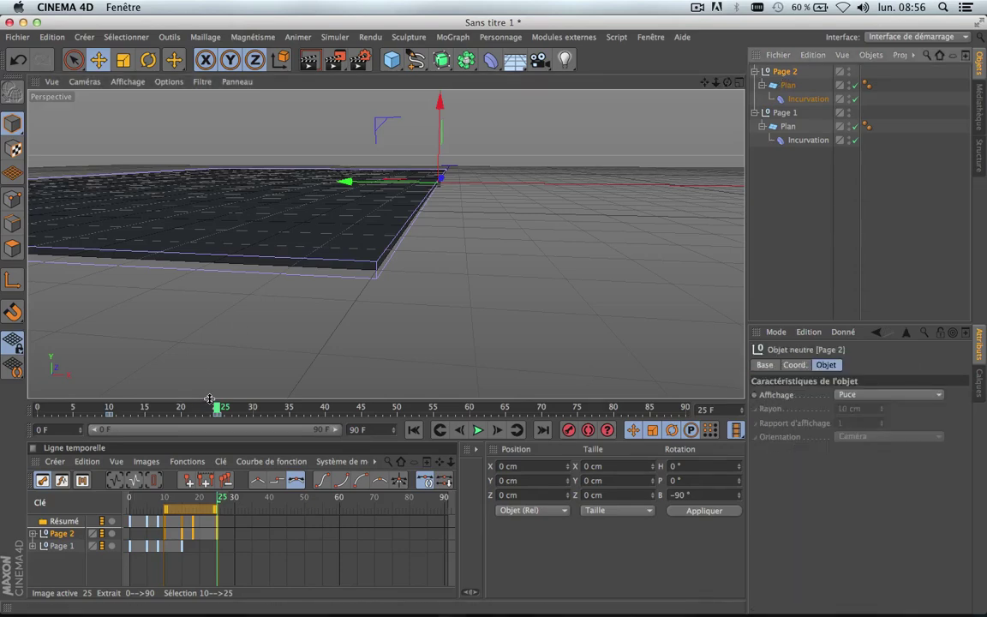
{"action": "mouse_move", "coordinate": [220, 411]}
{"action": "left_mouse_down"}
{"action": "mouse_move", "coordinate": [108, 413]}
{"action": "mouse_move", "coordinate": [218, 411]}
{"action": "left_mouse_up"}
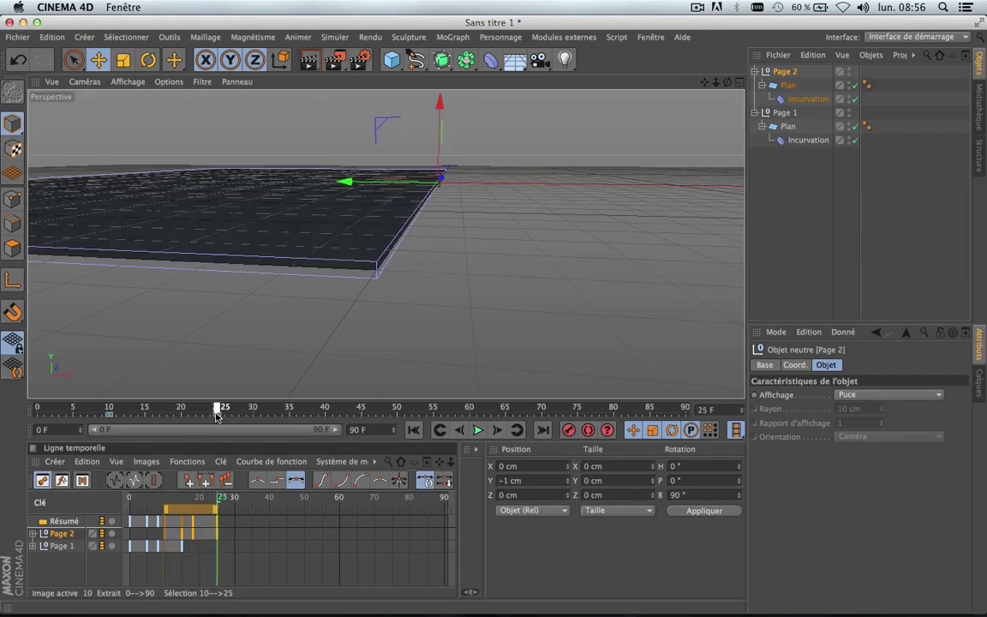
{"action": "left_click", "coordinate": [530, 481]}
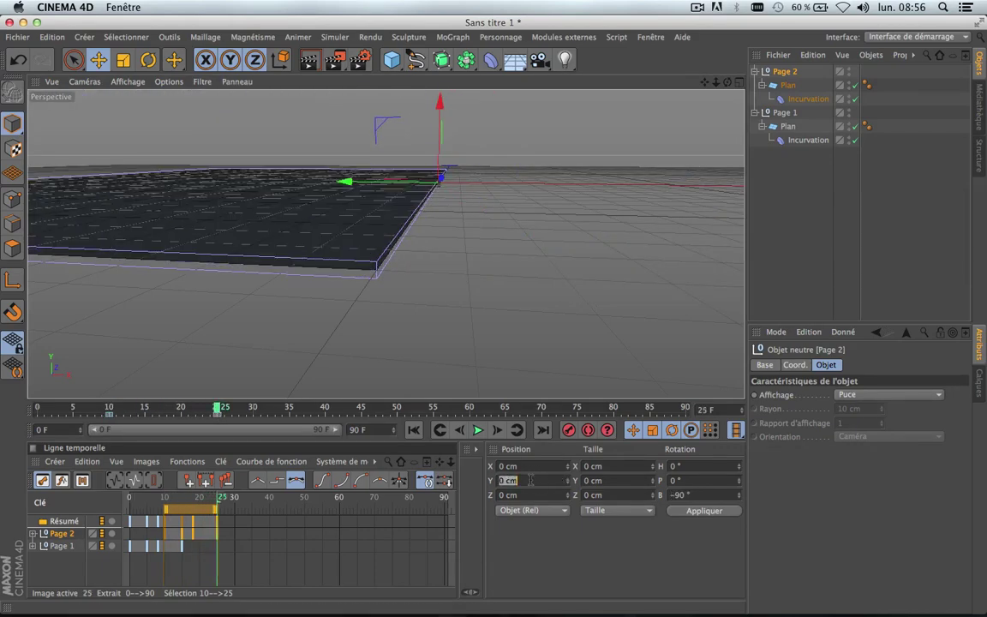
{"action": "type", "text": "1"}
{"action": "left_click", "coordinate": [706, 511]}
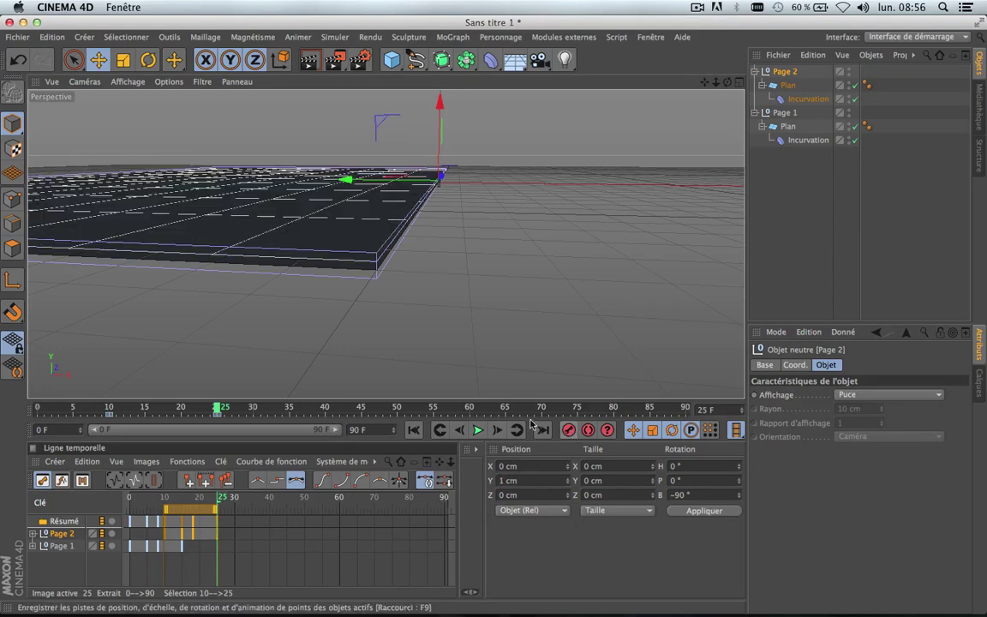
Step: Scrub back through Page 2's turn to frame 16 to check its movement against Page 1
{"action": "mouse_move", "coordinate": [219, 408]}
{"action": "left_mouse_down"}
{"action": "mouse_move", "coordinate": [41, 410]}
{"action": "mouse_move", "coordinate": [205, 417]}
{"action": "mouse_move", "coordinate": [210, 376]}
{"action": "mouse_move", "coordinate": [198, 374]}
{"action": "mouse_move", "coordinate": [241, 367]}
{"action": "left_mouse_up"}
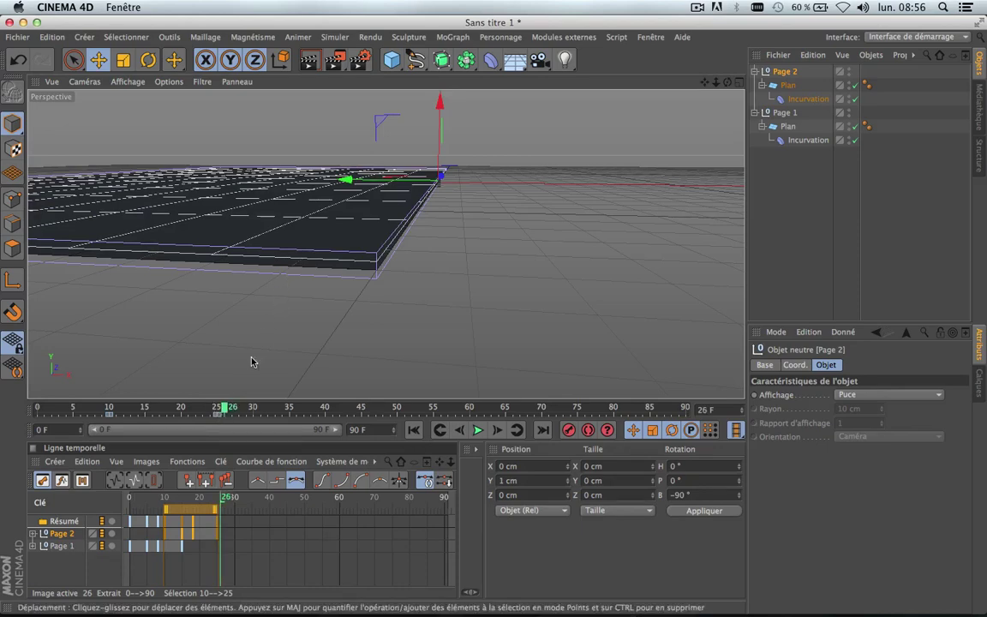
{"action": "left_click_drag", "start_coordinate": [218, 411], "coordinate": [152, 411]}
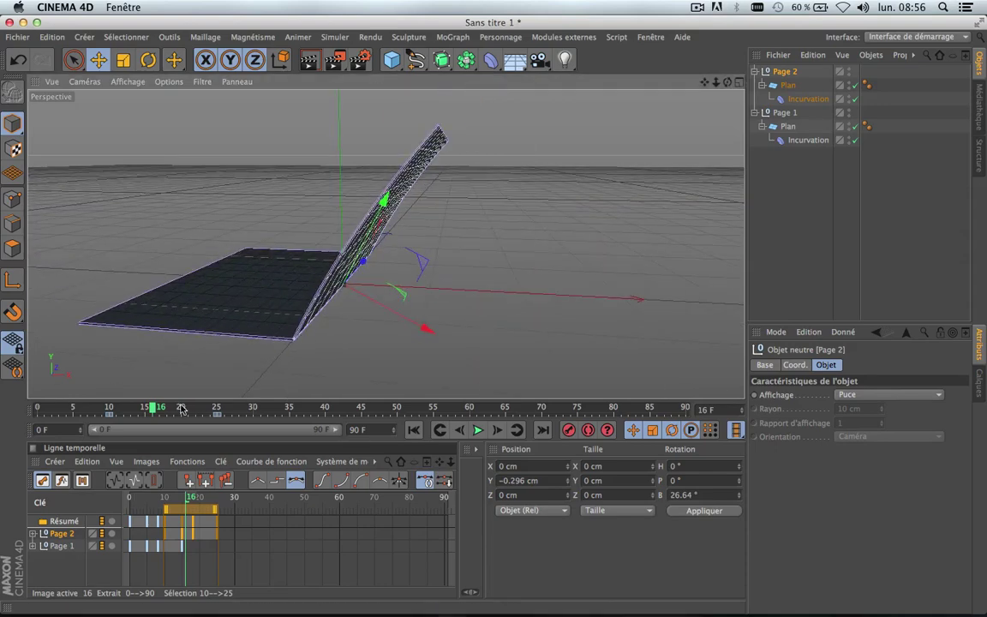
{"action": "left_click", "coordinate": [704, 151]}
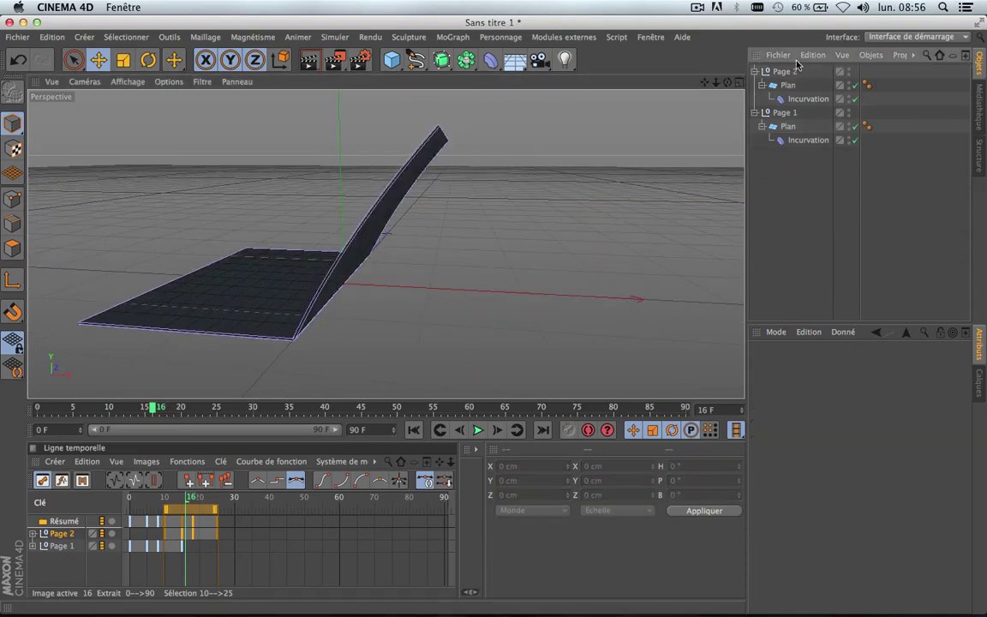
Step: Duplicate the Page 2 null with its plane and Incurvation deformer, and rename the copy Page 3
{"action": "left_click", "coordinate": [790, 75]}
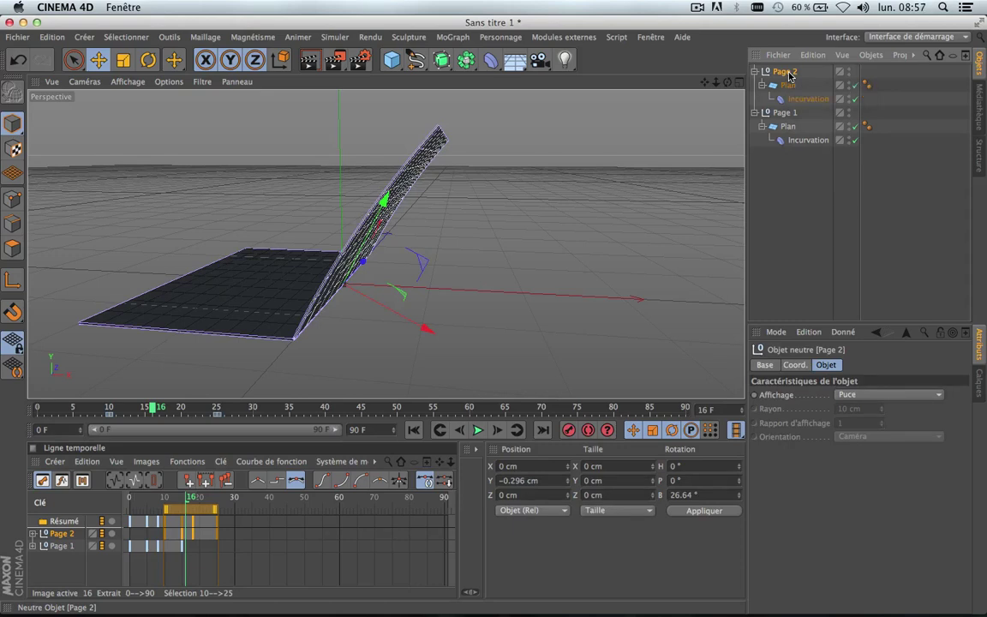
{"action": "key", "text": "super+c"}
{"action": "key", "text": "super+v"}
{"action": "double_click", "coordinate": [797, 73]}
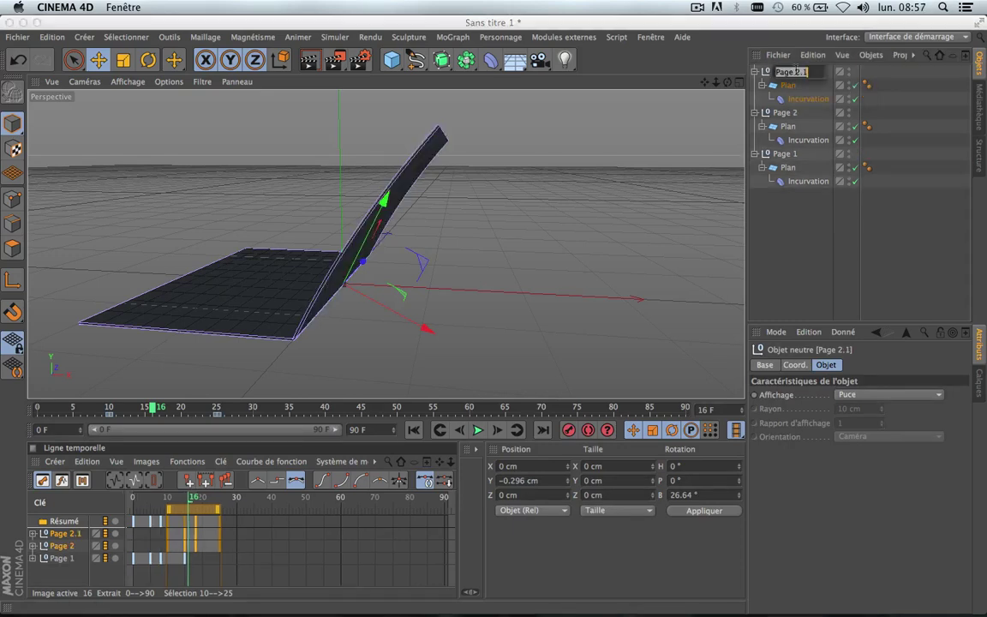
{"action": "type", "text": "P"}
{"action": "left_click", "coordinate": [808, 201]}
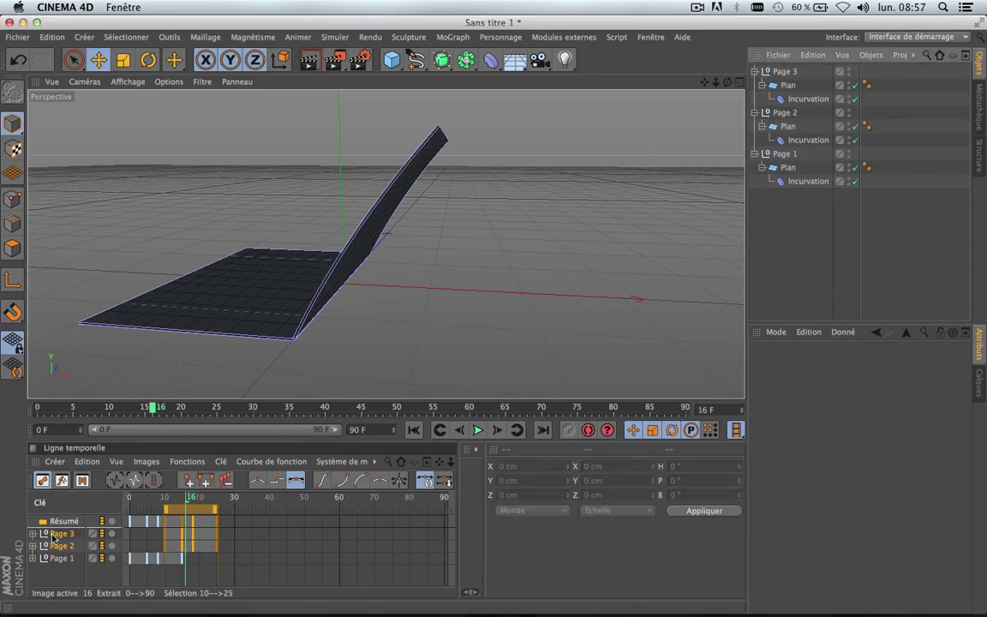
Step: Shift Page 3's keys ten frames later to span frames 20 to 35, and key its null's Y position at -2 cm on frame 20
{"action": "left_click", "coordinate": [68, 538]}
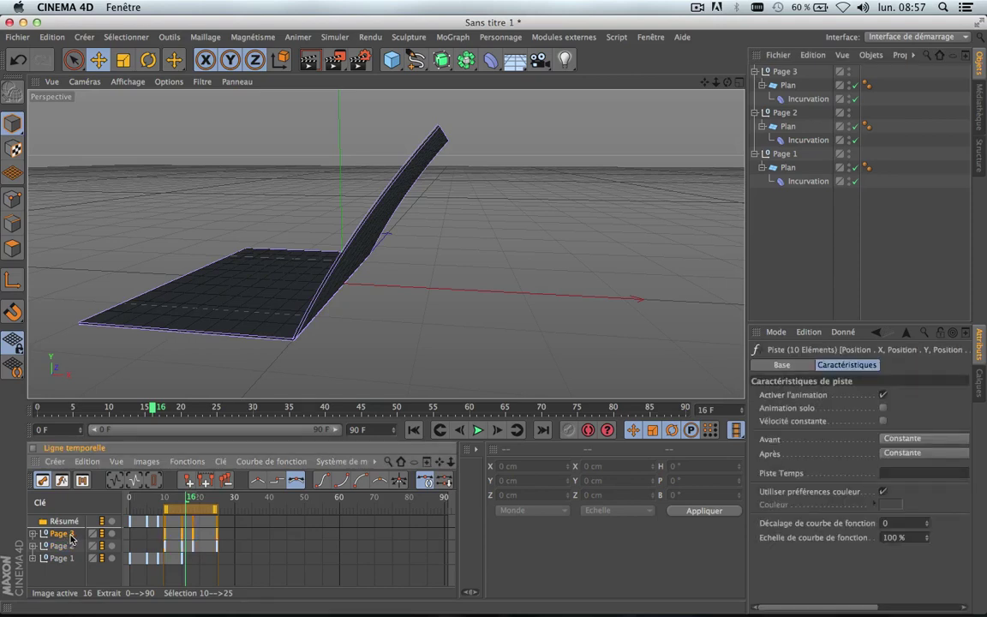
{"action": "left_click_drag", "start_coordinate": [194, 511], "coordinate": [228, 513]}
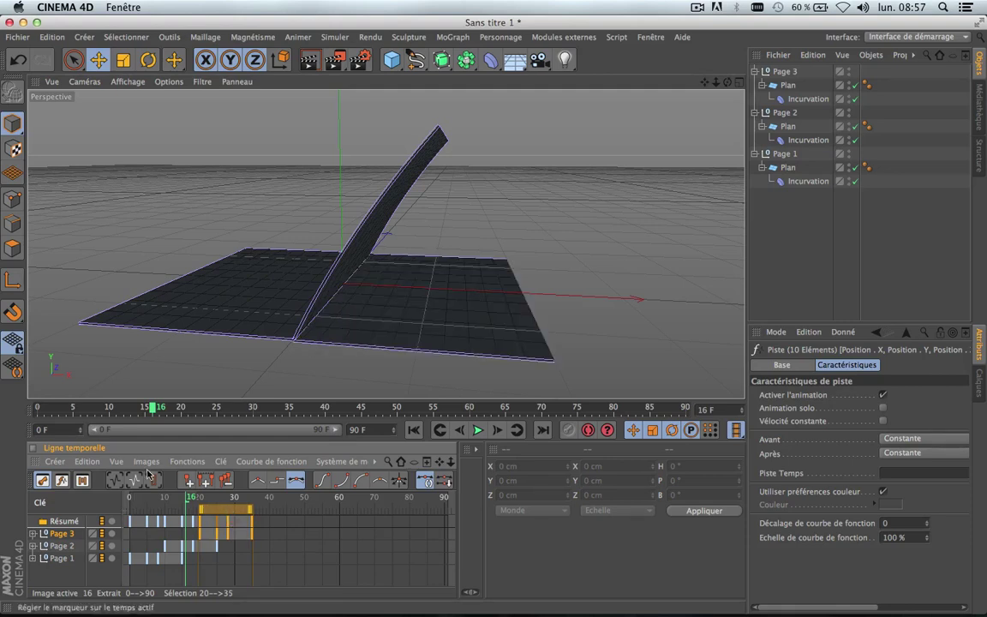
{"action": "left_click", "coordinate": [785, 72]}
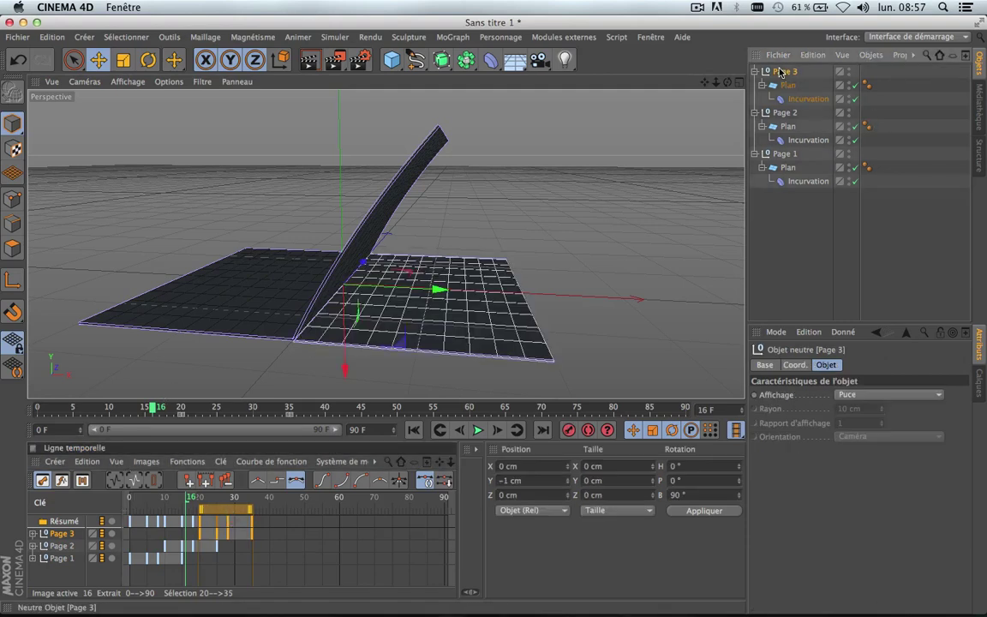
{"action": "left_click_drag", "start_coordinate": [152, 412], "coordinate": [181, 410]}
{"action": "scroll", "coordinate": [321, 347], "scroll_direction": "up", "scroll_amount": 5}
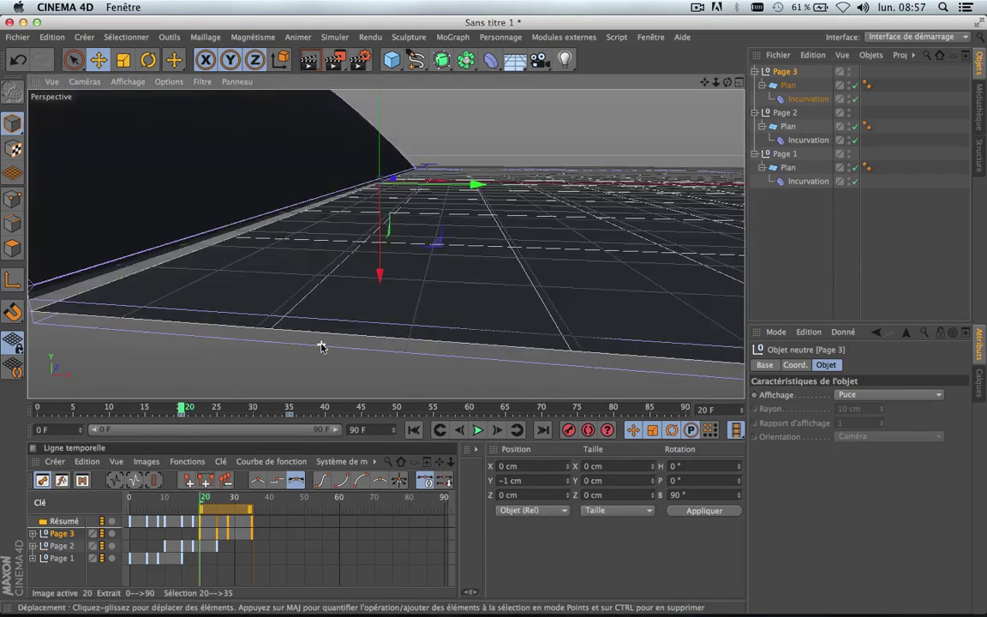
{"action": "scroll", "coordinate": [320, 345], "scroll_direction": "down", "scroll_amount": 2}
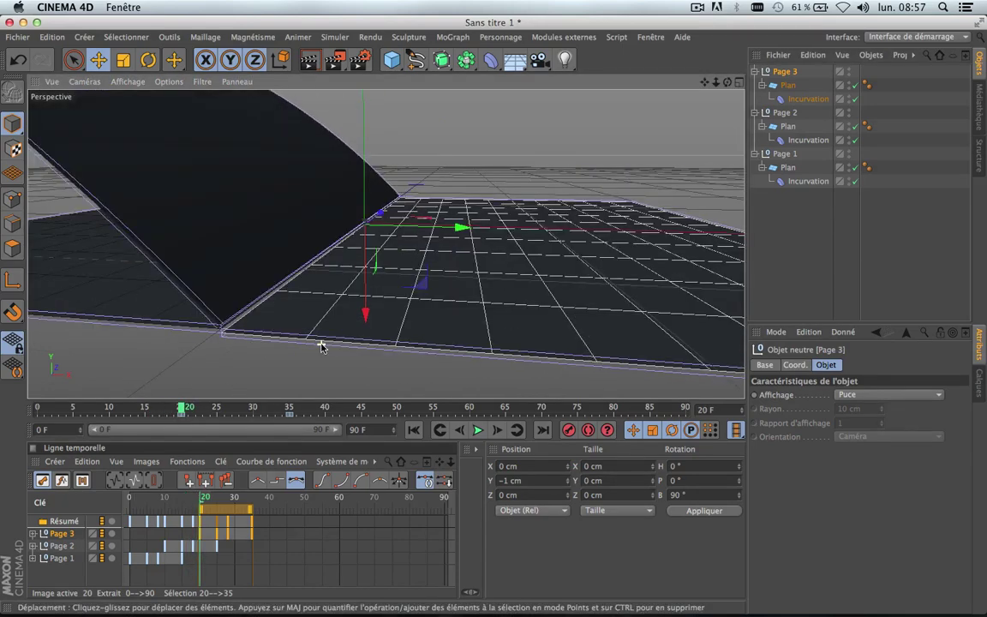
{"action": "left_click", "coordinate": [533, 481]}
{"action": "type", "text": "-2"}
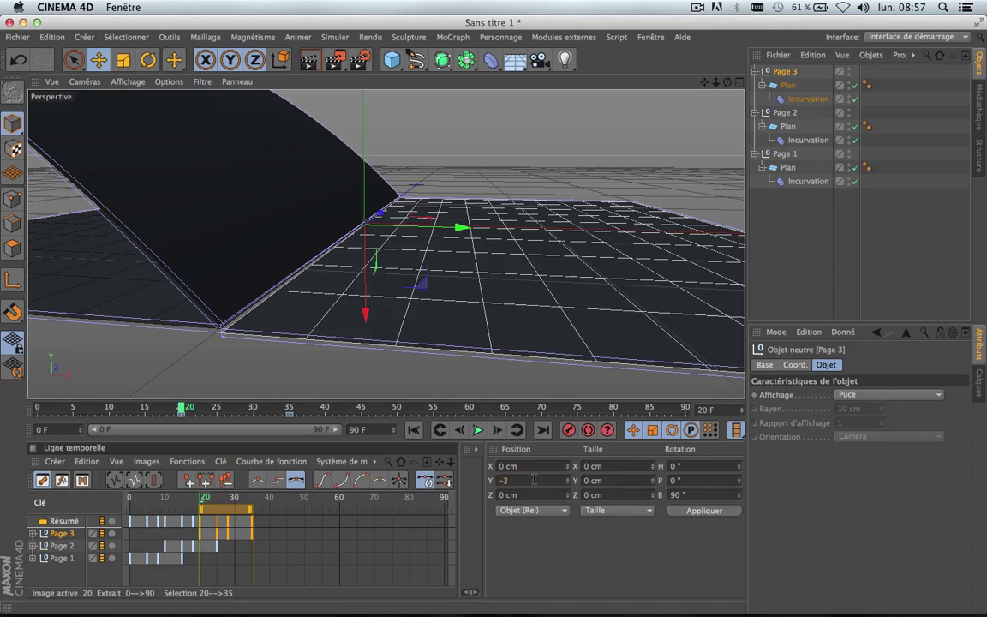
{"action": "left_click", "coordinate": [711, 513]}
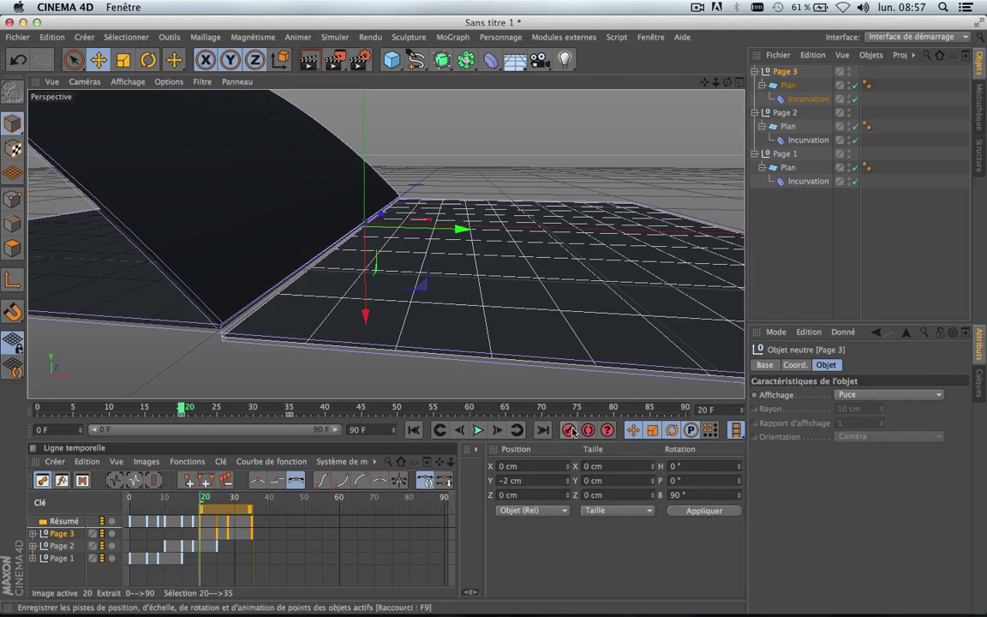
Step: At frame 35, set the Page 3 null's Y position to 2 cm and record a key
{"action": "left_click", "coordinate": [202, 408]}
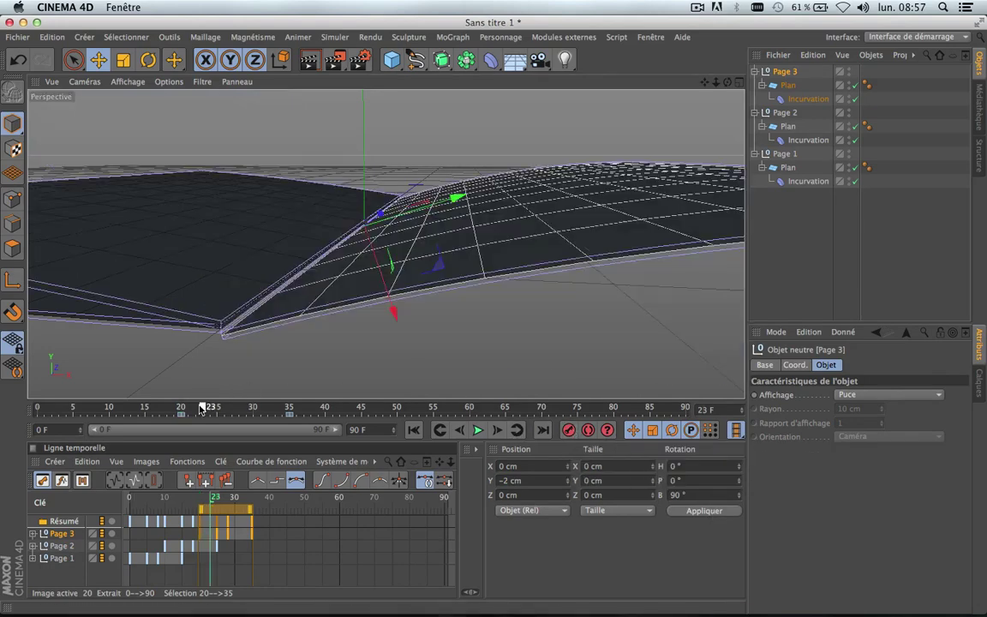
{"action": "left_click_drag", "start_coordinate": [202, 408], "coordinate": [290, 408]}
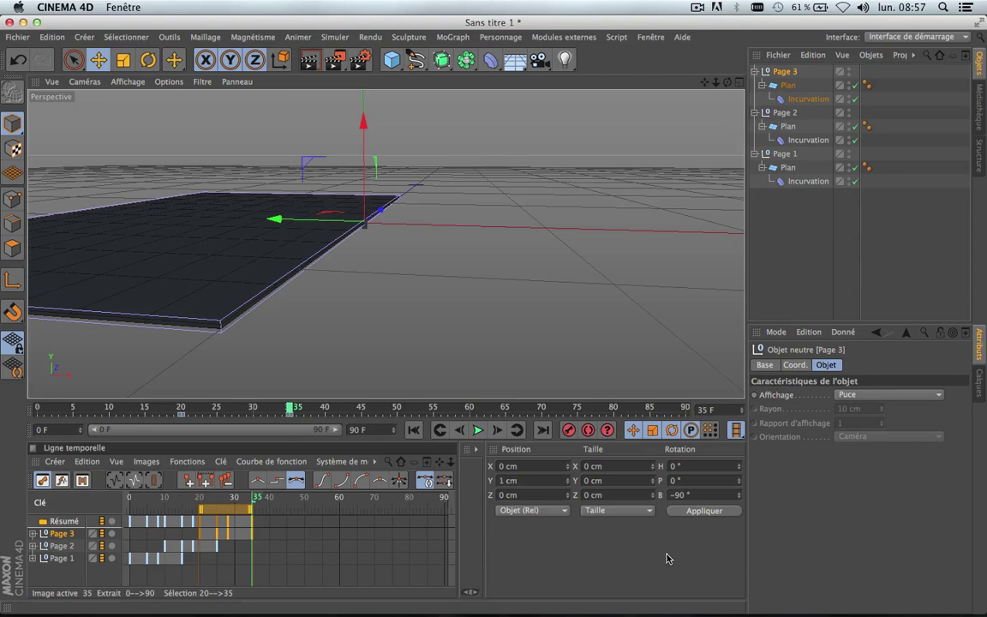
{"action": "double_click", "coordinate": [529, 485]}
{"action": "type", "text": "2"}
{"action": "left_click", "coordinate": [697, 510]}
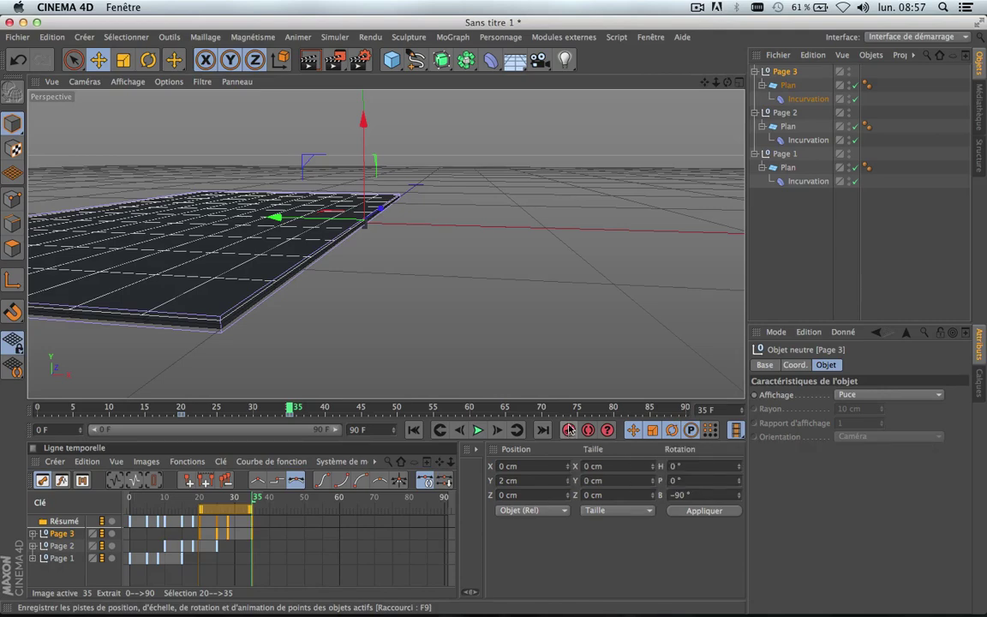
Step: Examine the stacked page edges from a low angle and scrub from frame 0 to 36 to check the three page turns
{"action": "left_click_drag", "start_coordinate": [705, 83], "coordinate": [708, 83]}
{"action": "left_click_drag", "start_coordinate": [386, 245], "coordinate": [556, 146]}
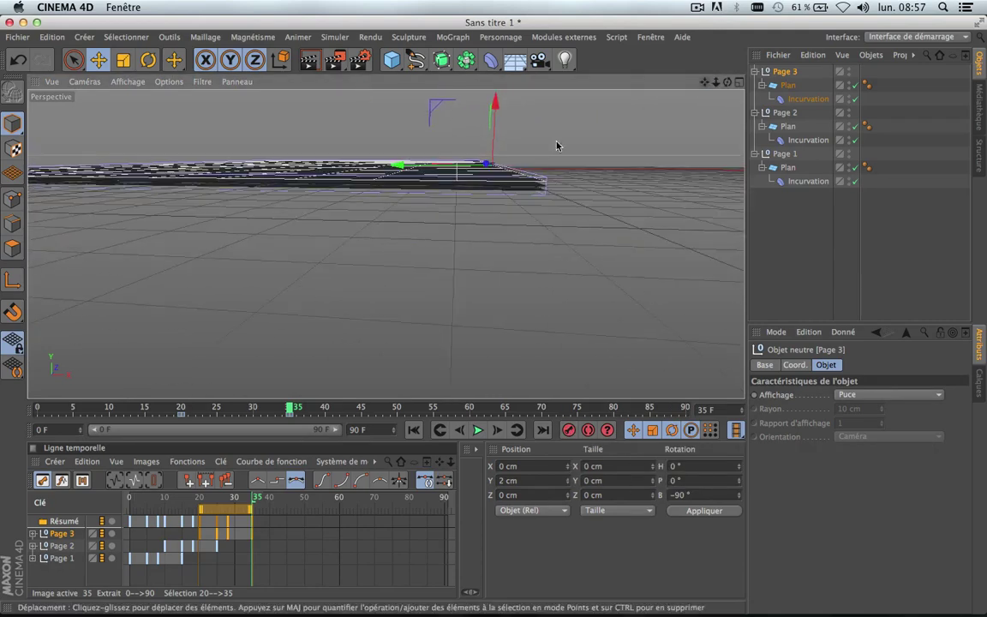
{"action": "scroll", "coordinate": [525, 185], "scroll_direction": "up", "scroll_amount": 6}
{"action": "scroll", "coordinate": [525, 185], "scroll_direction": "down", "scroll_amount": 3}
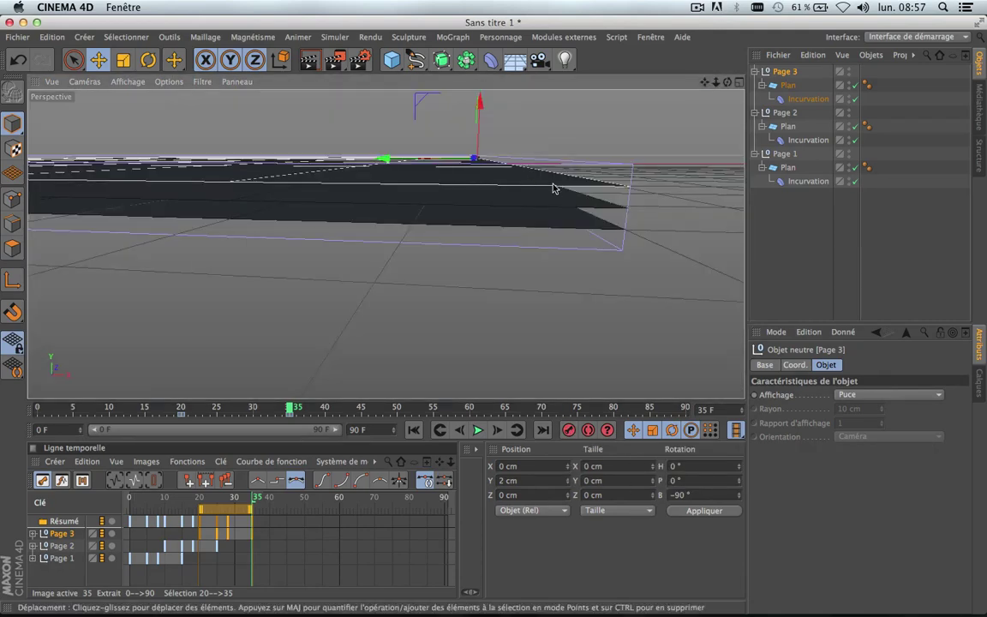
{"action": "left_click_drag", "start_coordinate": [705, 81], "coordinate": [388, 245]}
{"action": "scroll", "coordinate": [535, 188], "scroll_direction": "down", "scroll_amount": 3}
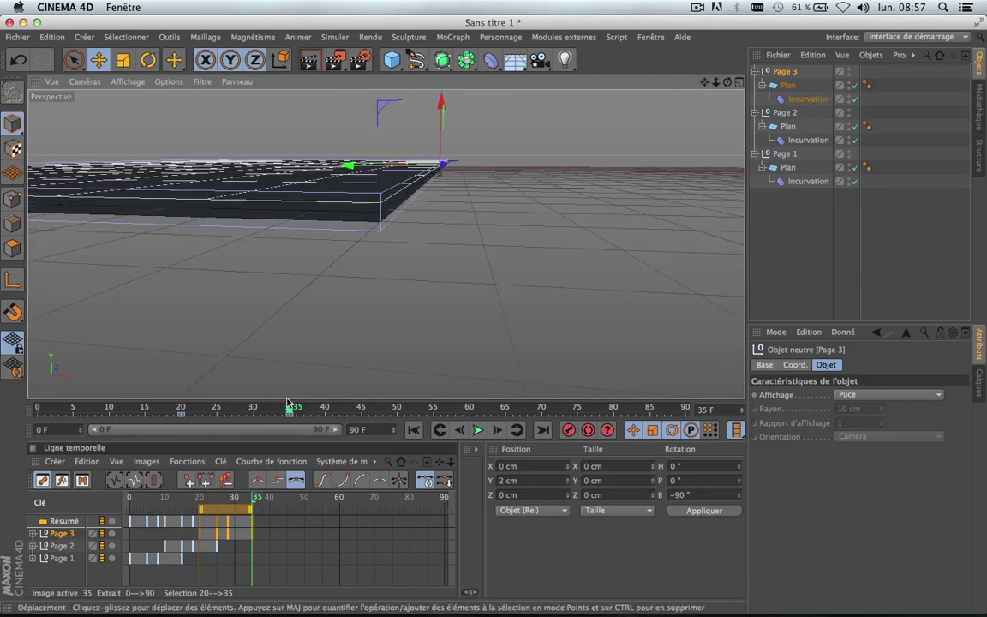
{"action": "left_click_drag", "start_coordinate": [290, 408], "coordinate": [36, 403]}
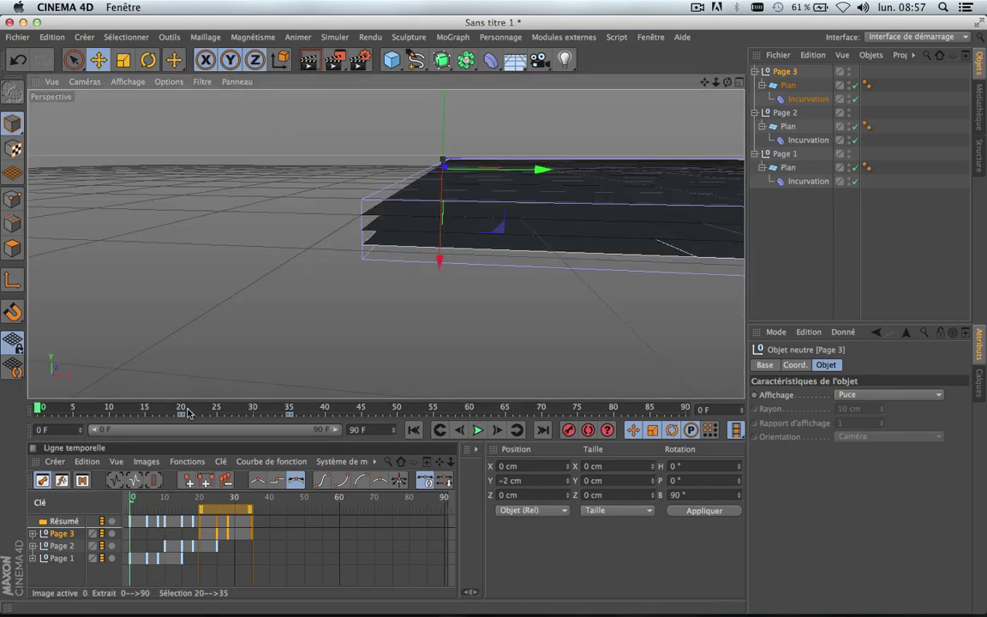
{"action": "left_click", "coordinate": [52, 408]}
{"action": "left_click_drag", "start_coordinate": [52, 408], "coordinate": [295, 409]}
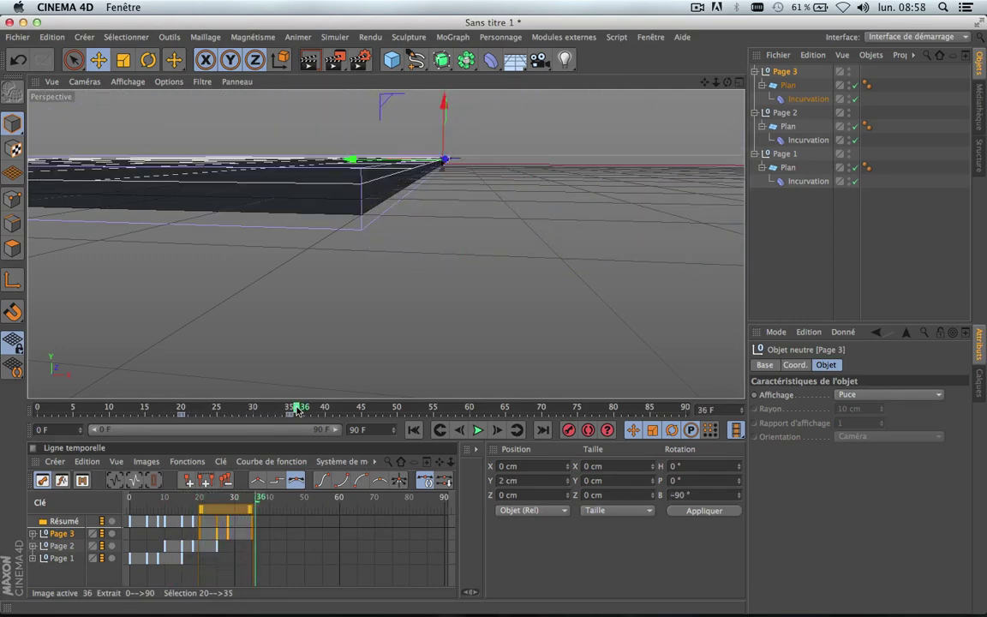
{"action": "scroll", "coordinate": [362, 300], "scroll_direction": "down", "scroll_amount": 5}
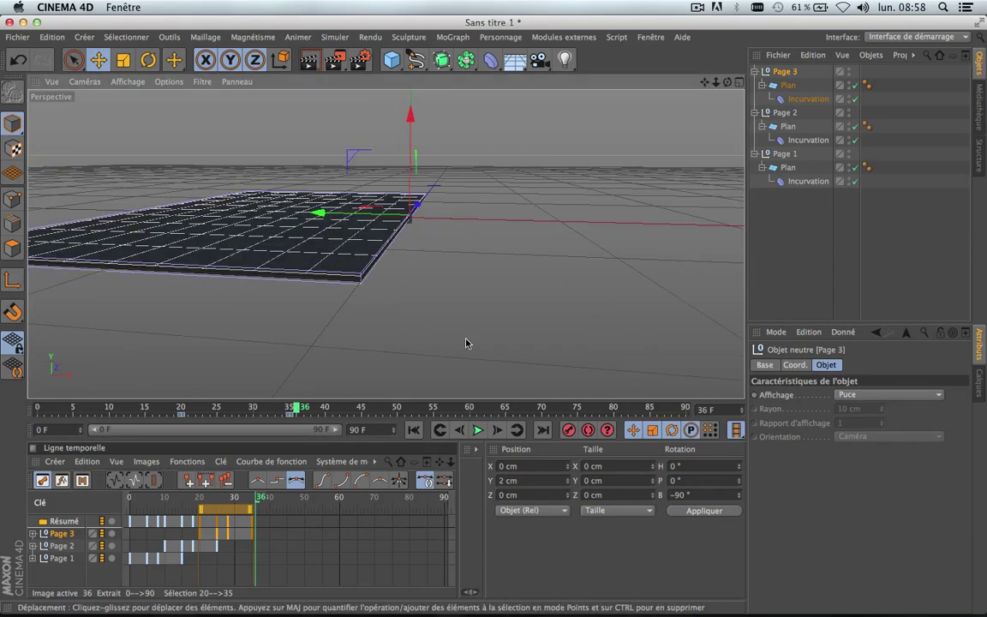
Step: Duplicate the Page 3 null with its plane and Incurvation deformer, and rename the copy Page 4
{"action": "left_click", "coordinate": [791, 244]}
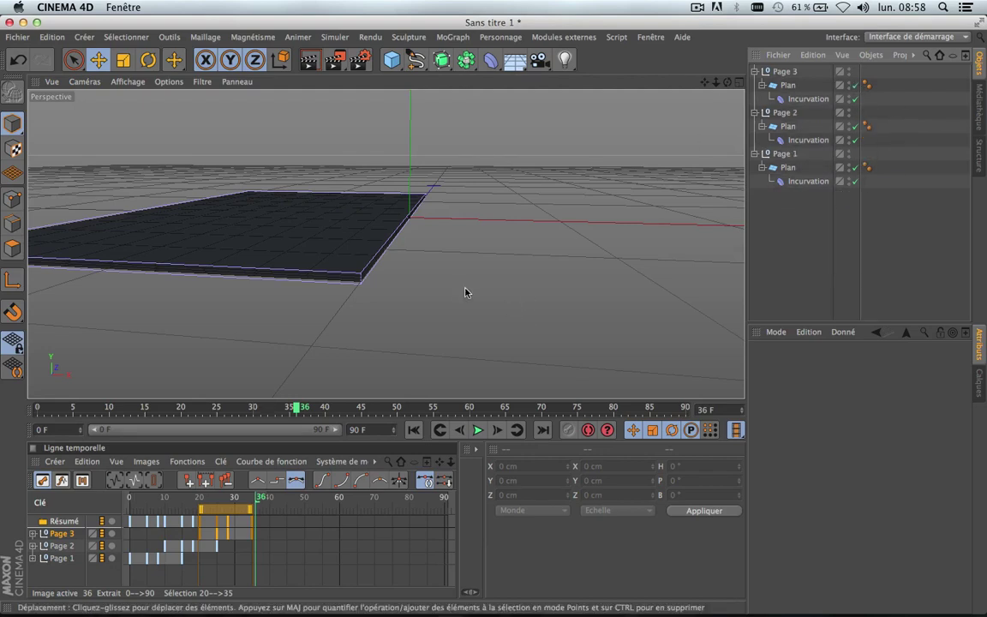
{"action": "left_click", "coordinate": [784, 73]}
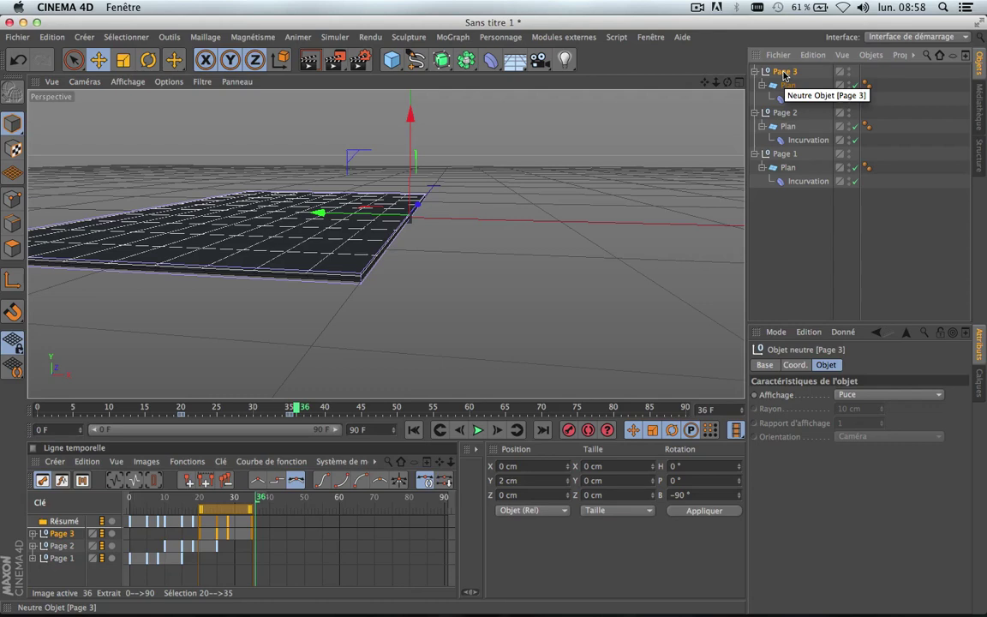
{"action": "key", "text": "super+c"}
{"action": "key", "text": "super+v"}
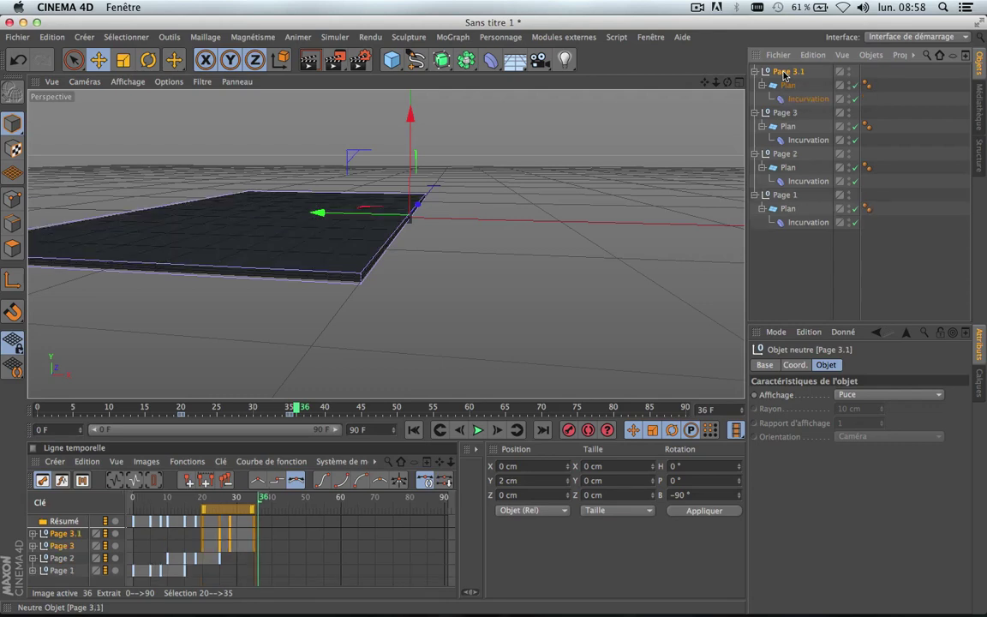
{"action": "double_click", "coordinate": [789, 73]}
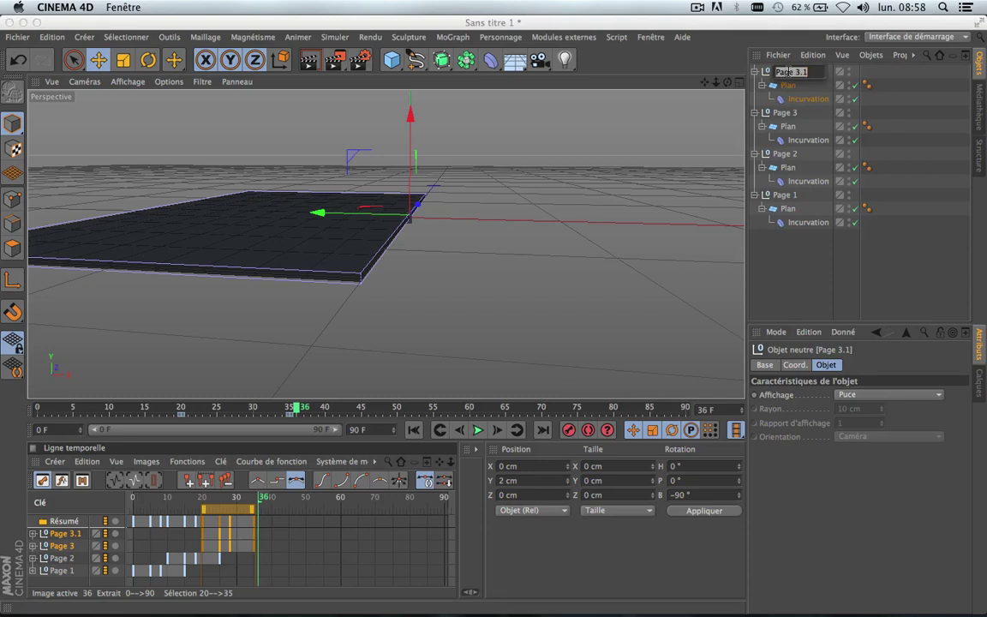
{"action": "type", "text": "Page 4"}
{"action": "left_click", "coordinate": [797, 279]}
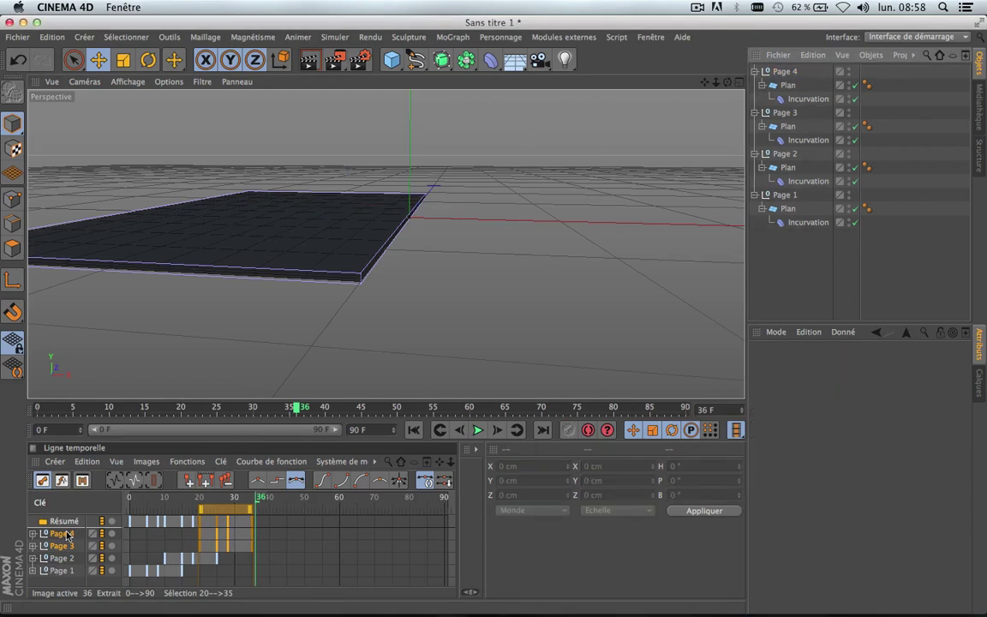
Step: Shift Page 4's keys ten frames later to span frames 30 to 45, and key its null's Y position at -3 cm on frame 30
{"action": "left_click", "coordinate": [67, 535]}
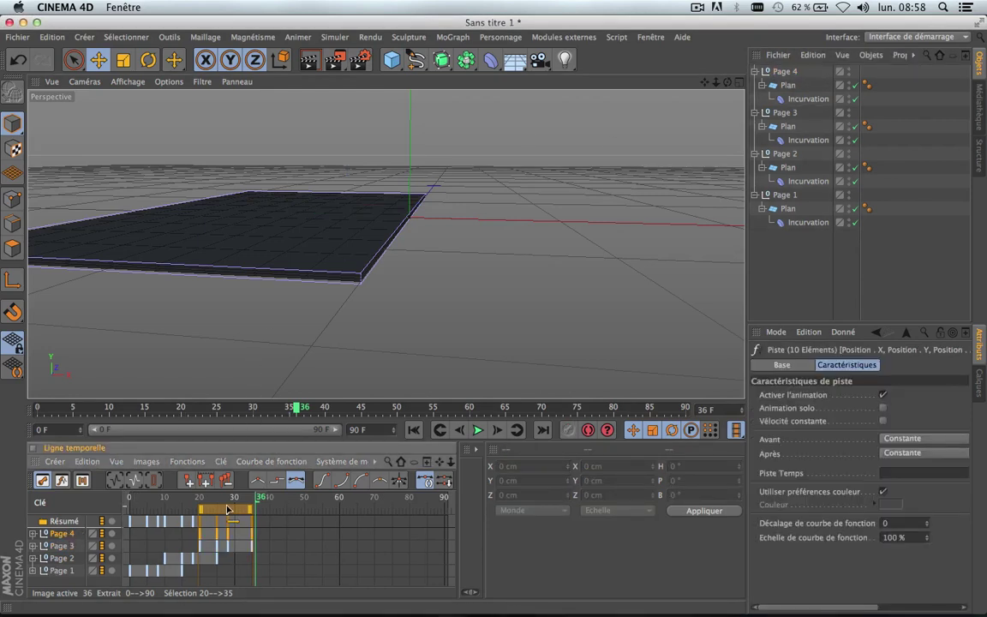
{"action": "left_click_drag", "start_coordinate": [229, 512], "coordinate": [264, 511]}
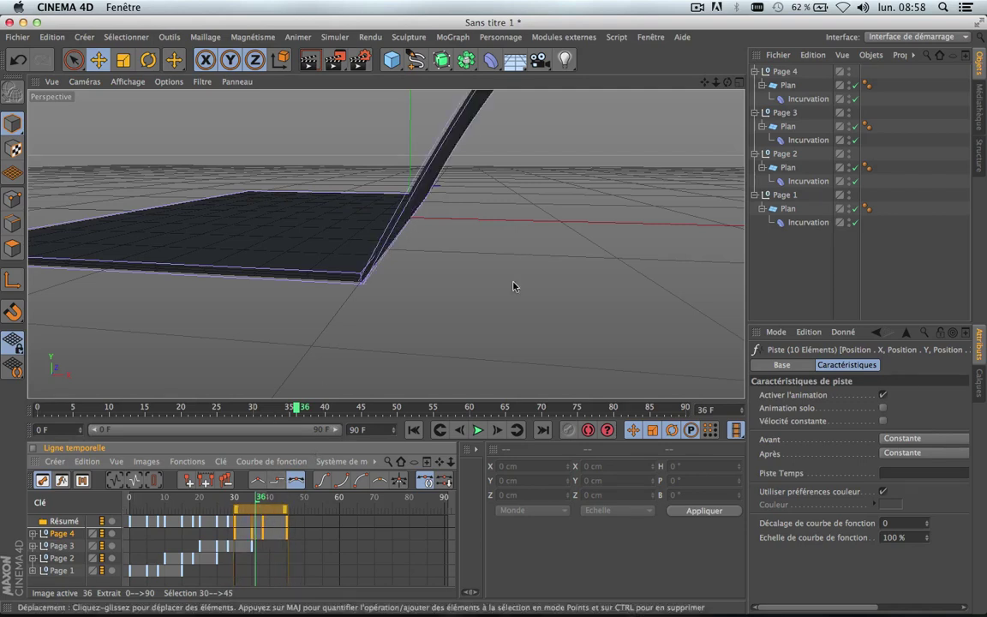
{"action": "left_click", "coordinate": [798, 73]}
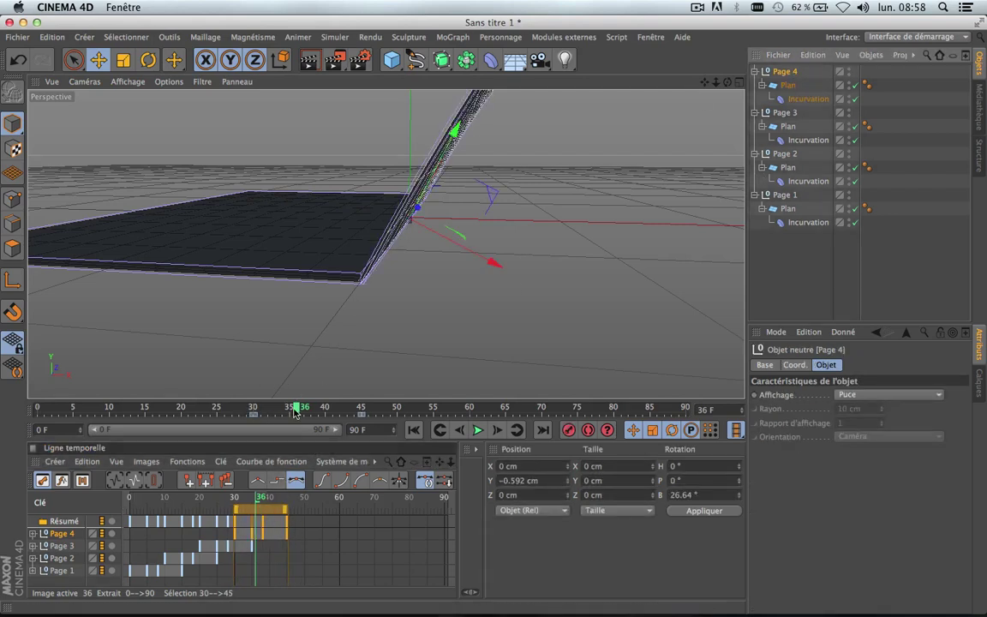
{"action": "left_click_drag", "start_coordinate": [294, 412], "coordinate": [255, 414]}
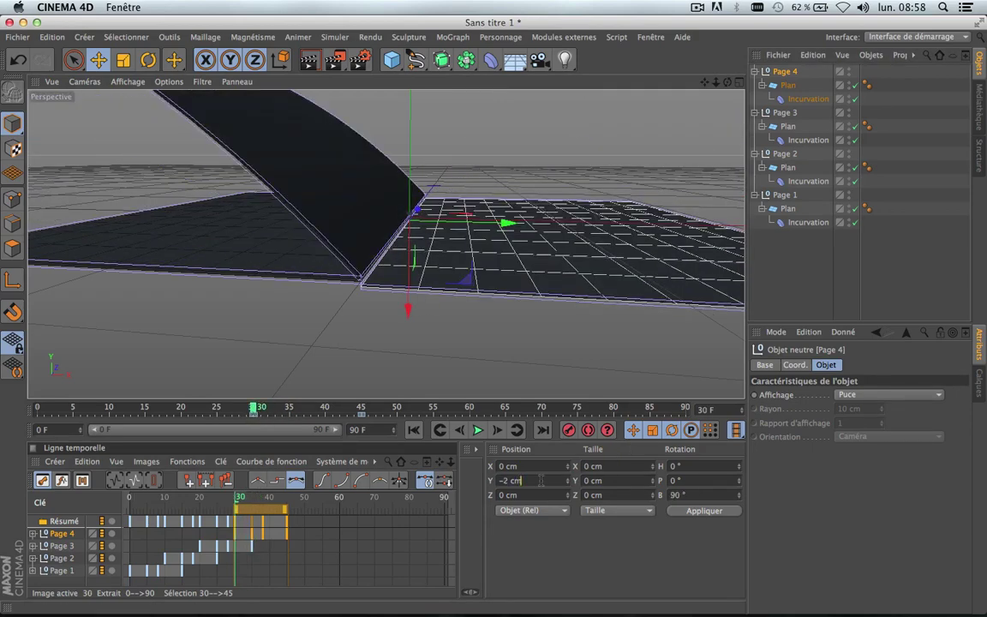
{"action": "key", "text": "BackSpace"}
{"action": "key", "text": "BackSpace"}
{"action": "key", "text": "BackSpace"}
{"action": "key", "text": "BackSpace"}
{"action": "key", "text": "BackSpace"}
{"action": "left_click", "coordinate": [708, 511]}
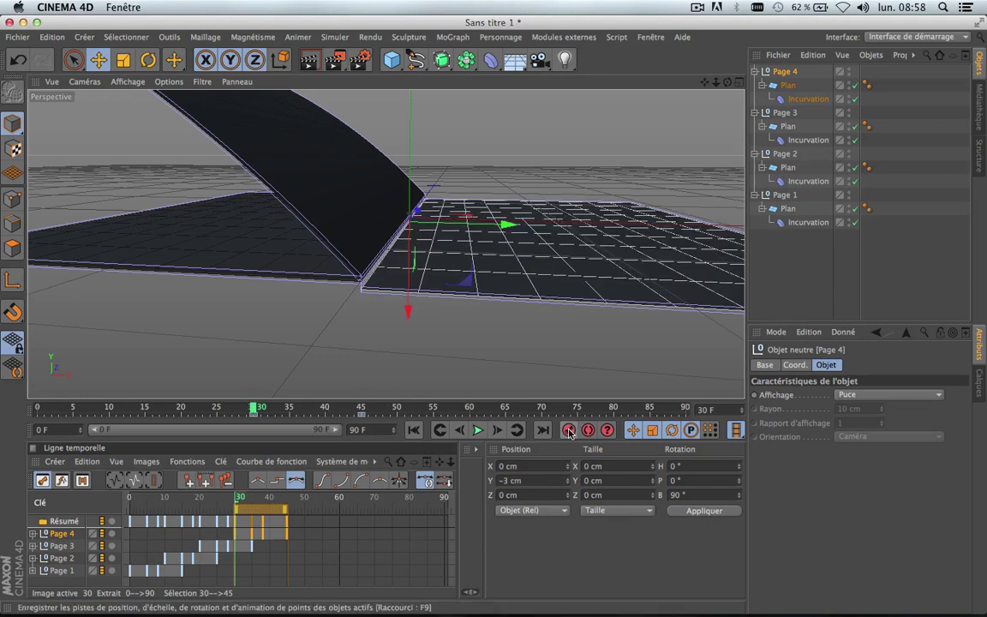
Step: At frame 45, set the Page 4 null's Y position to 3 cm and record a key
{"action": "left_click_drag", "start_coordinate": [256, 410], "coordinate": [363, 410]}
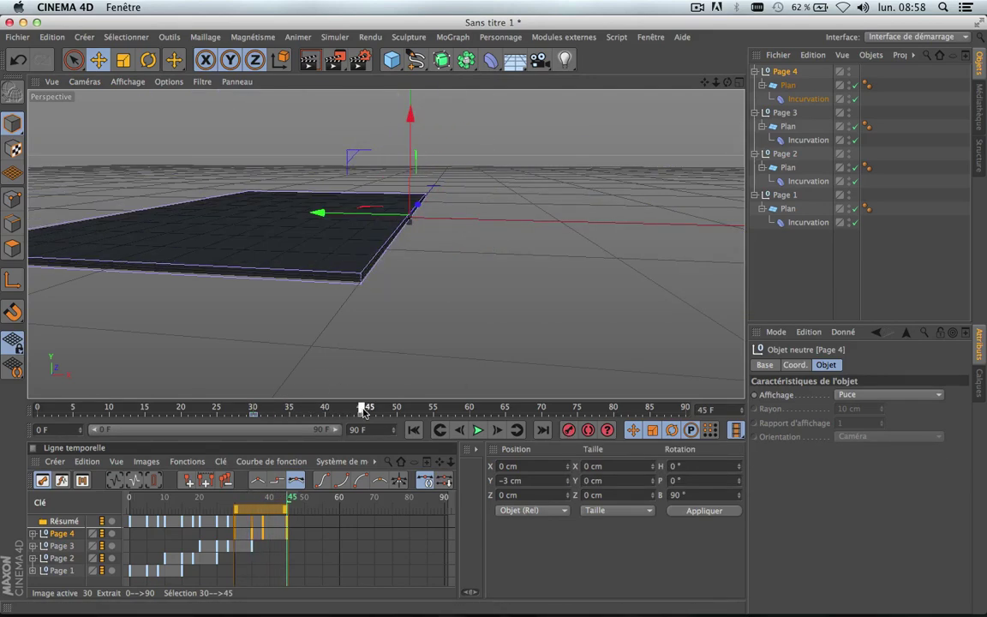
{"action": "left_click", "coordinate": [534, 482]}
{"action": "type", "text": "3"}
{"action": "left_click", "coordinate": [705, 512]}
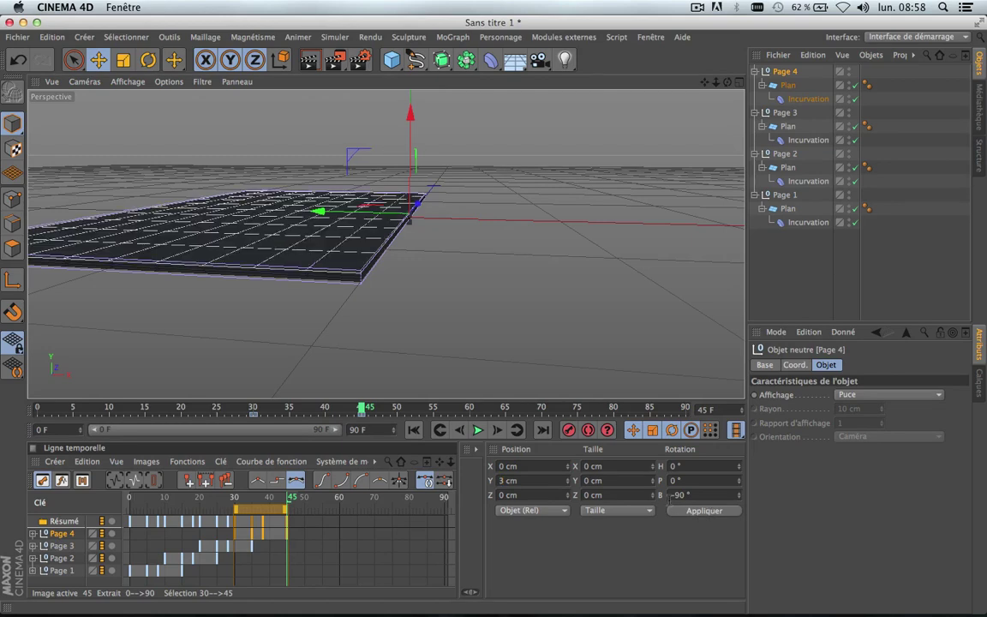
{"action": "left_click", "coordinate": [572, 432]}
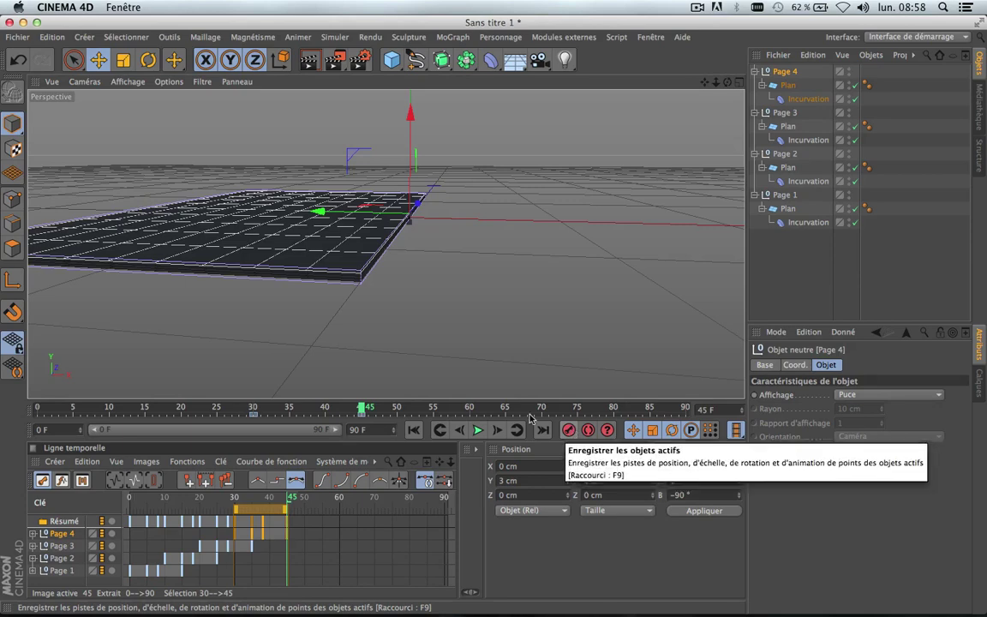
Step: Scrub from the first frames to frame 35 to check the stacking and turning of the four pages
{"action": "left_click_drag", "start_coordinate": [364, 410], "coordinate": [51, 392]}
{"action": "scroll", "coordinate": [428, 293], "scroll_direction": "up", "scroll_amount": 10}
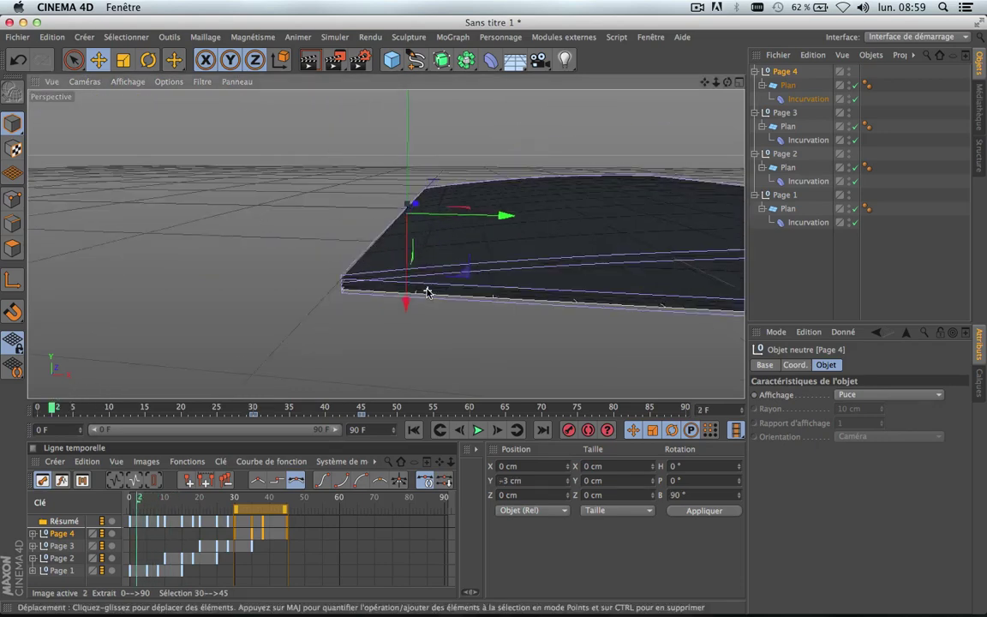
{"action": "scroll", "coordinate": [428, 293], "scroll_direction": "down", "scroll_amount": 6}
{"action": "left_click_drag", "start_coordinate": [195, 408], "coordinate": [292, 426]}
{"action": "scroll", "coordinate": [297, 298], "scroll_direction": "down", "scroll_amount": 5}
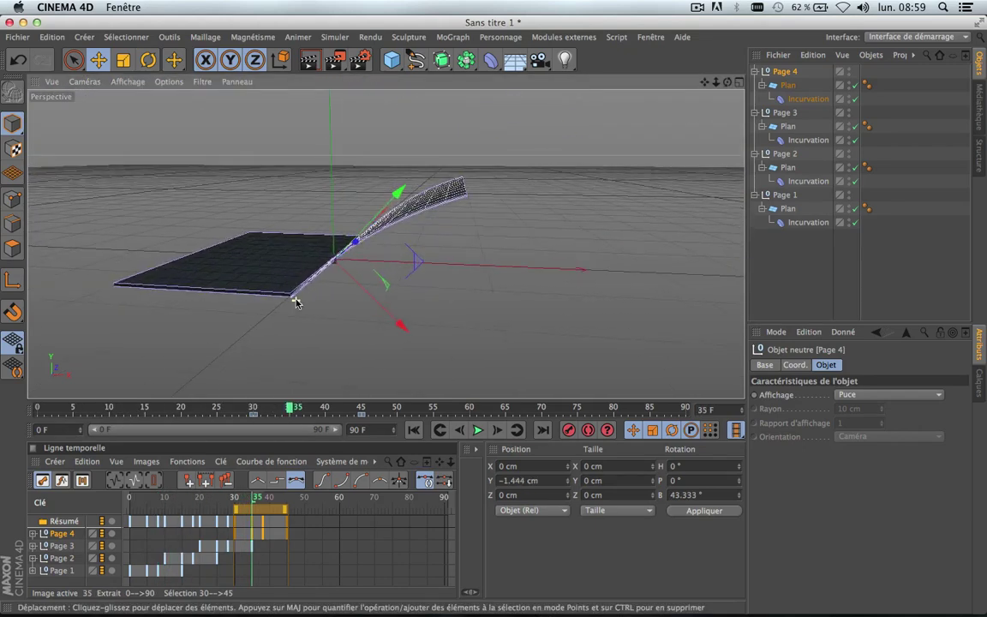
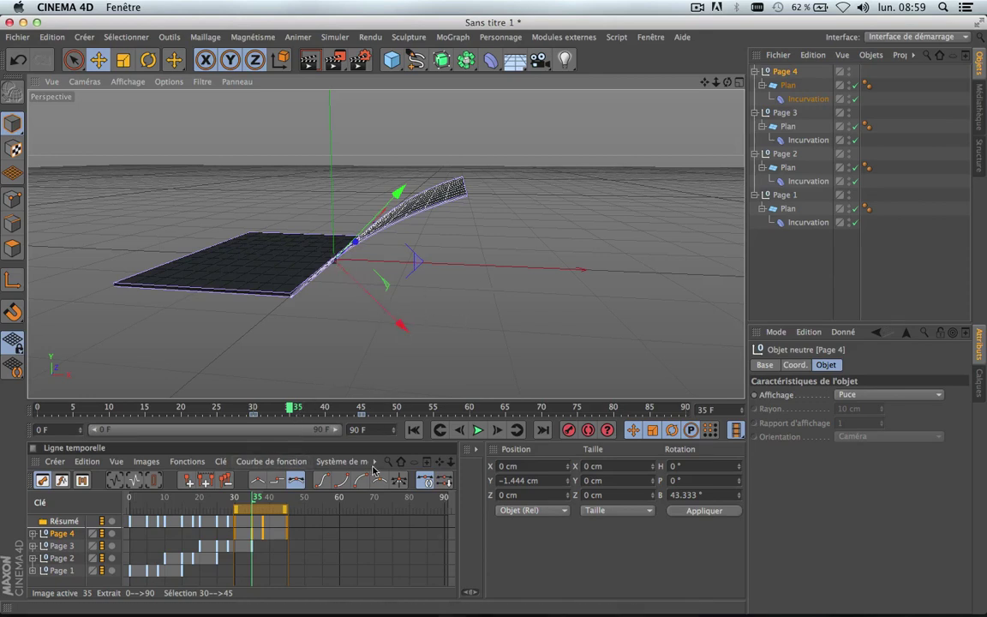
{"action": "left_click", "coordinate": [787, 245]}
{"action": "left_click", "coordinate": [786, 73]}
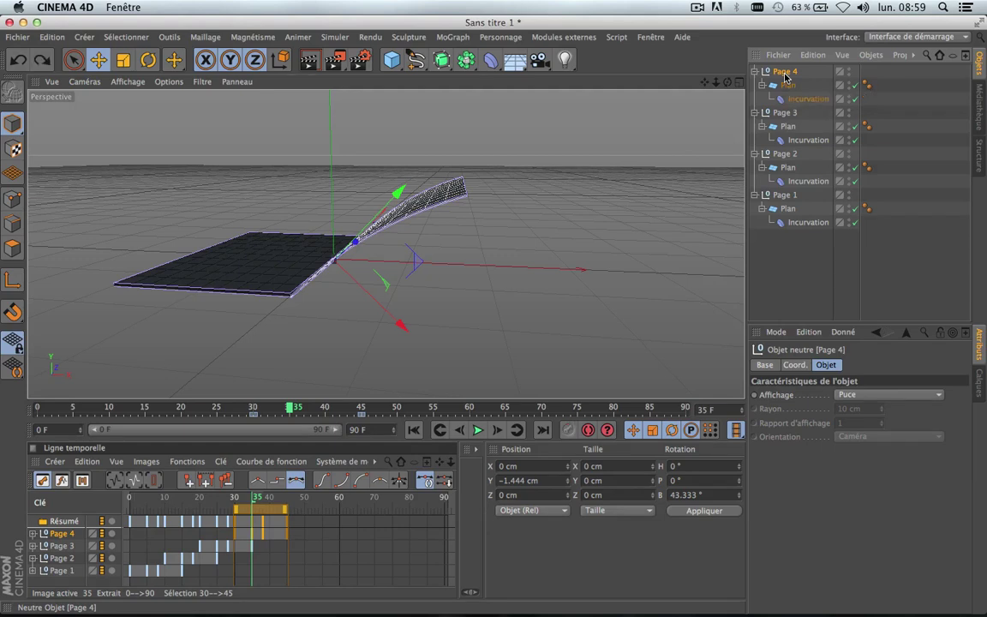
{"action": "key", "text": "super+z"}
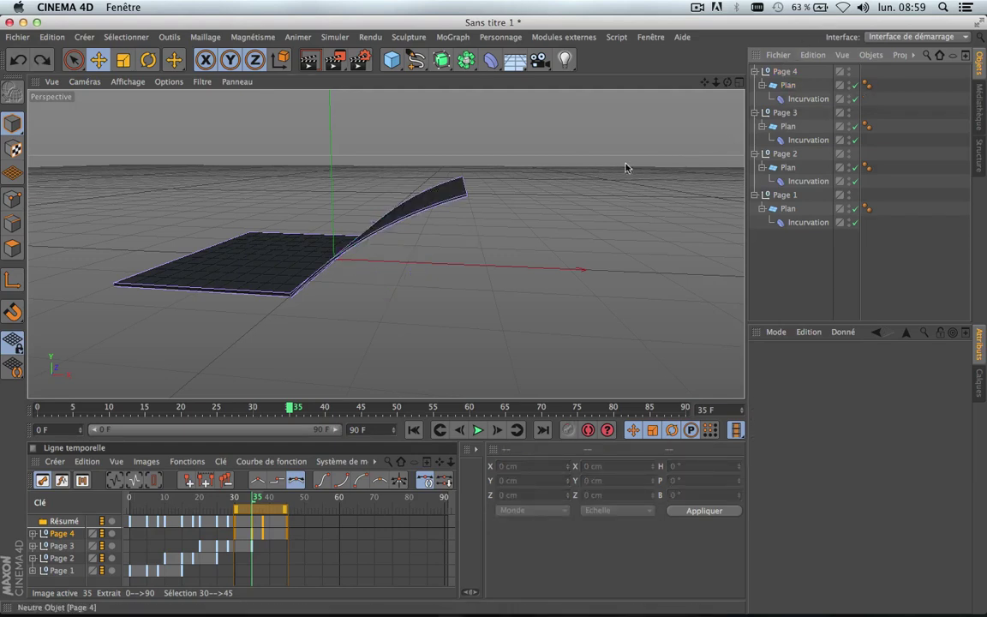
Step: Scrub past the last page turn to frame 56 and examine the edges of the turned page stack up close
{"action": "scroll", "coordinate": [315, 342], "scroll_direction": "up", "scroll_amount": 4}
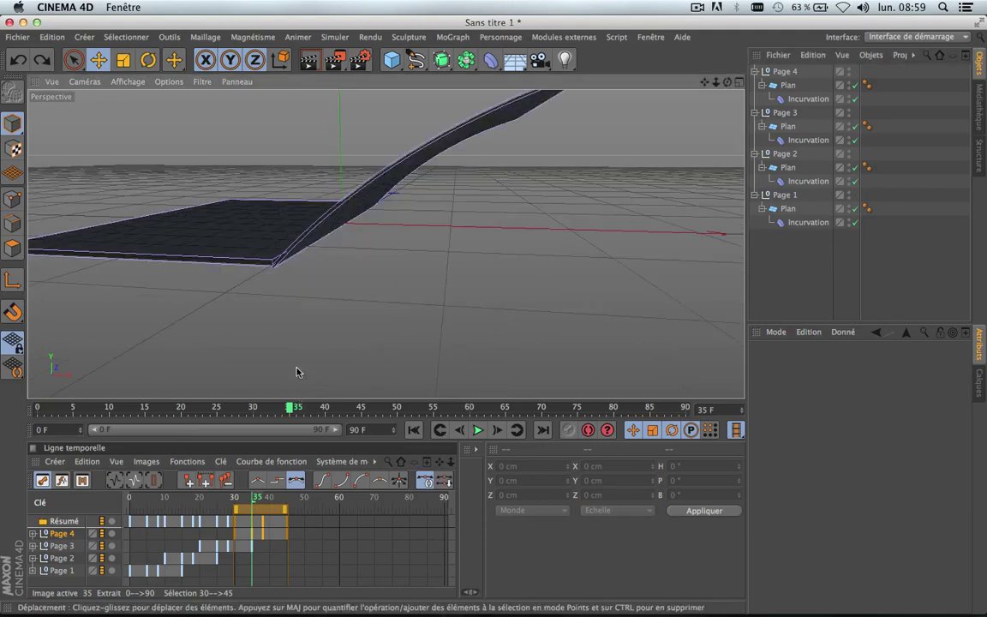
{"action": "left_click_drag", "start_coordinate": [290, 412], "coordinate": [442, 408]}
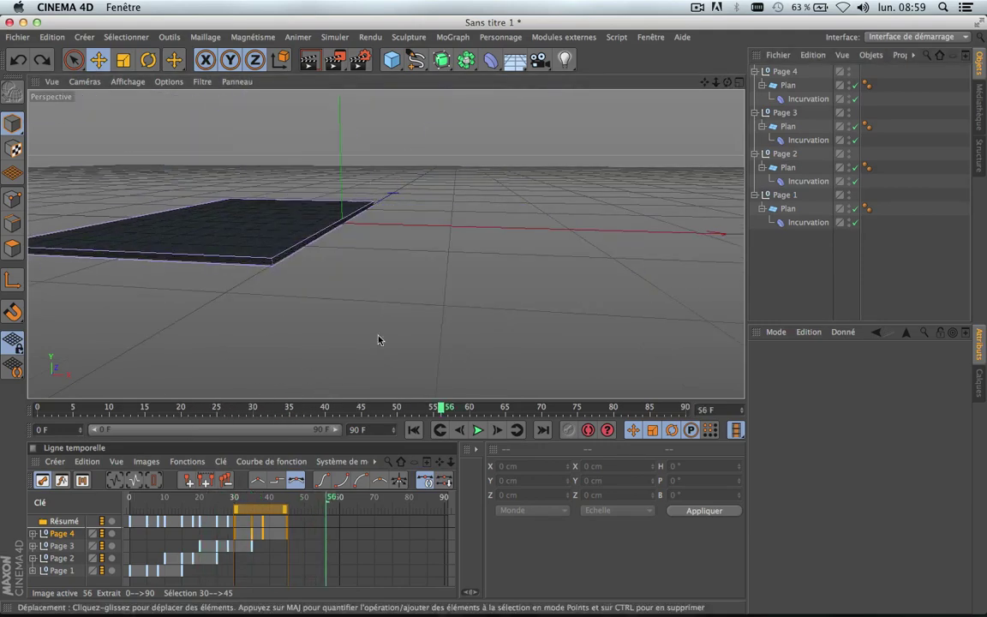
{"action": "scroll", "coordinate": [251, 258], "scroll_direction": "up", "scroll_amount": 5}
{"action": "scroll", "coordinate": [251, 258], "scroll_direction": "down", "scroll_amount": 3}
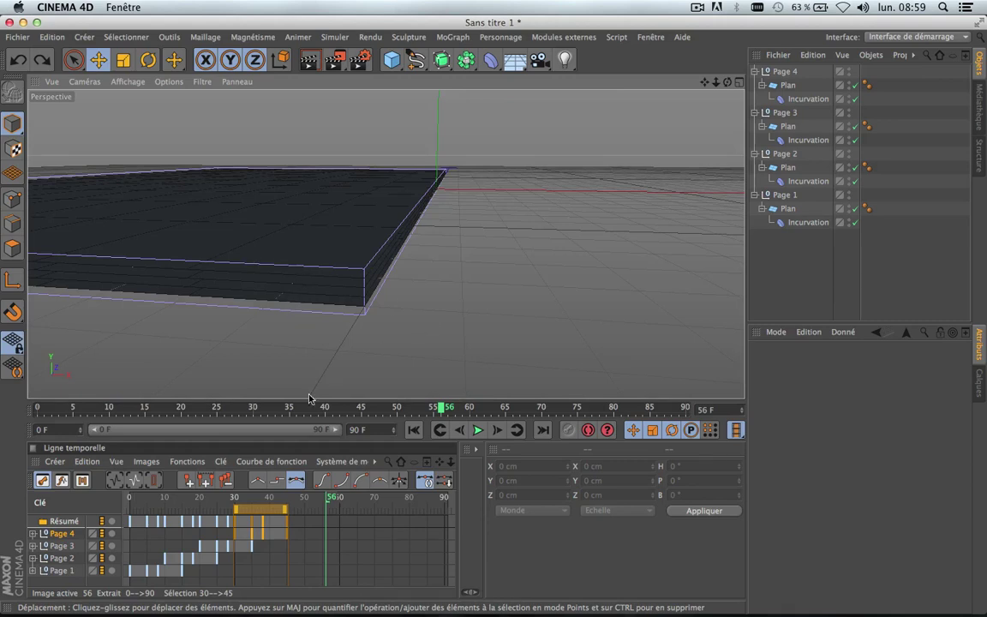
Step: Duplicate the Page 4 object with its child plane and bend deformer, and rename the copy Page 5
{"action": "left_click", "coordinate": [784, 72]}
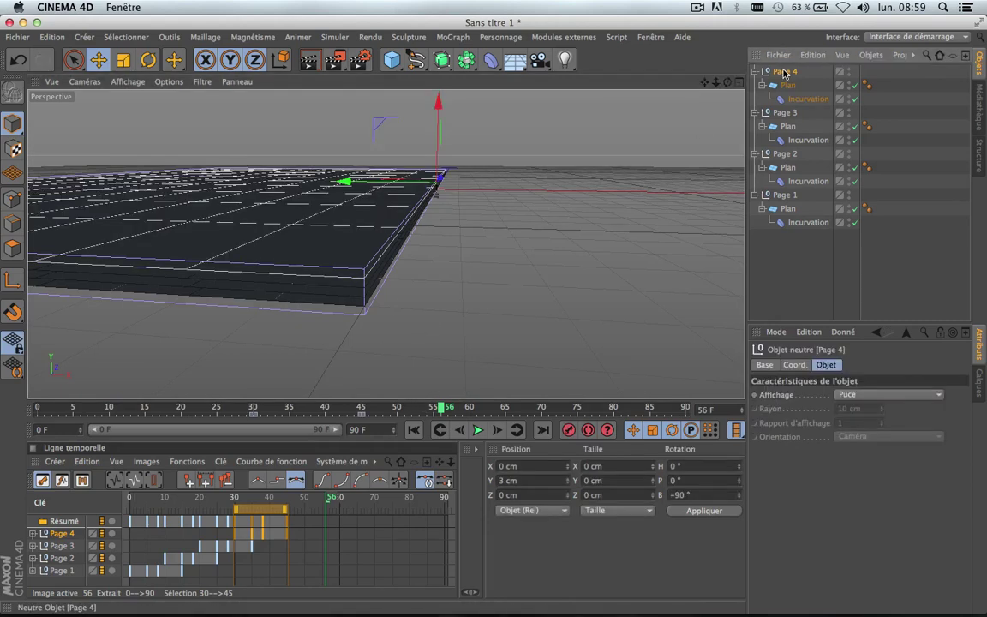
{"action": "key", "text": "super+c"}
{"action": "key", "text": "super+v"}
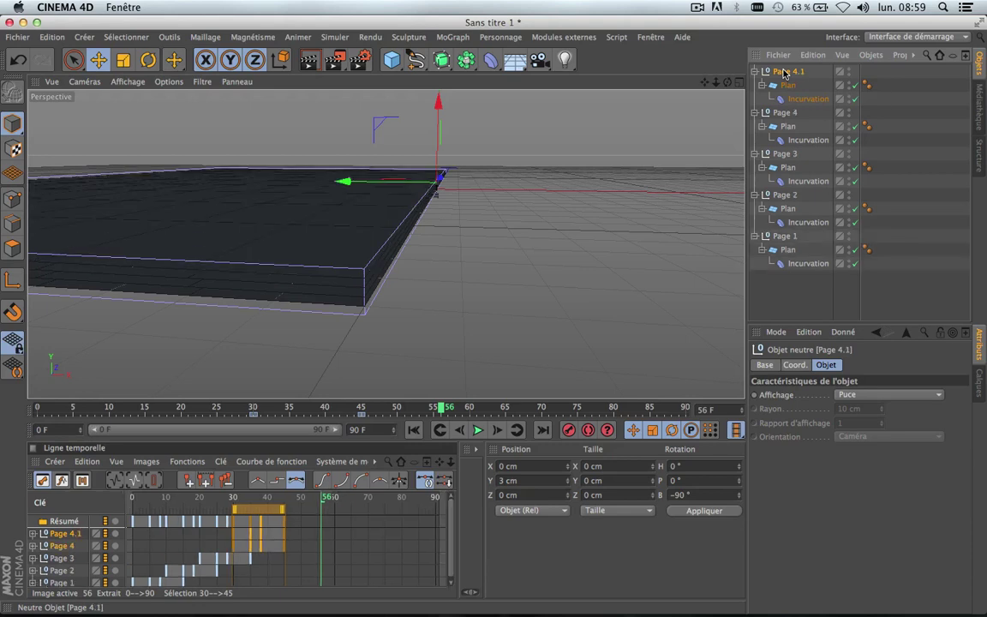
{"action": "double_click", "coordinate": [784, 72]}
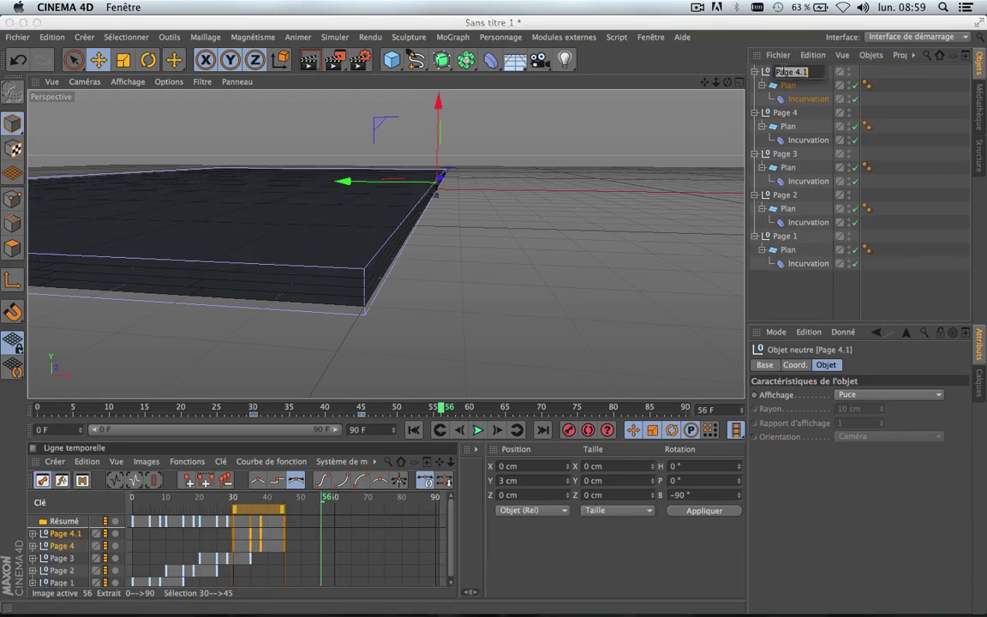
{"action": "type", "text": "P"}
{"action": "key", "text": "Return"}
{"action": "left_click", "coordinate": [798, 287]}
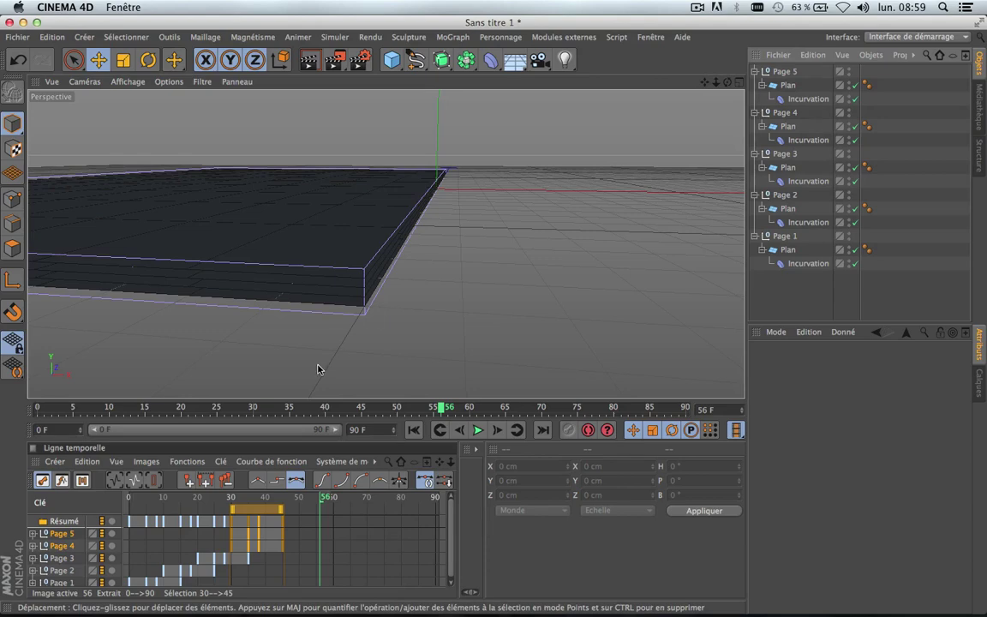
Step: Delete the copied keyframes of the Page 5 null at frames 45 and 30
{"action": "scroll", "coordinate": [399, 310], "scroll_direction": "down", "scroll_amount": 5}
{"action": "scroll", "coordinate": [399, 310], "scroll_direction": "up", "scroll_amount": 4}
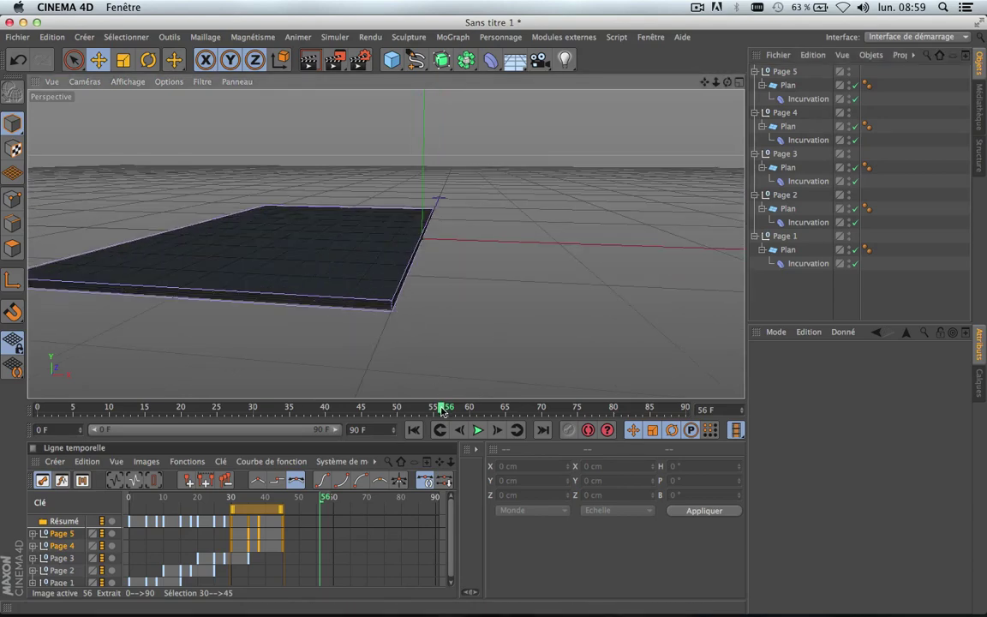
{"action": "left_click_drag", "start_coordinate": [442, 411], "coordinate": [287, 413]}
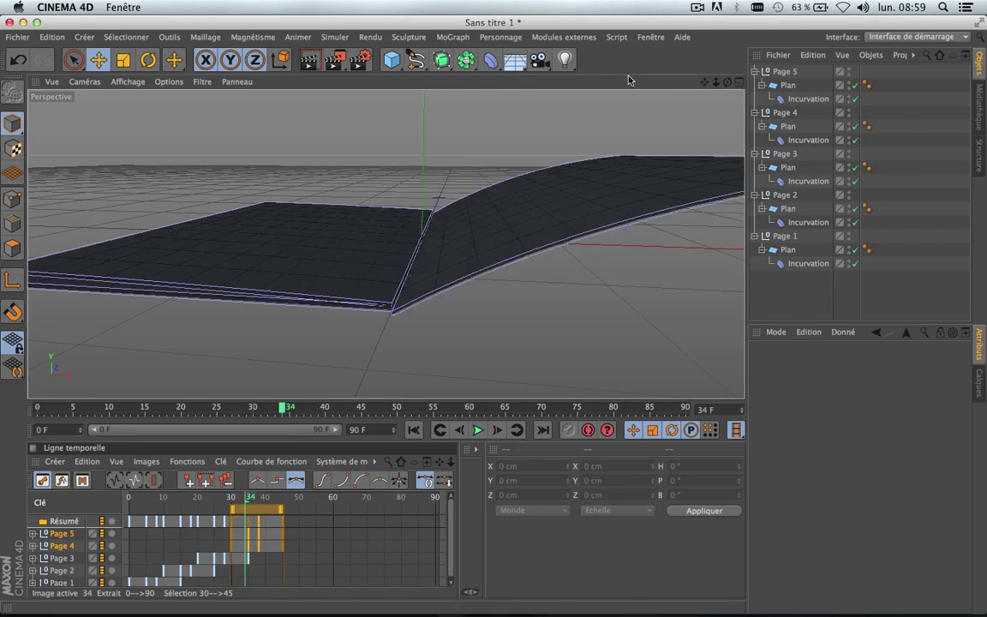
{"action": "left_click", "coordinate": [789, 74]}
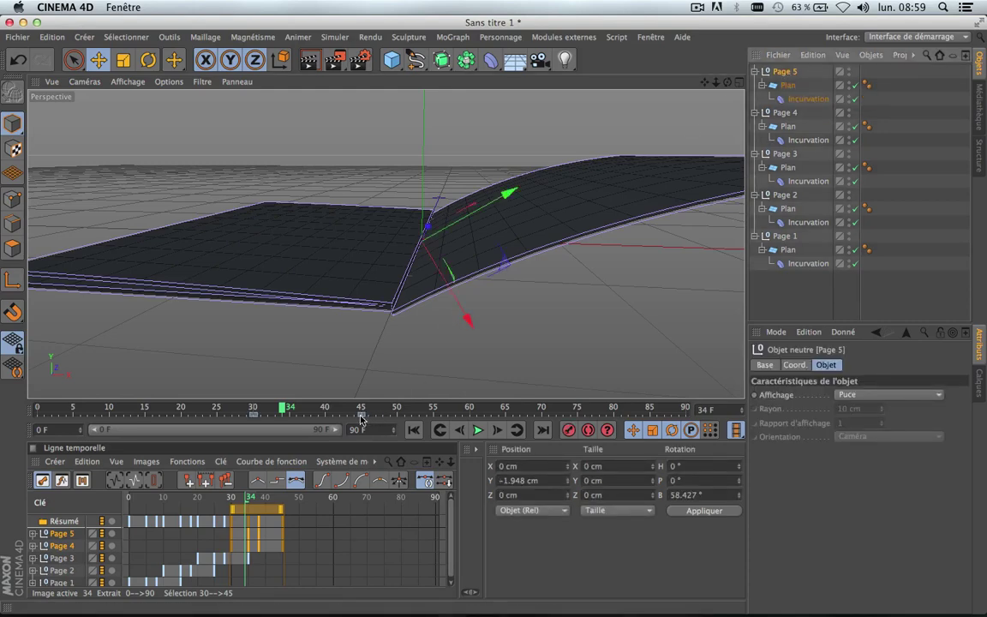
{"action": "mouse_move", "coordinate": [282, 409]}
{"action": "left_mouse_down"}
{"action": "mouse_move", "coordinate": [214, 409]}
{"action": "mouse_move", "coordinate": [283, 408]}
{"action": "left_mouse_up"}
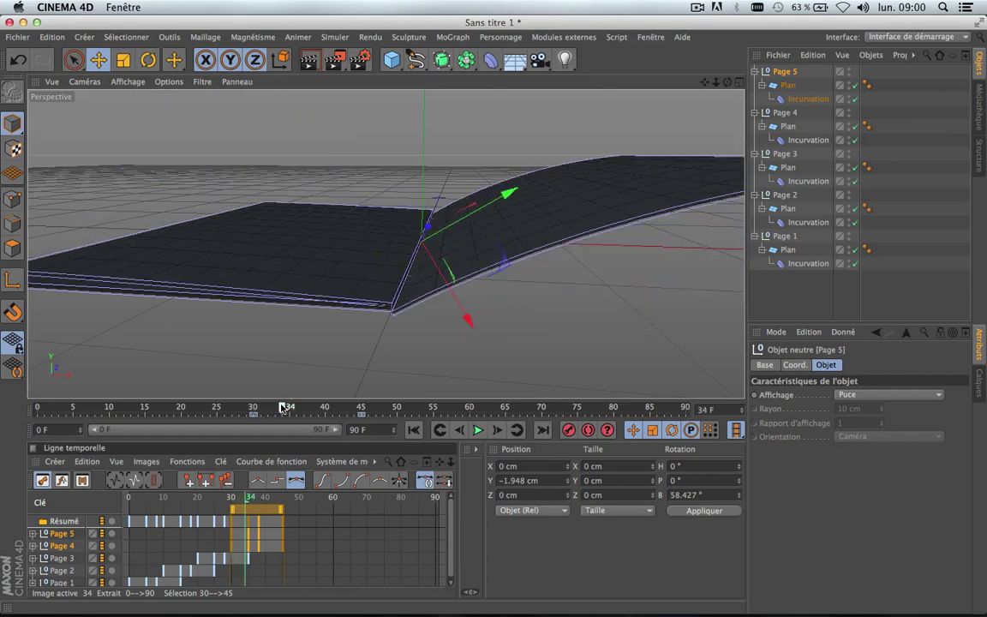
{"action": "left_click", "coordinate": [362, 416]}
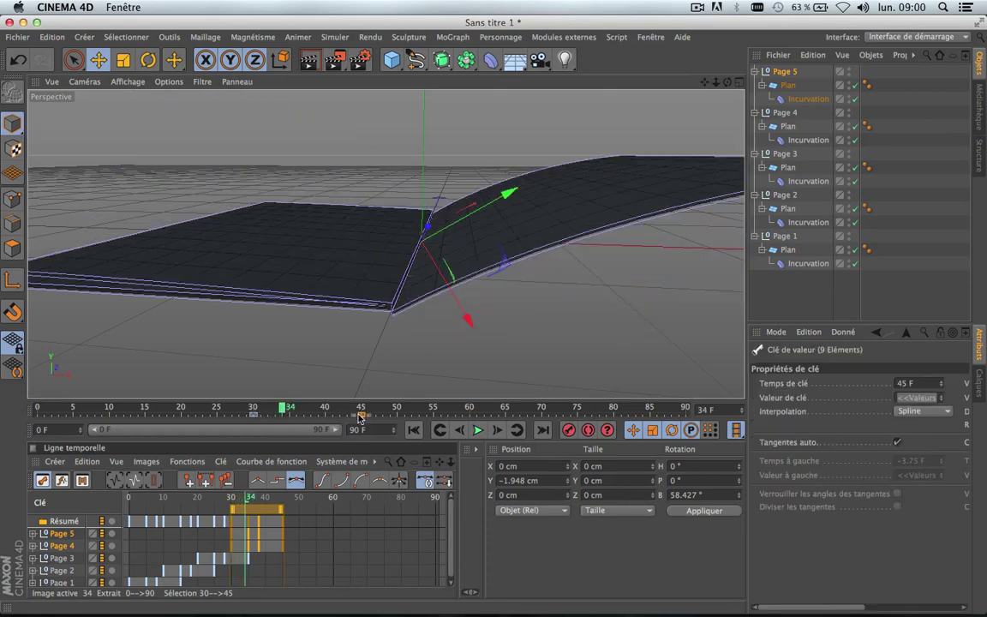
{"action": "key", "text": "Delete"}
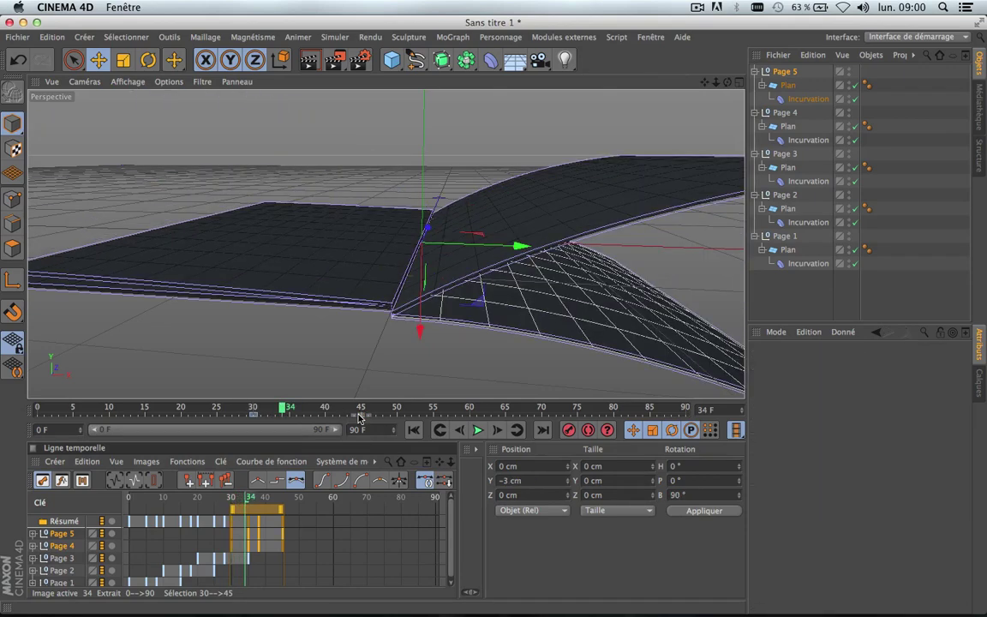
{"action": "left_click", "coordinate": [253, 417]}
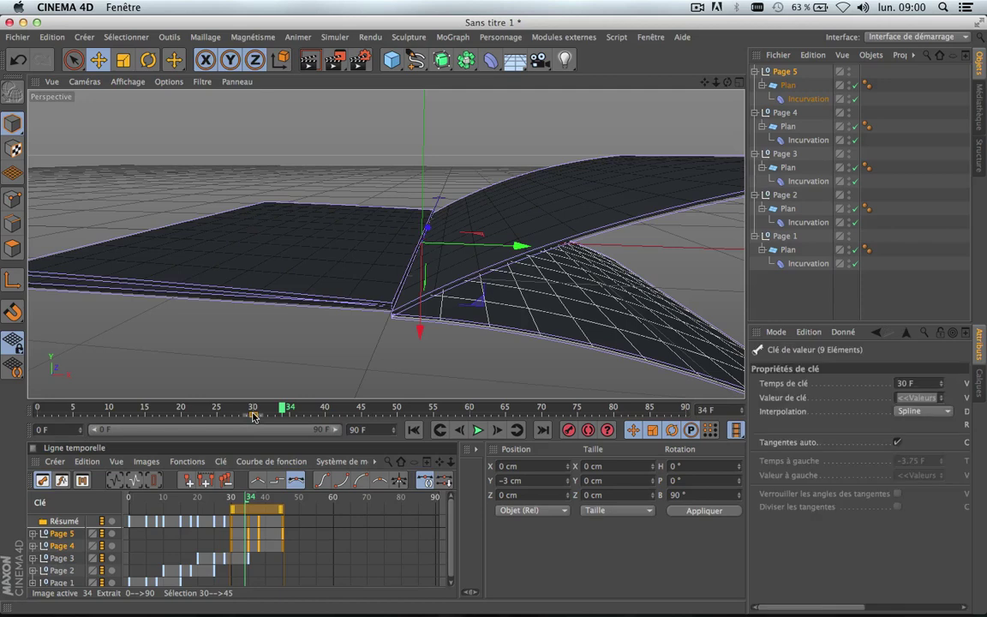
{"action": "key", "text": "Delete"}
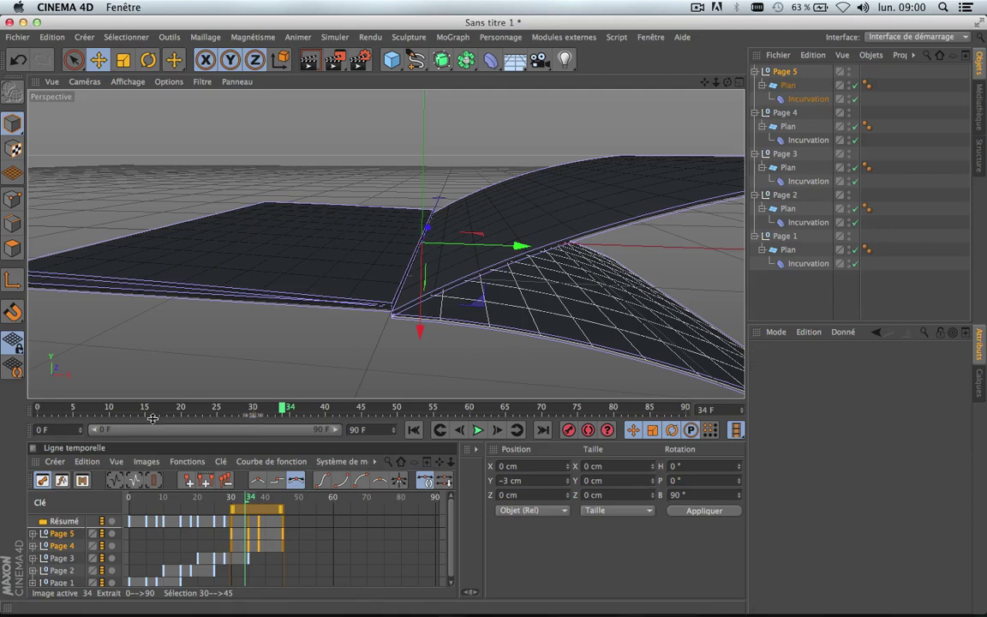
Step: Delete all copied keyframes between frames 30 and 45 from the Incurvation deformer under Page 5
{"action": "left_click", "coordinate": [789, 102]}
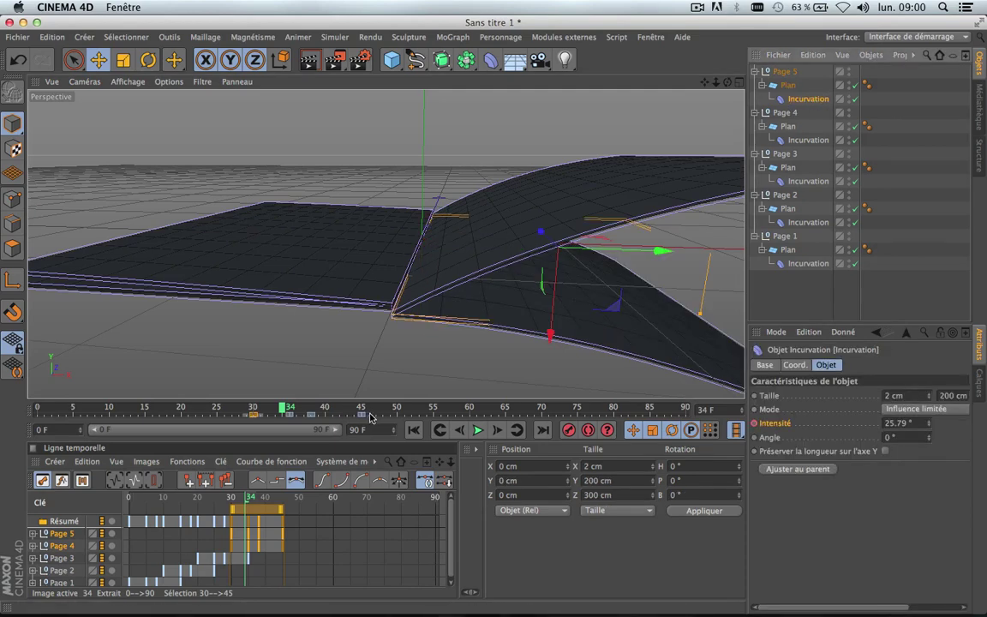
{"action": "mouse_move", "coordinate": [371, 417]}
{"action": "left_mouse_down"}
{"action": "mouse_move", "coordinate": [36, 416]}
{"action": "mouse_move", "coordinate": [324, 417]}
{"action": "mouse_move", "coordinate": [262, 416]}
{"action": "left_mouse_up"}
{"action": "key", "text": "Delete"}
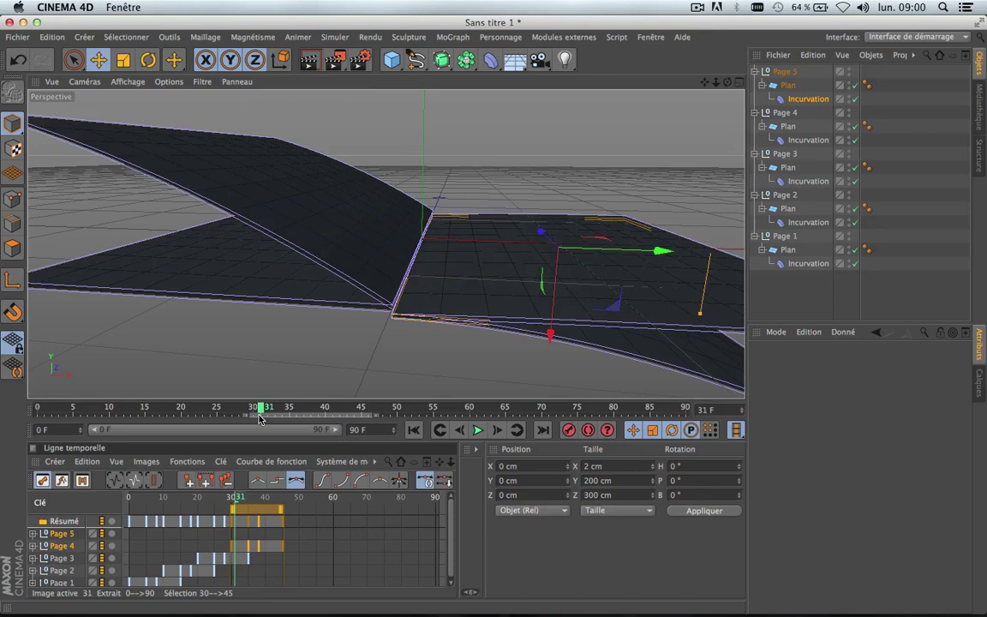
Step: Set the Intensité of Page 5's Incurvation deformer to 0° so the page lies flat
{"action": "left_click", "coordinate": [806, 99]}
{"action": "left_click", "coordinate": [782, 78]}
{"action": "left_click_drag", "start_coordinate": [705, 82], "coordinate": [568, 75]}
{"action": "left_click", "coordinate": [809, 100]}
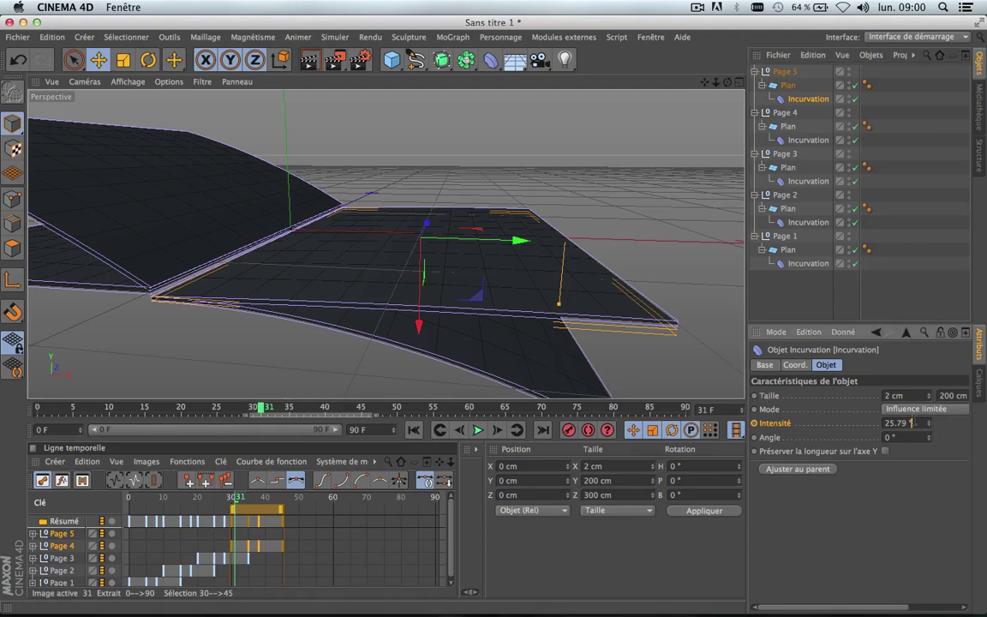
{"action": "double_click", "coordinate": [912, 423]}
{"action": "type", "text": "0"}
{"action": "key", "text": "Return"}
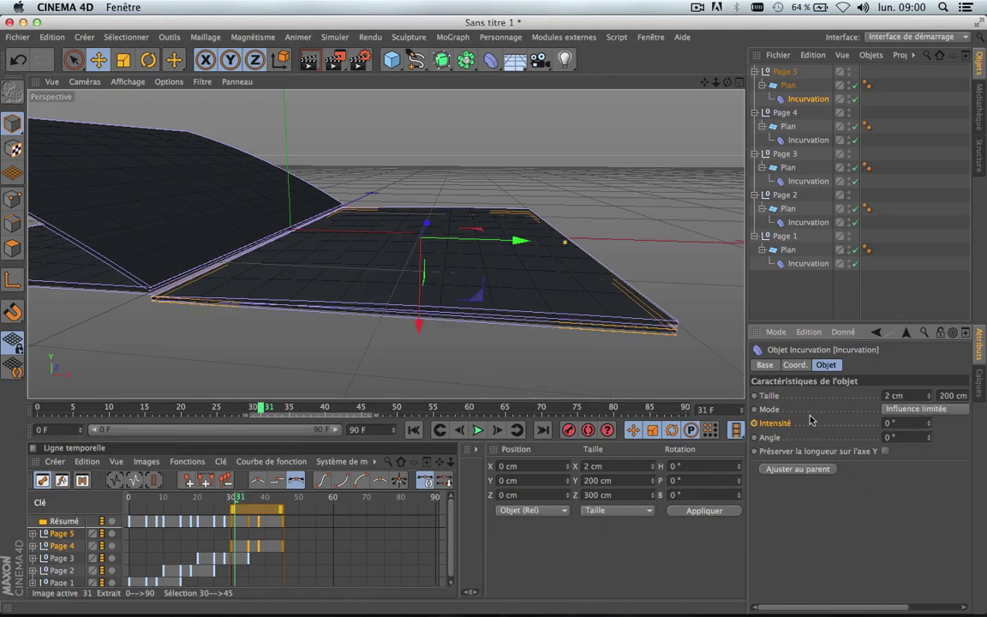
{"action": "right_click", "coordinate": [775, 425]}
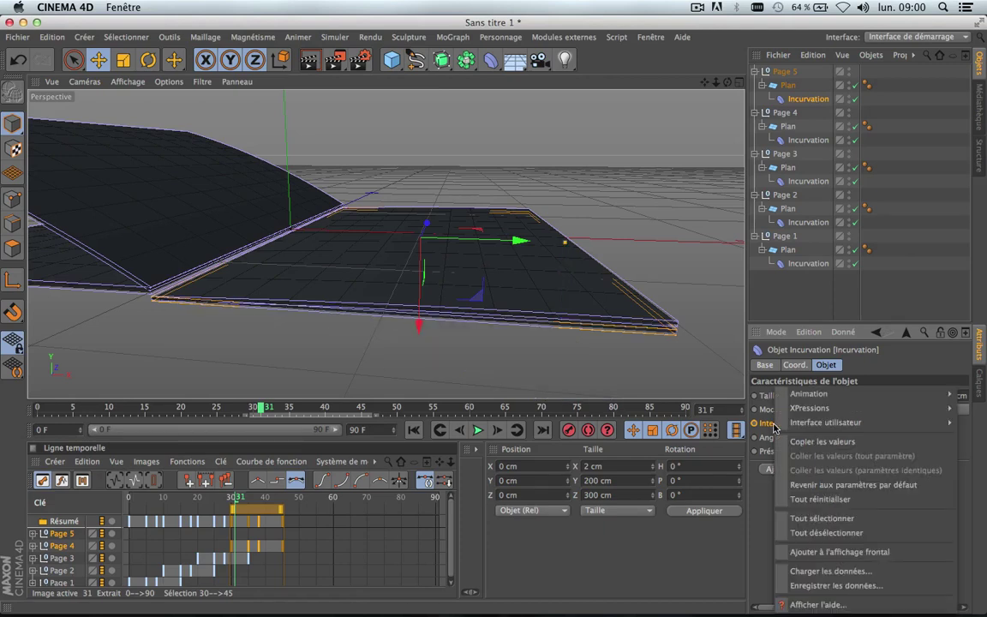
{"action": "mouse_move", "coordinate": [801, 394]}
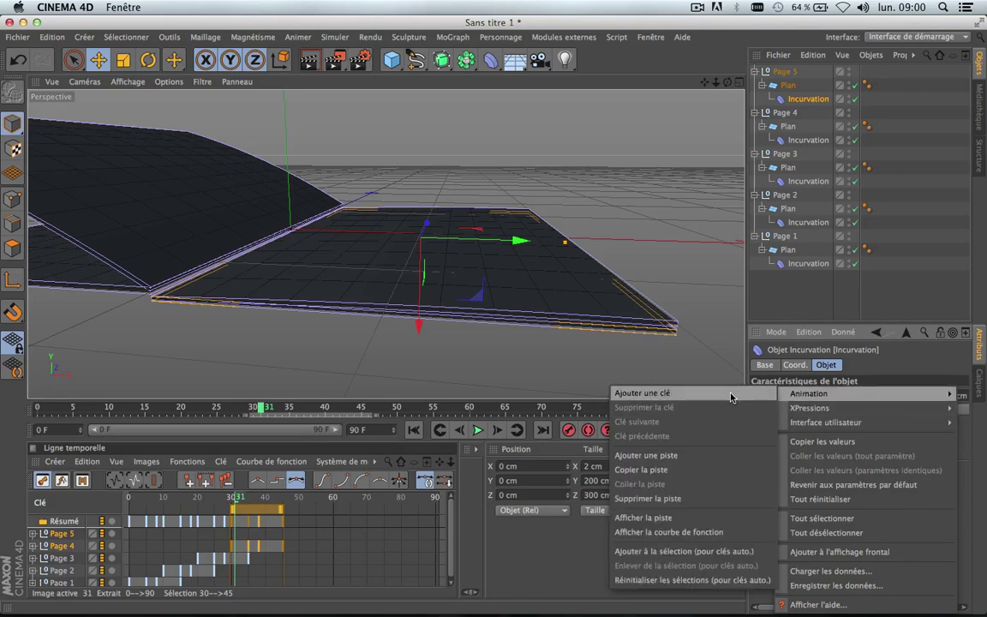
{"action": "left_click", "coordinate": [643, 392]}
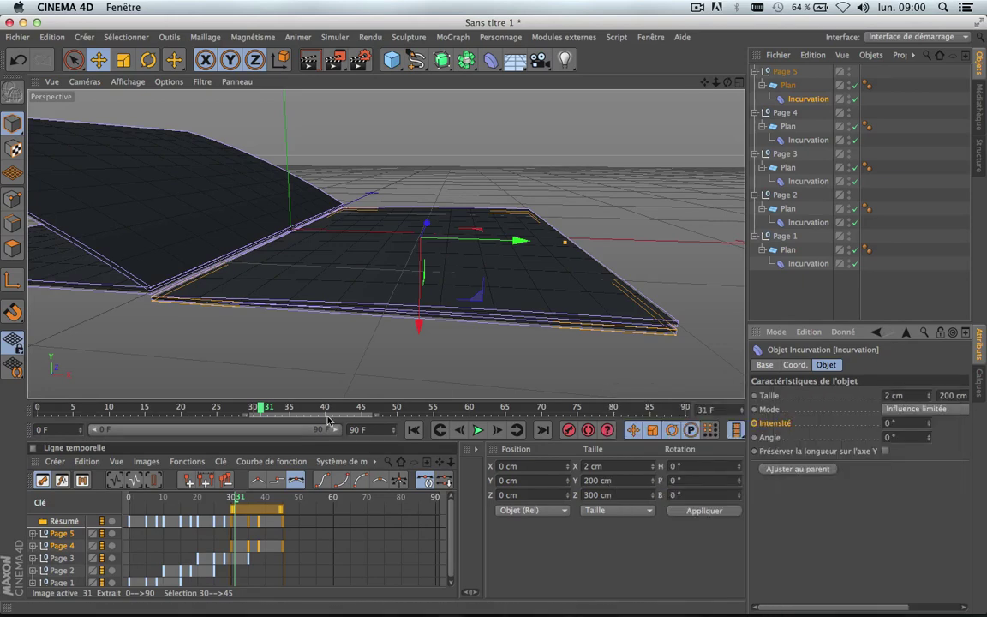
Step: Go to frame 0 and add a keyframe for the Intensité of Page 5's Incurvation deformer
{"action": "left_click_drag", "start_coordinate": [260, 408], "coordinate": [3, 380]}
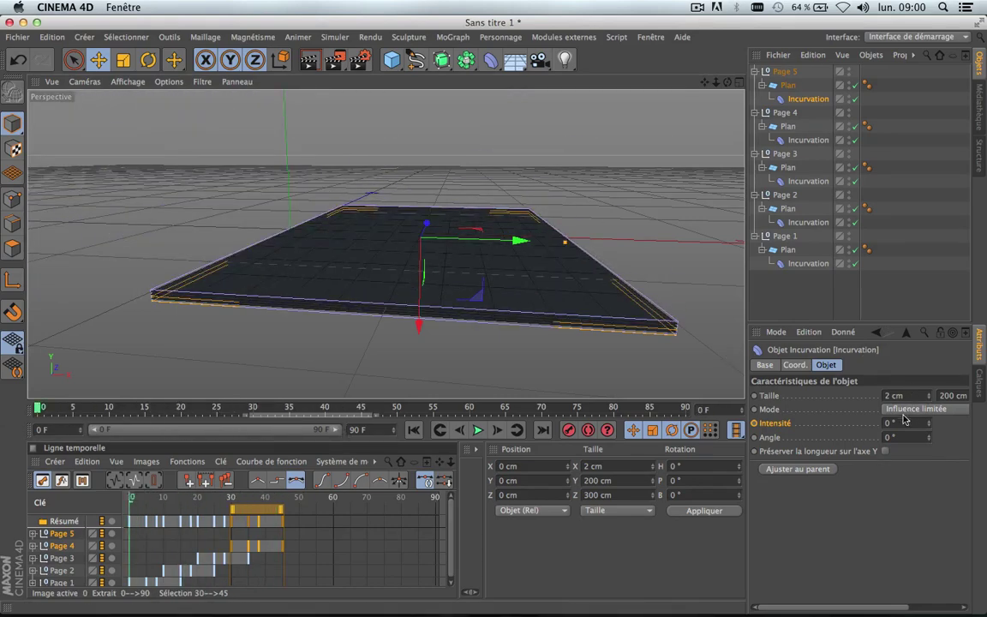
{"action": "right_click", "coordinate": [774, 425]}
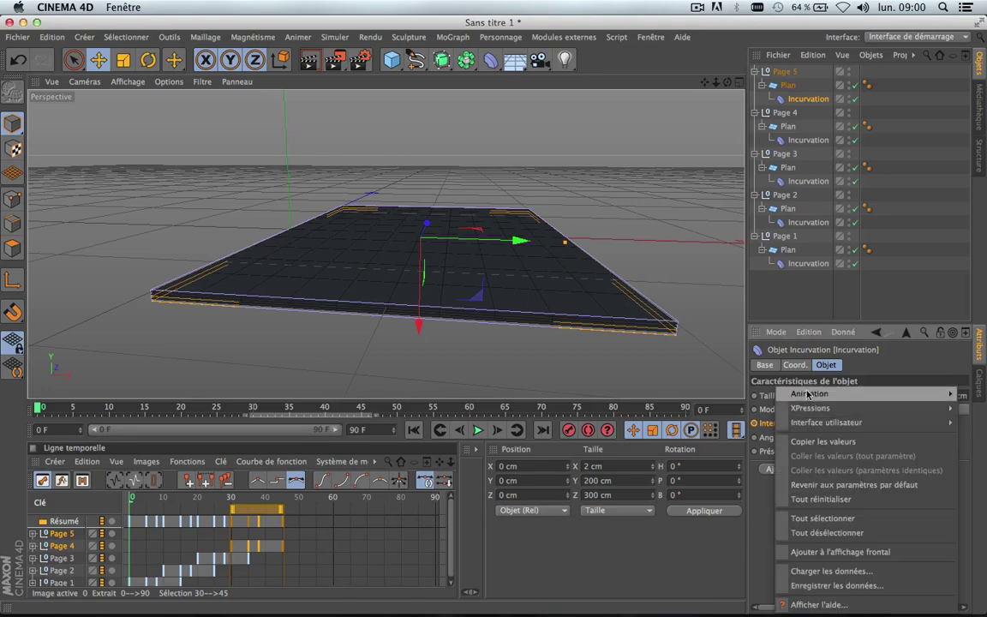
{"action": "mouse_move", "coordinate": [771, 388]}
{"action": "left_click", "coordinate": [638, 387]}
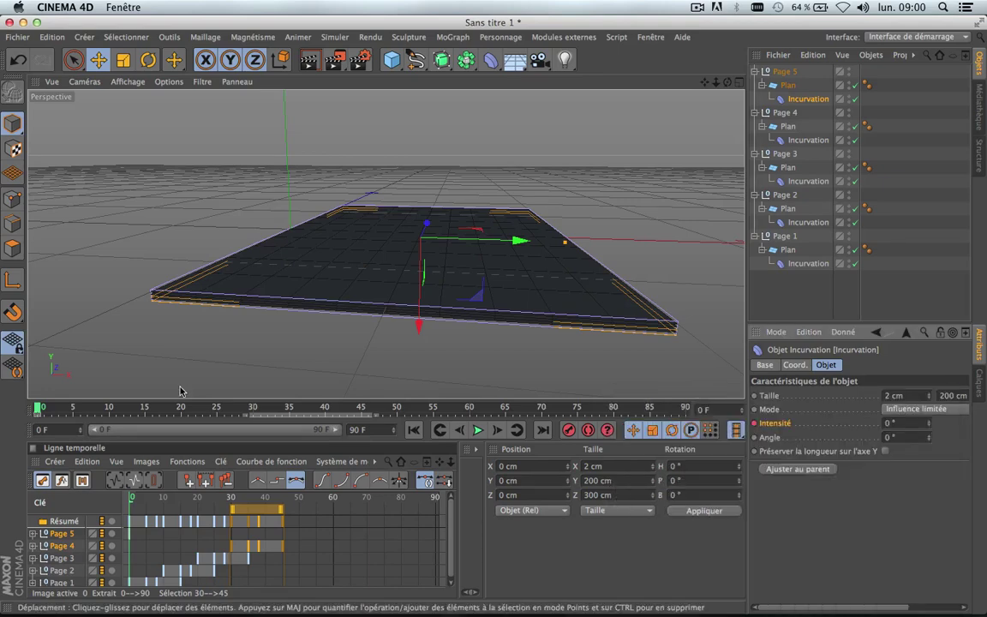
Step: At frame 0, set Page 5's Y position to -4 cm and record a keyframe for the object
{"action": "left_click_drag", "start_coordinate": [180, 391], "coordinate": [257, 409]}
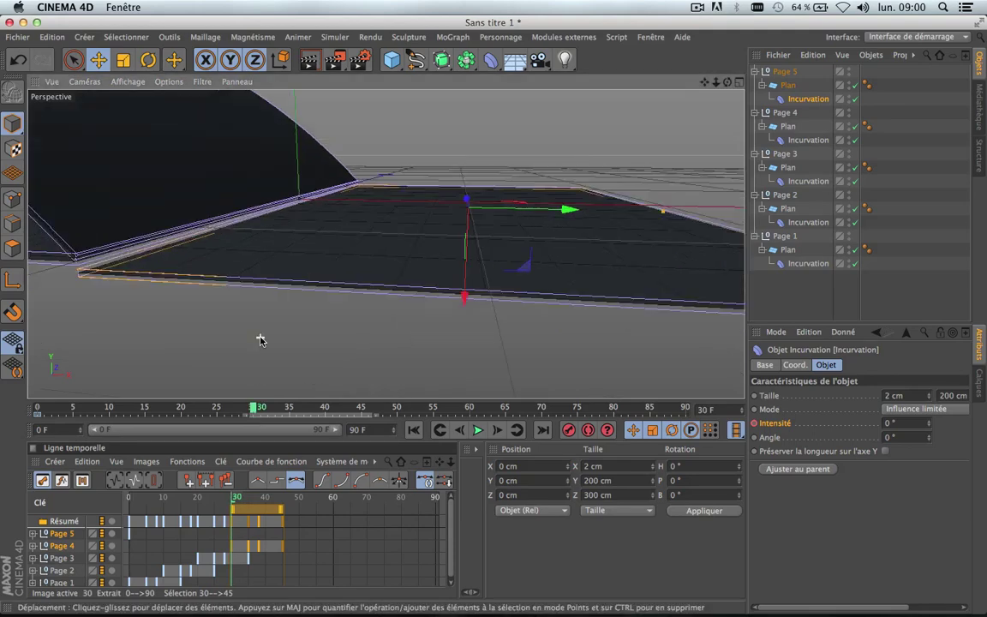
{"action": "scroll", "coordinate": [260, 341], "scroll_direction": "up", "scroll_amount": 3}
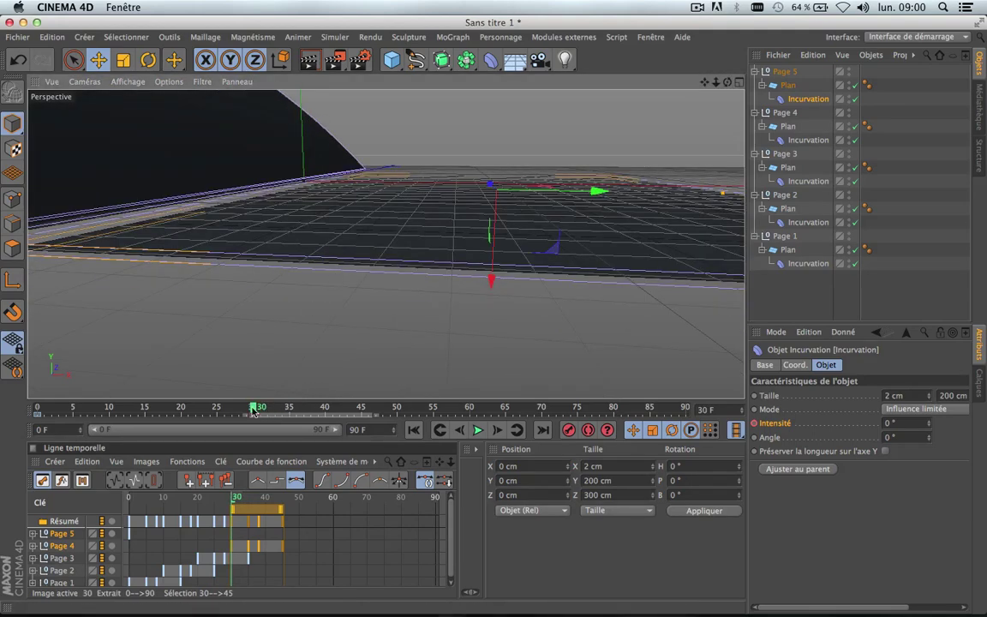
{"action": "left_click_drag", "start_coordinate": [254, 409], "coordinate": [349, 410]}
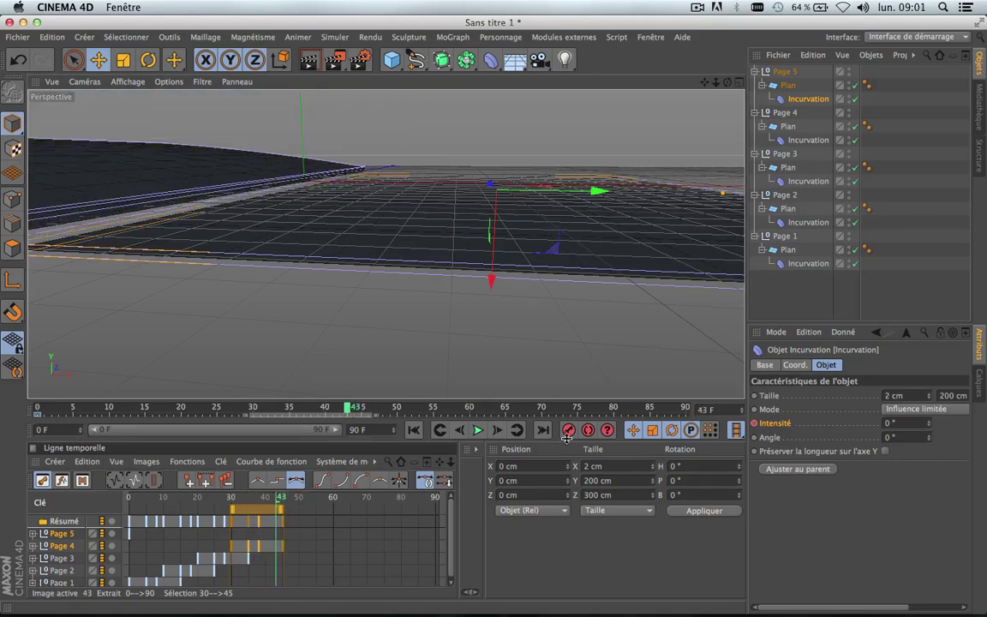
{"action": "left_click", "coordinate": [783, 73]}
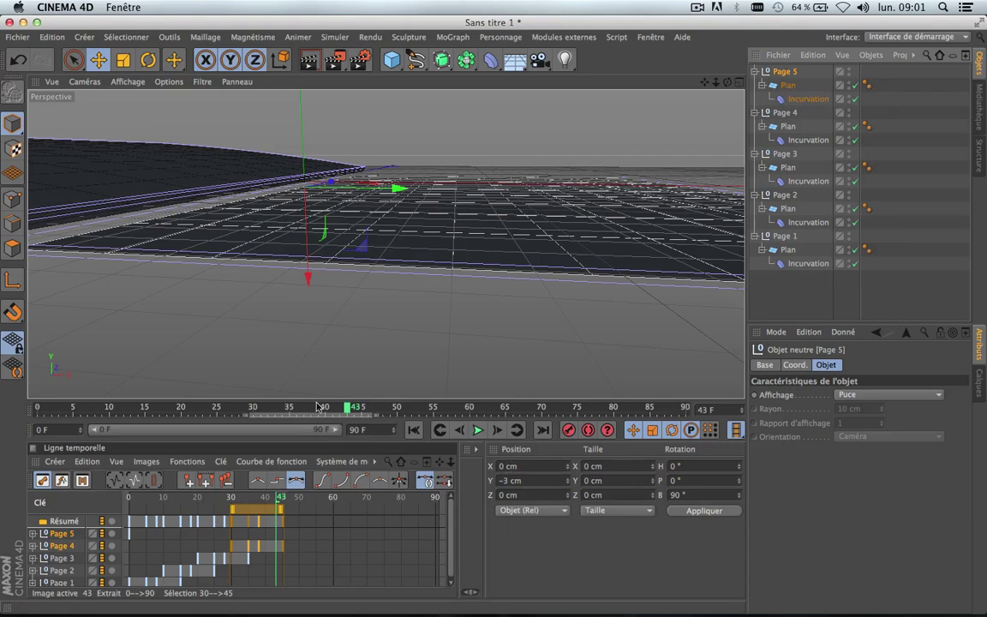
{"action": "left_click_drag", "start_coordinate": [317, 406], "coordinate": [39, 410]}
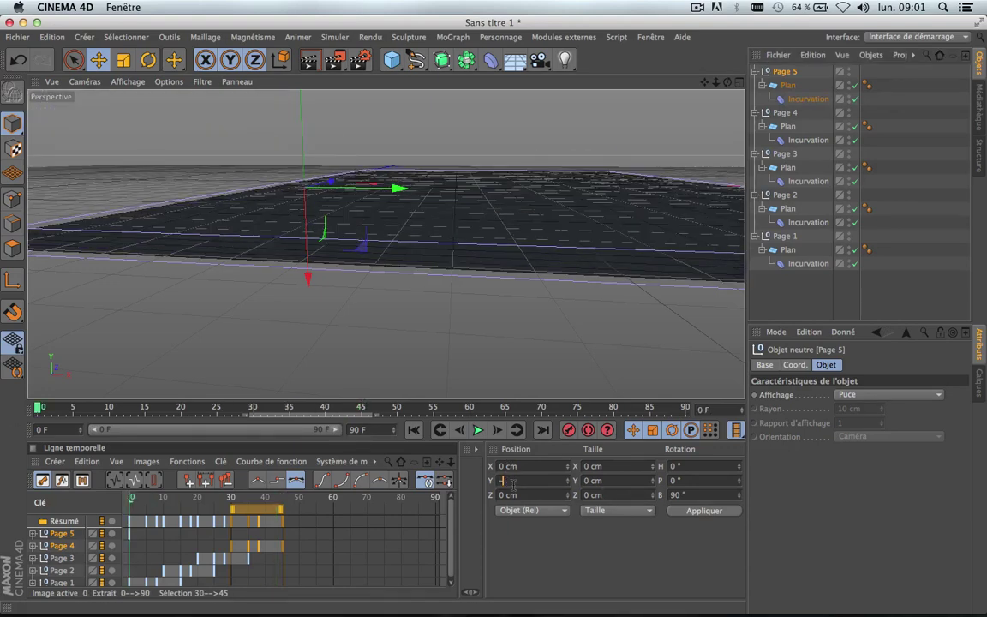
{"action": "type", "text": "-4"}
{"action": "left_click", "coordinate": [718, 513]}
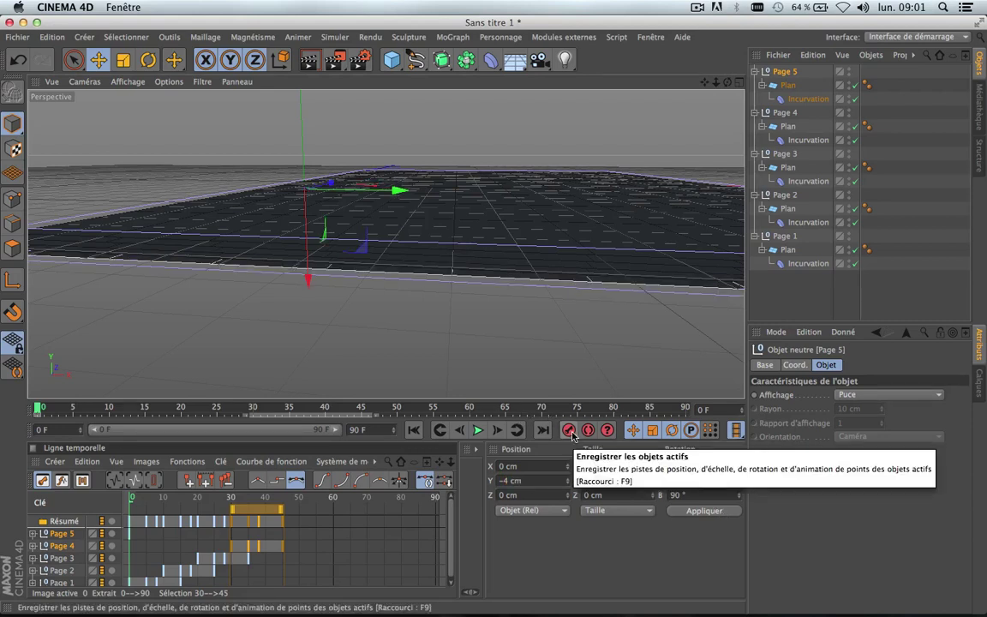
Step: Scrub through the timeline and play the animation from the start to check the stack of turning pages
{"action": "scroll", "coordinate": [489, 337], "scroll_direction": "down", "scroll_amount": 2}
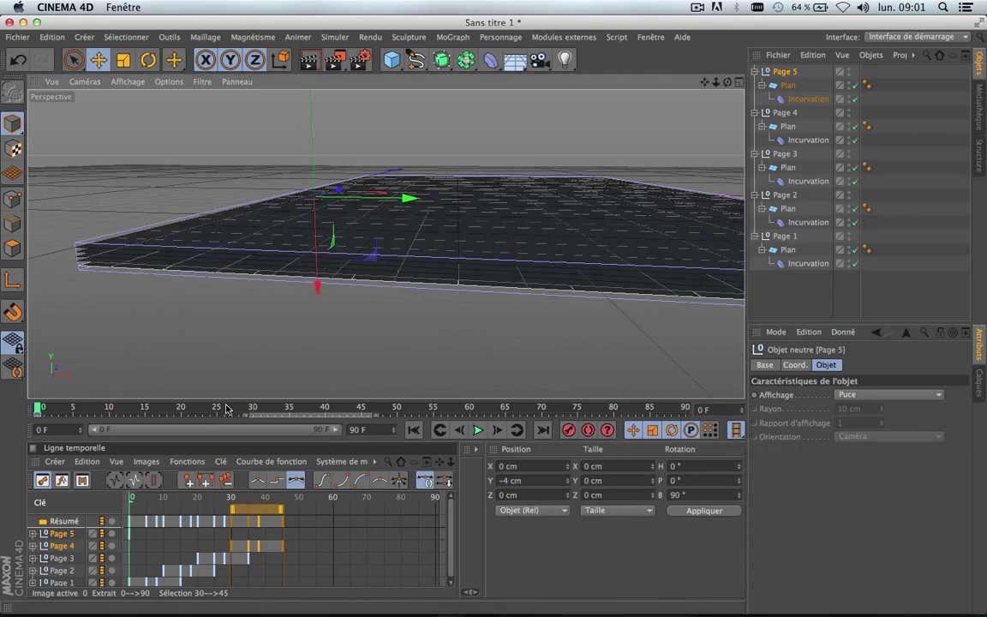
{"action": "left_click_drag", "start_coordinate": [226, 413], "coordinate": [38, 410]}
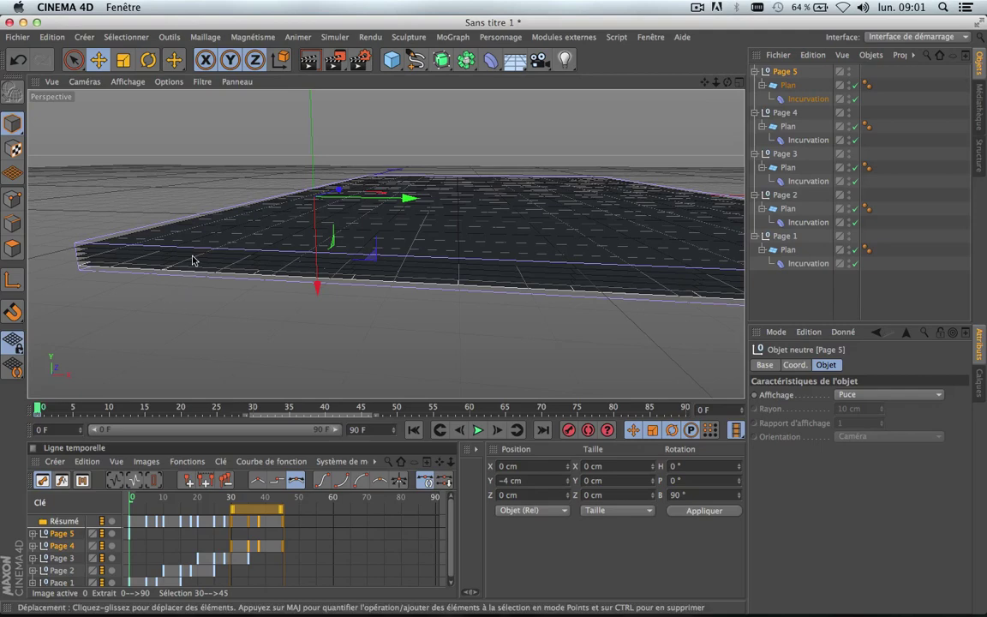
{"action": "scroll", "coordinate": [193, 257], "scroll_direction": "up", "scroll_amount": 5}
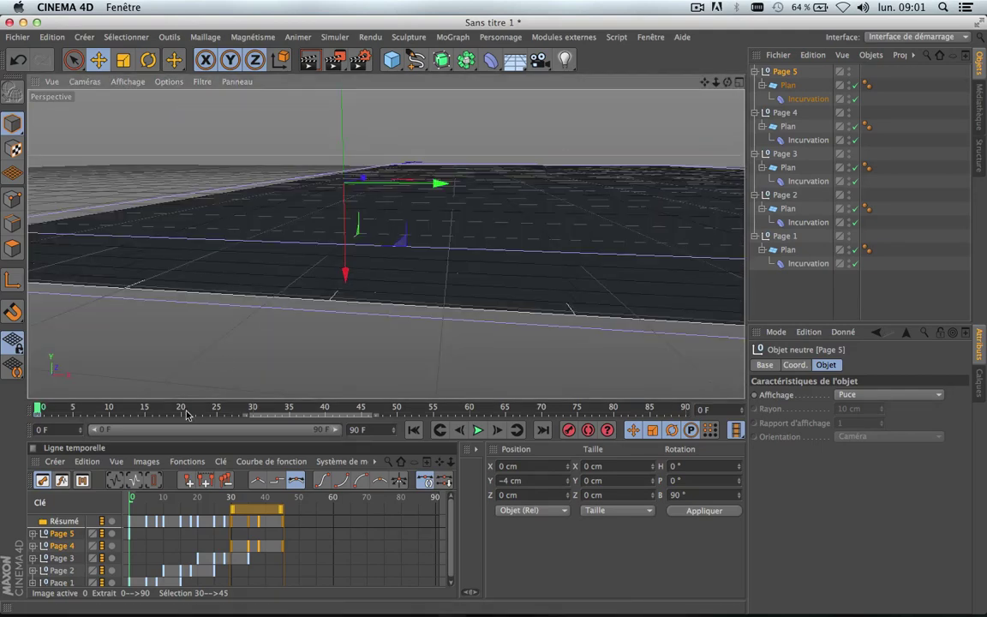
{"action": "left_click_drag", "start_coordinate": [181, 409], "coordinate": [437, 408]}
{"action": "scroll", "coordinate": [336, 264], "scroll_direction": "up", "scroll_amount": 2}
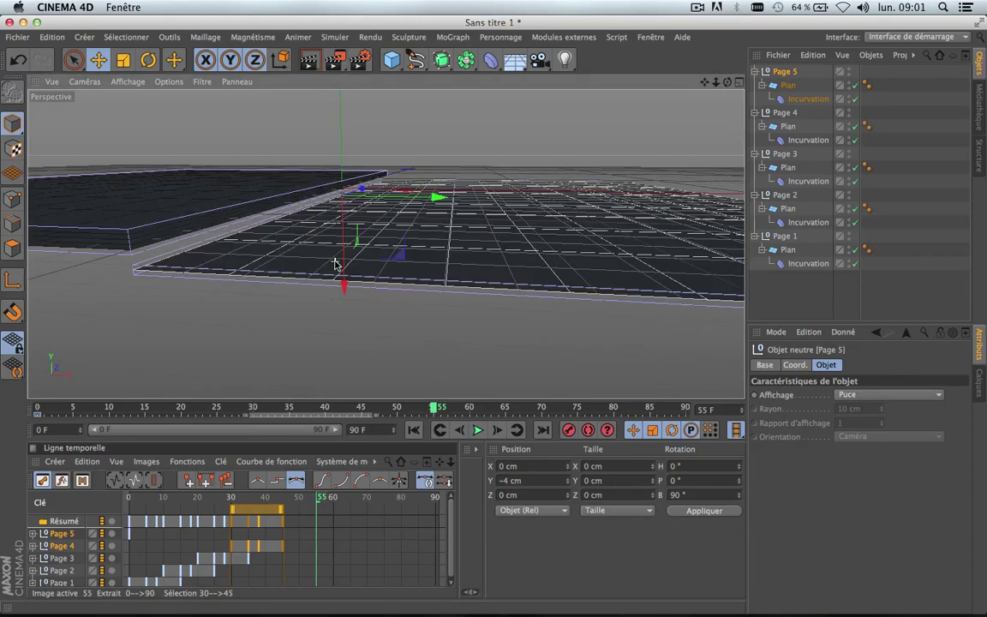
{"action": "left_click_drag", "start_coordinate": [705, 82], "coordinate": [789, 129]}
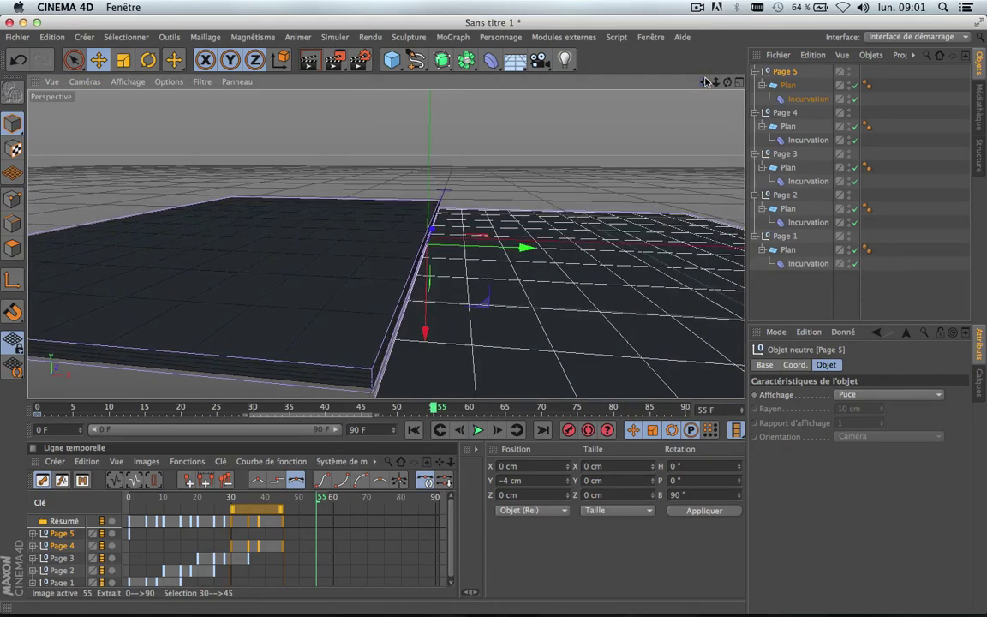
{"action": "scroll", "coordinate": [426, 313], "scroll_direction": "down", "scroll_amount": 6}
{"action": "scroll", "coordinate": [427, 314], "scroll_direction": "up", "scroll_amount": 1}
{"action": "left_click_drag", "start_coordinate": [728, 83], "coordinate": [679, 151]}
{"action": "left_click", "coordinate": [414, 430]}
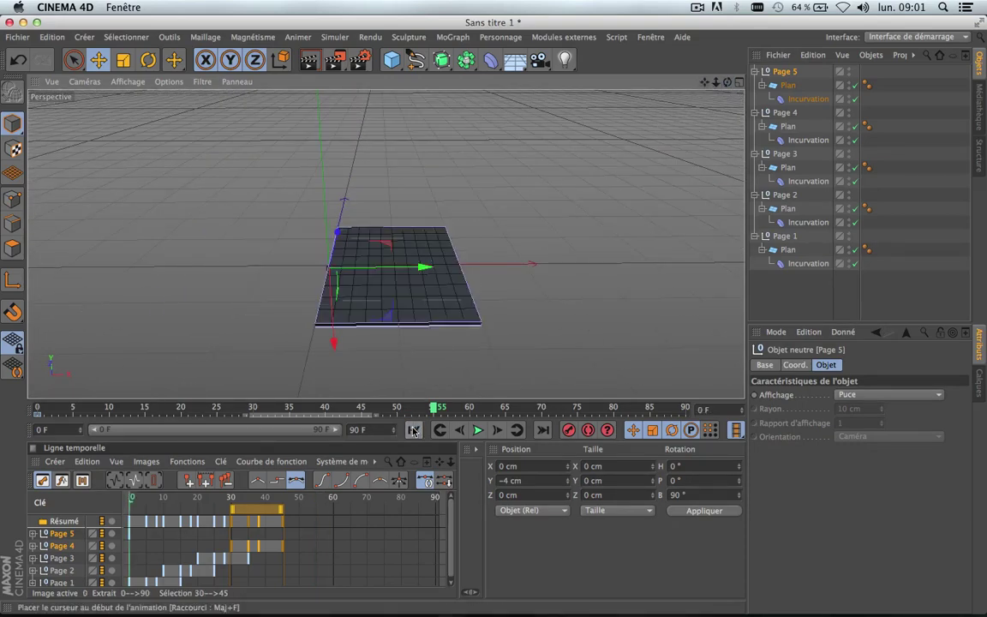
{"action": "left_click", "coordinate": [480, 430]}
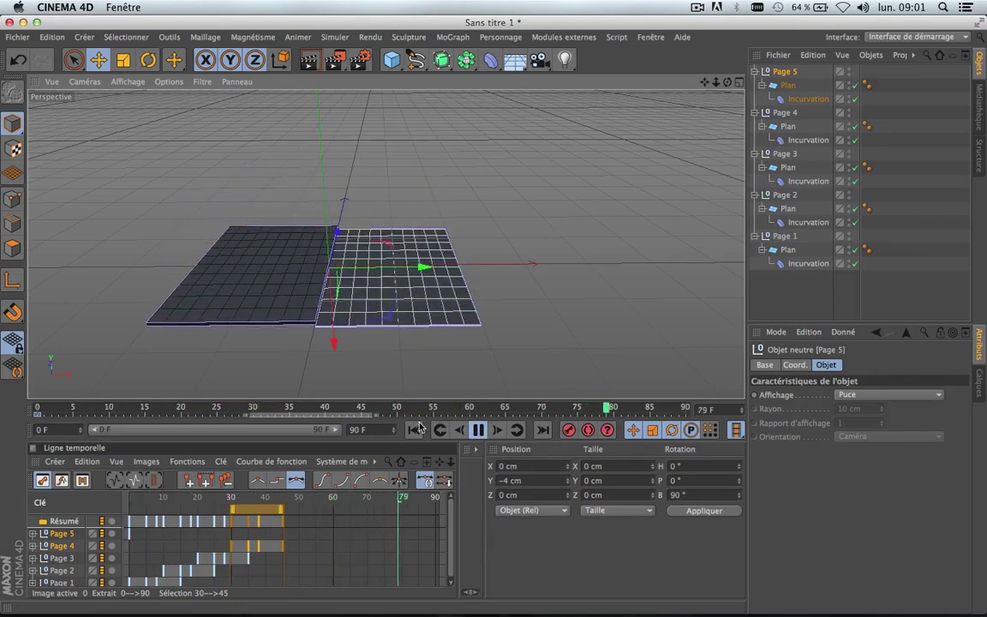
Step: Stop the playback and examine the spine gap between the turned stack and Page 5 from several angles
{"action": "left_click", "coordinate": [480, 431]}
{"action": "scroll", "coordinate": [318, 324], "scroll_direction": "up", "scroll_amount": 2}
{"action": "scroll", "coordinate": [317, 322], "scroll_direction": "up", "scroll_amount": 10}
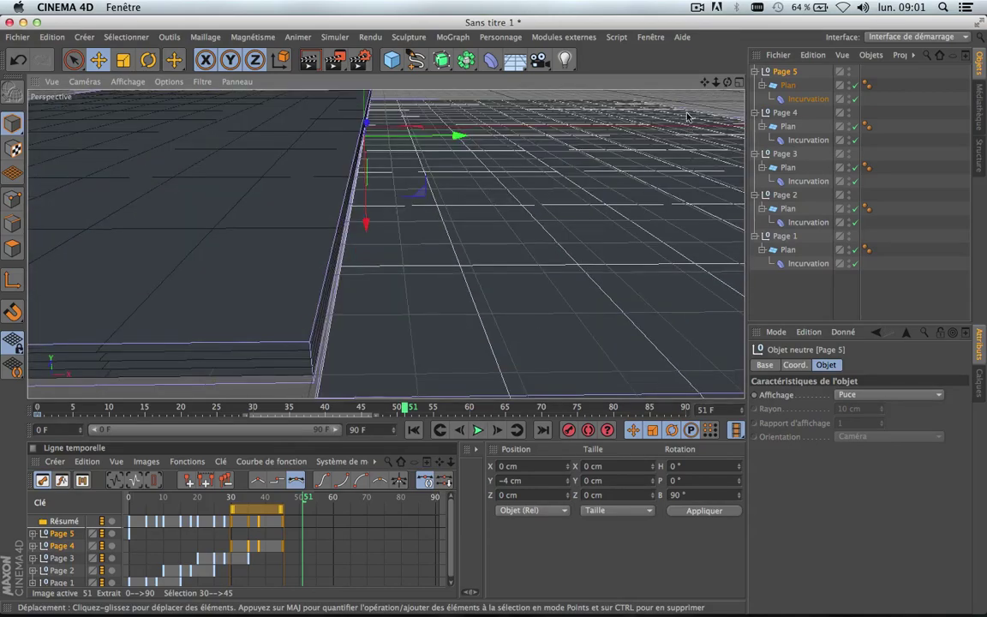
{"action": "left_click_drag", "start_coordinate": [728, 83], "coordinate": [385, 244]}
{"action": "left_click_drag", "start_coordinate": [705, 82], "coordinate": [405, 256]}
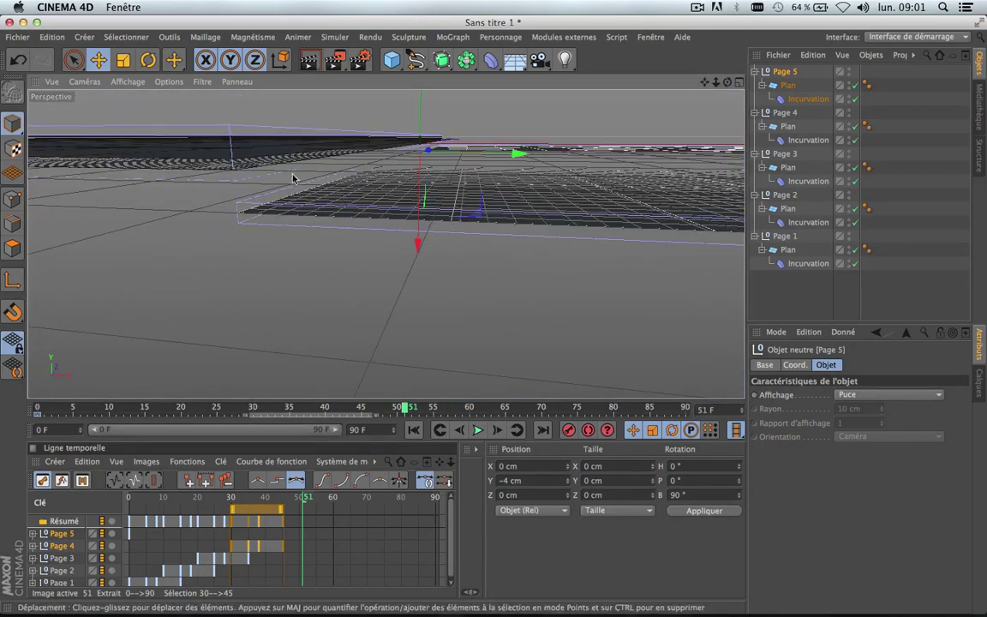
{"action": "scroll", "coordinate": [334, 154], "scroll_direction": "up", "scroll_amount": 4}
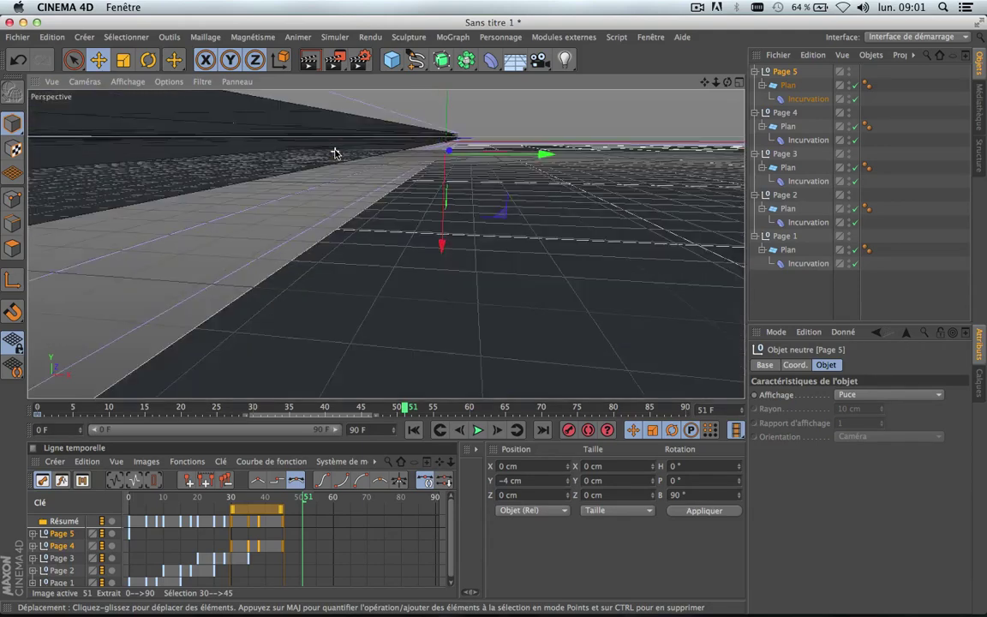
{"action": "scroll", "coordinate": [335, 153], "scroll_direction": "down", "scroll_amount": 4}
{"action": "left_click_drag", "start_coordinate": [705, 82], "coordinate": [407, 262]}
{"action": "scroll", "coordinate": [476, 282], "scroll_direction": "down", "scroll_amount": 5}
{"action": "left_click_drag", "start_coordinate": [706, 82], "coordinate": [386, 245]}
{"action": "scroll", "coordinate": [560, 203], "scroll_direction": "down", "scroll_amount": 3}
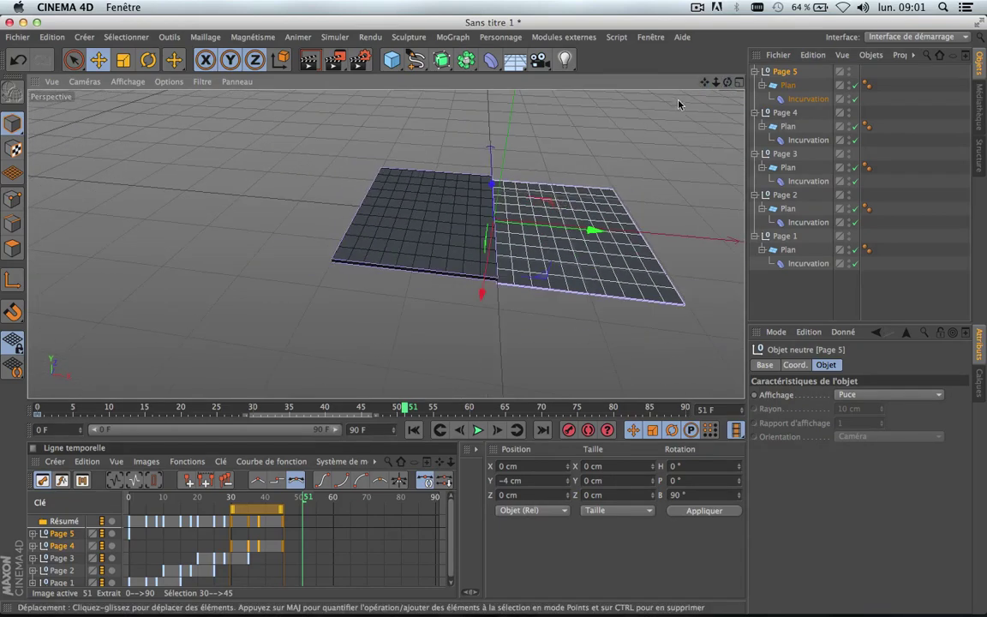
{"action": "left_click_drag", "start_coordinate": [727, 83], "coordinate": [385, 244]}
{"action": "scroll", "coordinate": [262, 205], "scroll_direction": "up", "scroll_amount": 3}
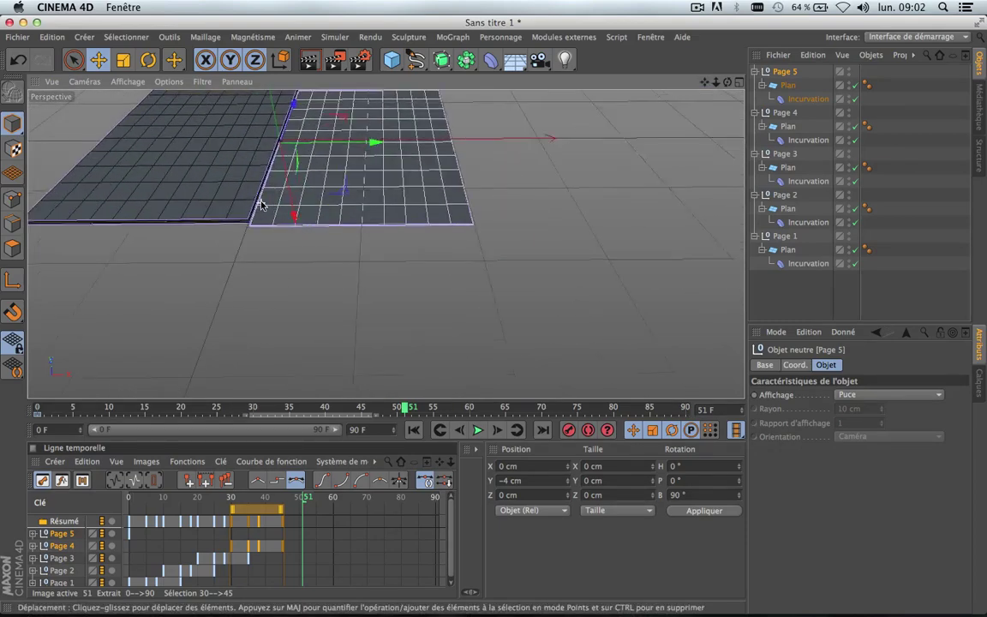
{"action": "scroll", "coordinate": [261, 204], "scroll_direction": "down", "scroll_amount": 3}
{"action": "left_click_drag", "start_coordinate": [705, 82], "coordinate": [386, 244]}
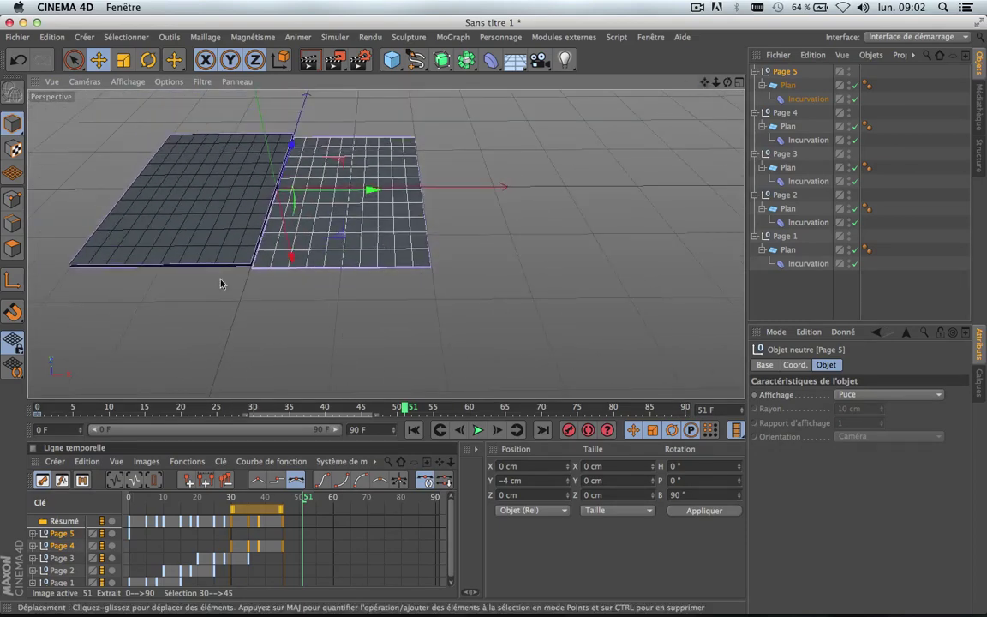
{"action": "scroll", "coordinate": [330, 169], "scroll_direction": "up", "scroll_amount": 3}
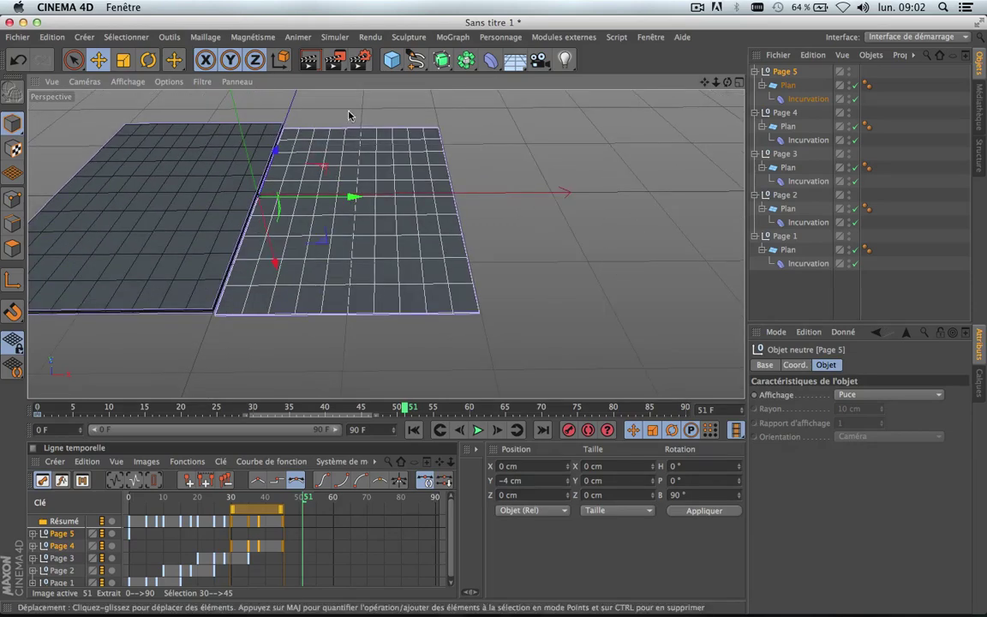
Step: Try to move only Page 5's axis to the page's outer edge, at X 200 cm
{"action": "left_click", "coordinate": [12, 281]}
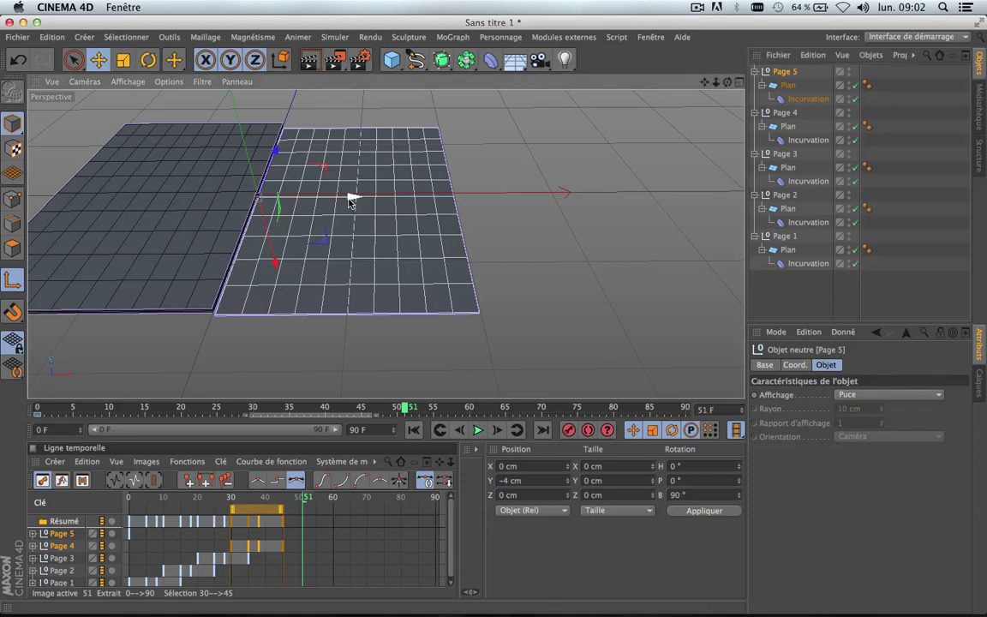
{"action": "left_click_drag", "start_coordinate": [351, 199], "coordinate": [548, 221]}
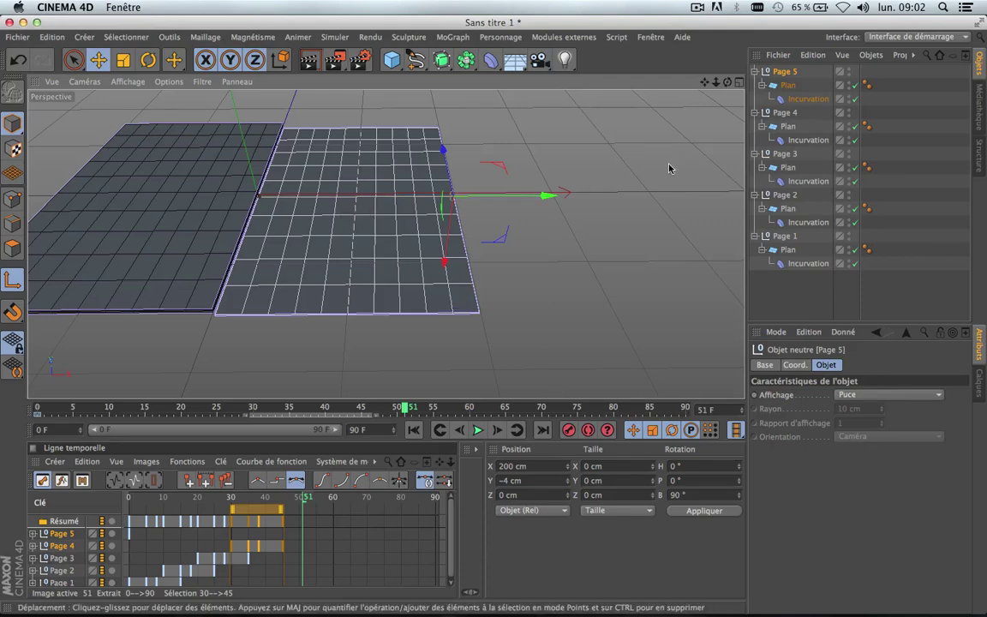
{"action": "scroll", "coordinate": [442, 204], "scroll_direction": "up", "scroll_amount": 5}
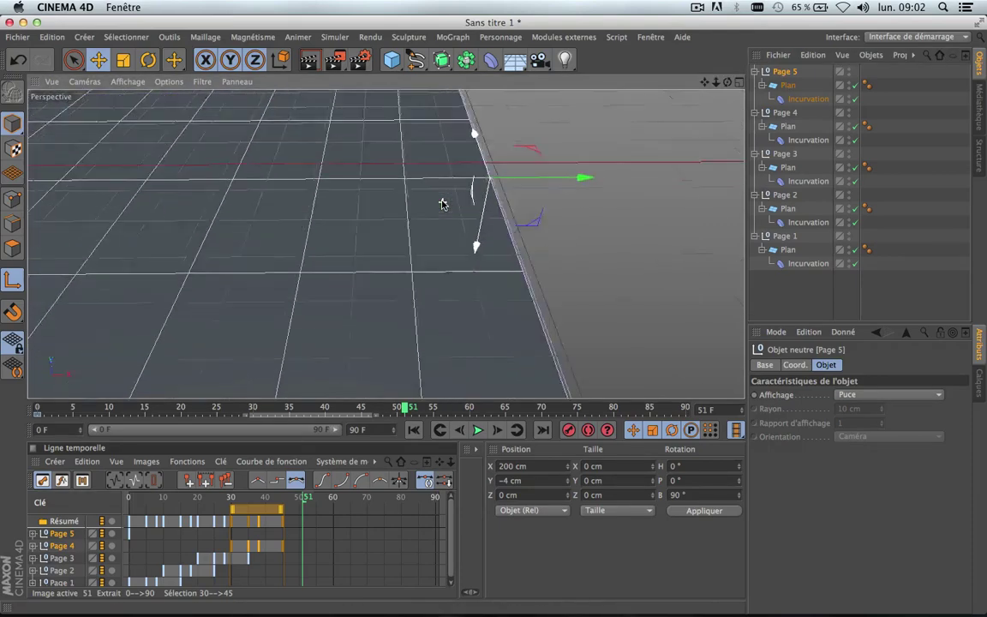
{"action": "scroll", "coordinate": [443, 204], "scroll_direction": "up", "scroll_amount": 3}
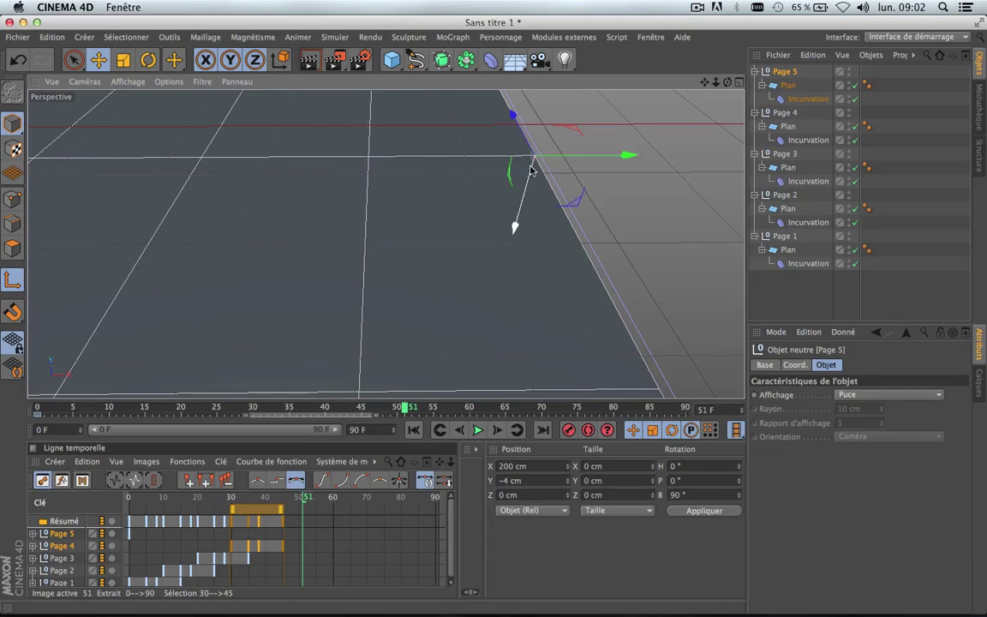
{"action": "scroll", "coordinate": [531, 169], "scroll_direction": "down", "scroll_amount": 5}
{"action": "scroll", "coordinate": [532, 170], "scroll_direction": "down", "scroll_amount": 6}
{"action": "scroll", "coordinate": [529, 169], "scroll_direction": "up", "scroll_amount": 2}
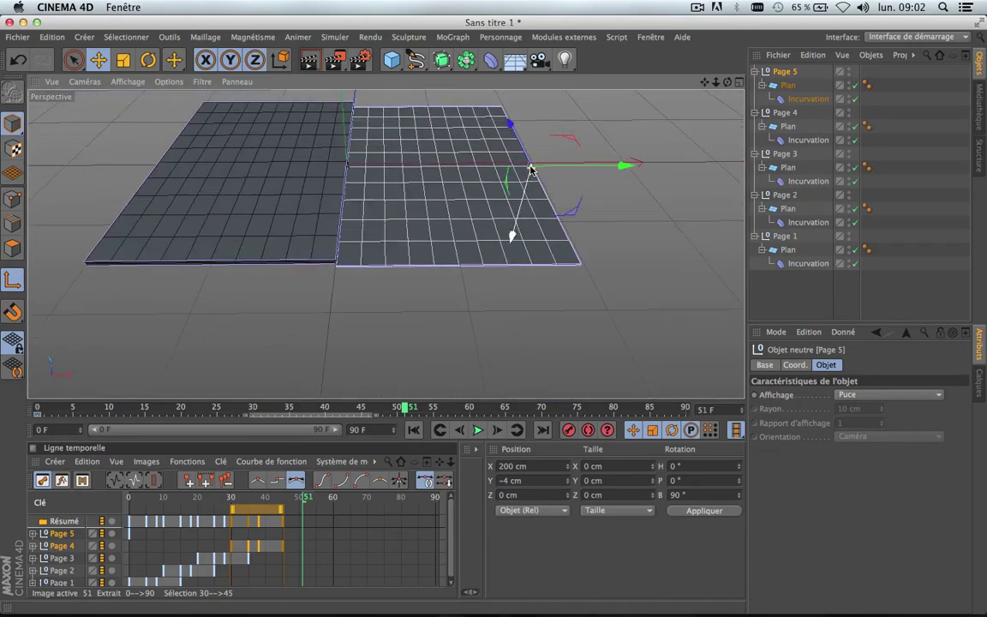
{"action": "left_click_drag", "start_coordinate": [729, 83], "coordinate": [650, 58]}
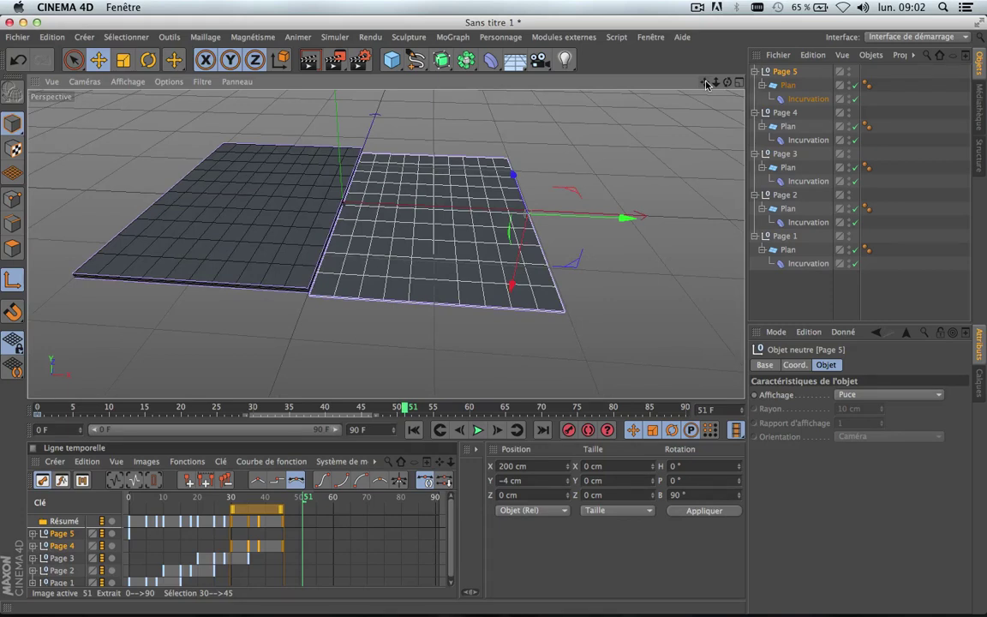
{"action": "left_click", "coordinate": [13, 281]}
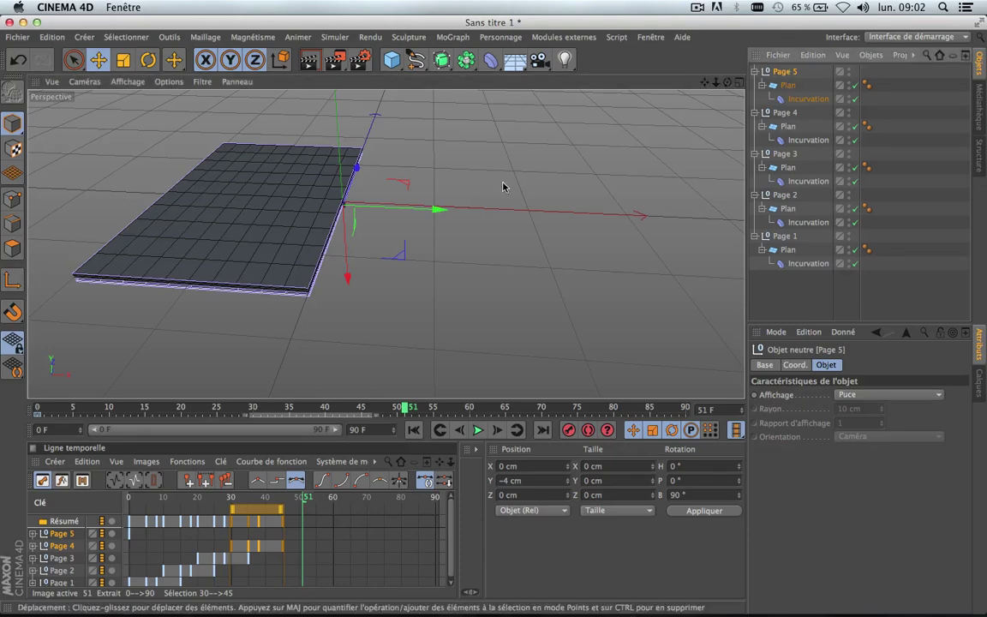
{"action": "left_click_drag", "start_coordinate": [298, 409], "coordinate": [366, 409]}
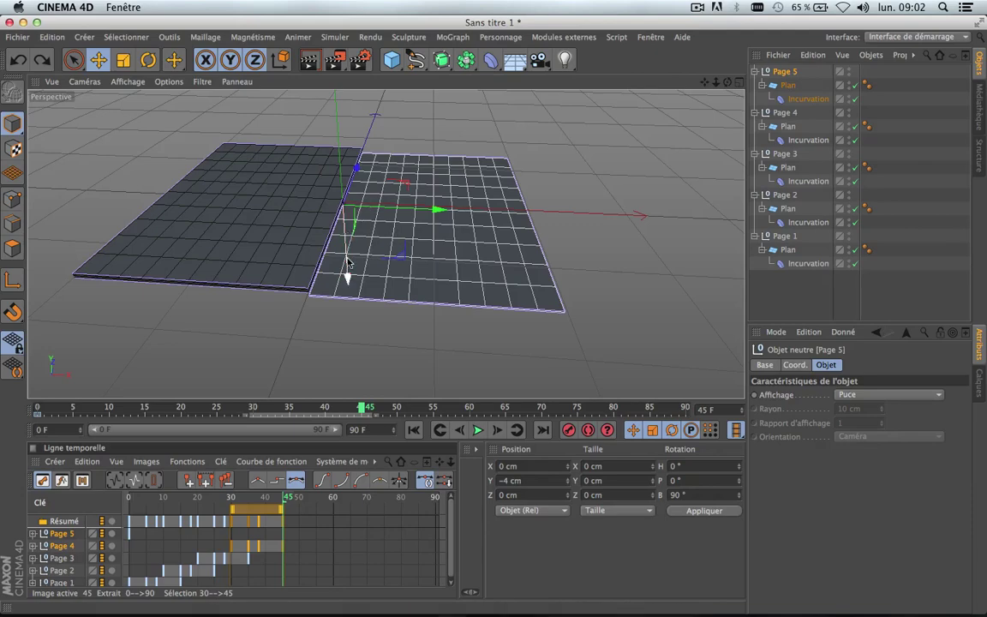
Step: Delete Page 5's keyframe at frame 0 and go to frame 27
{"action": "left_click_drag", "start_coordinate": [371, 408], "coordinate": [268, 408]}
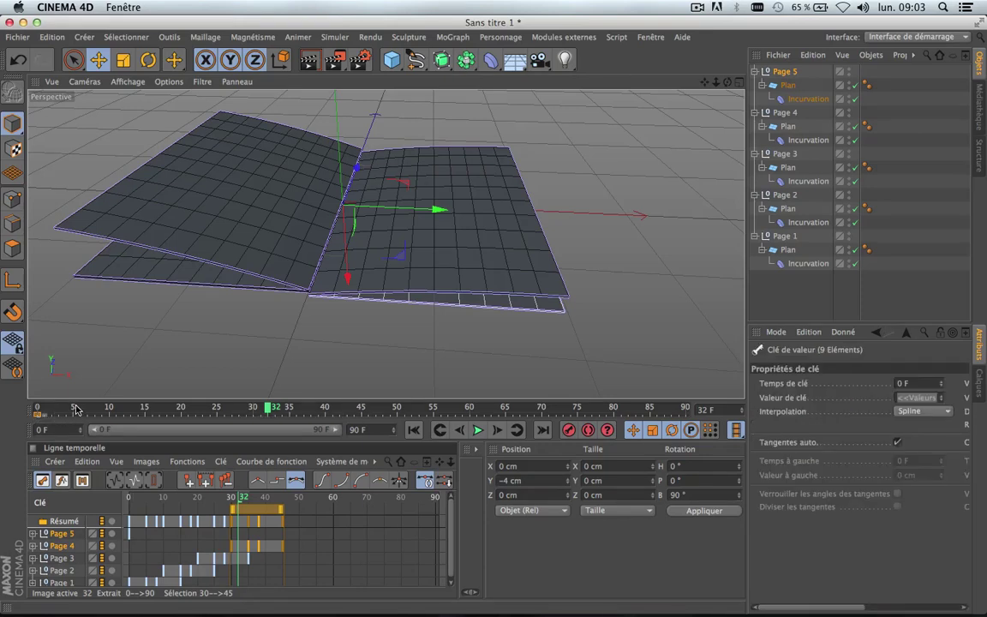
{"action": "key", "text": "Delete"}
{"action": "mouse_move", "coordinate": [248, 408]}
{"action": "left_mouse_down"}
{"action": "mouse_move", "coordinate": [112, 408]}
{"action": "mouse_move", "coordinate": [294, 406]}
{"action": "mouse_move", "coordinate": [230, 406]}
{"action": "left_mouse_up"}
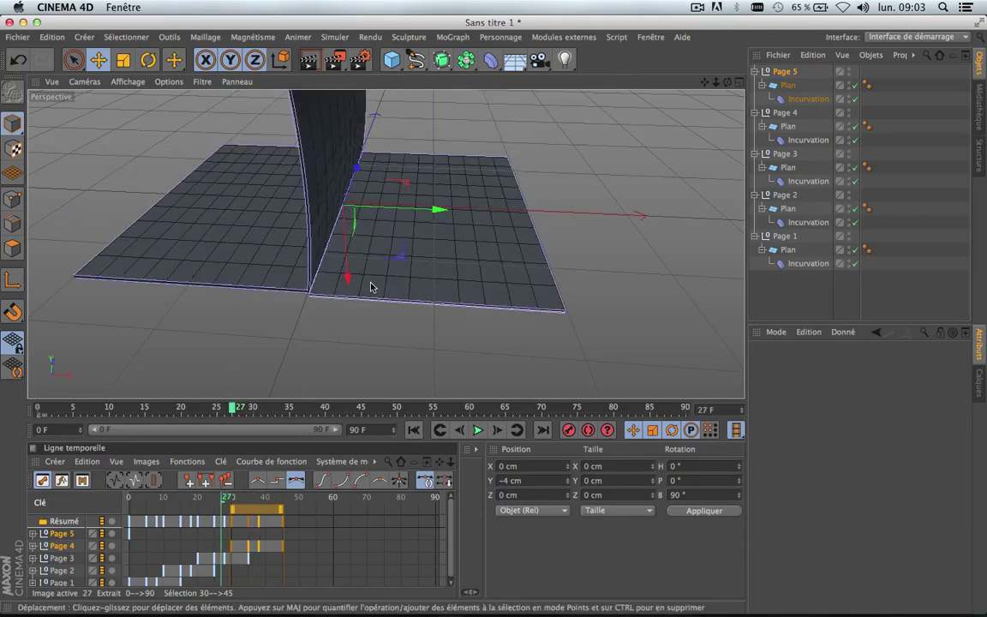
Step: Move only Page 5's axis to its outer edge at X 200 cm and record the object's keyframes at frames 0 and 30
{"action": "scroll", "coordinate": [370, 287], "scroll_direction": "up", "scroll_amount": 5}
{"action": "scroll", "coordinate": [358, 315], "scroll_direction": "up", "scroll_amount": 3}
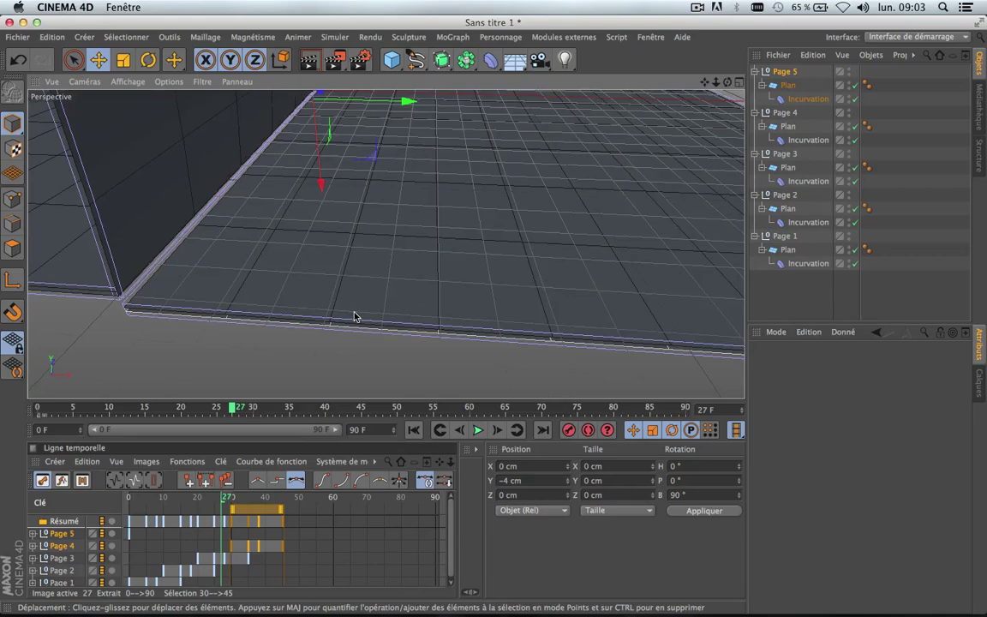
{"action": "scroll", "coordinate": [356, 312], "scroll_direction": "down", "scroll_amount": 10}
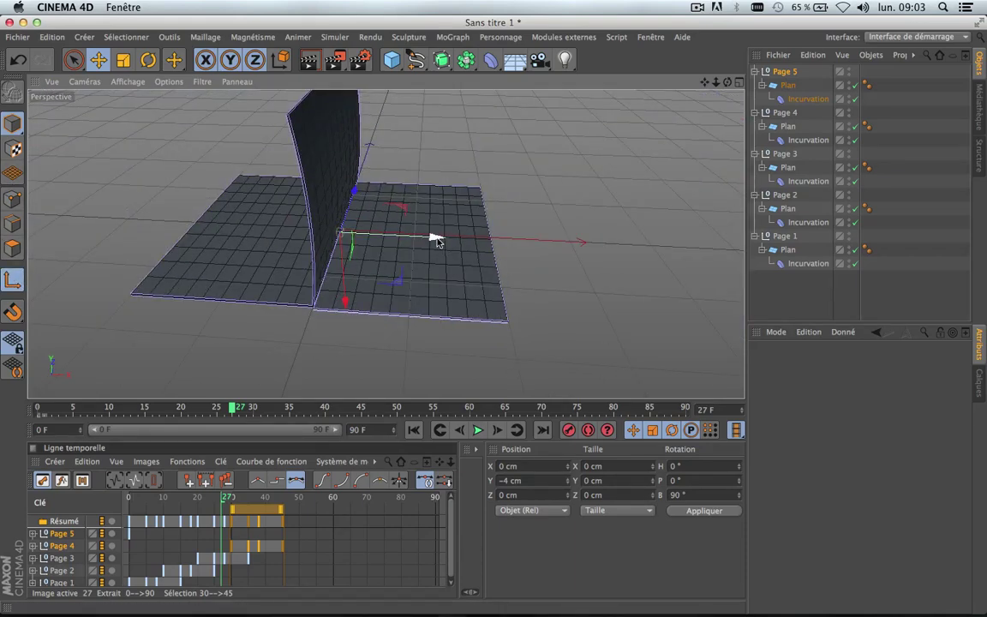
{"action": "left_click_drag", "start_coordinate": [433, 237], "coordinate": [590, 266]}
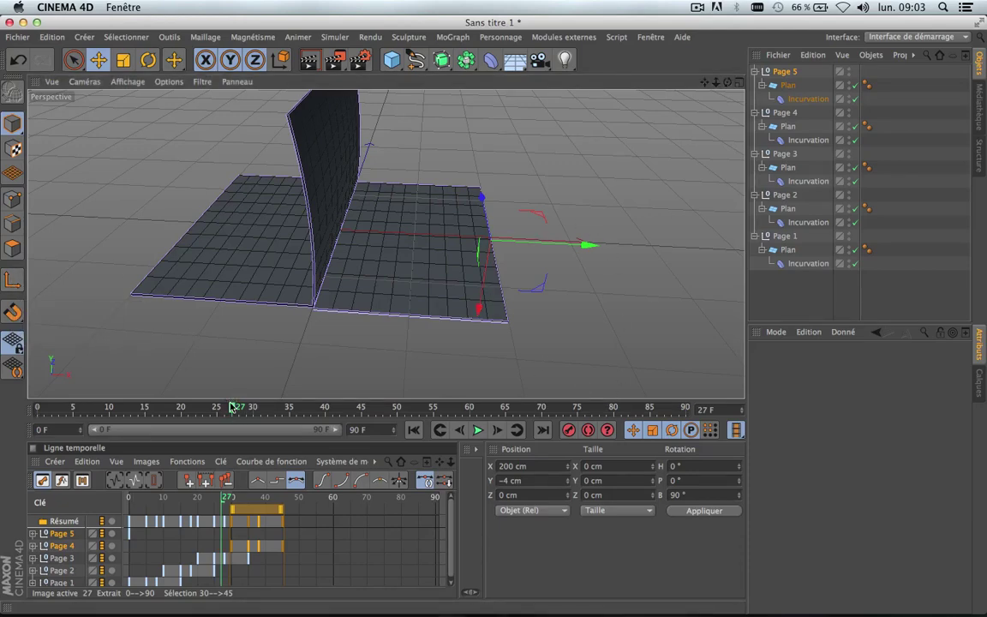
{"action": "mouse_move", "coordinate": [230, 406]}
{"action": "left_mouse_down"}
{"action": "mouse_move", "coordinate": [282, 407]}
{"action": "mouse_move", "coordinate": [106, 408]}
{"action": "mouse_move", "coordinate": [426, 409]}
{"action": "mouse_move", "coordinate": [129, 437]}
{"action": "mouse_move", "coordinate": [337, 452]}
{"action": "mouse_move", "coordinate": [182, 452]}
{"action": "mouse_move", "coordinate": [287, 454]}
{"action": "mouse_move", "coordinate": [241, 460]}
{"action": "mouse_move", "coordinate": [254, 463]}
{"action": "left_mouse_up"}
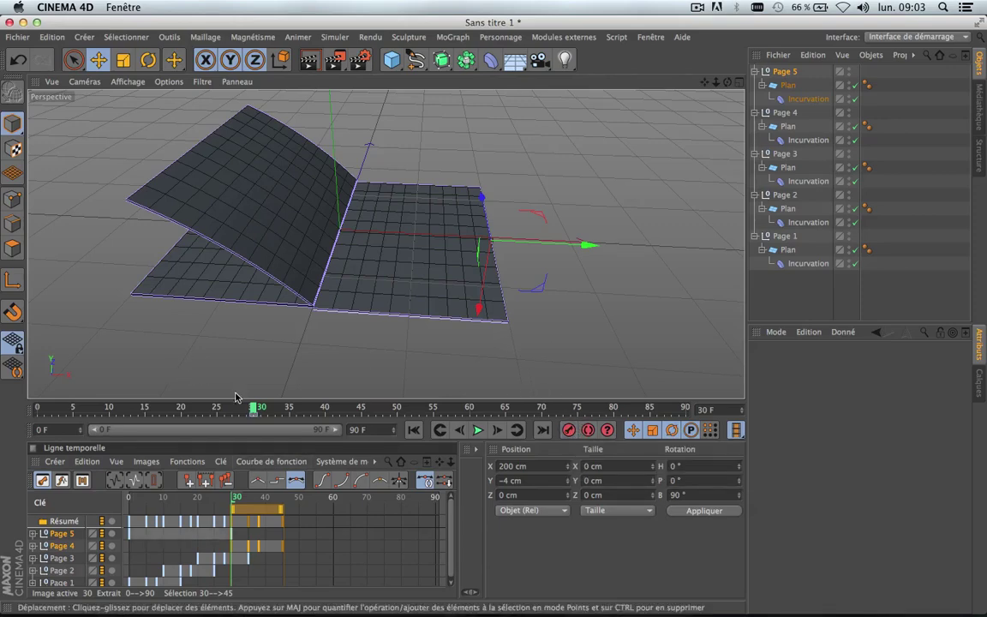
{"action": "left_click_drag", "start_coordinate": [254, 407], "coordinate": [45, 400]}
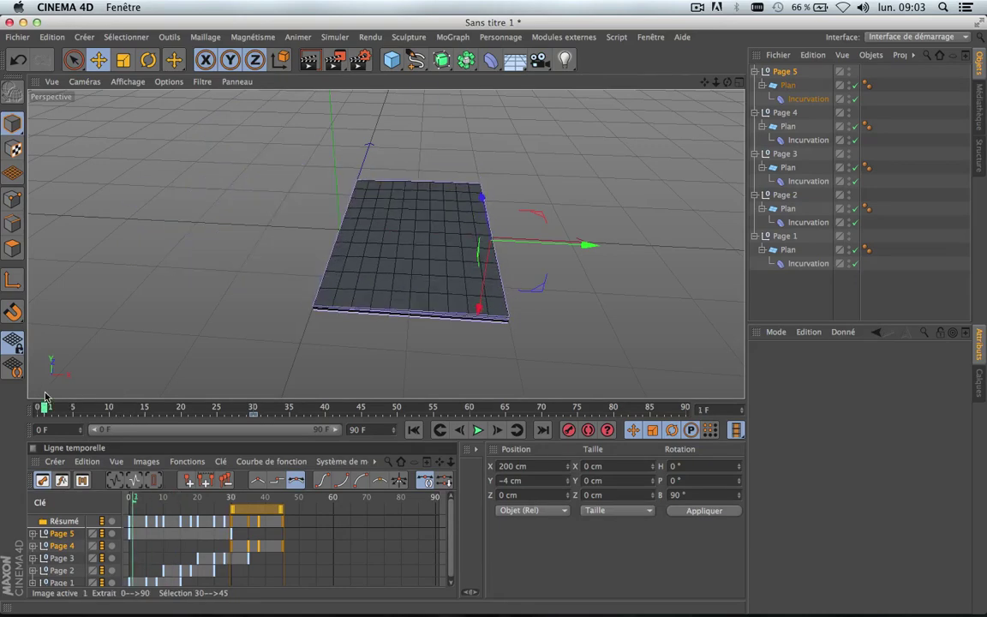
{"action": "scroll", "coordinate": [347, 317], "scroll_direction": "up", "scroll_amount": 5}
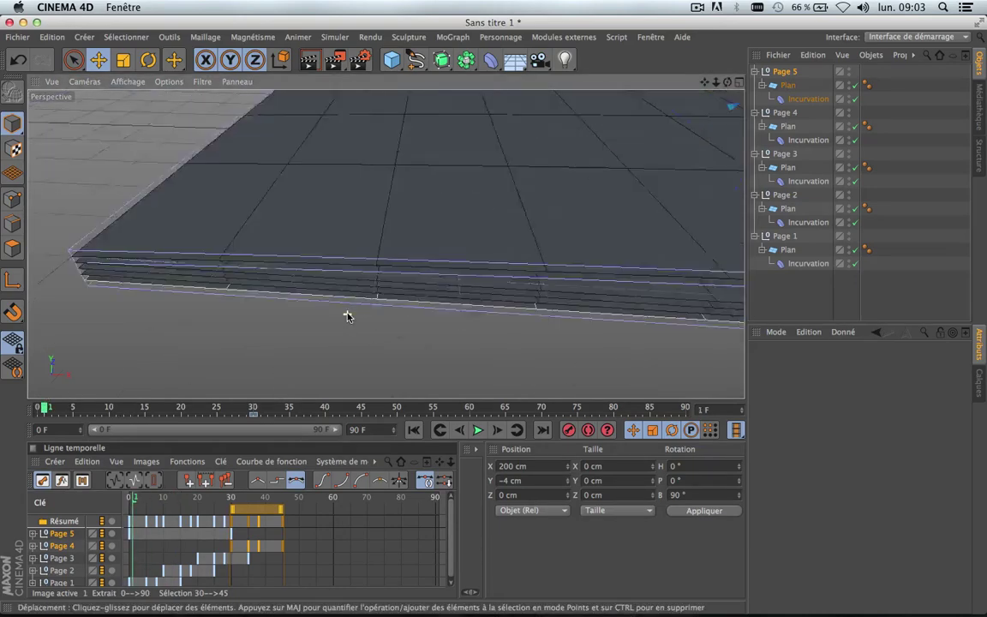
{"action": "scroll", "coordinate": [347, 317], "scroll_direction": "down", "scroll_amount": 4}
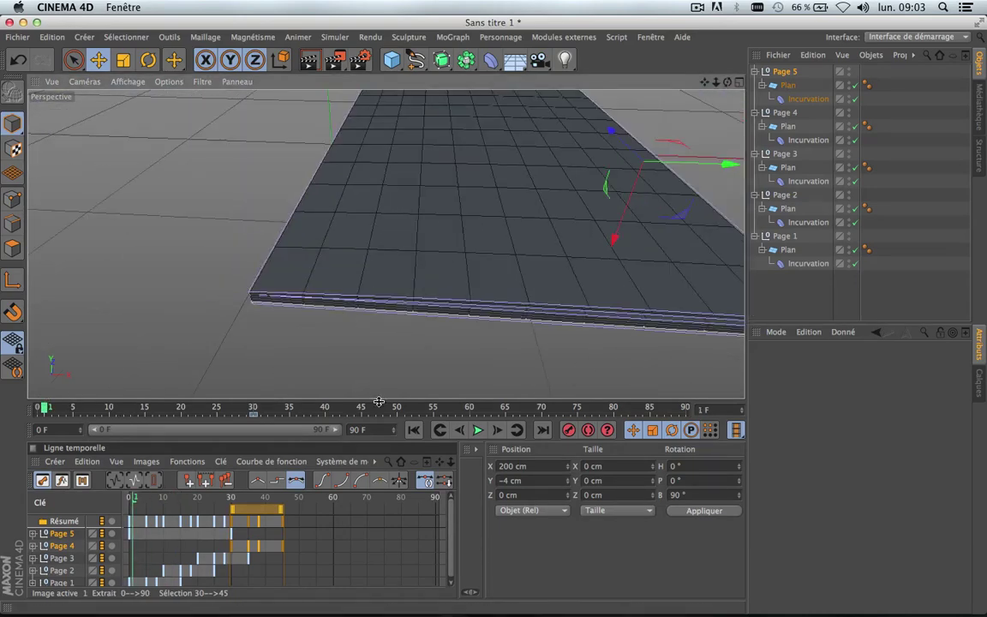
Step: Move Page 5's second keyframe to frame 35, in line with Page 4's keyframe there
{"action": "left_click_drag", "start_coordinate": [358, 406], "coordinate": [305, 417]}
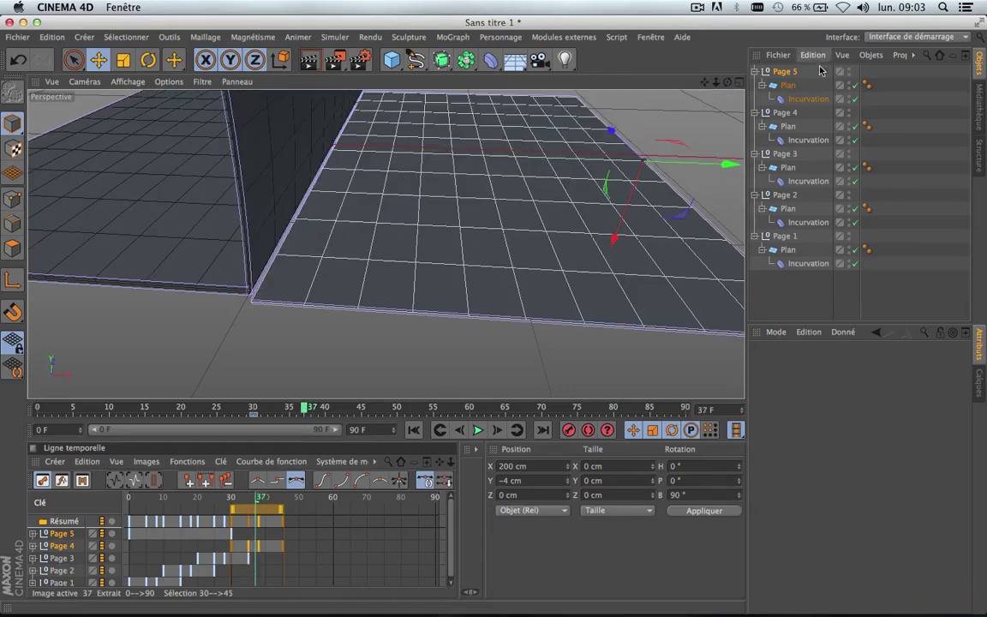
{"action": "left_click", "coordinate": [783, 113]}
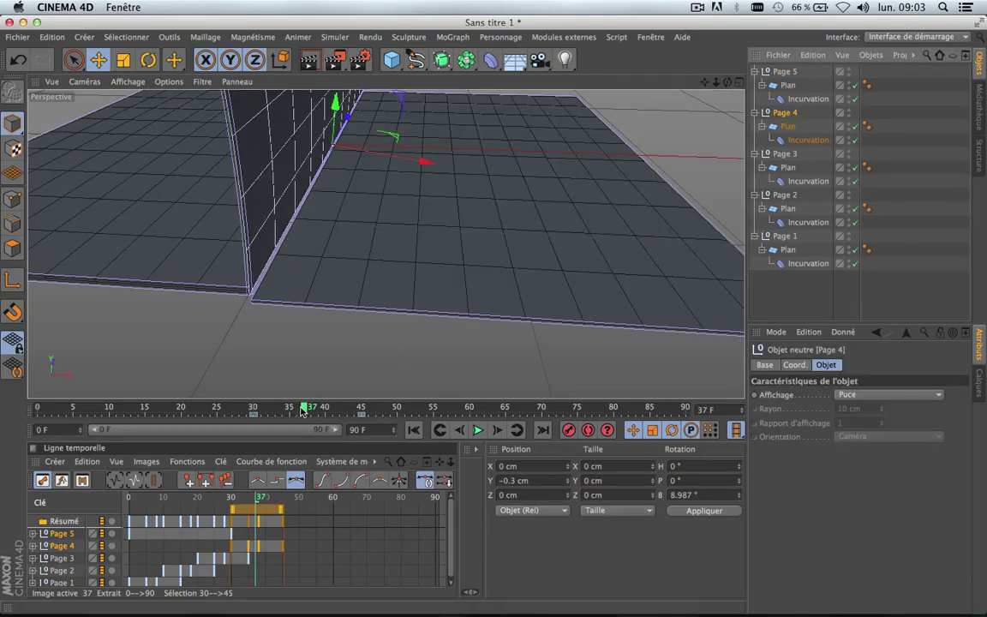
{"action": "mouse_move", "coordinate": [302, 411]}
{"action": "left_mouse_down"}
{"action": "mouse_move", "coordinate": [353, 414]}
{"action": "mouse_move", "coordinate": [249, 418]}
{"action": "mouse_move", "coordinate": [290, 421]}
{"action": "left_mouse_up"}
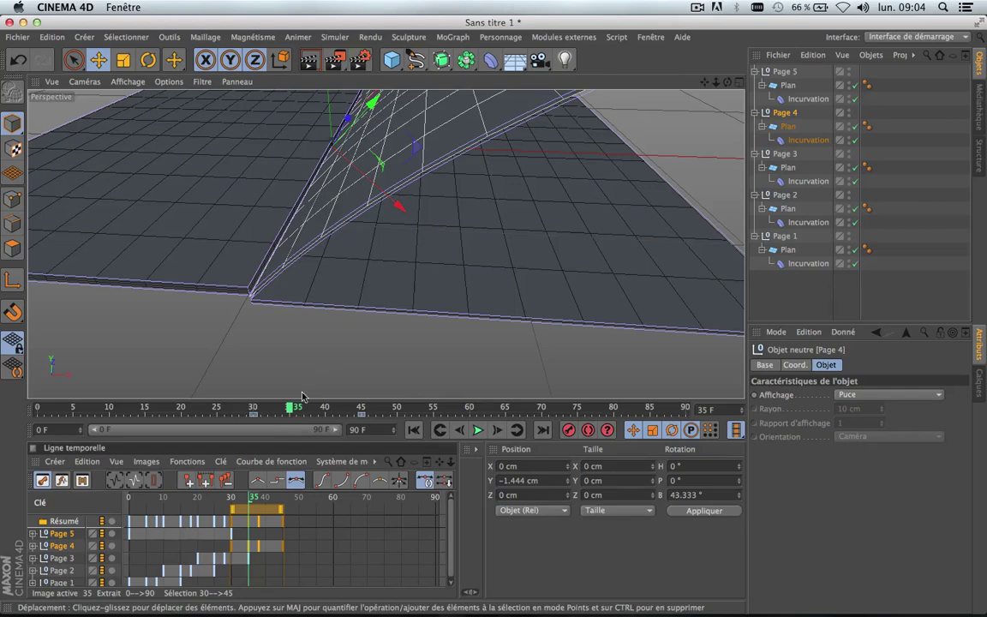
{"action": "left_click", "coordinate": [781, 72]}
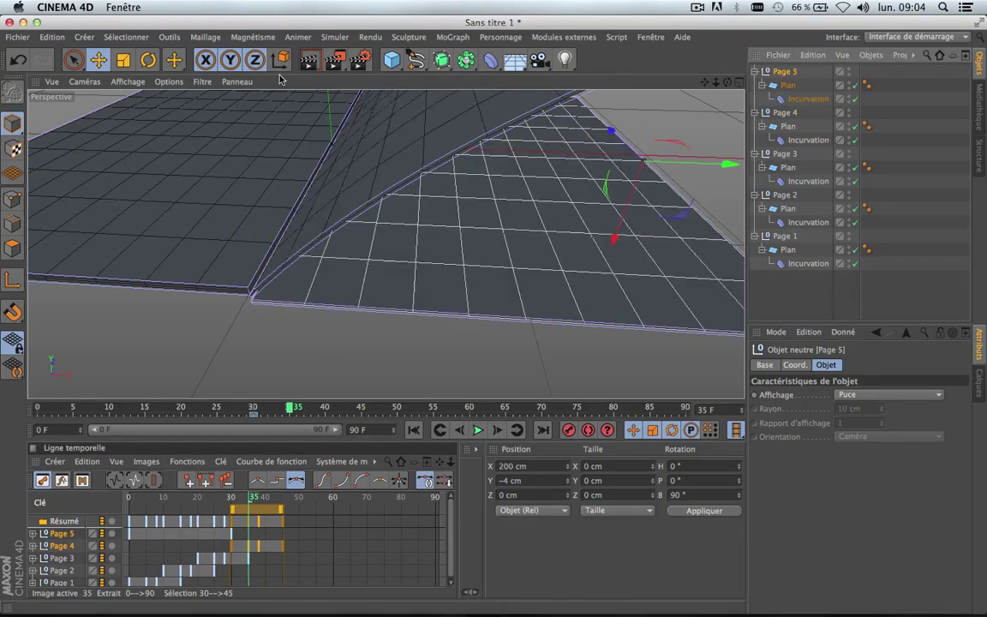
{"action": "left_click", "coordinate": [253, 416]}
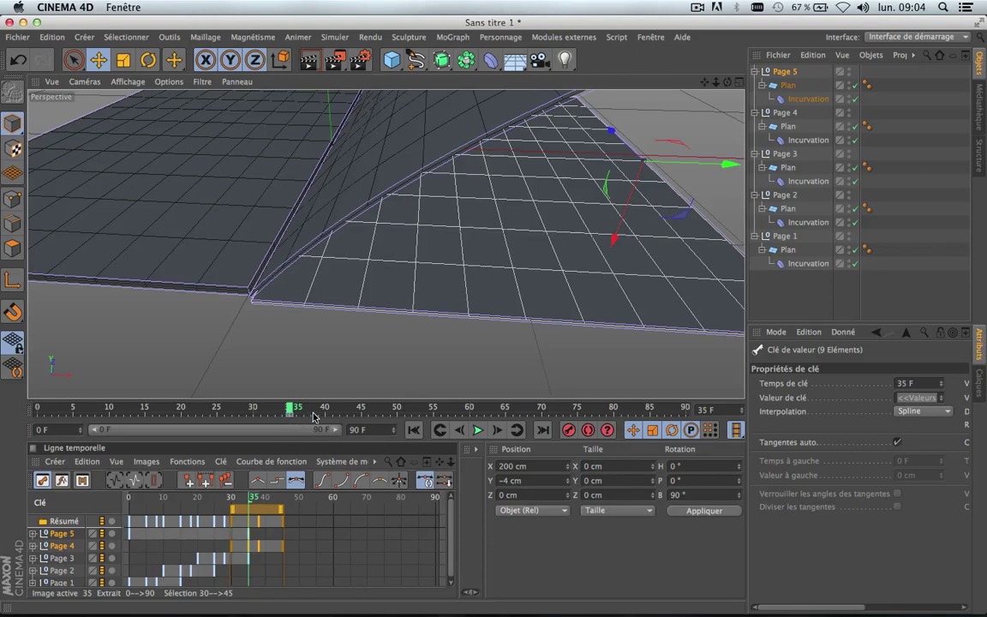
Step: At frame 40, set Page 5's B rotation to 91.15° and record a keyframe for the object
{"action": "left_click_drag", "start_coordinate": [290, 410], "coordinate": [327, 418]}
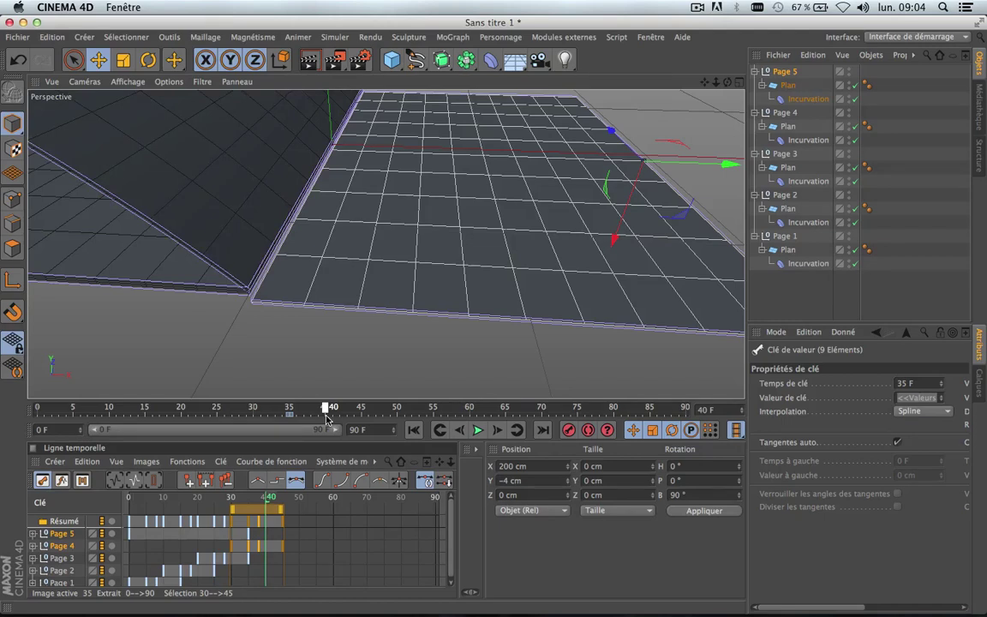
{"action": "left_click", "coordinate": [148, 59]}
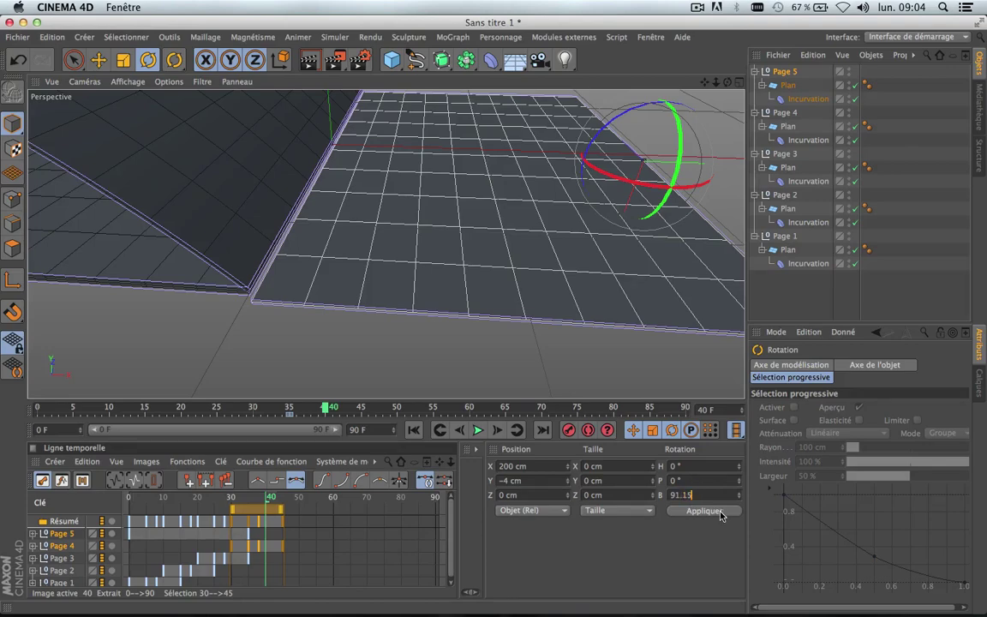
{"action": "left_click", "coordinate": [713, 512]}
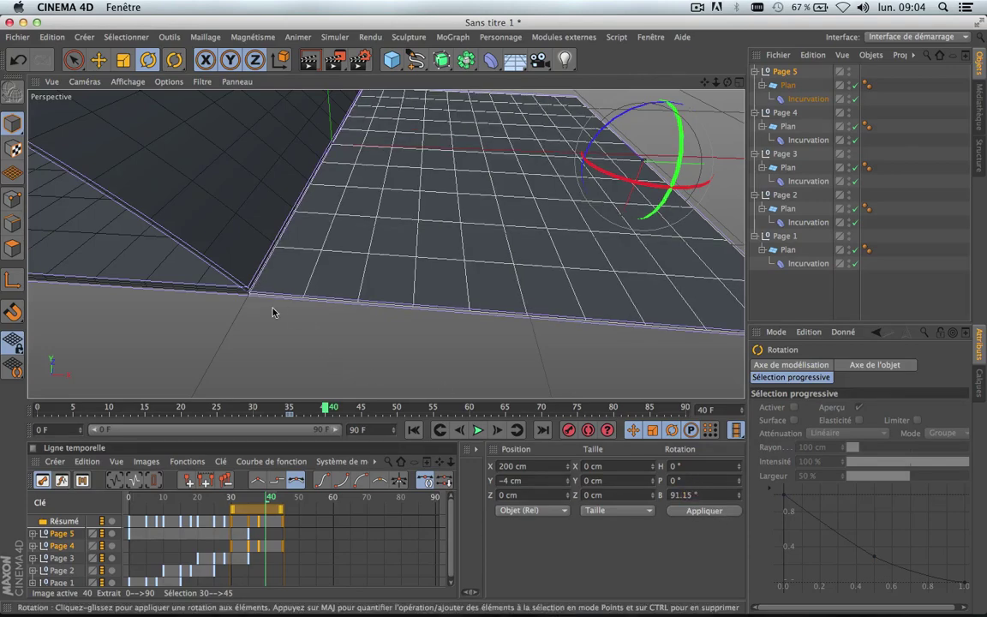
{"action": "scroll", "coordinate": [274, 311], "scroll_direction": "up", "scroll_amount": 8}
{"action": "scroll", "coordinate": [134, 220], "scroll_direction": "down", "scroll_amount": 5}
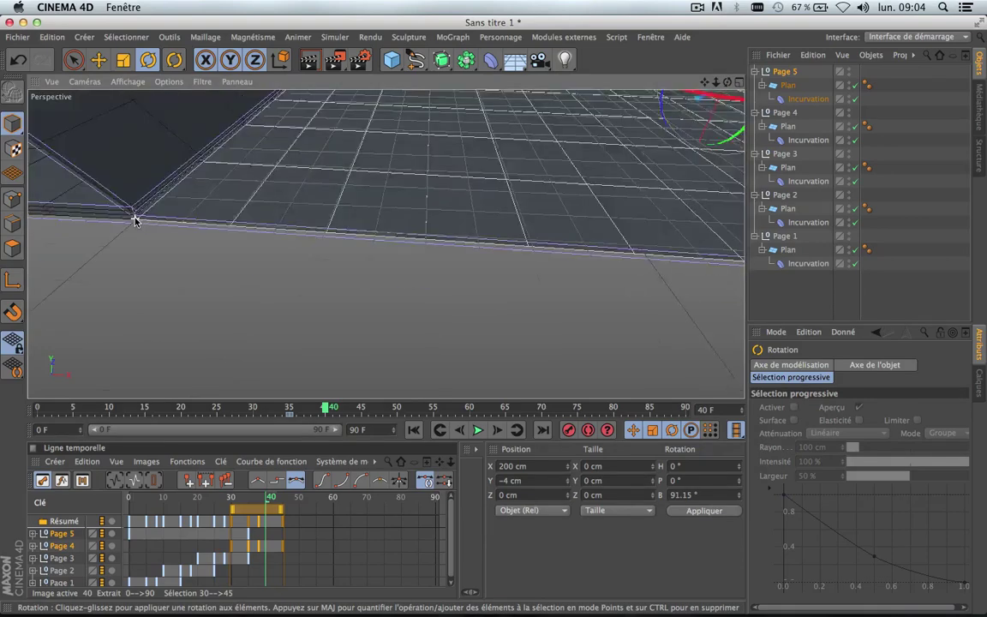
{"action": "scroll", "coordinate": [135, 221], "scroll_direction": "up", "scroll_amount": 5}
{"action": "scroll", "coordinate": [135, 221], "scroll_direction": "up", "scroll_amount": 3}
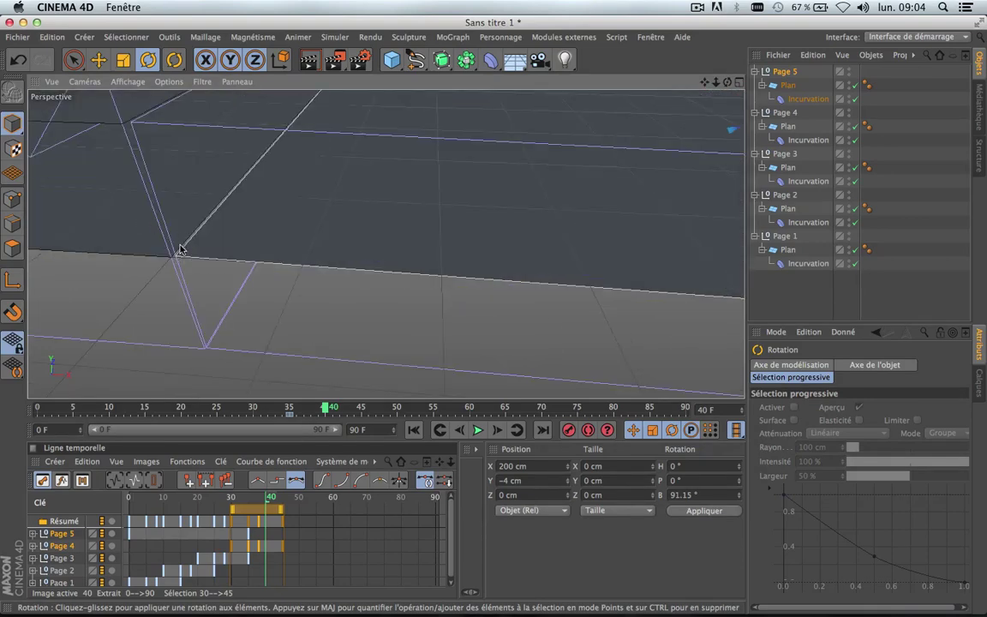
{"action": "scroll", "coordinate": [183, 248], "scroll_direction": "down", "scroll_amount": 3}
{"action": "scroll", "coordinate": [191, 249], "scroll_direction": "down", "scroll_amount": 4}
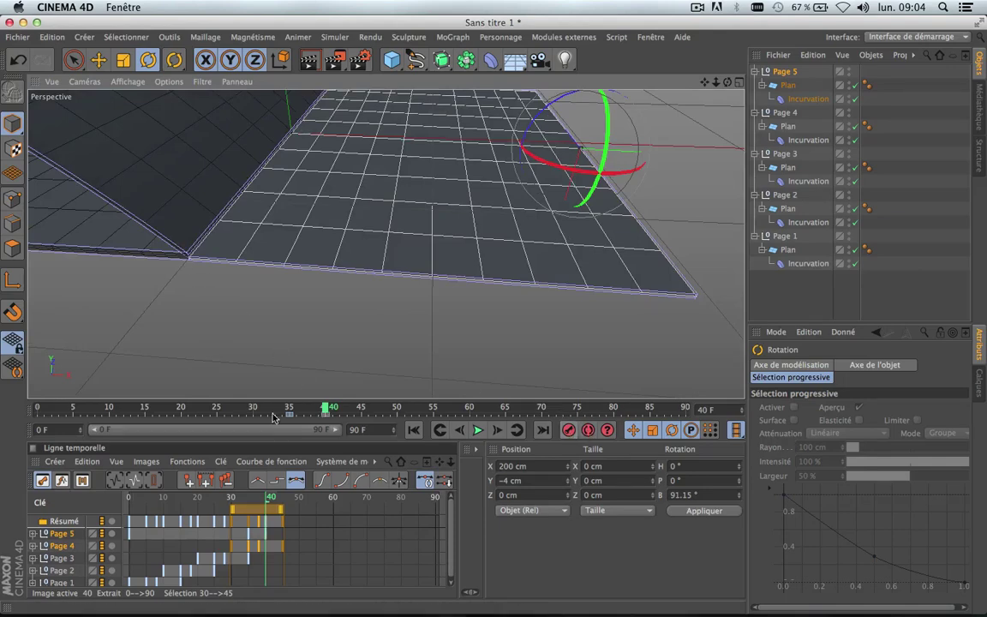
Step: Move Page 5's last keyframe to frame 45 and scrub the animation to check the tilt
{"action": "mouse_move", "coordinate": [326, 412]}
{"action": "left_mouse_down"}
{"action": "mouse_move", "coordinate": [234, 409]}
{"action": "mouse_move", "coordinate": [361, 428]}
{"action": "mouse_move", "coordinate": [273, 420]}
{"action": "mouse_move", "coordinate": [360, 426]}
{"action": "mouse_move", "coordinate": [348, 426]}
{"action": "left_mouse_up"}
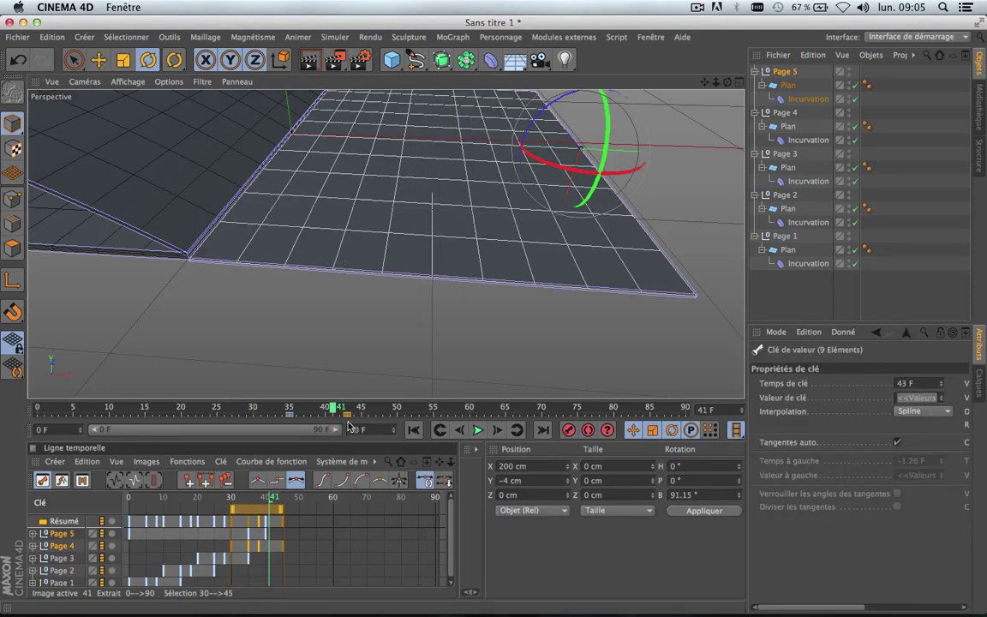
{"action": "left_click_drag", "start_coordinate": [296, 408], "coordinate": [367, 409]}
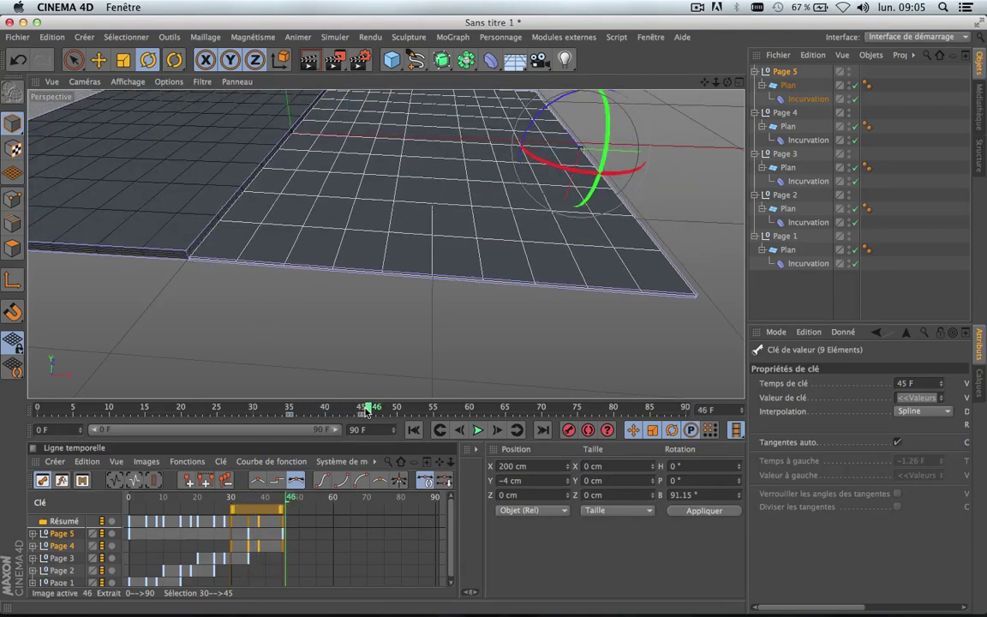
Step: Play the page-turning animation from the first frame, stop it and inspect the pages at the spine
{"action": "scroll", "coordinate": [365, 309], "scroll_direction": "down", "scroll_amount": 4}
{"action": "scroll", "coordinate": [364, 307], "scroll_direction": "down", "scroll_amount": 5}
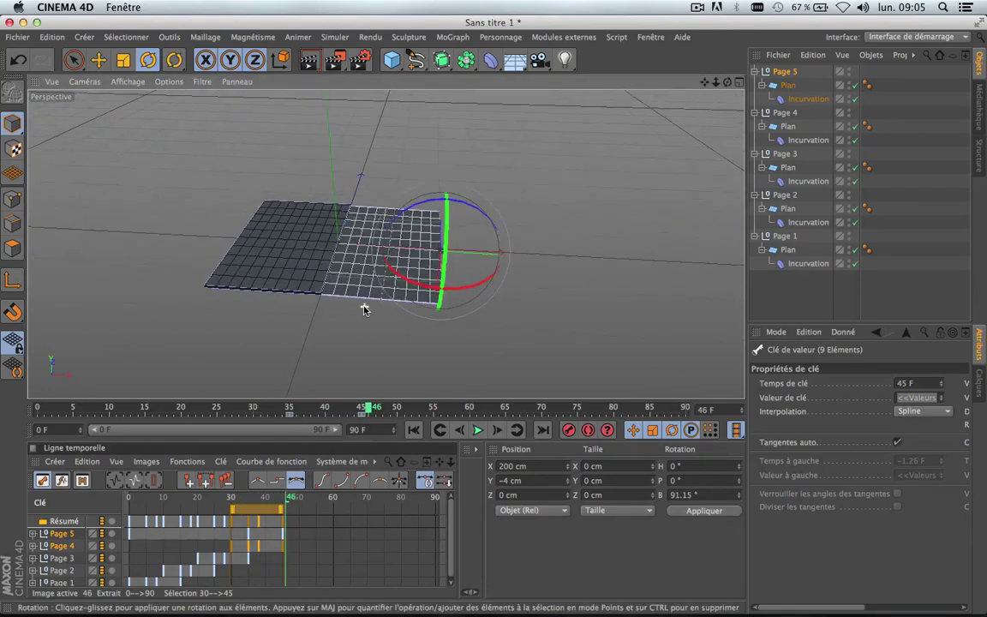
{"action": "left_click", "coordinate": [427, 431]}
{"action": "left_click", "coordinate": [481, 430]}
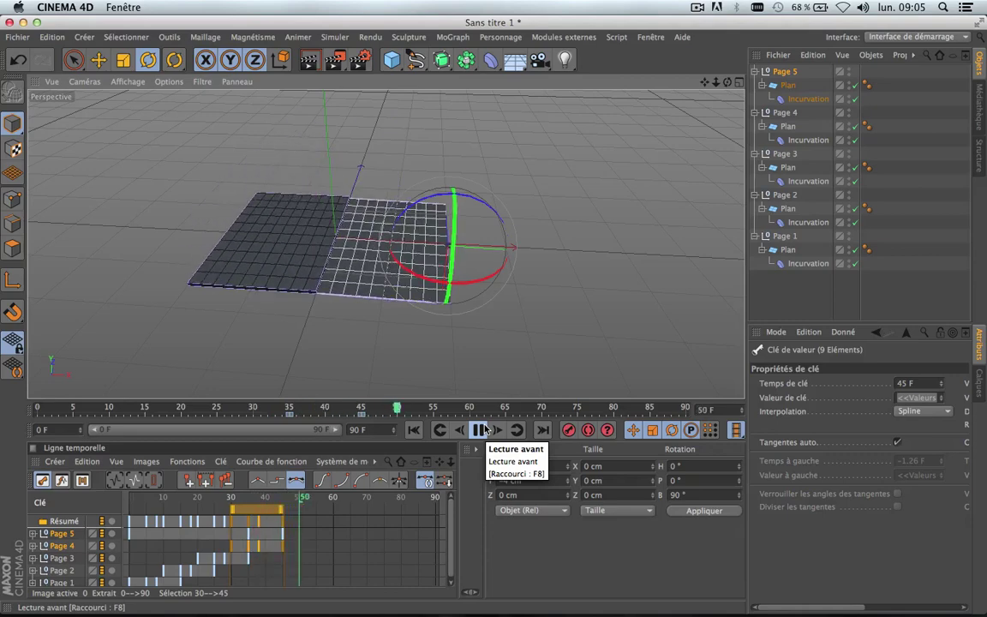
{"action": "left_click", "coordinate": [484, 430]}
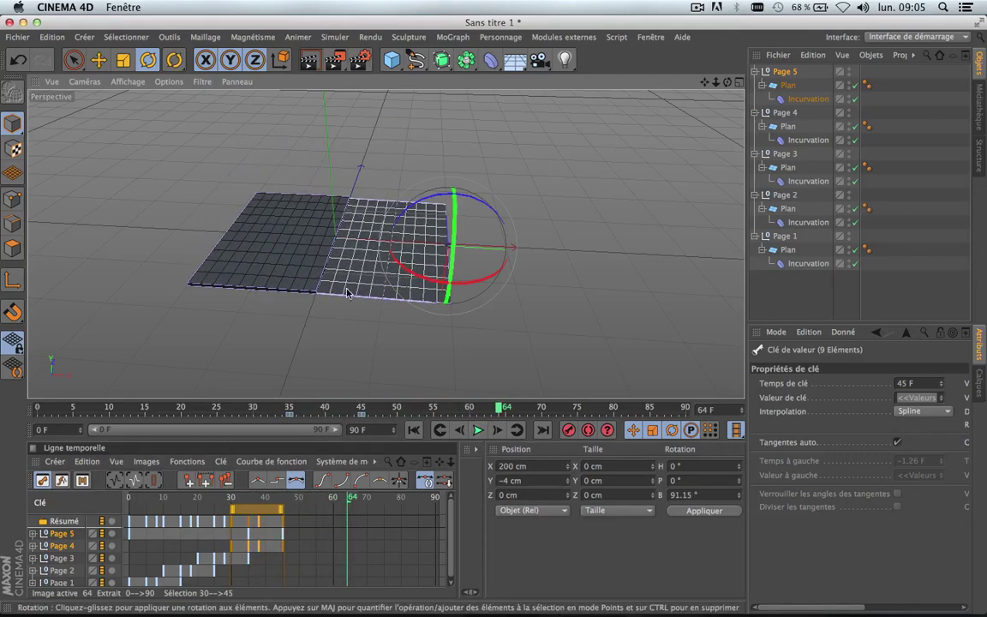
{"action": "scroll", "coordinate": [346, 293], "scroll_direction": "up", "scroll_amount": 5}
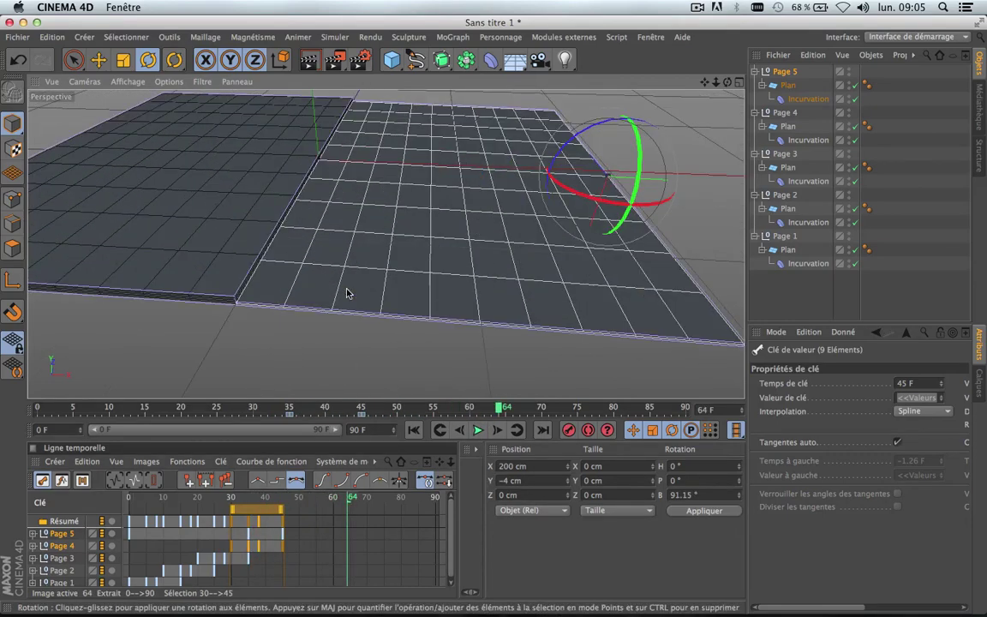
Step: Deselect everything and collapse the hierarchies of all five Page objects
{"action": "left_click", "coordinate": [701, 147]}
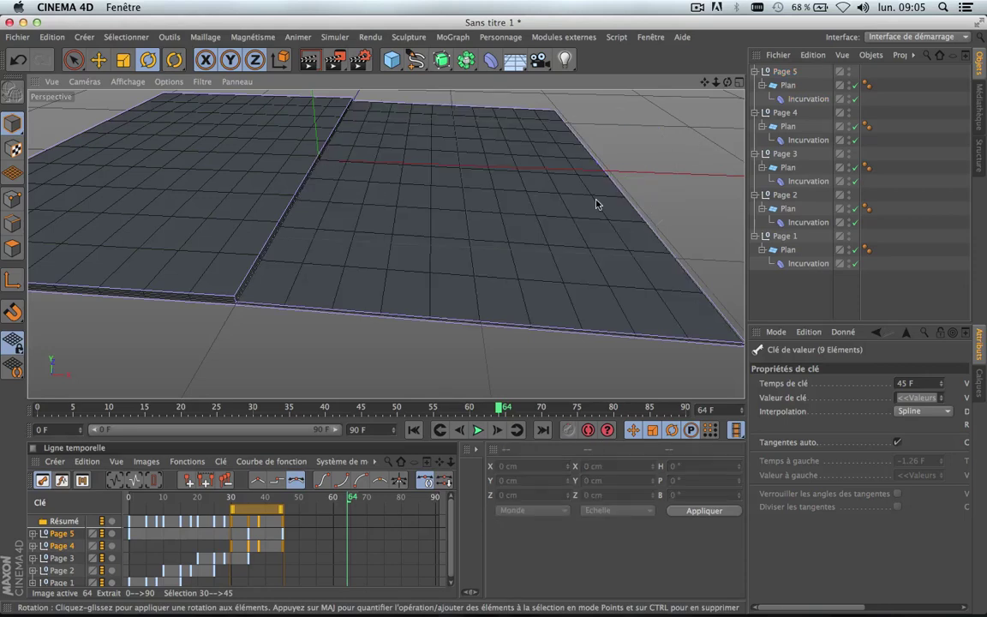
{"action": "scroll", "coordinate": [597, 204], "scroll_direction": "down", "scroll_amount": 10}
{"action": "scroll", "coordinate": [598, 204], "scroll_direction": "up", "scroll_amount": 3}
{"action": "left_click_drag", "start_coordinate": [728, 83], "coordinate": [599, 172]}
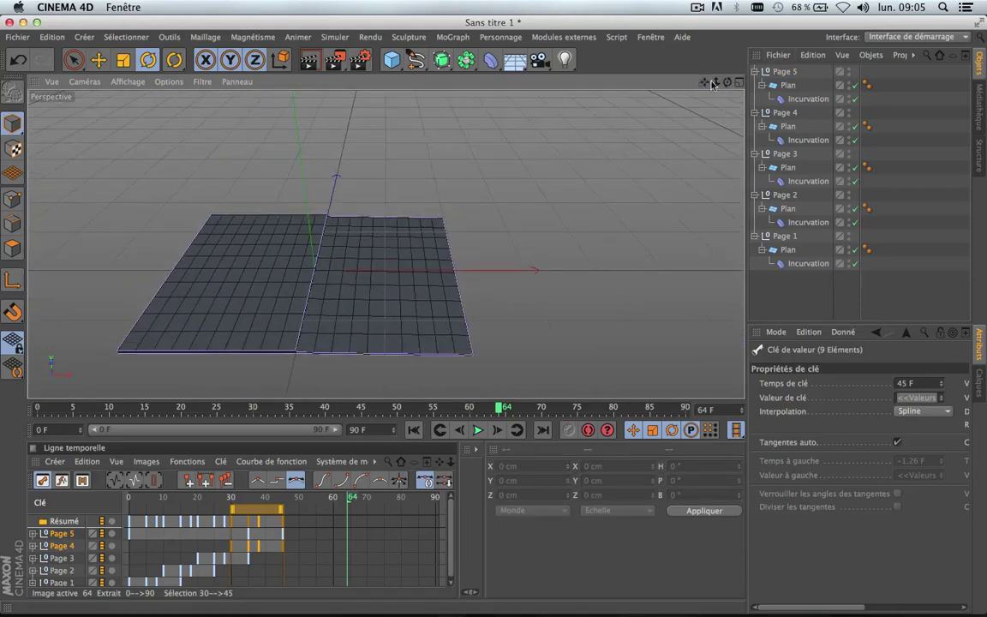
{"action": "left_click", "coordinate": [756, 72]}
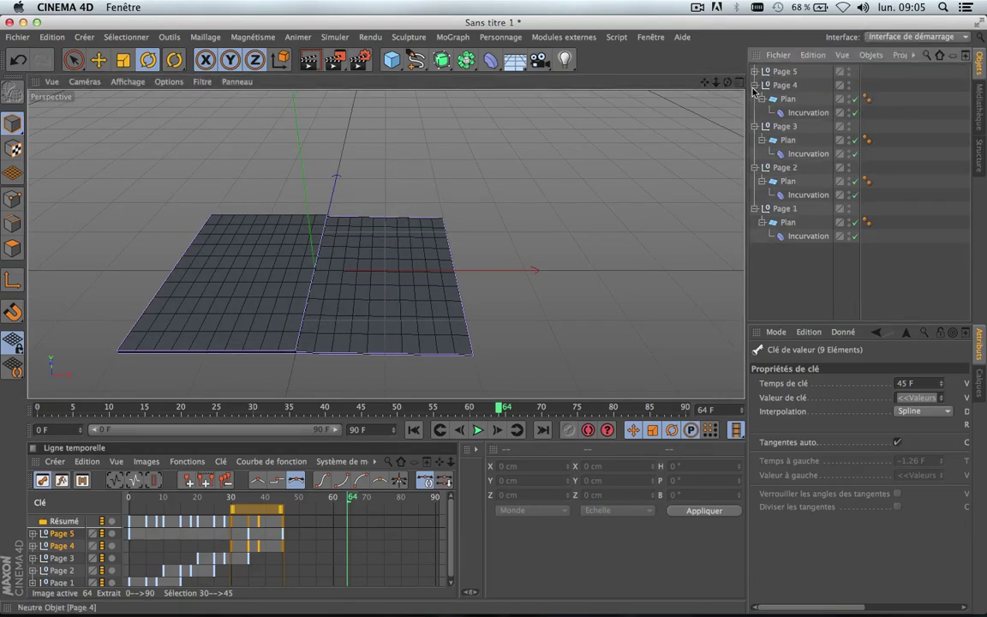
{"action": "left_click", "coordinate": [755, 86]}
{"action": "left_click", "coordinate": [755, 99]}
{"action": "left_click", "coordinate": [755, 113]}
{"action": "left_click", "coordinate": [755, 126]}
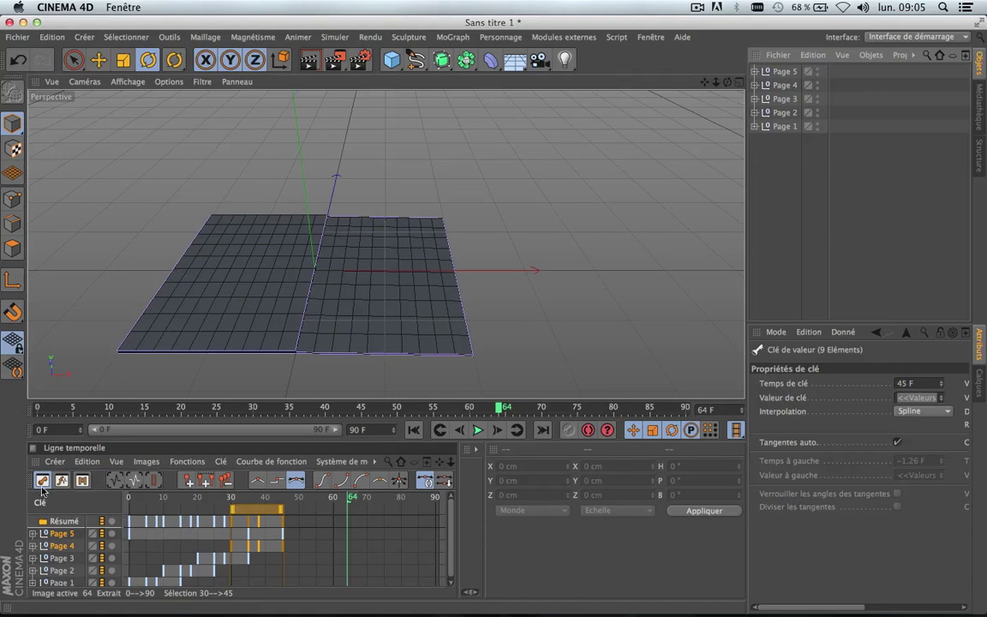
Step: Switch the interface layout to Standard and frame the open book in the perspective view
{"action": "left_click", "coordinate": [917, 37]}
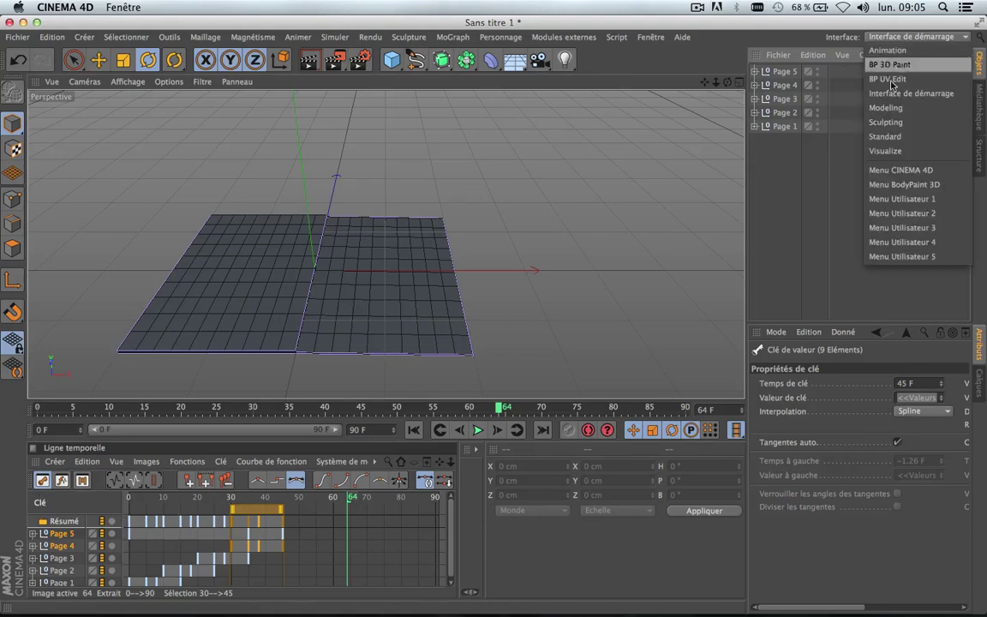
{"action": "left_click", "coordinate": [886, 136]}
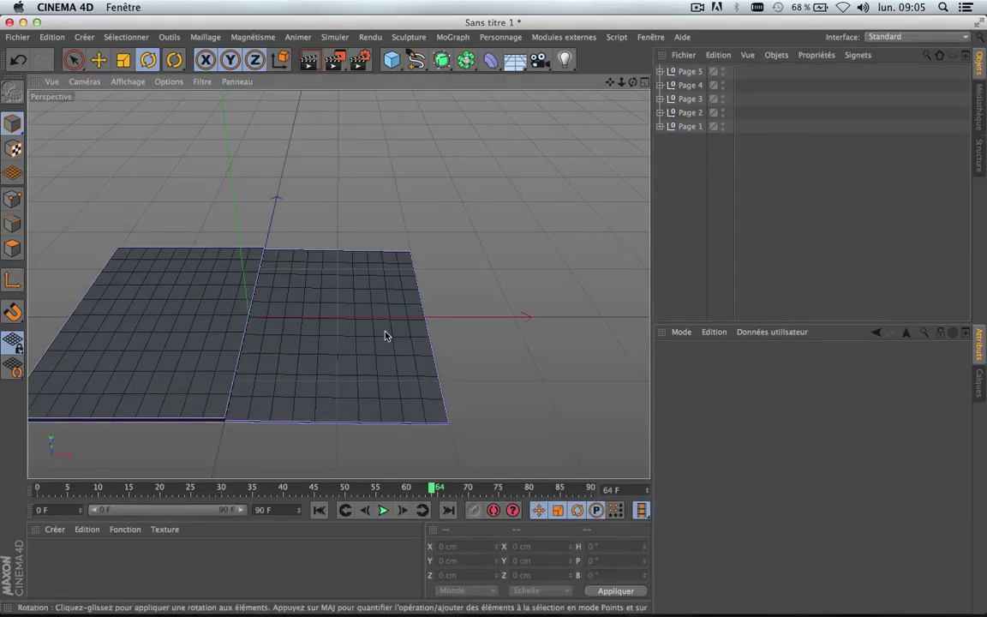
{"action": "scroll", "coordinate": [331, 355], "scroll_direction": "down", "scroll_amount": 5}
{"action": "scroll", "coordinate": [332, 355], "scroll_direction": "up", "scroll_amount": 2}
{"action": "left_click_drag", "start_coordinate": [610, 83], "coordinate": [126, 363]}
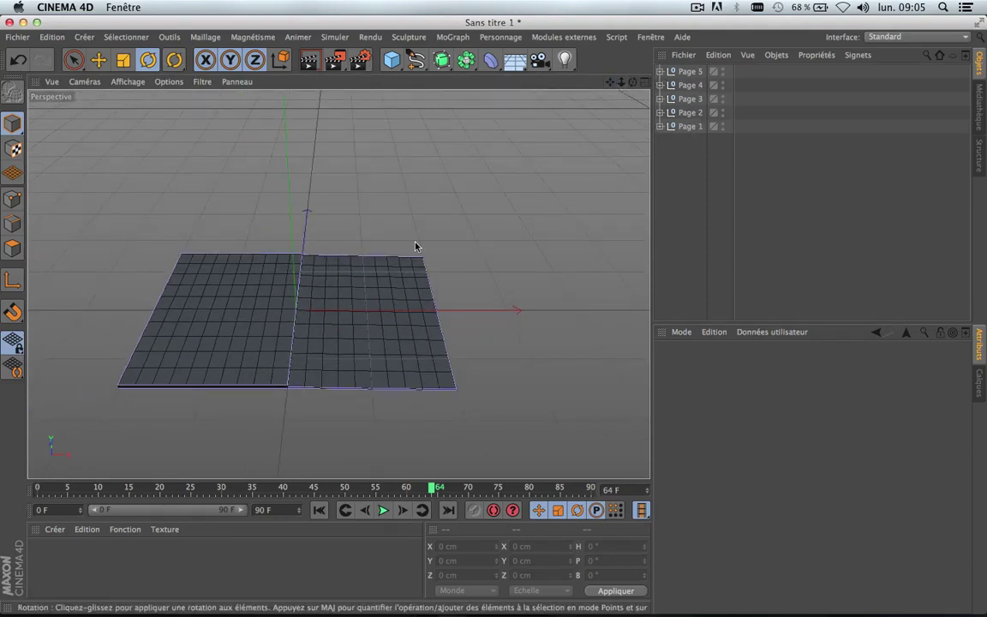
Step: Return to frame 0 and examine the stacked pages and the gaps between them from the side
{"action": "left_click_drag", "start_coordinate": [329, 491], "coordinate": [38, 504]}
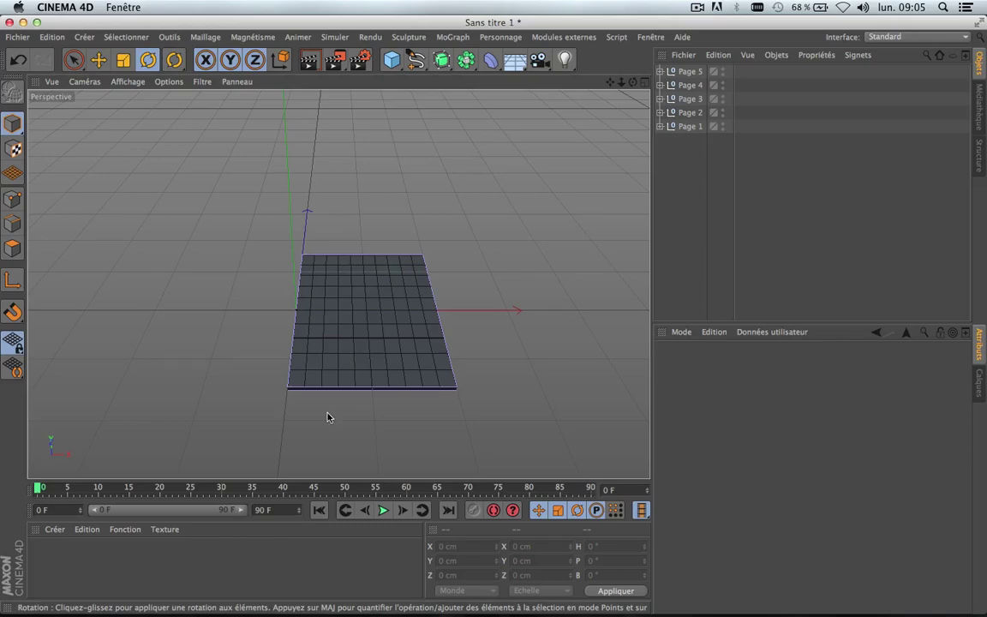
{"action": "scroll", "coordinate": [331, 398], "scroll_direction": "up", "scroll_amount": 8}
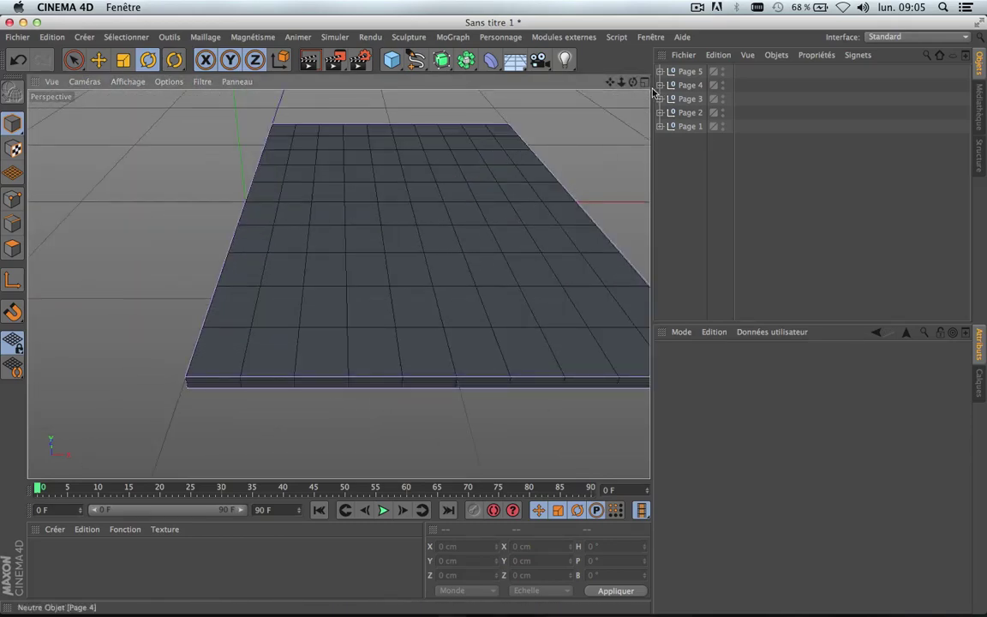
{"action": "left_click_drag", "start_coordinate": [633, 83], "coordinate": [340, 284]}
{"action": "scroll", "coordinate": [118, 216], "scroll_direction": "up", "scroll_amount": 5}
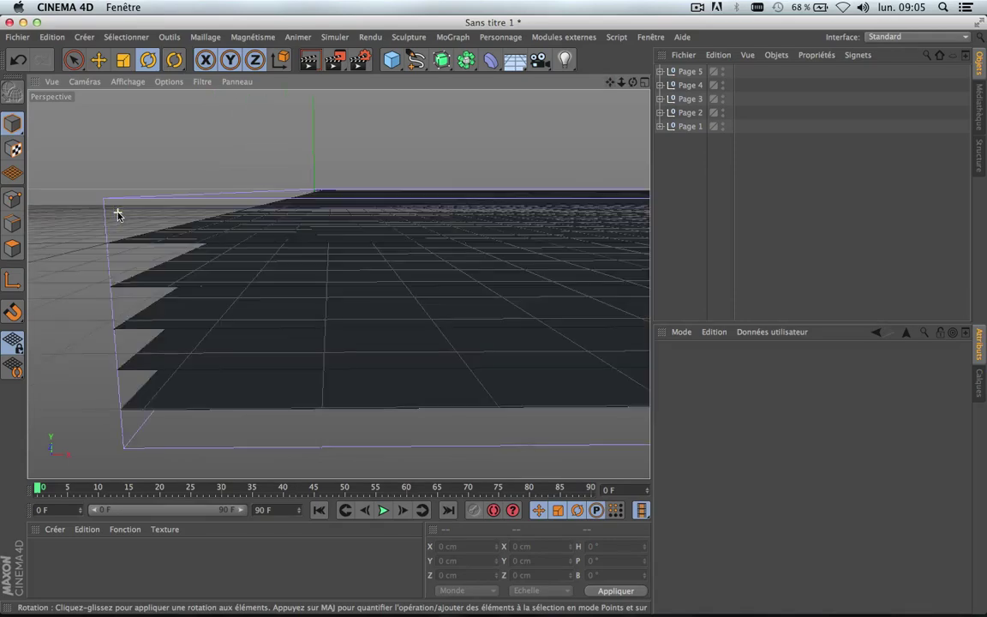
{"action": "scroll", "coordinate": [119, 216], "scroll_direction": "down", "scroll_amount": 5}
{"action": "scroll", "coordinate": [119, 215], "scroll_direction": "up", "scroll_amount": 2}
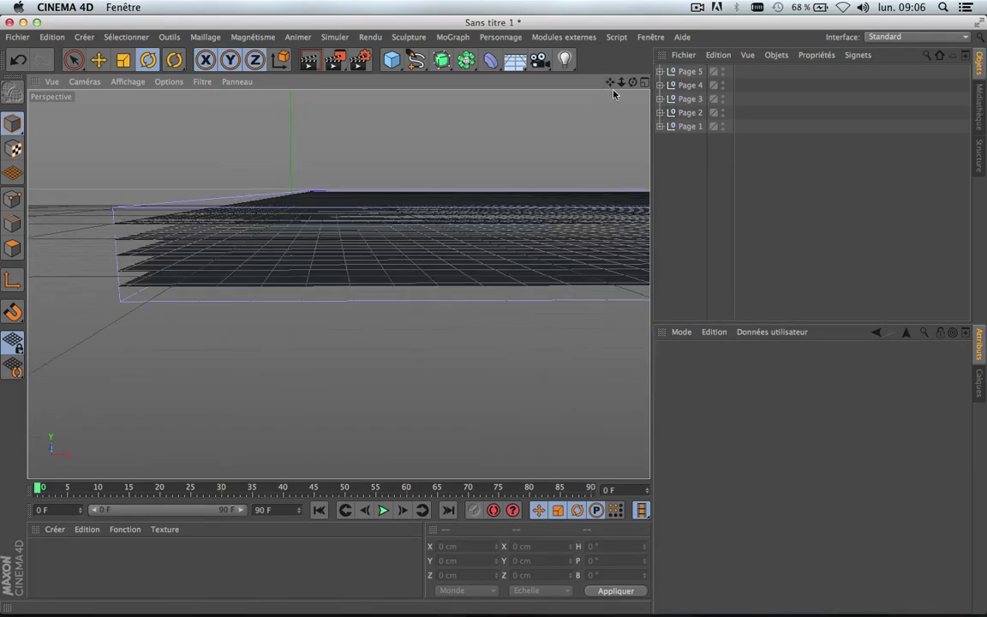
{"action": "left_click_drag", "start_coordinate": [610, 83], "coordinate": [340, 282]}
{"action": "scroll", "coordinate": [326, 269], "scroll_direction": "down", "scroll_amount": 6}
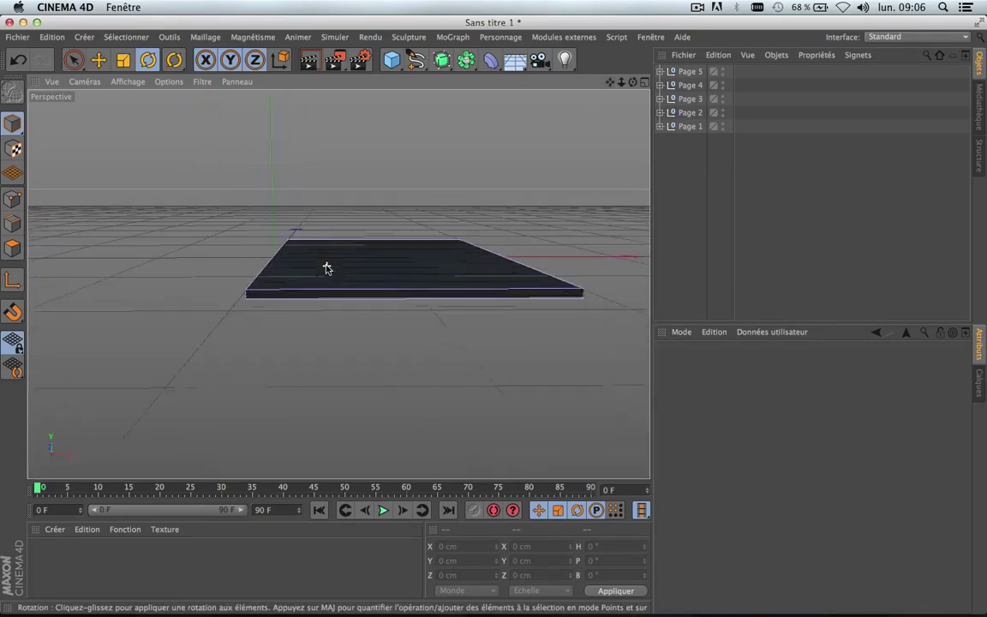
{"action": "left_click_drag", "start_coordinate": [632, 81], "coordinate": [339, 284]}
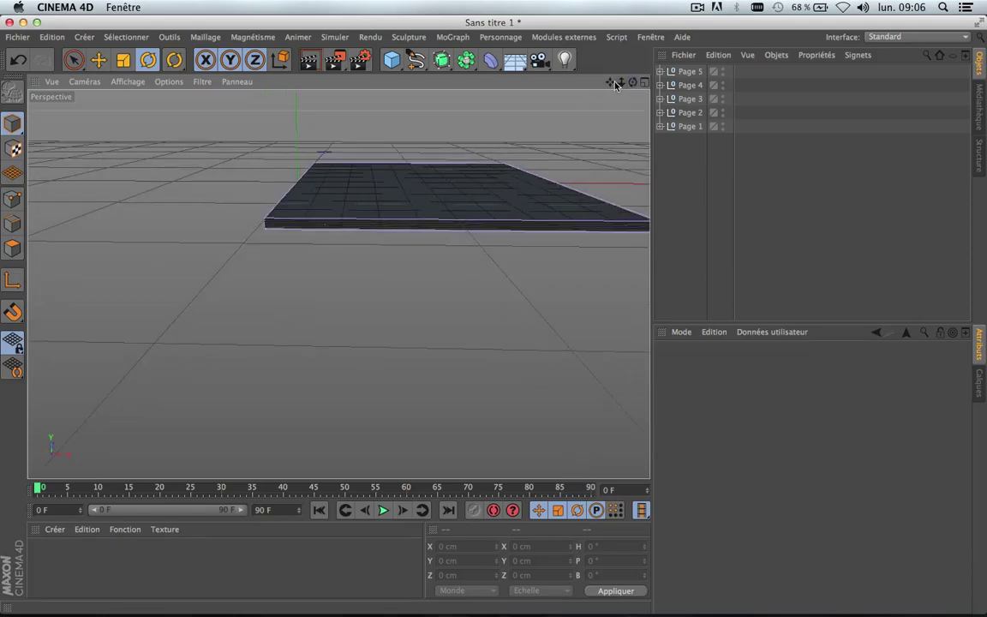
{"action": "left_click_drag", "start_coordinate": [610, 82], "coordinate": [338, 284]}
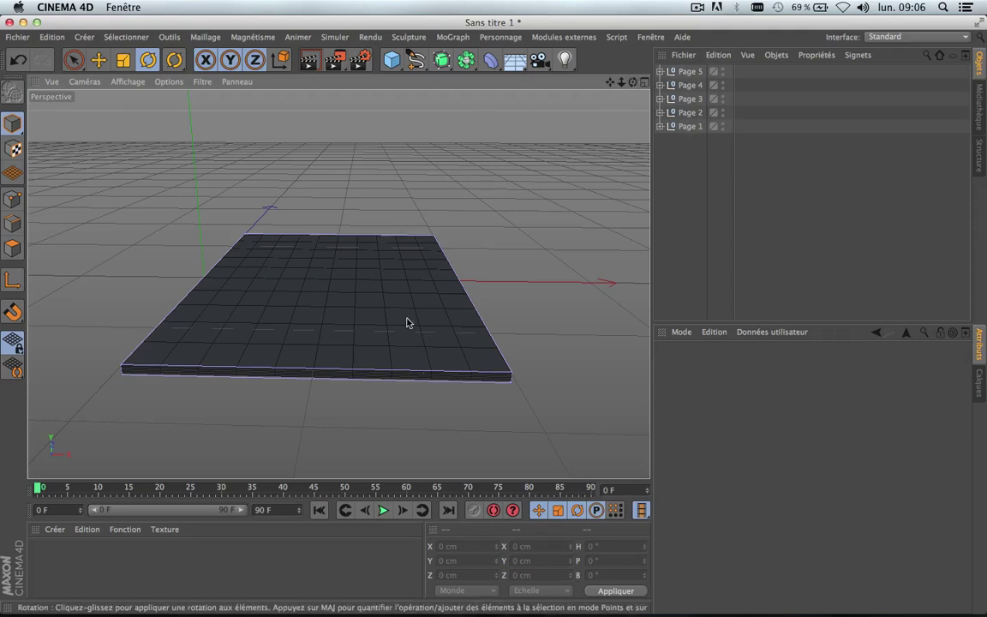
{"action": "scroll", "coordinate": [275, 371], "scroll_direction": "up", "scroll_amount": 5}
{"action": "scroll", "coordinate": [274, 370], "scroll_direction": "down", "scroll_amount": 5}
{"action": "scroll", "coordinate": [274, 370], "scroll_direction": "up", "scroll_amount": 10}
{"action": "scroll", "coordinate": [275, 370], "scroll_direction": "down", "scroll_amount": 10}
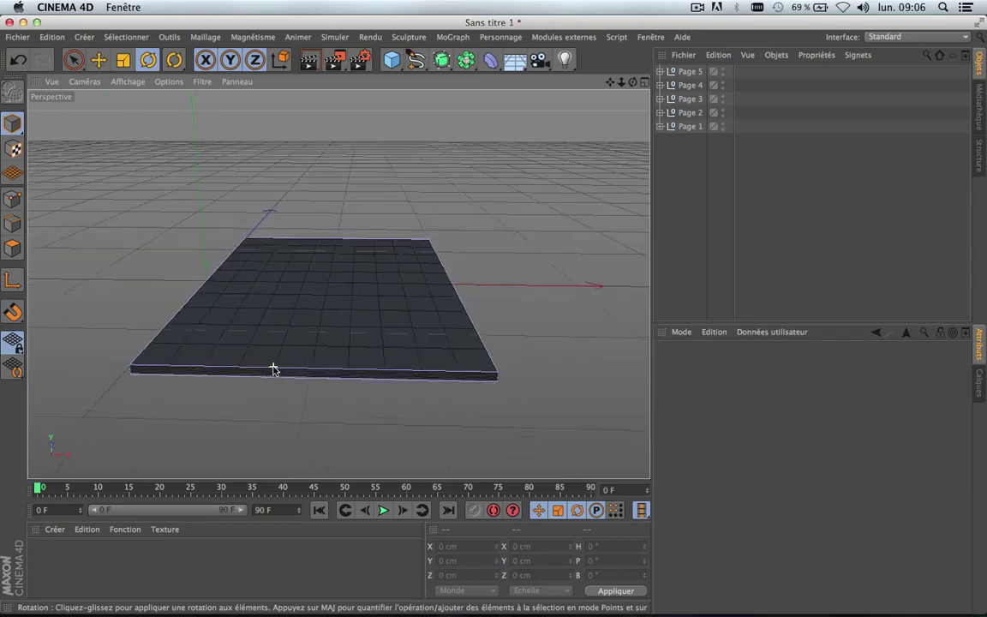
{"action": "scroll", "coordinate": [275, 371], "scroll_direction": "up", "scroll_amount": 3}
{"action": "left_click_drag", "start_coordinate": [610, 83], "coordinate": [582, 92]}
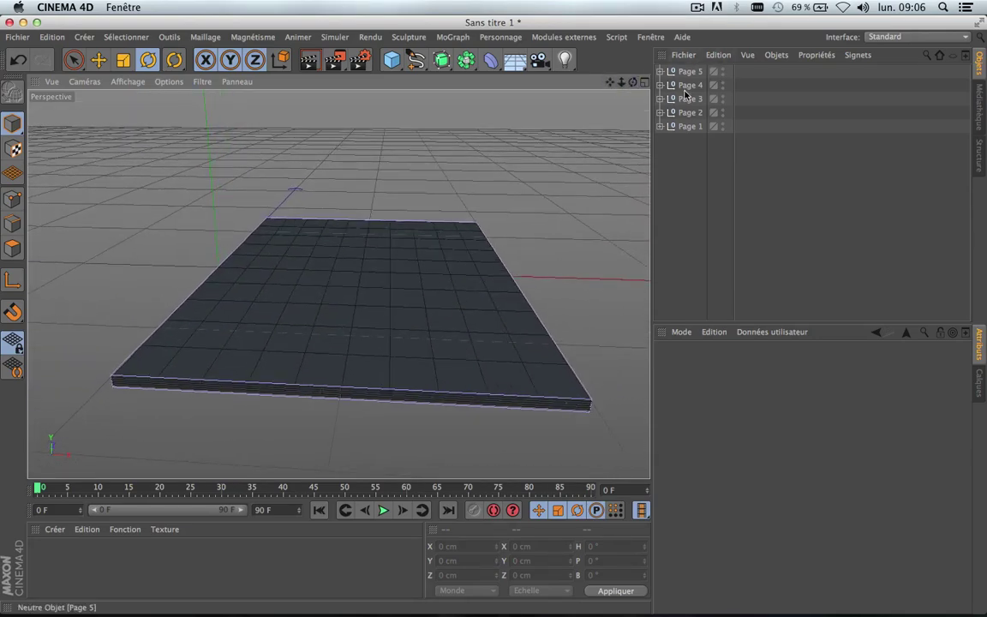
{"action": "scroll", "coordinate": [548, 272], "scroll_direction": "down", "scroll_amount": 5}
{"action": "scroll", "coordinate": [547, 272], "scroll_direction": "up", "scroll_amount": 5}
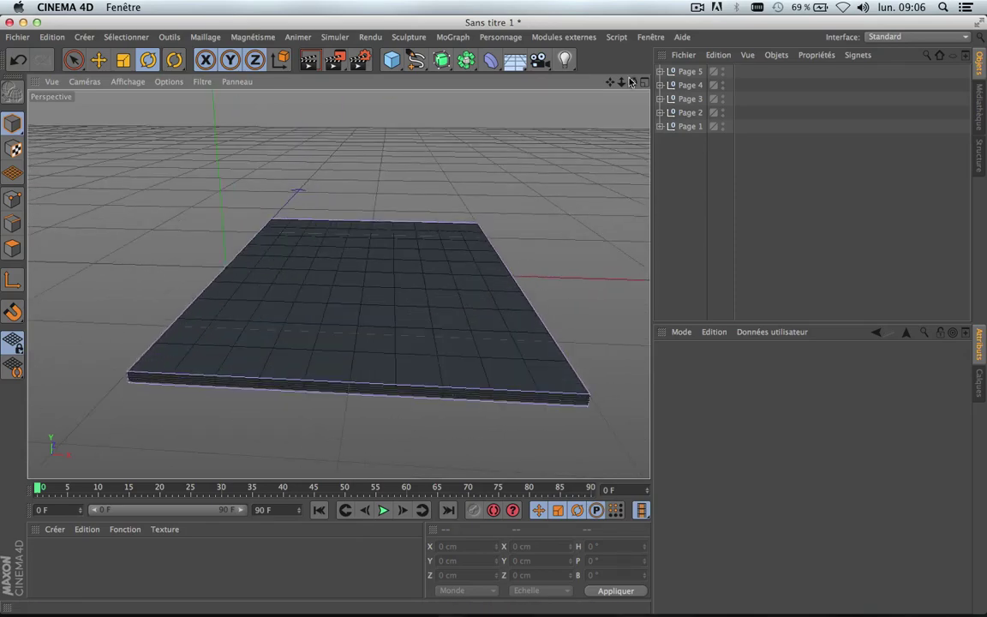
{"action": "left_click_drag", "start_coordinate": [633, 82], "coordinate": [573, 184]}
{"action": "scroll", "coordinate": [348, 218], "scroll_direction": "down", "scroll_amount": 5}
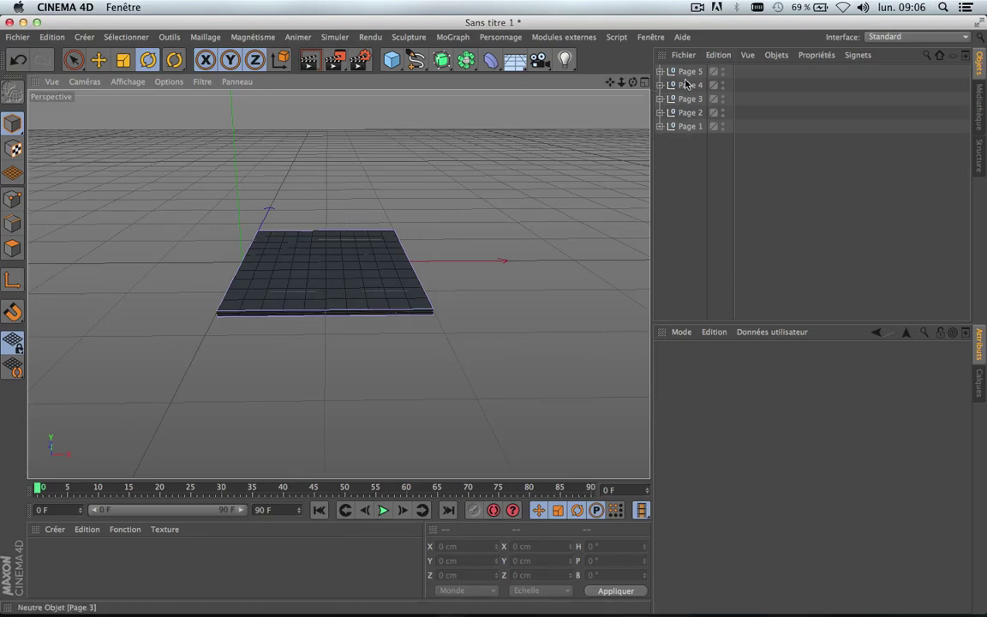
Step: Delete all five Page objects and close the scene to get a fresh, empty document
{"action": "left_click_drag", "start_coordinate": [683, 133], "coordinate": [688, 73]}
{"action": "key", "text": "Delete"}
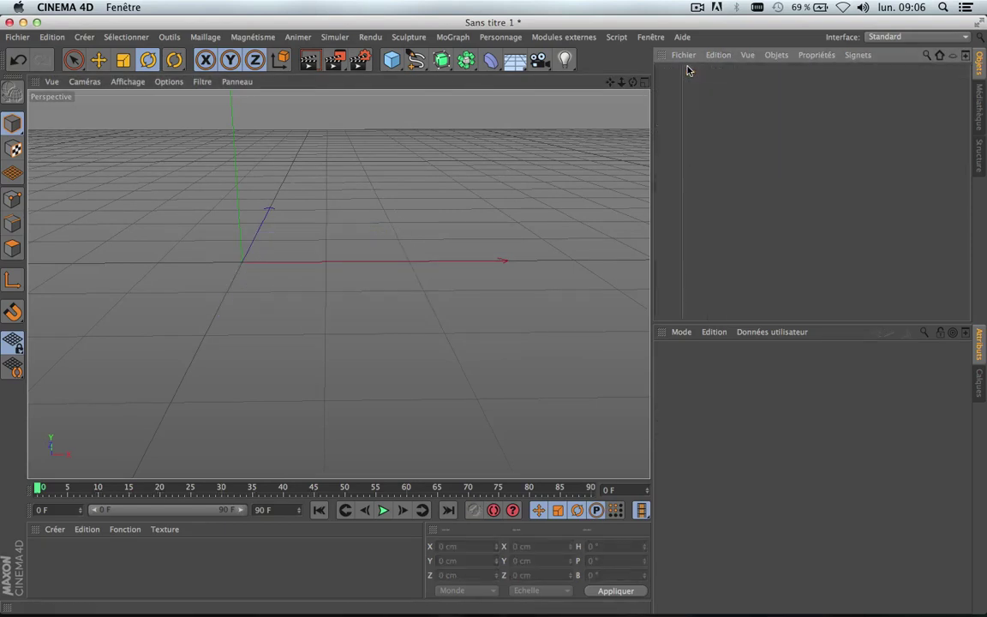
{"action": "left_click", "coordinate": [9, 23]}
{"action": "left_click", "coordinate": [444, 226]}
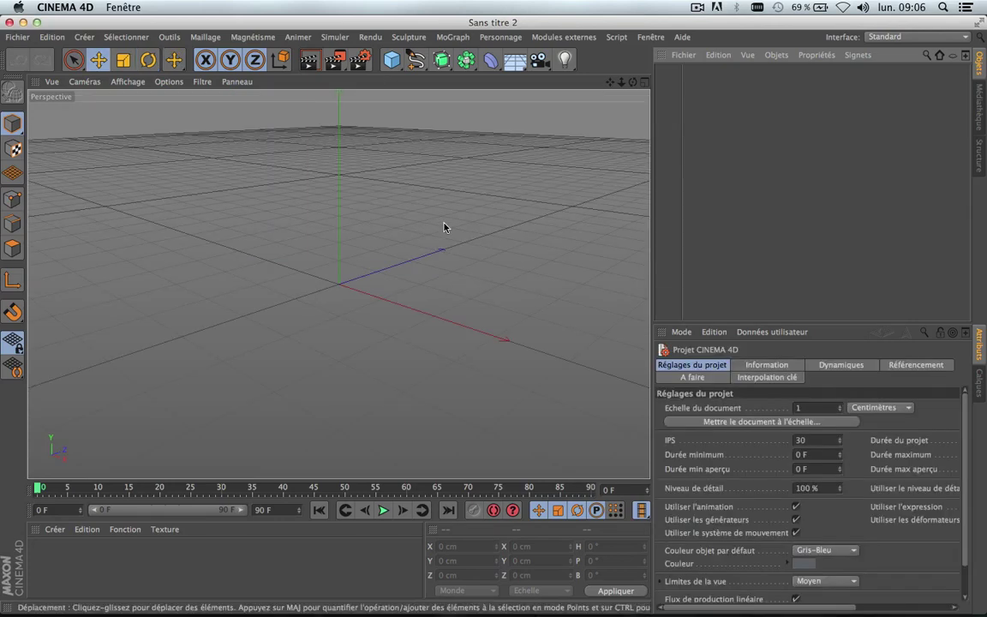
{"action": "scroll", "coordinate": [296, 302], "scroll_direction": "down", "scroll_amount": 3}
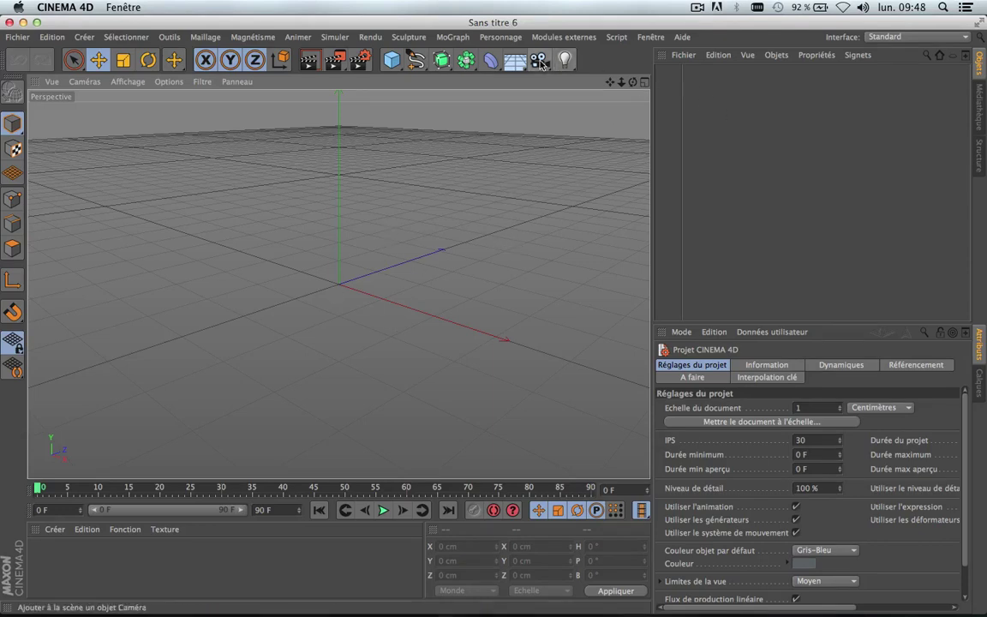
{"action": "left_click_drag", "start_coordinate": [539, 59], "coordinate": [587, 77]}
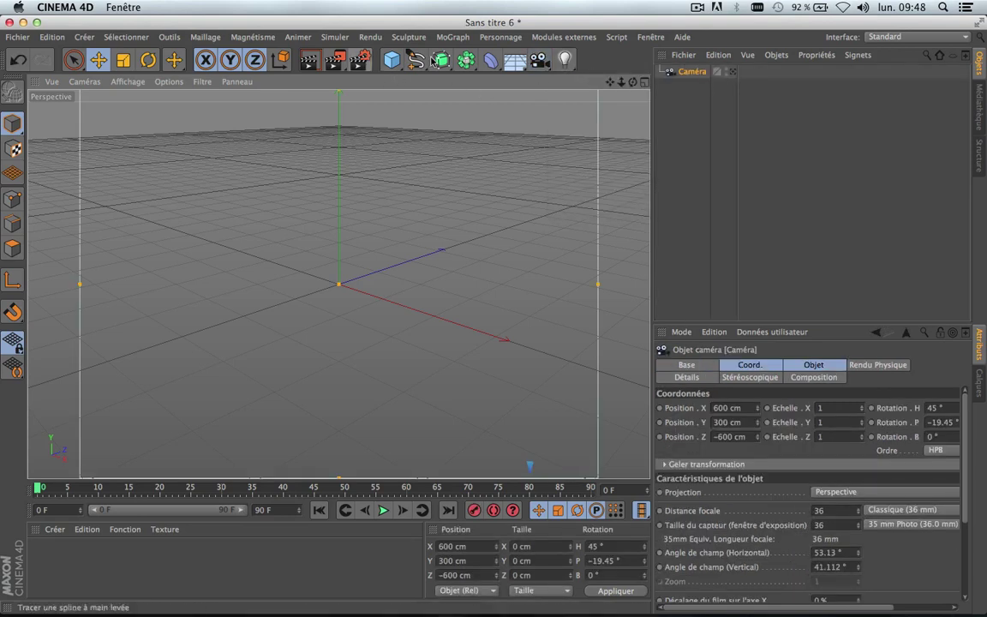
{"action": "key", "text": "Delete"}
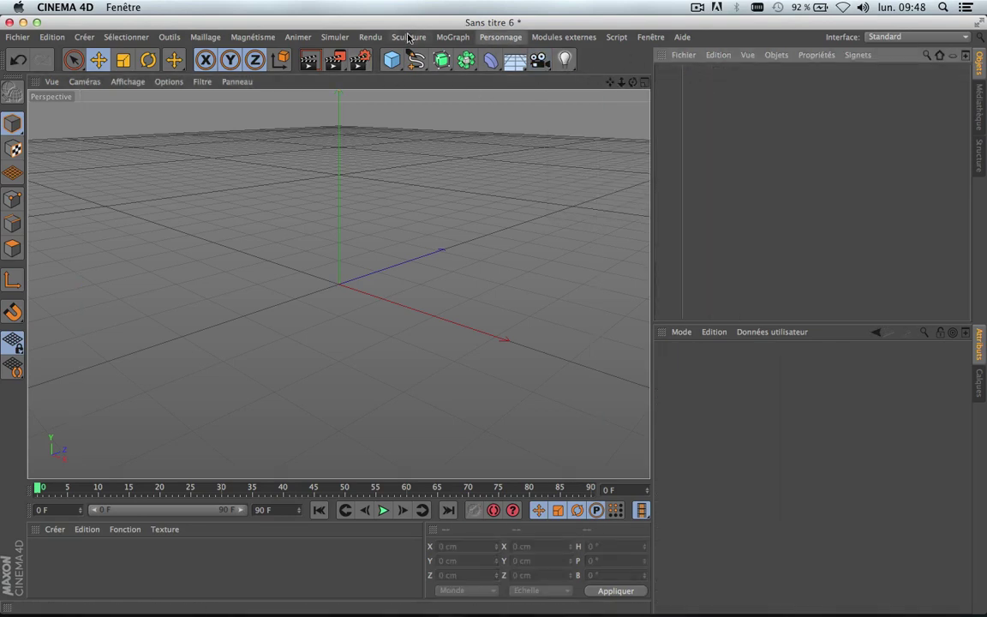
Step: Set the render output size to 1280 × 720 pixels
{"action": "left_click", "coordinate": [361, 60]}
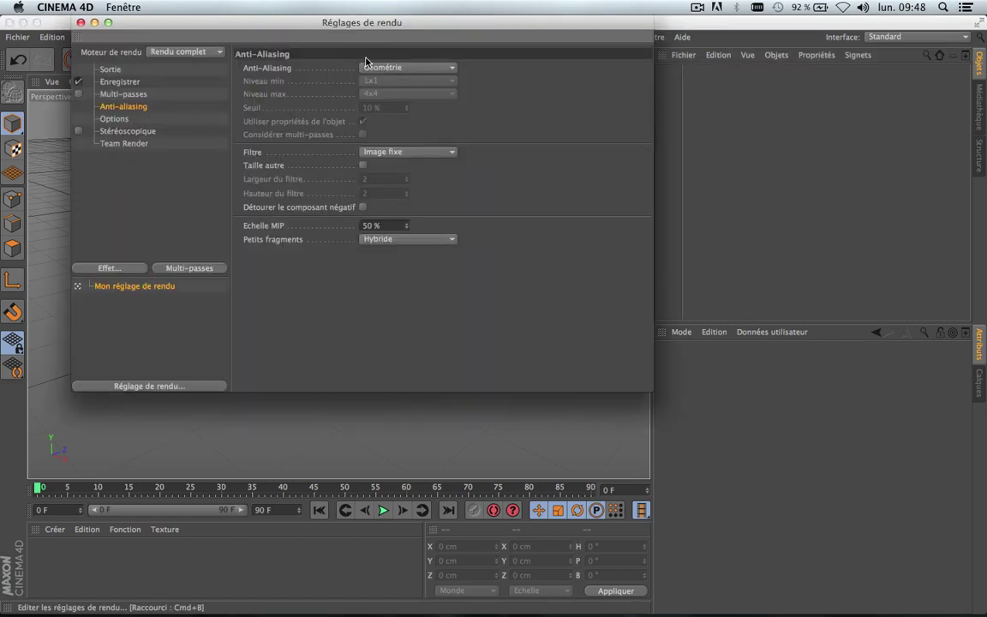
{"action": "left_click", "coordinate": [104, 70]}
{"action": "double_click", "coordinate": [397, 81]}
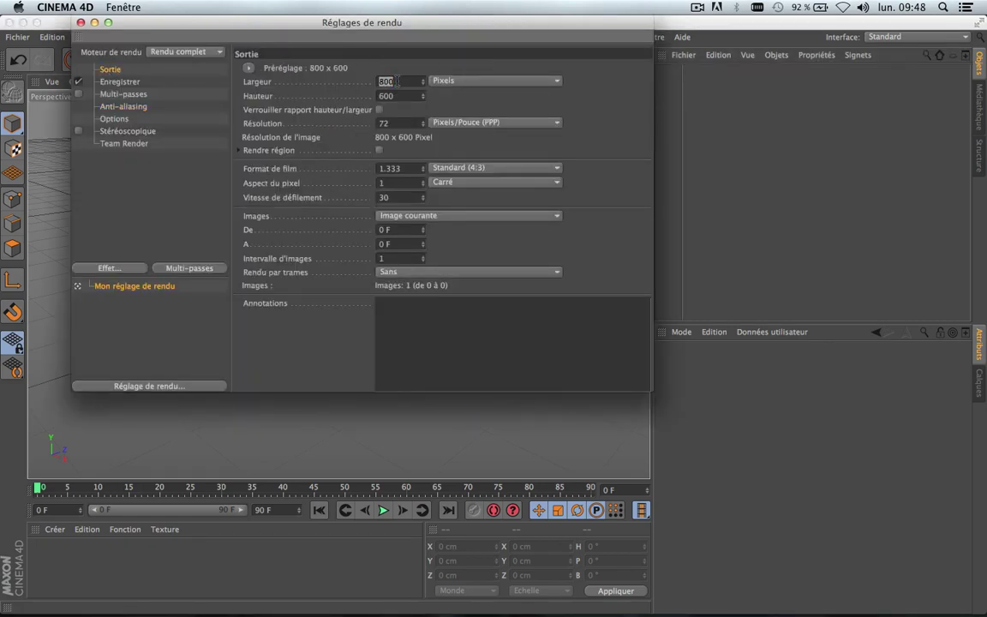
{"action": "type", "text": "12"}
{"action": "key", "text": "Tab"}
{"action": "type", "text": "72"}
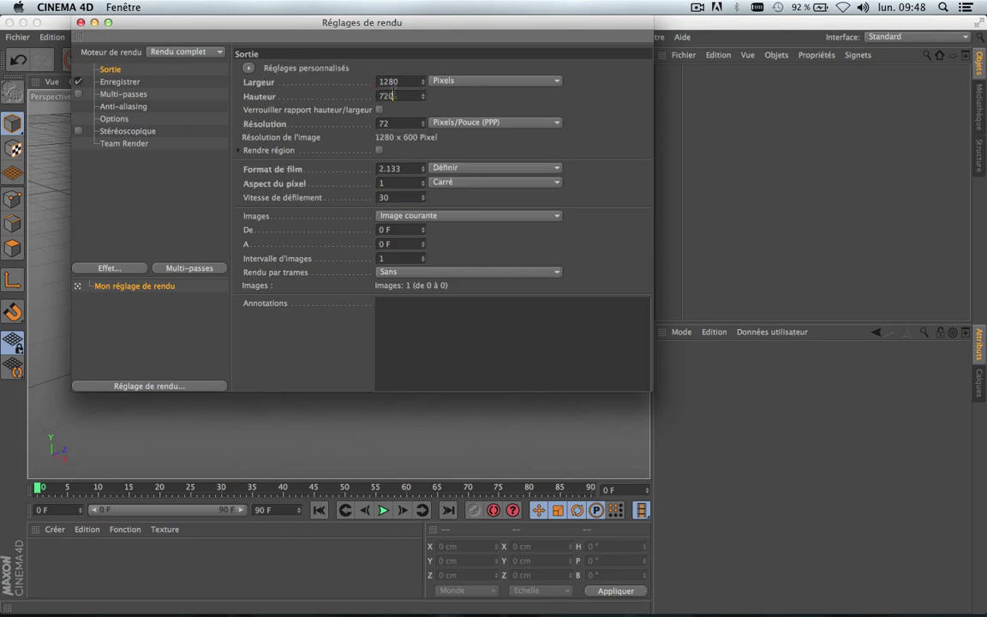
{"action": "left_click", "coordinate": [494, 109]}
Step: Set the render range to all frames (Toutes les images) and close the render settings
{"action": "left_click", "coordinate": [446, 216]}
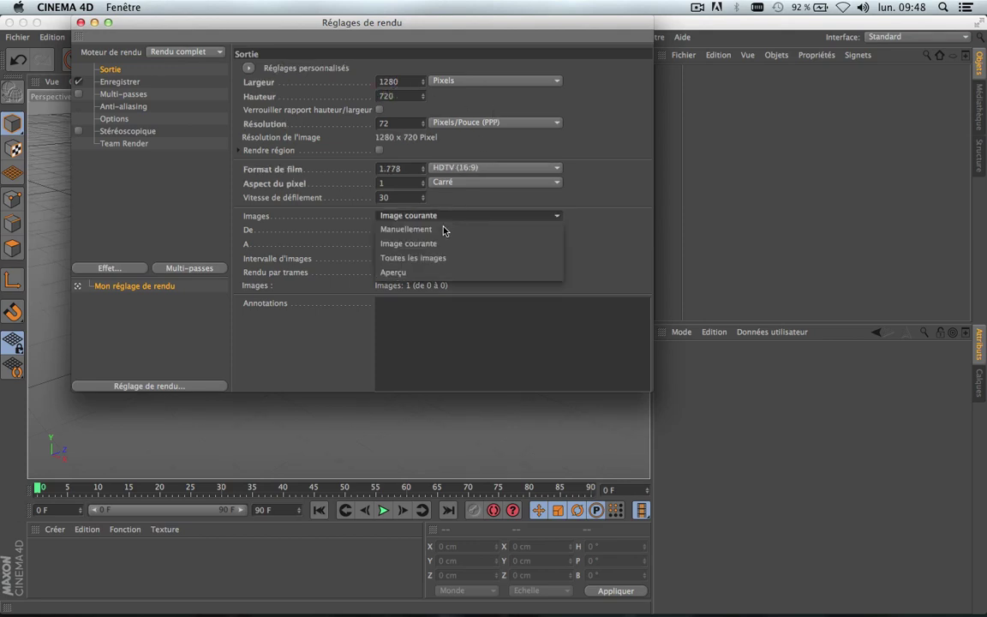
{"action": "left_click", "coordinate": [435, 256]}
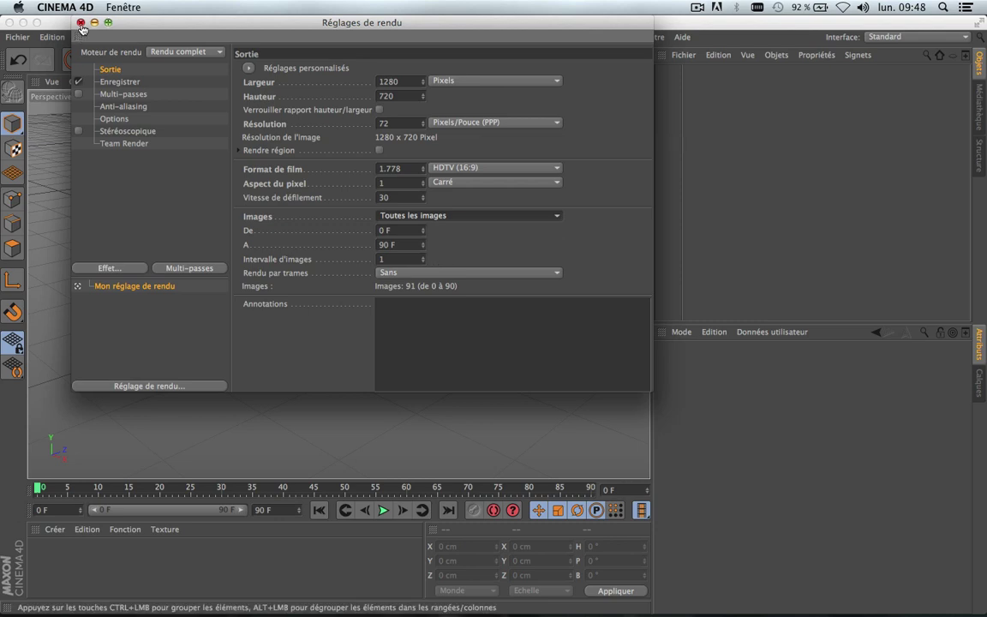
{"action": "left_click", "coordinate": [81, 23]}
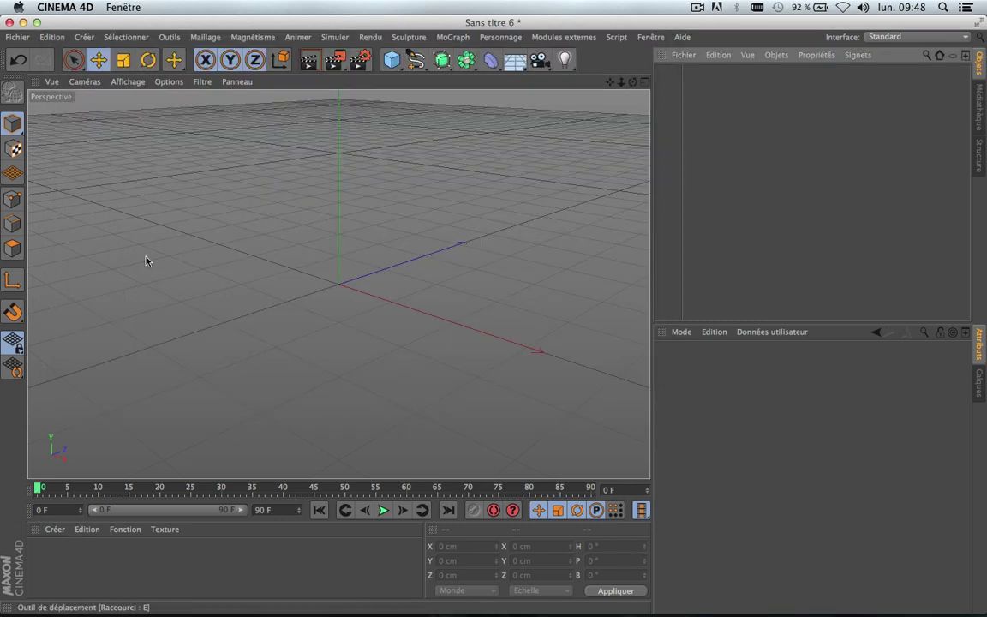
Step: Set the last frame of the timeline to 130
{"action": "left_click", "coordinate": [279, 512]}
{"action": "type", "text": "1"}
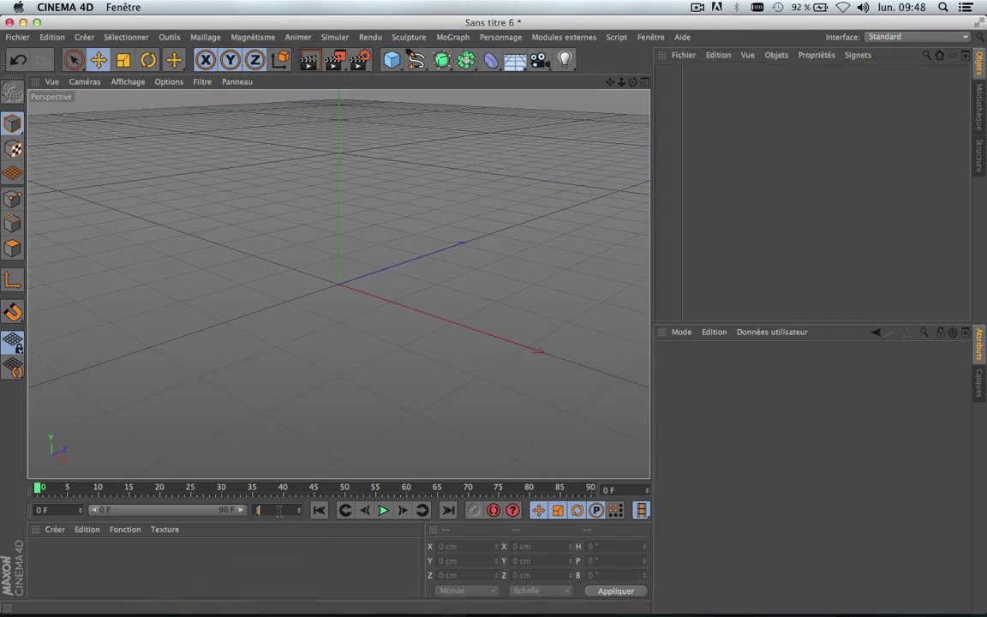
{"action": "type", "text": "30"}
{"action": "key", "text": "Return"}
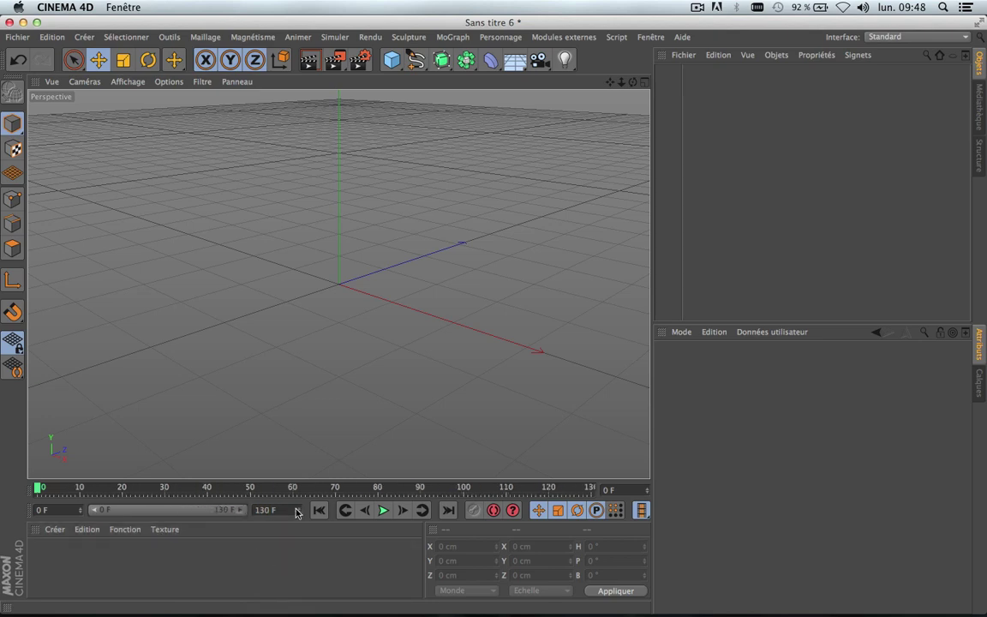
Step: Add a camera and apply a camera calibrator (Calibrateur de caméra) tag to it
{"action": "left_click", "coordinate": [540, 60]}
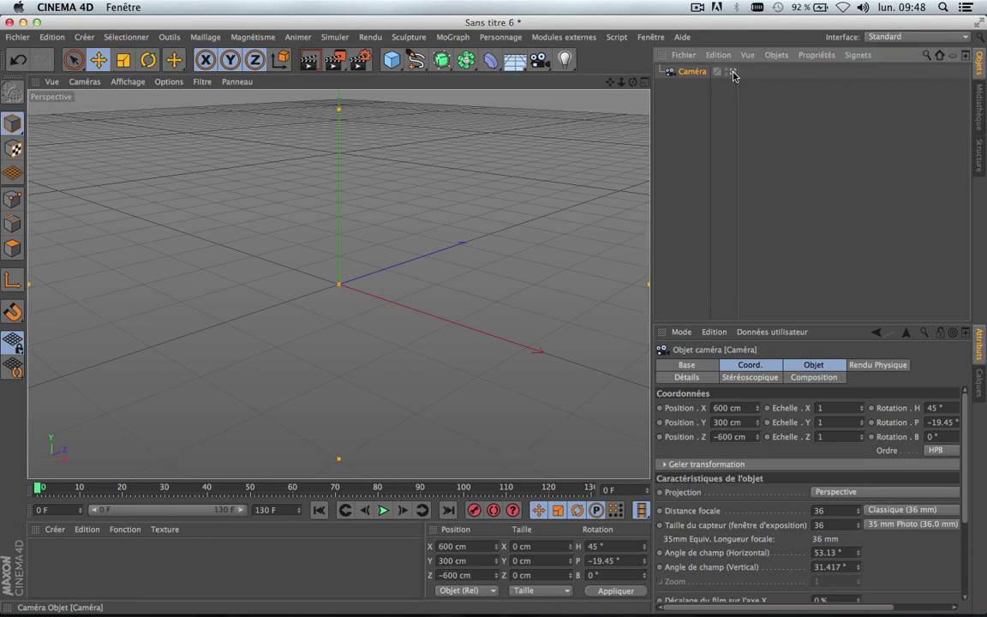
{"action": "right_click", "coordinate": [686, 75]}
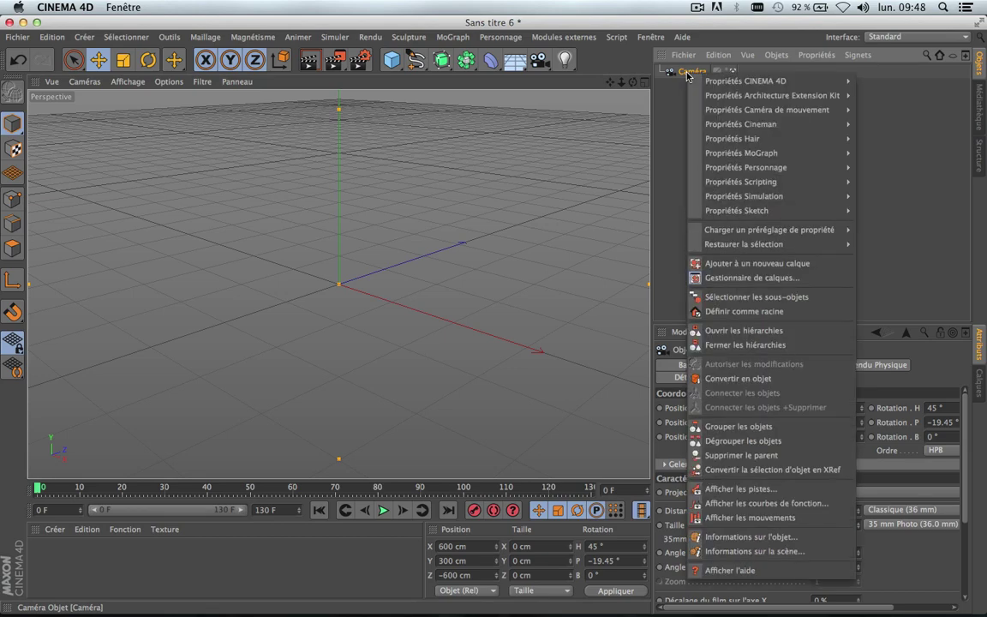
{"action": "mouse_move", "coordinate": [729, 87]}
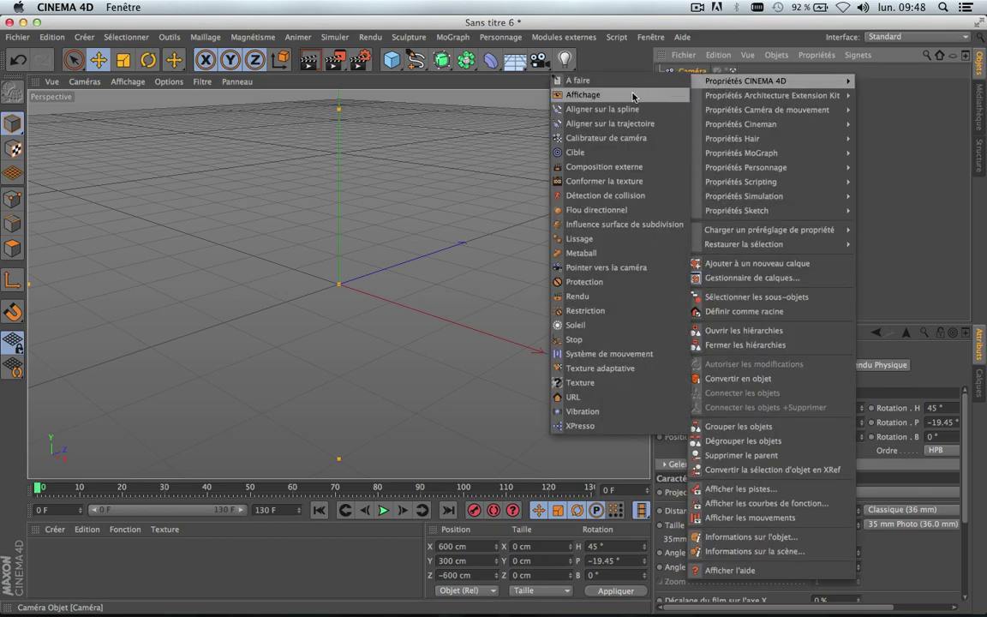
{"action": "left_click", "coordinate": [626, 138]}
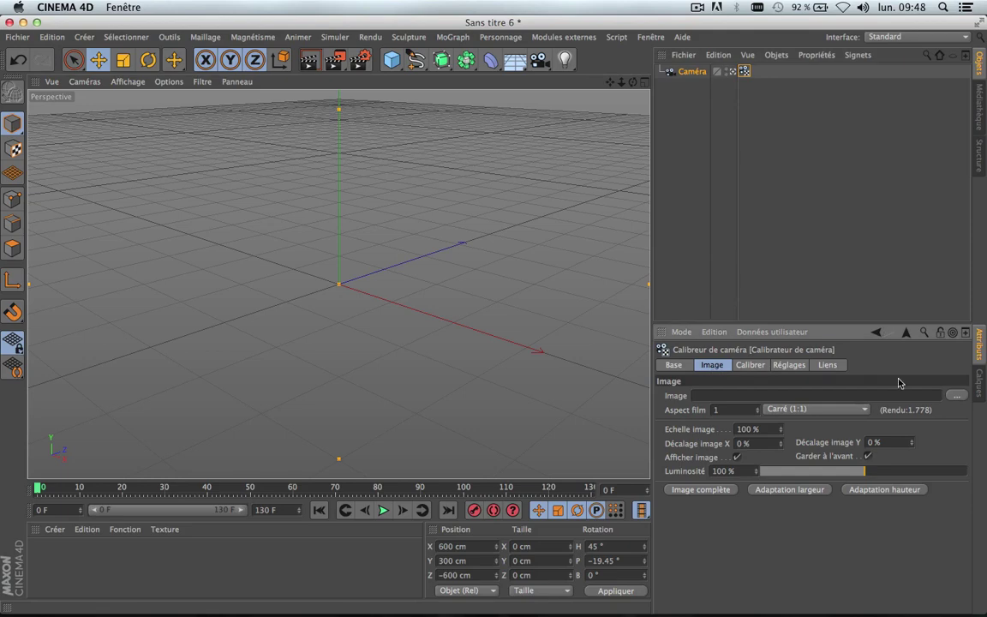
Step: Load FOND.jpg from the Livre folder in Mais tuto enregistré/tuto c4D as the calibrator's image
{"action": "left_click", "coordinate": [955, 395]}
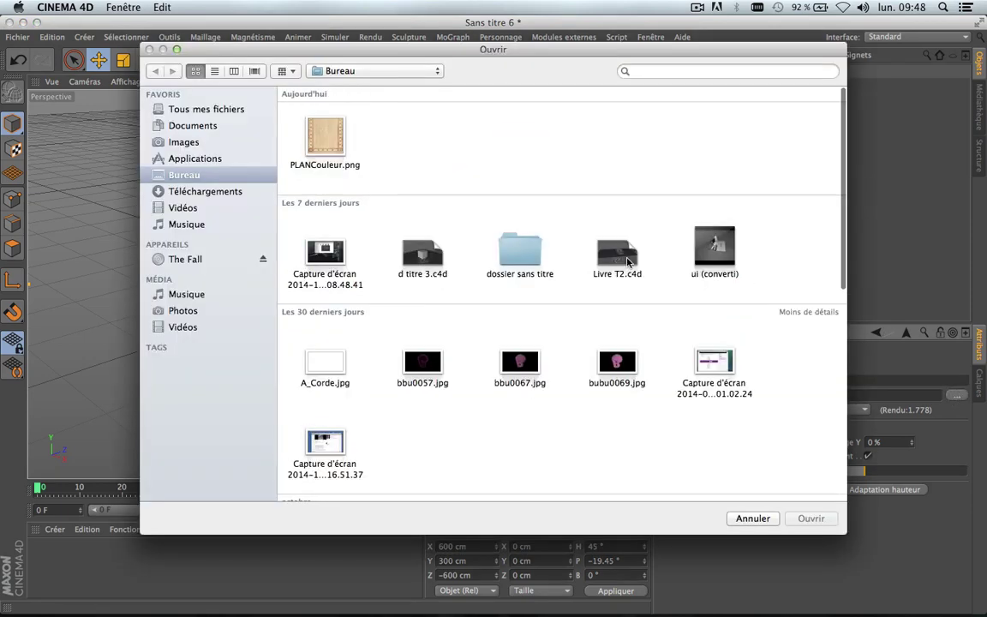
{"action": "scroll", "coordinate": [367, 296], "scroll_direction": "down", "scroll_amount": 10}
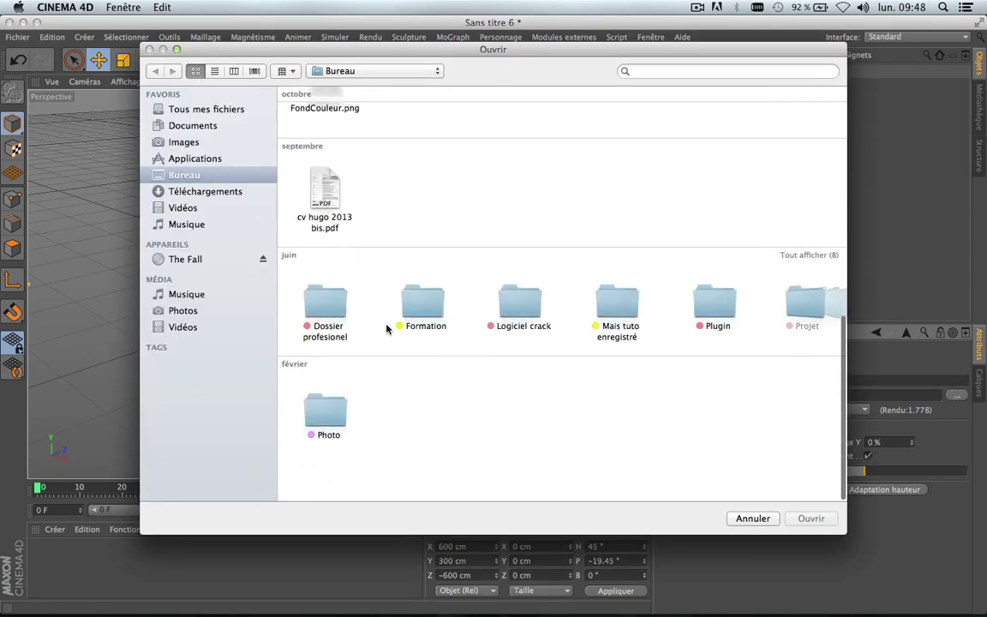
{"action": "double_click", "coordinate": [634, 339]}
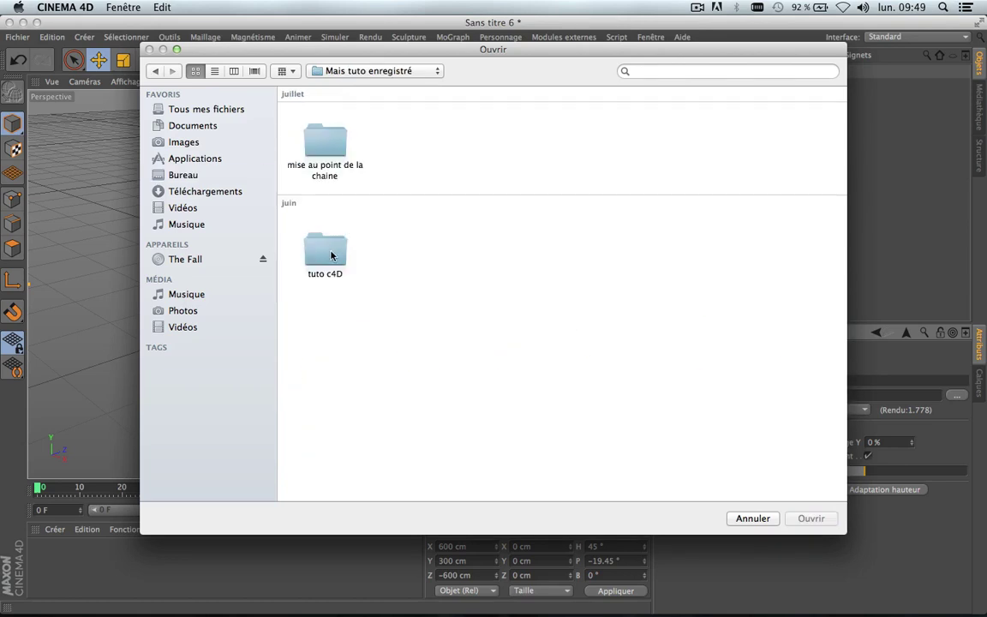
{"action": "double_click", "coordinate": [332, 255]}
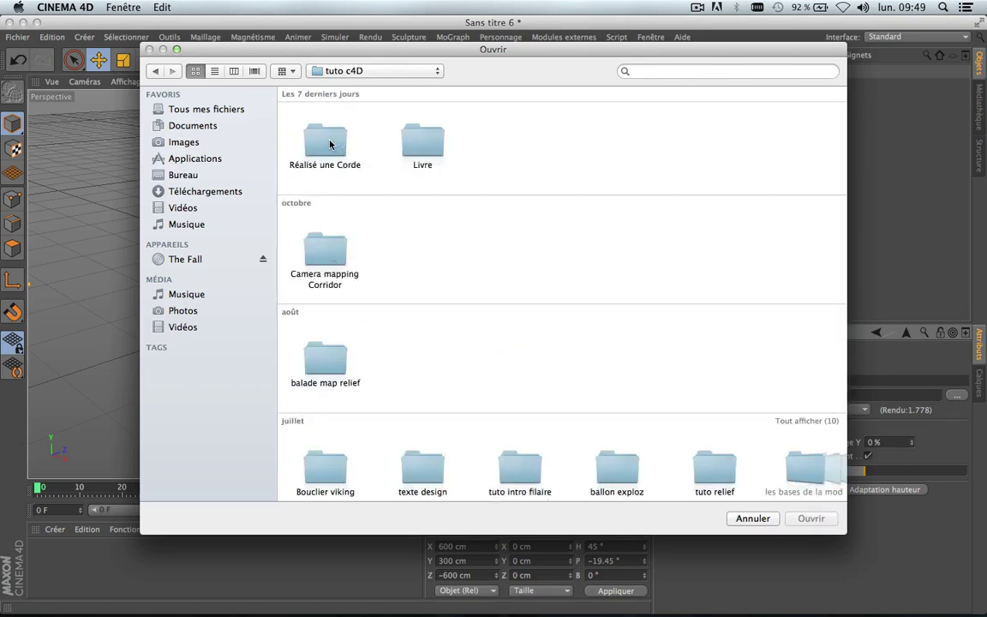
{"action": "double_click", "coordinate": [425, 144]}
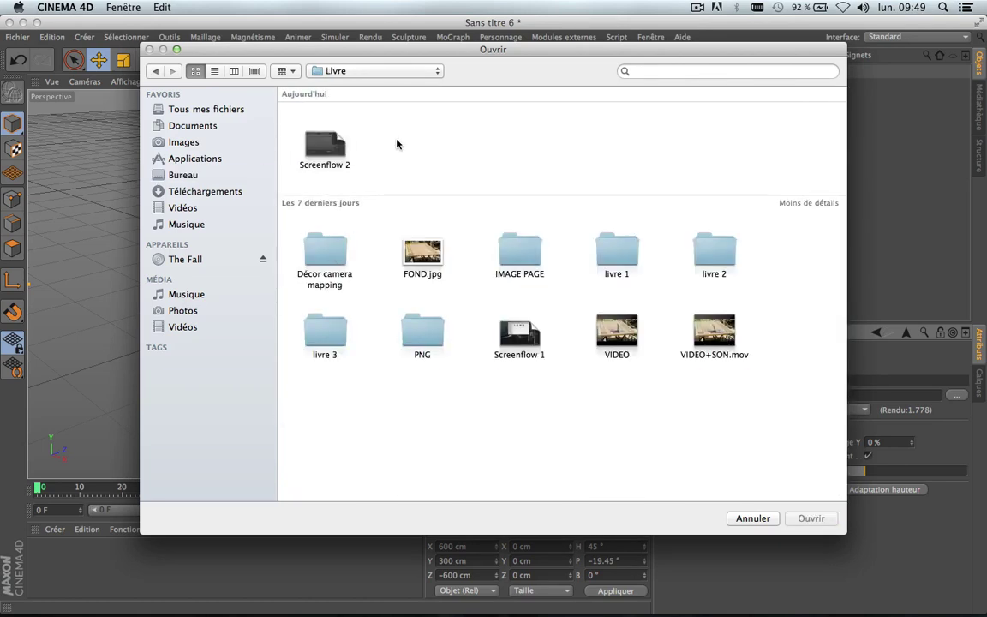
{"action": "double_click", "coordinate": [424, 252]}
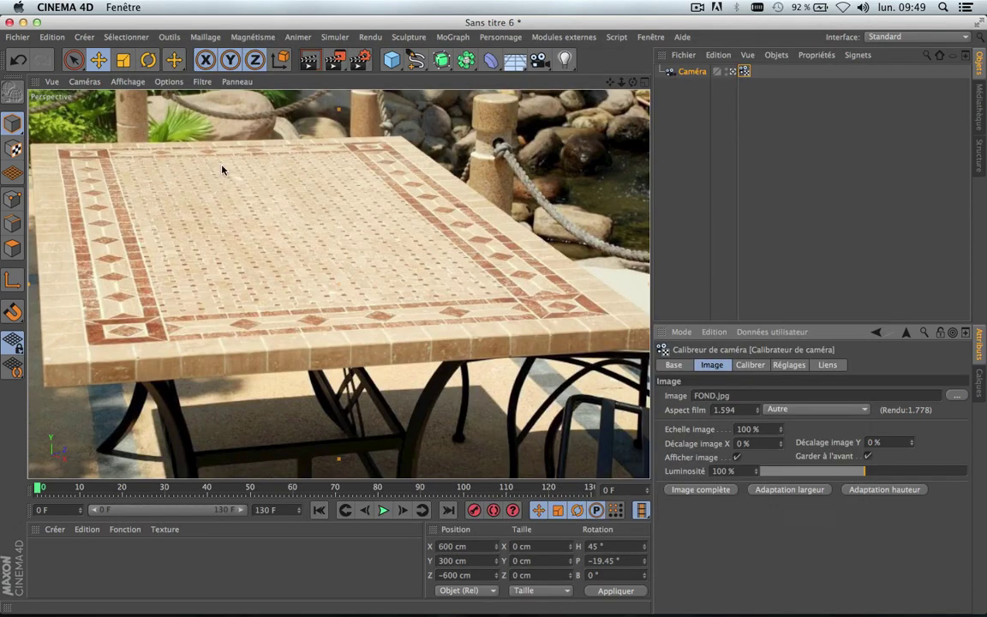
Step: Add a calibration grid and fit its four corners to the corners of the mosaic table top
{"action": "left_click", "coordinate": [750, 364]}
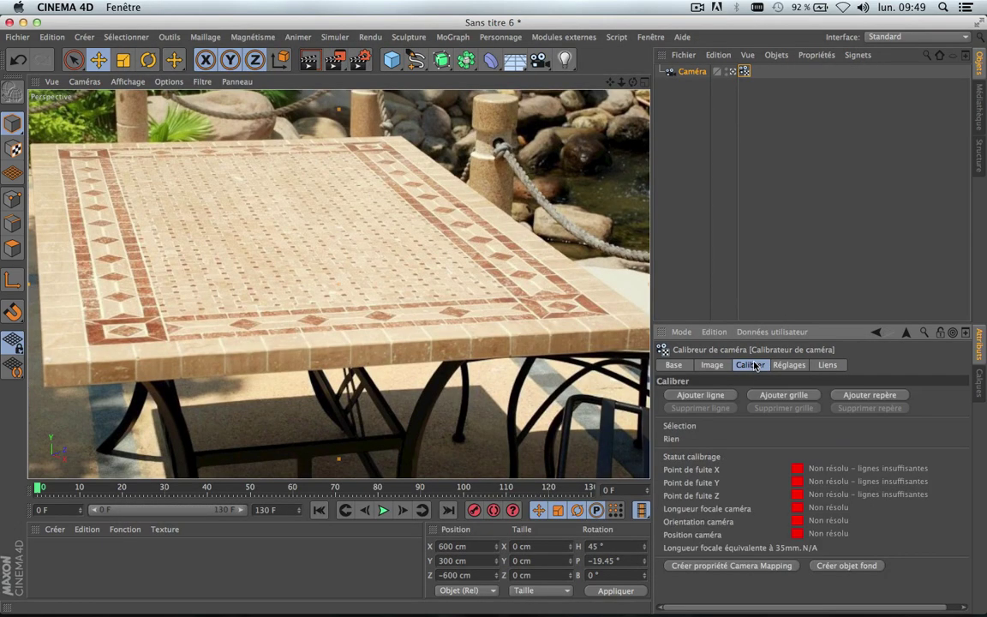
{"action": "left_click", "coordinate": [788, 396]}
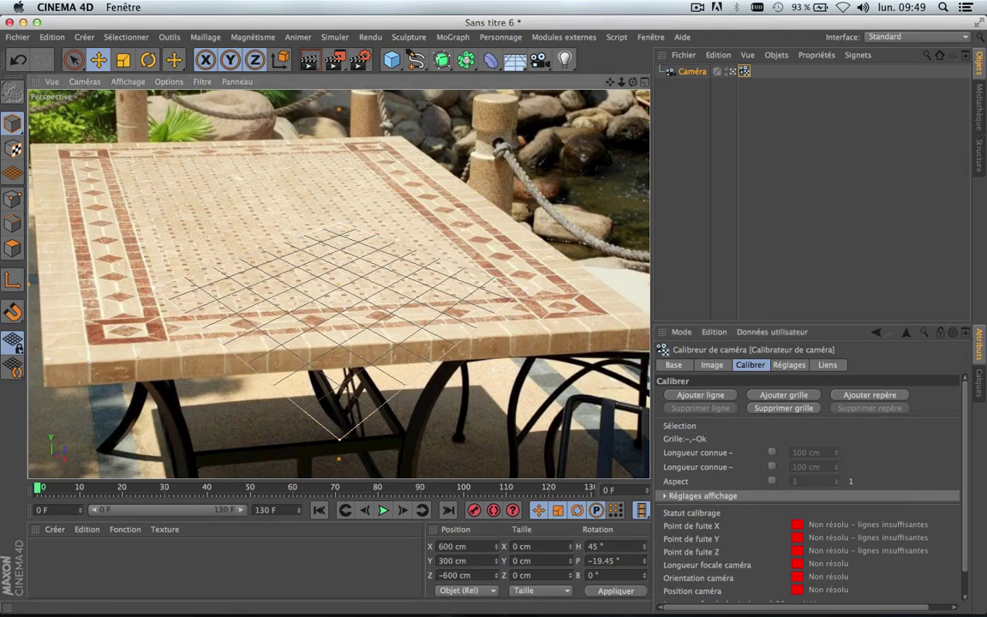
{"action": "left_click_drag", "start_coordinate": [154, 286], "coordinate": [103, 208]}
{"action": "left_click_drag", "start_coordinate": [157, 263], "coordinate": [85, 197]}
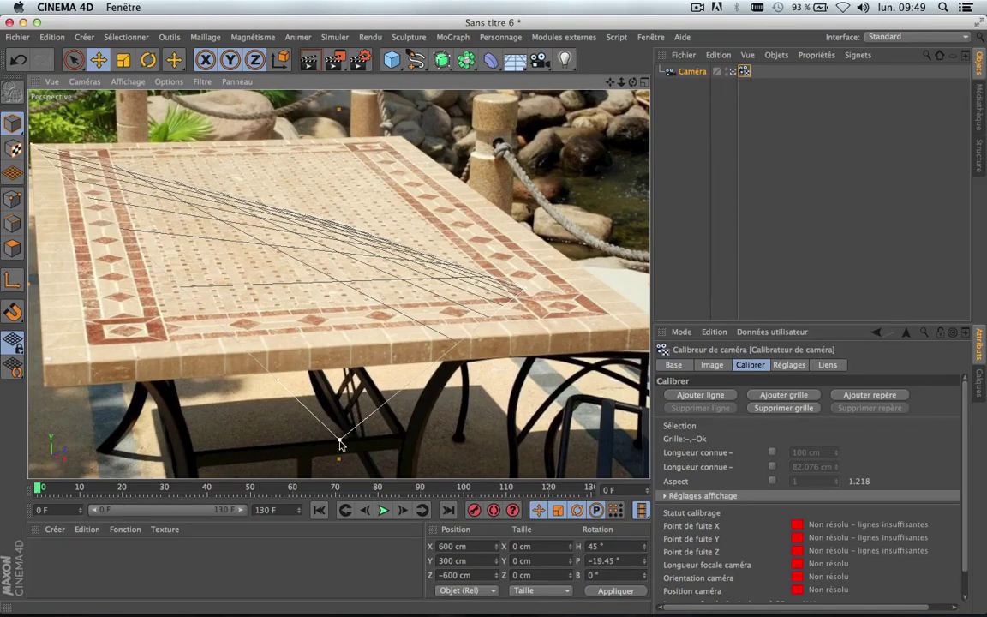
{"action": "left_click_drag", "start_coordinate": [341, 440], "coordinate": [146, 350]}
{"action": "left_click_drag", "start_coordinate": [198, 296], "coordinate": [99, 310]}
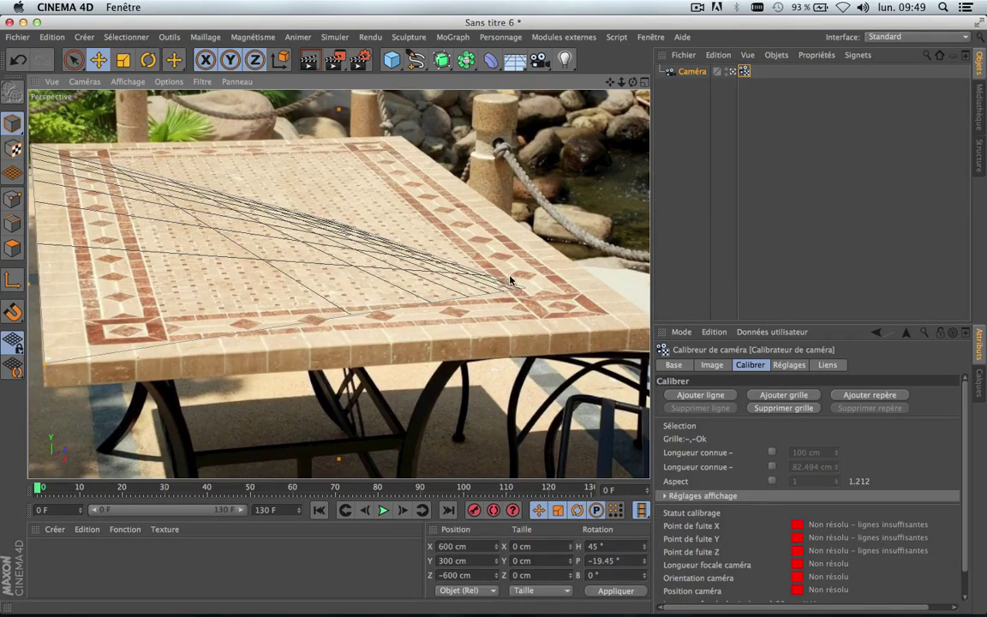
{"action": "left_click_drag", "start_coordinate": [342, 227], "coordinate": [412, 148]}
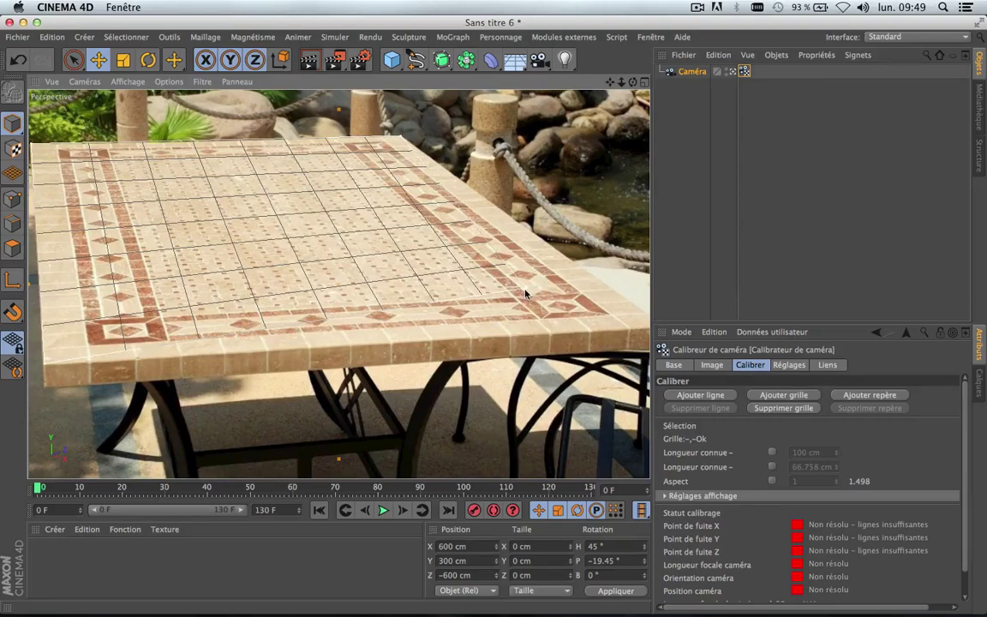
{"action": "left_click_drag", "start_coordinate": [473, 259], "coordinate": [477, 311]}
{"action": "left_click_drag", "start_coordinate": [521, 355], "coordinate": [608, 381]}
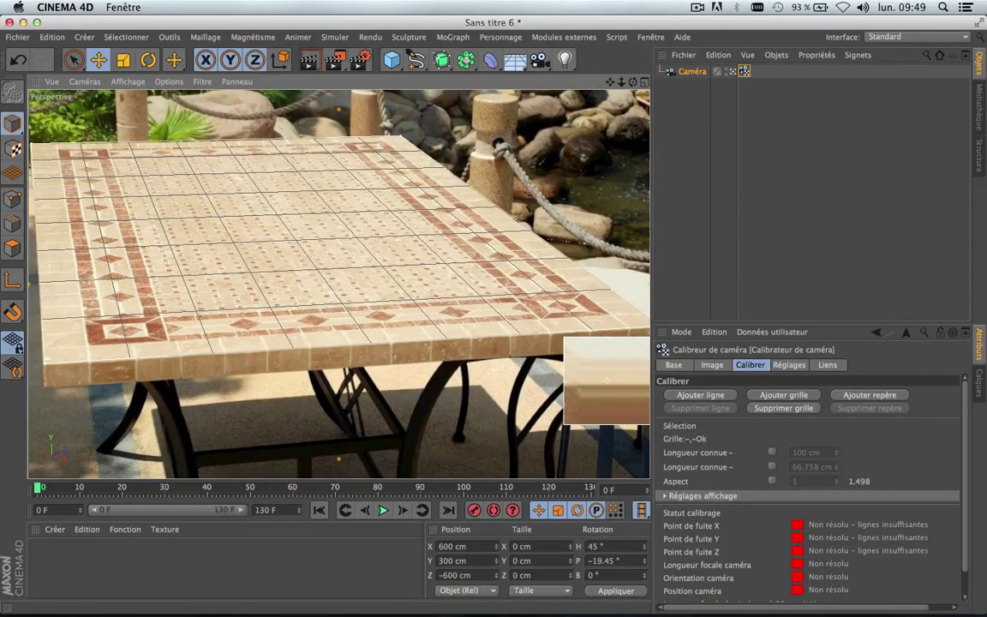
{"action": "left_click_drag", "start_coordinate": [607, 380], "coordinate": [598, 300]}
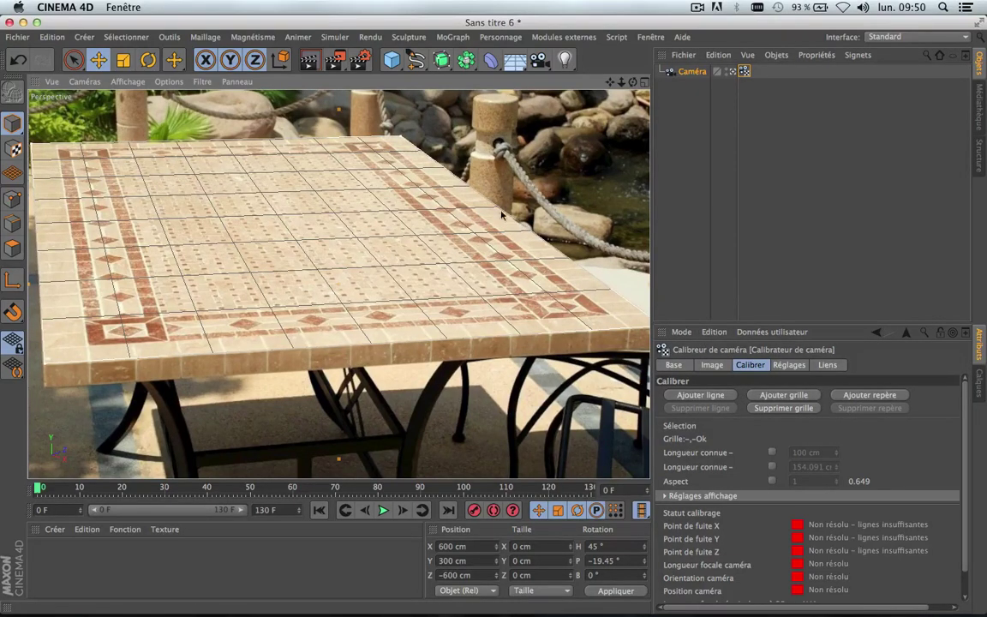
Step: Assign the grid lines parallel to the table's front edge to X and those parallel to its side edges to Z
{"action": "left_click", "coordinate": [360, 348]}
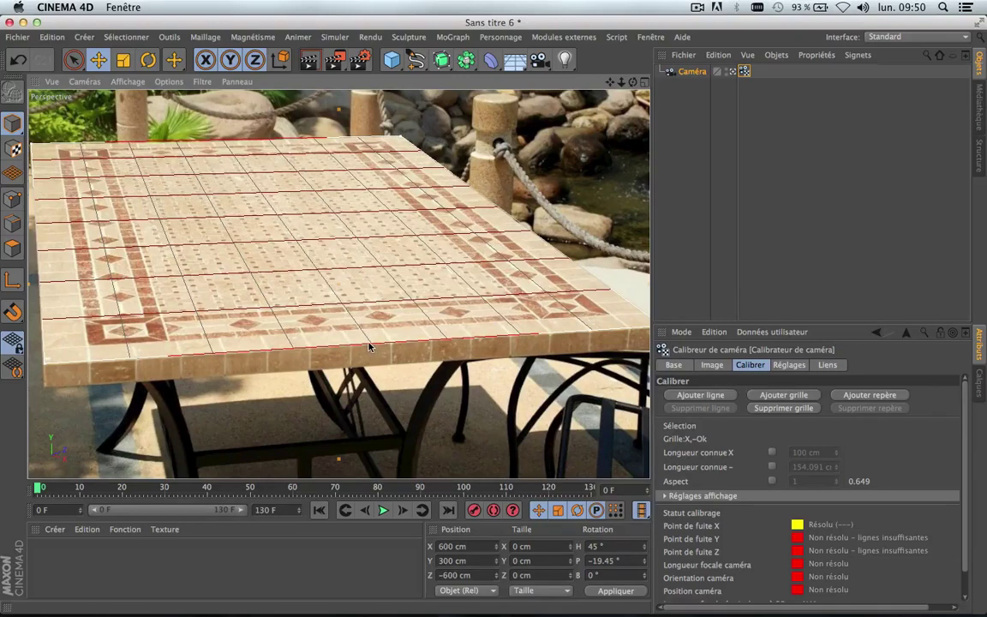
{"action": "left_click", "coordinate": [509, 216], "text": "shift"}
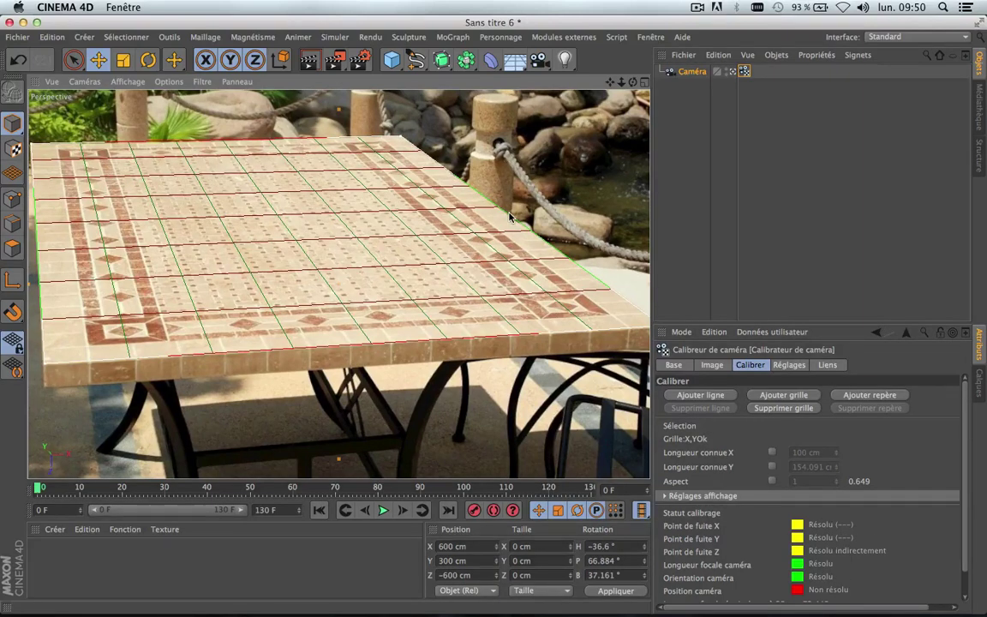
{"action": "left_click", "coordinate": [509, 216], "text": "shift"}
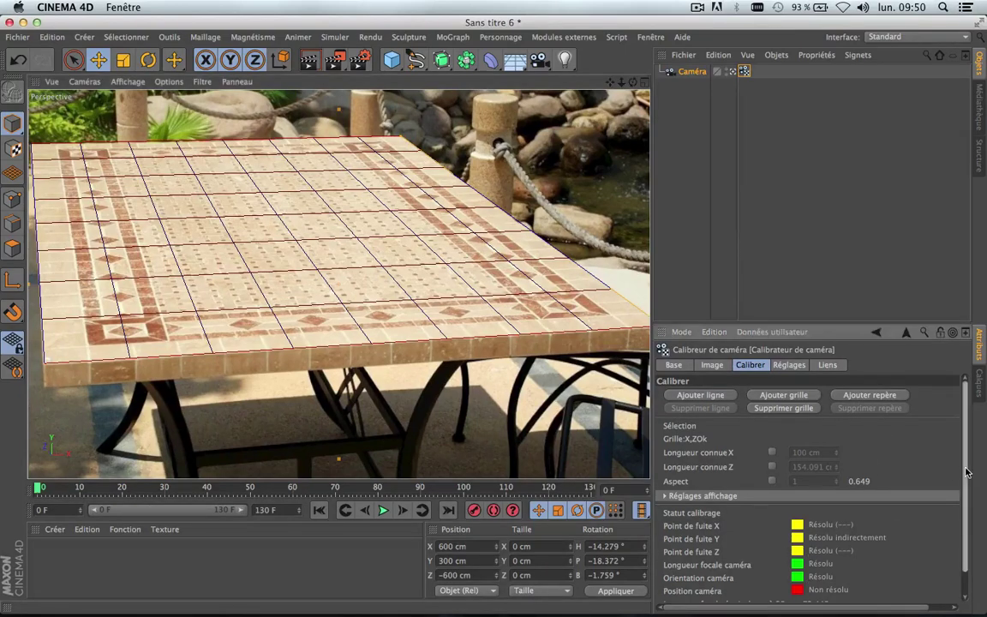
Step: Add a calibration pin (repère) to solve the camera position and create a background object from the calibrator
{"action": "left_click_drag", "start_coordinate": [967, 471], "coordinate": [967, 502]}
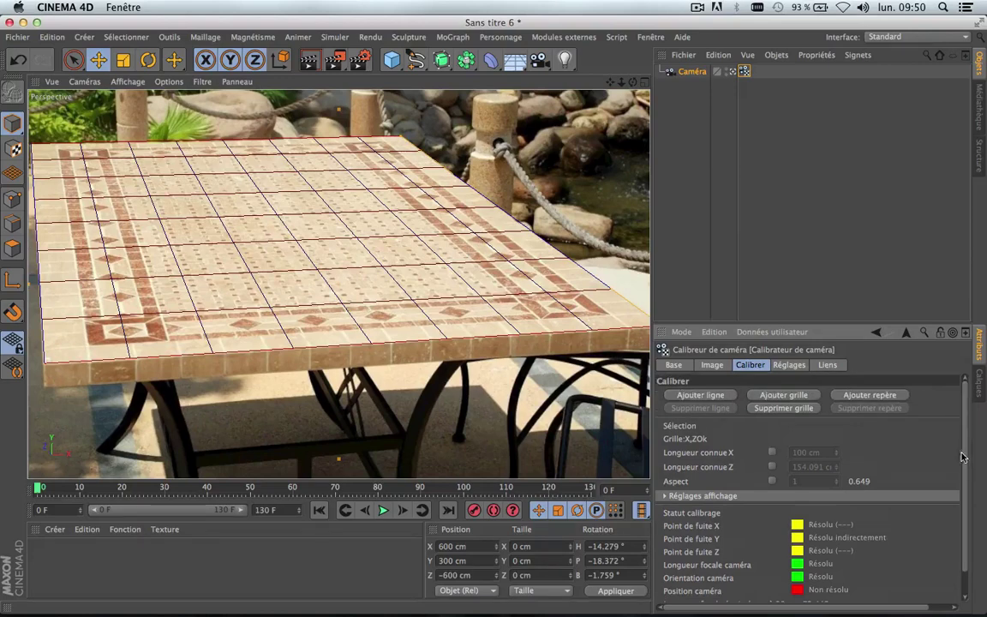
{"action": "left_click", "coordinate": [870, 397]}
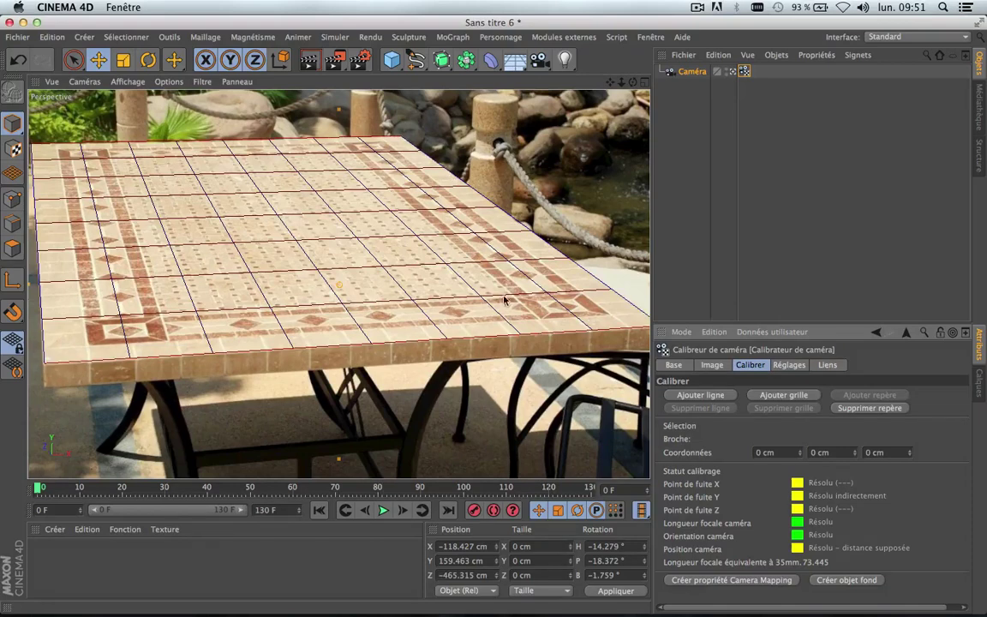
{"action": "left_click", "coordinate": [855, 580]}
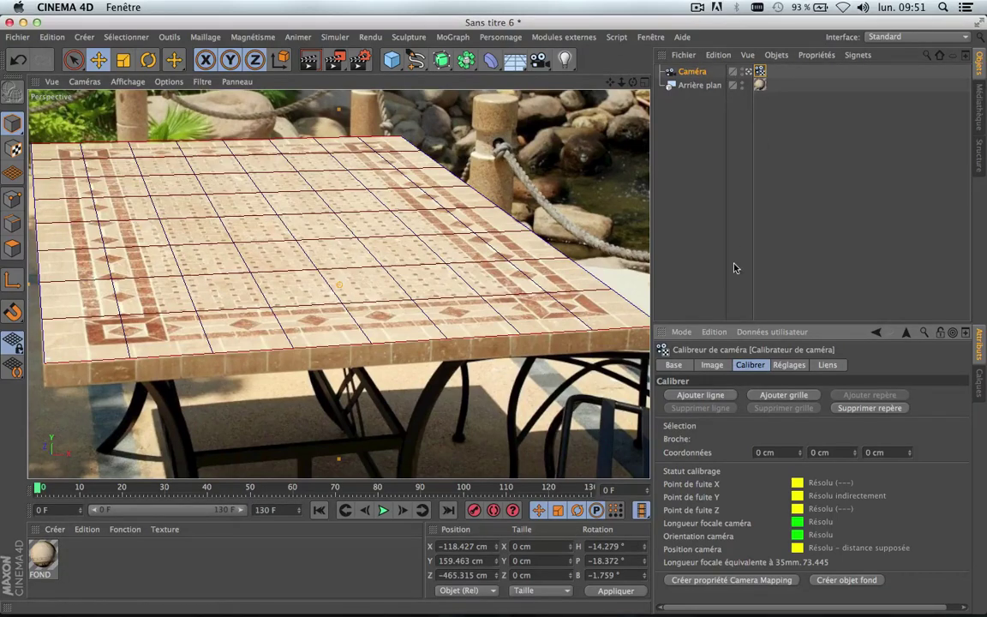
Step: Turn off the calibrator's image display (Afficher image) and hide the grid (Grille) in the viewport
{"action": "left_click", "coordinate": [712, 364]}
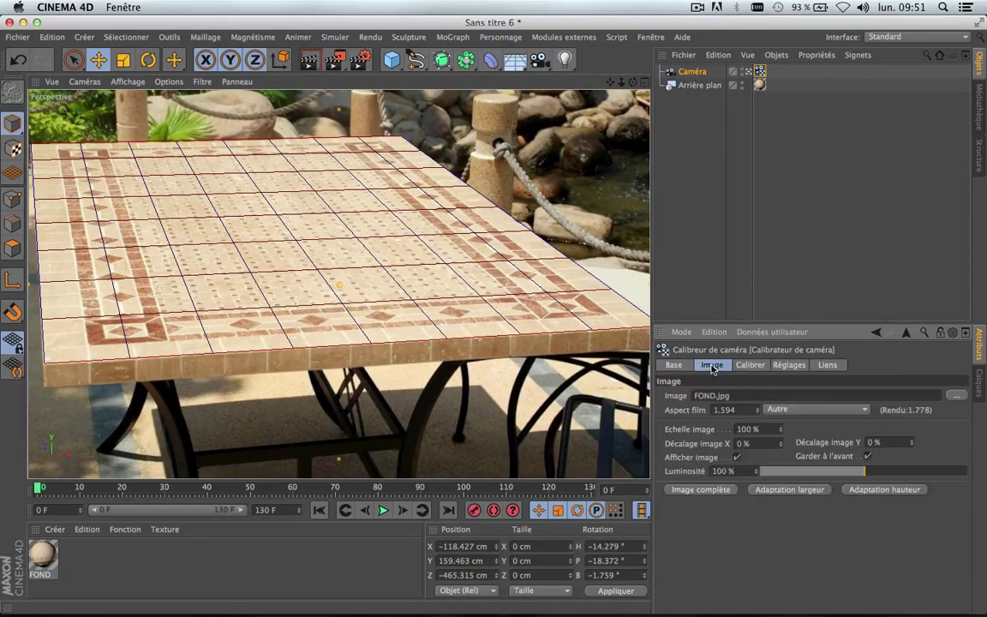
{"action": "left_click", "coordinate": [738, 458]}
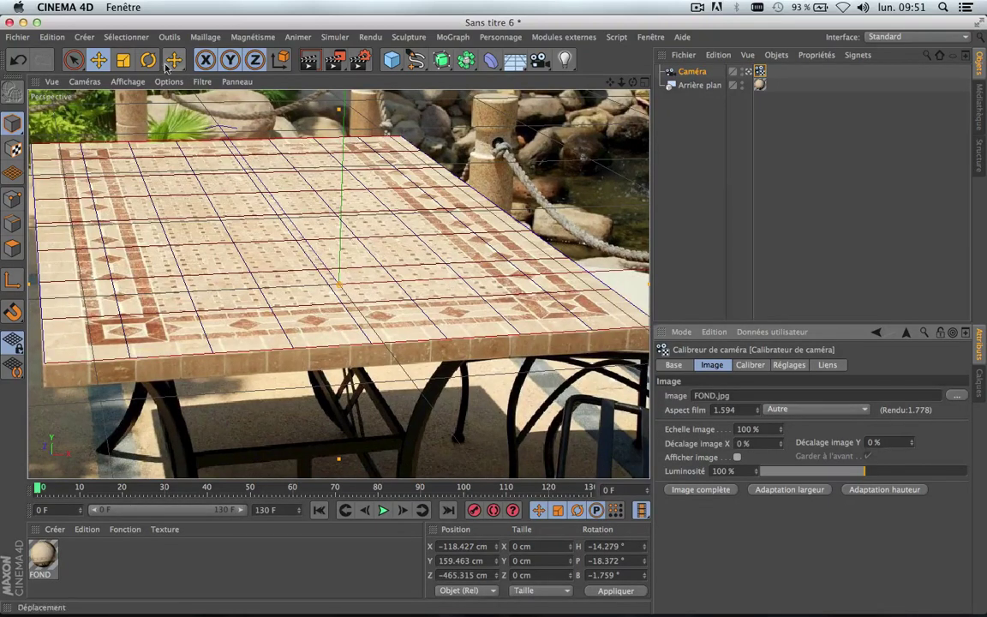
{"action": "left_click", "coordinate": [202, 81]}
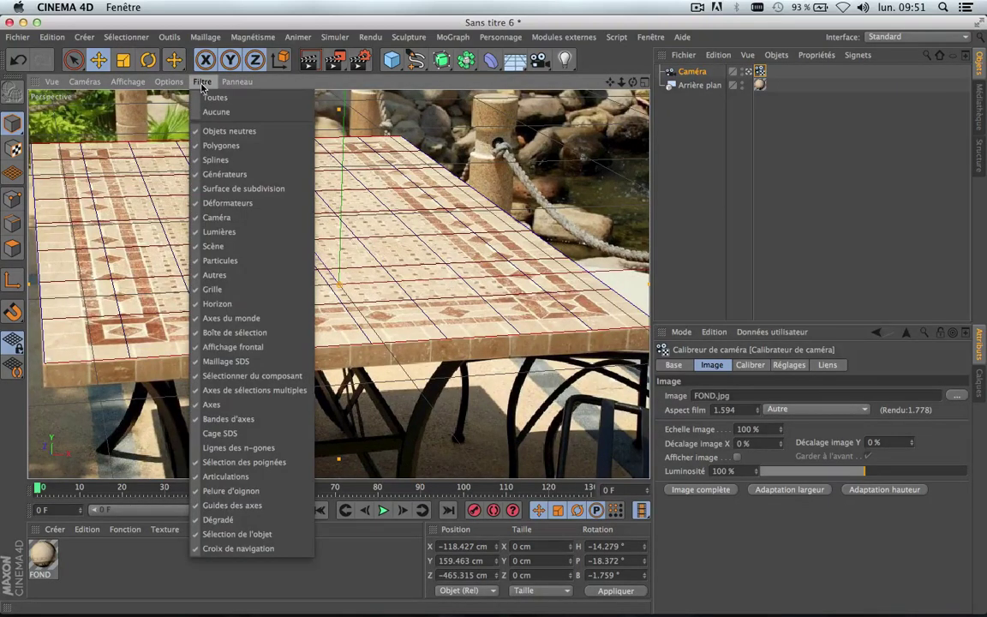
{"action": "left_click", "coordinate": [208, 292]}
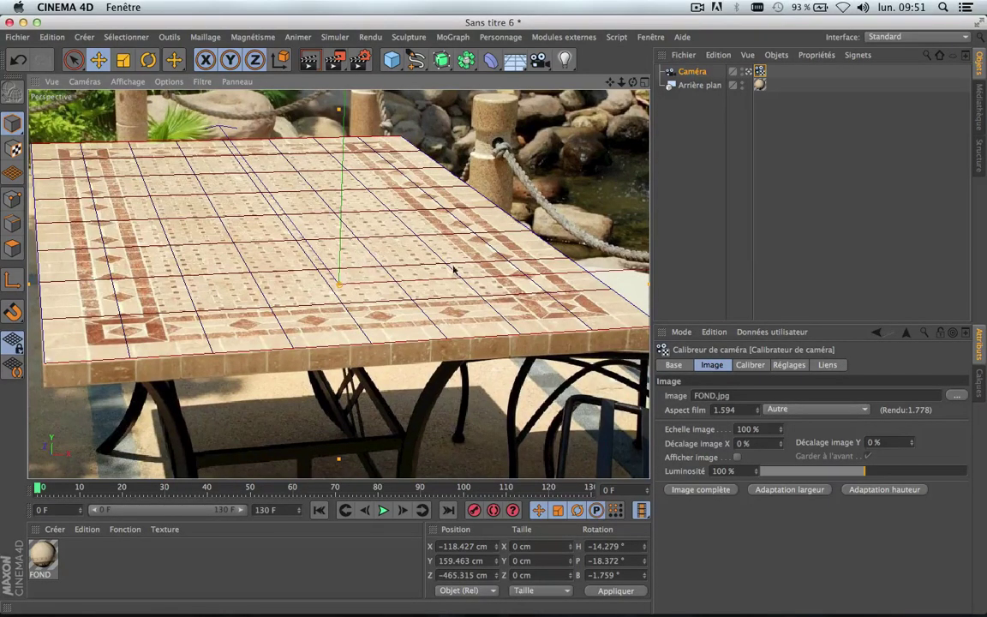
Step: Test the perspective with a cube moved to about X 99 cm, Z 309 cm over the table, and delete it
{"action": "left_click", "coordinate": [393, 60]}
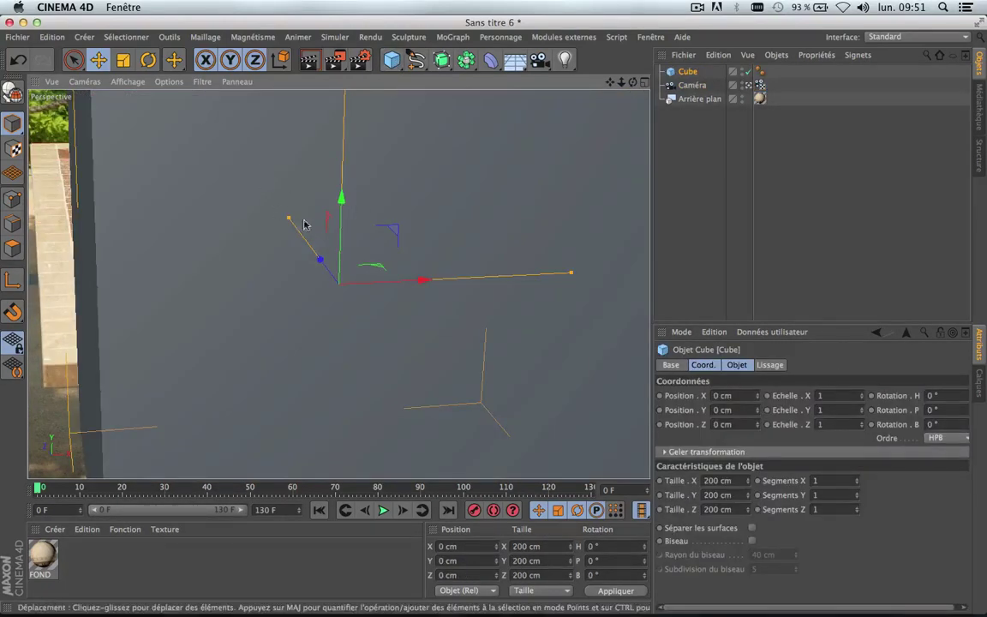
{"action": "left_click_drag", "start_coordinate": [292, 233], "coordinate": [210, 108]}
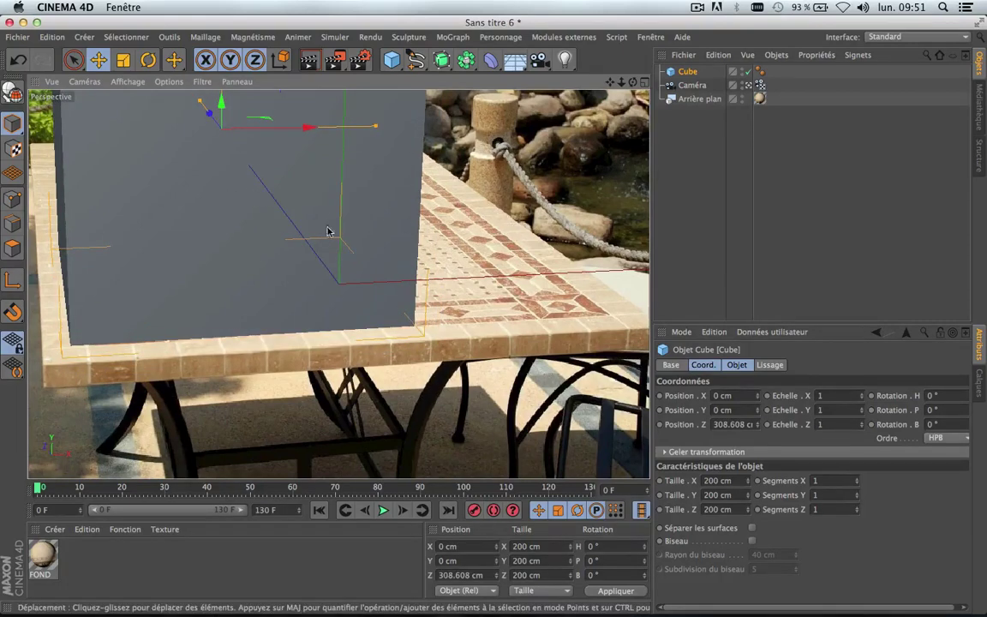
{"action": "left_click_drag", "start_coordinate": [325, 133], "coordinate": [460, 126]}
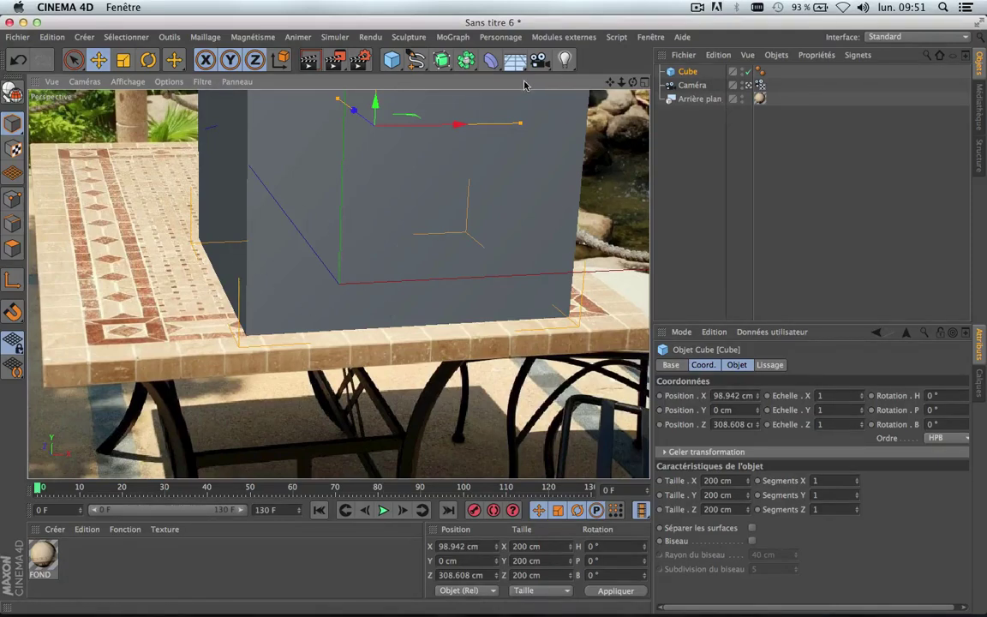
{"action": "key", "text": "Delete"}
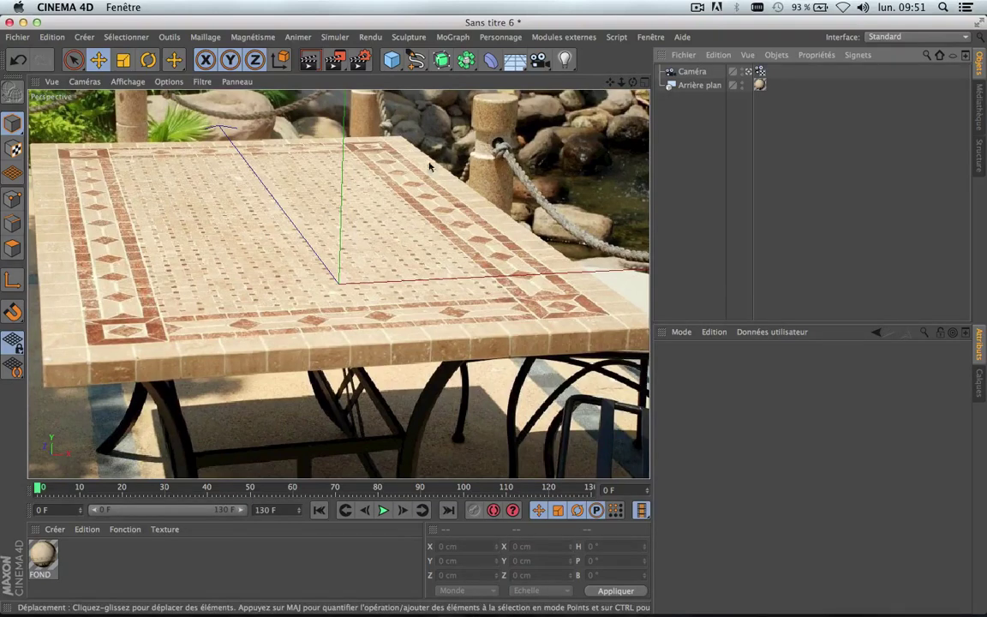
Step: Switch out of the calibrated camera's view to compare it with the default view, and return to it
{"action": "left_click", "coordinate": [748, 73]}
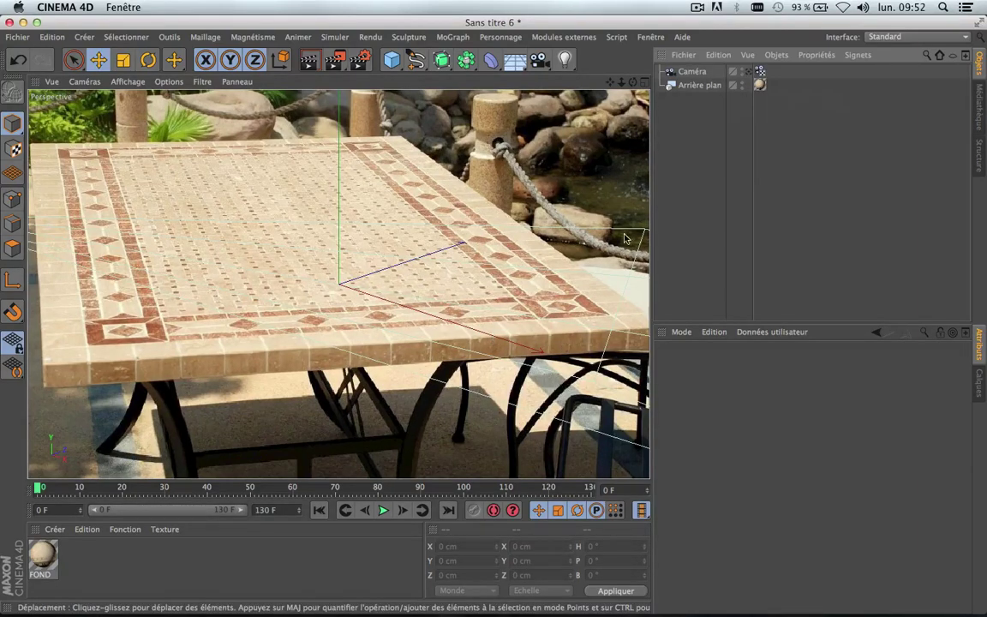
{"action": "left_click", "coordinate": [751, 73]}
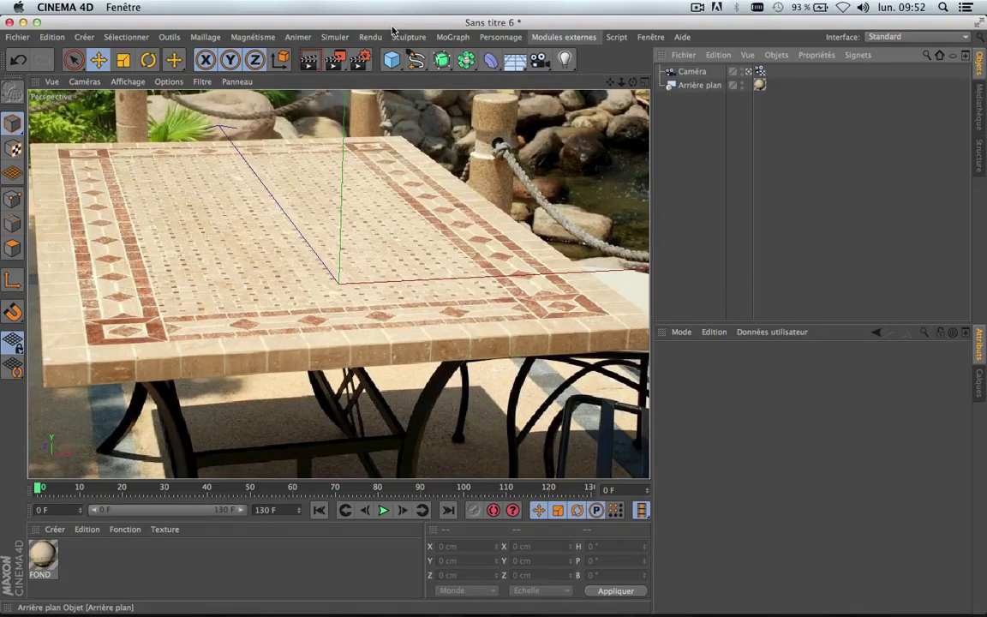
Step: Add a plane, set the viewport to Gouraud shading with lines, and convert the plane to a polygon object
{"action": "left_click_drag", "start_coordinate": [394, 59], "coordinate": [524, 102]}
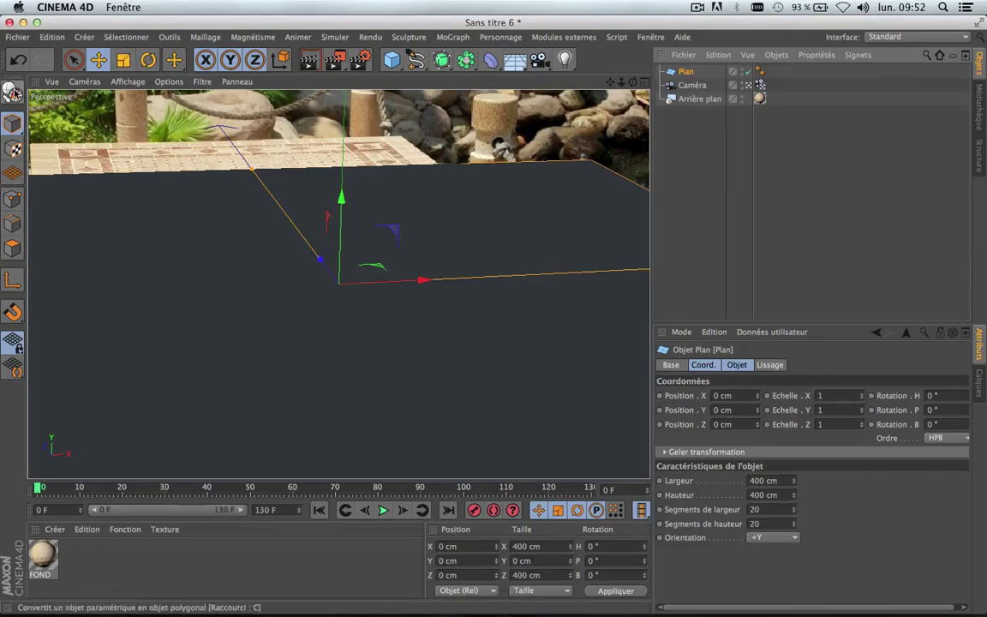
{"action": "left_click", "coordinate": [127, 82]}
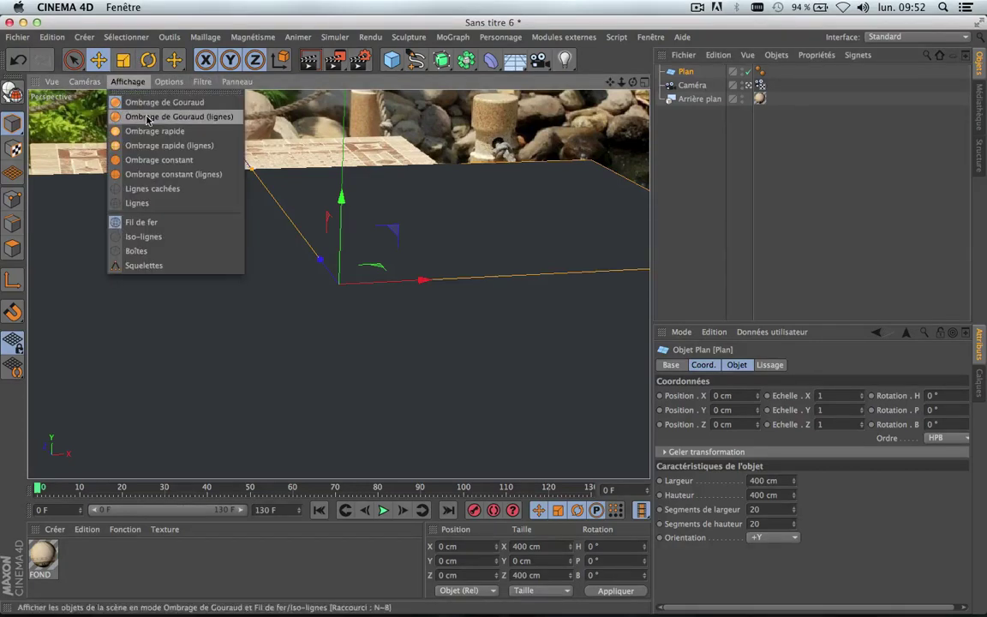
{"action": "left_click", "coordinate": [147, 118]}
{"action": "left_click", "coordinate": [13, 89]}
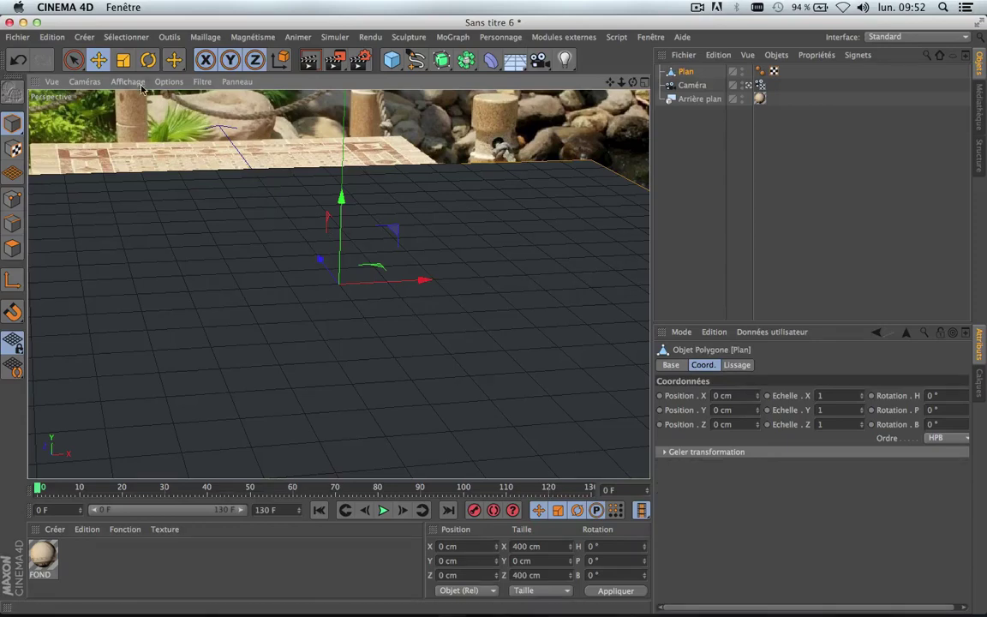
Step: Scale the plane to about 196 cm in X and 295 cm in Z to fit the tabletop
{"action": "left_click", "coordinate": [123, 60]}
{"action": "left_click_drag", "start_coordinate": [428, 283], "coordinate": [381, 286]}
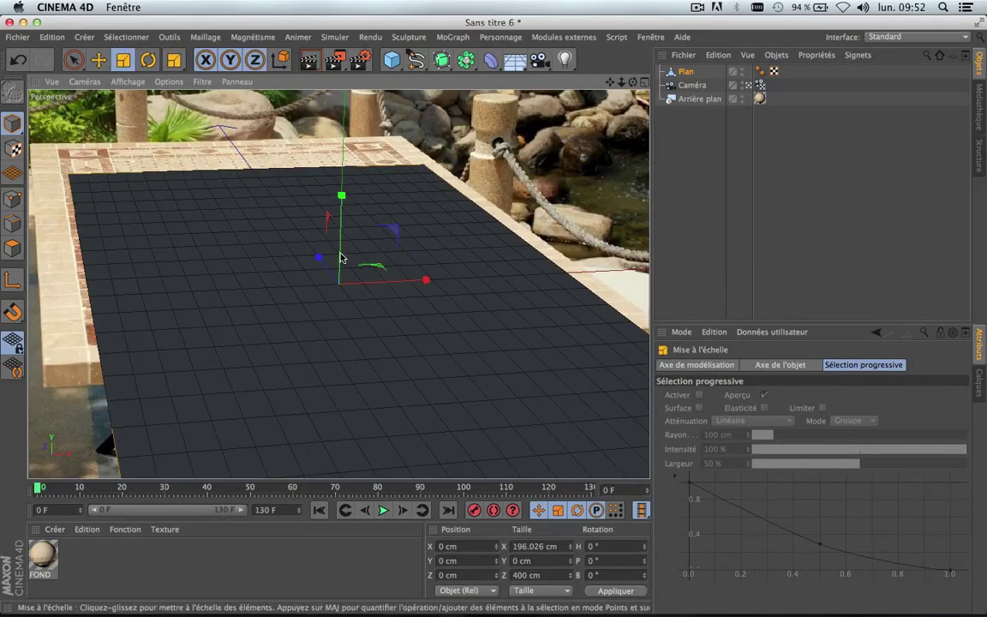
{"action": "left_click_drag", "start_coordinate": [319, 257], "coordinate": [275, 205]}
Step: Move the plane over the photographed tabletop to about X -4.7 cm, Z 82.7 cm
{"action": "left_click", "coordinate": [99, 59]}
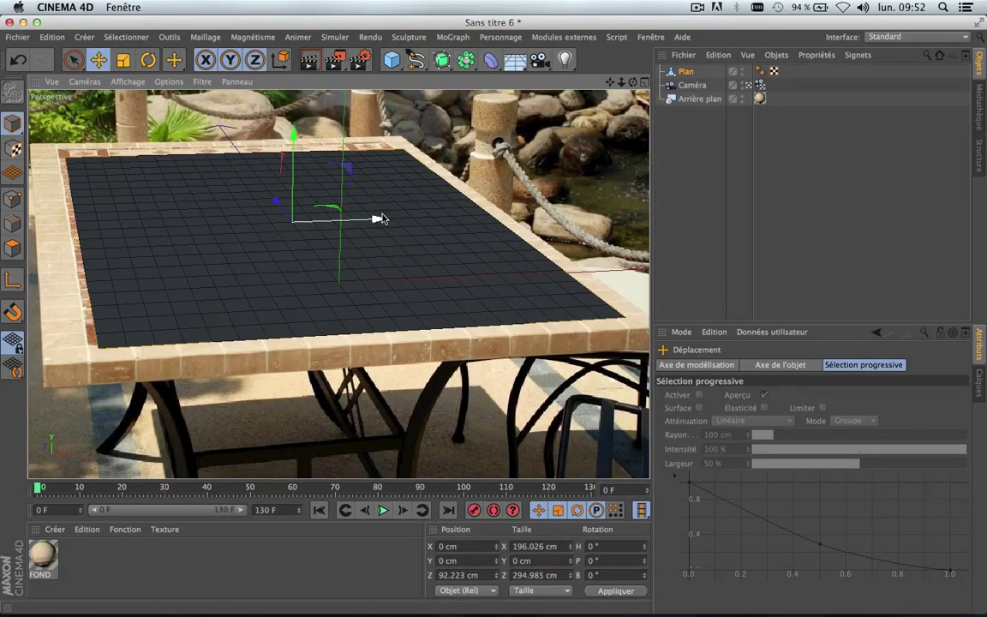
{"action": "left_click_drag", "start_coordinate": [381, 219], "coordinate": [371, 218]}
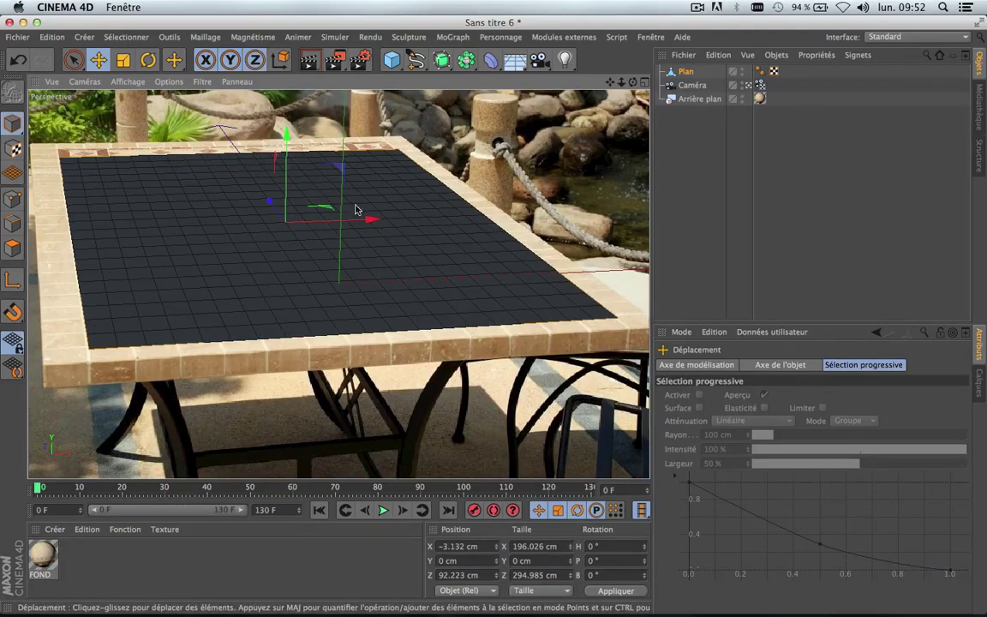
{"action": "left_click_drag", "start_coordinate": [370, 219], "coordinate": [395, 218]}
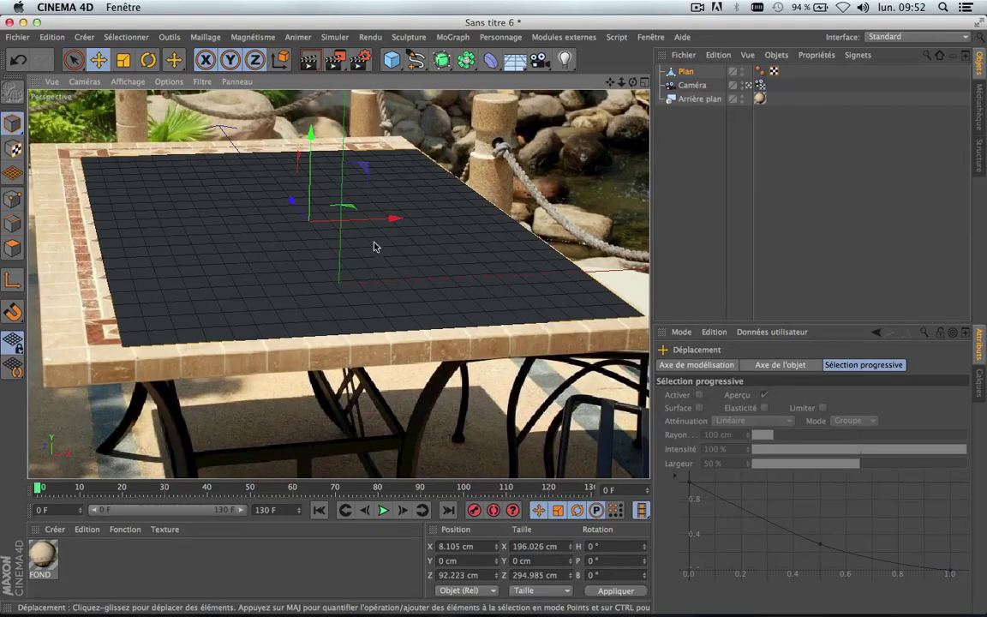
{"action": "left_click_drag", "start_coordinate": [392, 220], "coordinate": [366, 225]}
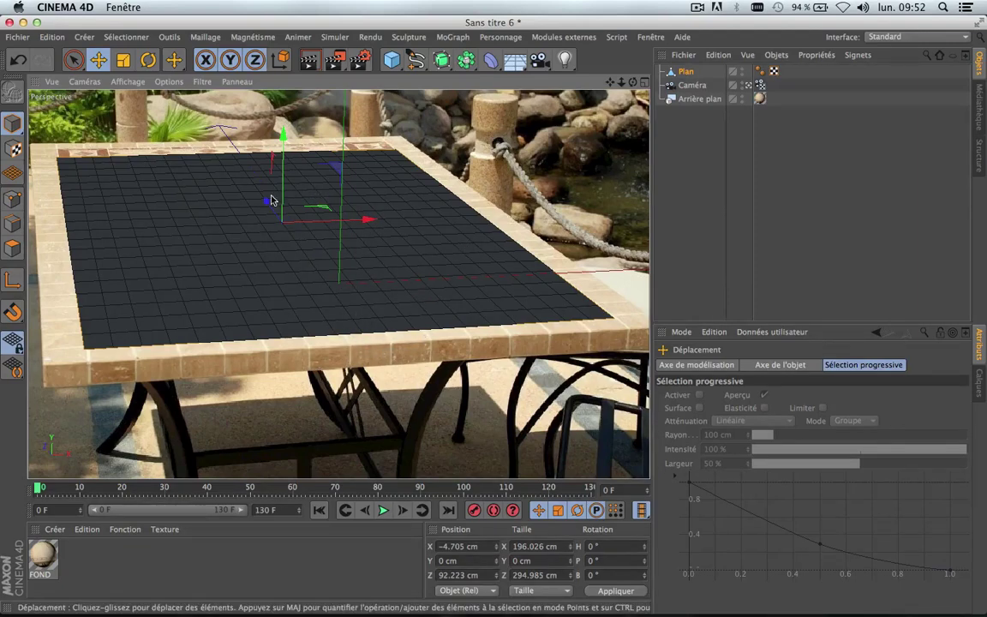
{"action": "mouse_move", "coordinate": [266, 203]}
{"action": "left_mouse_down"}
{"action": "mouse_move", "coordinate": [267, 228]}
{"action": "mouse_move", "coordinate": [271, 216]}
{"action": "left_mouse_up"}
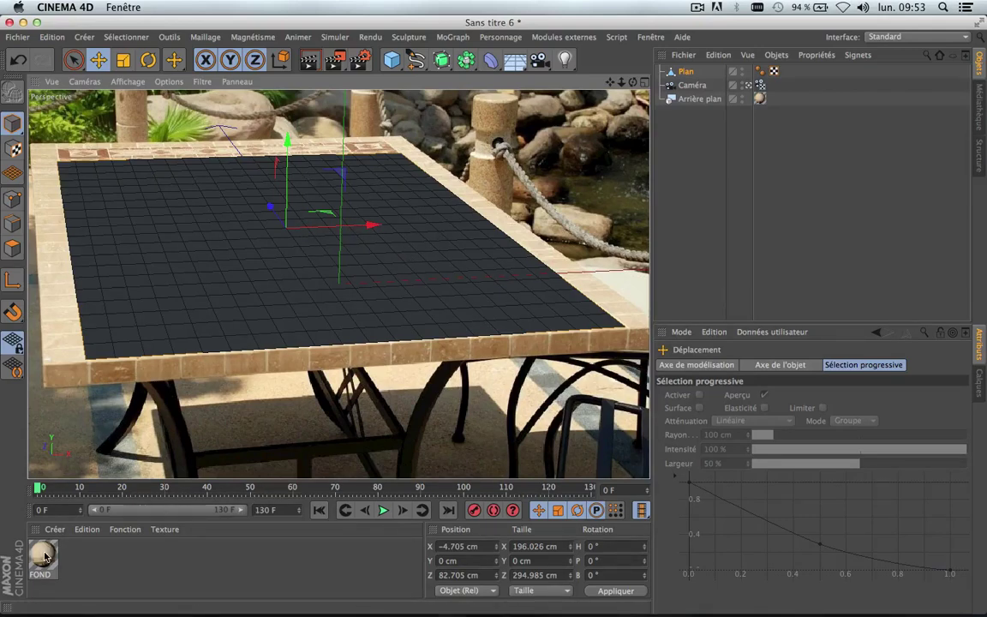
Step: Apply the FOND material to the plane with Caméra projection from the calibrated camera, and calculate its film aspect
{"action": "left_click_drag", "start_coordinate": [80, 505], "coordinate": [685, 74]}
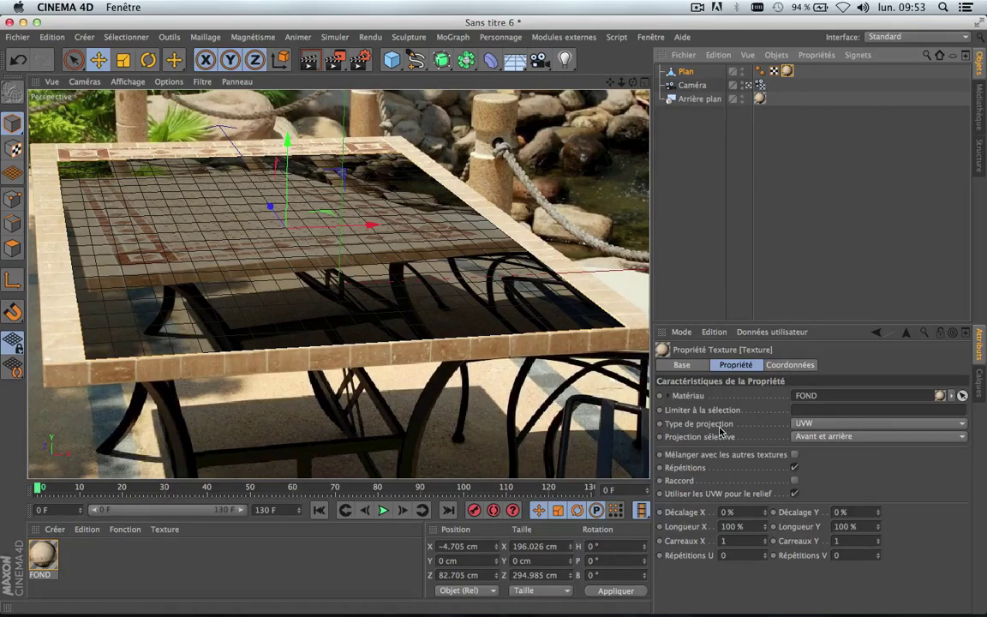
{"action": "left_click", "coordinate": [883, 425]}
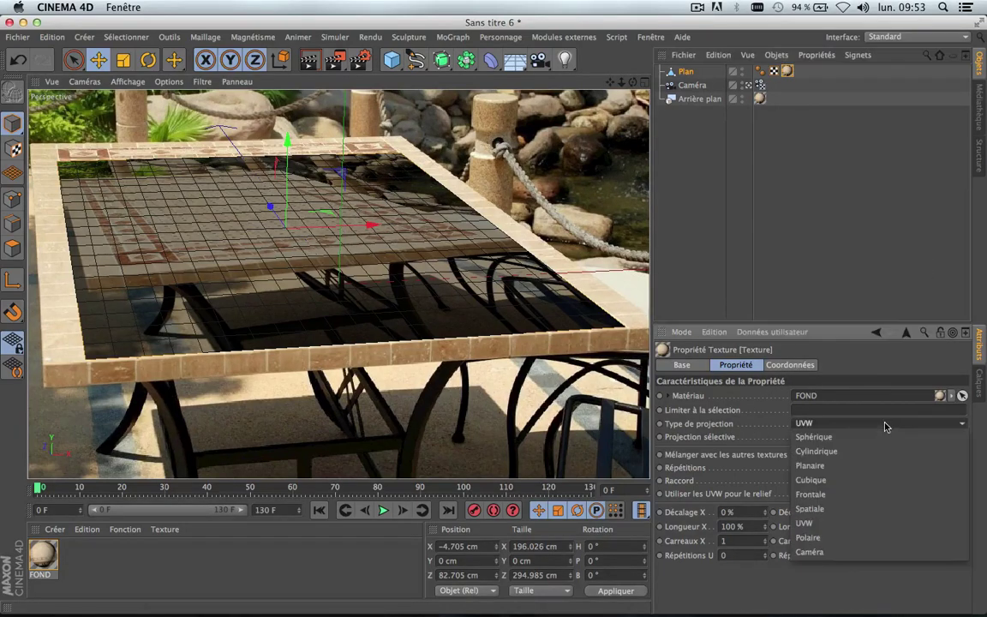
{"action": "left_click", "coordinate": [809, 552]}
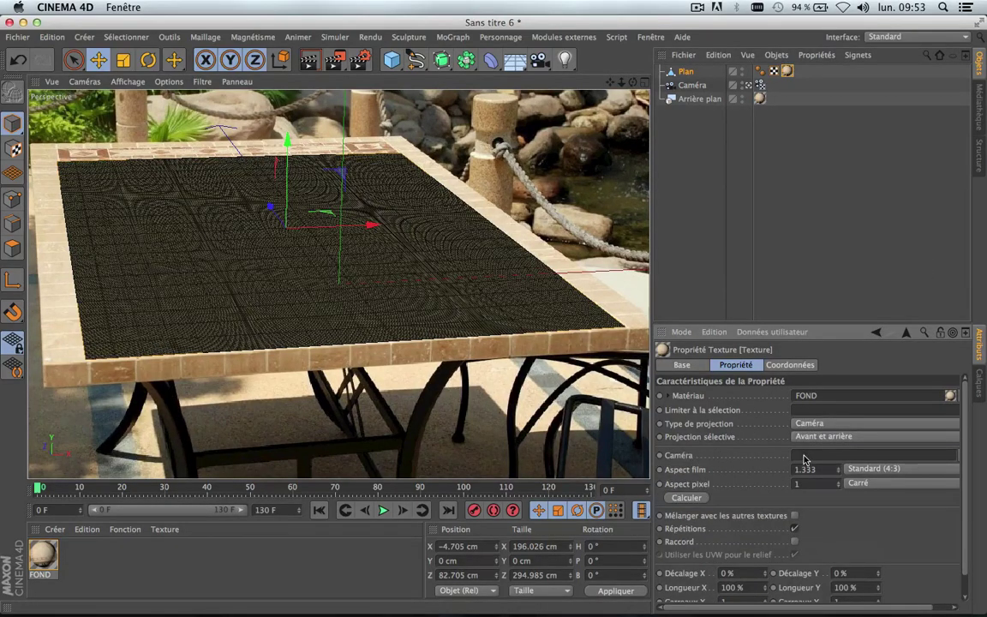
{"action": "left_click_drag", "start_coordinate": [690, 85], "coordinate": [801, 455]}
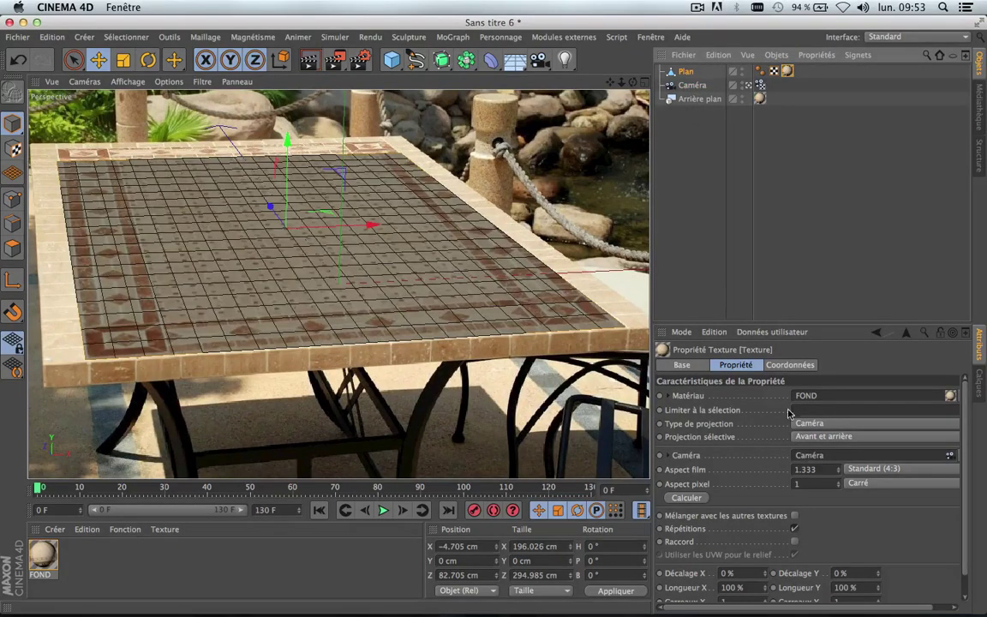
{"action": "left_click", "coordinate": [687, 499]}
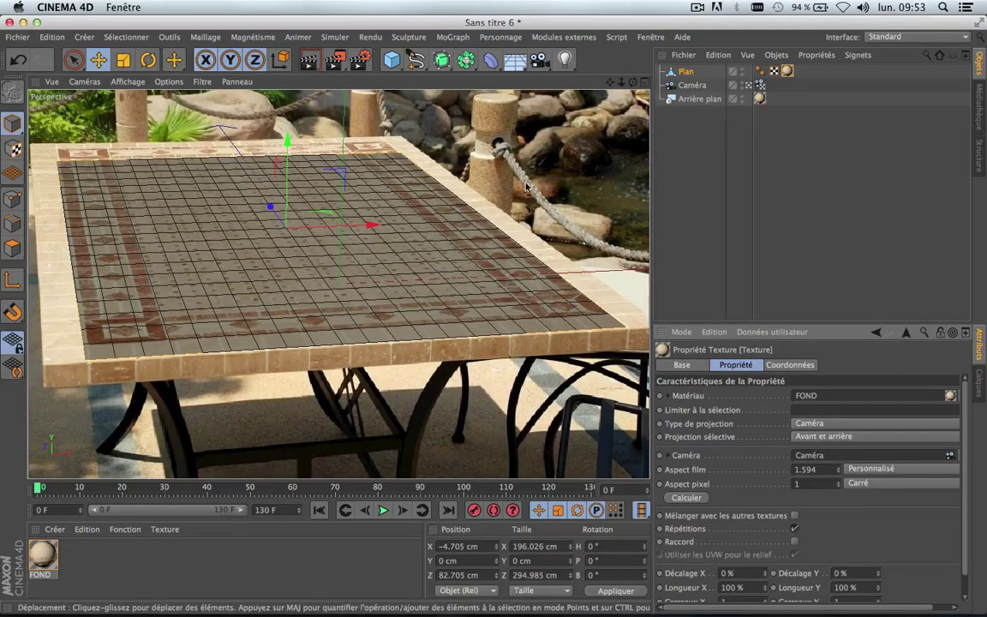
Step: Check the projected texture by temporarily hiding the background object, and render the view with the background restored
{"action": "left_click", "coordinate": [742, 96]}
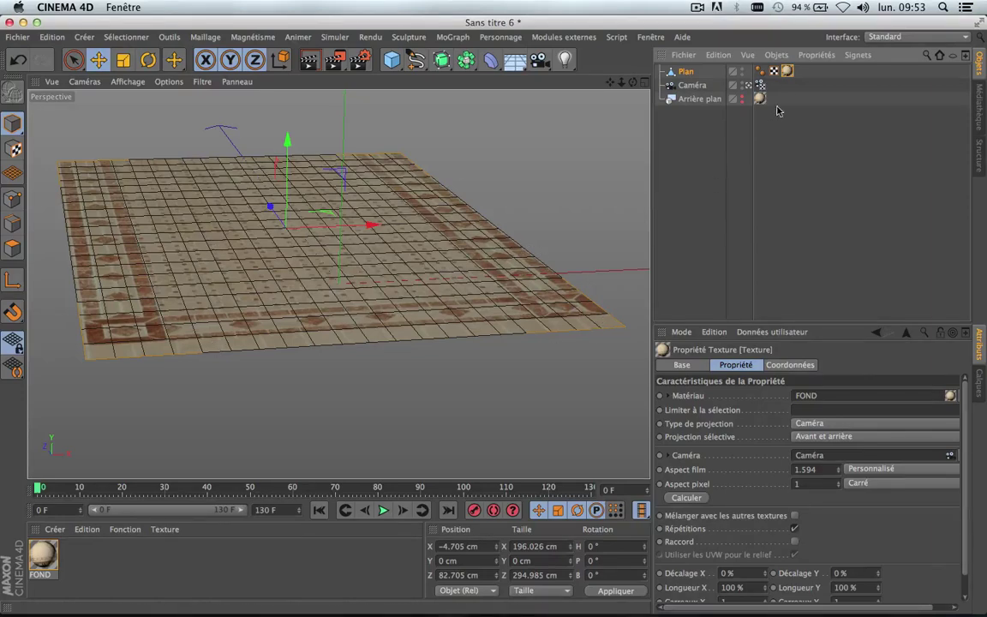
{"action": "left_click", "coordinate": [742, 102]}
{"action": "left_click", "coordinate": [743, 96]}
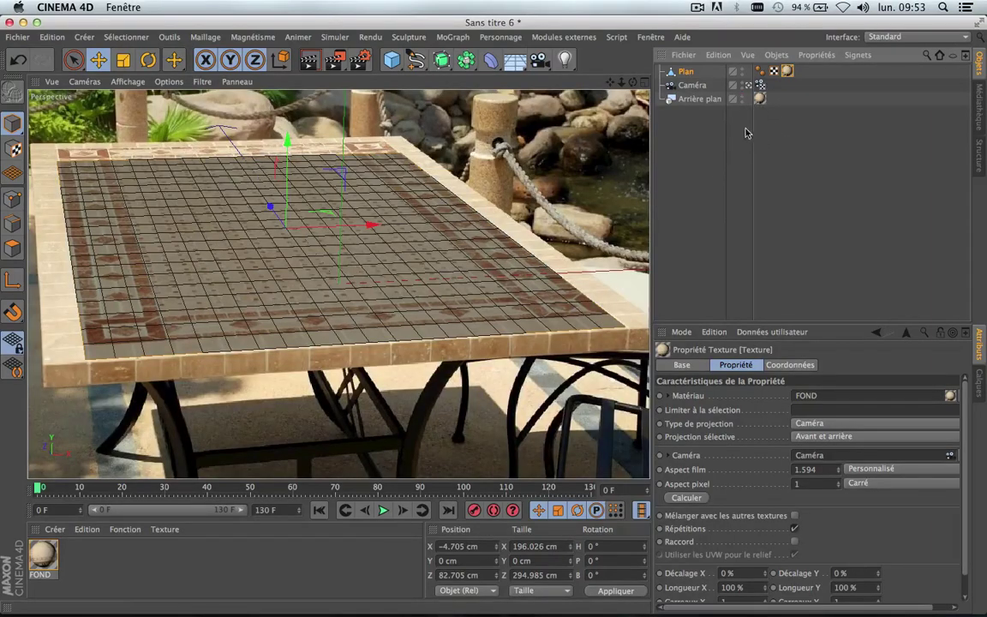
{"action": "left_click", "coordinate": [309, 59]}
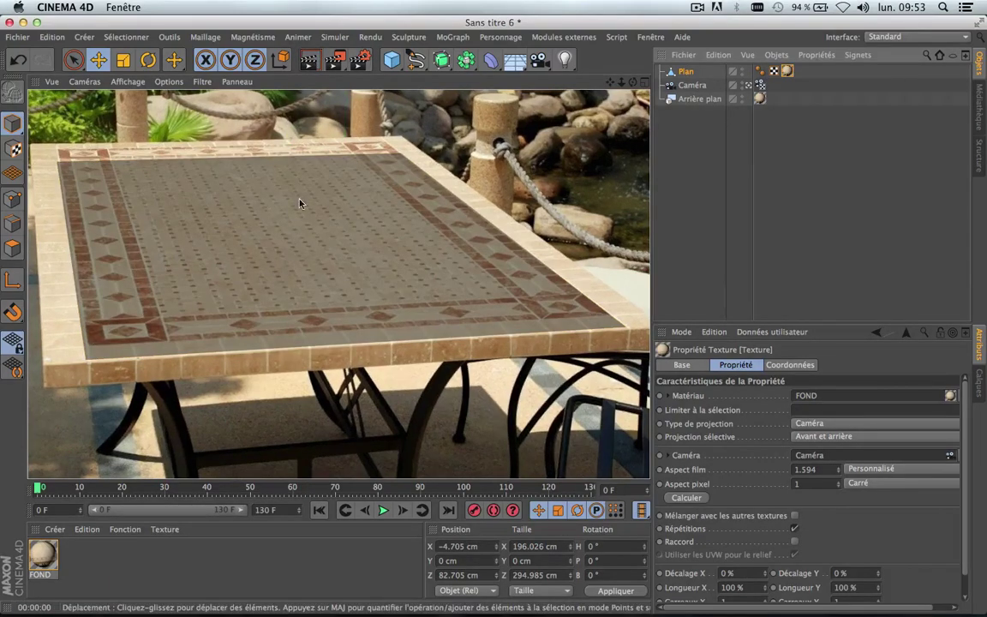
Step: Add a Rendu tag to the plane with Composition avec le fond enabled, and render the view to check the blending
{"action": "right_click", "coordinate": [685, 75]}
{"action": "mouse_move", "coordinate": [723, 81]}
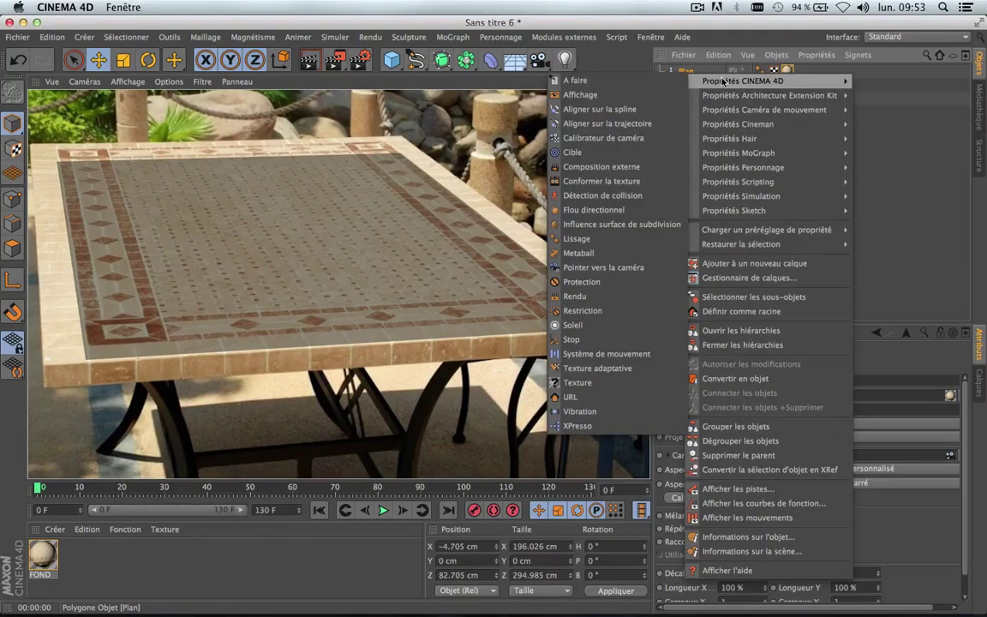
{"action": "left_click", "coordinate": [575, 296]}
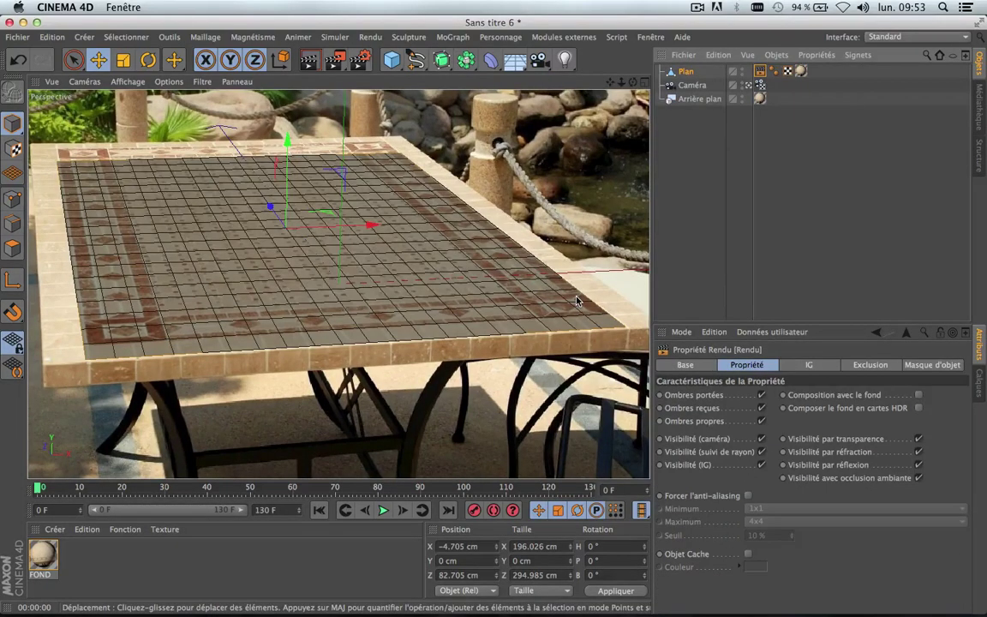
{"action": "left_click", "coordinate": [919, 395]}
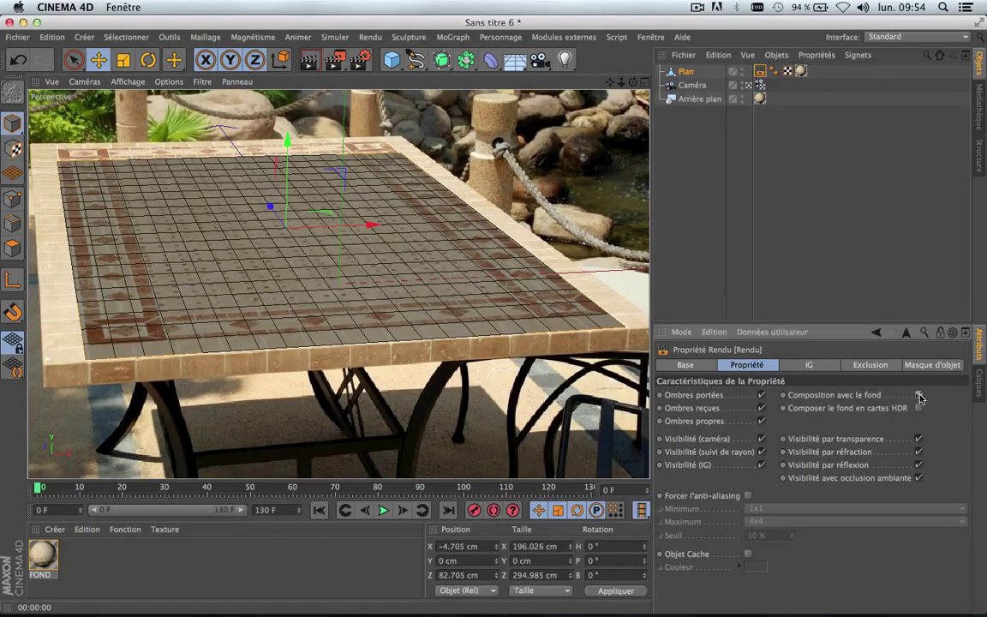
{"action": "left_click", "coordinate": [308, 61]}
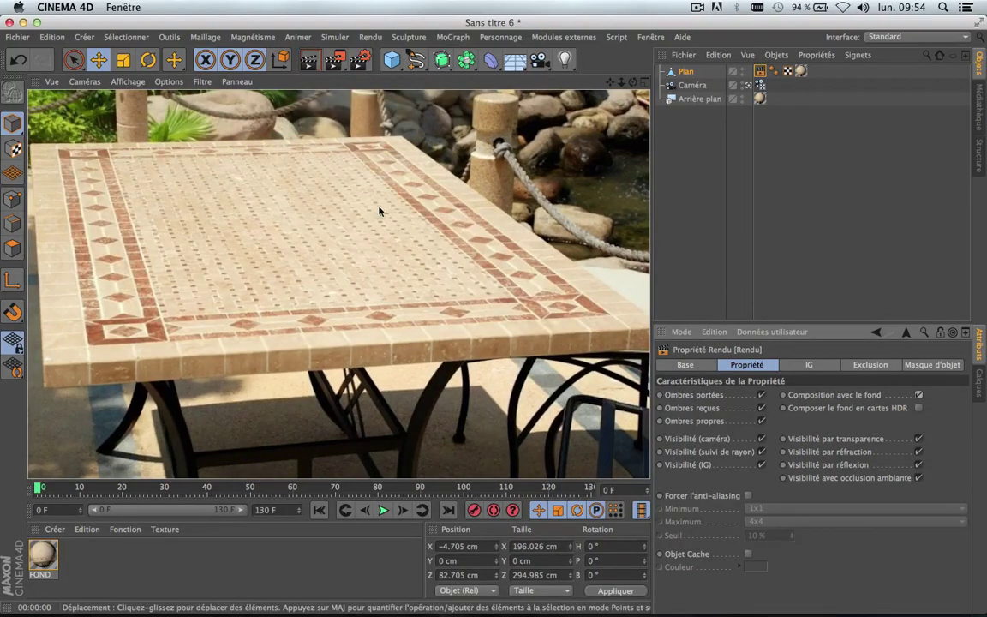
{"action": "left_click", "coordinate": [722, 194]}
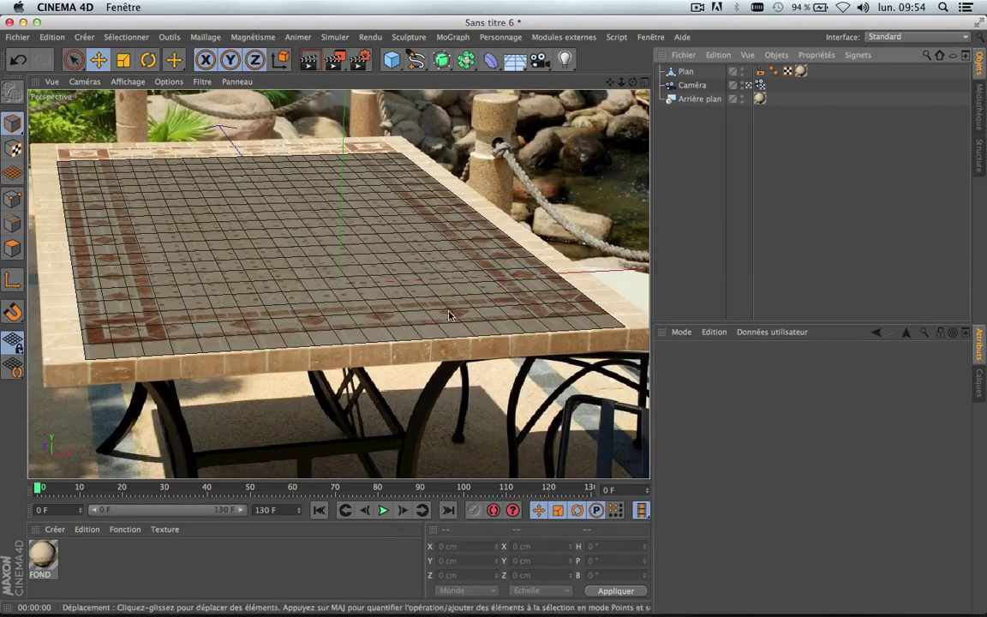
{"action": "left_click", "coordinate": [760, 71]}
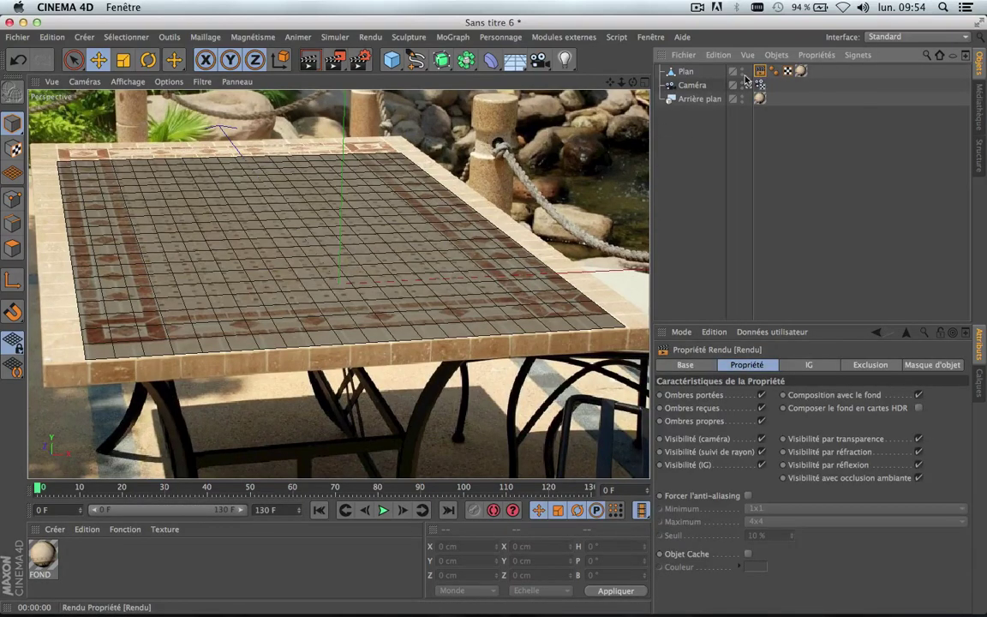
{"action": "left_click", "coordinate": [700, 144]}
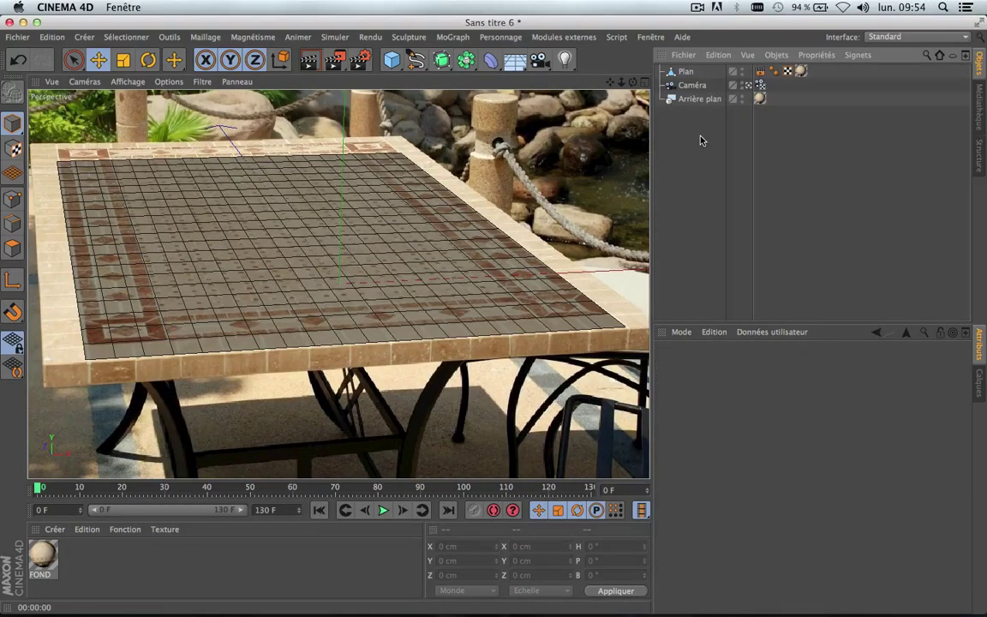
Step: Add a texture baking tag (Conformer la texture) to the plane
{"action": "left_click", "coordinate": [686, 74]}
{"action": "right_click", "coordinate": [686, 74]}
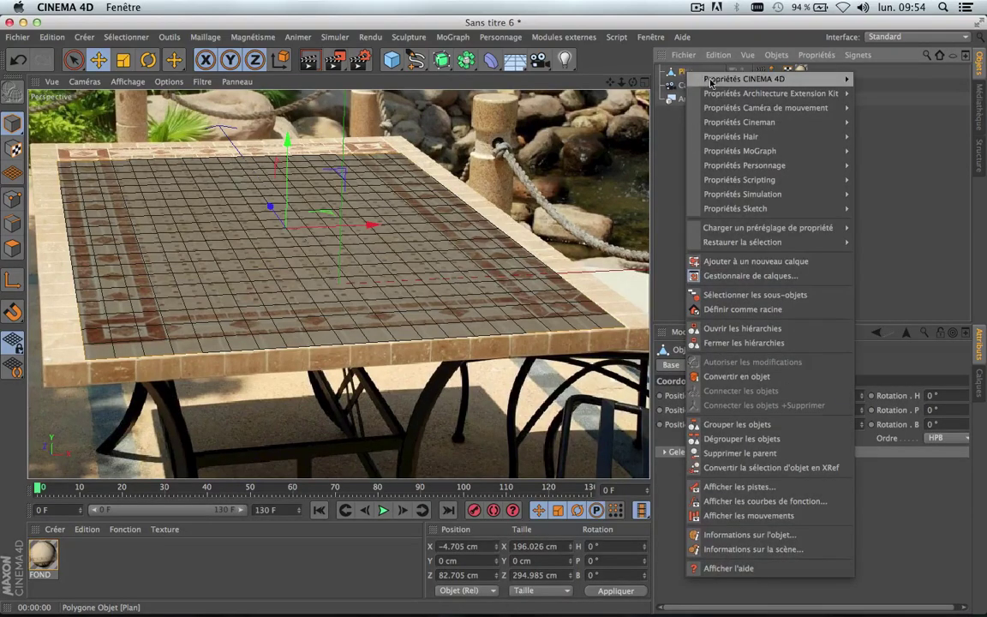
{"action": "mouse_move", "coordinate": [737, 79]}
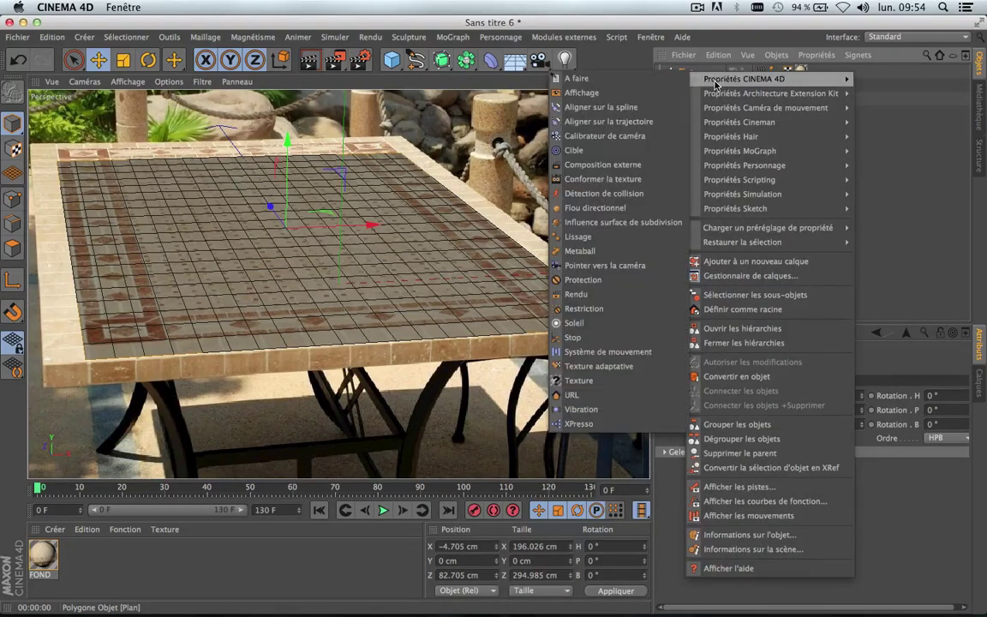
{"action": "left_click", "coordinate": [584, 182]}
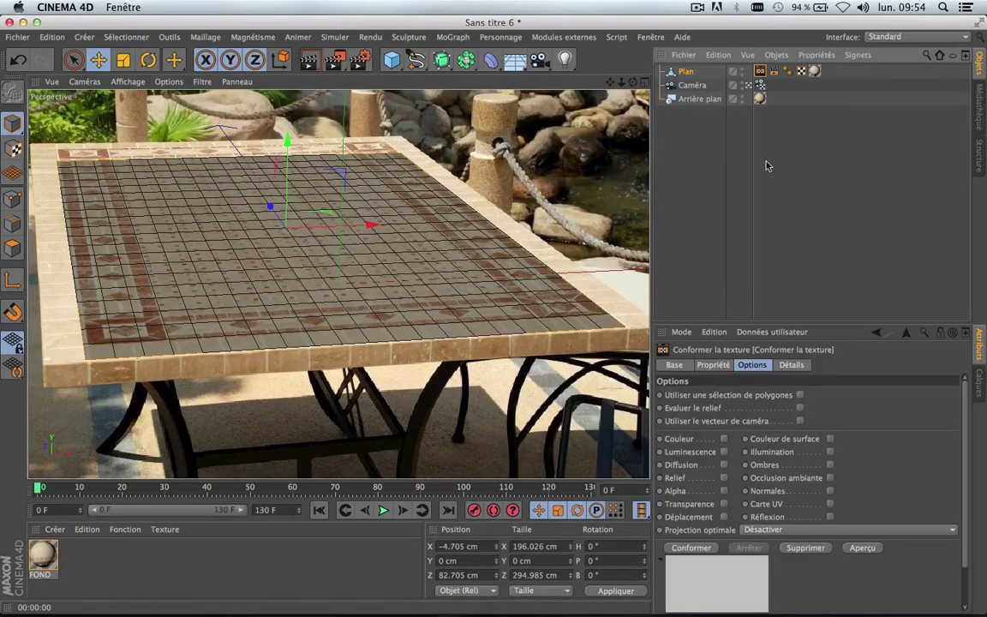
Step: Set the baked texture's output file to PLAN 1 in the Bureau folder
{"action": "left_click", "coordinate": [711, 365]}
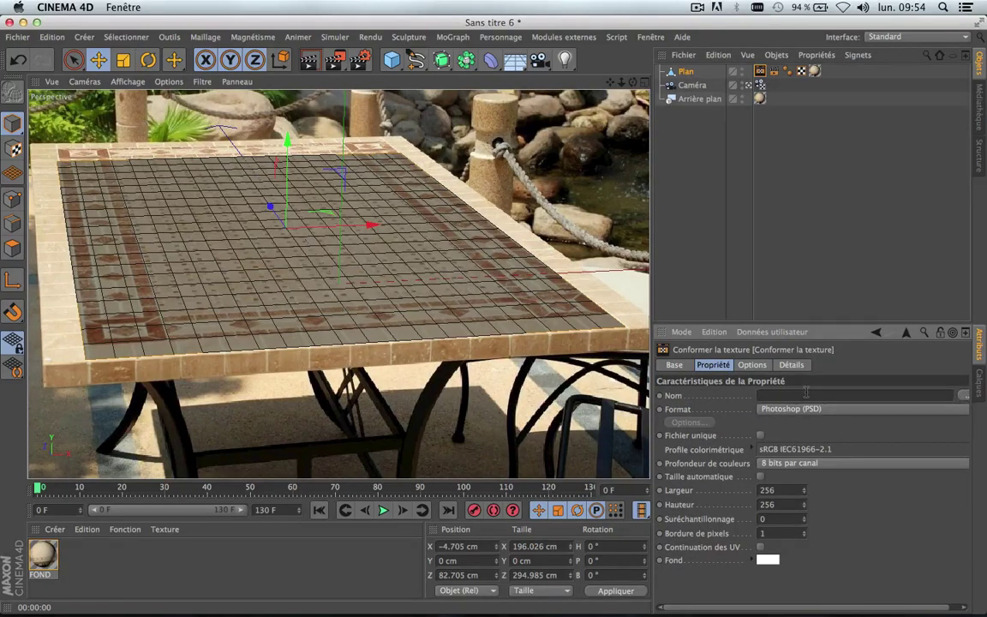
{"action": "left_click", "coordinate": [964, 396]}
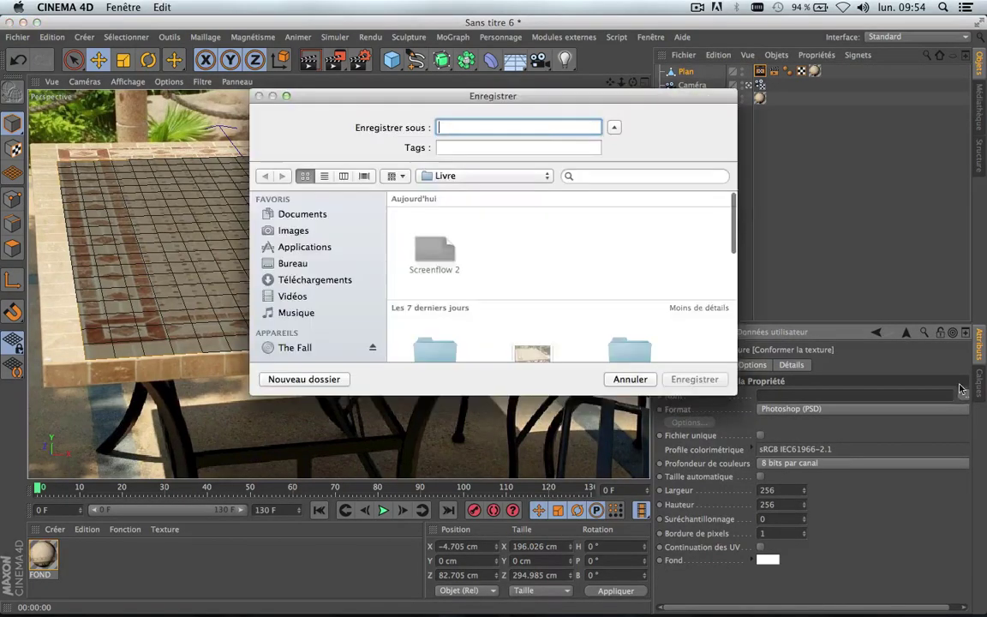
{"action": "left_click", "coordinate": [272, 263]}
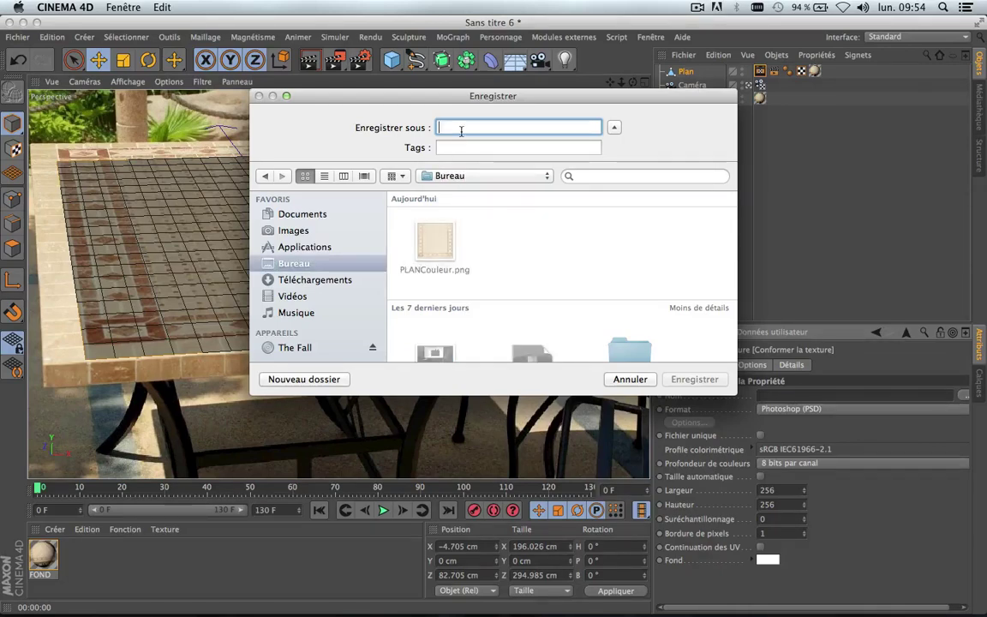
{"action": "type", "text": "PLAN"}
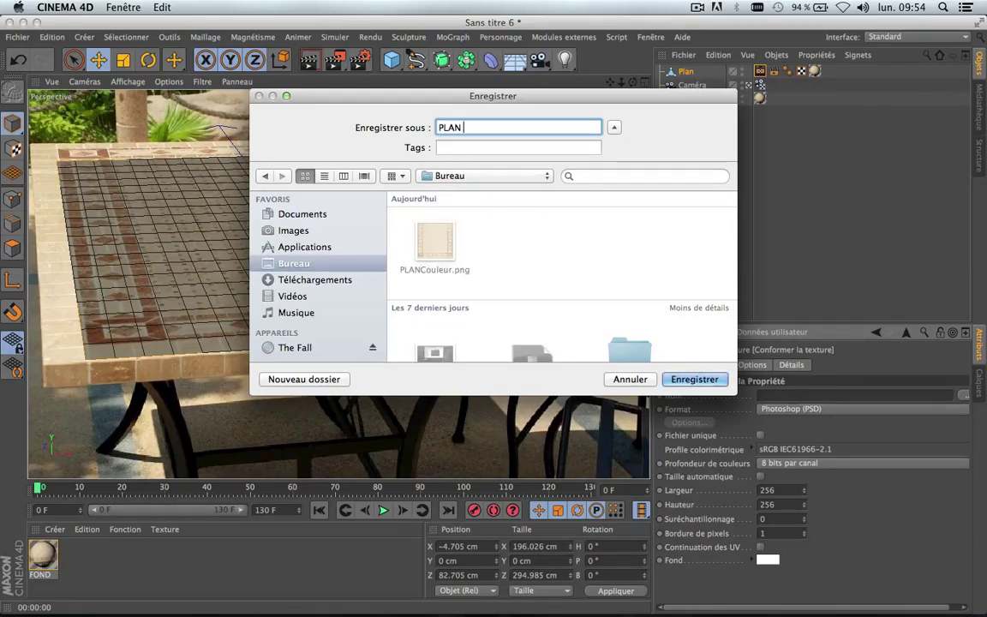
{"action": "type", "text": " 1"}
{"action": "left_click", "coordinate": [693, 379]}
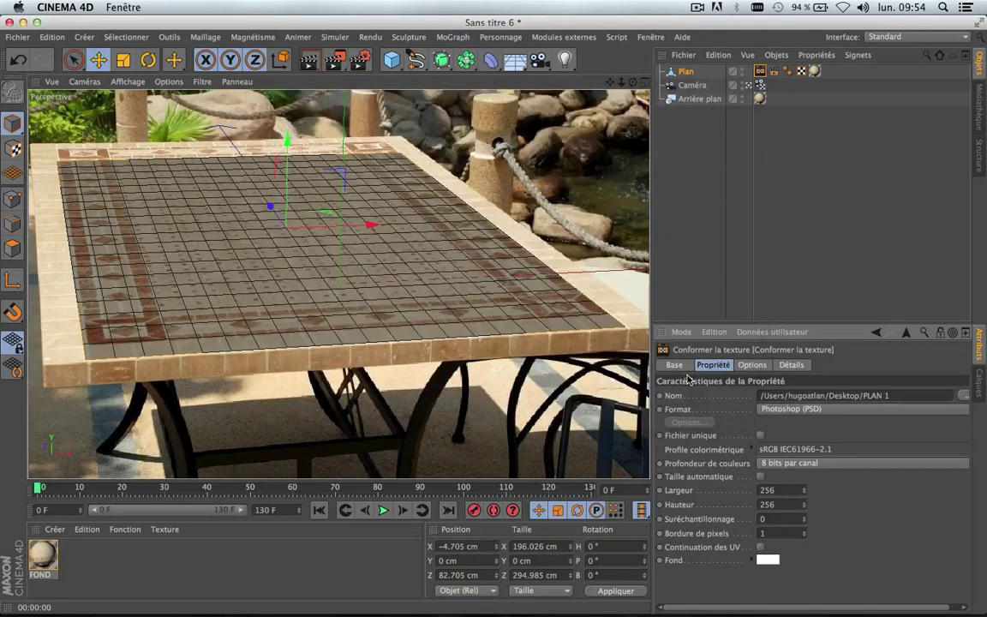
Step: Set the baked texture's format to PNG and change its output pixel size
{"action": "left_click", "coordinate": [855, 418]}
{"action": "left_click", "coordinate": [779, 181]}
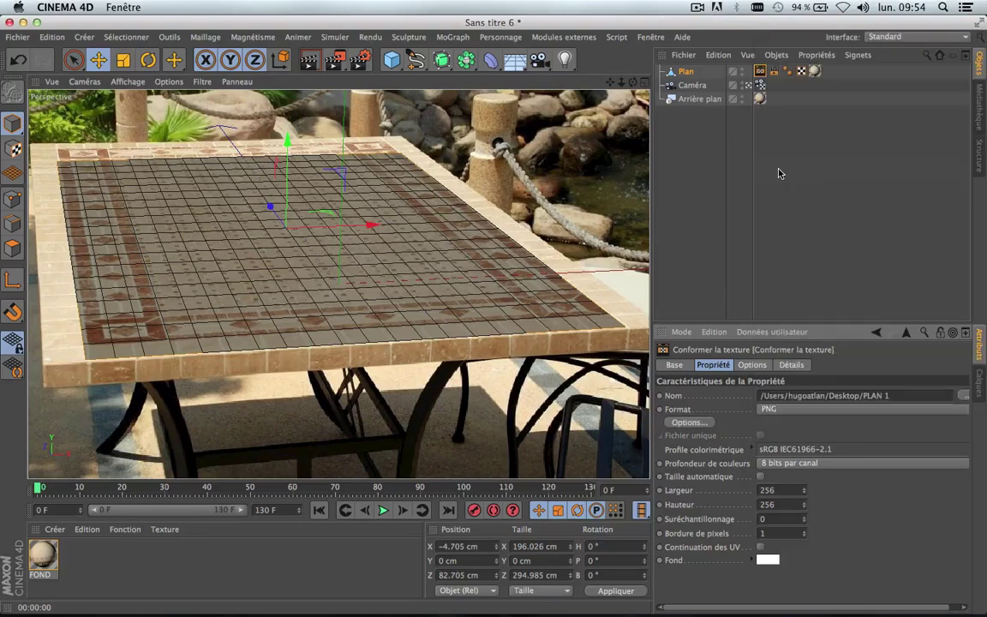
{"action": "left_click", "coordinate": [774, 490]}
{"action": "type", "text": "1"}
{"action": "type", "text": "10"}
Step: Enable the Couleur channel in the texture baking options
{"action": "left_click", "coordinate": [751, 365]}
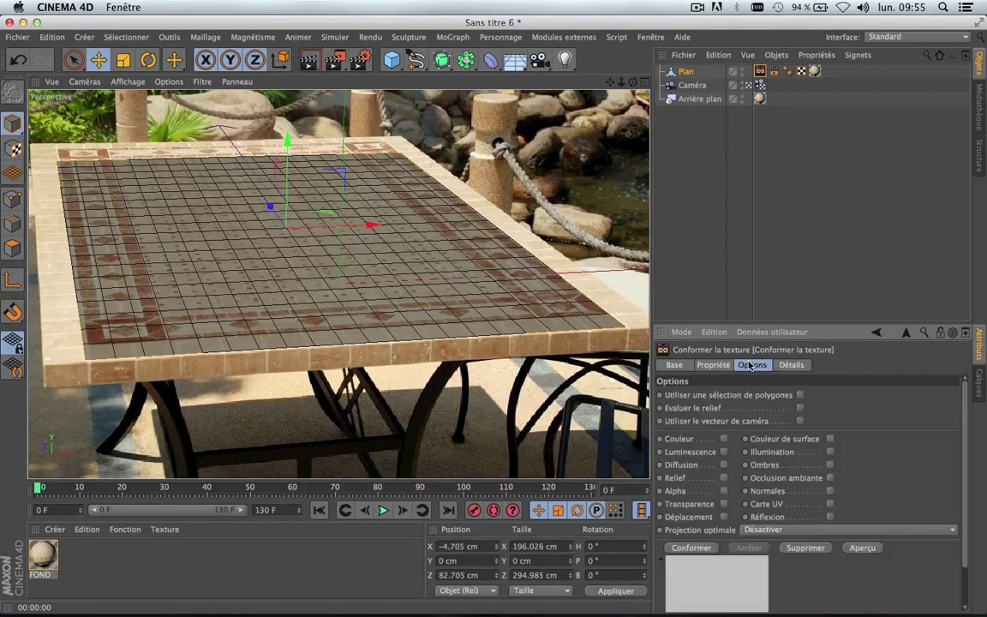
{"action": "left_click", "coordinate": [724, 439]}
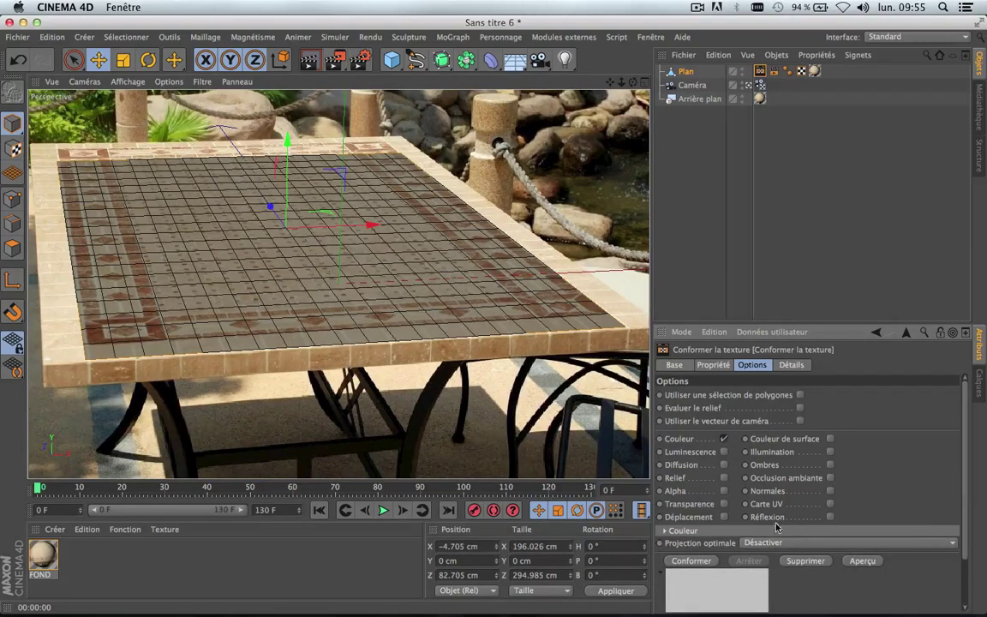
Step: Bake the plane's texture and create a new material with Spécularité disabled
{"action": "left_click", "coordinate": [700, 564]}
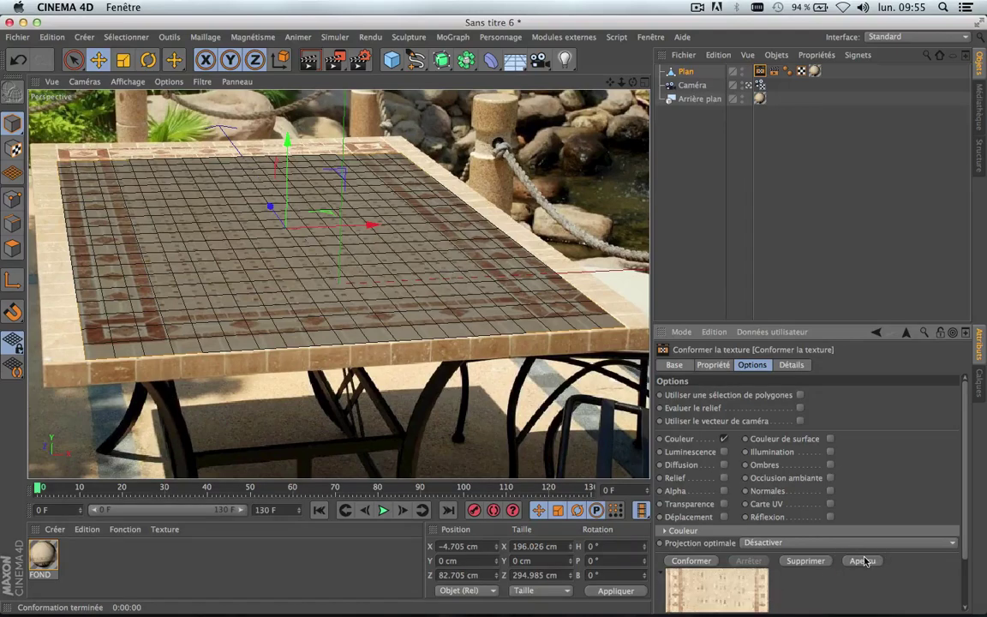
{"action": "double_click", "coordinate": [124, 563]}
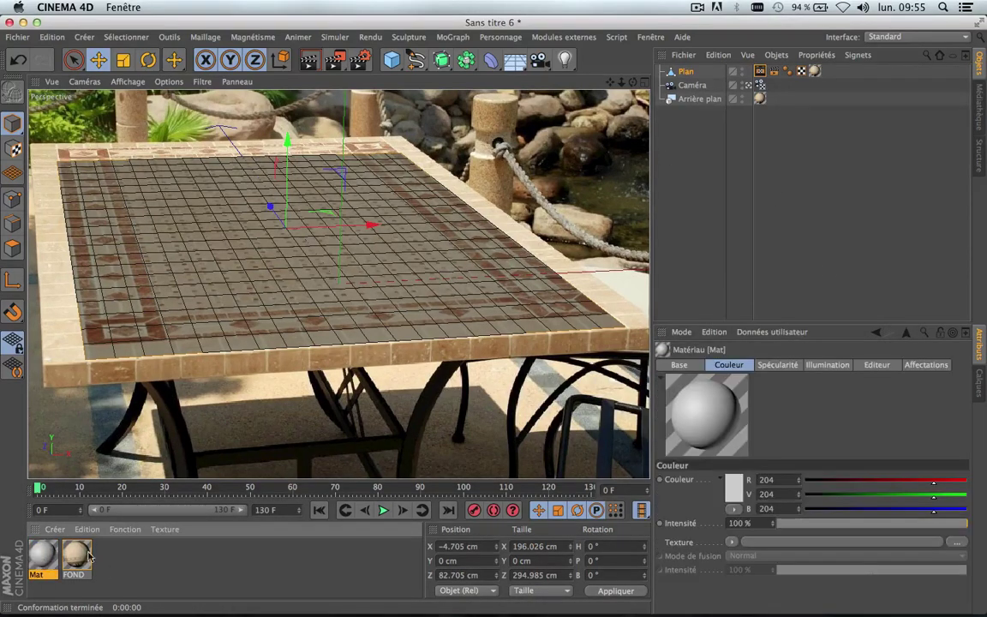
{"action": "double_click", "coordinate": [43, 553]}
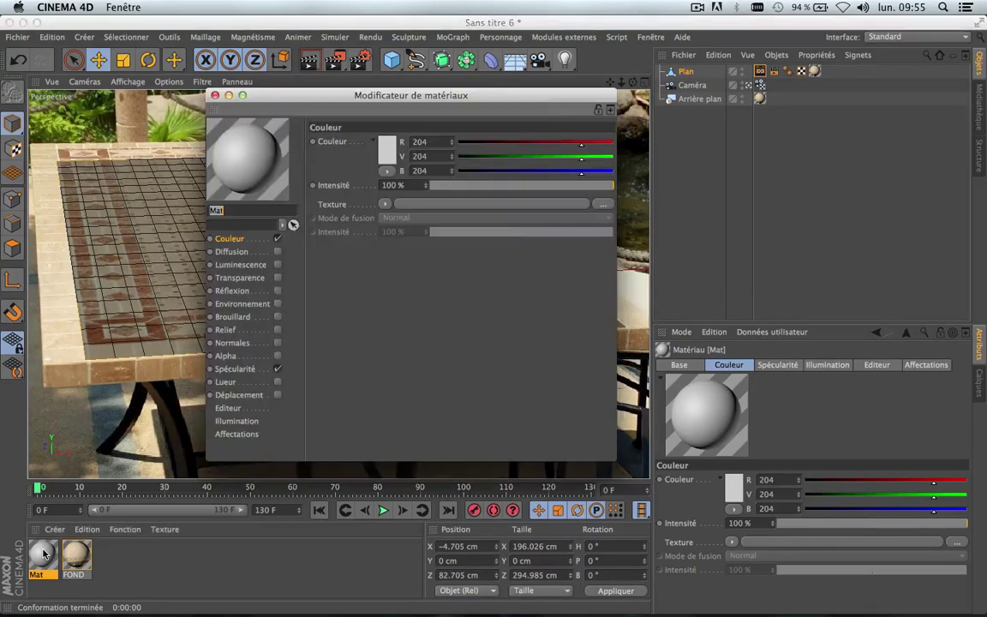
{"action": "left_click", "coordinate": [277, 368]}
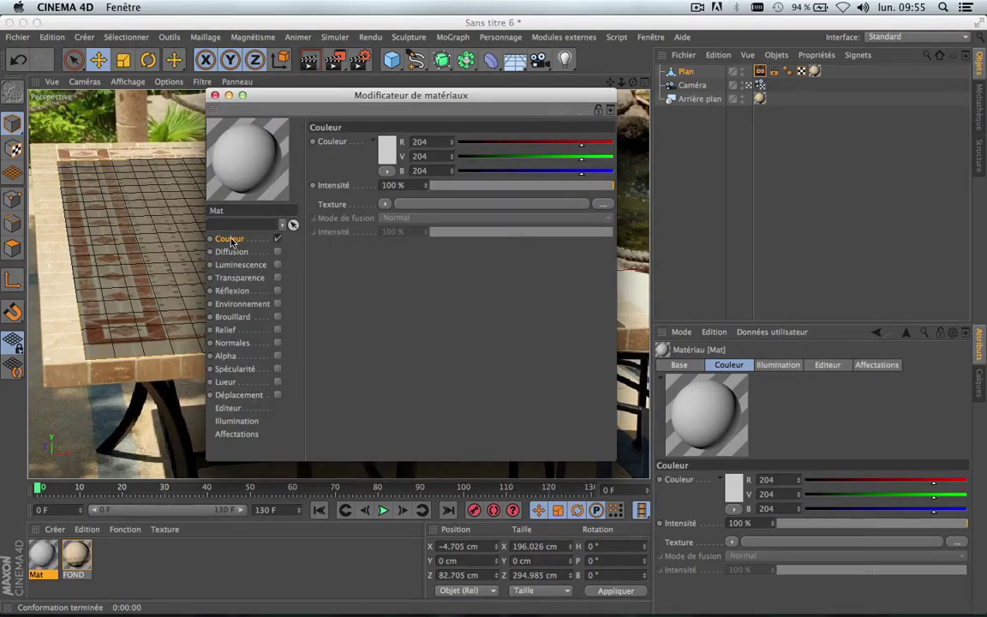
Step: Load PLAN_1Couleur.png from the Bureau folder as the new material's Couleur texture
{"action": "left_click", "coordinate": [604, 204]}
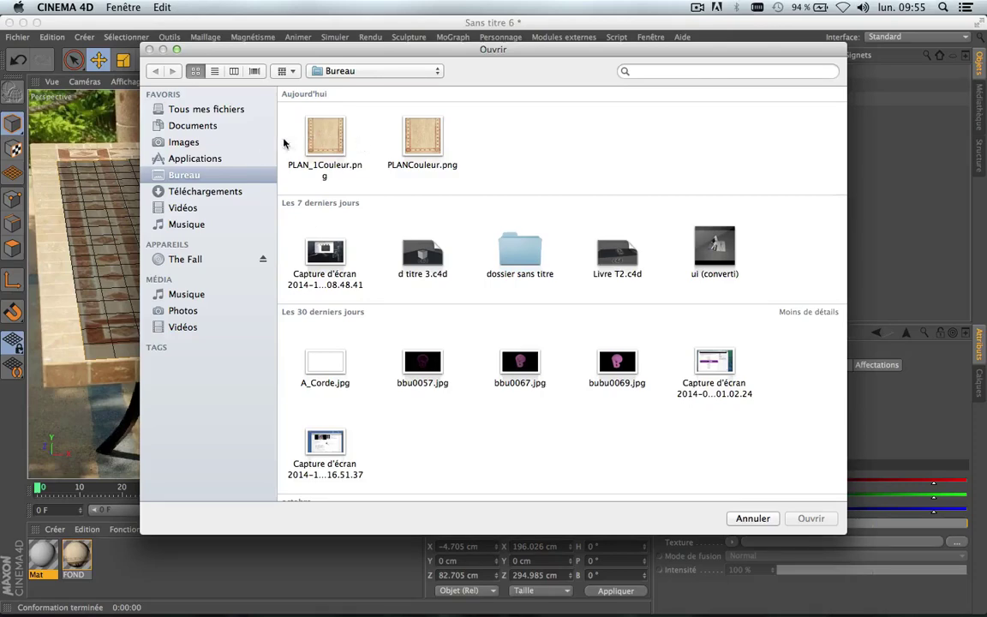
{"action": "double_click", "coordinate": [330, 143]}
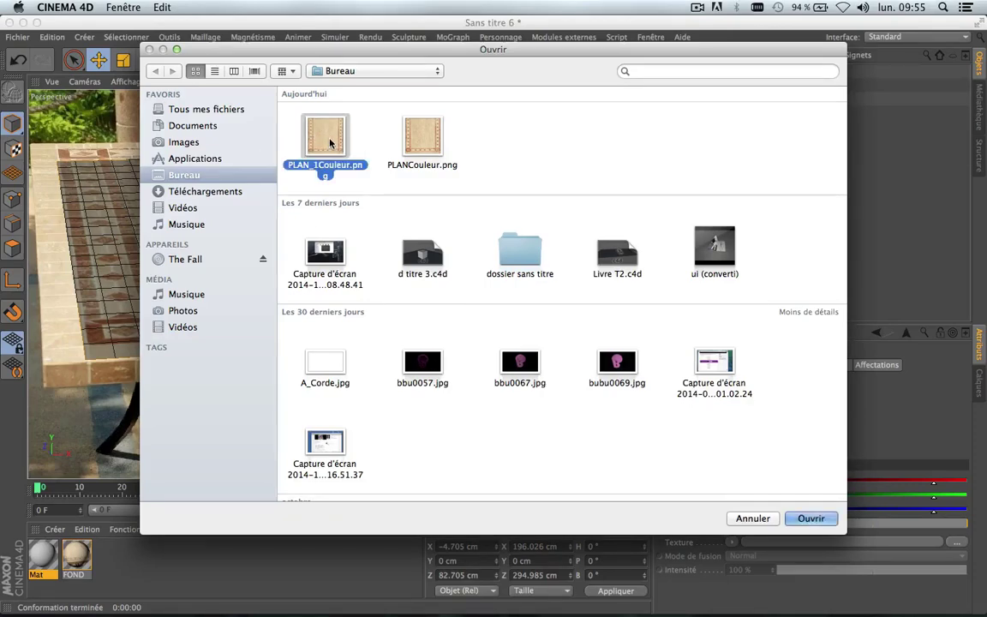
{"action": "left_click", "coordinate": [595, 229]}
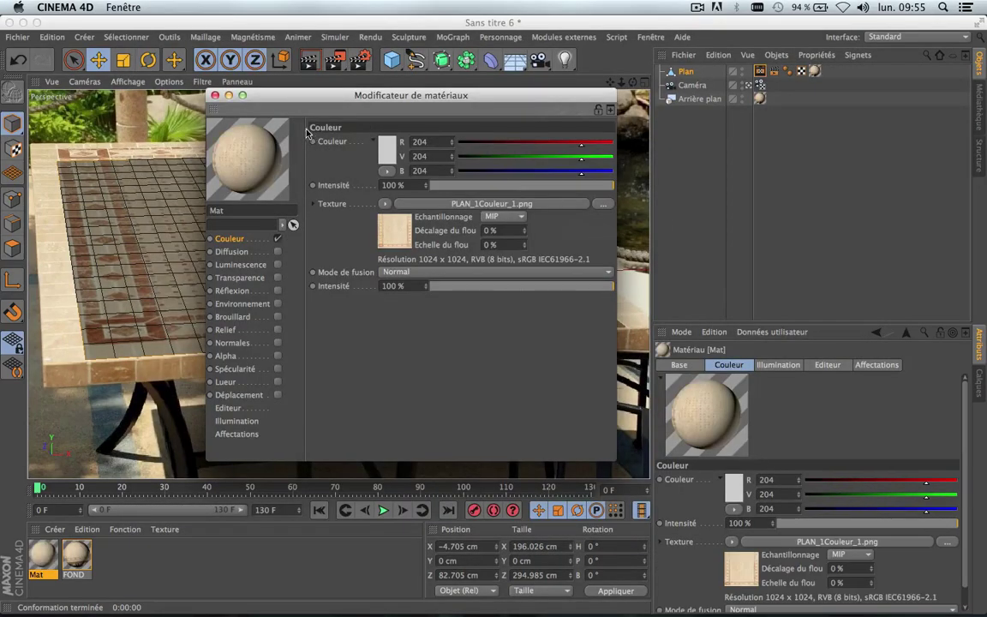
{"action": "left_click", "coordinate": [216, 96]}
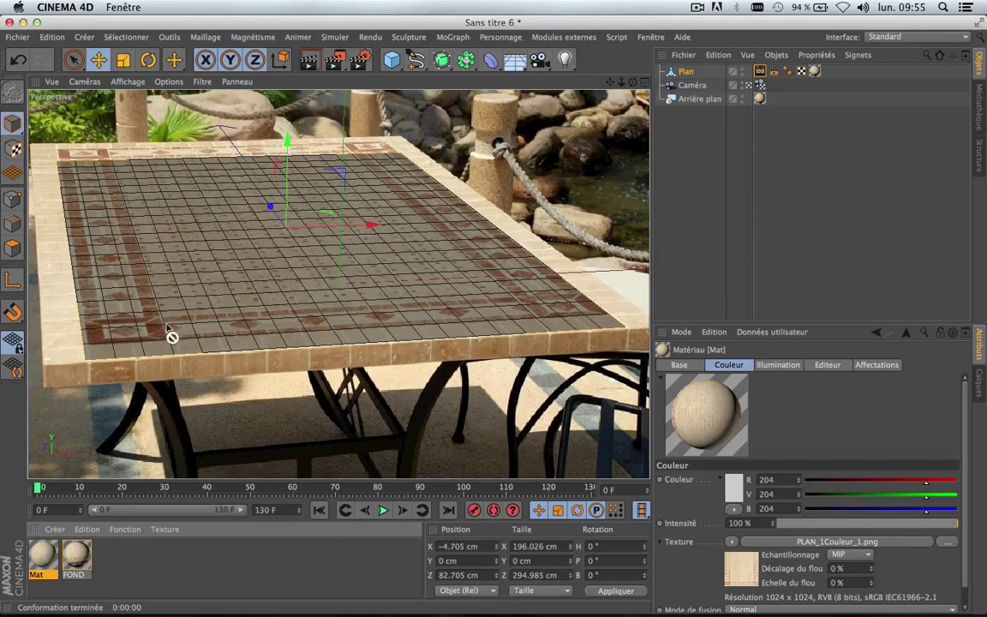
Step: Apply the baked-texture material Mat to the plane and delete the plane's camera-projected FOND texture tag
{"action": "left_click_drag", "start_coordinate": [686, 75], "coordinate": [687, 75]}
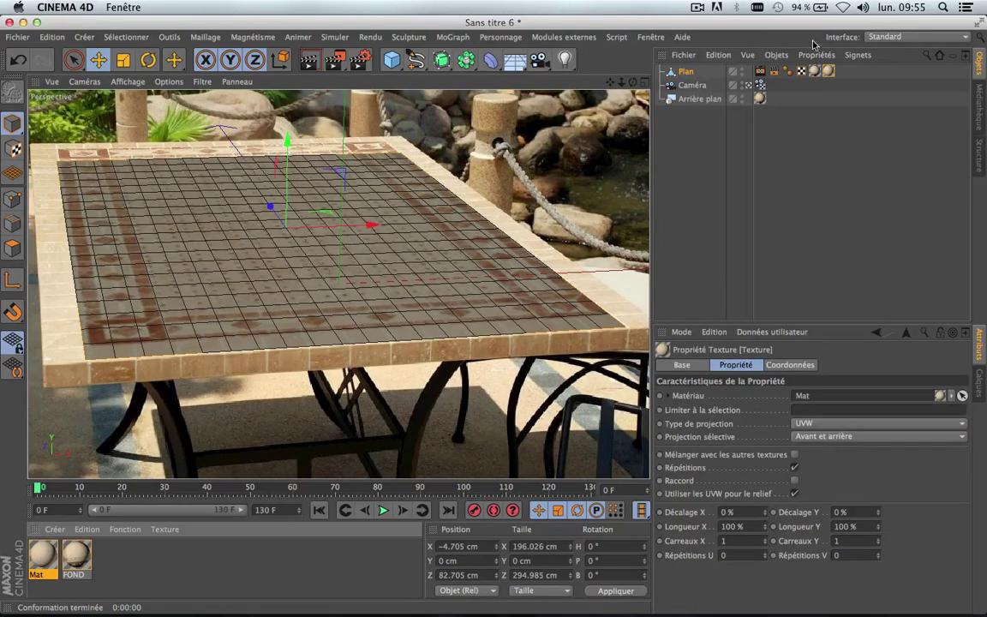
{"action": "left_click", "coordinate": [816, 74]}
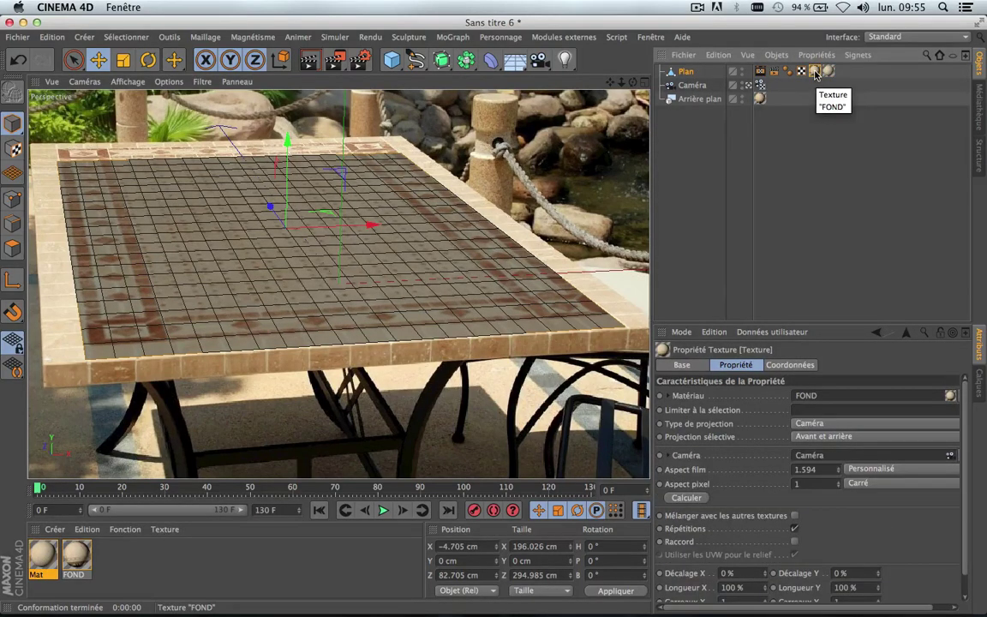
{"action": "key", "text": "Delete"}
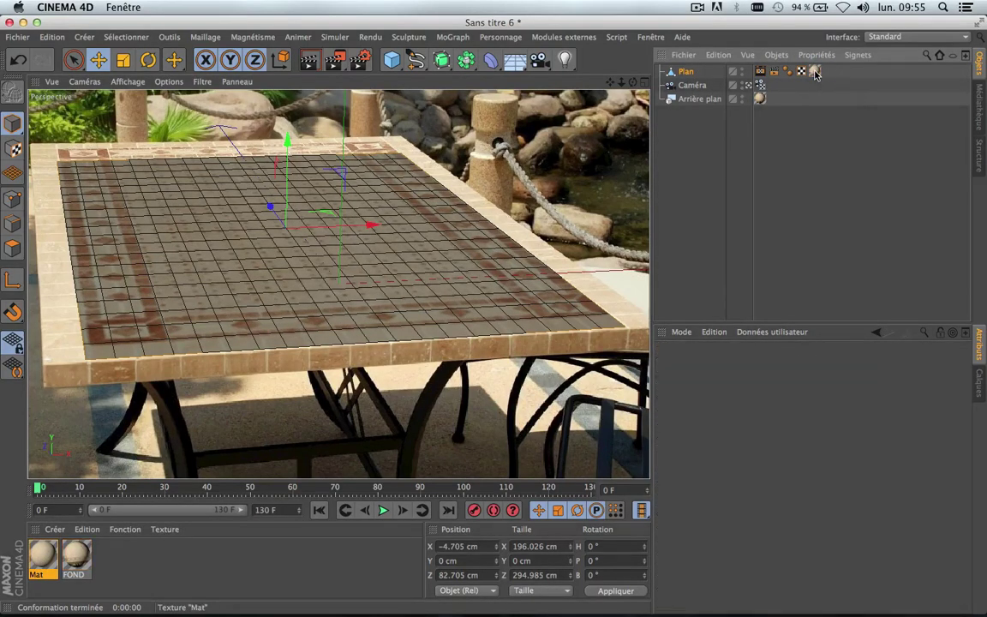
Step: Render the view with the Arrière plan object hidden to check the baked plane alone, and show the background again
{"action": "left_click", "coordinate": [743, 97]}
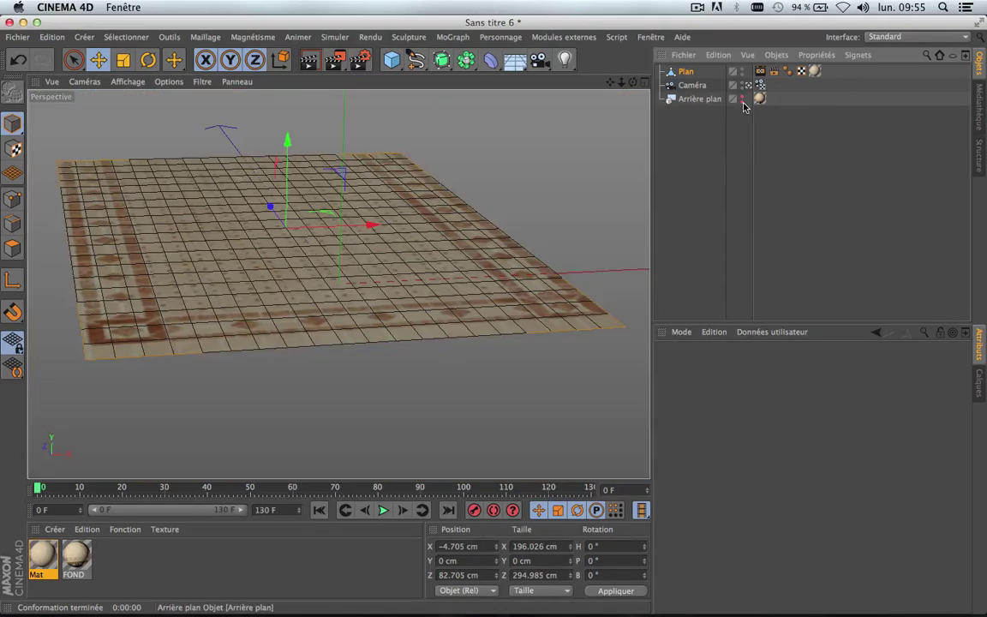
{"action": "left_click", "coordinate": [310, 59]}
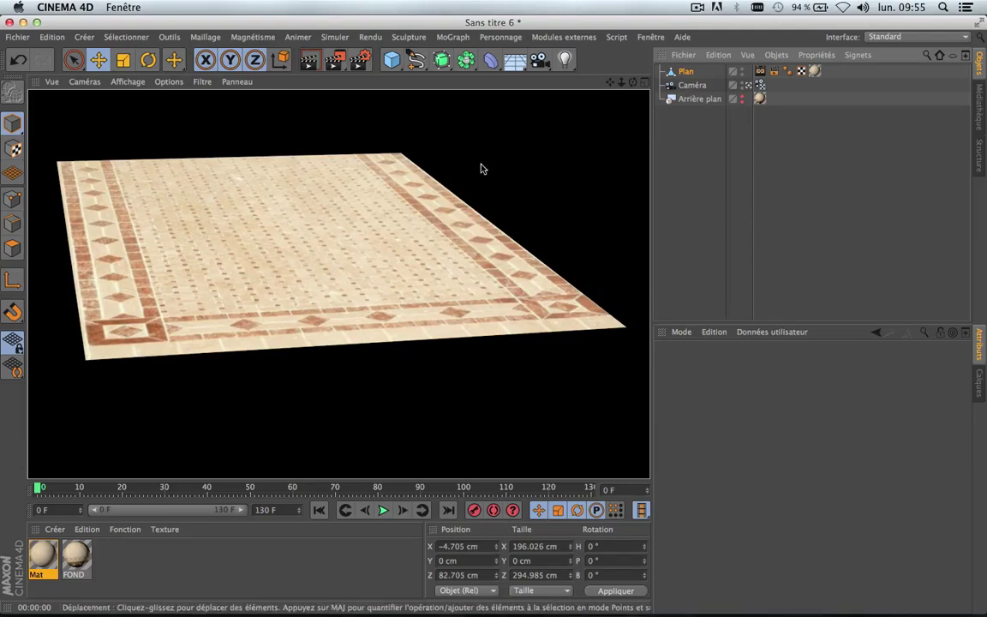
{"action": "left_click", "coordinate": [742, 101]}
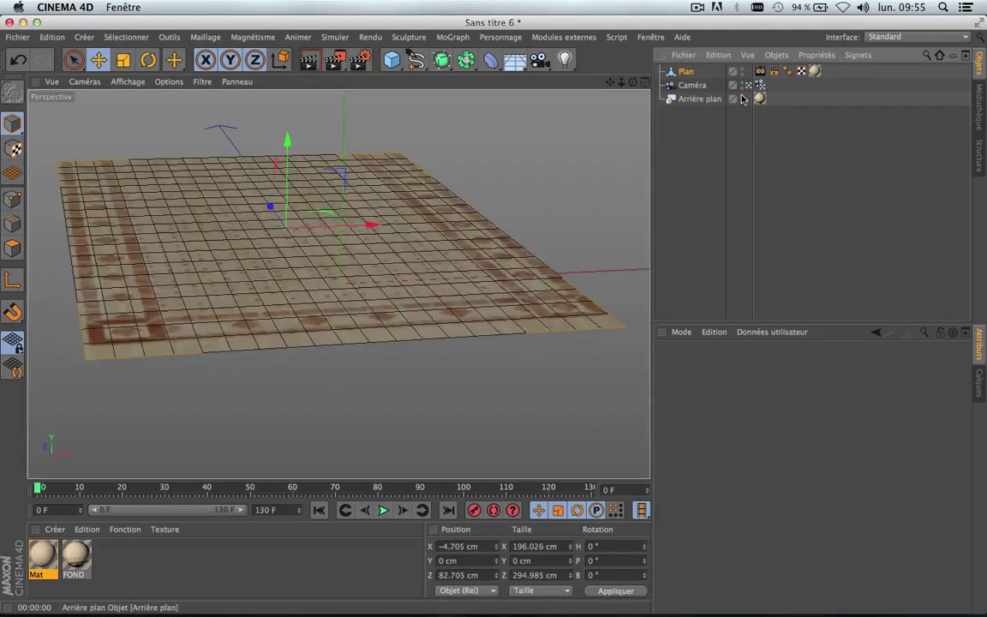
{"action": "left_click", "coordinate": [742, 96]}
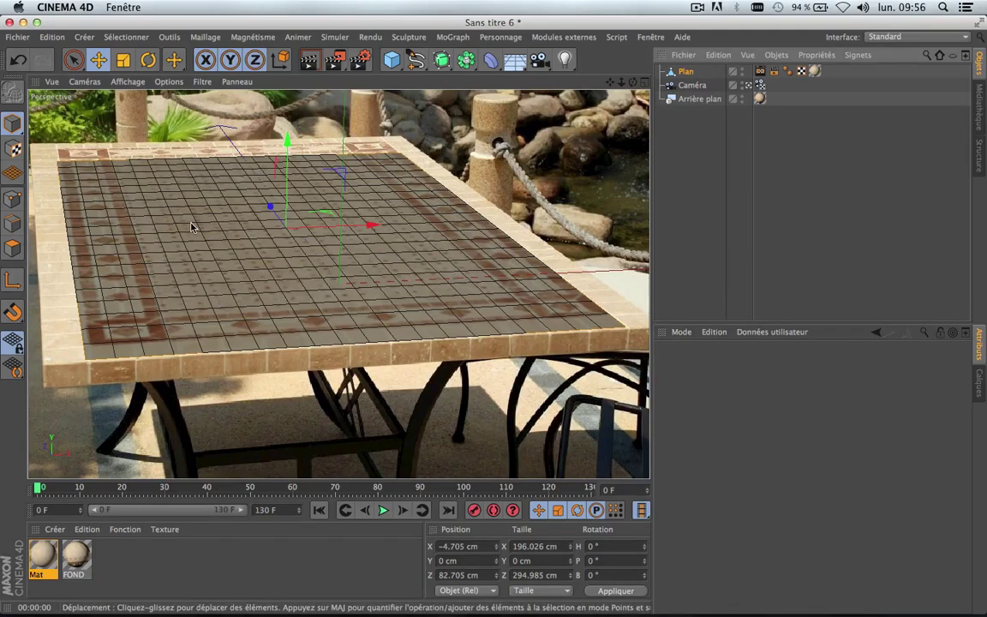
Step: Add a test cube, scale it uniformly to about 39.6 cm, and raise it to about Y 23 cm above the tabletop
{"action": "left_click", "coordinate": [391, 60]}
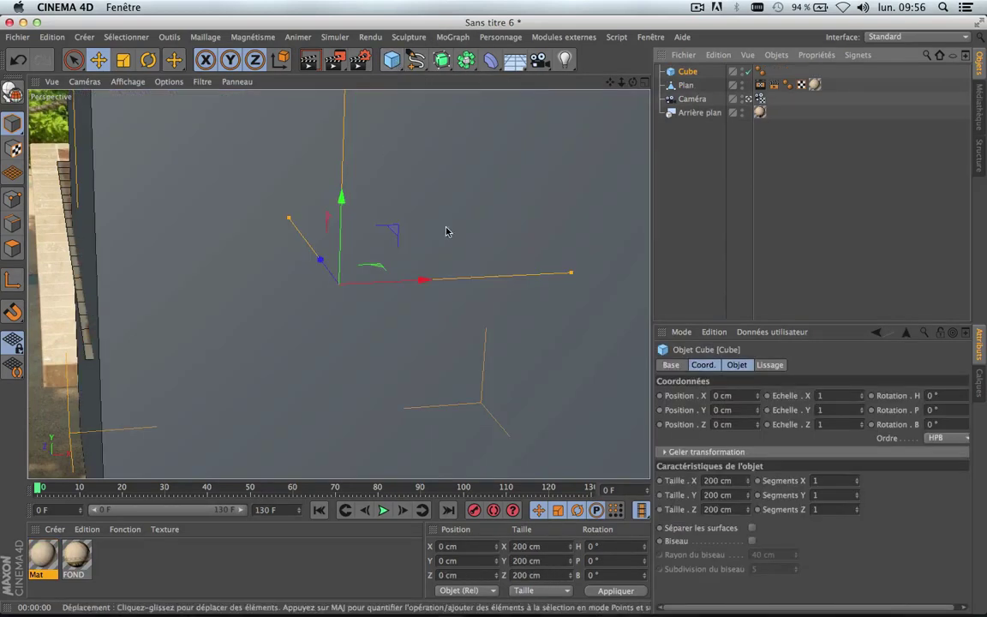
{"action": "key", "text": "t"}
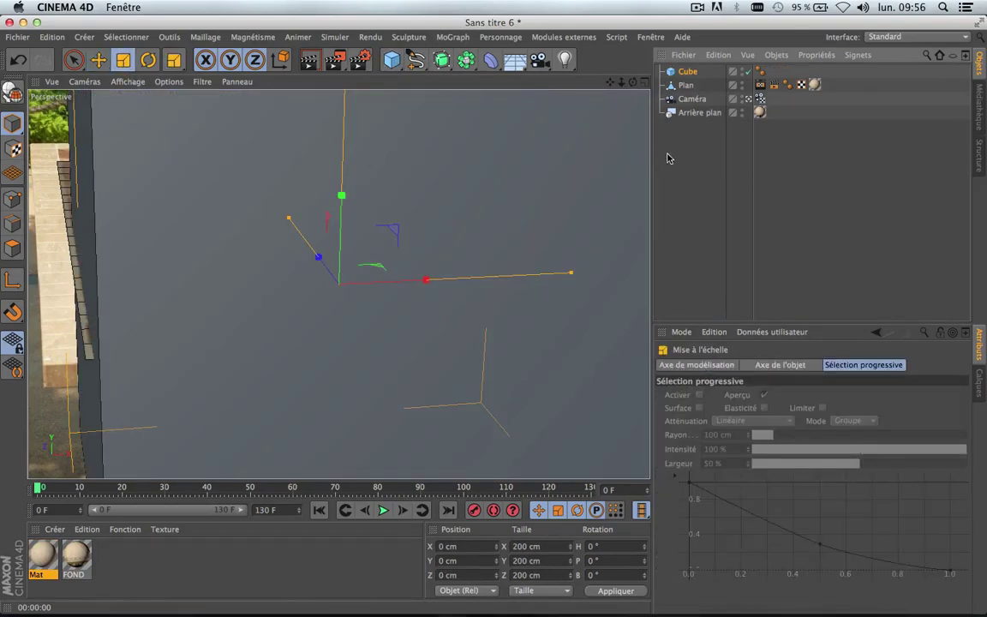
{"action": "left_click_drag", "start_coordinate": [599, 163], "coordinate": [292, 373]}
{"action": "left_click", "coordinate": [107, 61]}
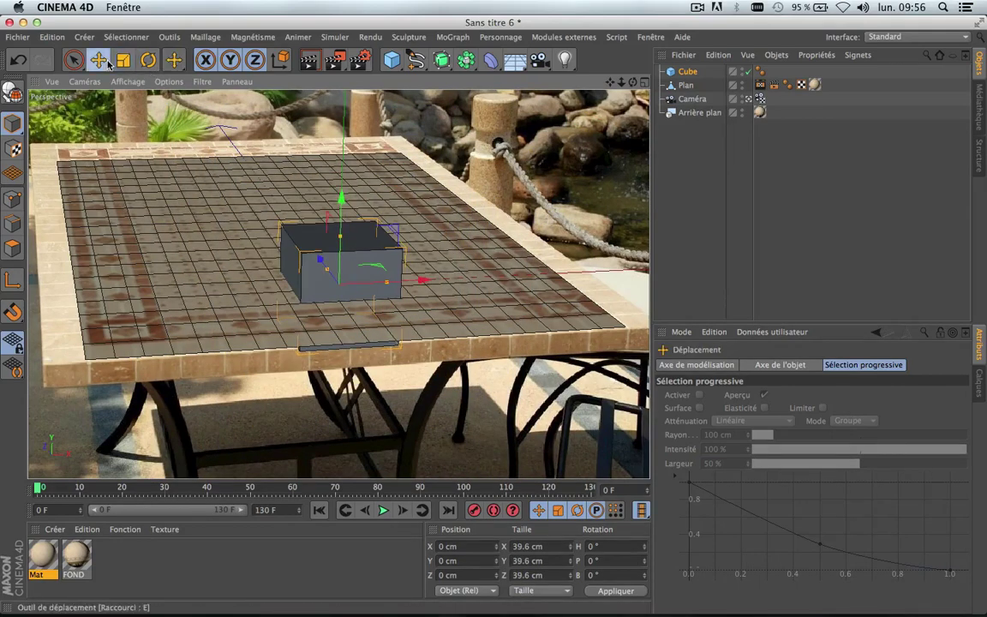
{"action": "left_click_drag", "start_coordinate": [342, 198], "coordinate": [342, 142]}
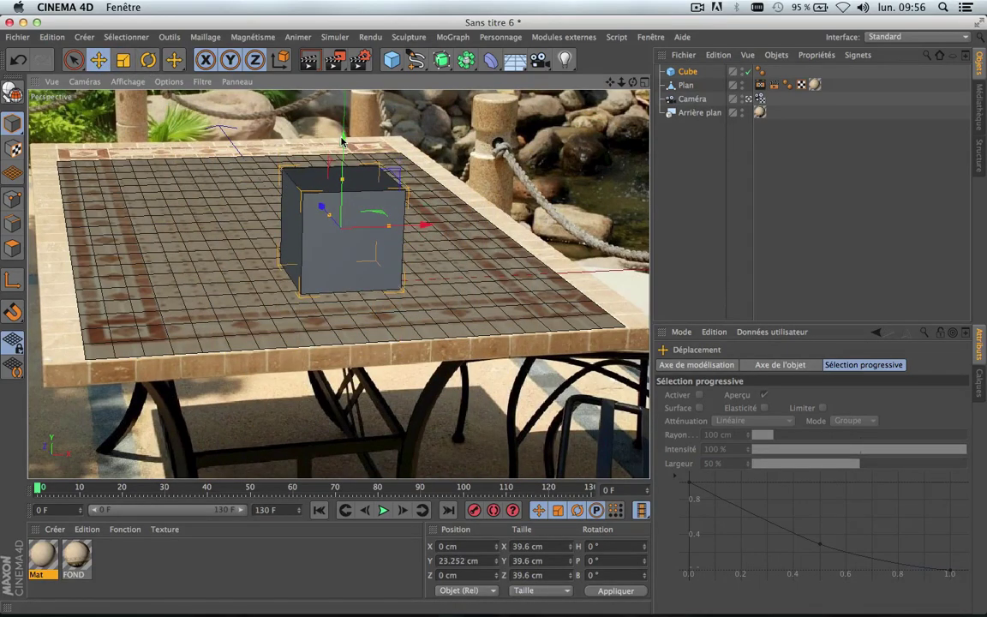
Step: Add a light at about Y 102 cm, Z -163 cm behind the cube, with Masques d'ombres (ombres diffuses) shadows
{"action": "left_click", "coordinate": [564, 59]}
{"action": "left_click_drag", "start_coordinate": [342, 195], "coordinate": [345, 54]}
{"action": "left_click_drag", "start_coordinate": [325, 127], "coordinate": [463, 242]}
{"action": "left_click_drag", "start_coordinate": [498, 189], "coordinate": [503, 31]}
{"action": "left_click", "coordinate": [729, 504]}
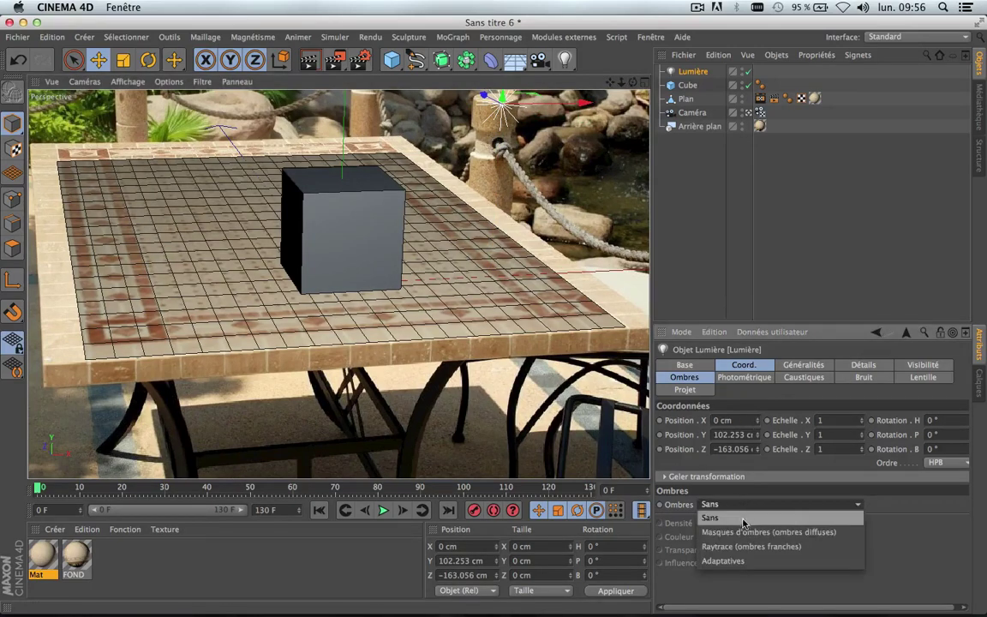
{"action": "left_click", "coordinate": [729, 530]}
Step: Render the view with the plane visible and hidden to compare the cube's shadow on the table, leaving the plane visible
{"action": "left_click", "coordinate": [313, 62]}
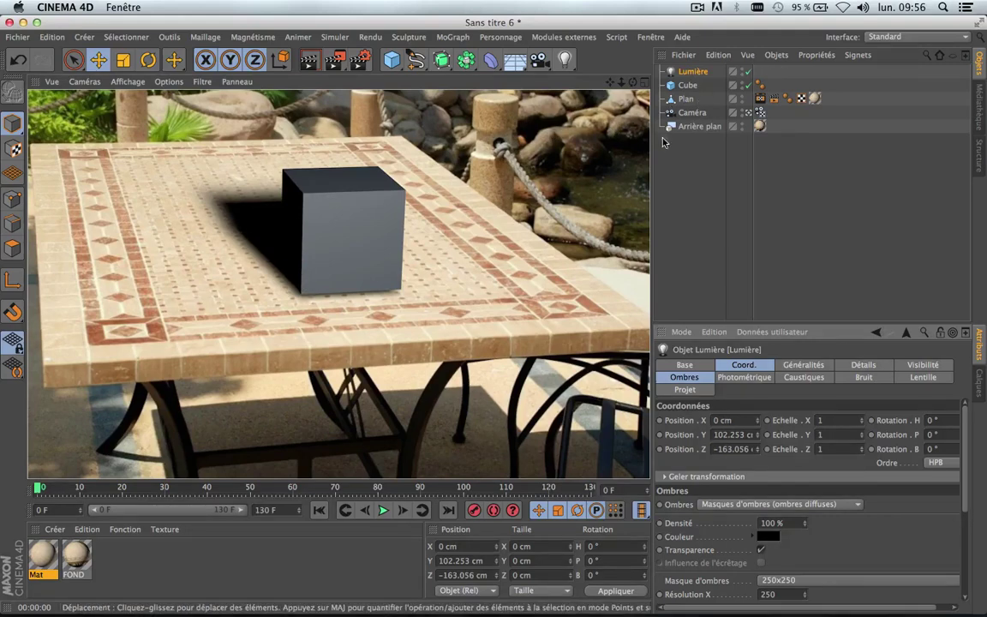
{"action": "left_click", "coordinate": [743, 99]}
{"action": "left_click", "coordinate": [744, 99]}
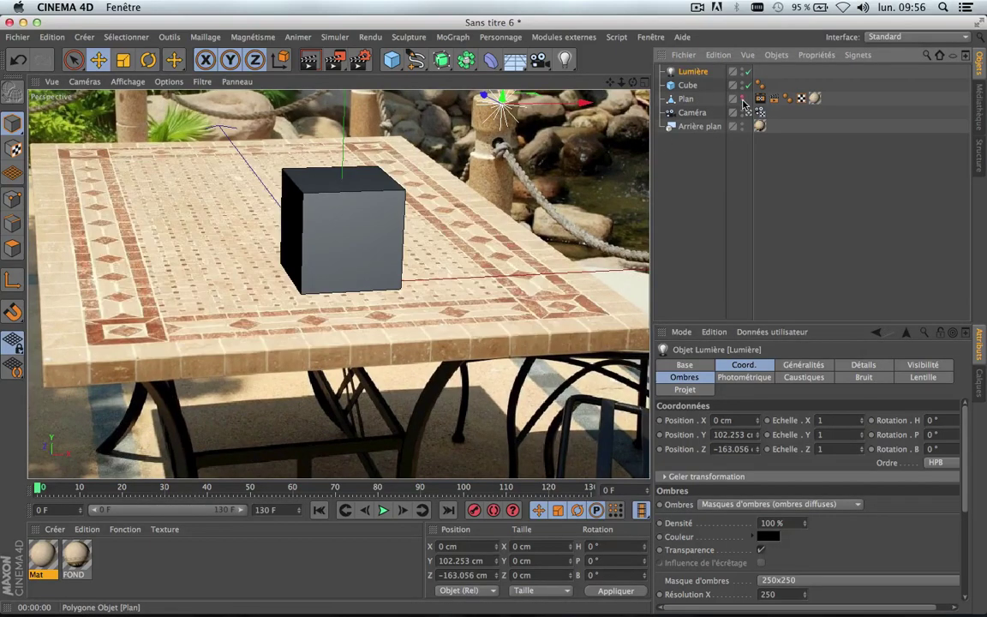
{"action": "left_click", "coordinate": [745, 104]}
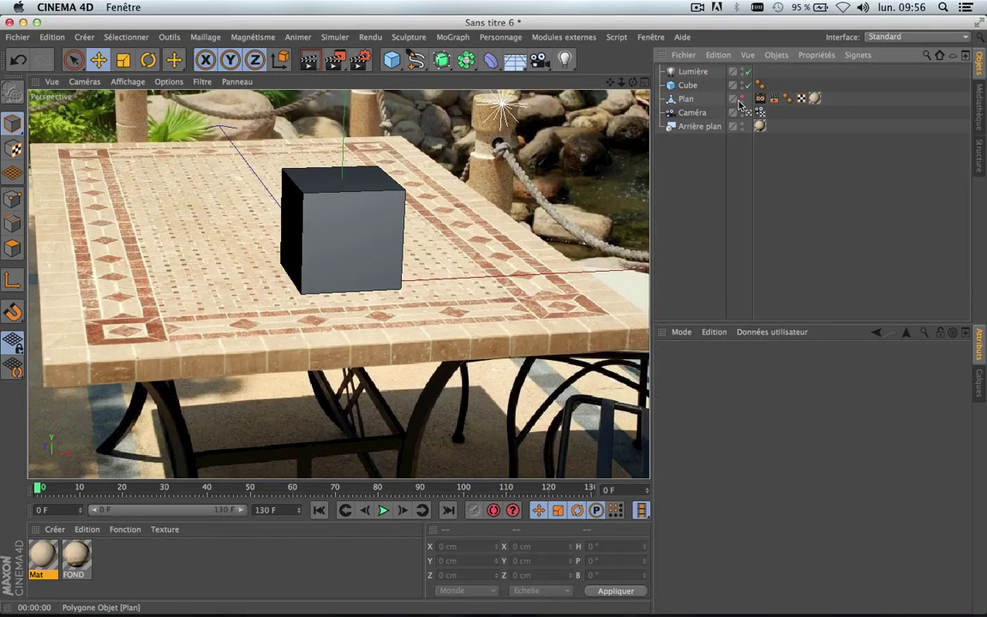
{"action": "left_click", "coordinate": [312, 61]}
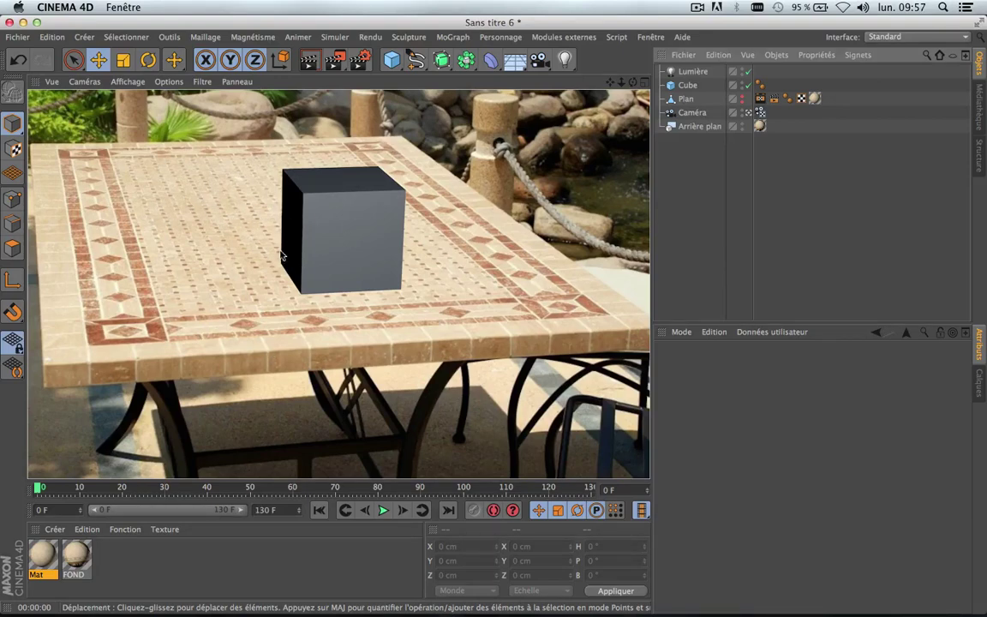
{"action": "left_click", "coordinate": [743, 97]}
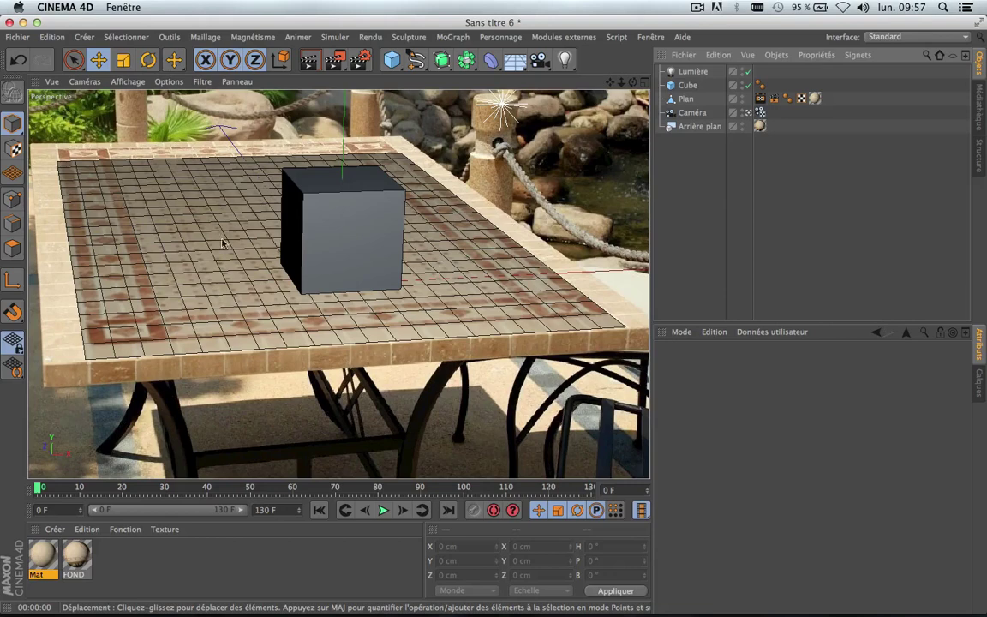
{"action": "left_click", "coordinate": [308, 62]}
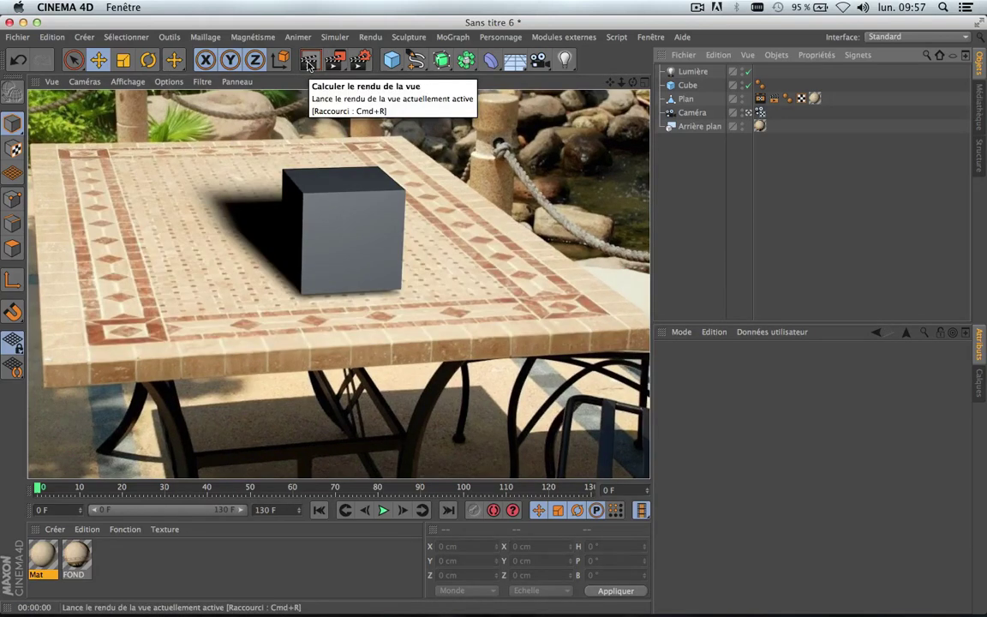
Step: Delete the test light and the test cube from the scene
{"action": "left_click", "coordinate": [693, 72]}
{"action": "key", "text": "Delete"}
{"action": "left_click", "coordinate": [694, 73]}
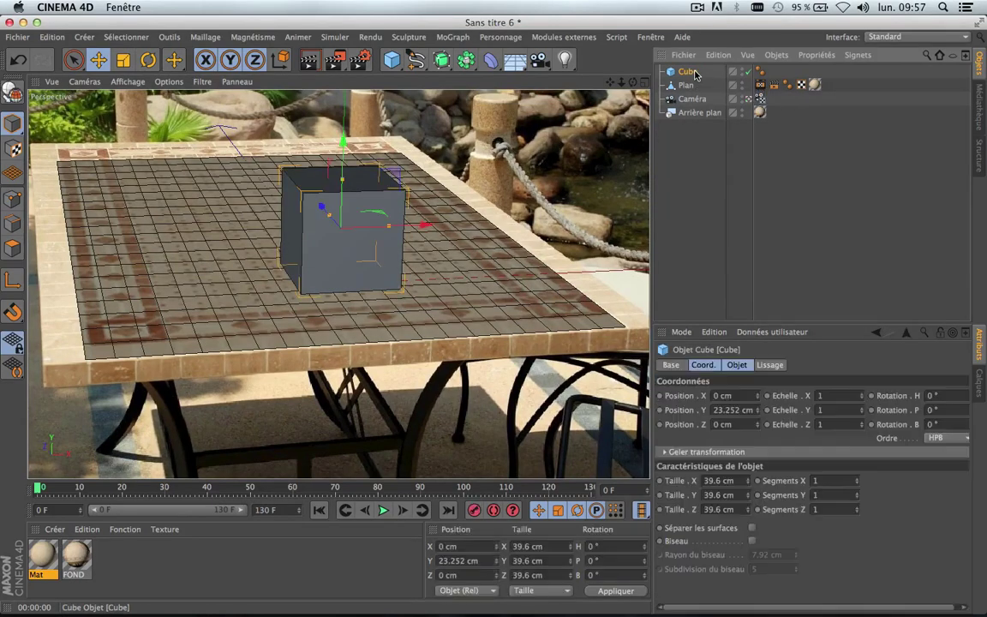
{"action": "key", "text": "Delete"}
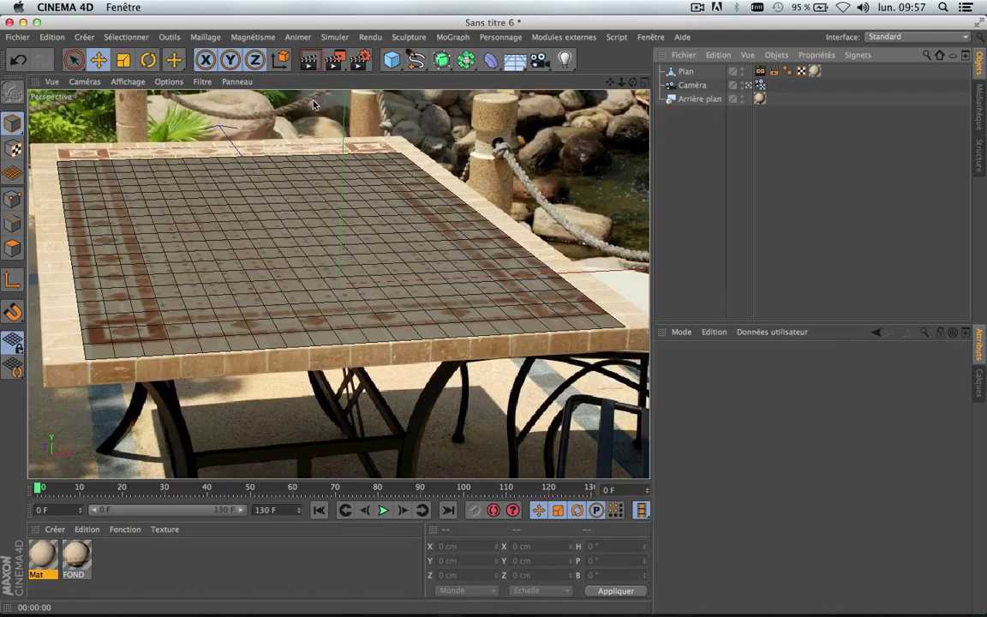
Step: Merge Livre 1.c4d from the livre 1 folder into the current scene
{"action": "left_click", "coordinate": [15, 37]}
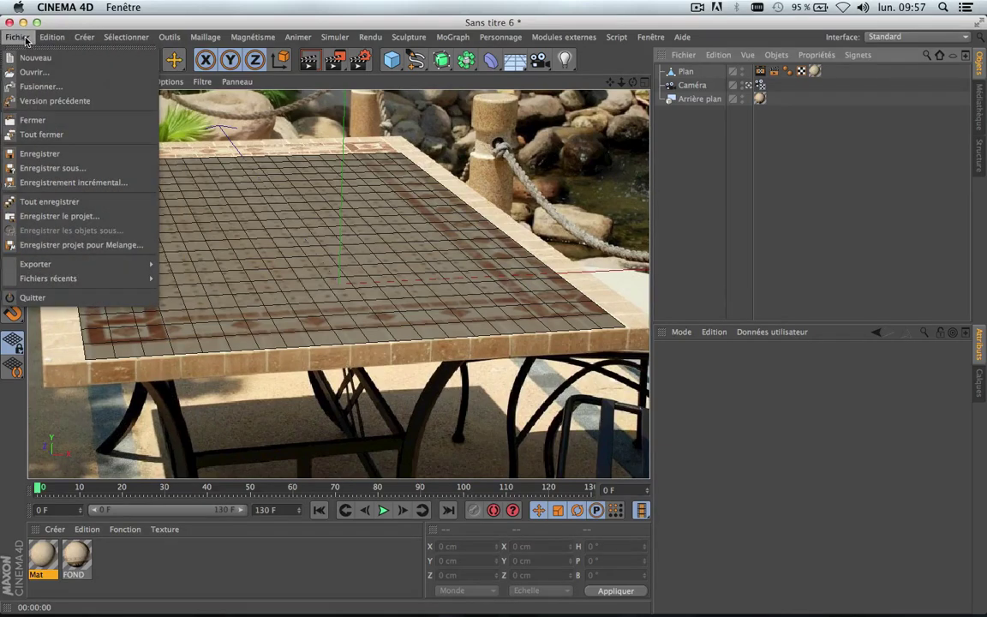
{"action": "left_click", "coordinate": [43, 87]}
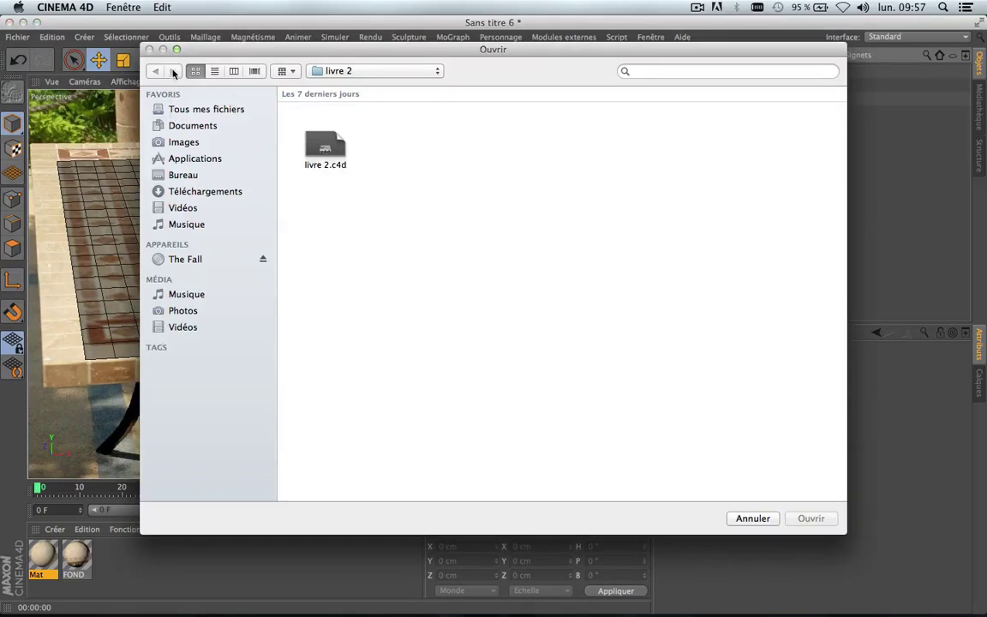
{"action": "left_click", "coordinate": [370, 70]}
{"action": "left_click", "coordinate": [342, 86]}
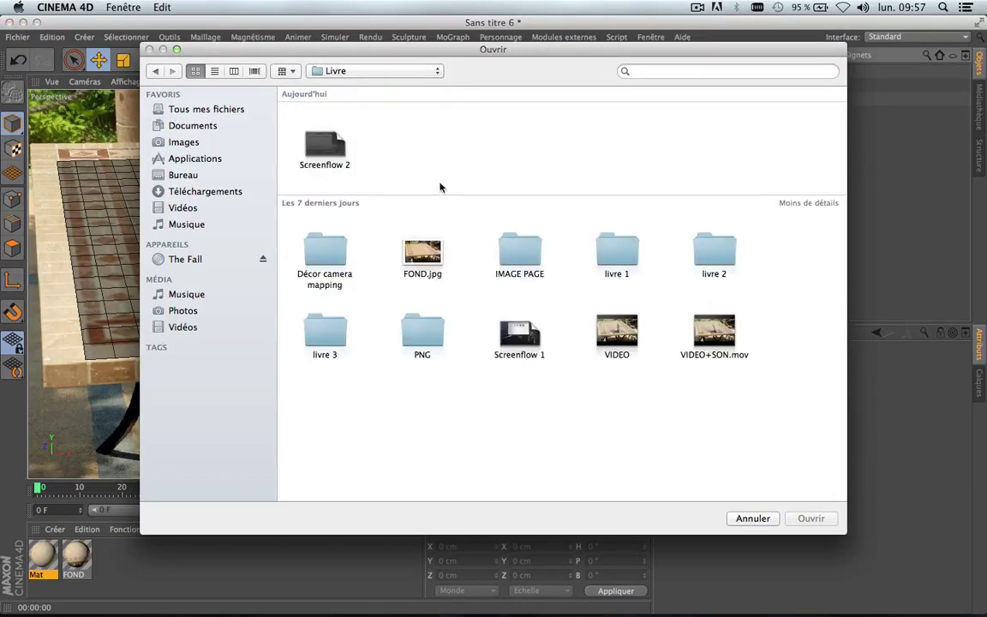
{"action": "double_click", "coordinate": [610, 250]}
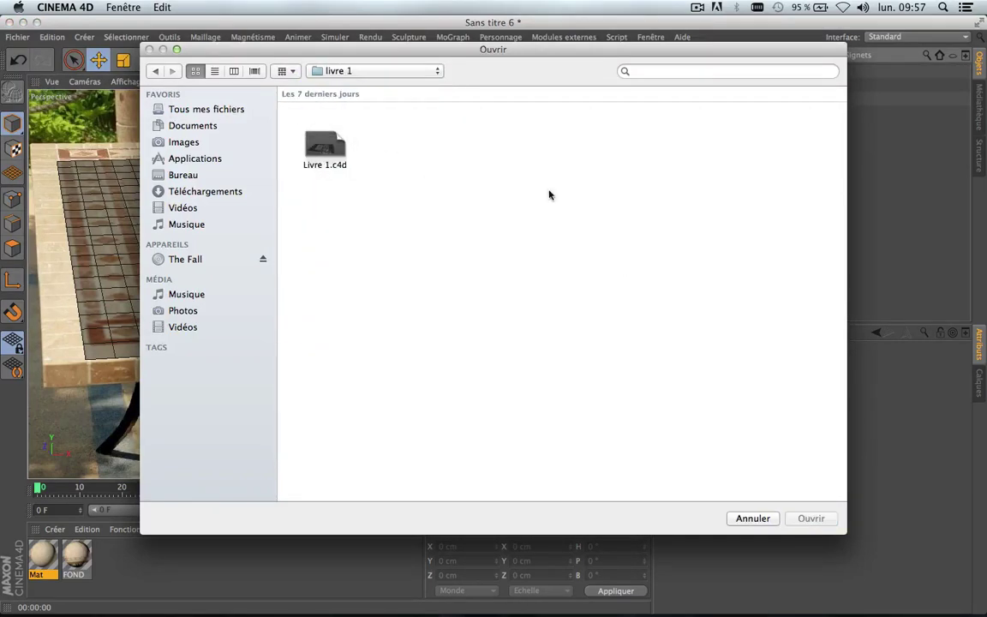
{"action": "double_click", "coordinate": [326, 147]}
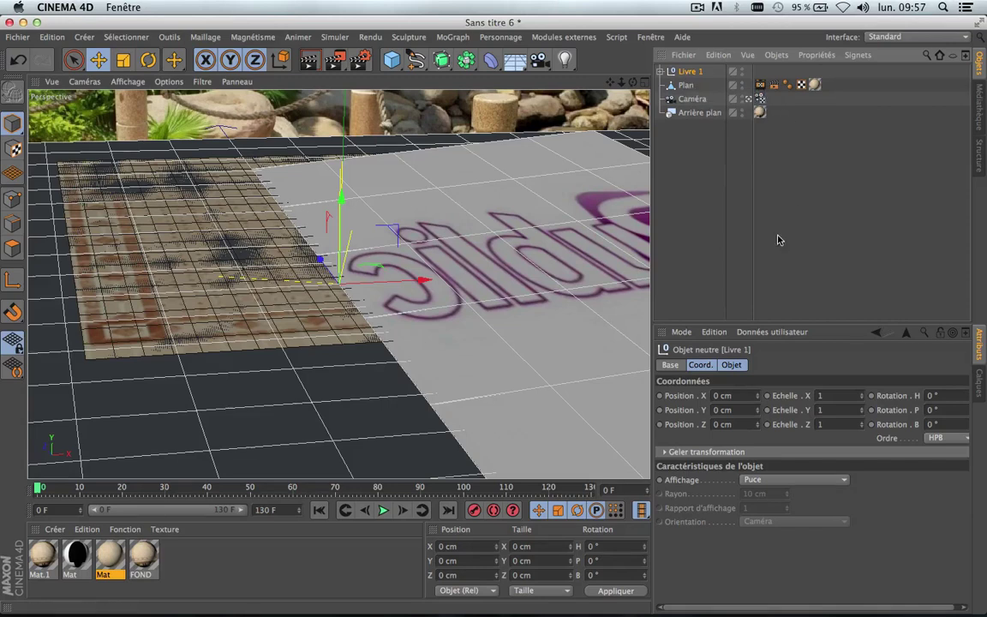
Step: Set the Livre 1 null's scale to 0.3 on X, Y and Z
{"action": "left_click", "coordinate": [701, 365]}
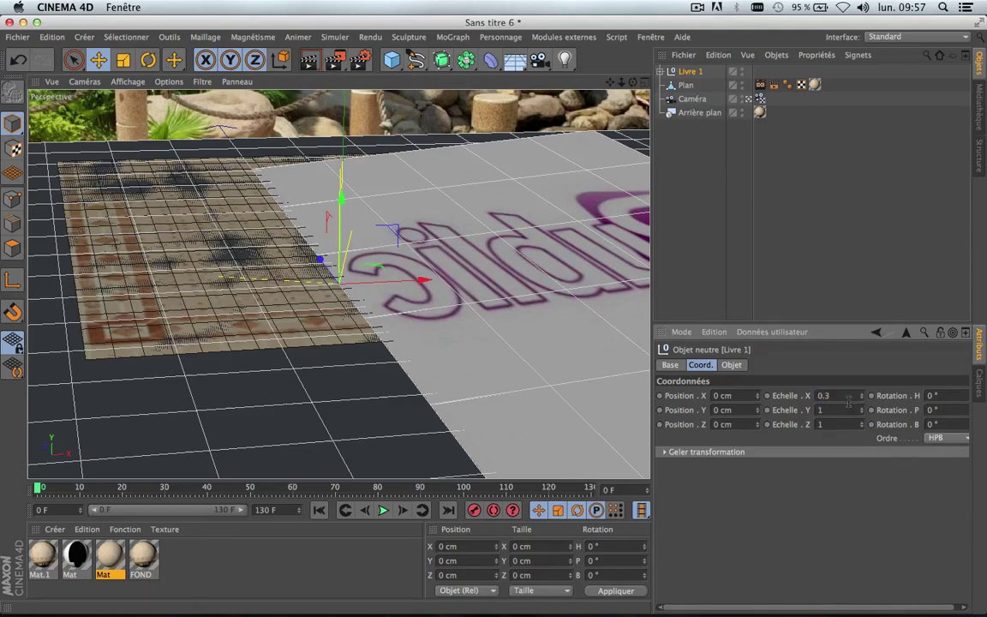
{"action": "left_click", "coordinate": [839, 410]}
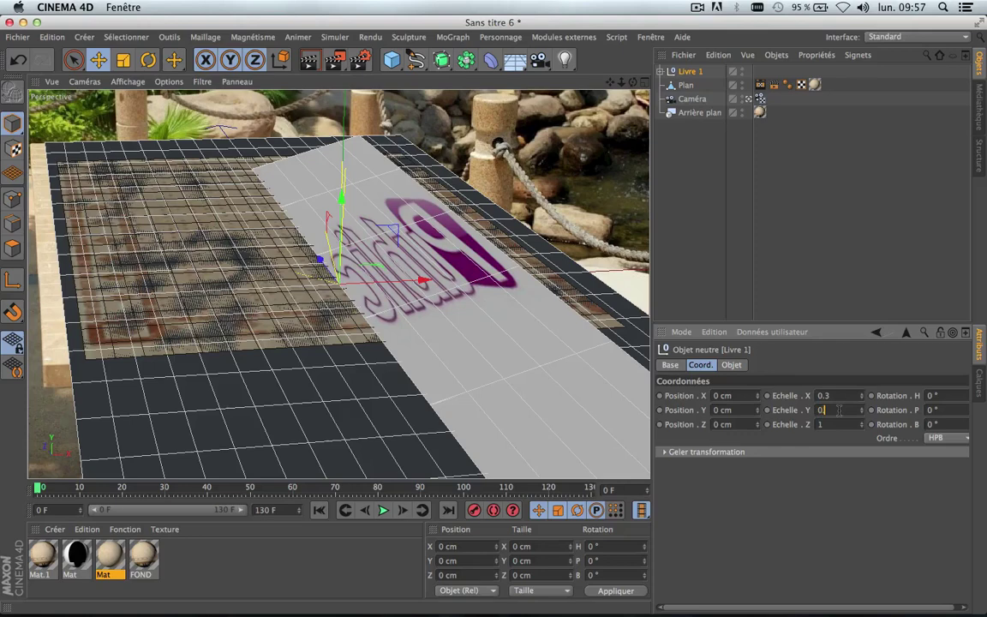
{"action": "left_click", "coordinate": [839, 424]}
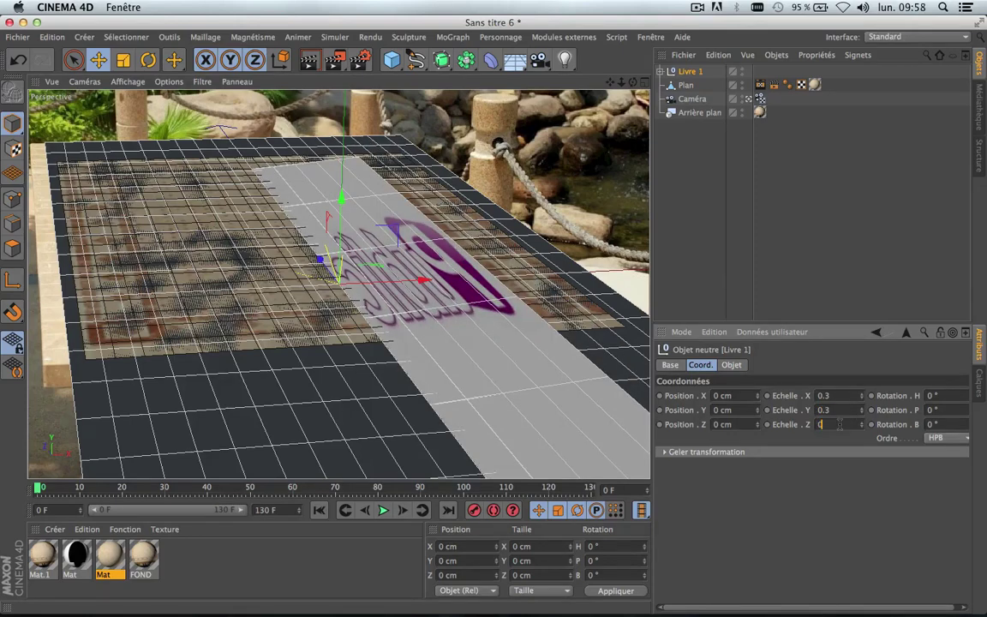
{"action": "type", "text": "0.3"}
{"action": "key", "text": "Return"}
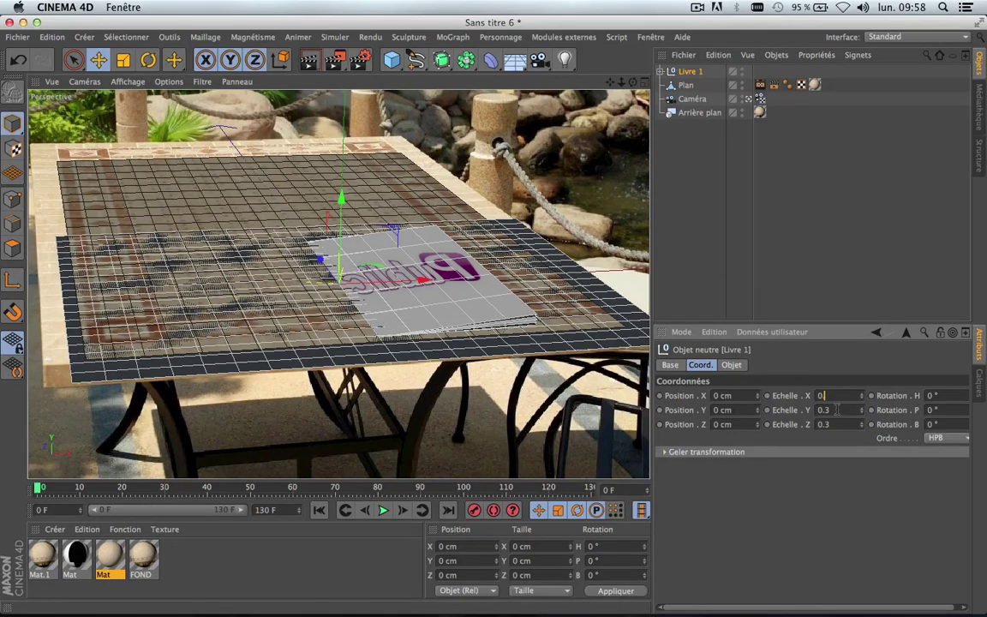
Step: Reduce the Livre 1 null's scale to 0.2 on X, Y and Z
{"action": "type", "text": "0.2"}
{"action": "left_click", "coordinate": [848, 410]}
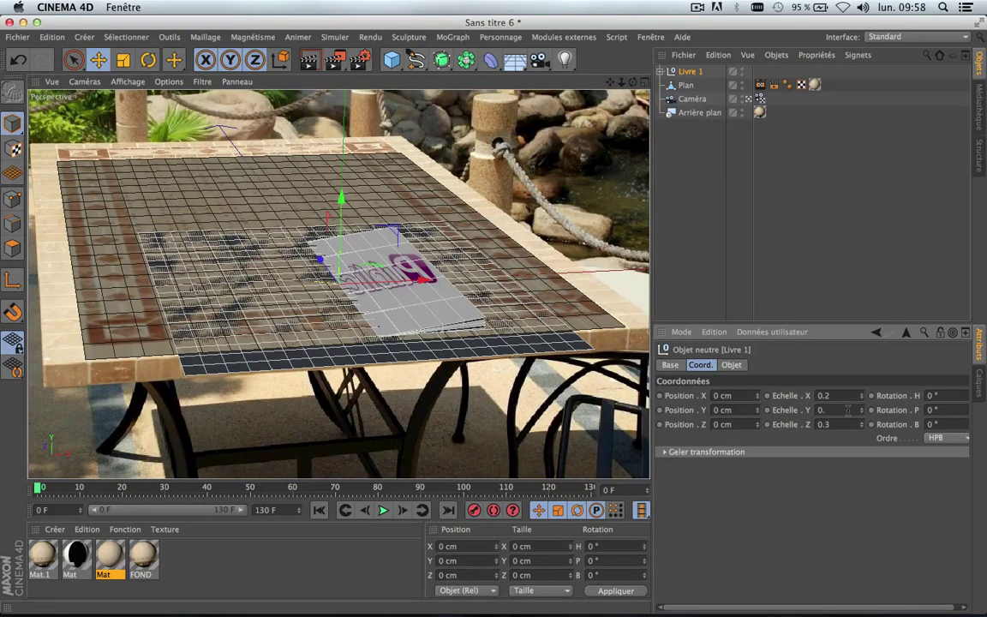
{"action": "left_click", "coordinate": [845, 422]}
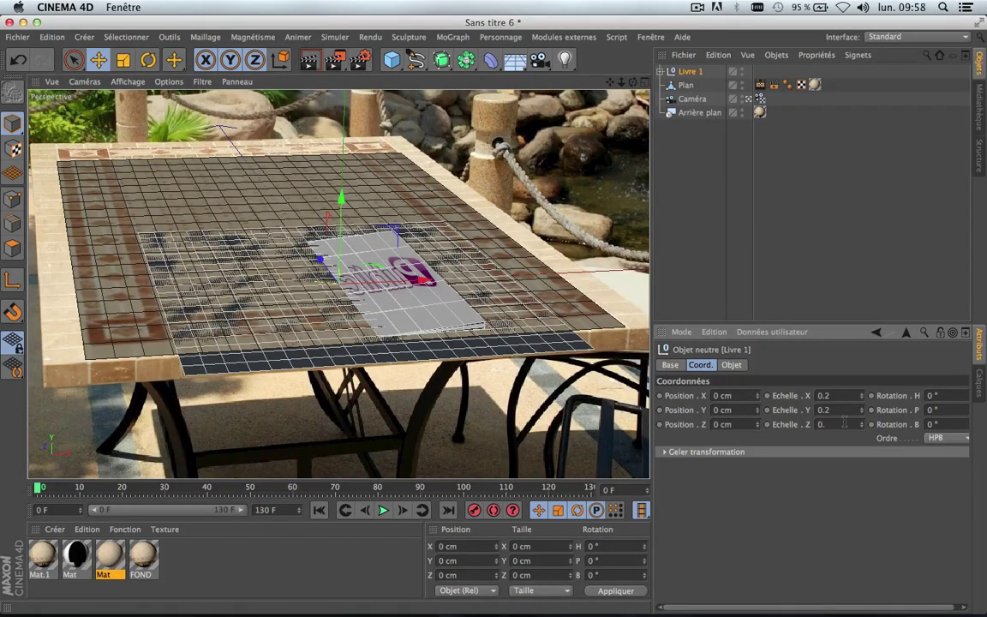
{"action": "type", "text": "0.2"}
{"action": "key", "text": "Return"}
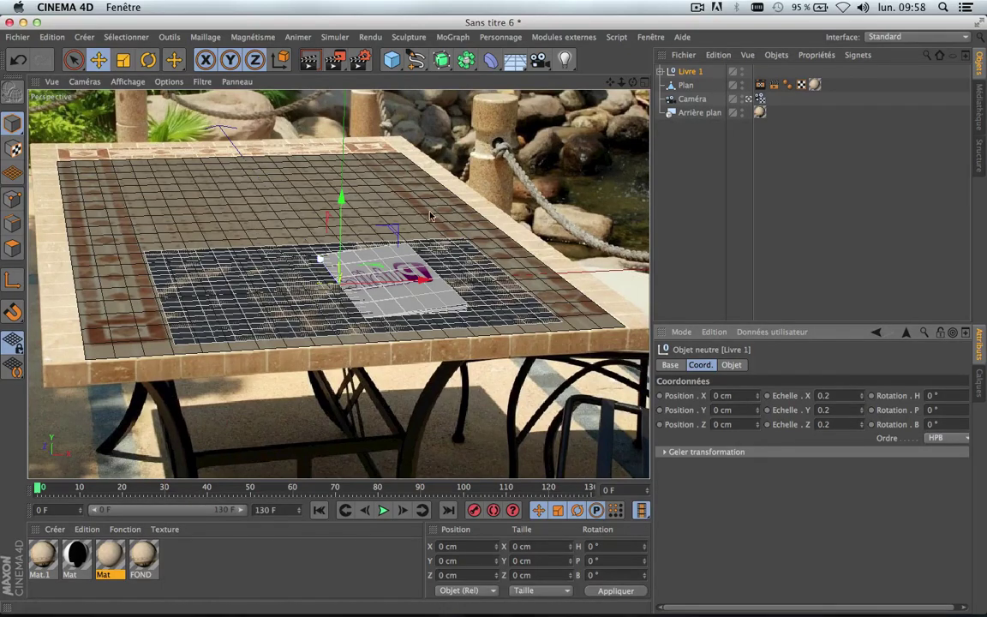
Step: Raise the Livre 1 null slightly above the tabletop plane by setting its Y position to 0.5 cm
{"action": "left_click", "coordinate": [664, 71]}
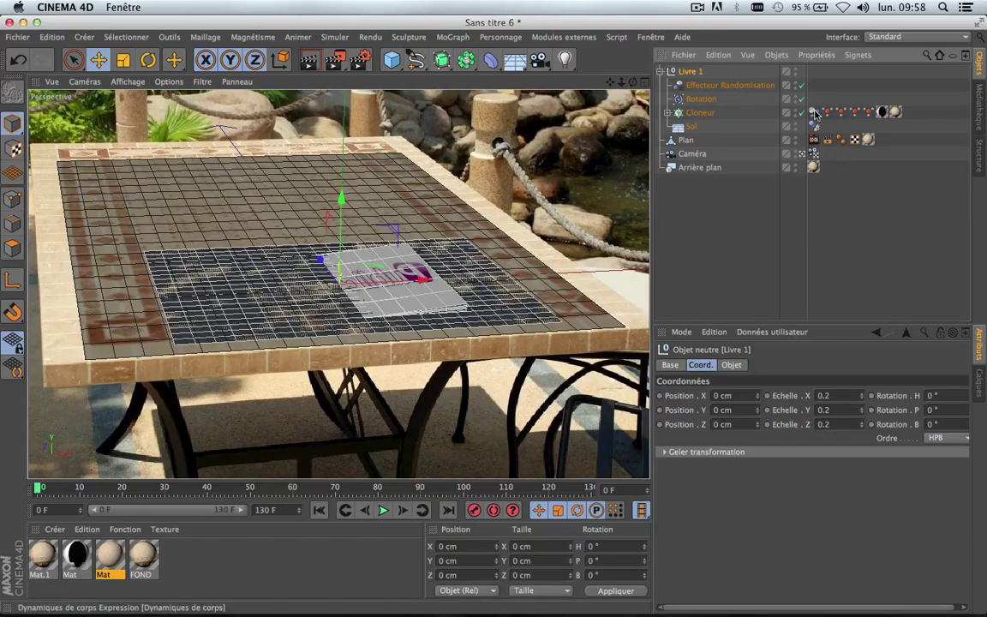
{"action": "left_click", "coordinate": [662, 72]}
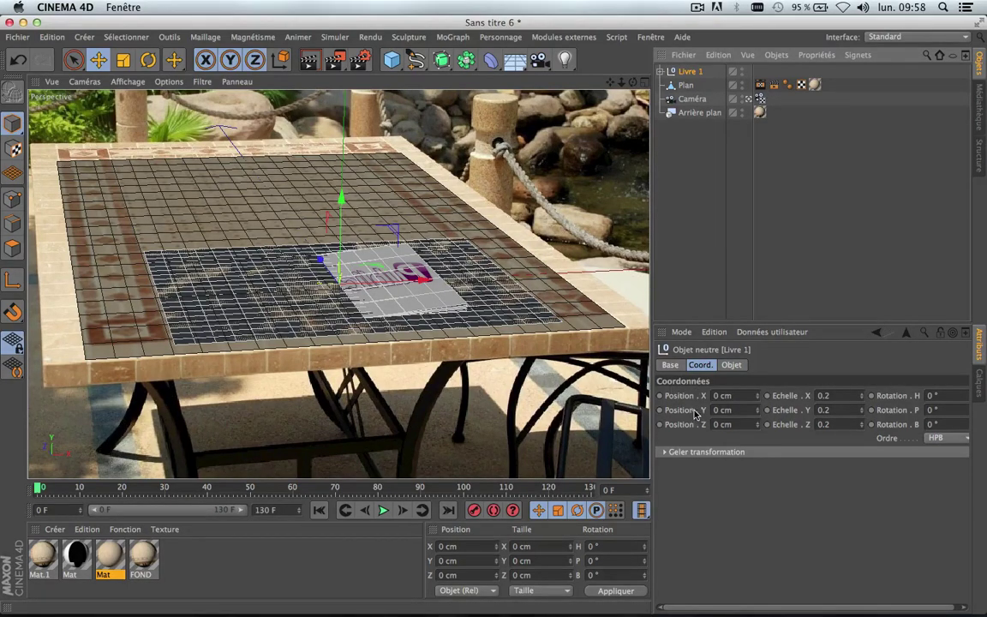
{"action": "left_click", "coordinate": [686, 85]}
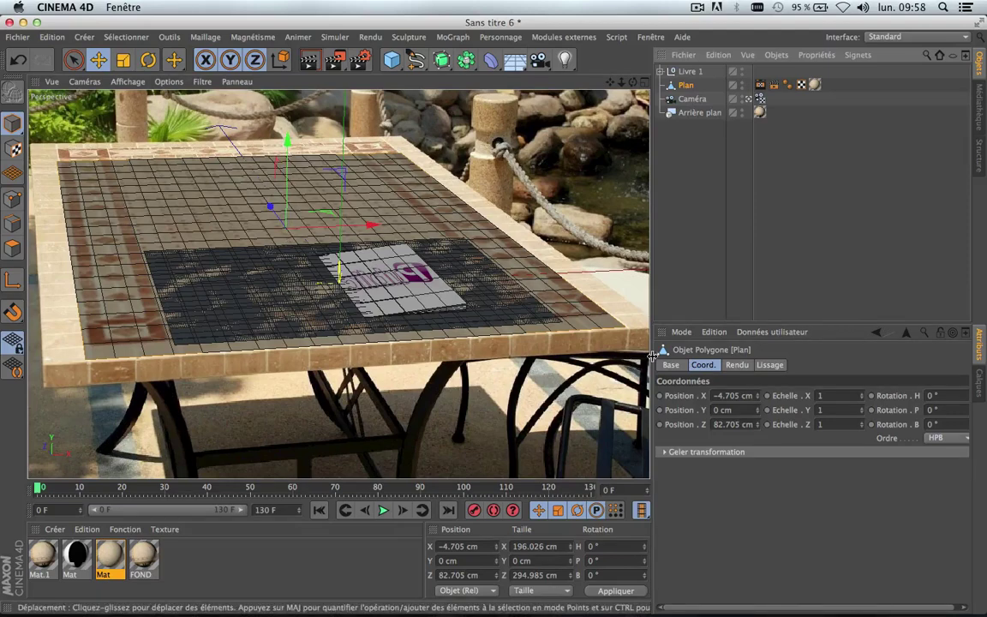
{"action": "left_click", "coordinate": [690, 71]}
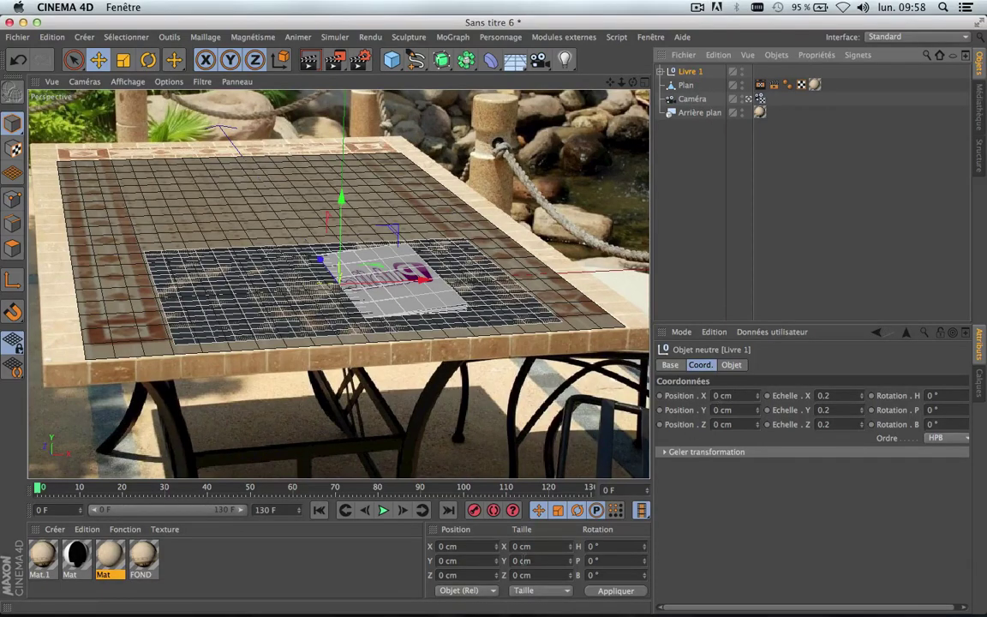
{"action": "left_click", "coordinate": [735, 410]}
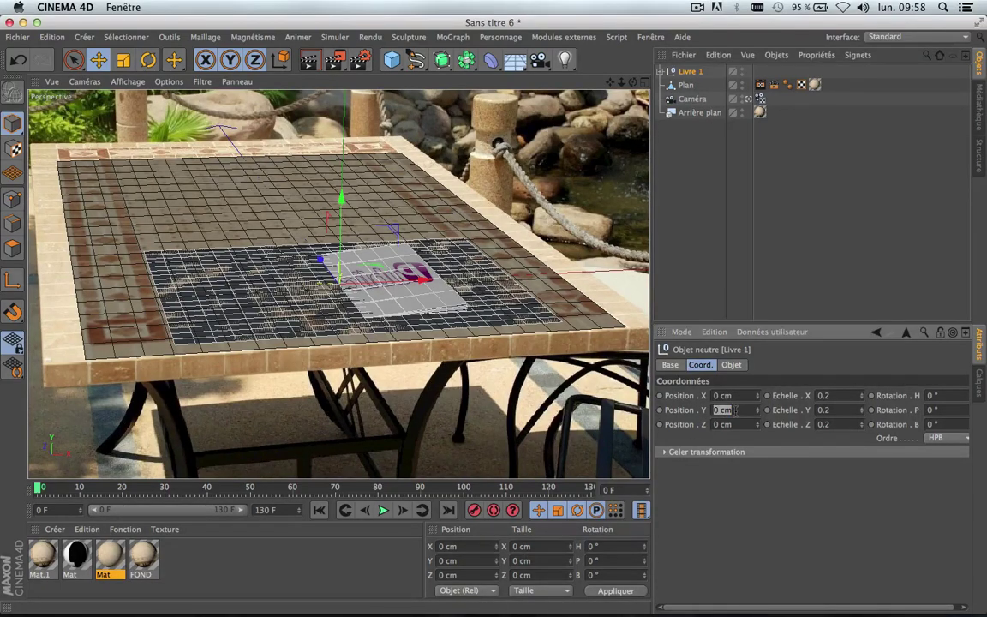
{"action": "type", "text": "0.5"}
{"action": "key", "text": "Return"}
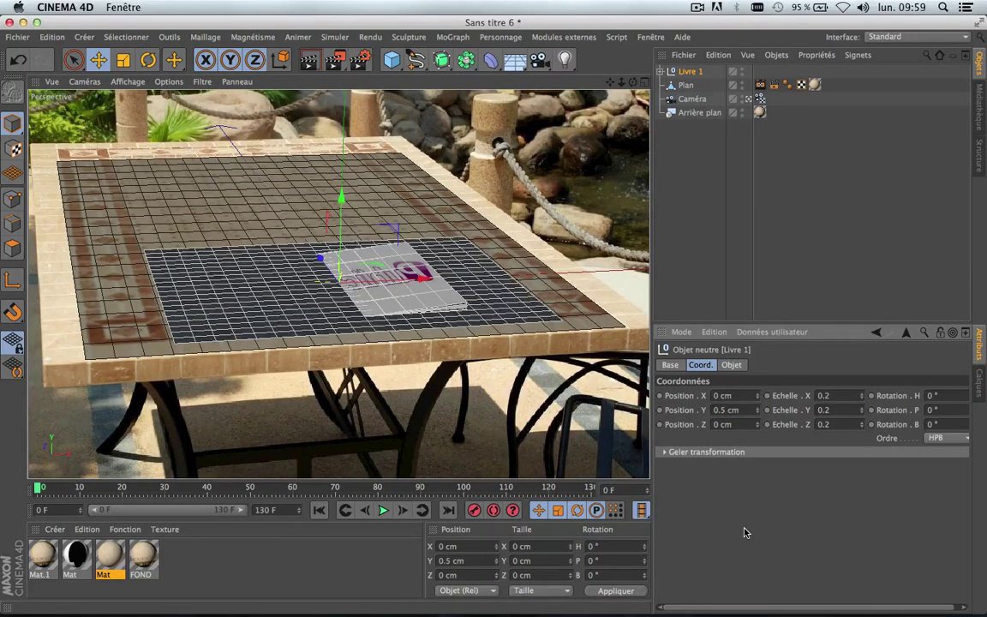
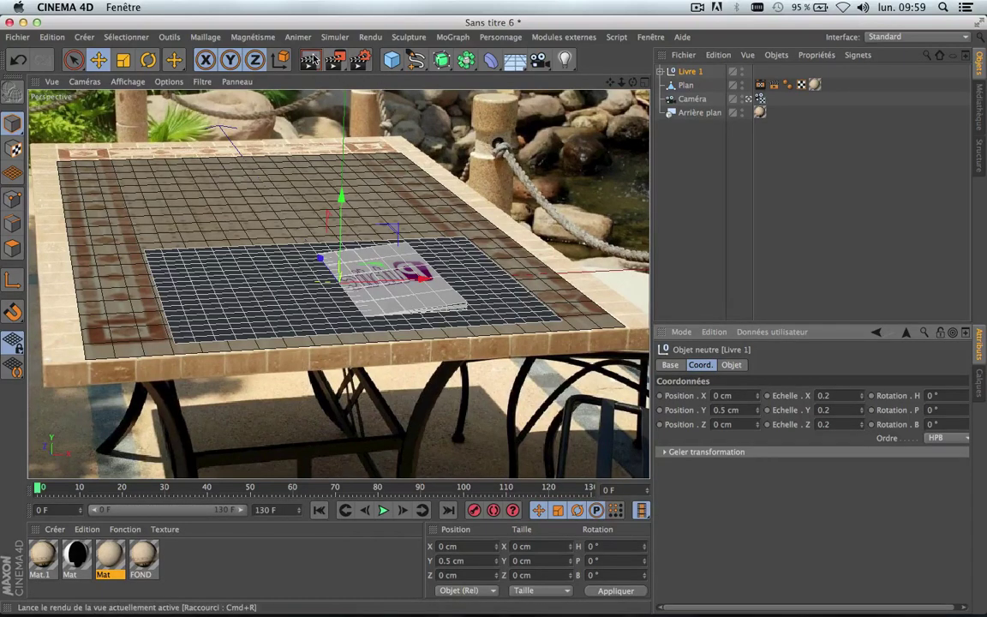
Step: Hide the Sol floor inside Livre 1 in both viewport and render, rendering the view before and after to check the book on the table
{"action": "left_click", "coordinate": [315, 59]}
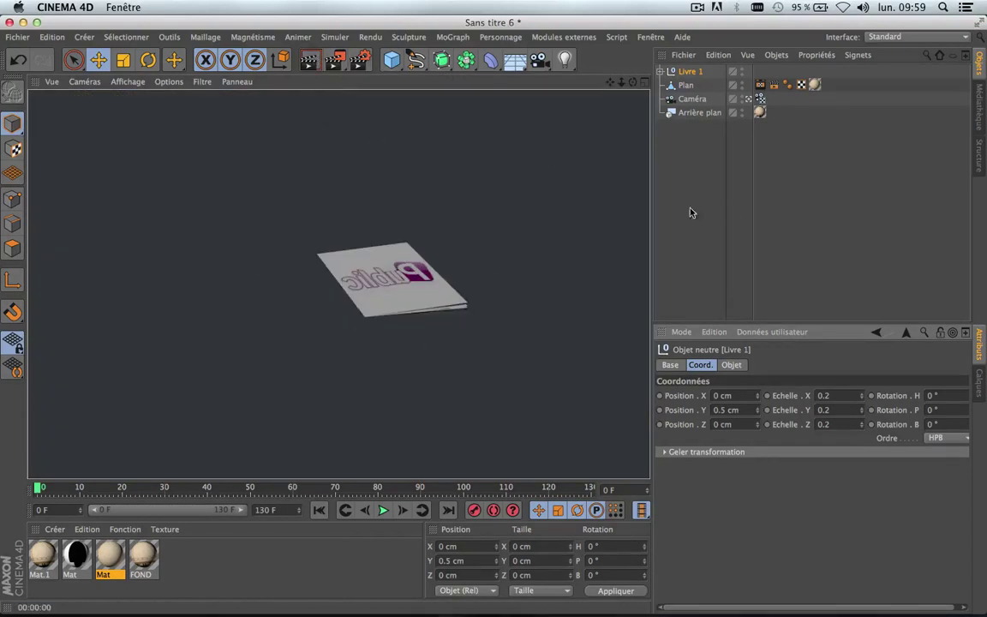
{"action": "left_click", "coordinate": [712, 190]}
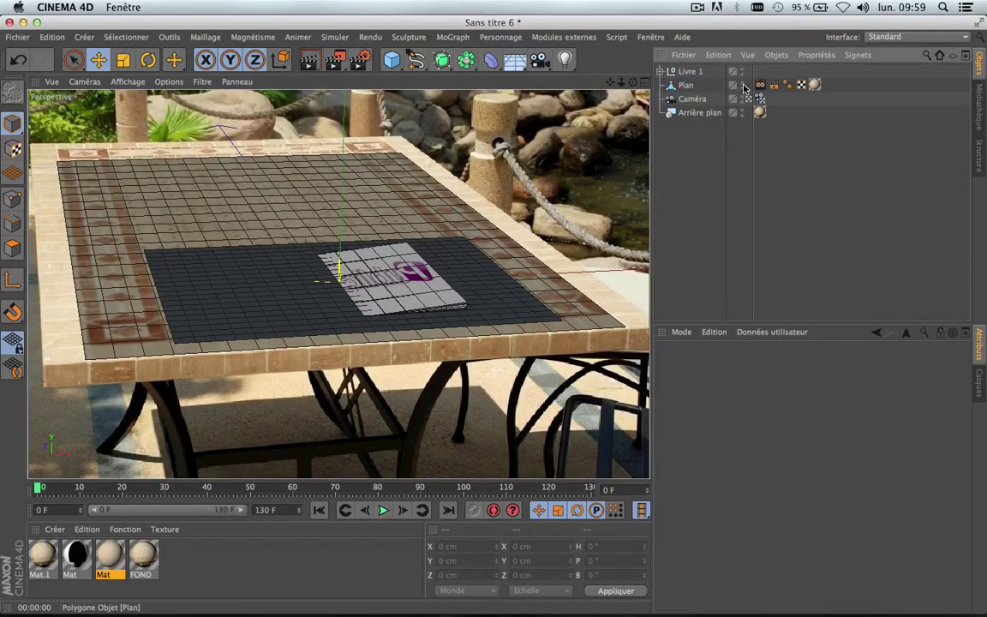
{"action": "left_click", "coordinate": [660, 72]}
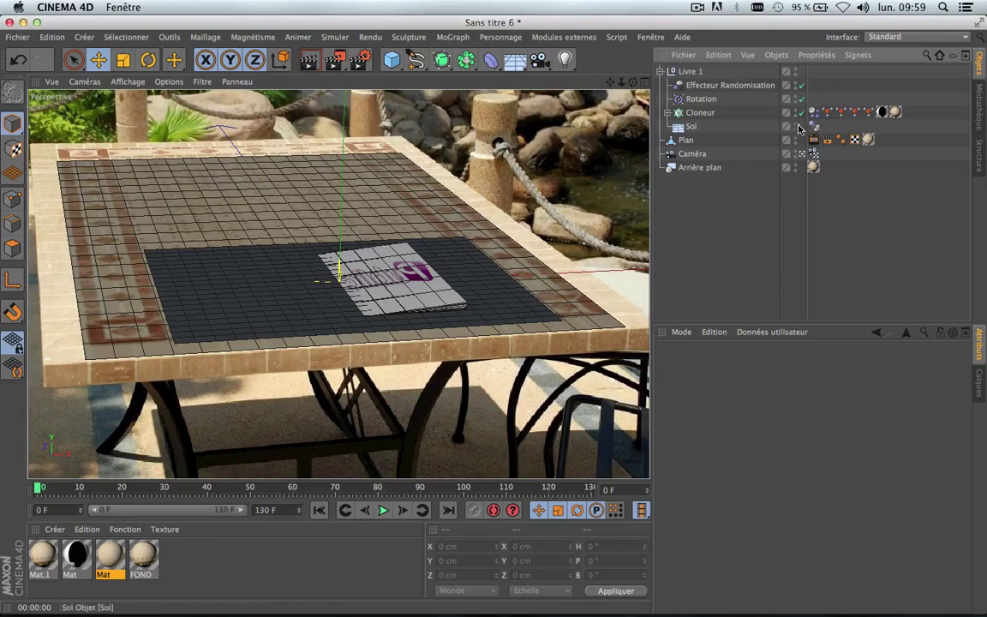
{"action": "left_click", "coordinate": [795, 127]}
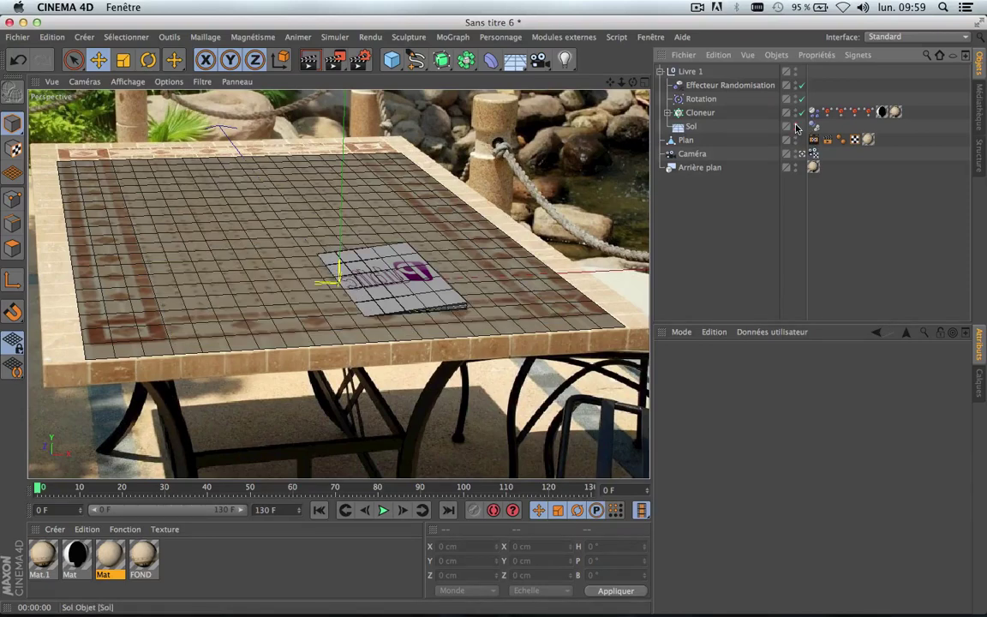
{"action": "left_click", "coordinate": [311, 62]}
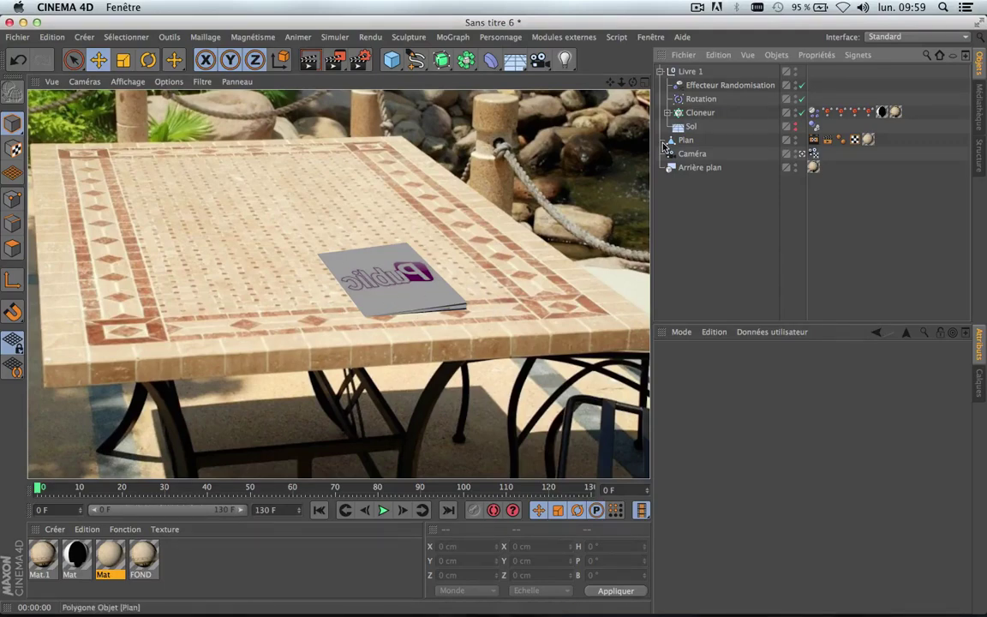
Step: Play the book's page animation on the table and rewind it to the first frame
{"action": "left_click", "coordinate": [386, 510]}
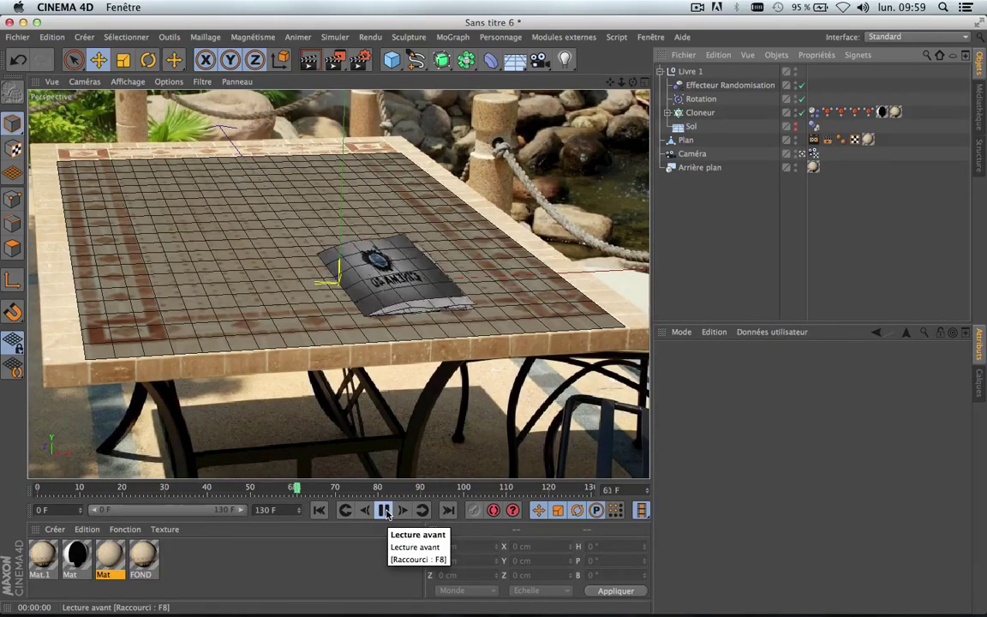
{"action": "left_click", "coordinate": [385, 511]}
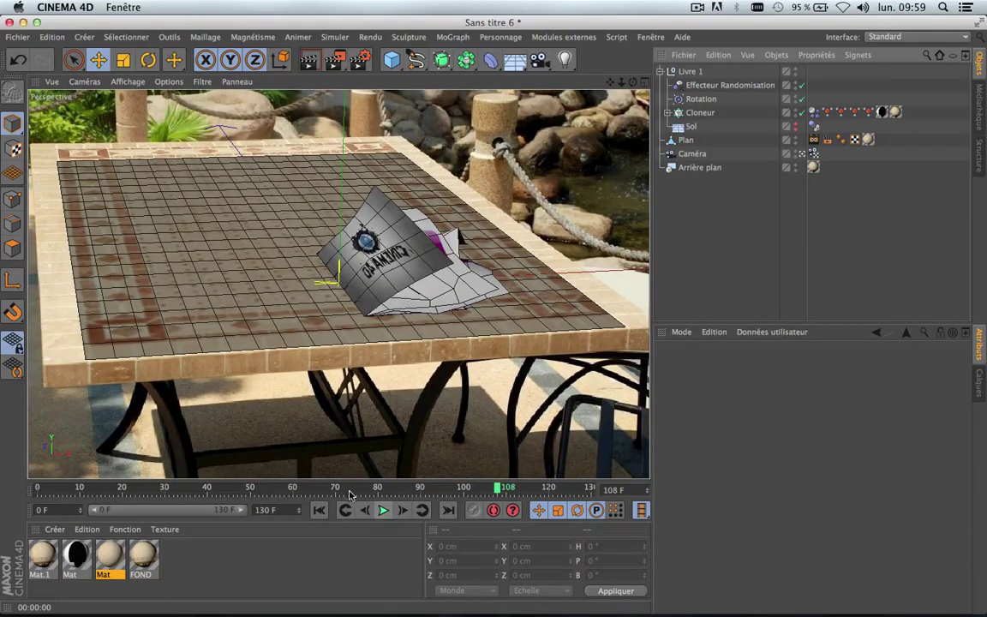
{"action": "left_click", "coordinate": [318, 510]}
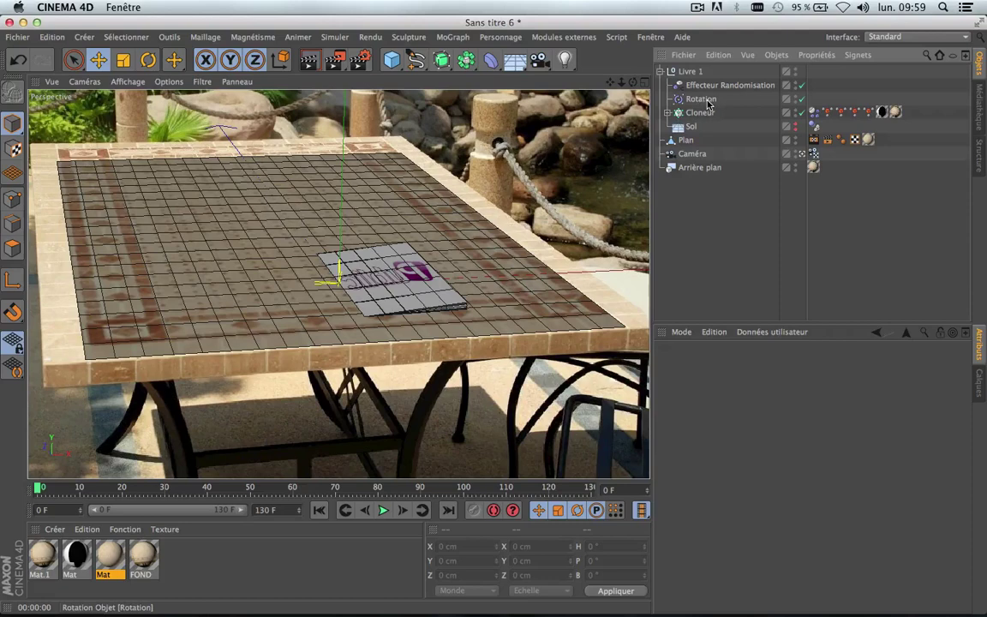
Step: Set the rotation speed of Livre 1's Rotation force to 300 and play the animation to test it
{"action": "left_click", "coordinate": [701, 100]}
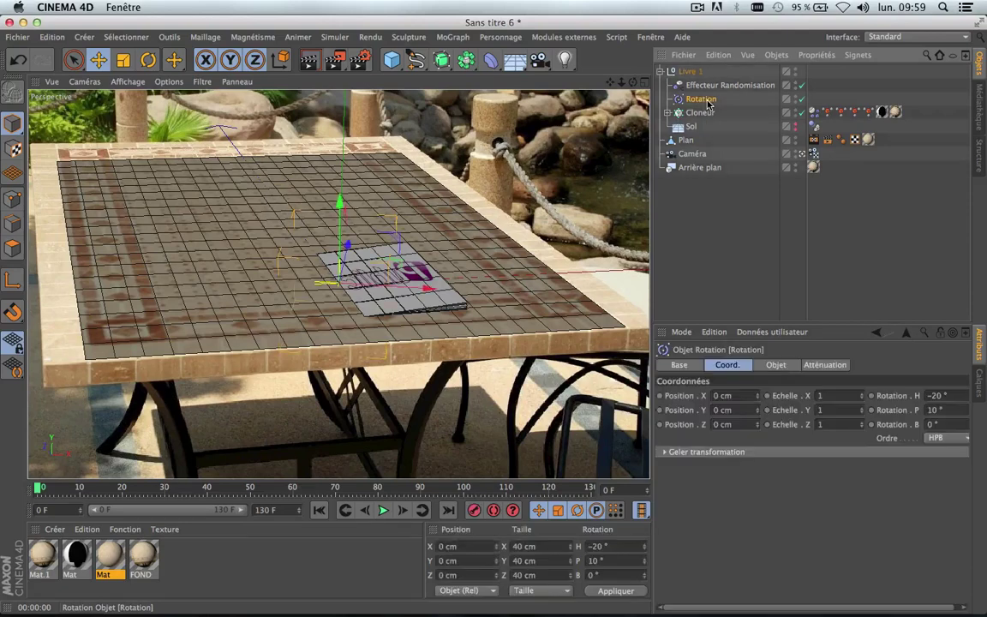
{"action": "left_click", "coordinate": [776, 364]}
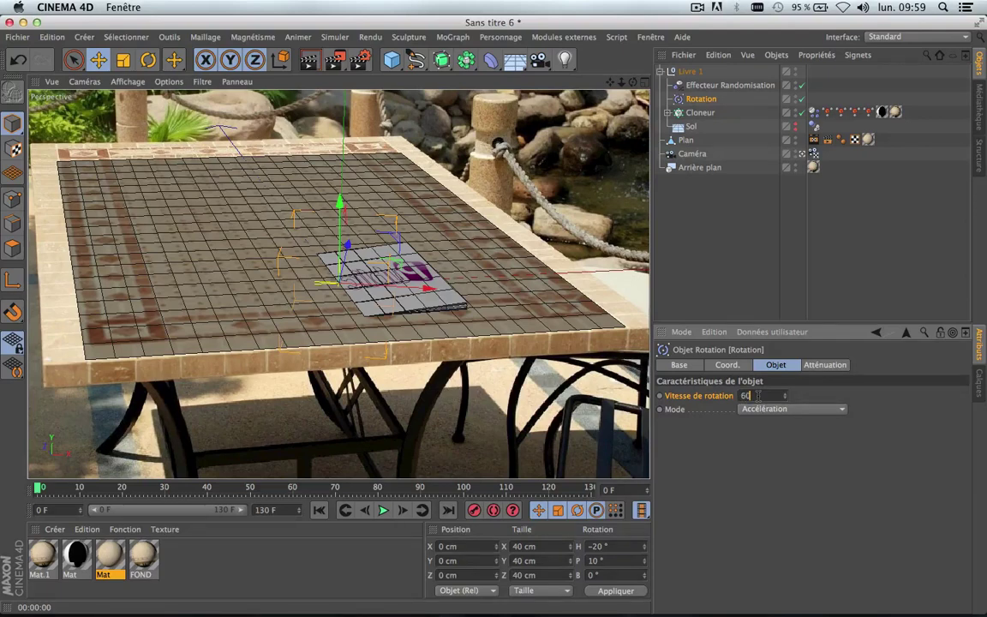
{"action": "key", "text": "Return"}
{"action": "left_click_drag", "start_coordinate": [772, 396], "coordinate": [717, 396]}
{"action": "left_click", "coordinate": [383, 510]}
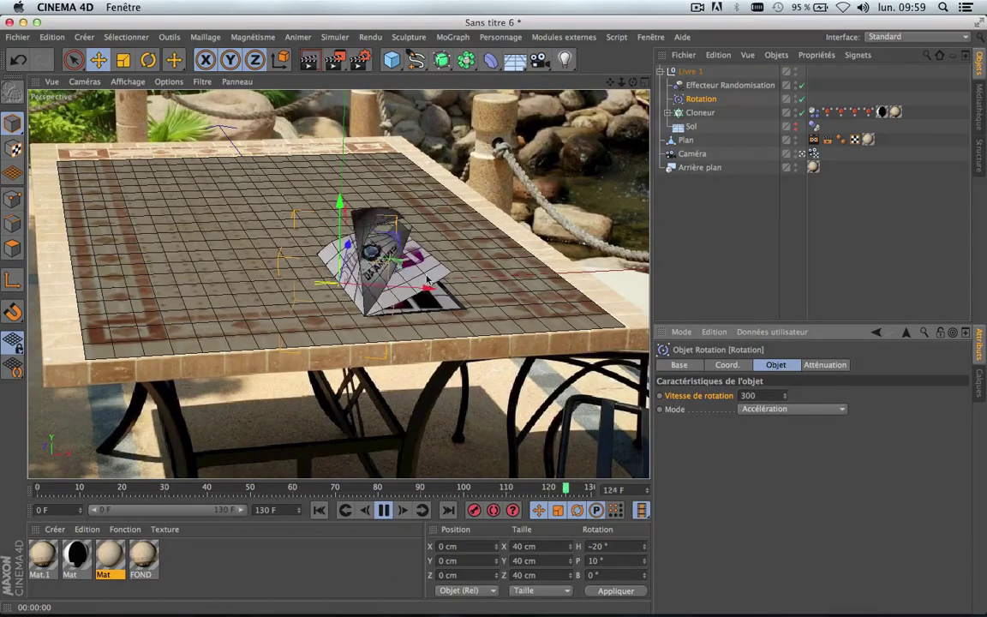
{"action": "left_click", "coordinate": [383, 511]}
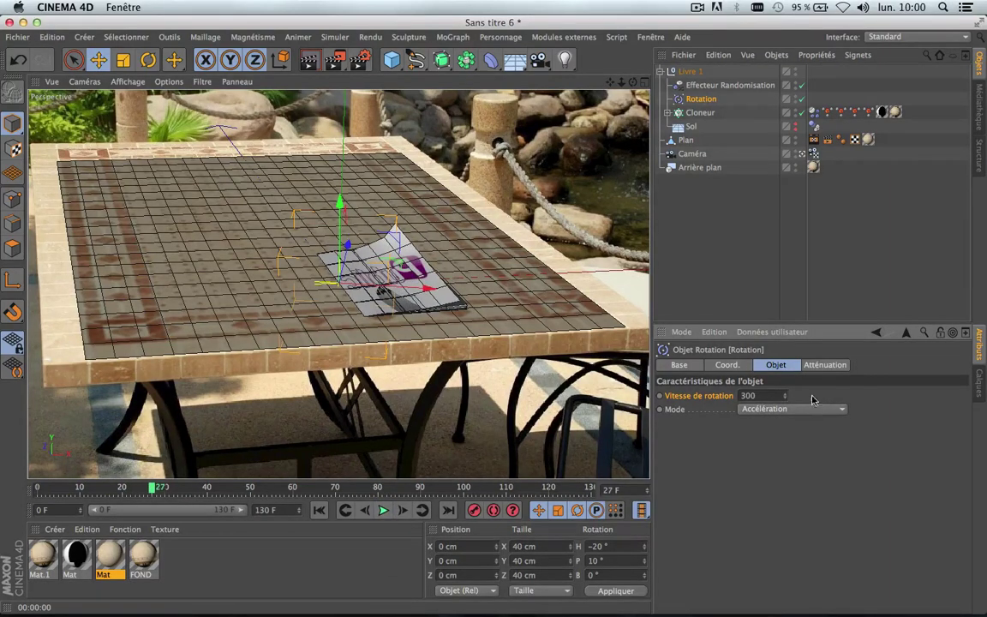
Step: Increase the Rotation force's speed to 350 and replay the animation from the start
{"action": "type", "text": "3"}
{"action": "left_click", "coordinate": [319, 511]}
{"action": "left_click", "coordinate": [383, 511]}
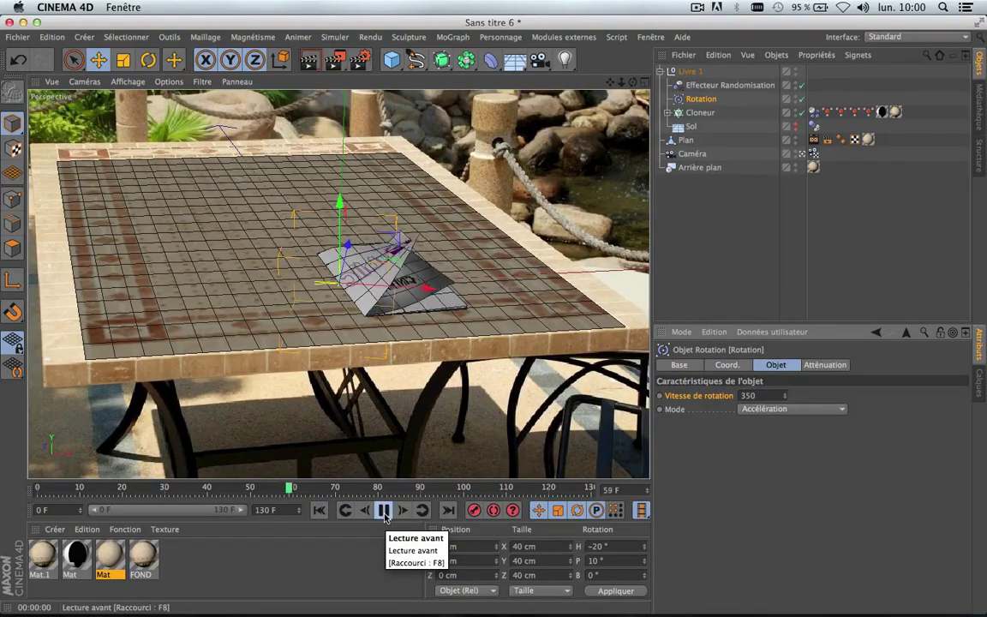
{"action": "left_click", "coordinate": [384, 512]}
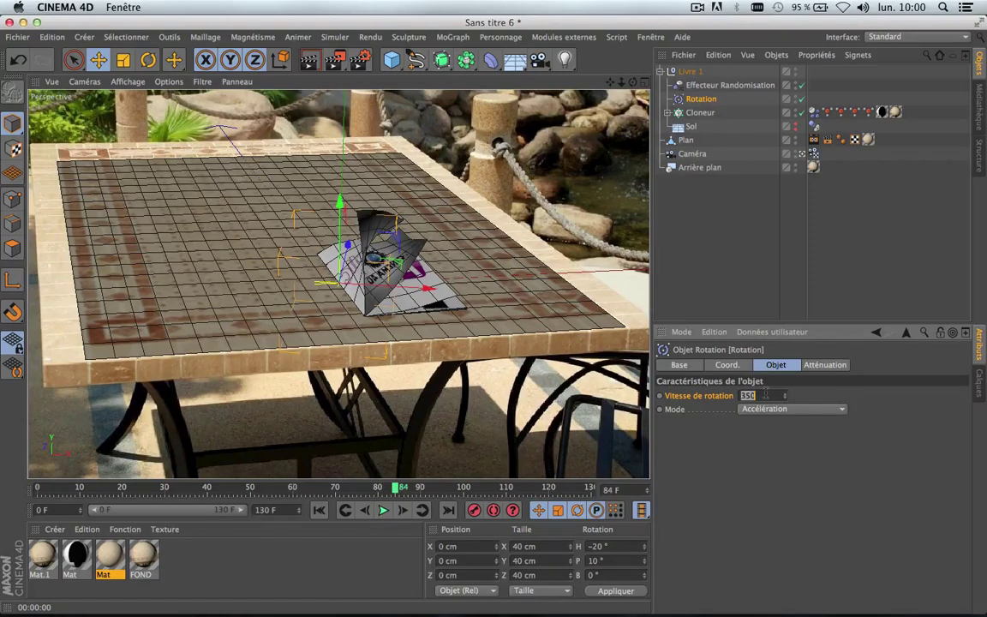
Step: Increase the Rotation force's speed to 400 and replay the page-turning animation from frame 0
{"action": "type", "text": "400"}
{"action": "left_click", "coordinate": [319, 510]}
{"action": "left_click", "coordinate": [385, 511]}
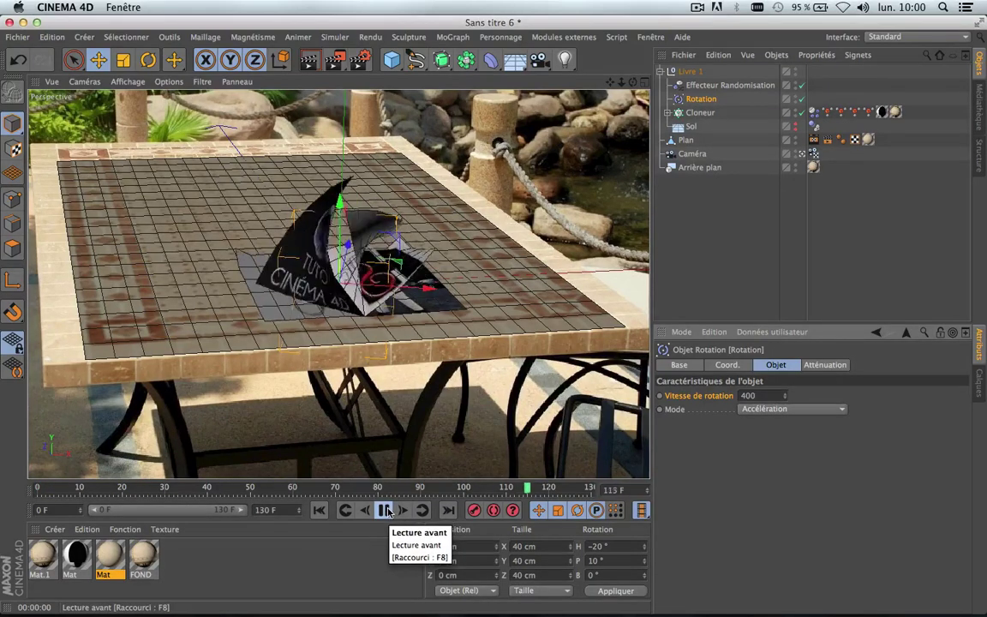
{"action": "left_click", "coordinate": [386, 511]}
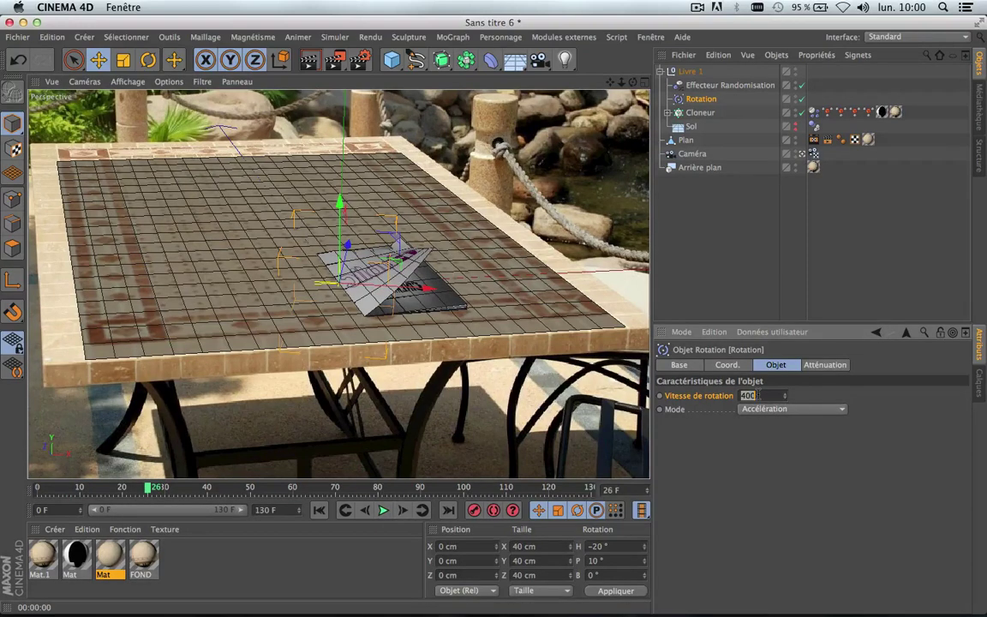
Step: Set the Rotation force's speed to 450 and play the animation again from the start to check the pages
{"action": "type", "text": "4"}
{"action": "left_click", "coordinate": [318, 512]}
{"action": "left_click", "coordinate": [384, 511]}
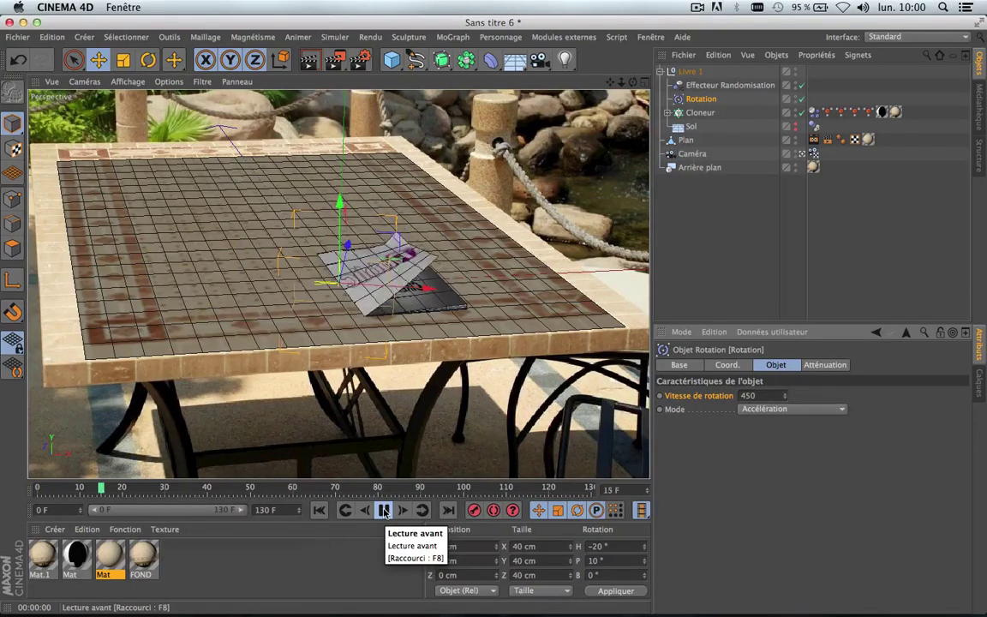
{"action": "left_click", "coordinate": [384, 510]}
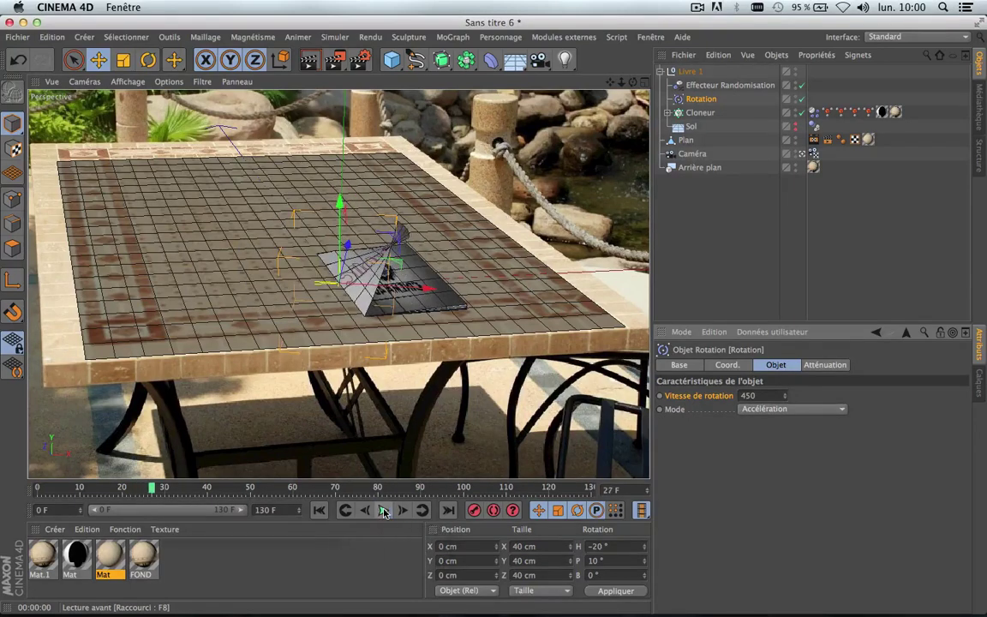
Step: Scale Livre 1 to 0.3 on all three axes and, at frame 0, move it about 19.5 cm along X
{"action": "left_click", "coordinate": [691, 71]}
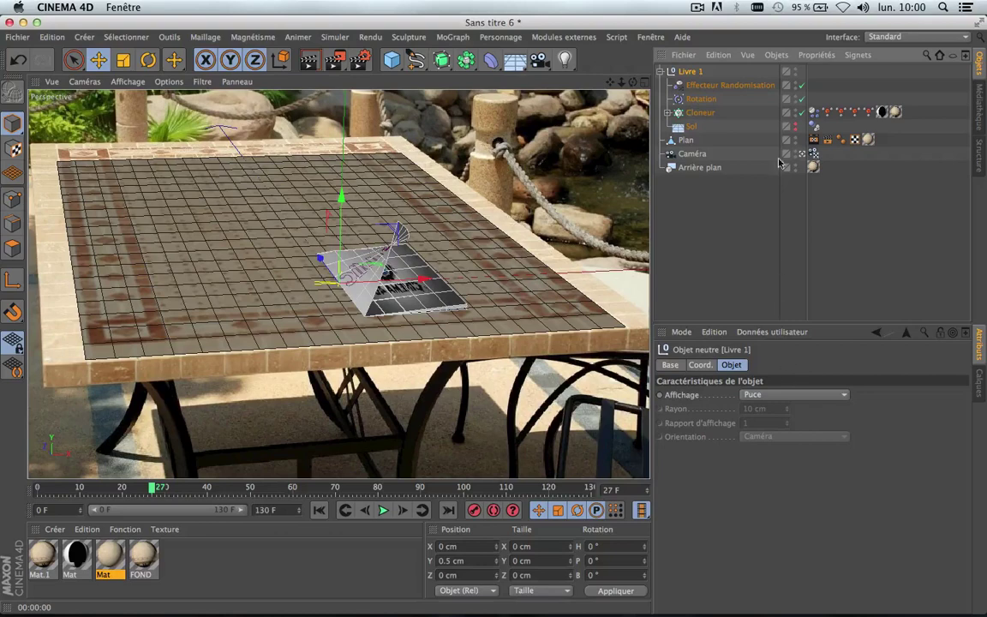
{"action": "left_click", "coordinate": [700, 364]}
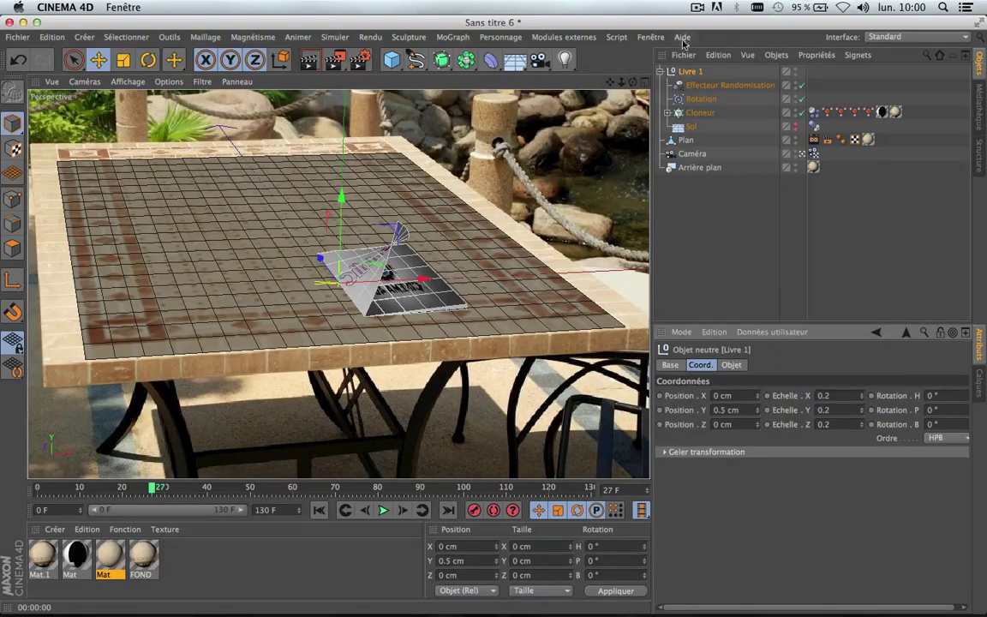
{"action": "left_click", "coordinate": [660, 72]}
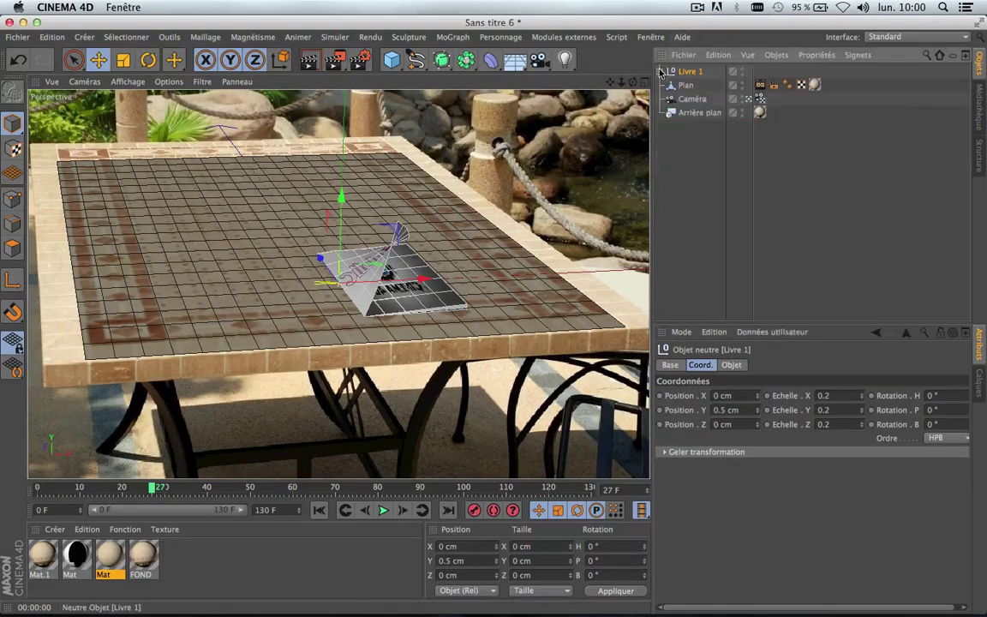
{"action": "left_click", "coordinate": [843, 393]}
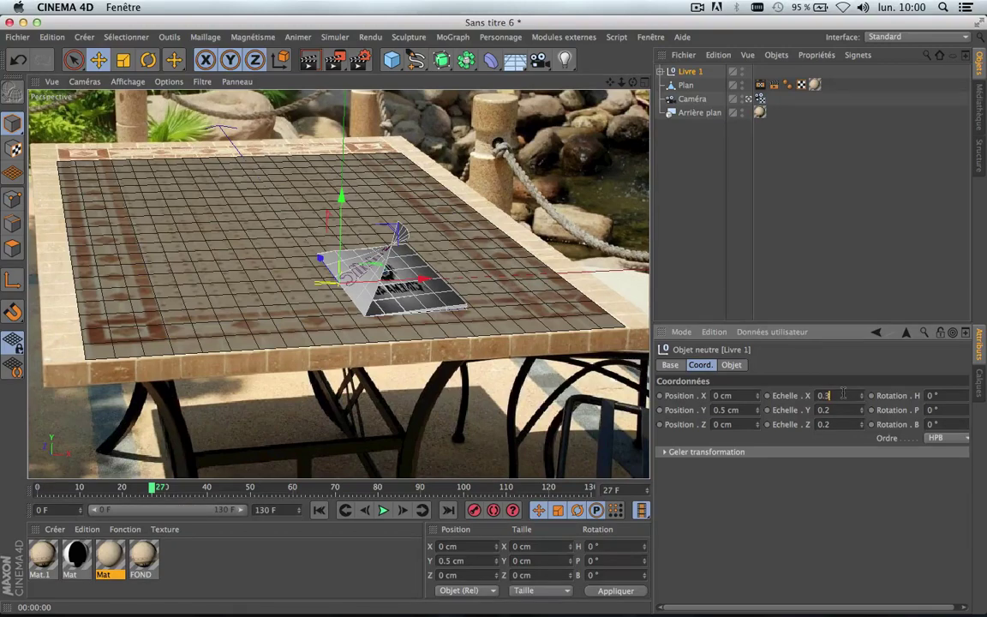
{"action": "left_click", "coordinate": [844, 410]}
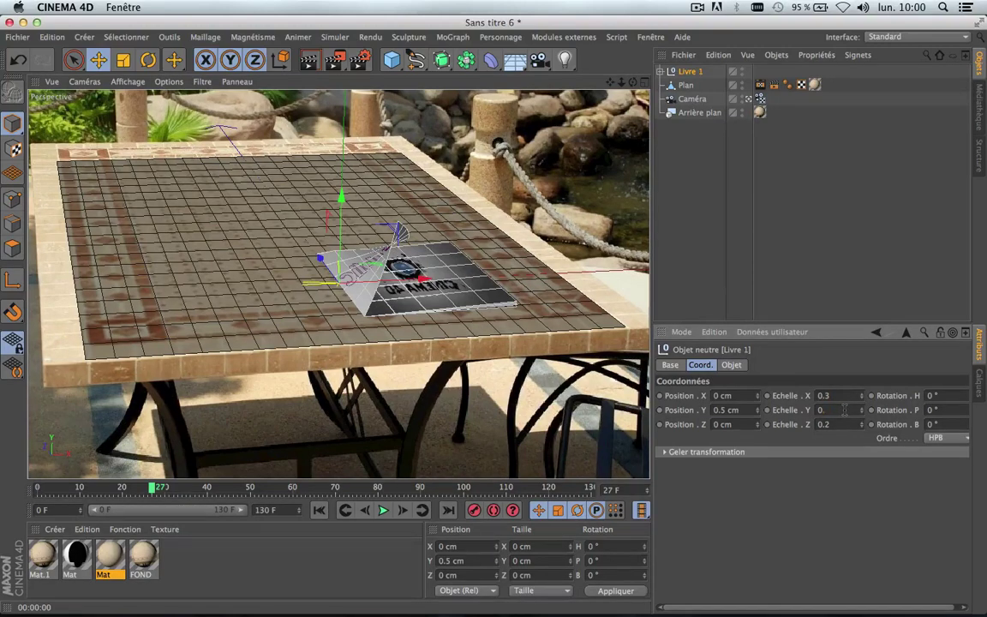
{"action": "left_click", "coordinate": [853, 426]}
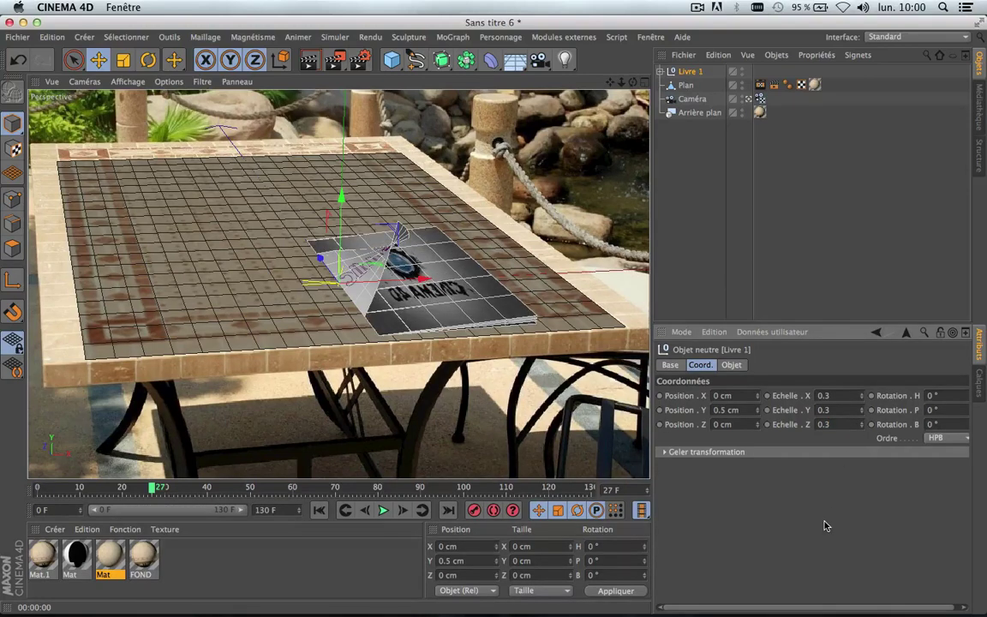
{"action": "left_click", "coordinate": [318, 511]}
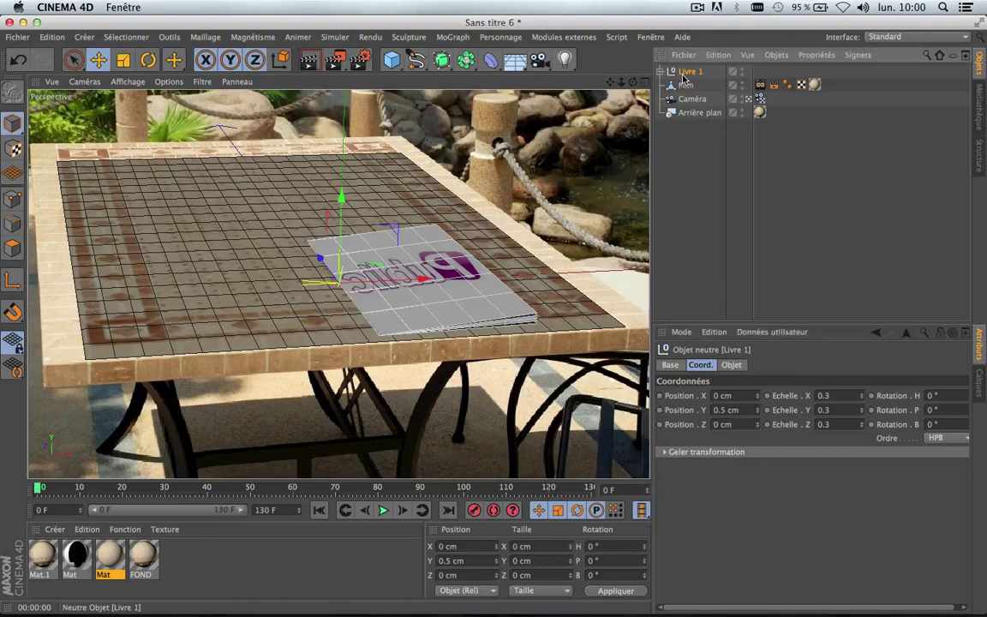
{"action": "left_click_drag", "start_coordinate": [420, 278], "coordinate": [469, 277]}
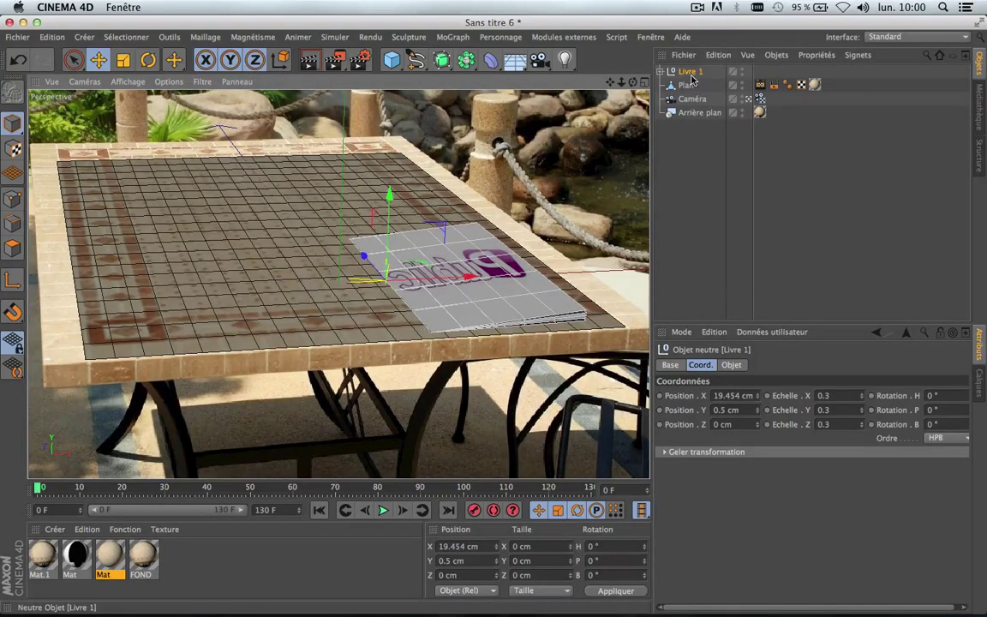
Step: Set the rotation speed of Livre 1's Rotation force to 320 and play the page-turning animation to test it
{"action": "left_click", "coordinate": [671, 72]}
{"action": "left_click", "coordinate": [701, 99]}
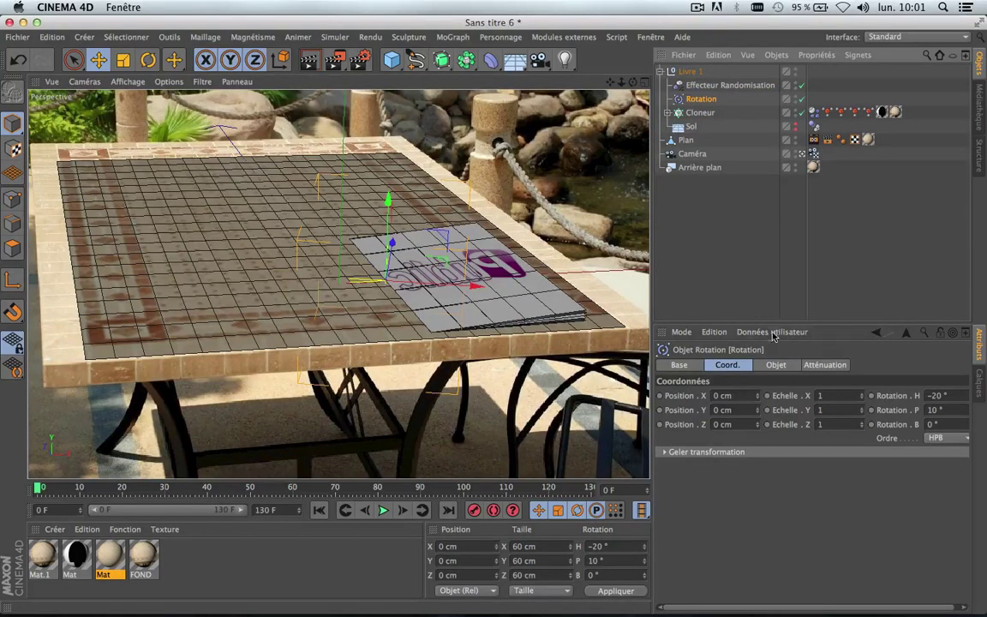
{"action": "left_click", "coordinate": [776, 365]}
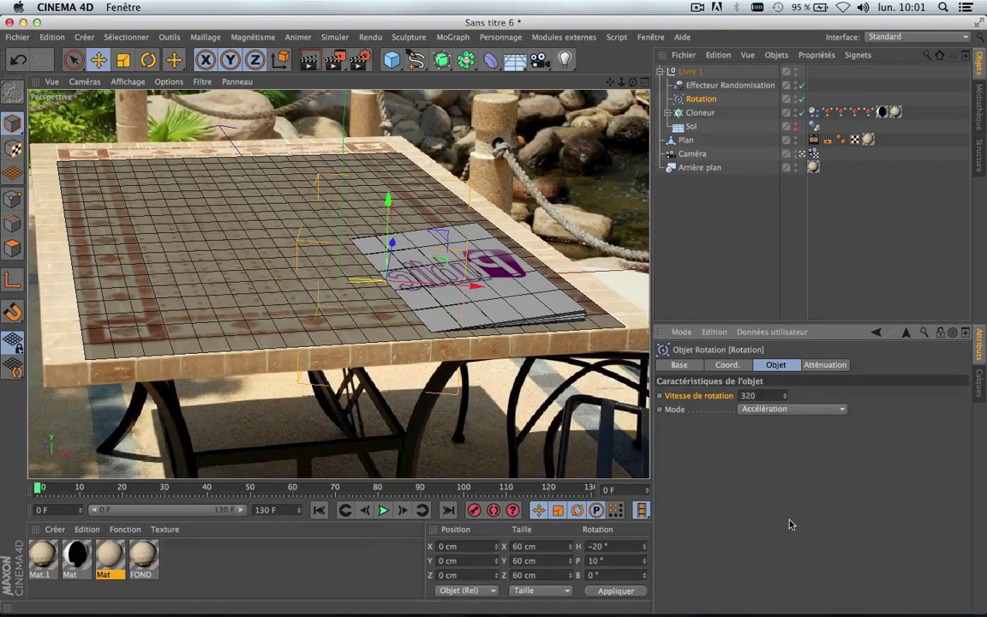
{"action": "left_click", "coordinate": [383, 511]}
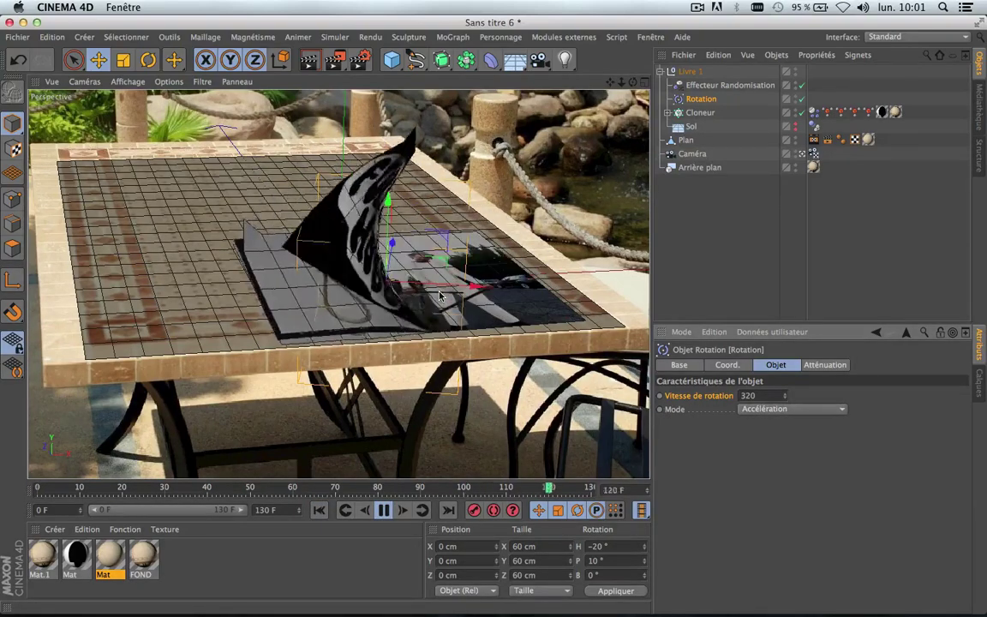
{"action": "left_click", "coordinate": [385, 511]}
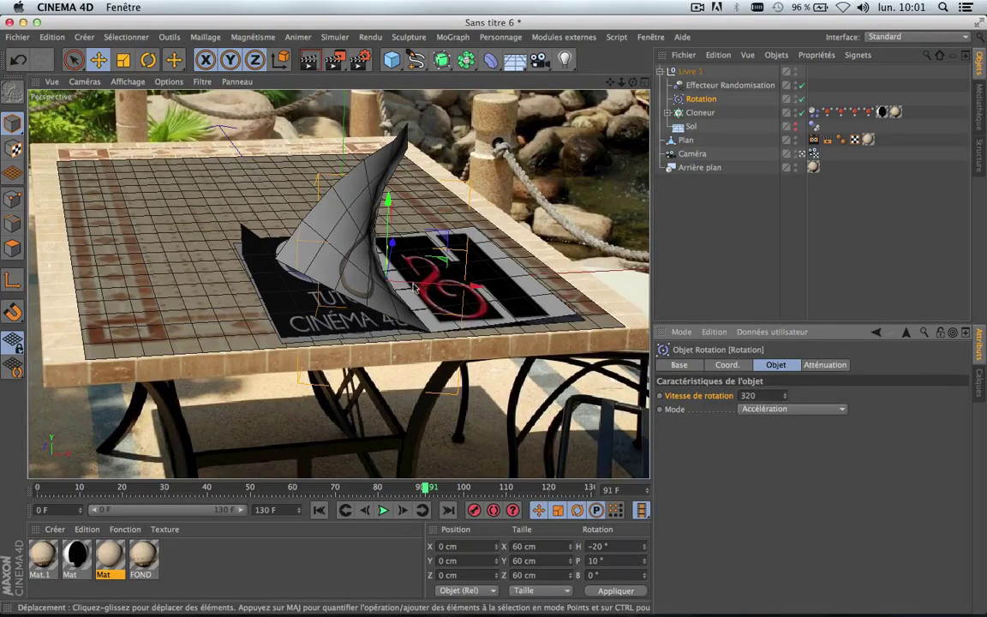
Step: Render the perspective view at frame 0 to check the book on the table, and play the animation again
{"action": "left_click", "coordinate": [125, 60]}
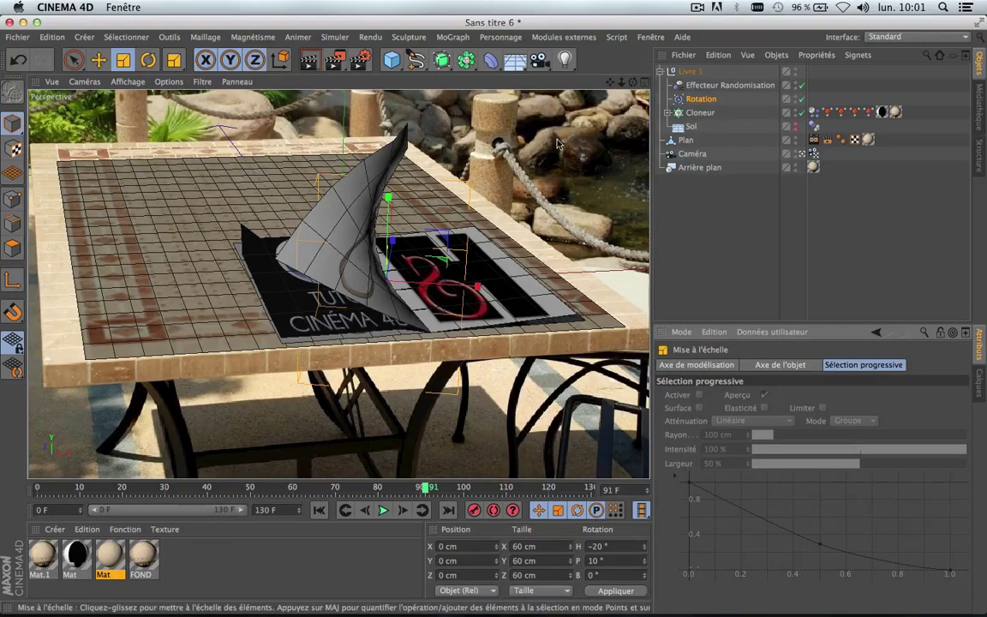
{"action": "left_click", "coordinate": [722, 239]}
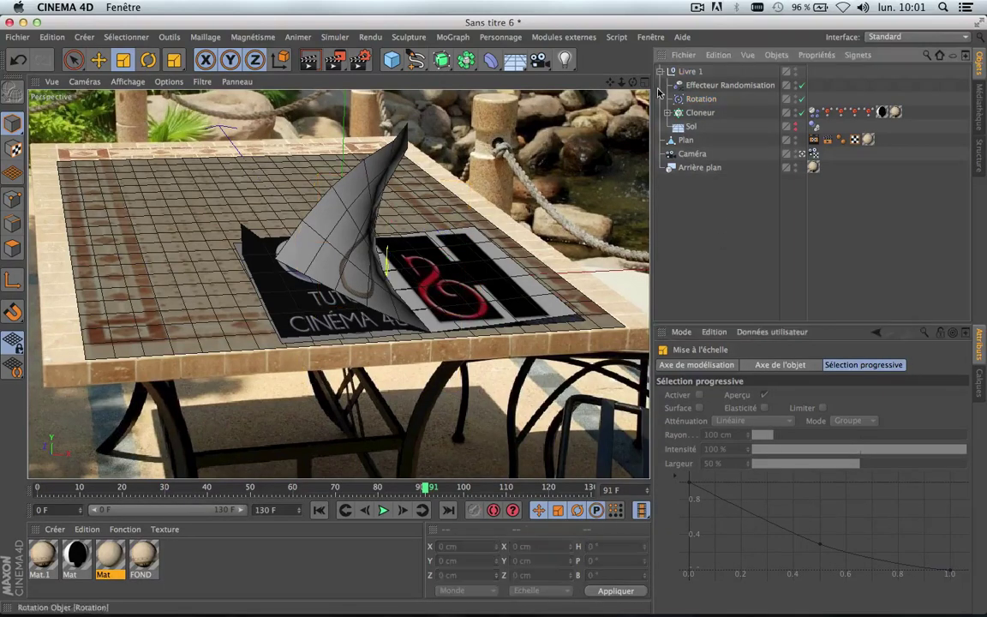
{"action": "left_click", "coordinate": [661, 72]}
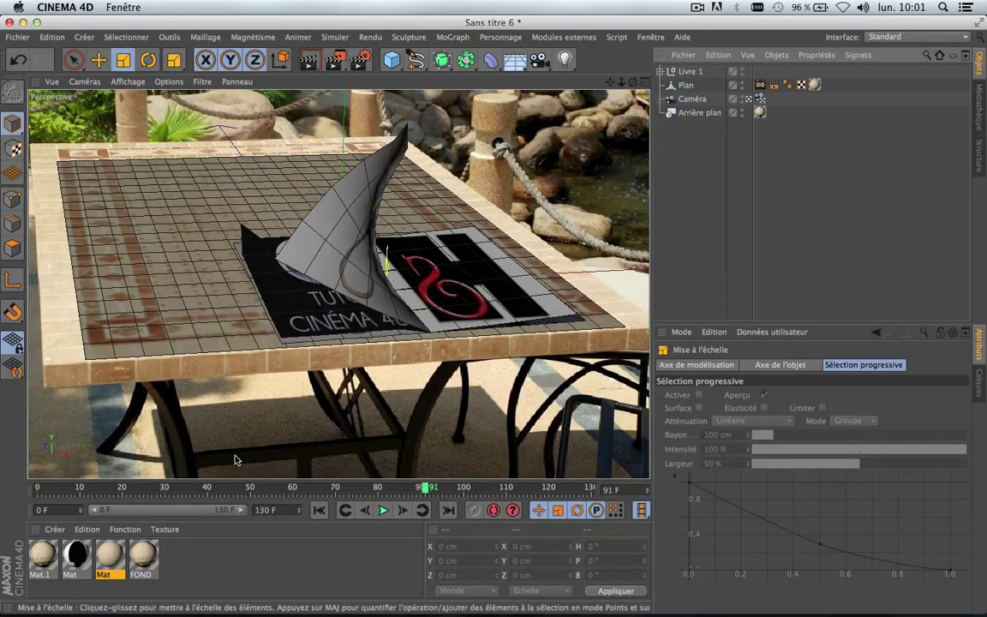
{"action": "left_click", "coordinate": [319, 510]}
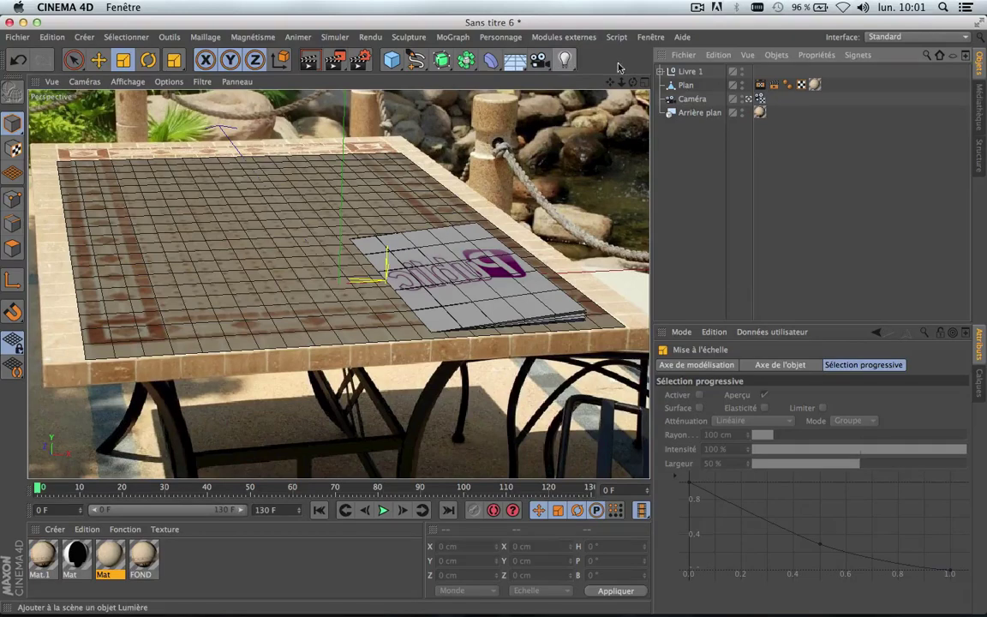
{"action": "left_click", "coordinate": [664, 73]}
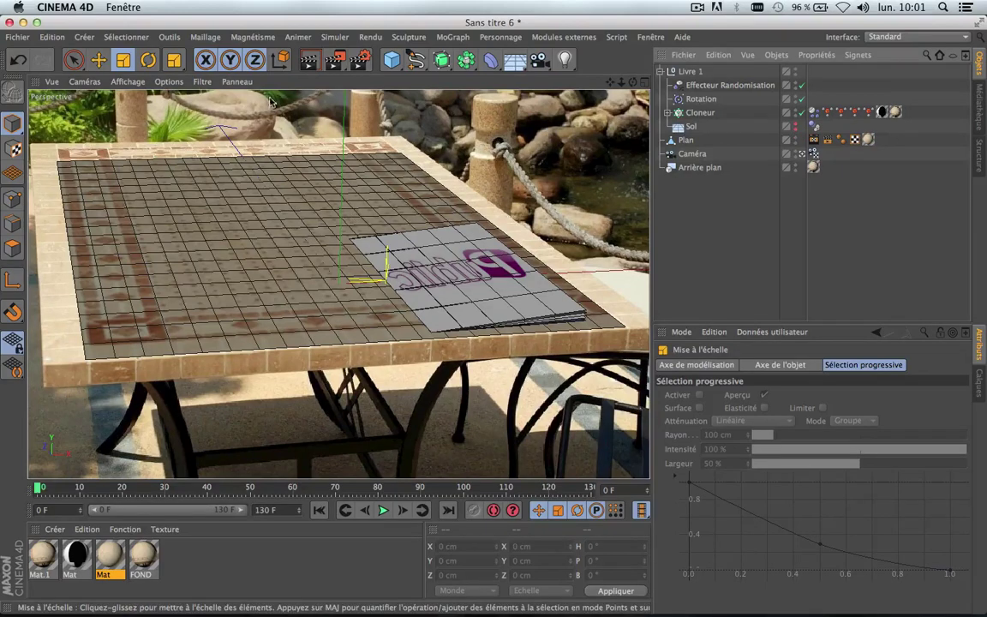
{"action": "left_click", "coordinate": [308, 61]}
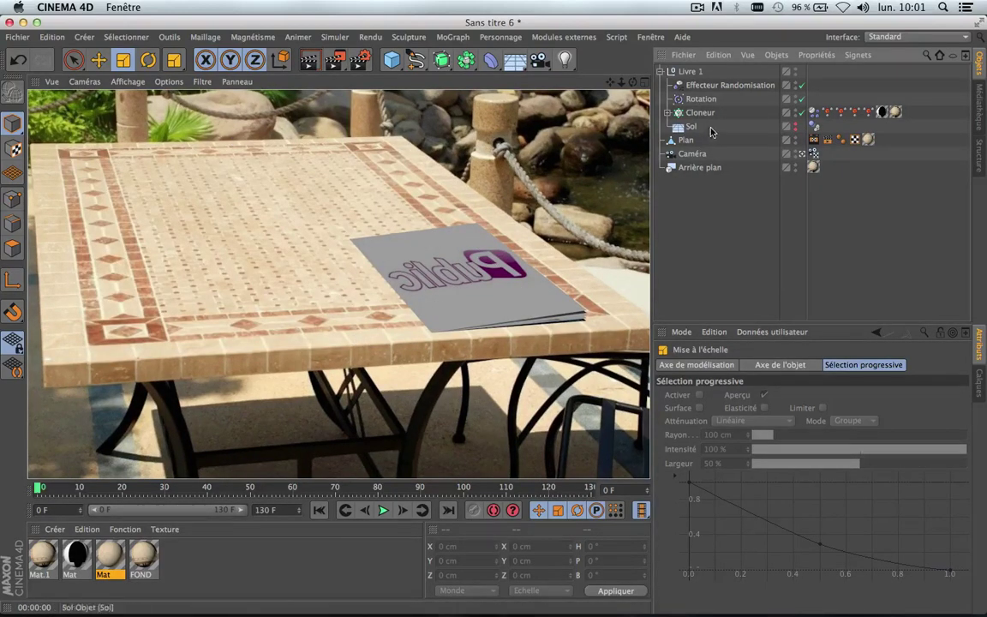
{"action": "left_click", "coordinate": [385, 511]}
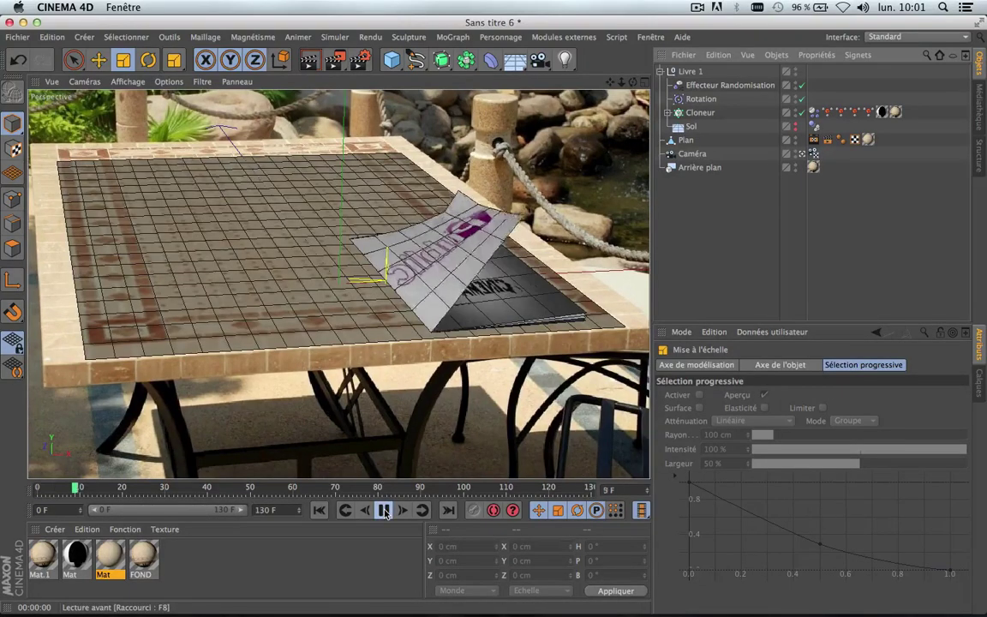
{"action": "left_click", "coordinate": [385, 511]}
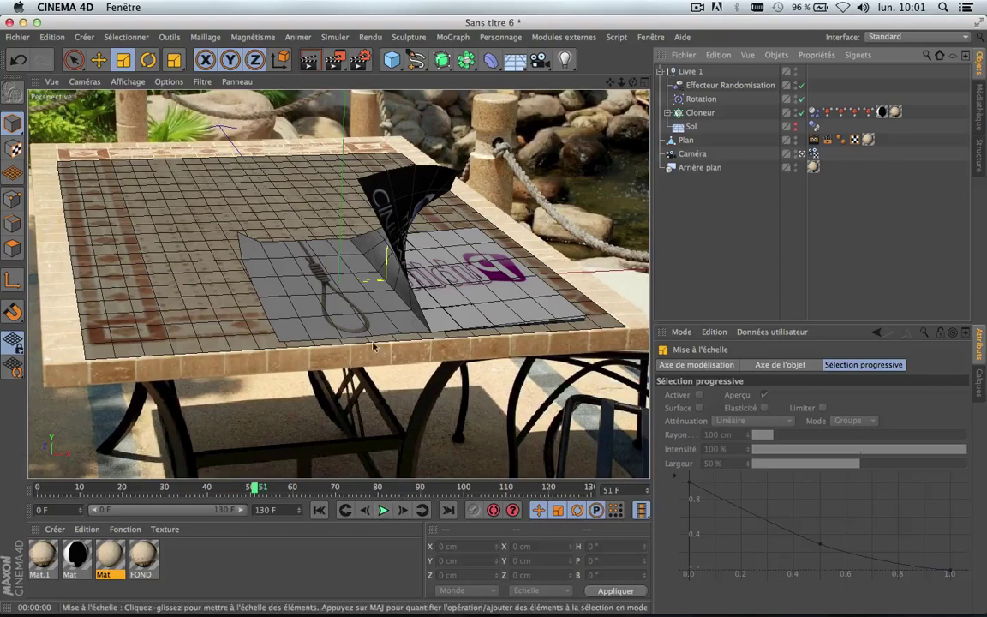
Step: Delete the Sol floor from Livre 1 after revealing it in the view, and replay the animation from frame 0
{"action": "left_click", "coordinate": [797, 126]}
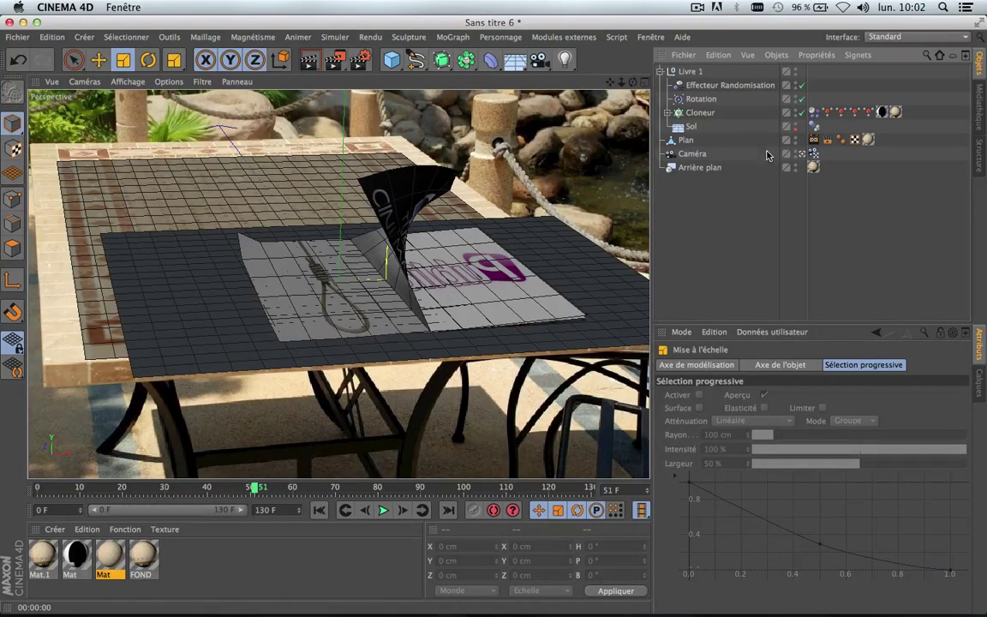
{"action": "left_click", "coordinate": [687, 128]}
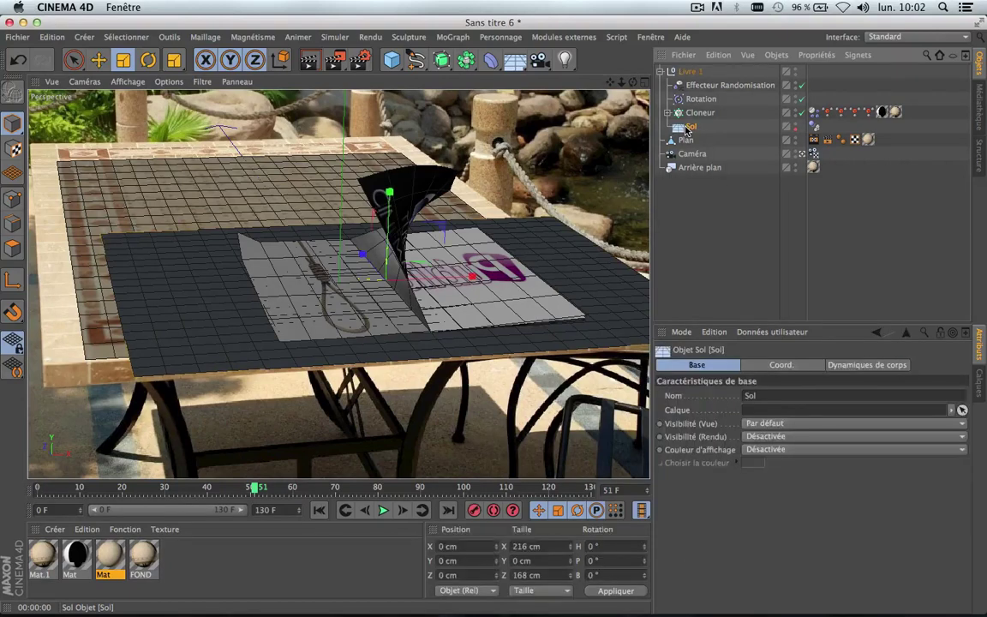
{"action": "double_click", "coordinate": [797, 125]}
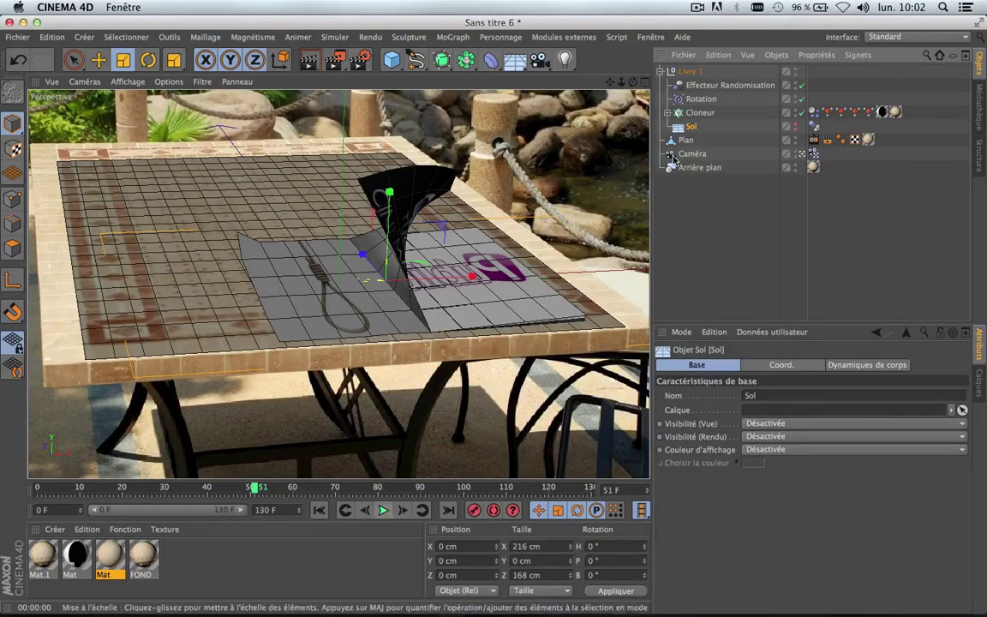
{"action": "left_click", "coordinate": [797, 125]}
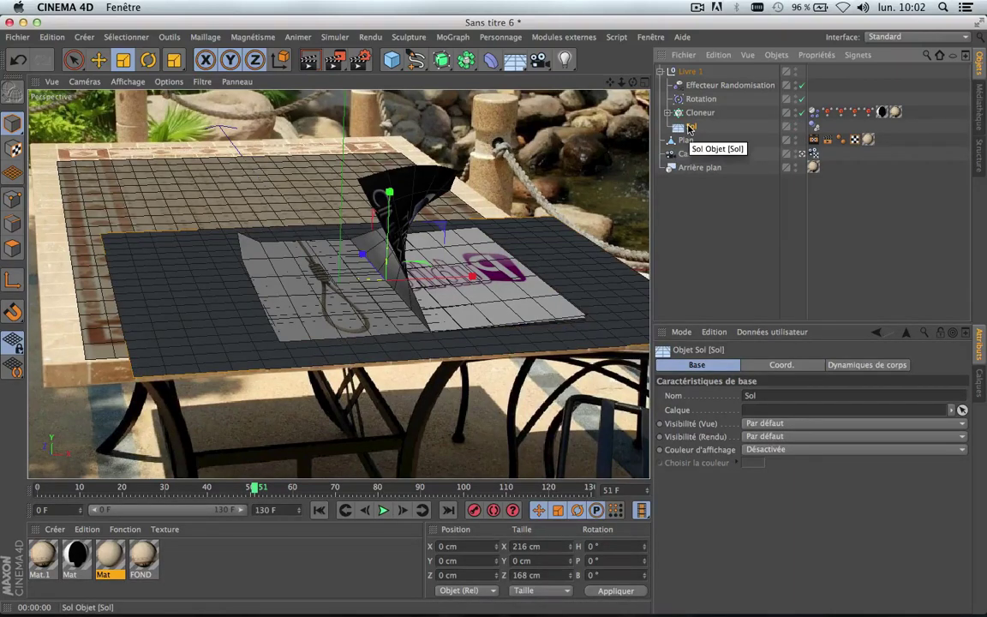
{"action": "key", "text": "Delete"}
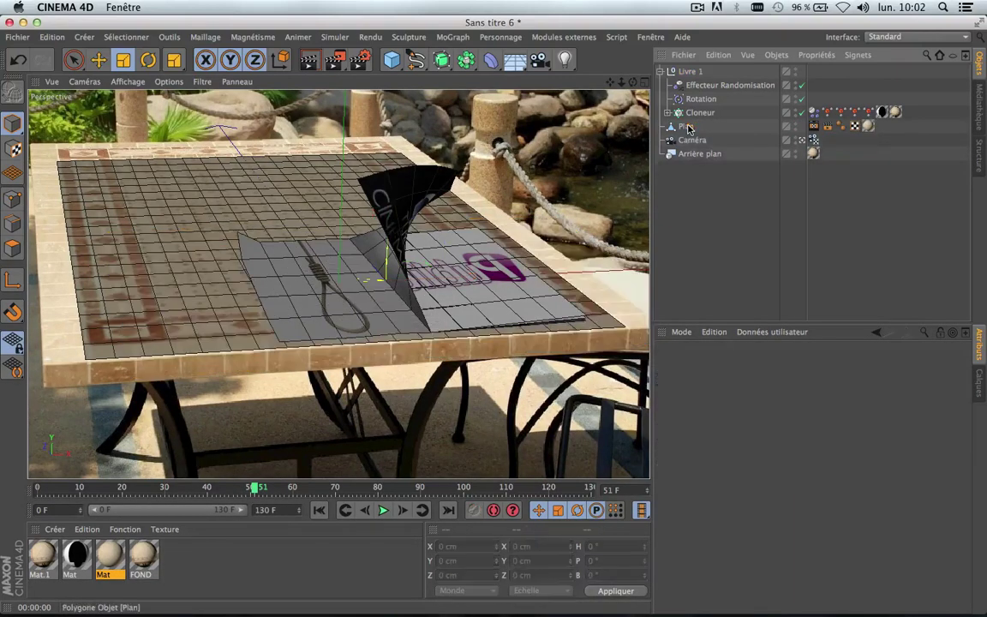
{"action": "left_click", "coordinate": [319, 510]}
{"action": "left_click", "coordinate": [384, 510]}
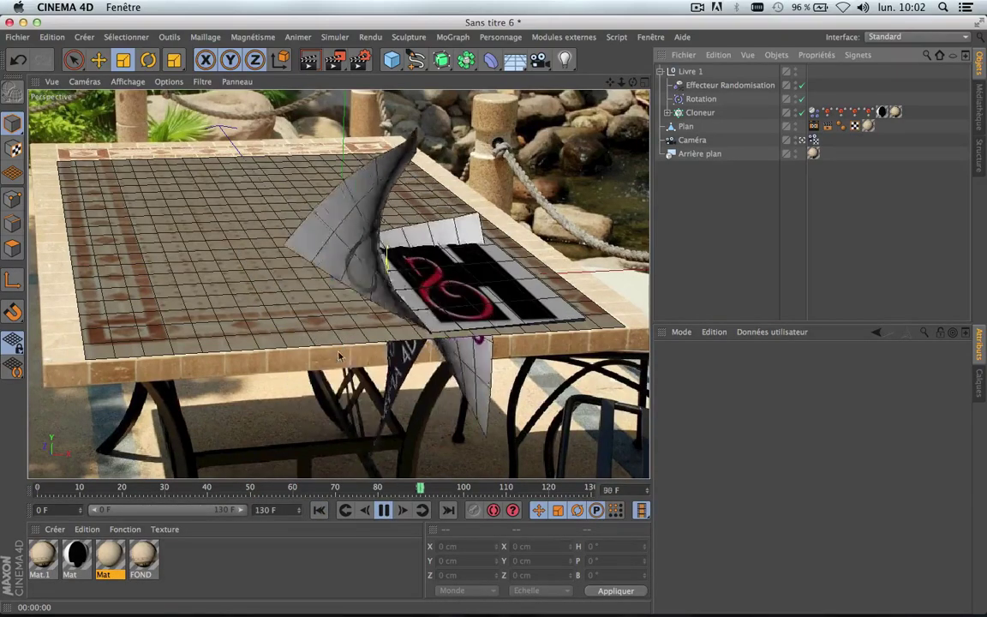
{"action": "left_click", "coordinate": [385, 510]}
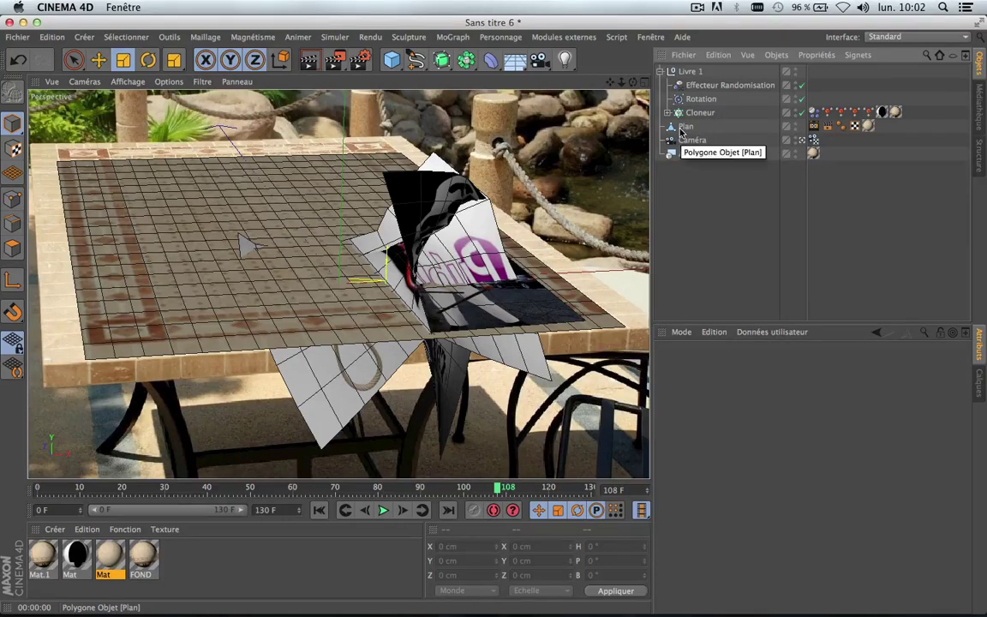
Step: Undo the deletion of the Sol floor and hide it in both the viewport and the render
{"action": "key", "text": "super+z"}
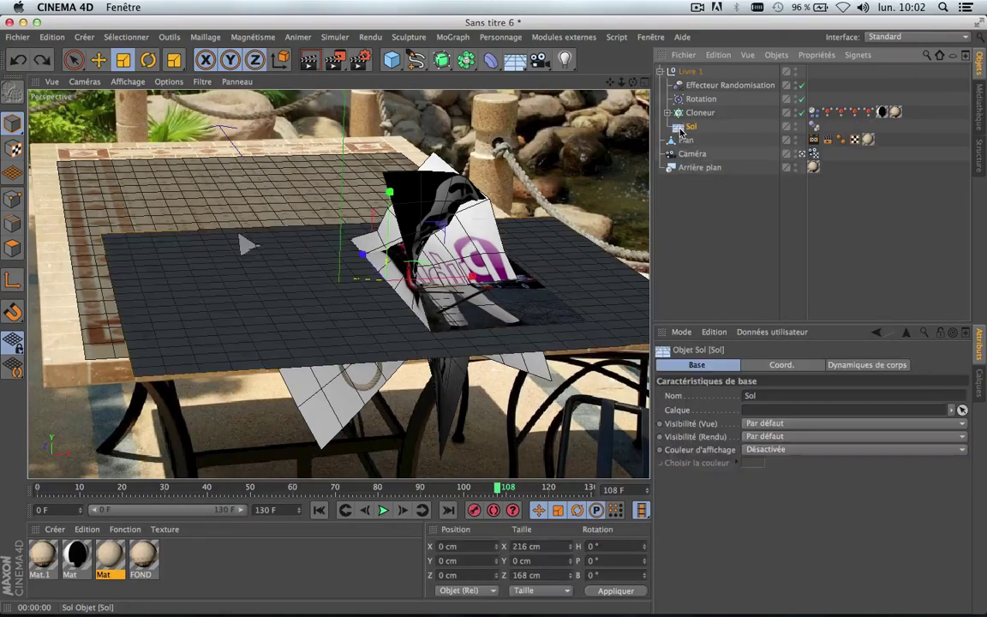
{"action": "left_click", "coordinate": [799, 126]}
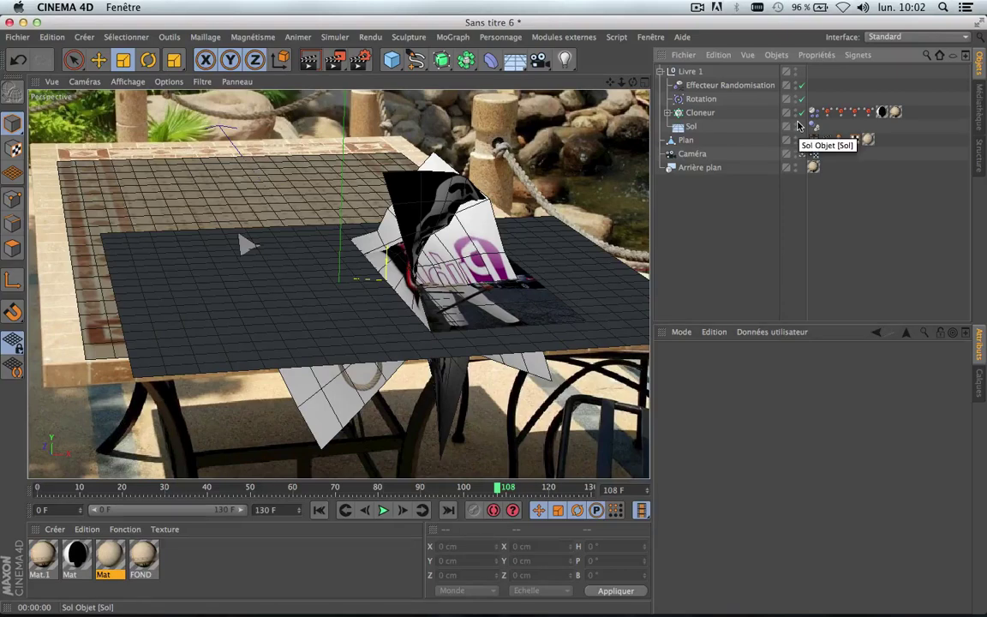
{"action": "left_click", "coordinate": [797, 125]}
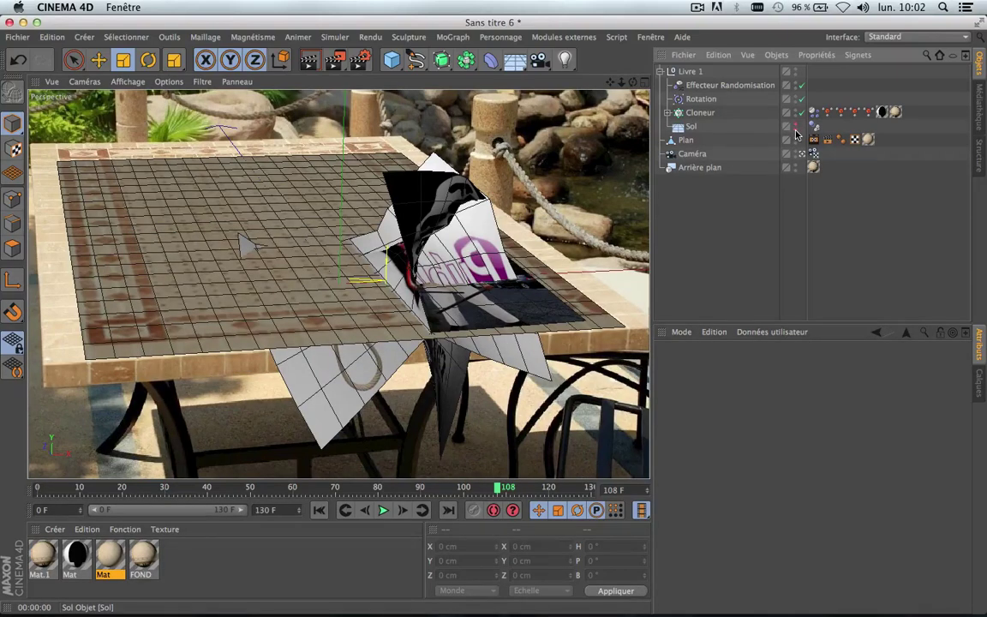
Step: Replay the page-turning animation from frame 0 to check how the pages land on the hidden Sol floor
{"action": "left_click", "coordinate": [319, 510]}
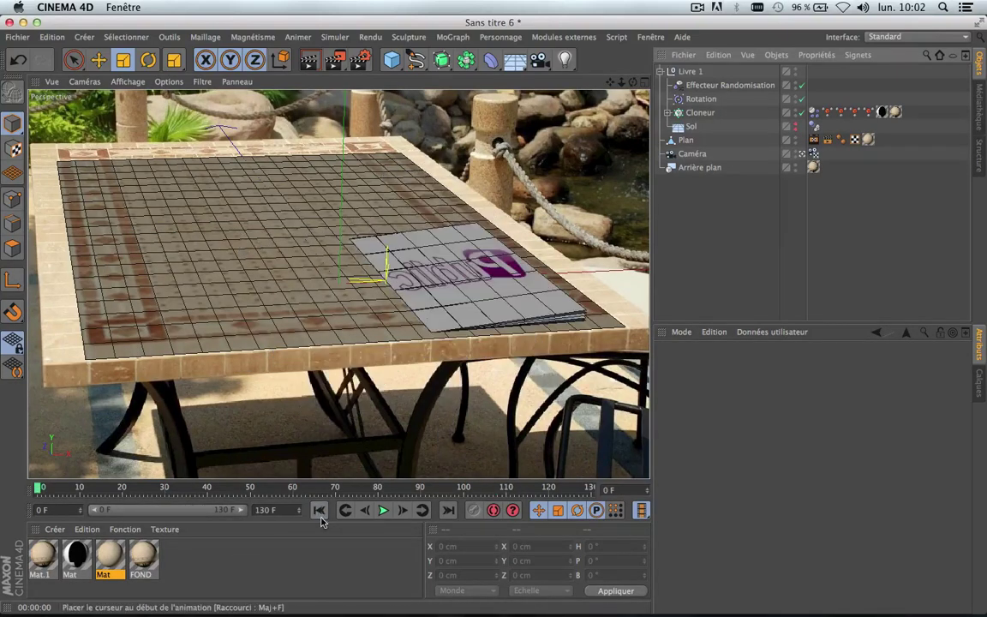
{"action": "left_click", "coordinate": [386, 510]}
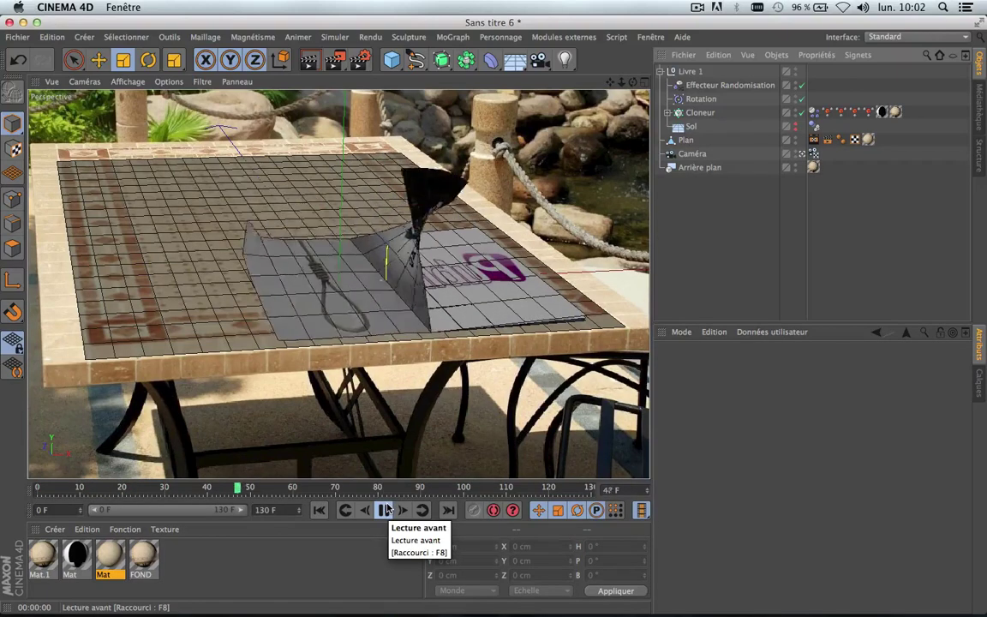
{"action": "left_click", "coordinate": [387, 509]}
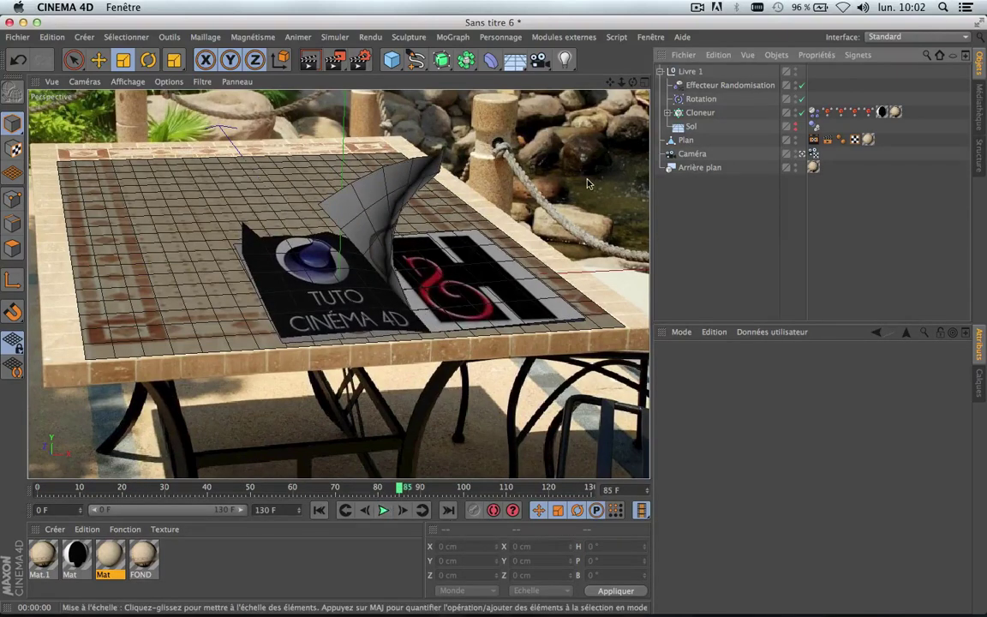
Step: Add a light to the scene and raise it to about 70 cm above the tabletop along Y
{"action": "left_click", "coordinate": [564, 59]}
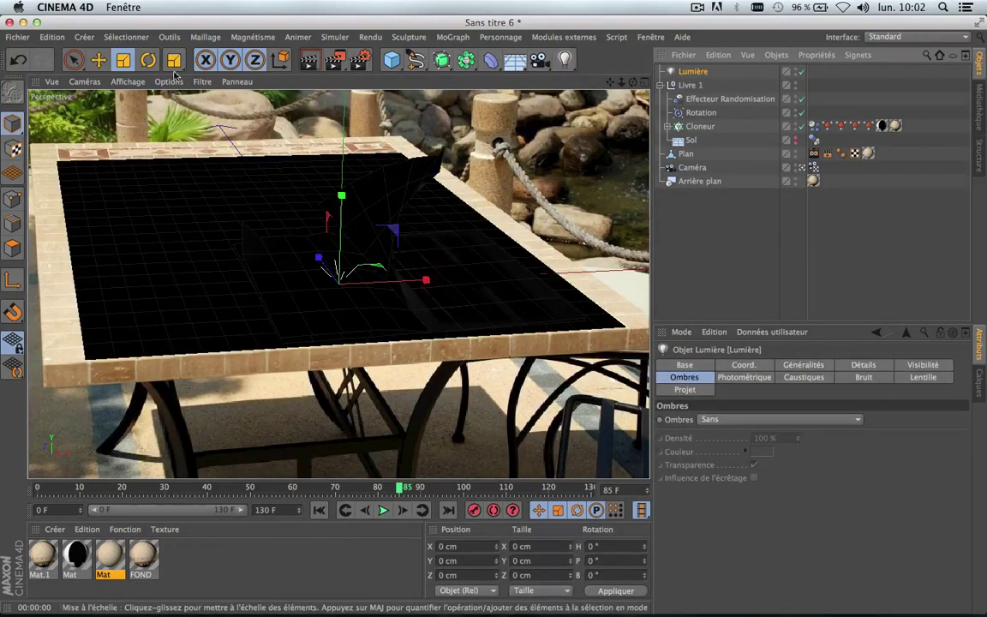
{"action": "left_click", "coordinate": [99, 60]}
{"action": "left_click_drag", "start_coordinate": [342, 197], "coordinate": [345, 26]}
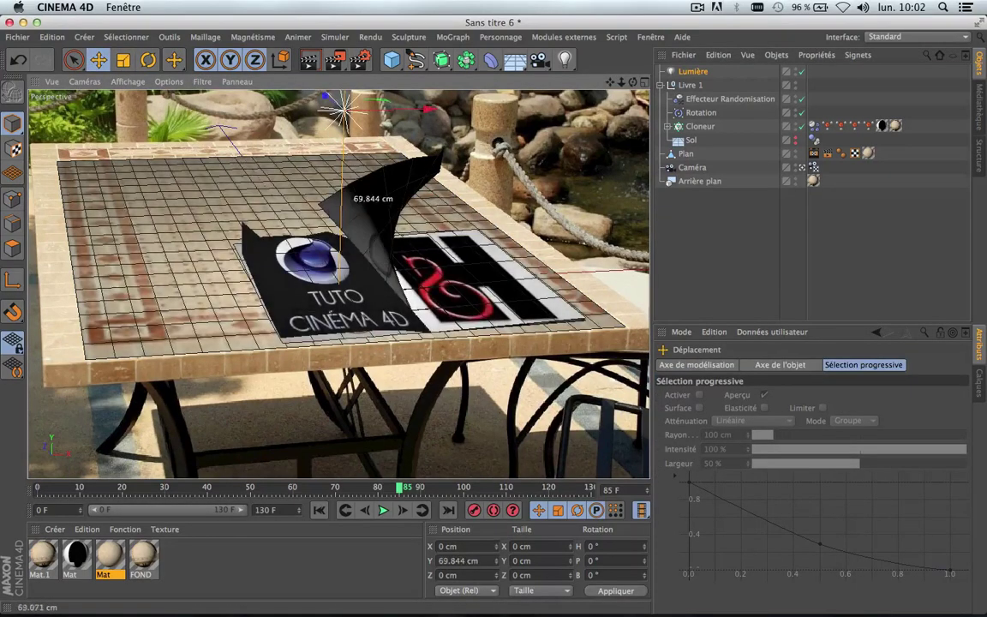
Step: Move the light above and in front of the table, to about X 33 cm, Y 113 cm, Z -162 cm
{"action": "left_click_drag", "start_coordinate": [325, 97], "coordinate": [572, 237]}
{"action": "left_click", "coordinate": [572, 237]}
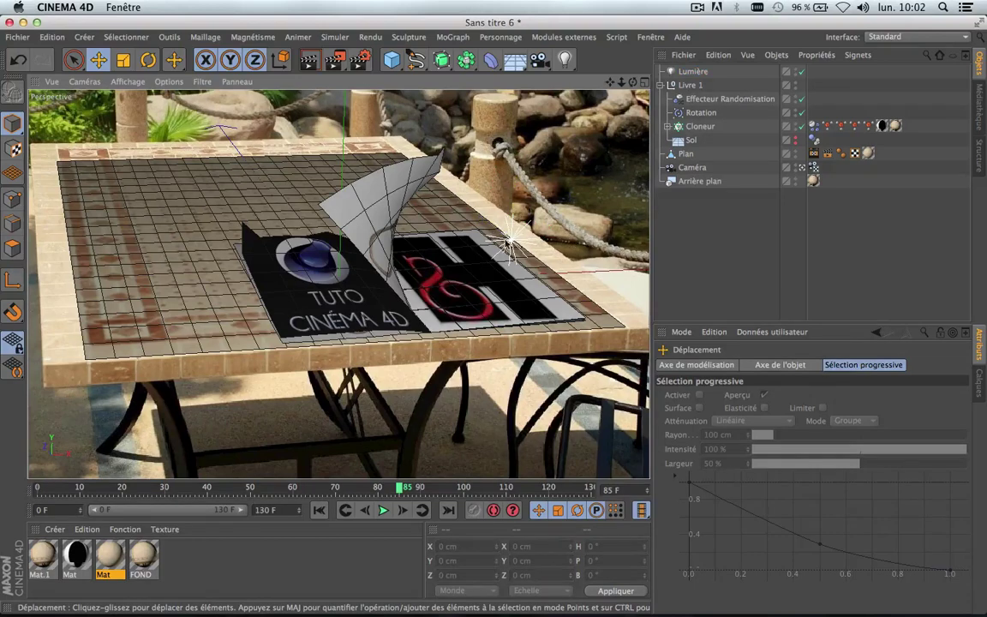
{"action": "left_click", "coordinate": [692, 72]}
{"action": "left_click_drag", "start_coordinate": [543, 210], "coordinate": [572, 147]}
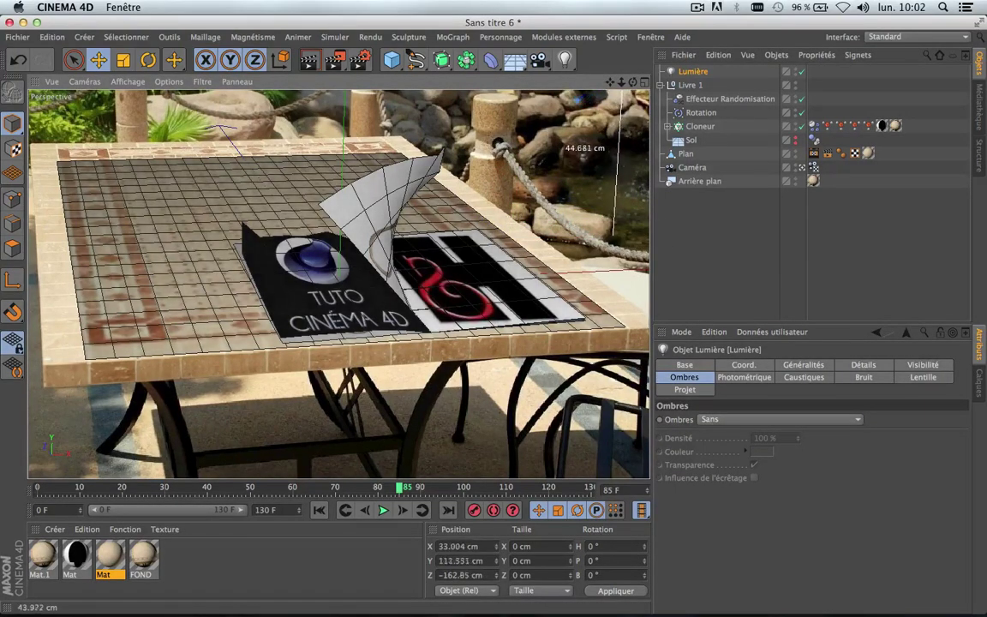
Step: Give the light Masques d'ombres (ombres diffuses) shadows with 30% density, rendering the view to check them
{"action": "left_click", "coordinate": [762, 419]}
{"action": "left_click", "coordinate": [737, 445]}
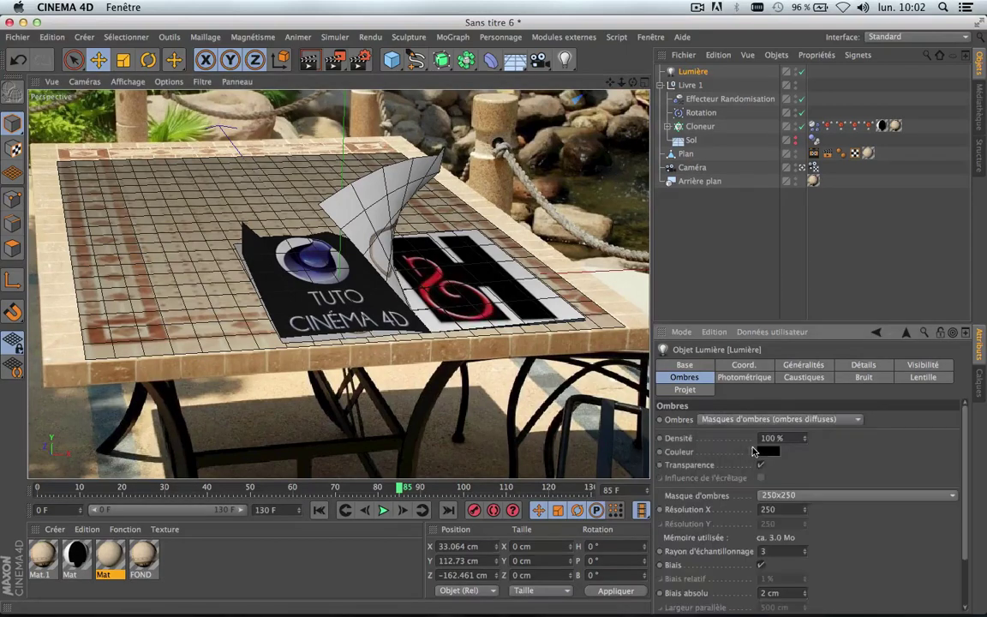
{"action": "left_click", "coordinate": [309, 61]}
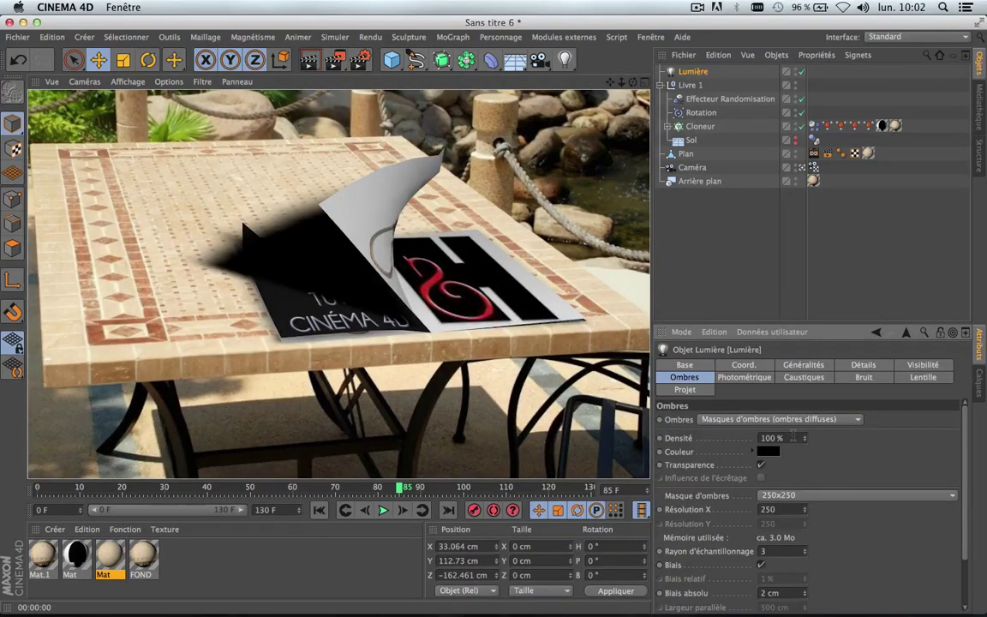
{"action": "left_click", "coordinate": [794, 437]}
{"action": "type", "text": "3"}
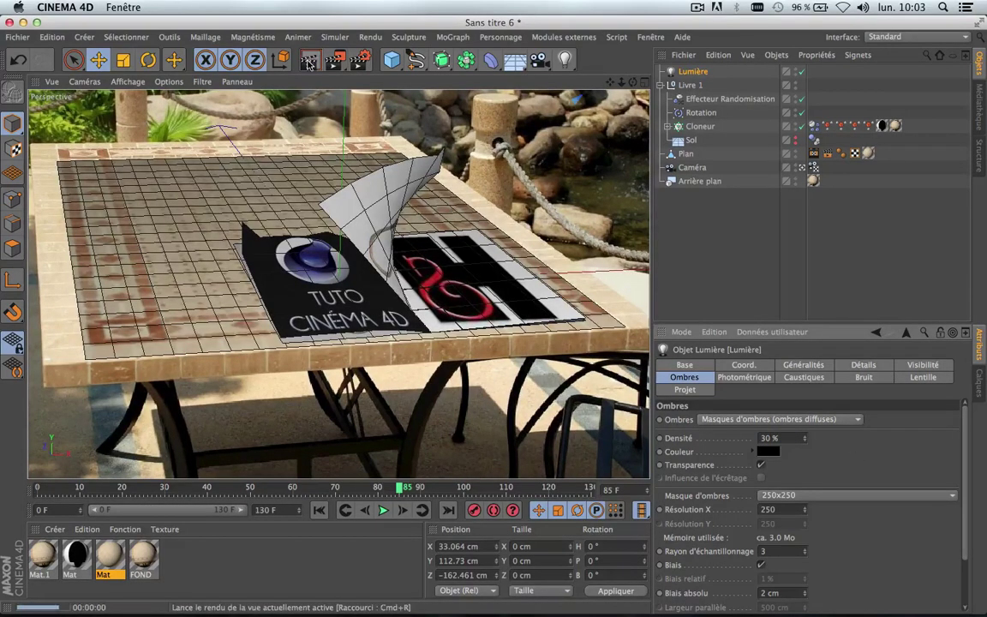
{"action": "left_click", "coordinate": [310, 60]}
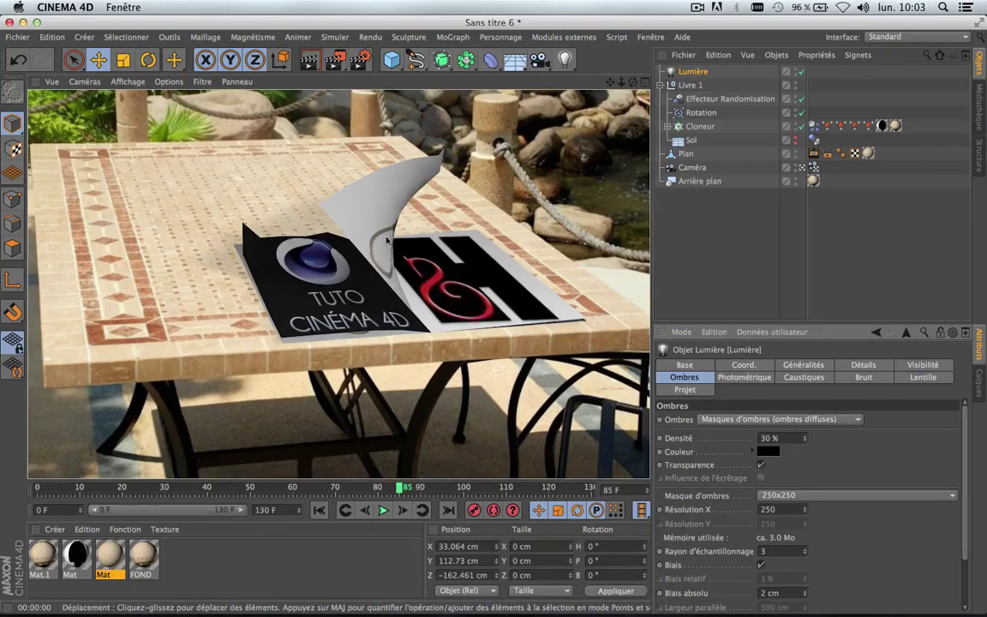
Step: Delete Livre 1 and the light from the scene, along with the book's materials Mat.1 and the black-and-white Mat
{"action": "left_click", "coordinate": [675, 259]}
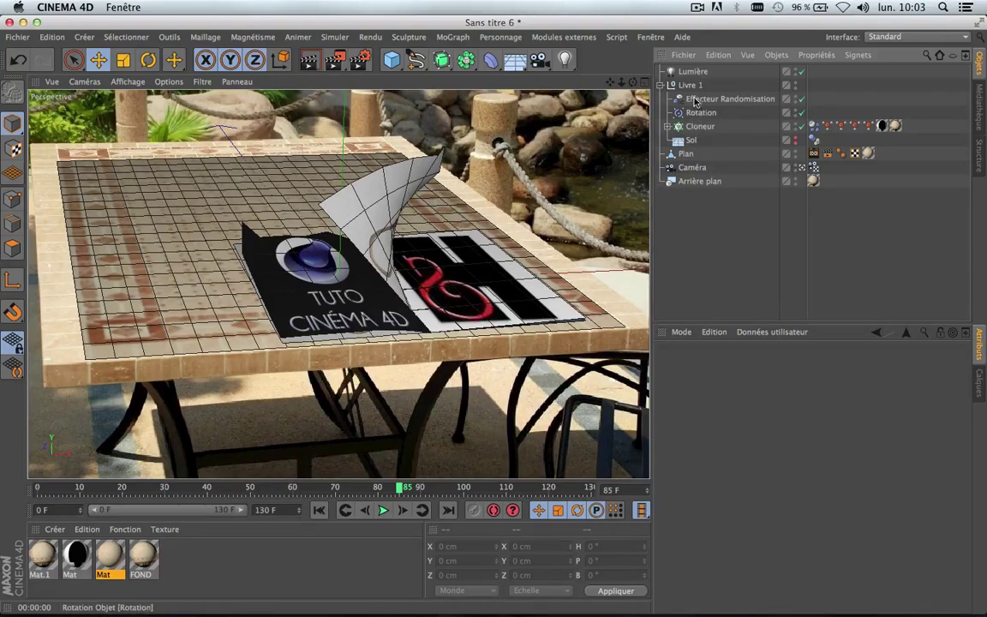
{"action": "left_click", "coordinate": [662, 85]}
{"action": "left_click", "coordinate": [690, 85]}
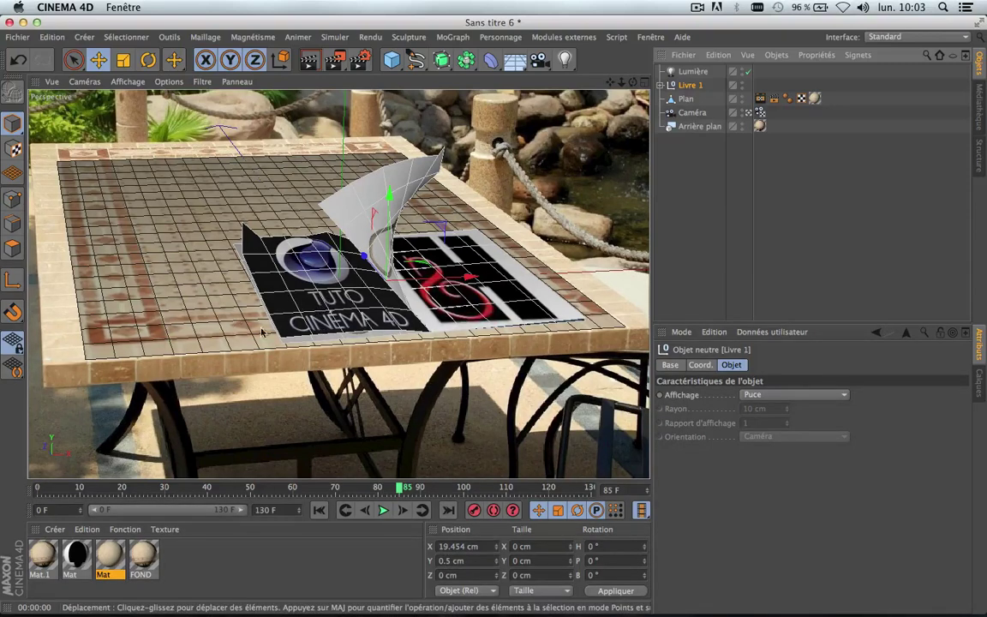
{"action": "left_click", "coordinate": [695, 72], "text": "shift"}
{"action": "key", "text": "Delete"}
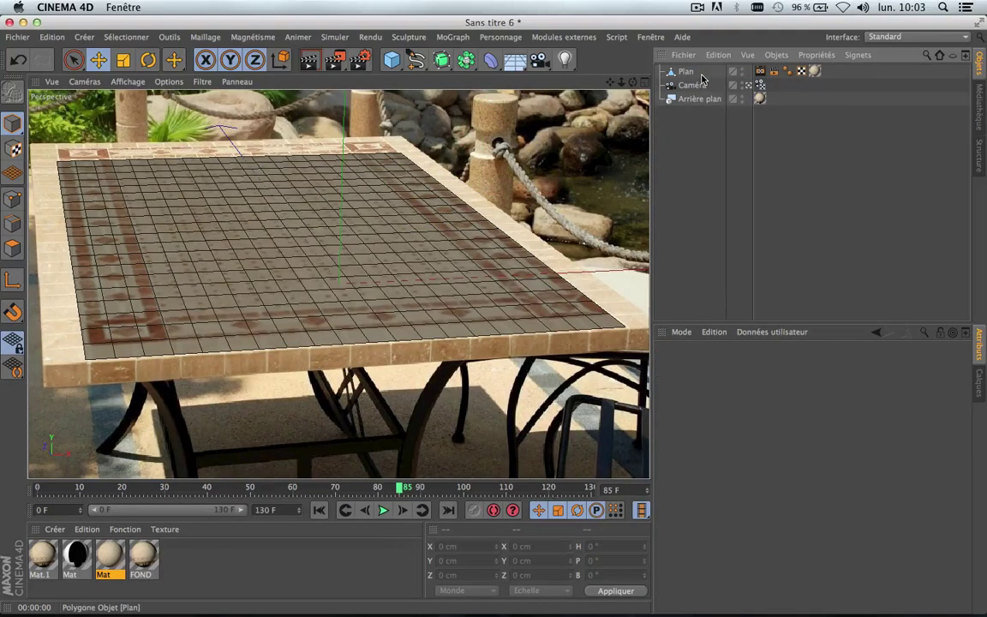
{"action": "left_click", "coordinate": [76, 555]}
{"action": "left_click", "coordinate": [34, 556], "text": "shift"}
{"action": "key", "text": "Delete"}
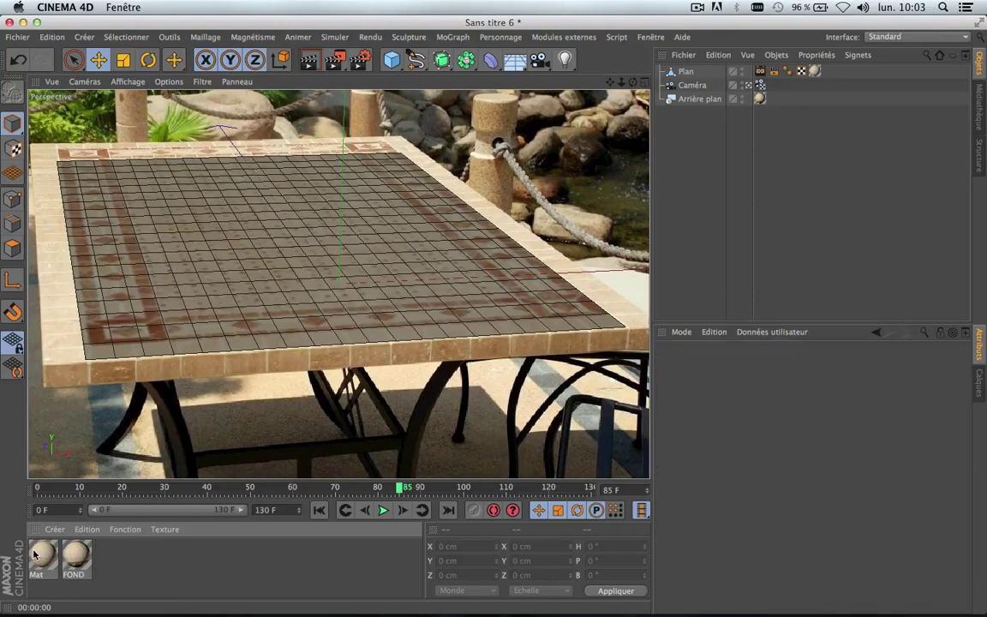
Step: Merge livre 2.c4d from the livre 2 folder into the table scene
{"action": "left_click", "coordinate": [17, 37]}
{"action": "left_click", "coordinate": [35, 93]}
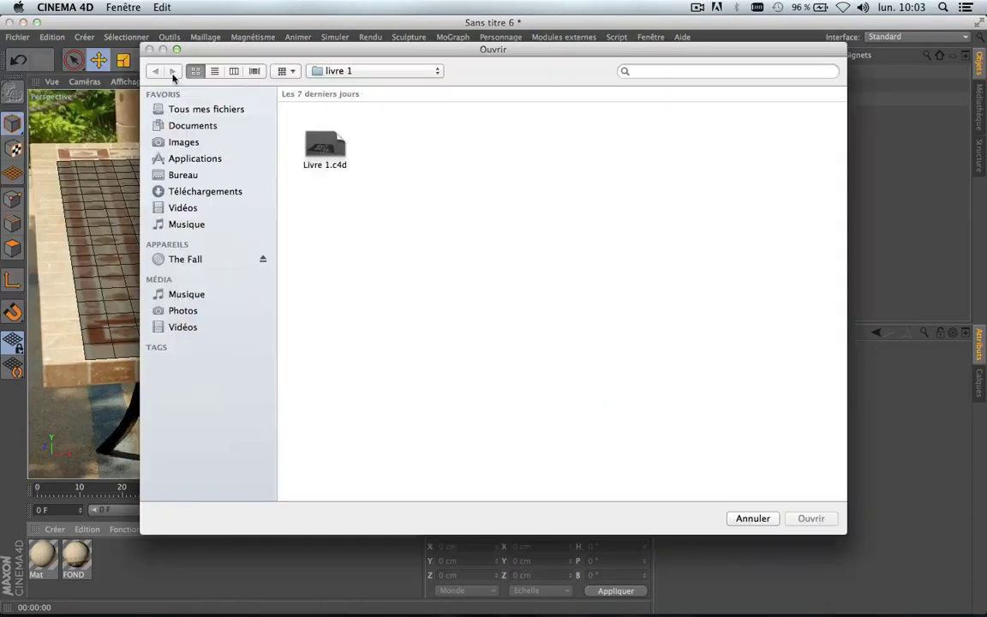
{"action": "left_click", "coordinate": [347, 72]}
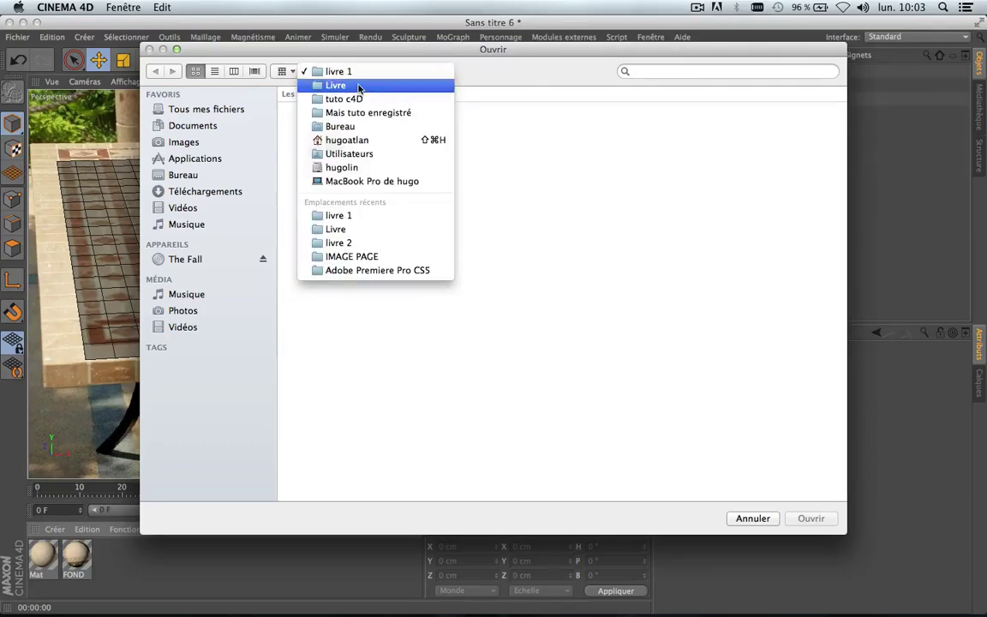
{"action": "left_click", "coordinate": [350, 85]}
{"action": "double_click", "coordinate": [725, 249]}
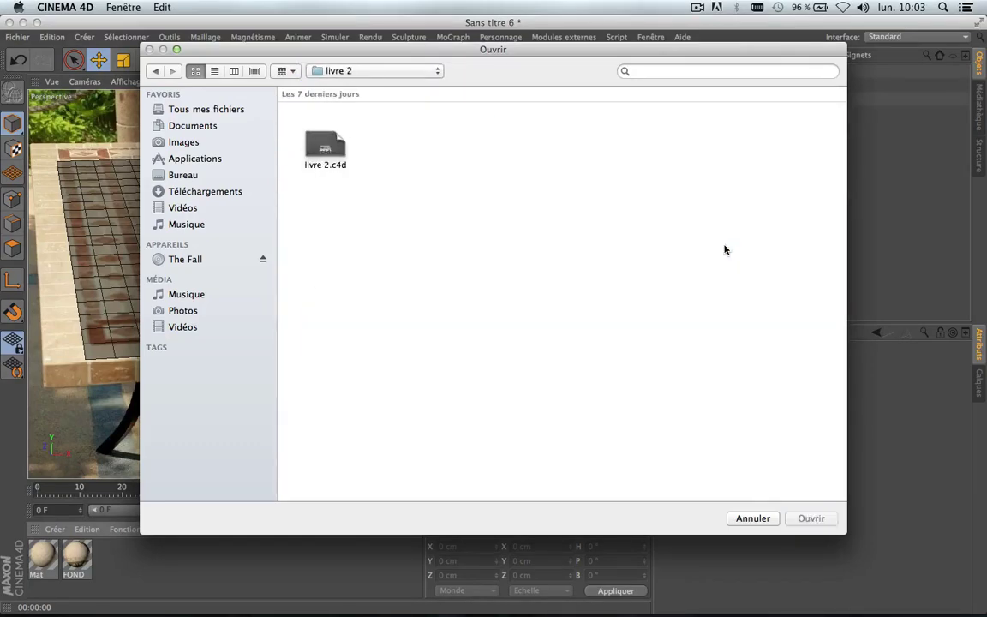
{"action": "double_click", "coordinate": [337, 146]}
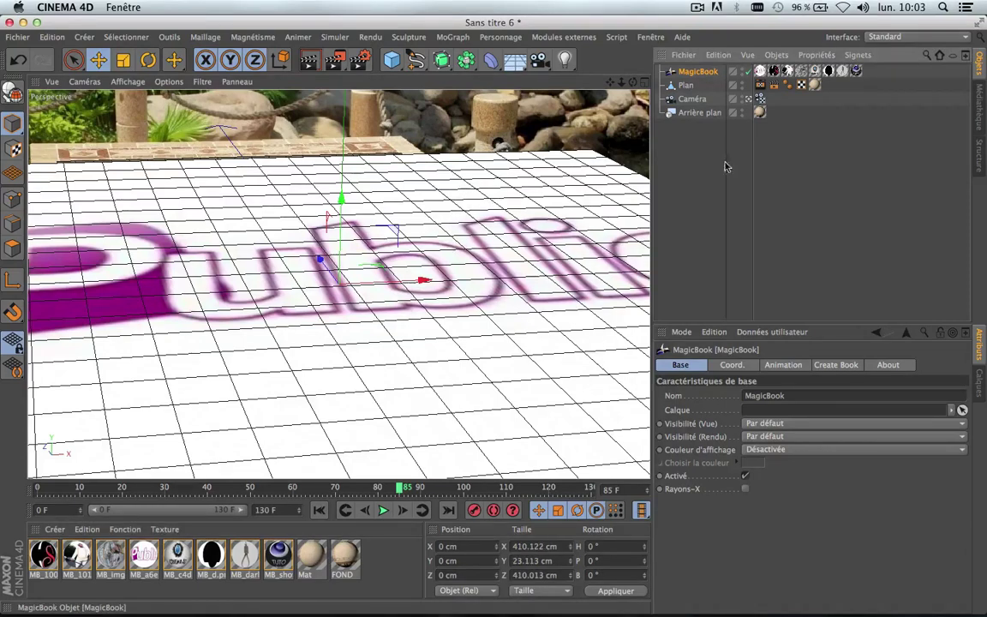
Step: Scale MagicBook to 0.2 on X, Y and Z and move it to about X 44 cm, Z -16 cm
{"action": "left_click", "coordinate": [739, 365]}
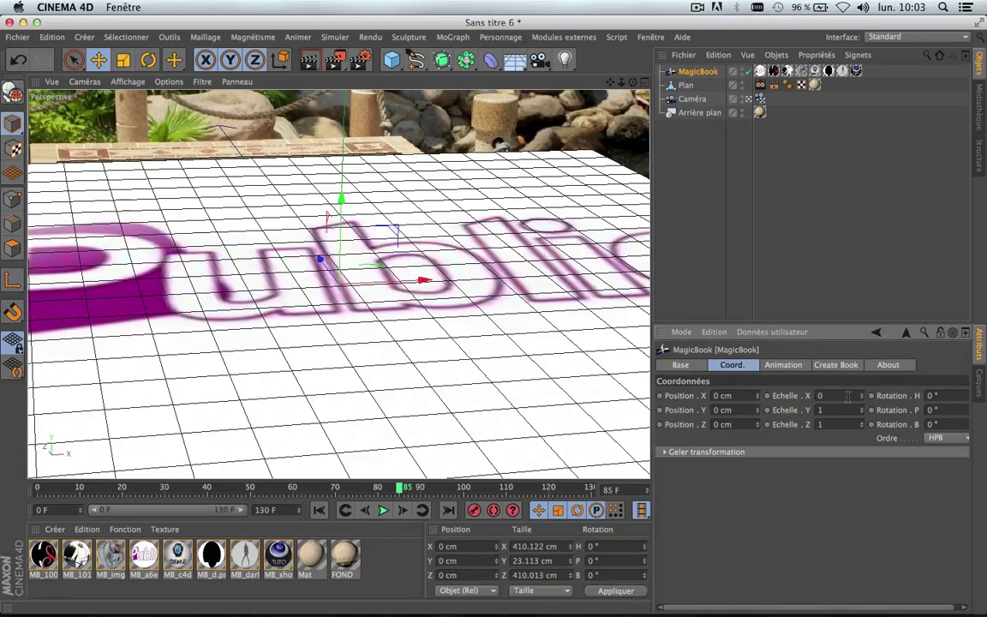
{"action": "left_click", "coordinate": [848, 397]}
{"action": "type", "text": "0.2"}
{"action": "left_click", "coordinate": [839, 411]}
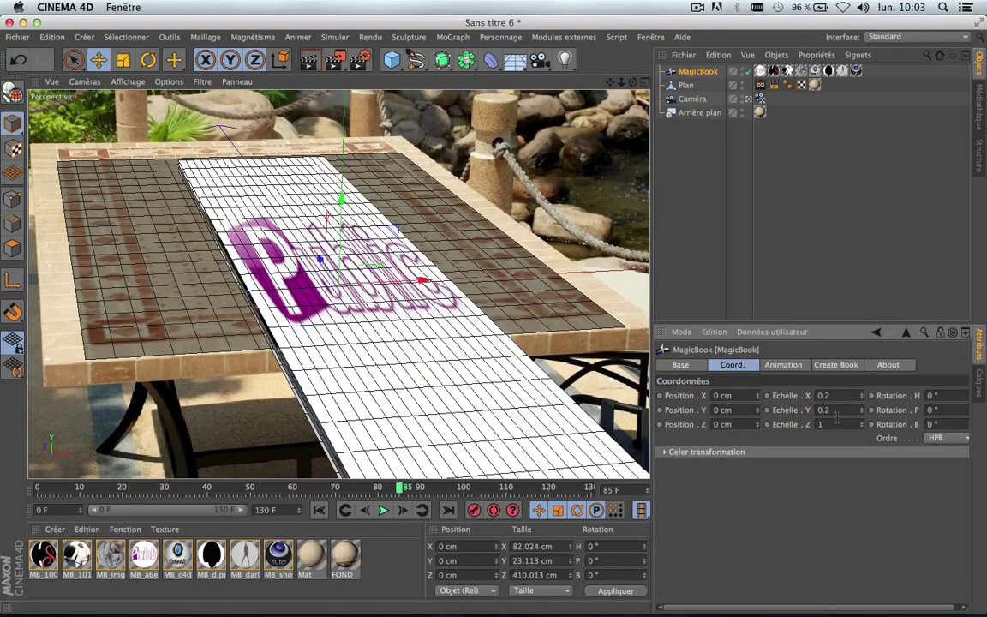
{"action": "left_click", "coordinate": [834, 424]}
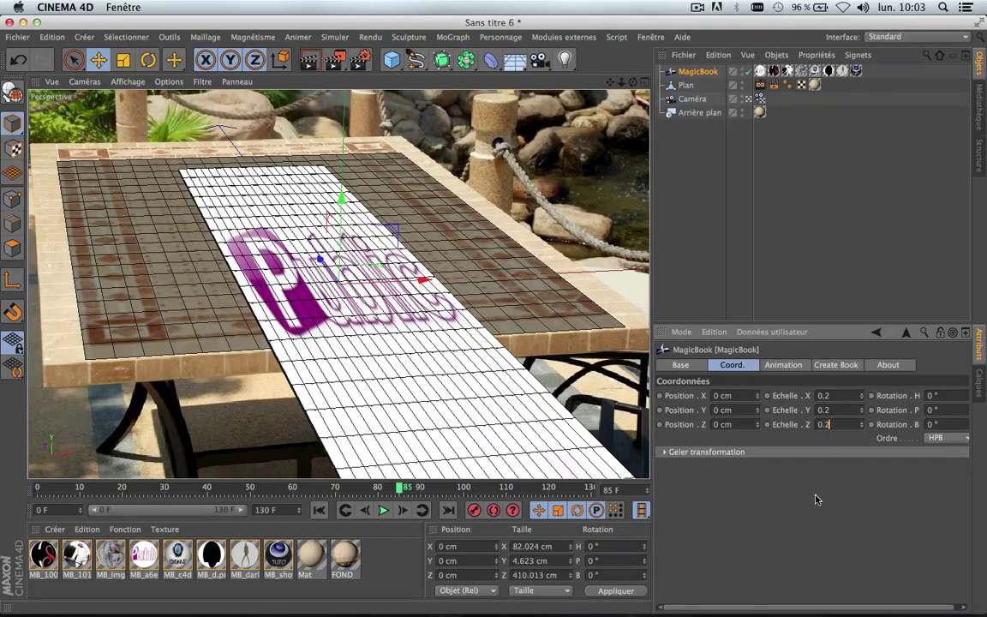
{"action": "type", "text": "0.2"}
{"action": "key", "text": "Return"}
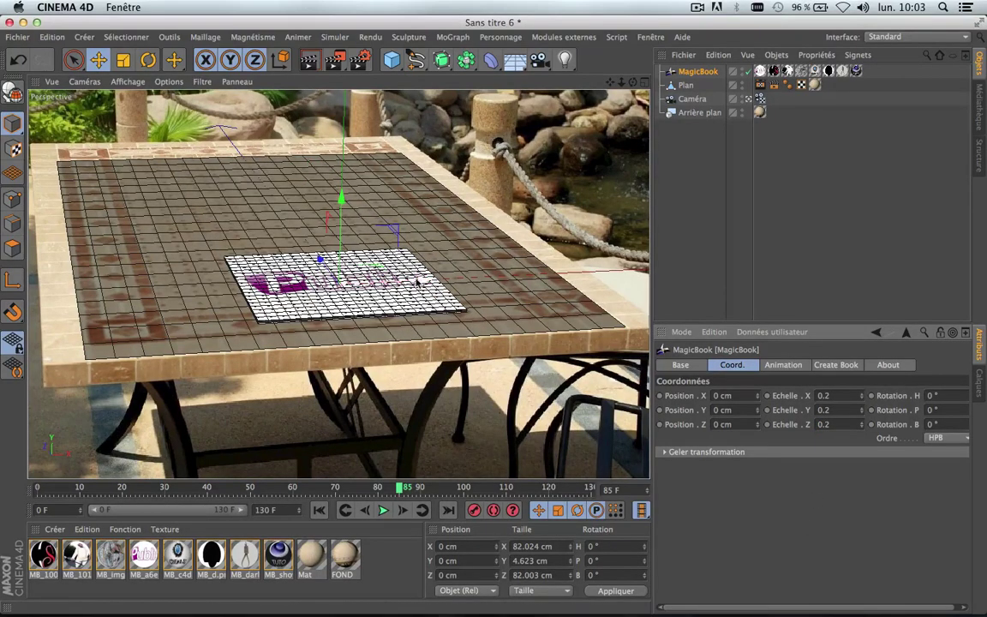
{"action": "left_click_drag", "start_coordinate": [419, 281], "coordinate": [522, 282]}
{"action": "left_click_drag", "start_coordinate": [424, 258], "coordinate": [443, 275]}
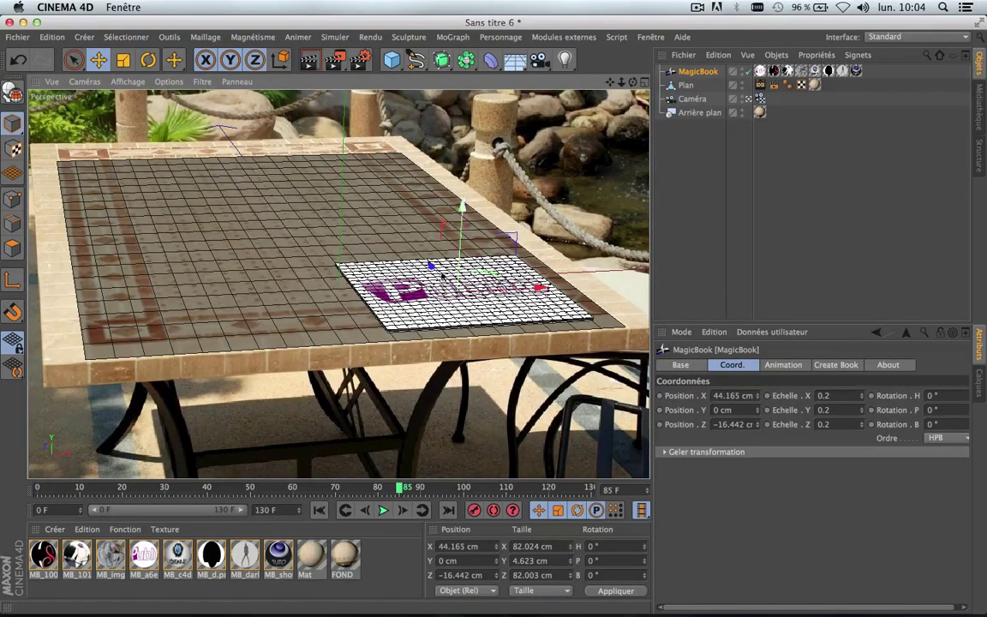
Step: Play the animation from frame 0 to check whether the MagicBook pages turn, and return to frame 0
{"action": "left_click", "coordinate": [320, 511]}
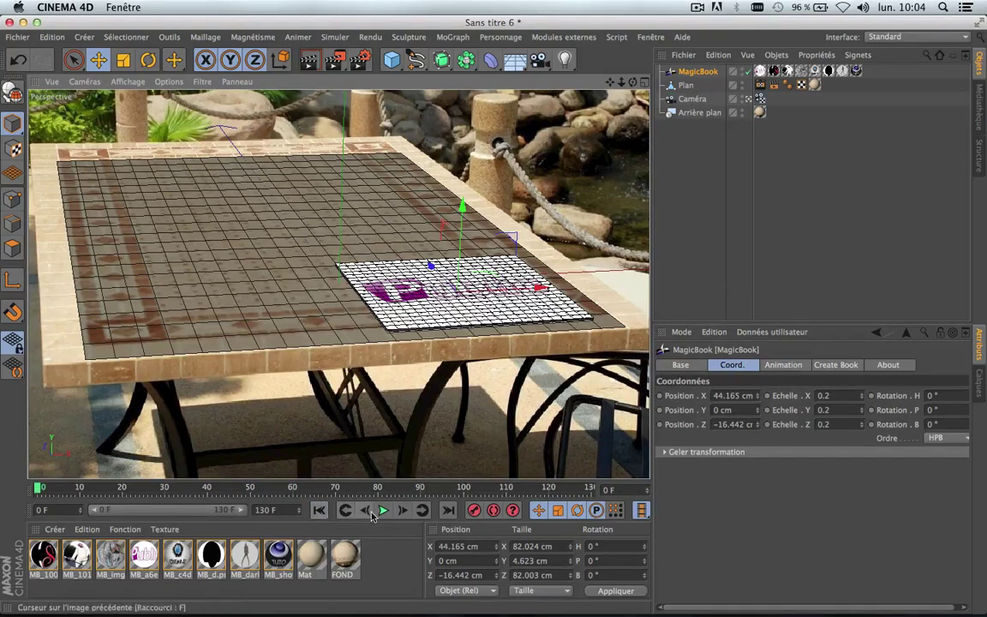
{"action": "left_click", "coordinate": [383, 510]}
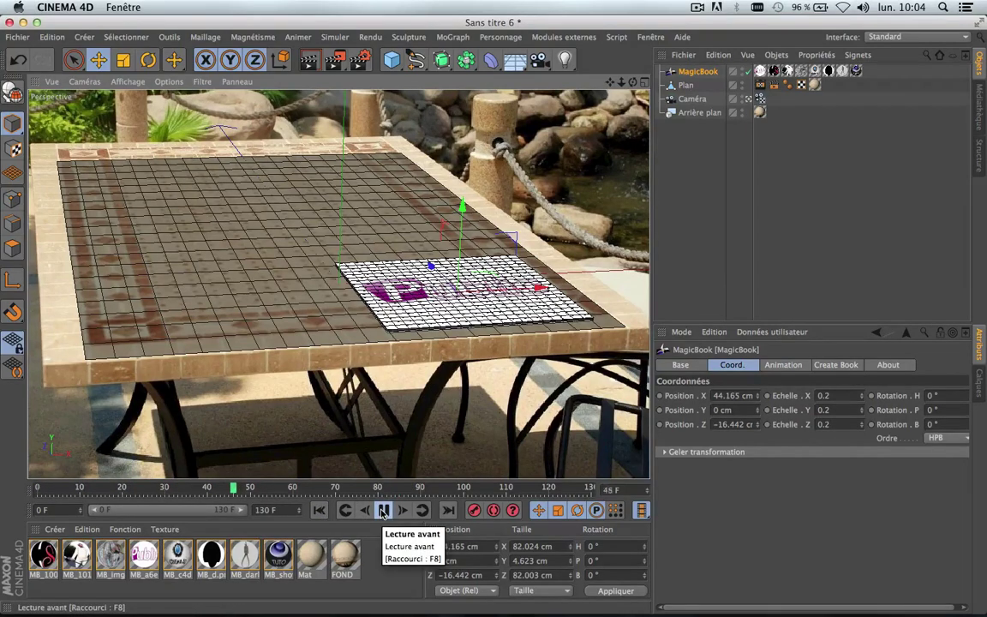
{"action": "left_click", "coordinate": [352, 495]}
{"action": "left_click_drag", "start_coordinate": [352, 496], "coordinate": [37, 496]}
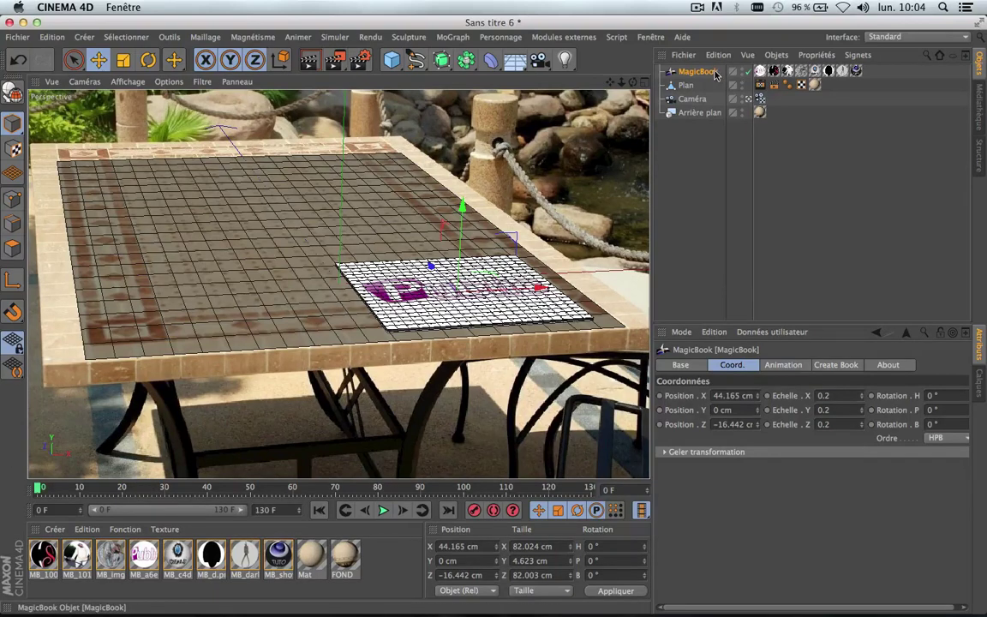
Step: Try out MagicBook's Pages parameter and keyframe it at 0% on frame 0
{"action": "left_click", "coordinate": [783, 366]}
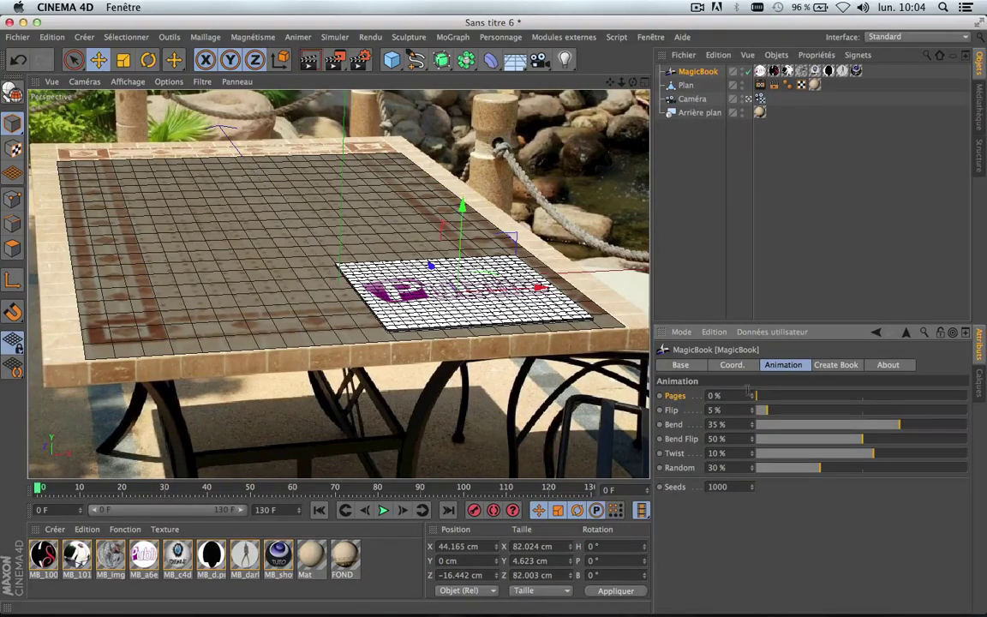
{"action": "left_click_drag", "start_coordinate": [762, 397], "coordinate": [722, 392]}
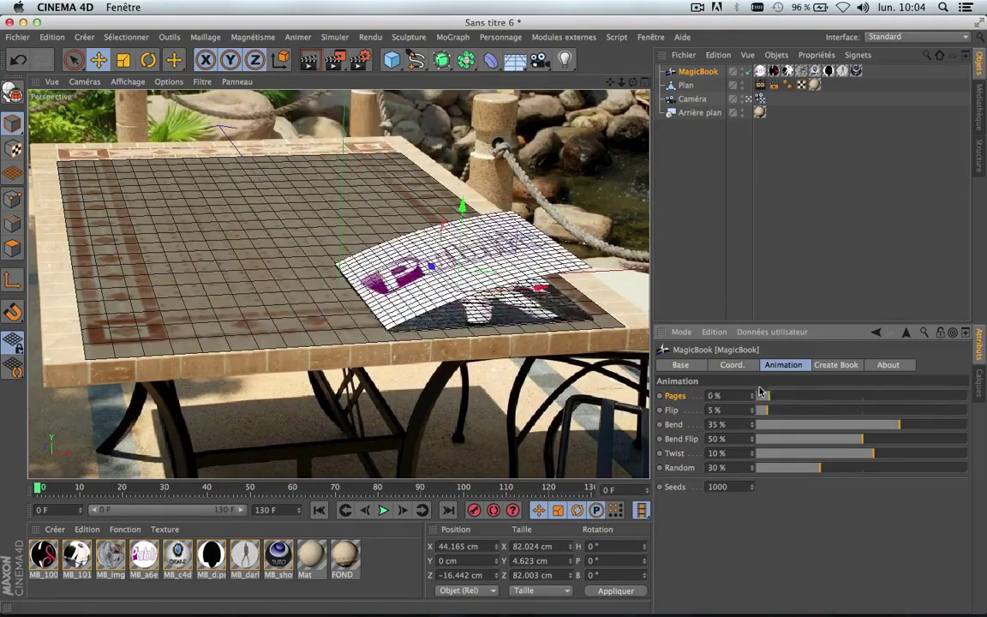
{"action": "right_click", "coordinate": [679, 402]}
{"action": "left_click", "coordinate": [622, 400]}
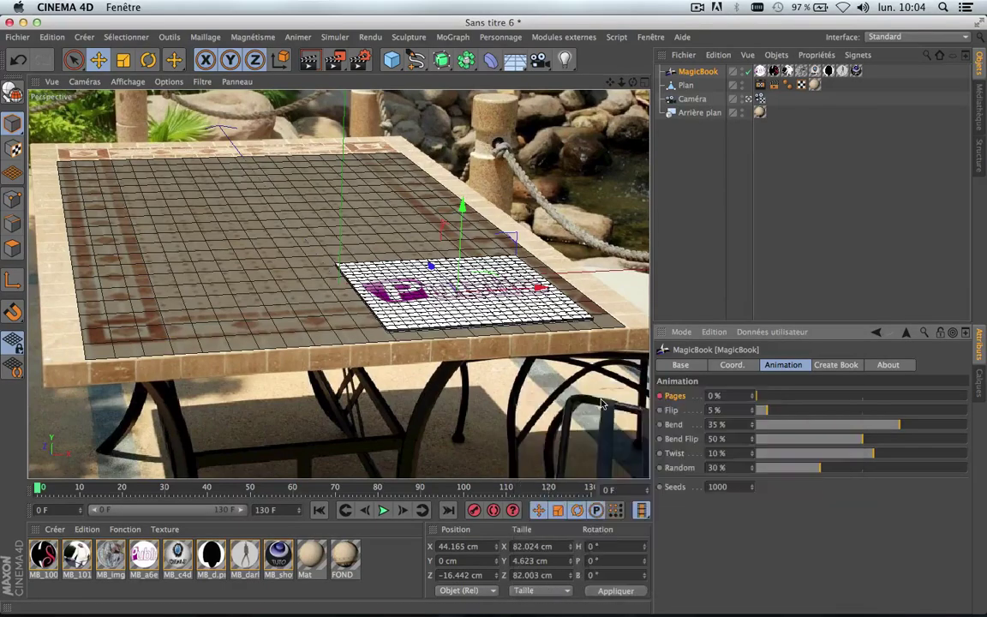
Step: Keyframe MagicBook's Pages parameter at 100% on frame 130
{"action": "left_click_drag", "start_coordinate": [115, 487], "coordinate": [630, 490]}
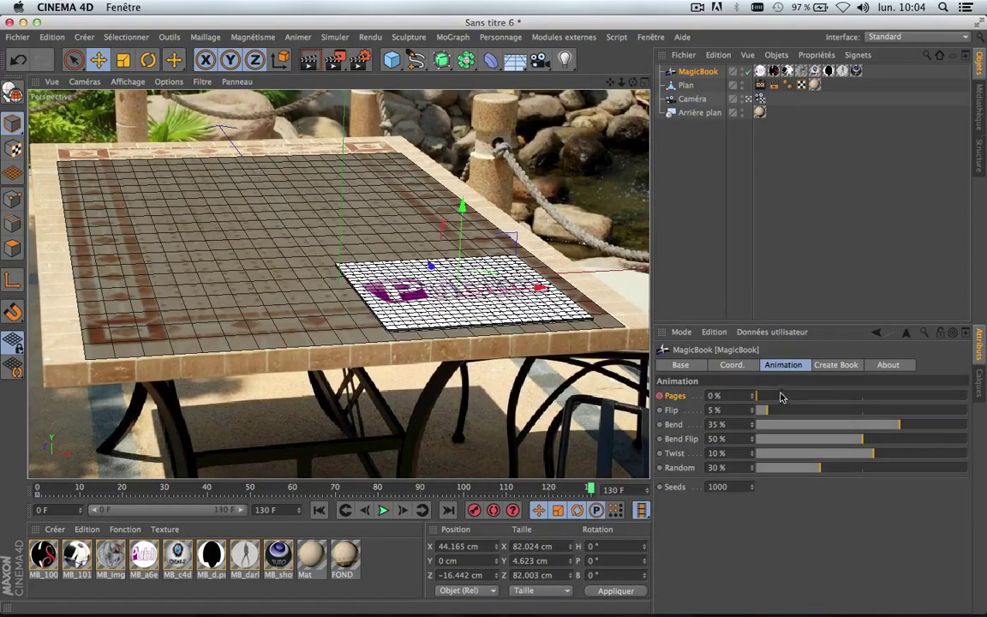
{"action": "left_click_drag", "start_coordinate": [783, 399], "coordinate": [984, 401]}
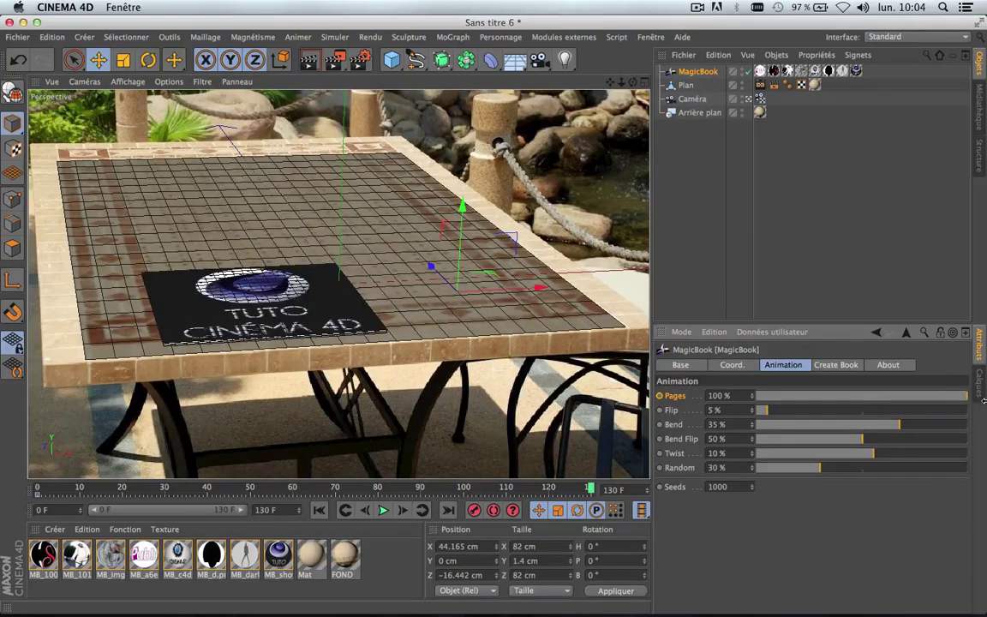
{"action": "right_click", "coordinate": [673, 404]}
{"action": "left_click", "coordinate": [497, 354]}
Step: Play the MagicBook page-turning animation twice and render the view at frame 47 to check the book on the table
{"action": "left_click", "coordinate": [383, 510]}
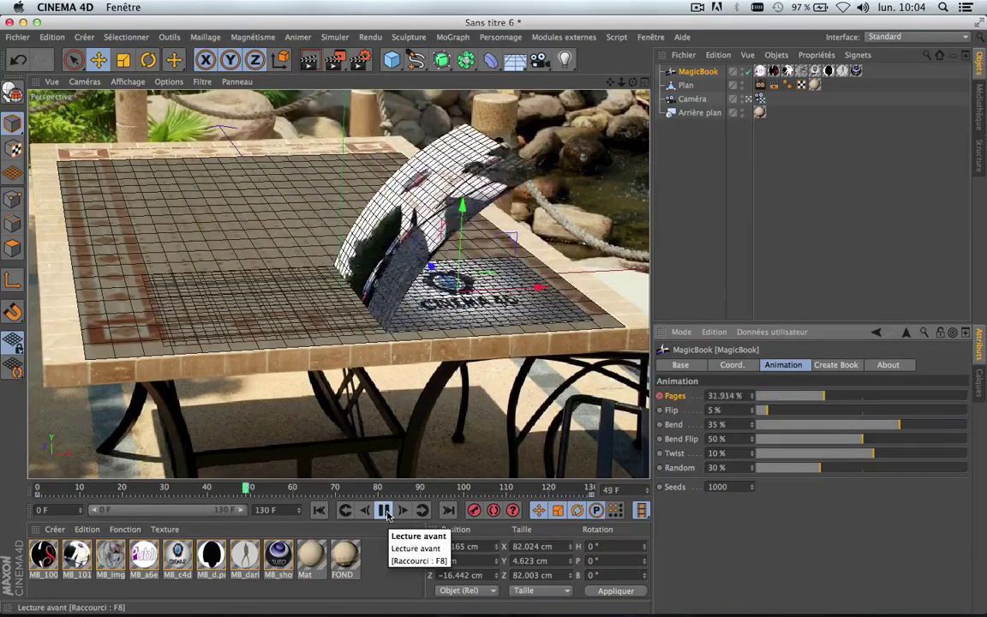
{"action": "left_click", "coordinate": [385, 510]}
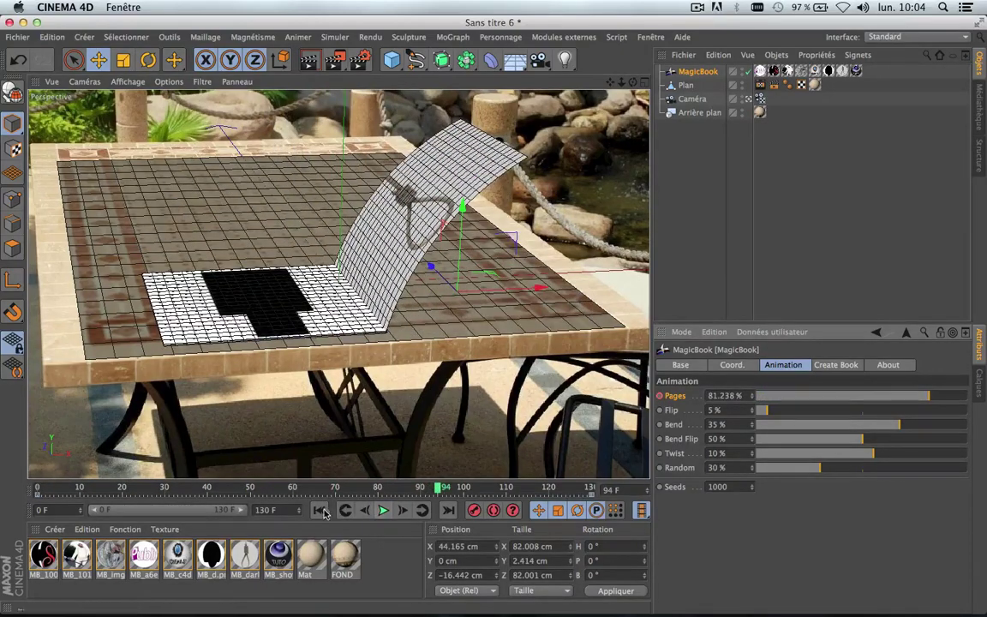
{"action": "left_click", "coordinate": [345, 512]}
{"action": "left_click", "coordinate": [383, 510]}
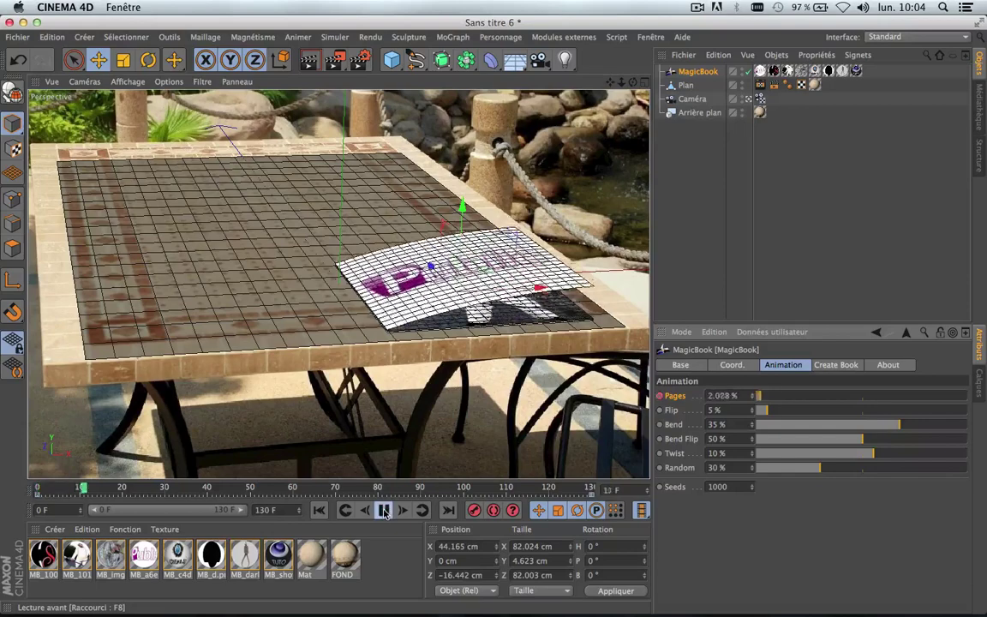
{"action": "left_click", "coordinate": [385, 510]}
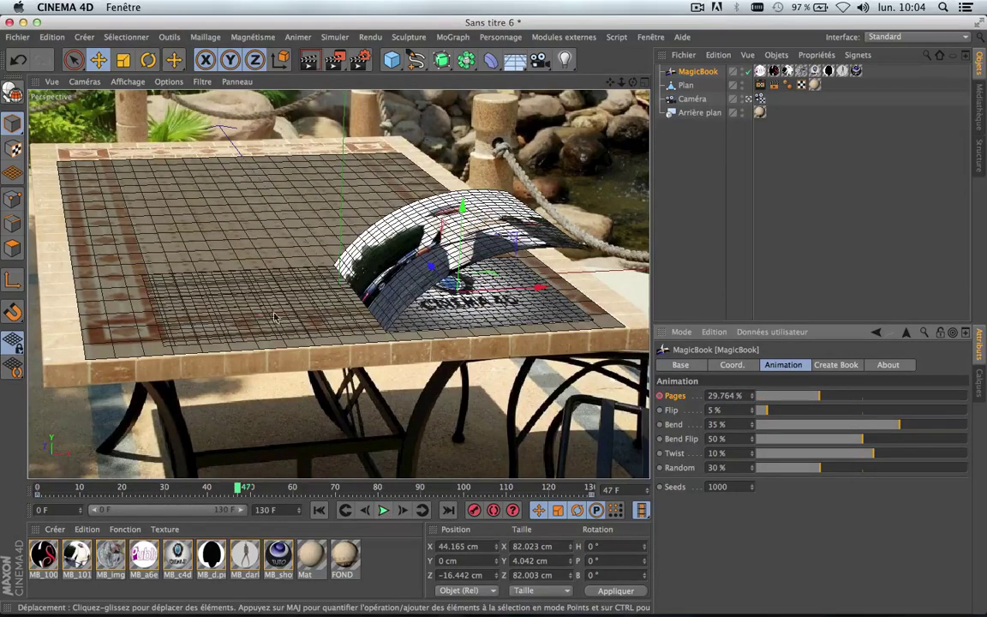
{"action": "left_click", "coordinate": [309, 59]}
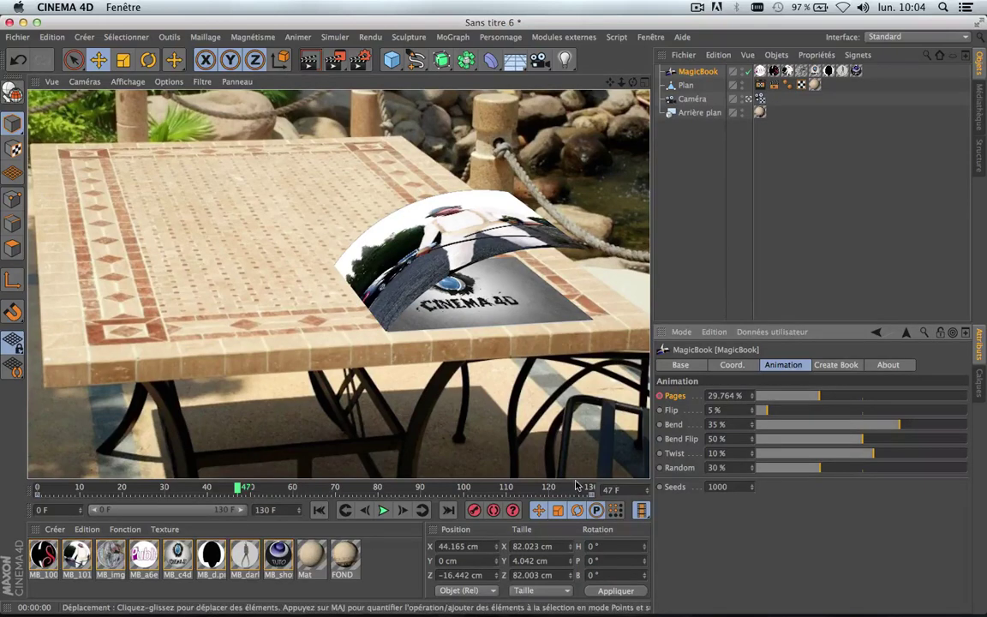
Step: Set MagicBook's Y position to 0.5 cm and return to frame 0
{"action": "left_click", "coordinate": [732, 364]}
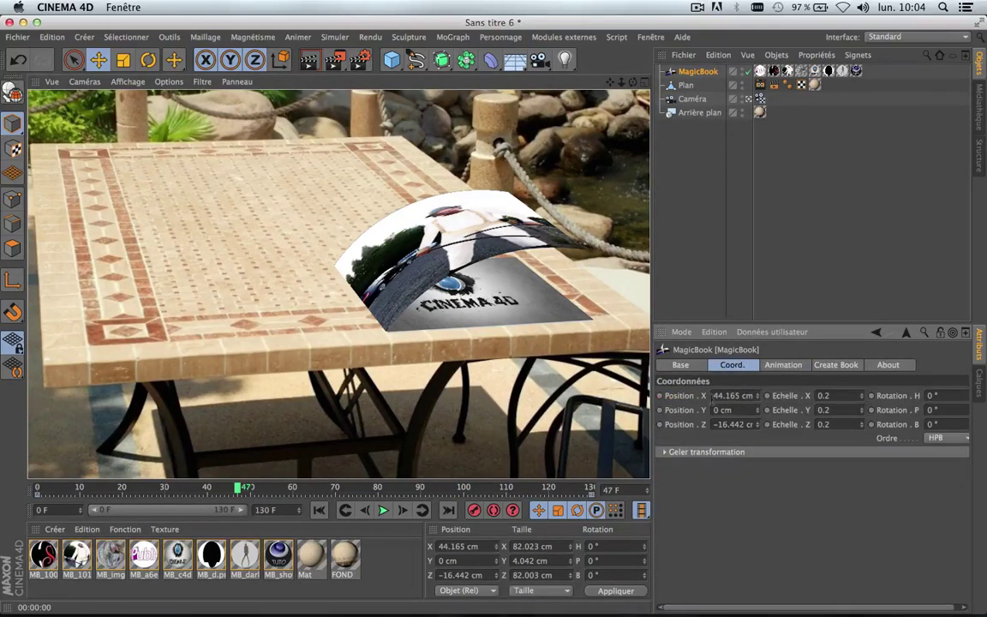
{"action": "double_click", "coordinate": [733, 411]}
{"action": "type", "text": "0.5"}
{"action": "key", "text": "Return"}
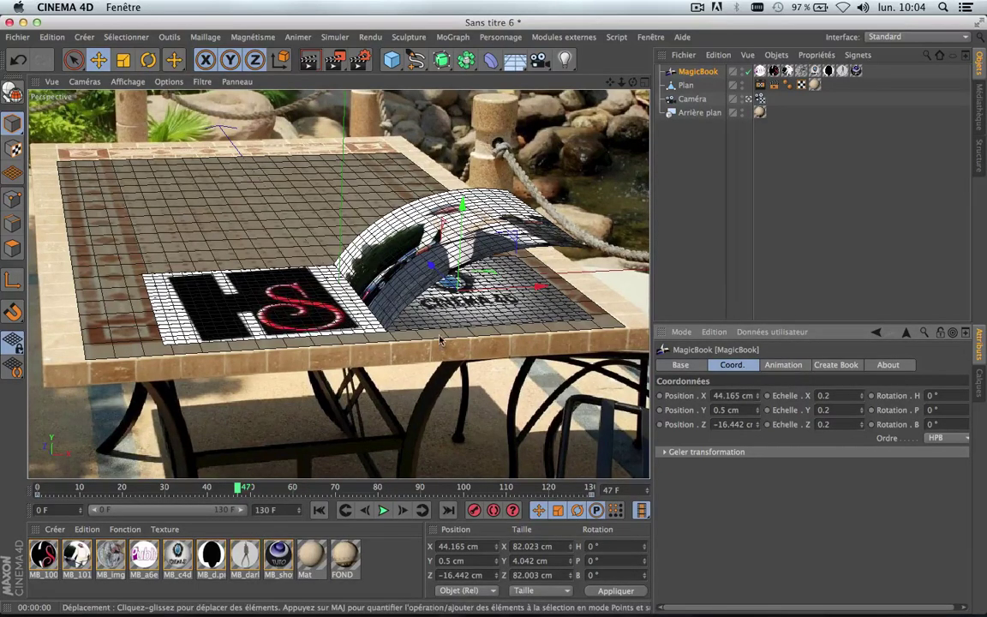
{"action": "left_click", "coordinate": [320, 512]}
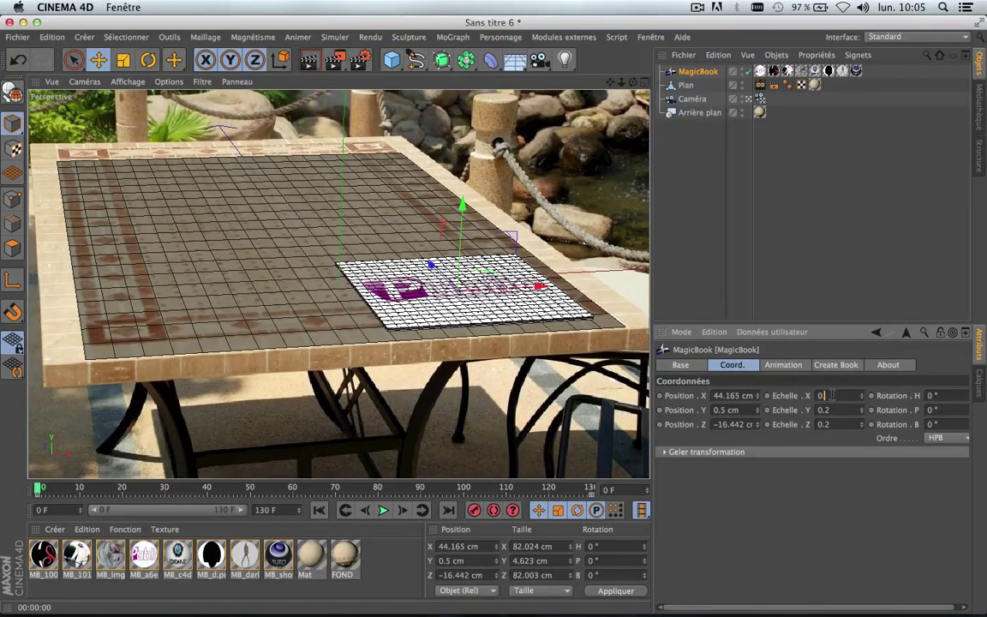
Step: Undo the MagicBook X scale entry and play the page-turning animation, stopping at frame 57
{"action": "key", "text": "Return"}
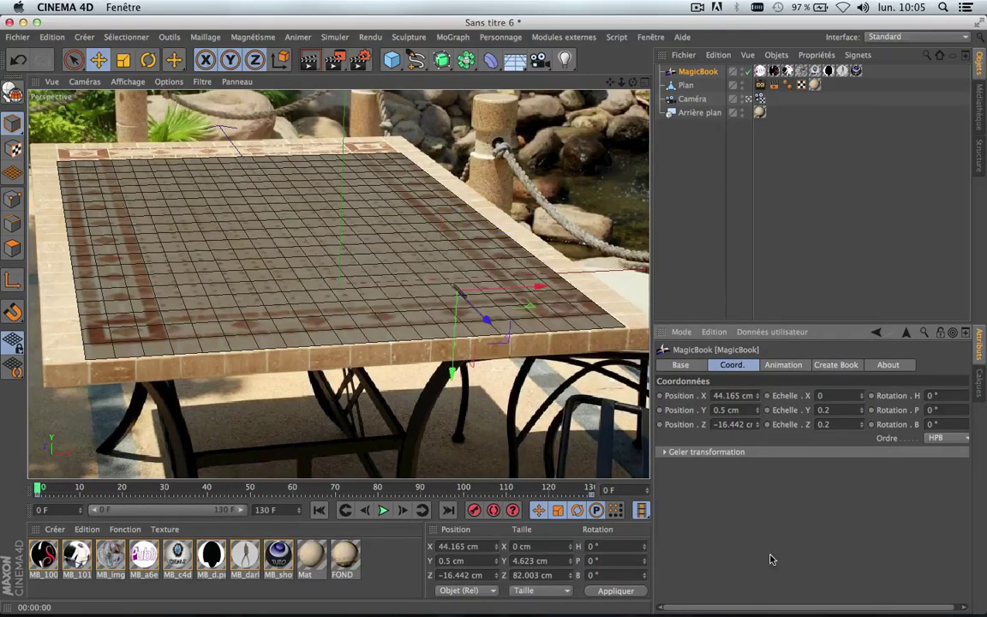
{"action": "key", "text": "super+z"}
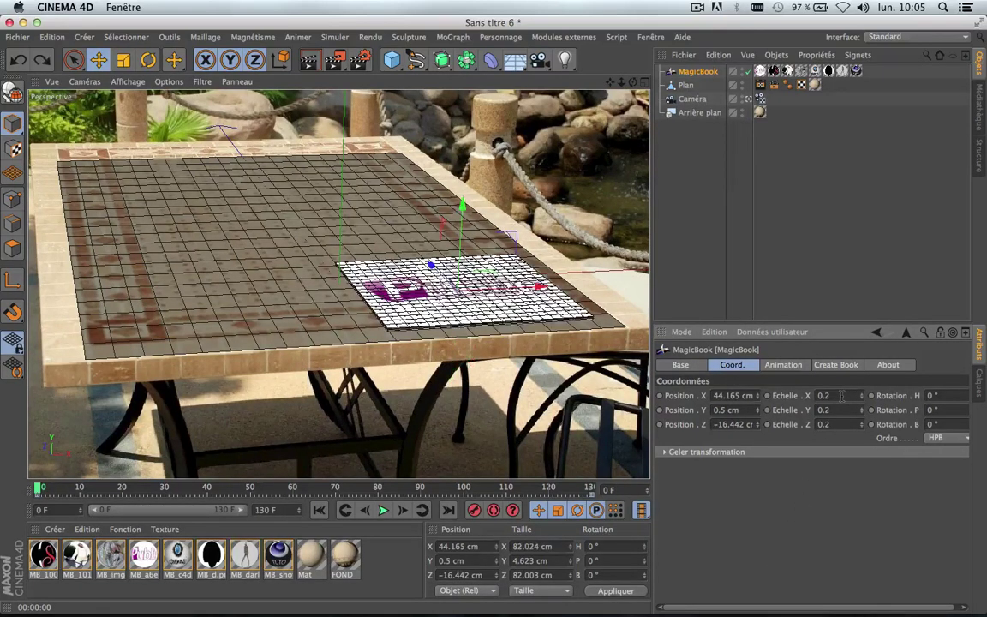
{"action": "left_click", "coordinate": [384, 511]}
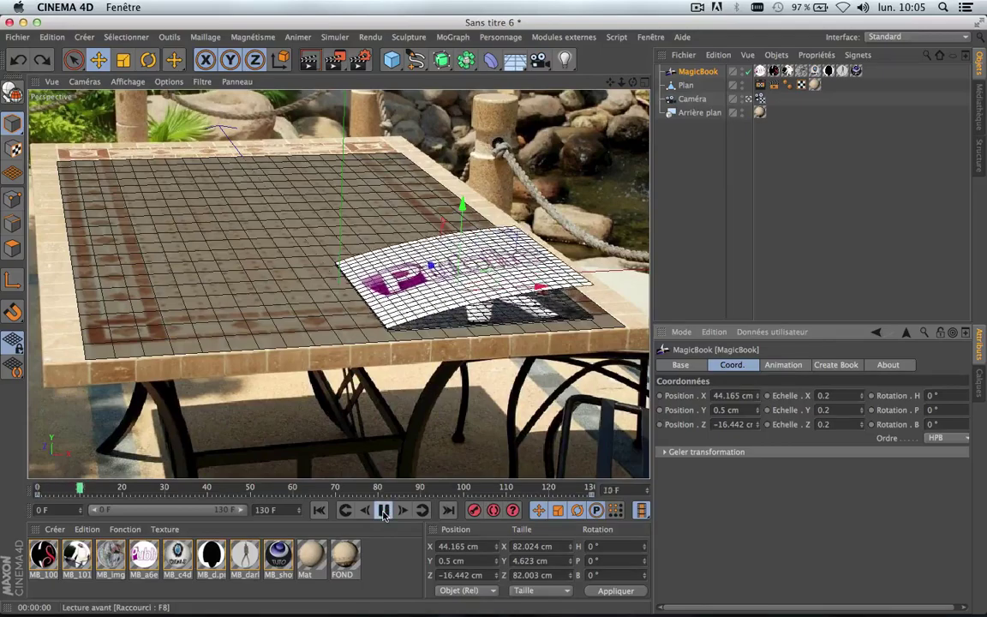
{"action": "left_click", "coordinate": [384, 511]}
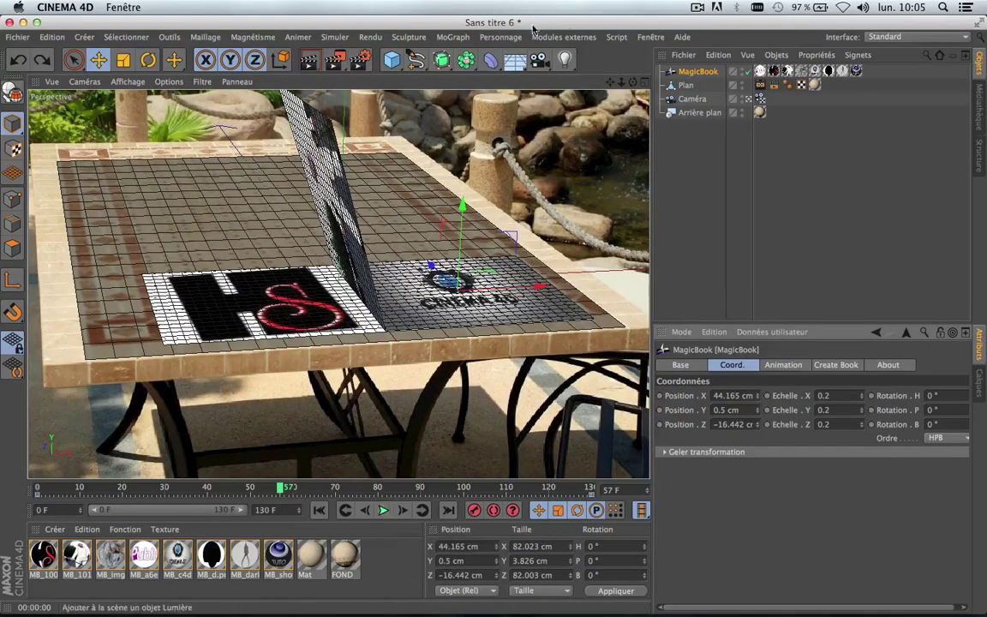
Step: Add a light and position it high above the table at about X 30.5, Y 125.2, Z -173.4 cm
{"action": "left_click", "coordinate": [566, 61]}
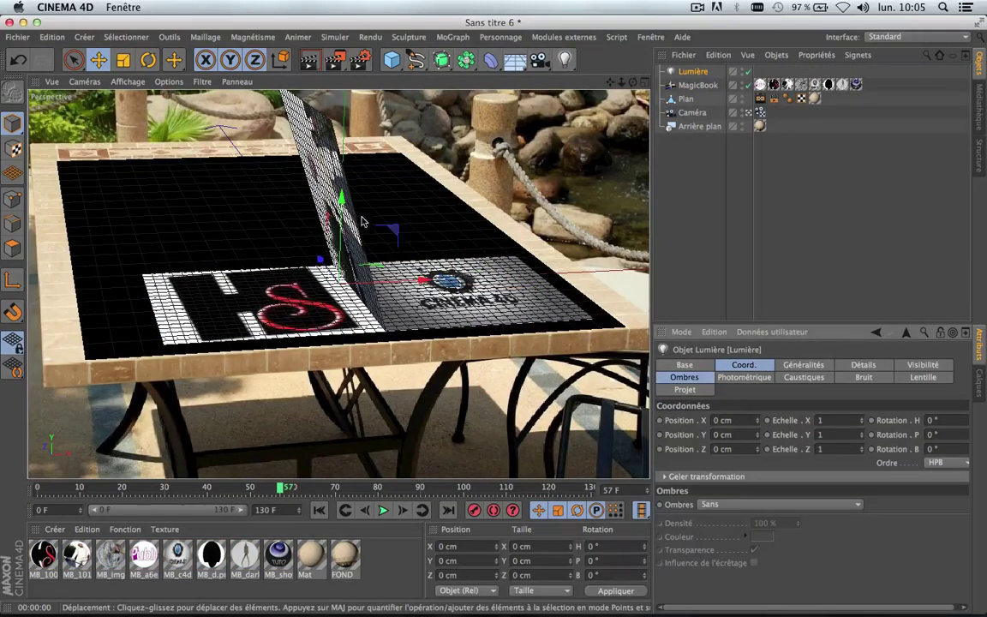
{"action": "left_click_drag", "start_coordinate": [343, 184], "coordinate": [616, 244]}
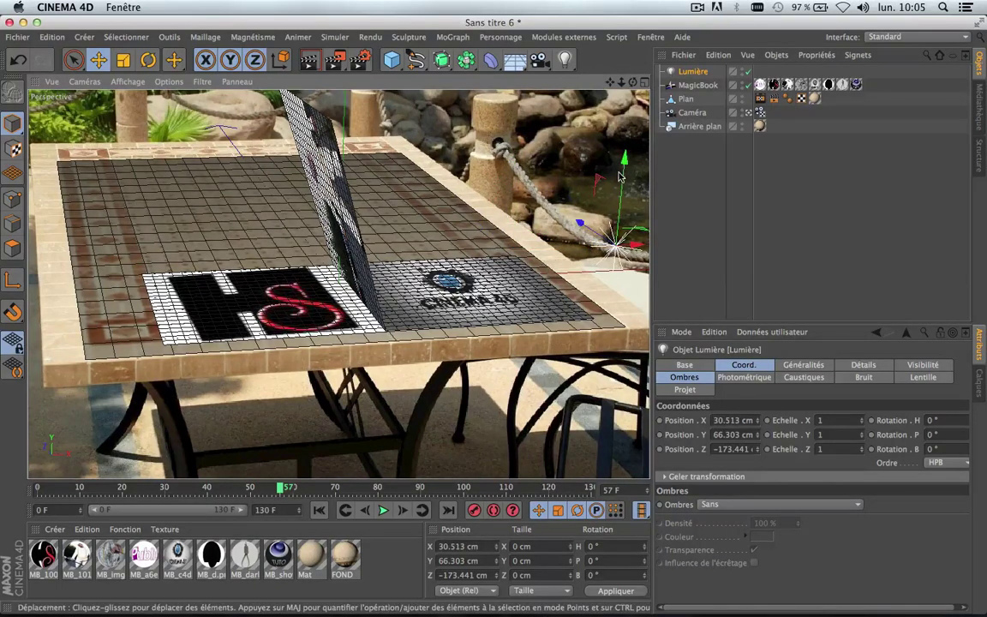
{"action": "left_click_drag", "start_coordinate": [620, 166], "coordinate": [516, 56]}
Step: Set the light's shadows to Masques d'ombres (ombres diffuses) with a density of 40 %
{"action": "left_click", "coordinate": [776, 504]}
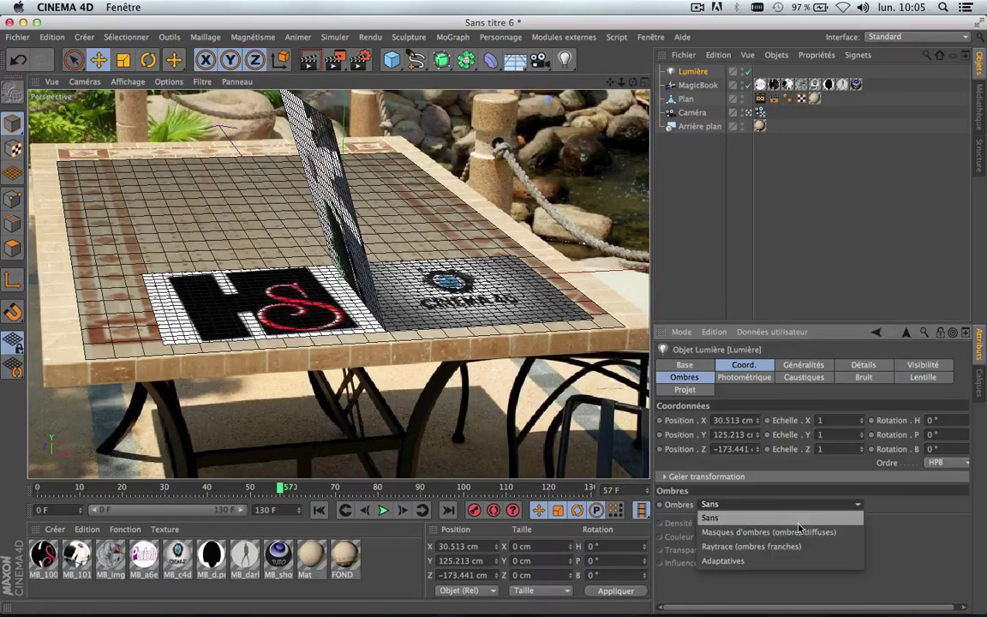
{"action": "left_click", "coordinate": [745, 531]}
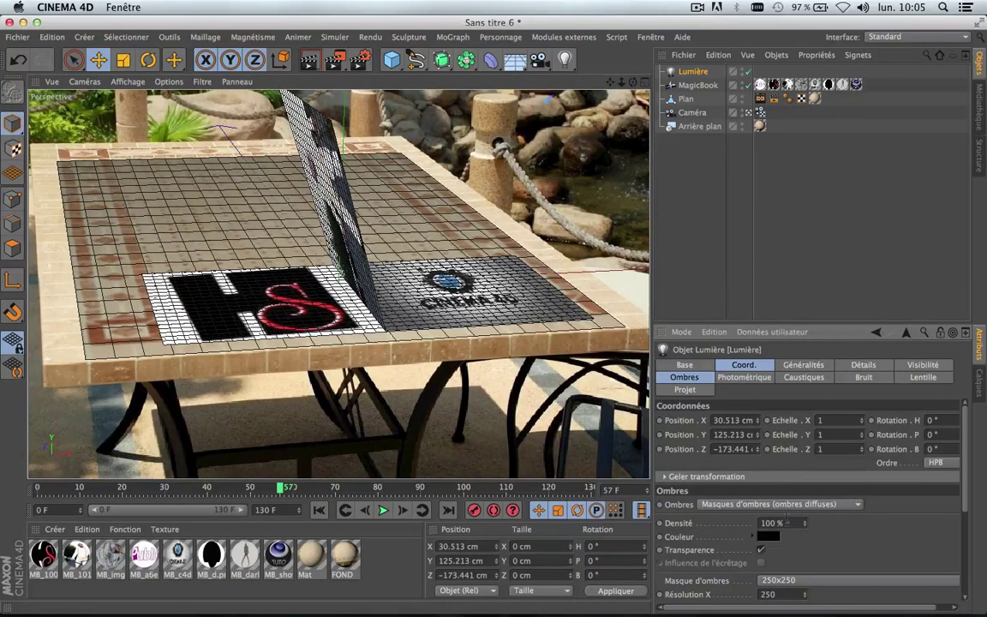
{"action": "double_click", "coordinate": [774, 522]}
{"action": "type", "text": "40"}
{"action": "key", "text": "Return"}
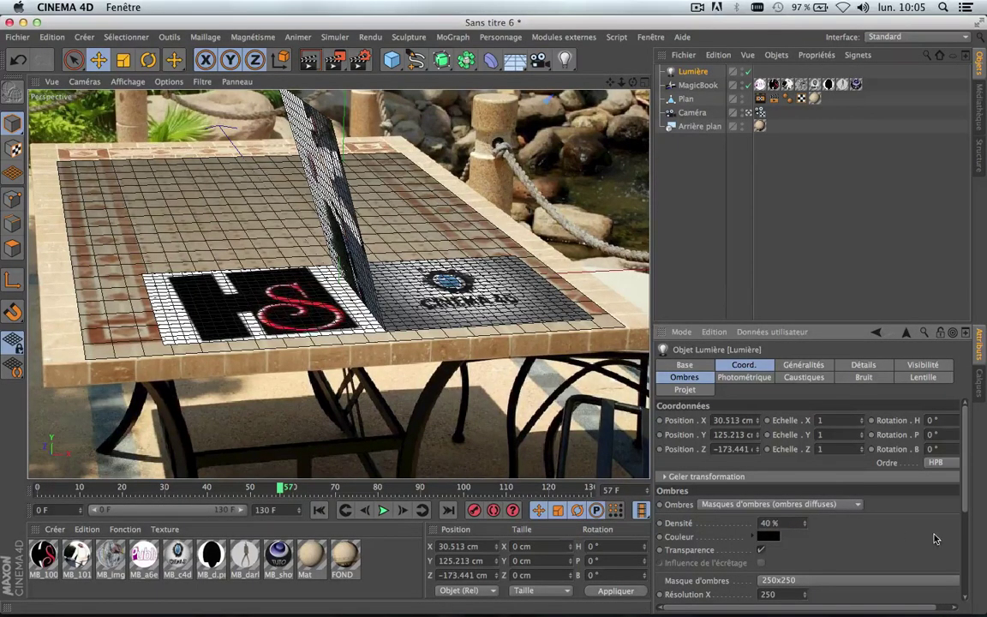
Step: Render the view at frame 57 to check the lighting and the book's shadow on the table plane
{"action": "left_click", "coordinate": [311, 60]}
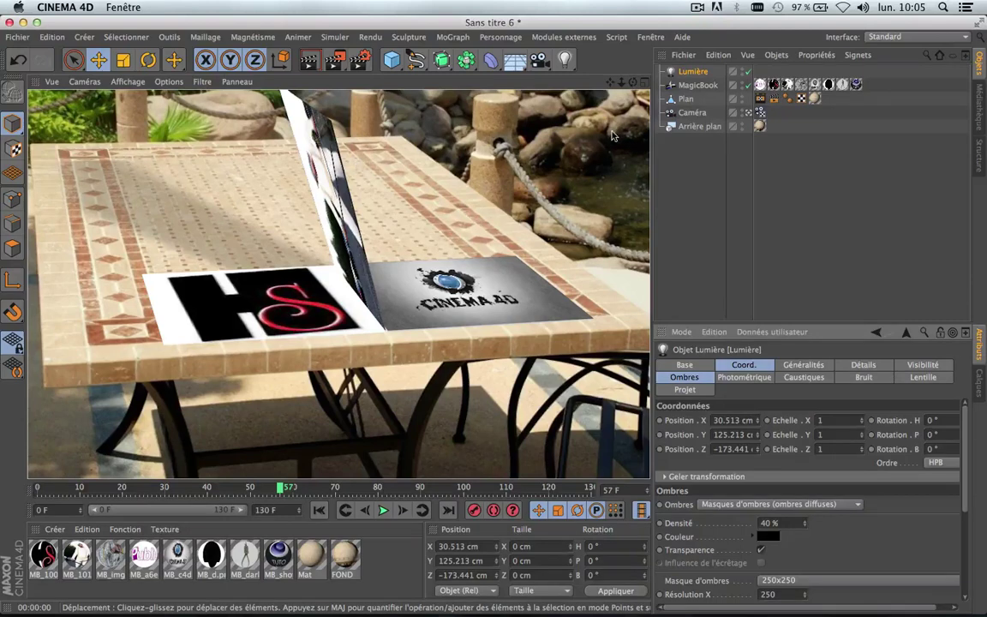
{"action": "left_click", "coordinate": [686, 100]}
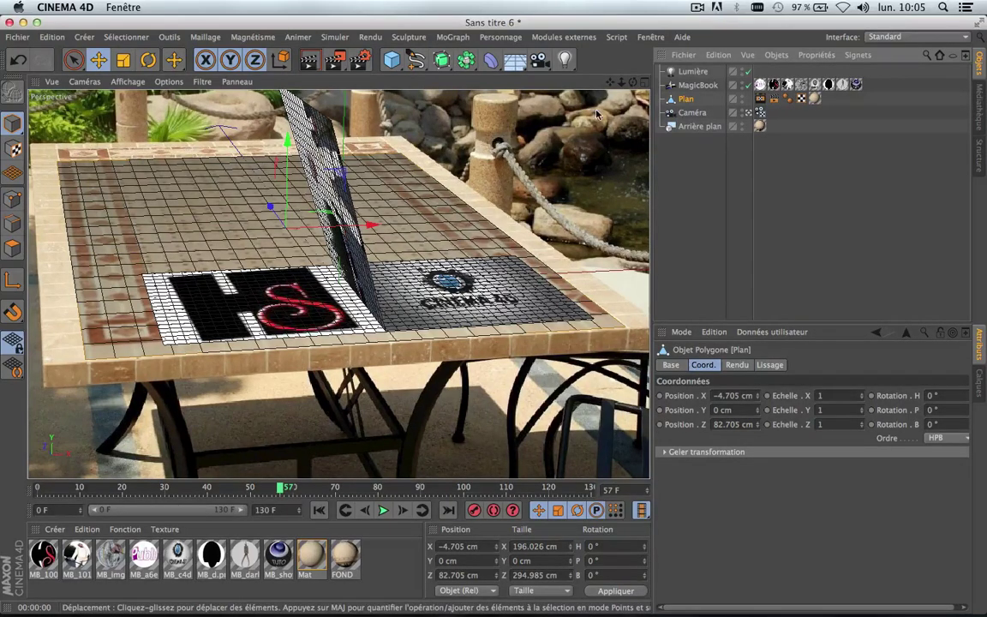
{"action": "left_click", "coordinate": [728, 214]}
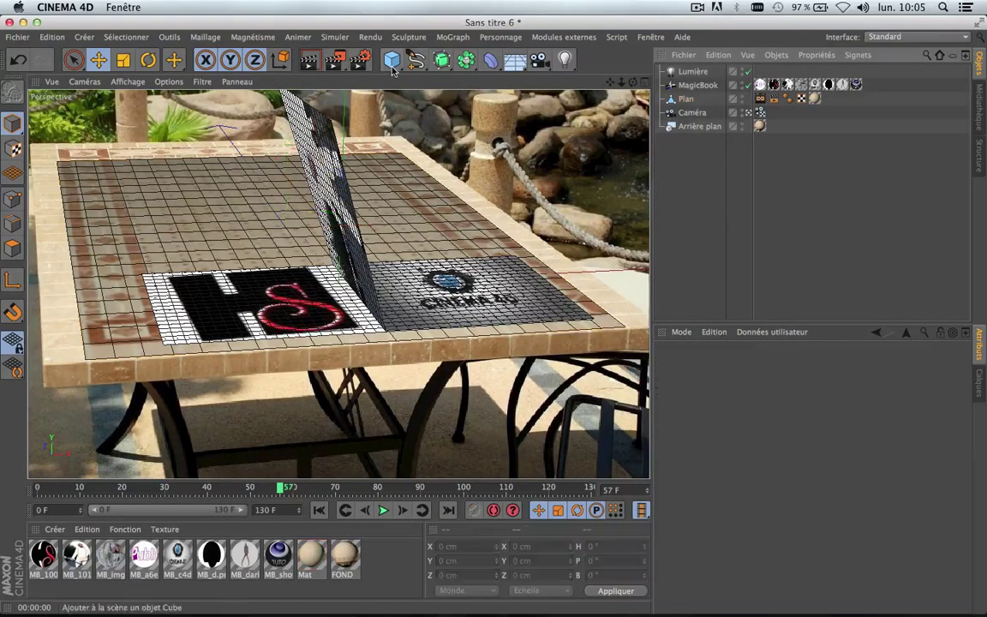
{"action": "left_click", "coordinate": [309, 59]}
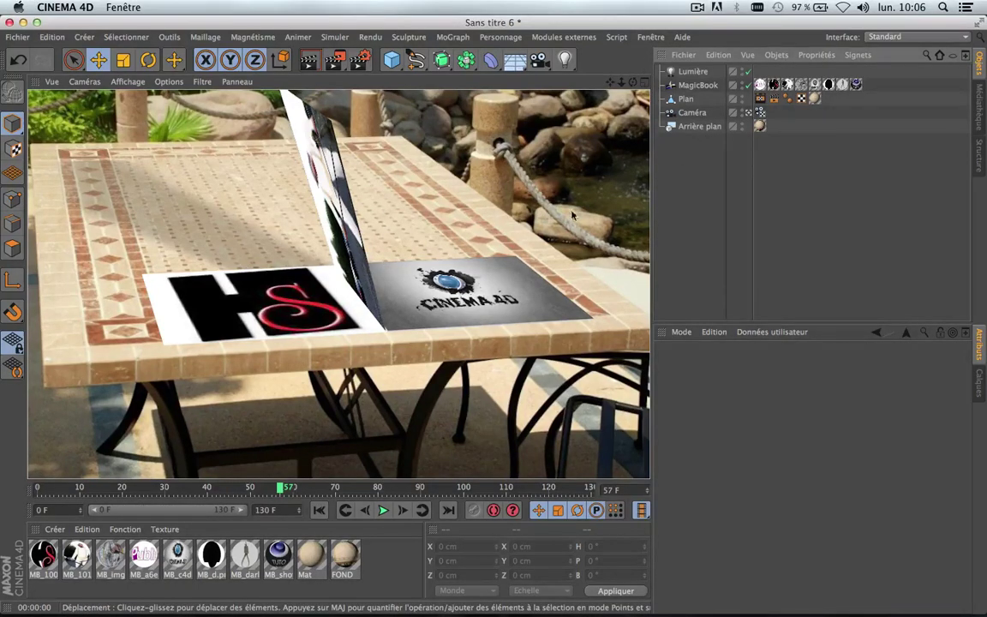
Step: Scale MagicBook to 0.1 on the X, Y and Z axes
{"action": "left_click", "coordinate": [699, 85]}
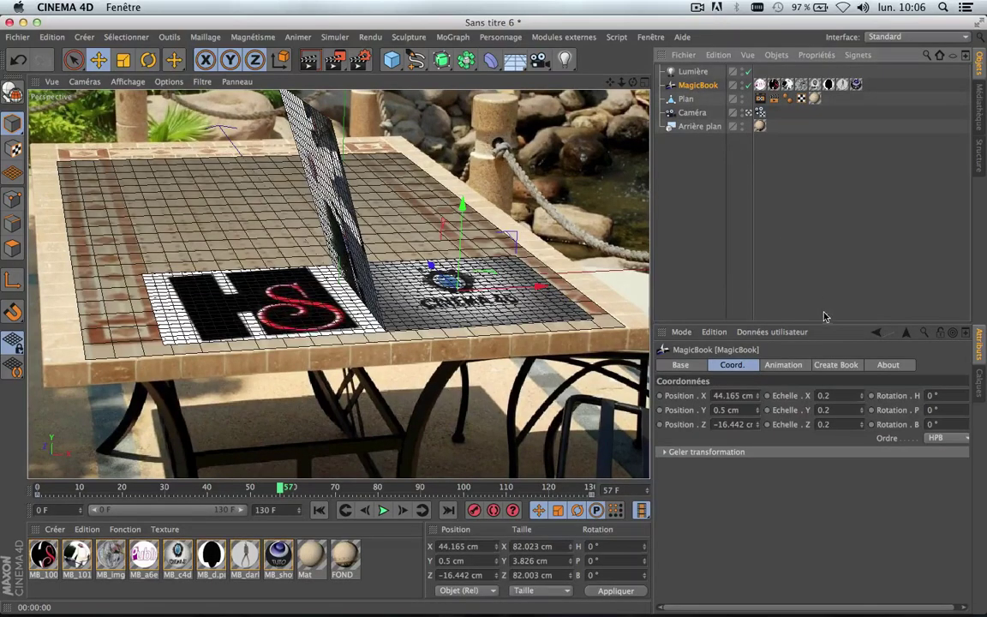
{"action": "left_click", "coordinate": [843, 397]}
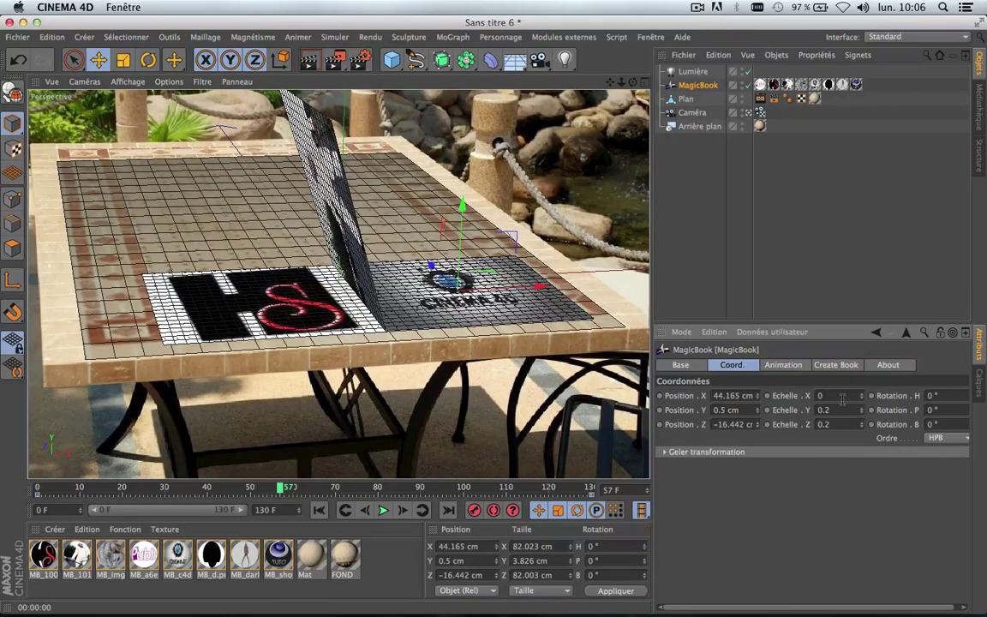
{"action": "type", "text": ".1"}
{"action": "left_click", "coordinate": [846, 410]}
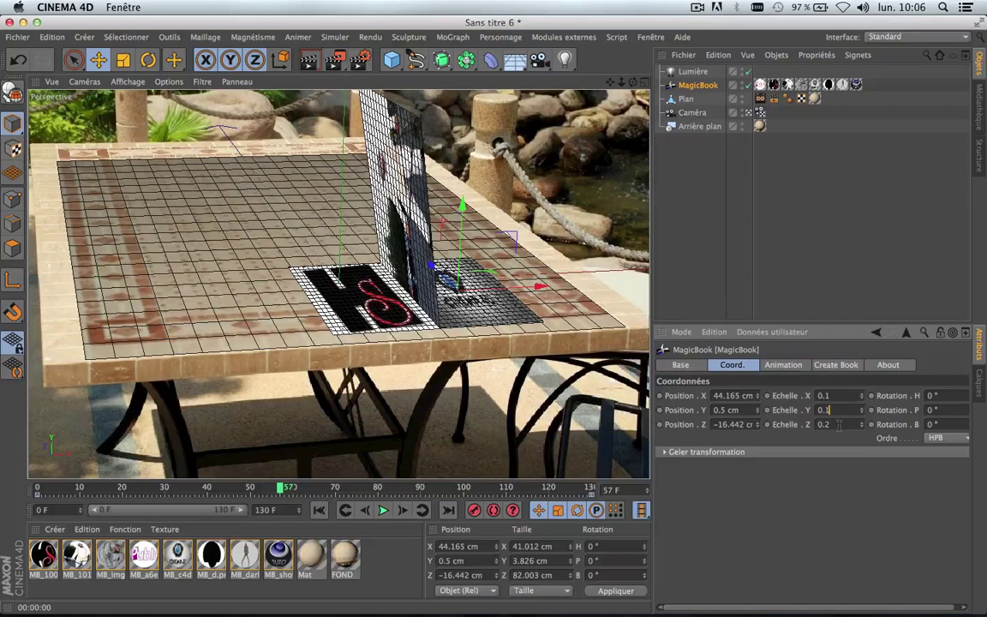
{"action": "left_click", "coordinate": [839, 425]}
{"action": "type", "text": "0.1"}
{"action": "key", "text": "Return"}
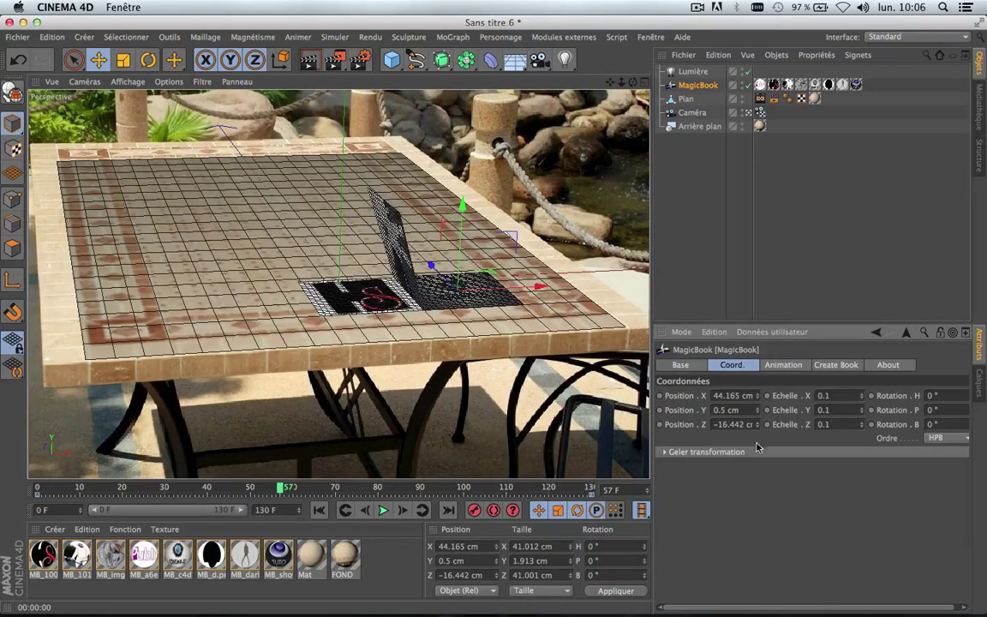
Step: Render the scaled book, play the animation in short stretches to frame 83, and render the view again to check the shadow
{"action": "left_click", "coordinate": [309, 59]}
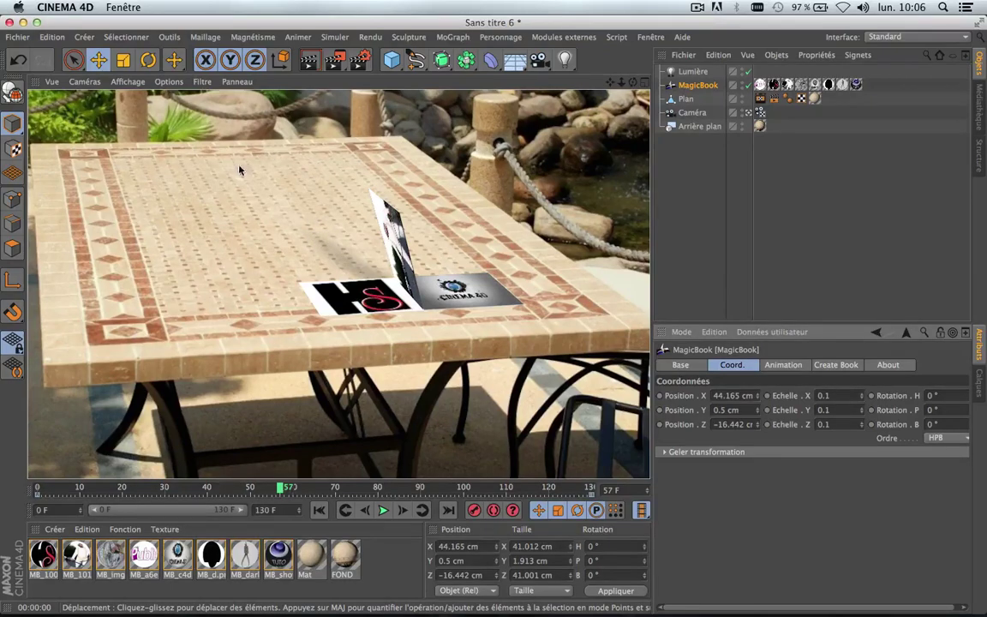
{"action": "left_click", "coordinate": [383, 510]}
{"action": "left_click", "coordinate": [383, 510]}
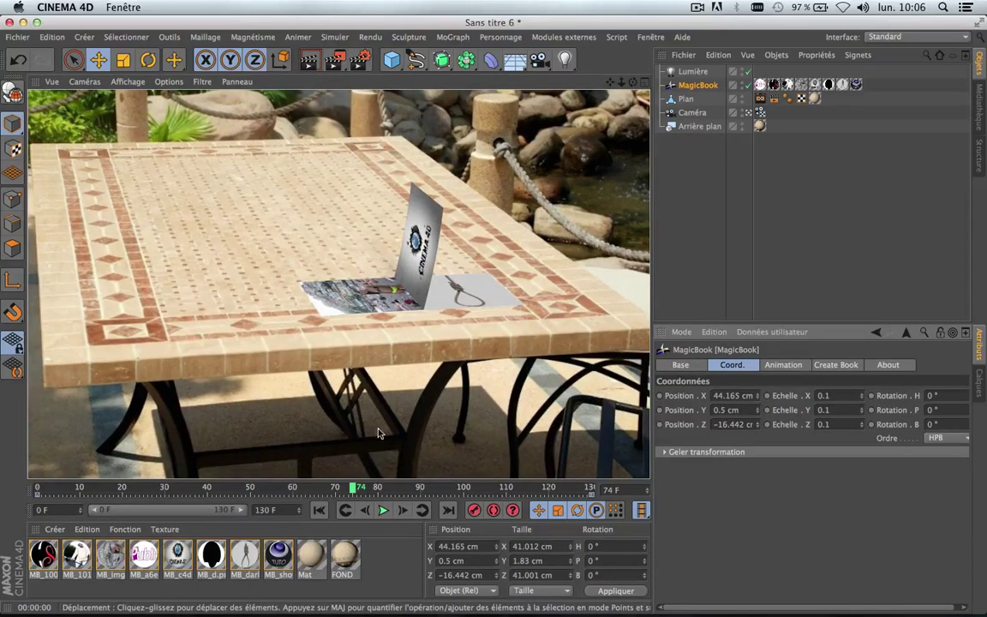
{"action": "left_click", "coordinate": [383, 512]}
{"action": "left_click", "coordinate": [383, 512]}
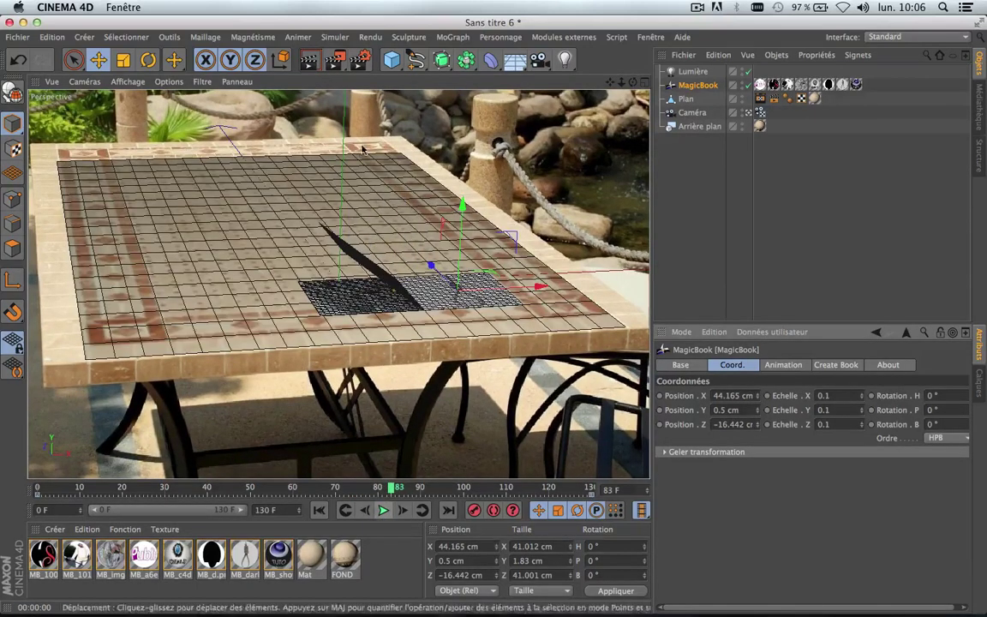
{"action": "left_click", "coordinate": [310, 59]}
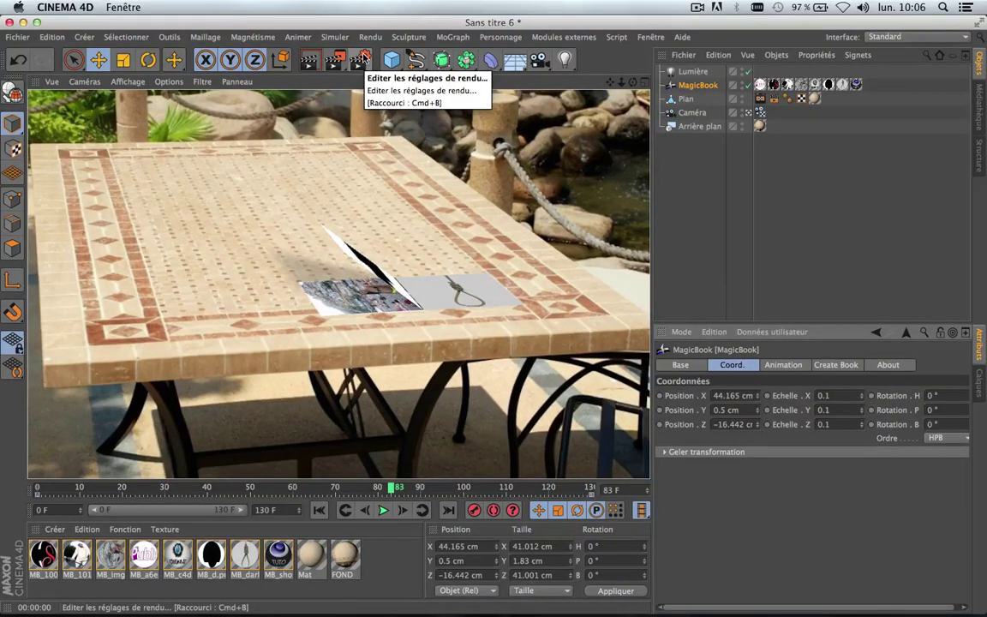
Step: Open the render settings and review the output frame range and the available save formats
{"action": "left_click", "coordinate": [361, 61]}
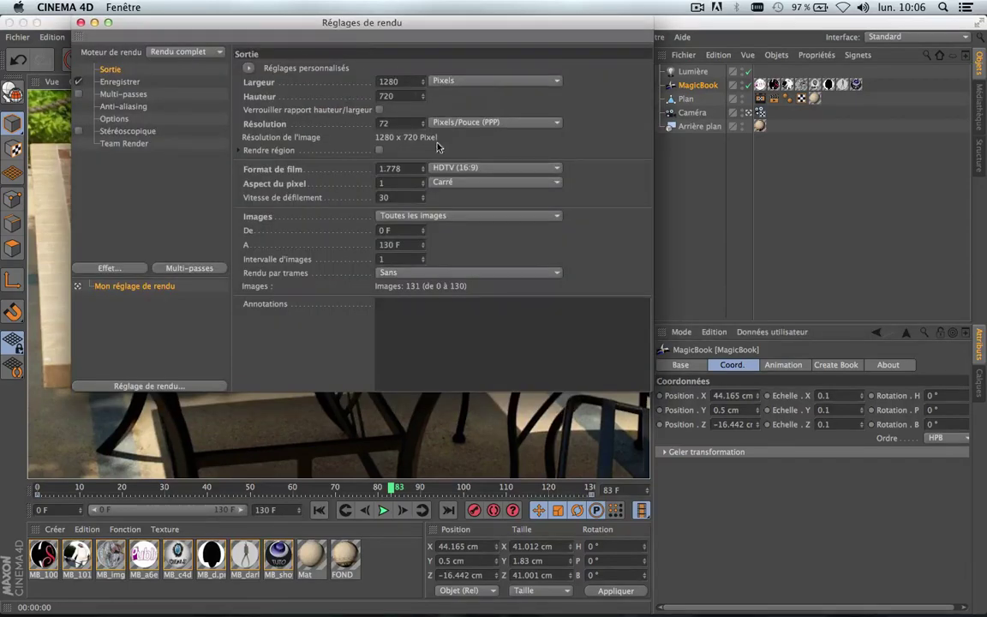
{"action": "left_click", "coordinate": [445, 216]}
{"action": "left_click", "coordinate": [418, 259]}
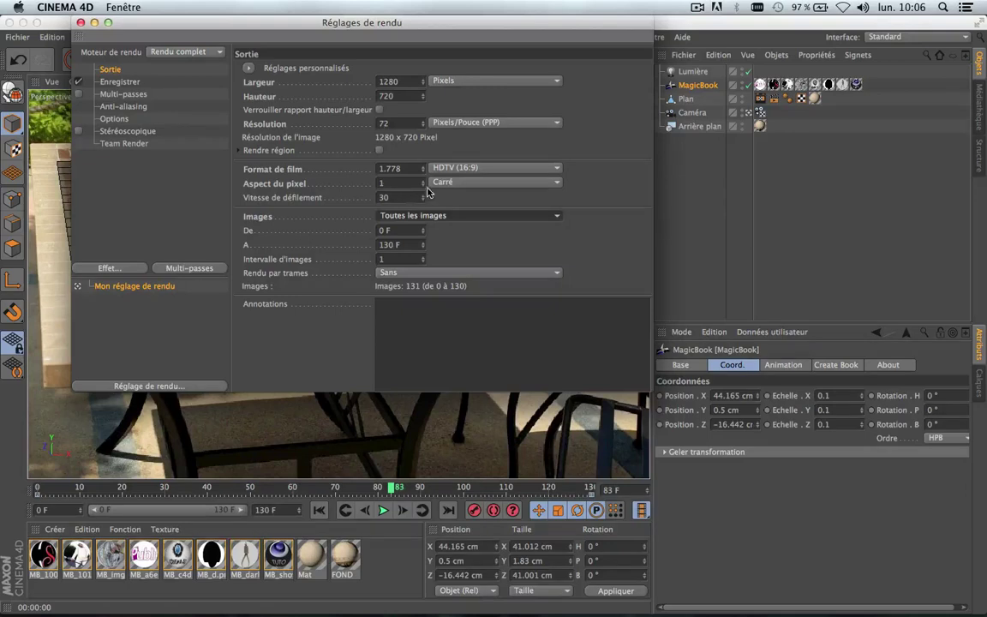
{"action": "left_click", "coordinate": [129, 83]}
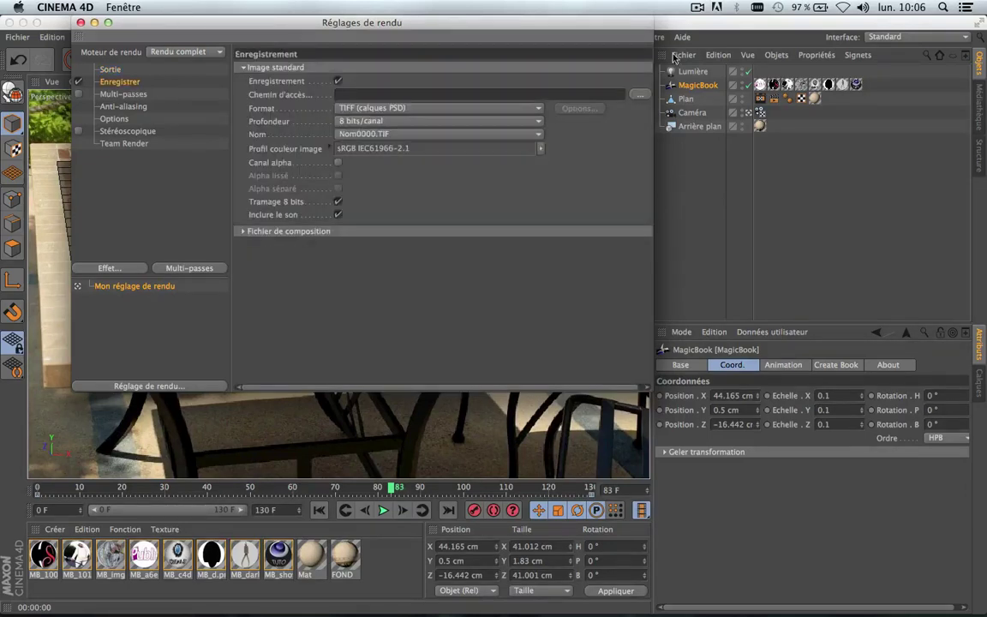
{"action": "left_click", "coordinate": [490, 110]}
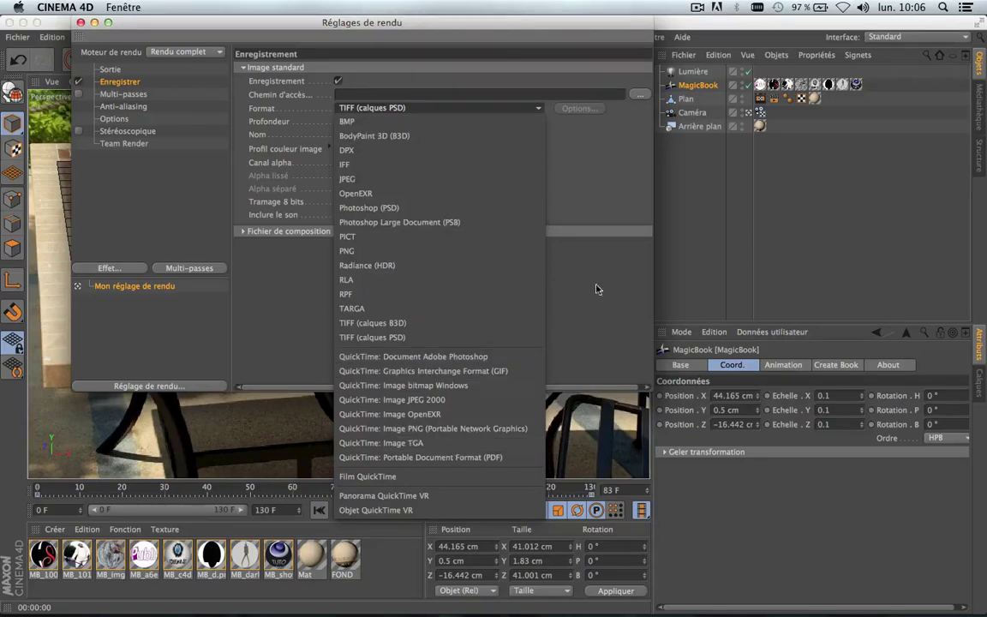
{"action": "left_click", "coordinate": [586, 186]}
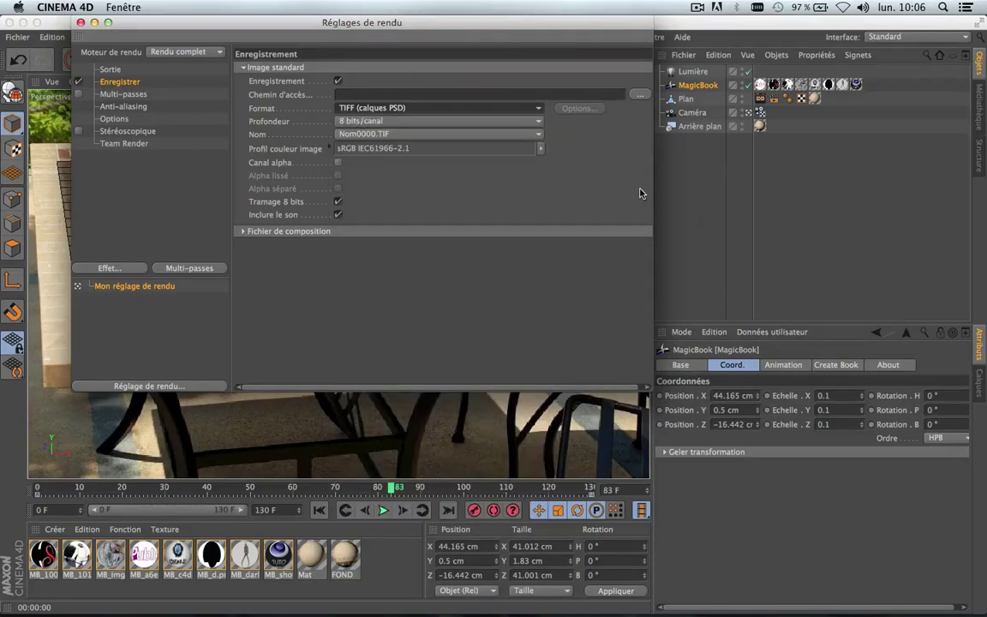
Step: Set the render's anti-aliasing to Au mieux and its filter to Animation
{"action": "left_click", "coordinate": [129, 96]}
{"action": "left_click", "coordinate": [125, 106]}
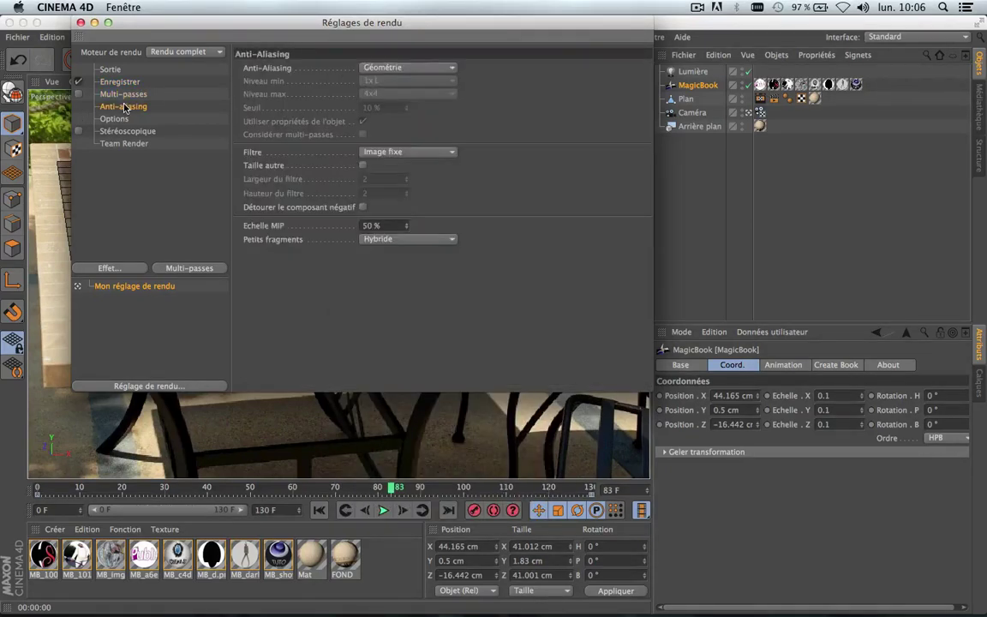
{"action": "left_click", "coordinate": [431, 152]}
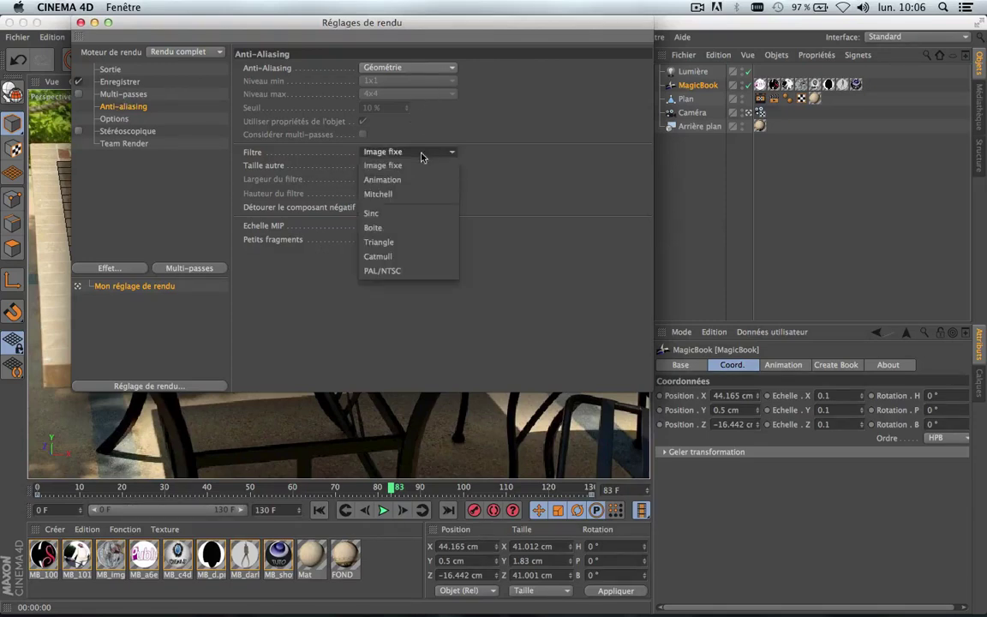
{"action": "left_click", "coordinate": [403, 178]}
{"action": "left_click", "coordinate": [418, 68]}
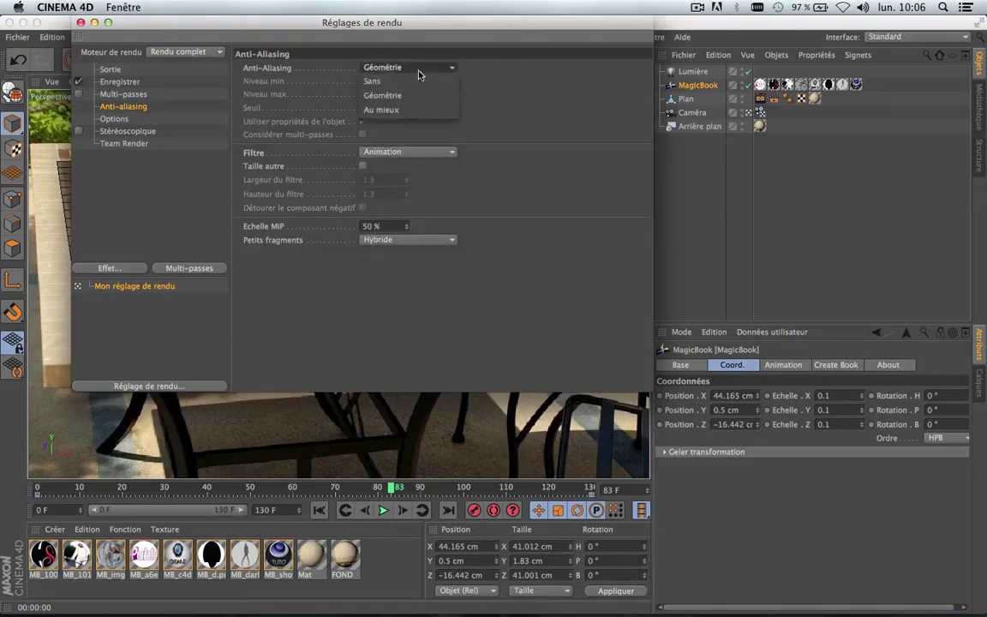
{"action": "left_click", "coordinate": [390, 110]}
Step: Add the Flou directionnel sous trame render effect, leave it disabled, and close the render settings
{"action": "left_click", "coordinate": [124, 271]}
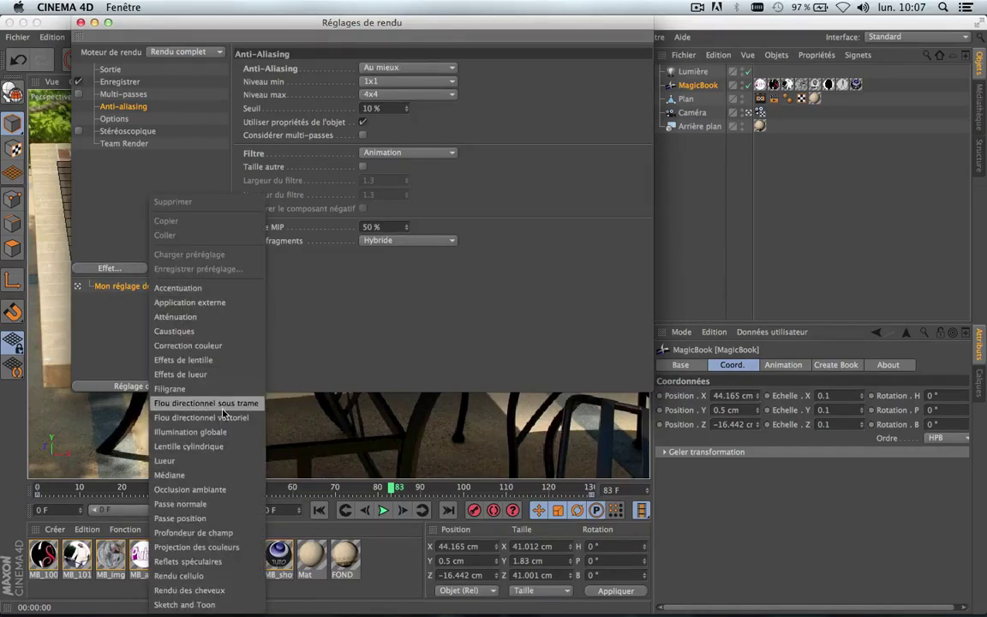
{"action": "left_click", "coordinate": [206, 403]}
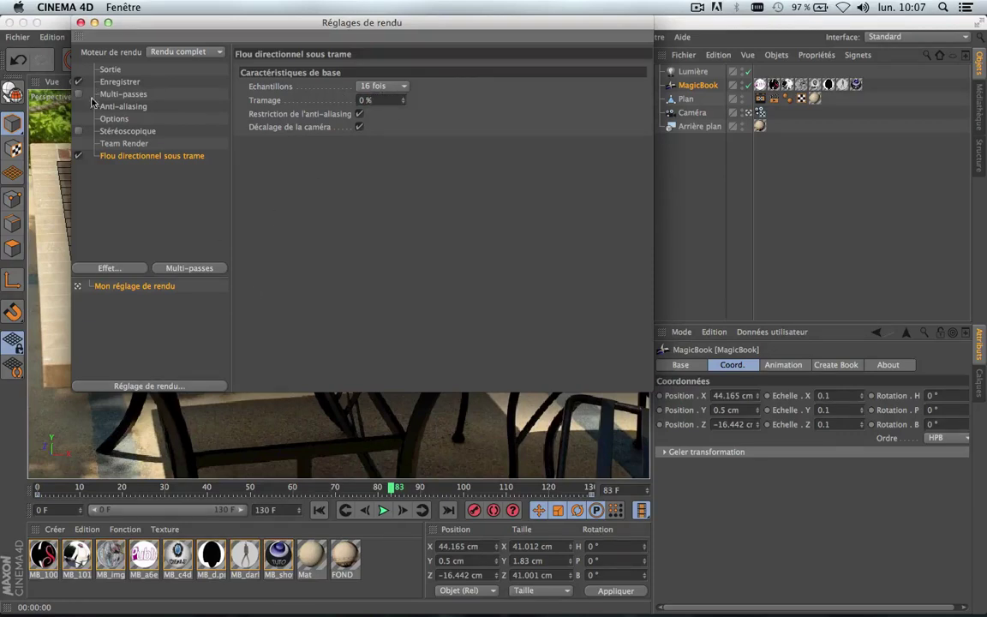
{"action": "left_click", "coordinate": [78, 156]}
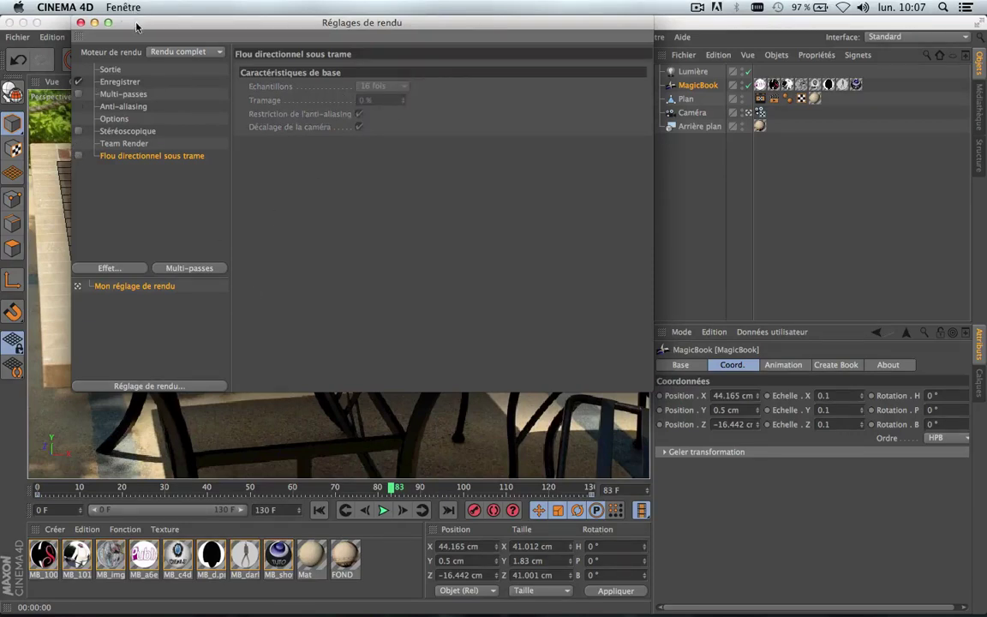
{"action": "left_click", "coordinate": [110, 268]}
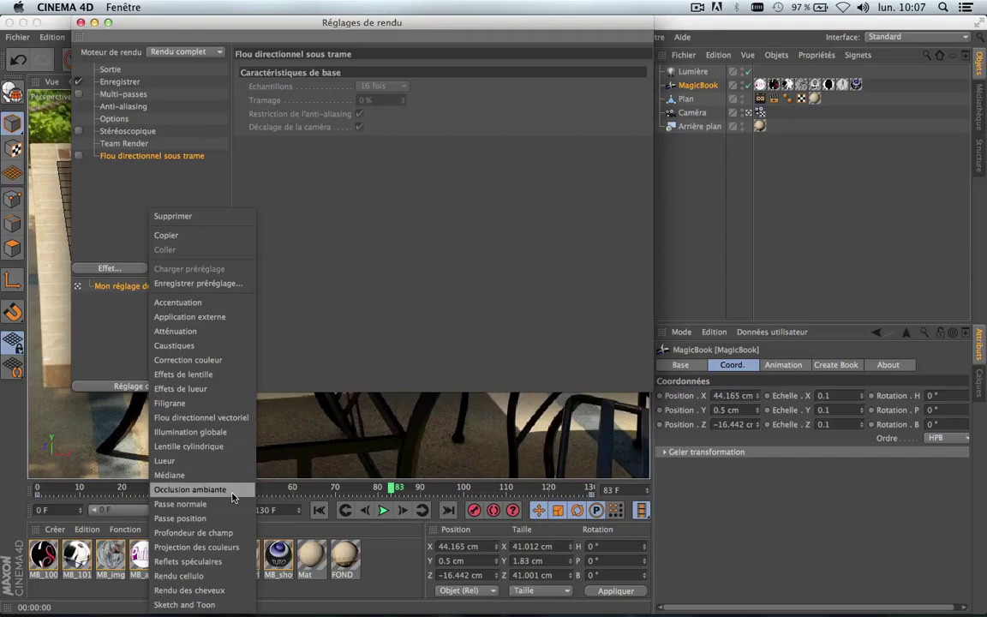
{"action": "left_click", "coordinate": [83, 28]}
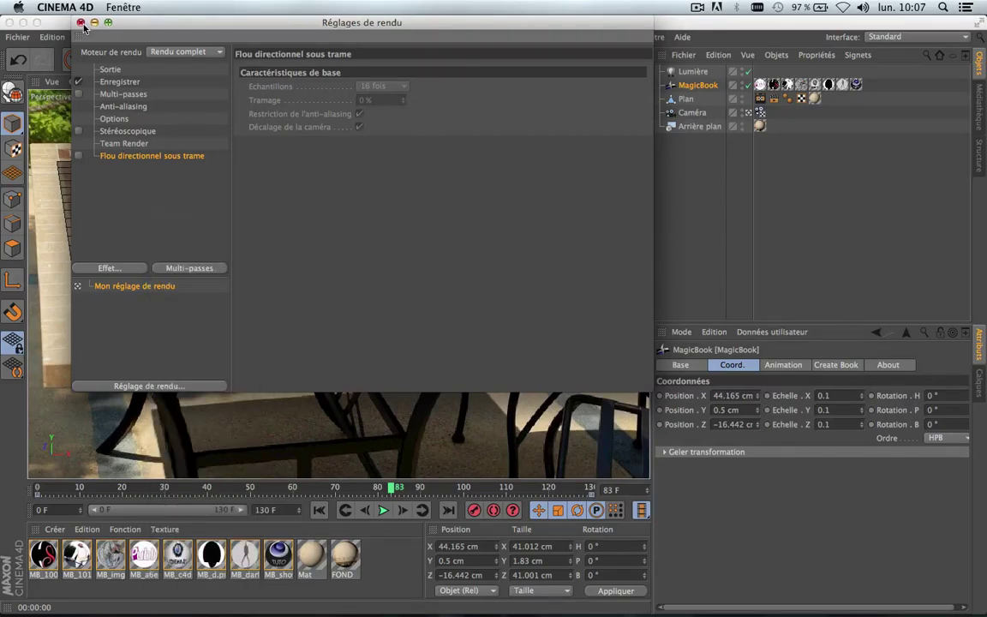
{"action": "left_click", "coordinate": [80, 23]}
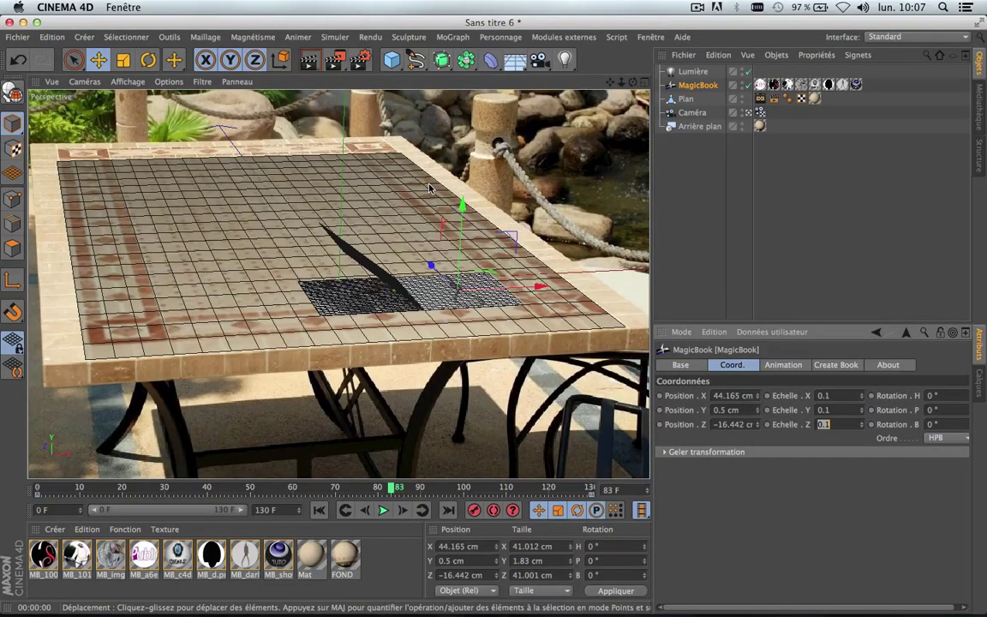